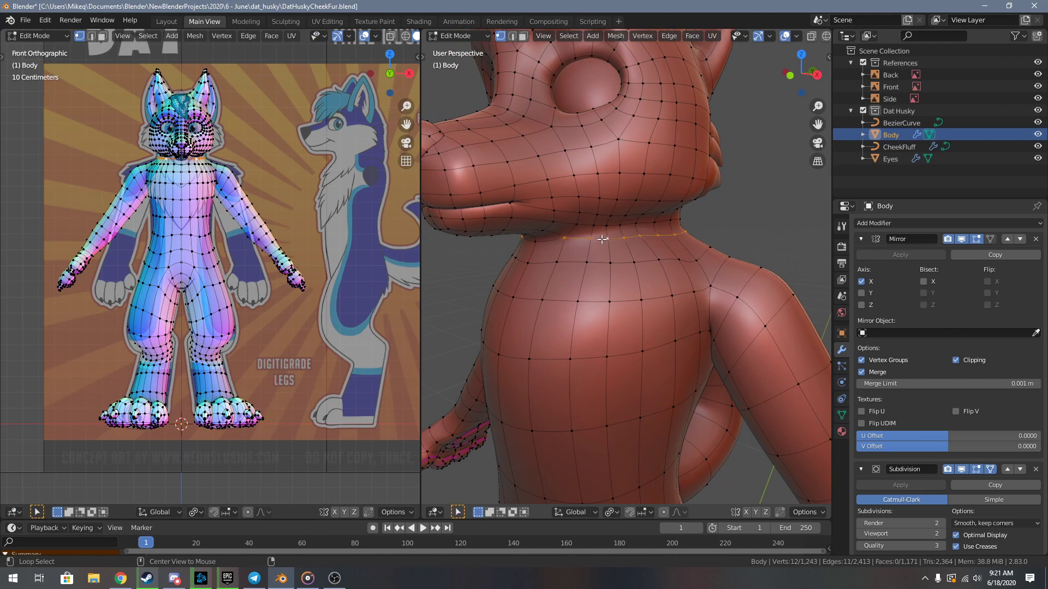
- Move the edge loop around the base of the neck about 0.024 m down along the Z axis
middle_click_drag(536, 240, 600, 236)
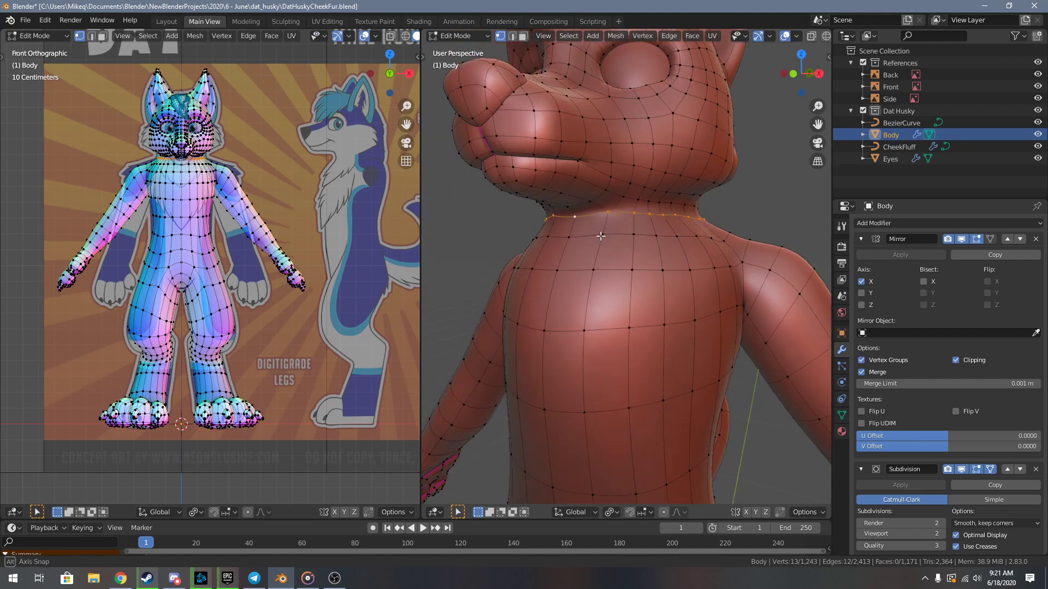
key("g")
key("z")
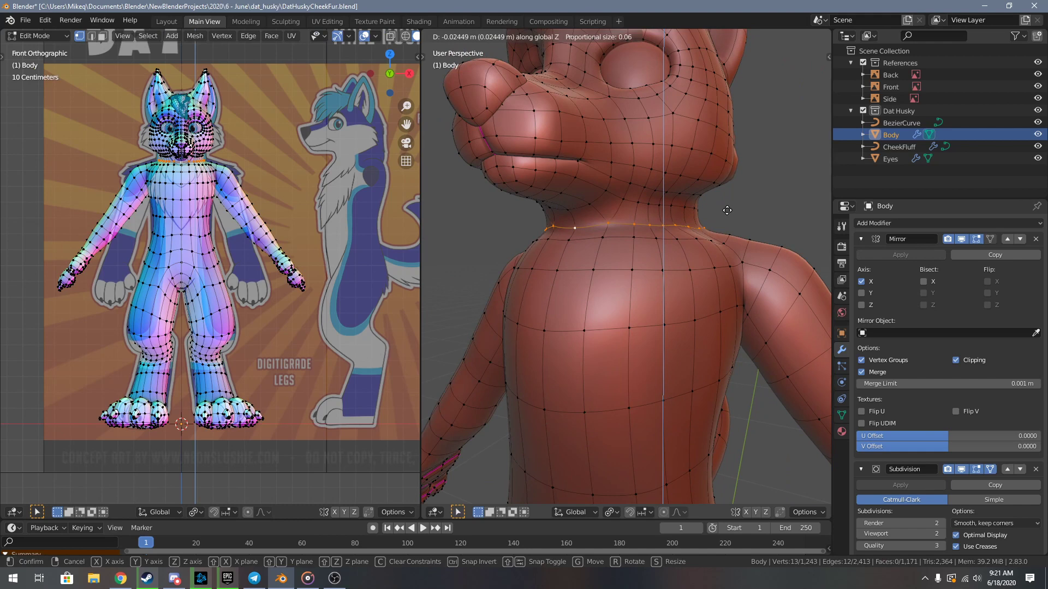
left_click(727, 210)
- Edge slide the neck loop where it crosses the back of the neck and shoulders
middle_click_drag(726, 210, 591, 231)
key("alt+a")
left_click(592, 232, "alt")
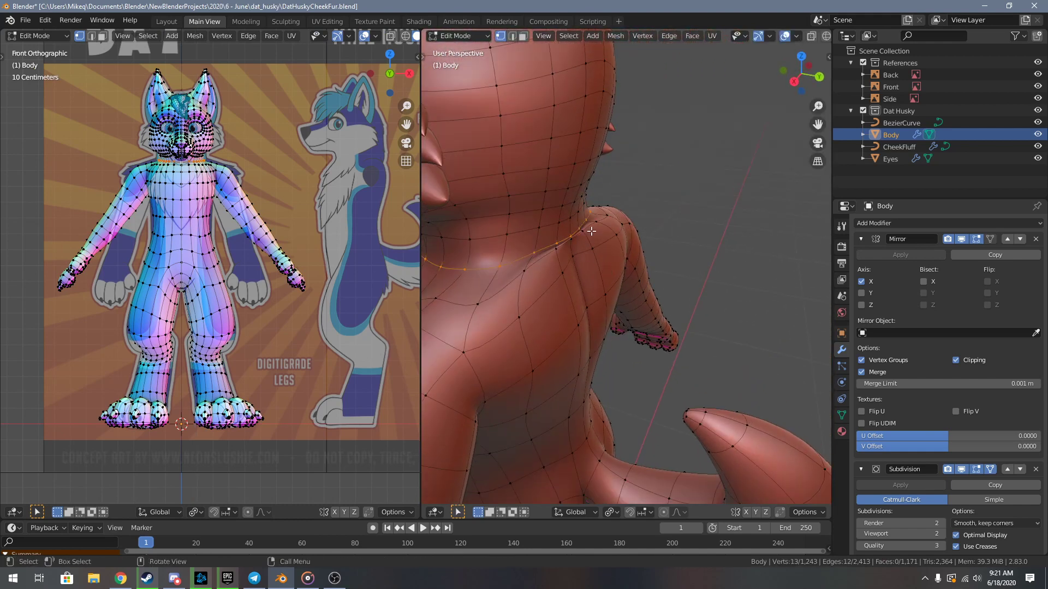
key("g")
key("g")
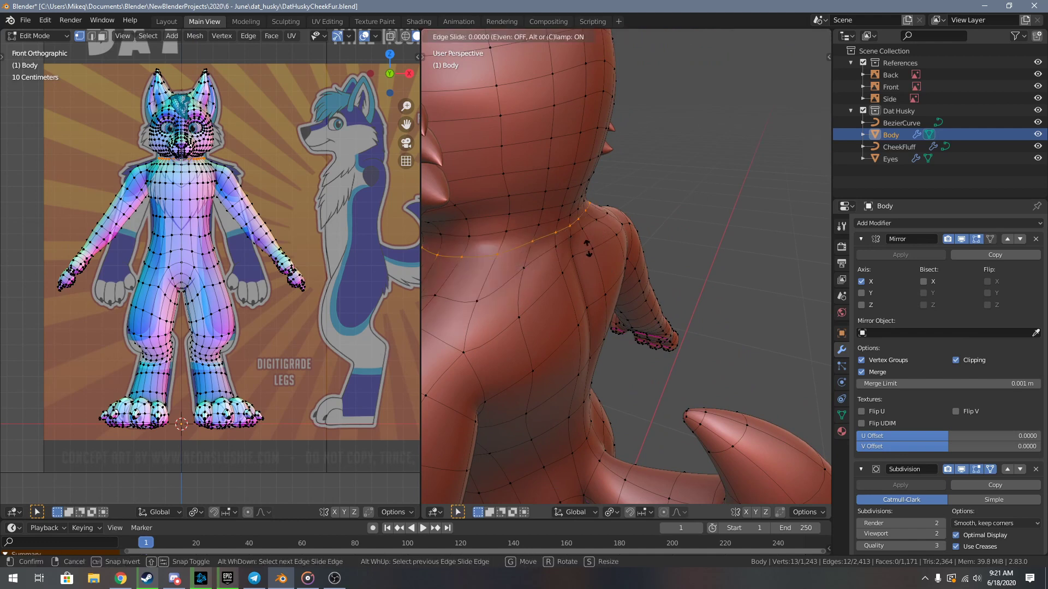
left_click(588, 248)
- Adjust the height of the front part of the neck loop along the Z axis
mouse_move(589, 248)
middle_mouse_down()
mouse_move(632, 243)
mouse_move(633, 217)
middle_mouse_up()
key("c")
key("Escape")
middle_click_drag(535, 229, 654, 223)
key("g")
key("z")
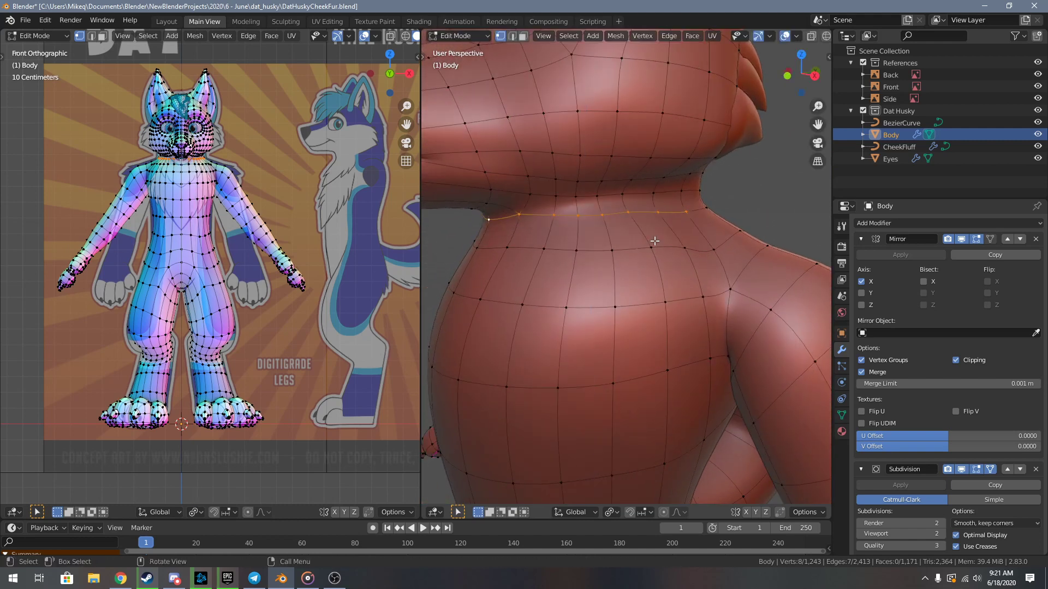
left_click(700, 227)
- Edge slide the vertices at the throat end of the neck loop down toward the chest by about 0.31
key("alt+a")
middle_click_drag(700, 227, 660, 244)
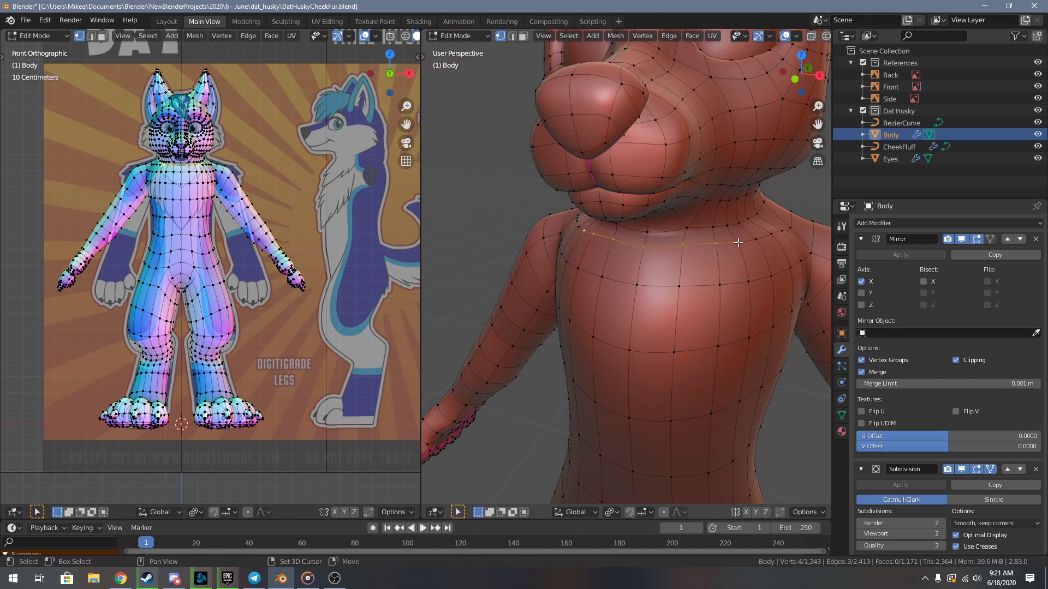
middle_click_drag(738, 242, 629, 234)
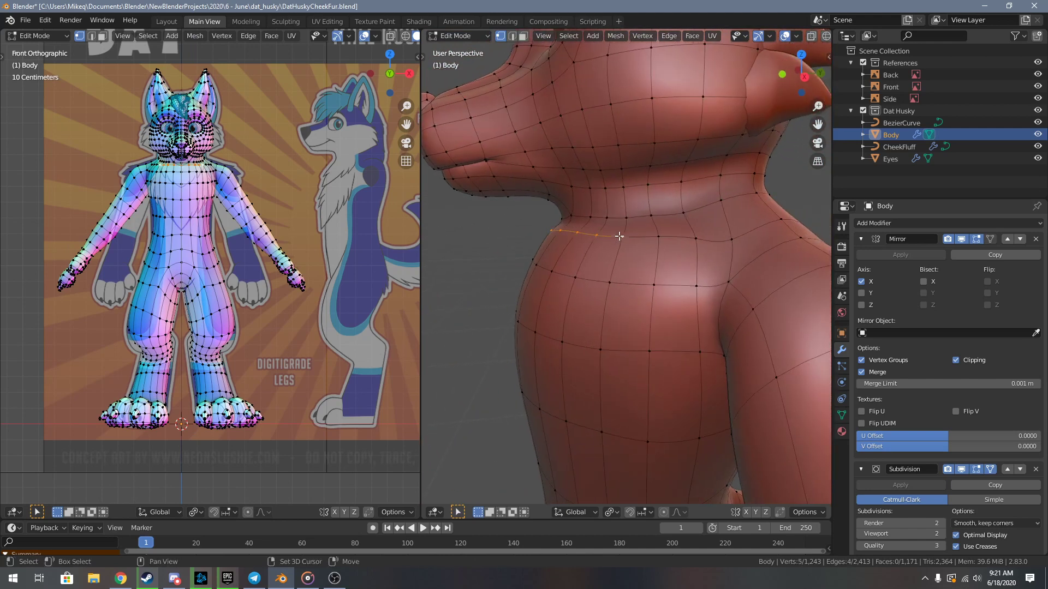
key("g")
key("g")
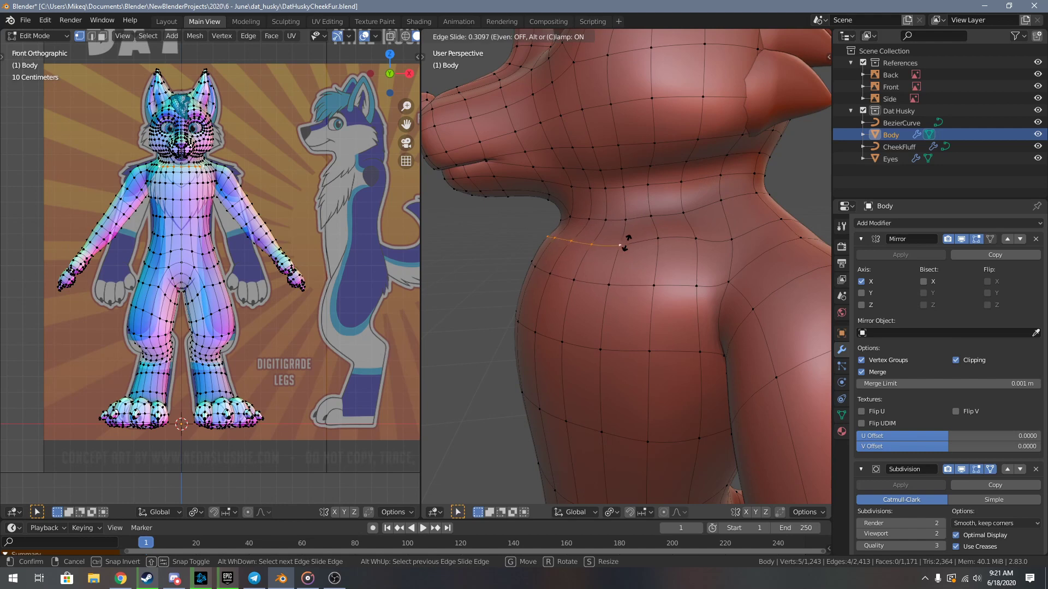
left_click(626, 243)
- Edge slide the neighbouring two vertices on the side of the neck down by about 0.29
key("alt+a")
left_click(698, 238, "shift")
key("g")
key("g")
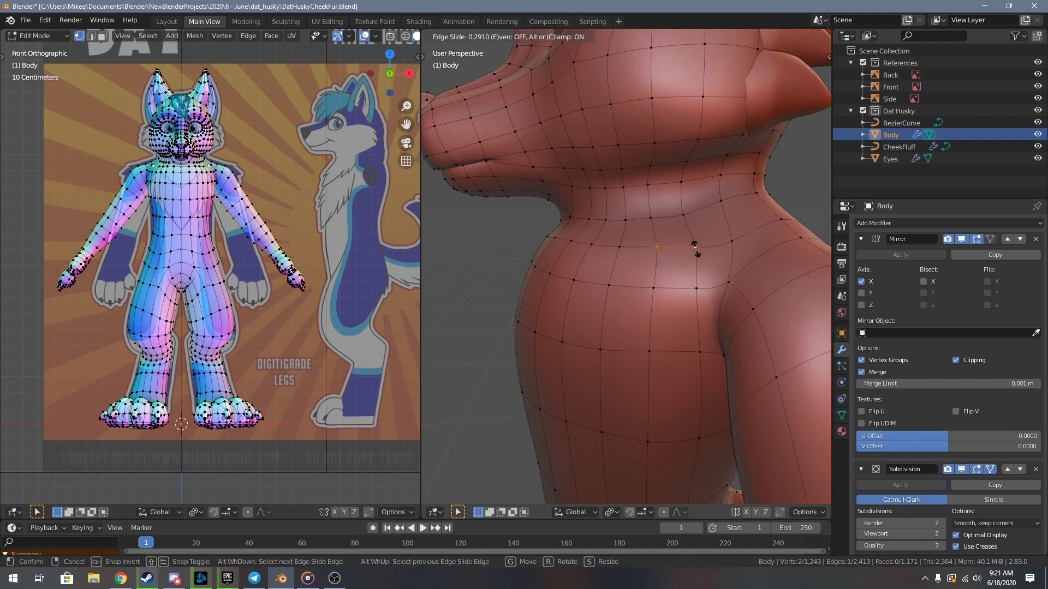
left_click(708, 243)
- Select the front collar vertices, grow the selection by one ring, and apply Smooth Vertices with Smoothing 0.973
middle_click_drag(708, 242, 785, 247)
key("c")
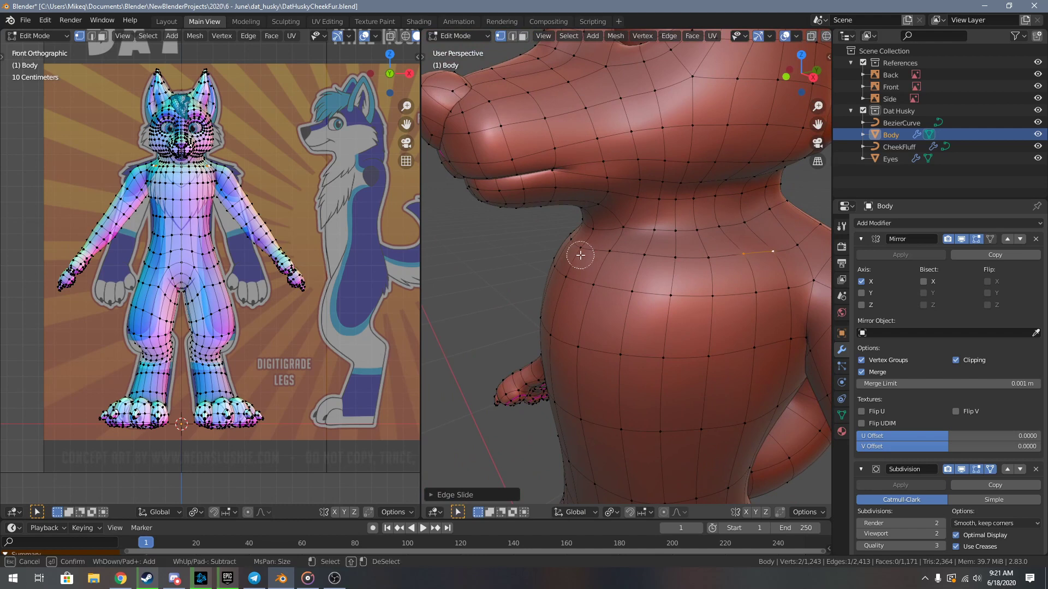
key("Escape")
left_click(583, 250, "ctrl")
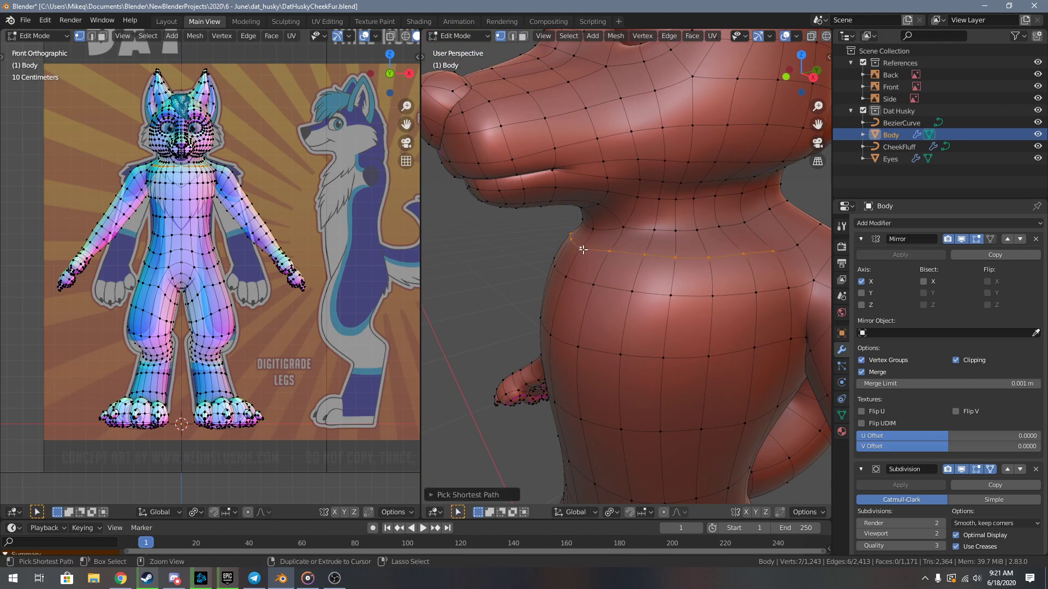
key("ctrl+KP_Add")
key("F3")
type("smooth")
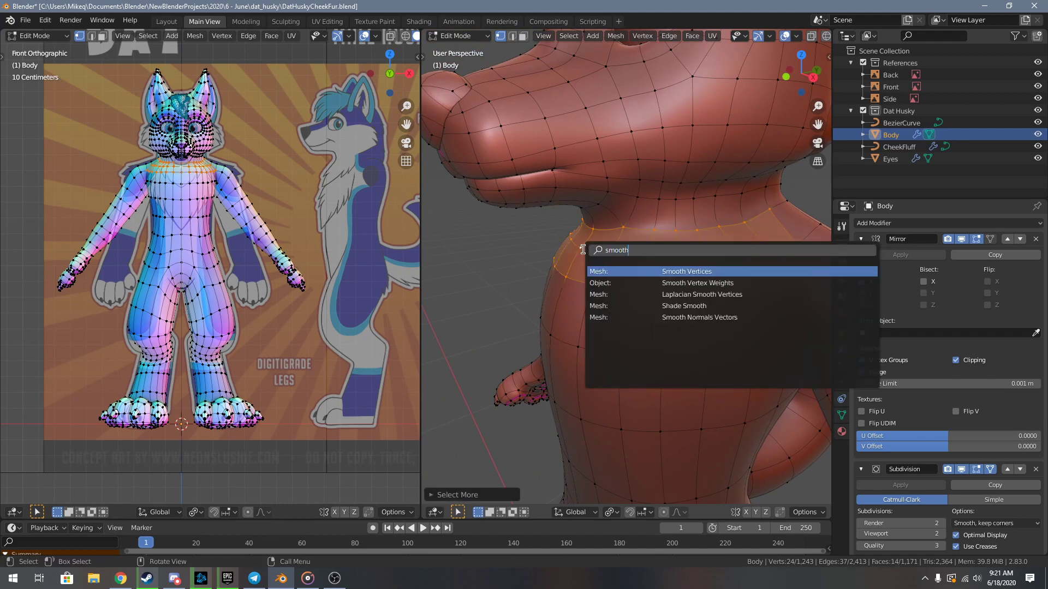
key("Return")
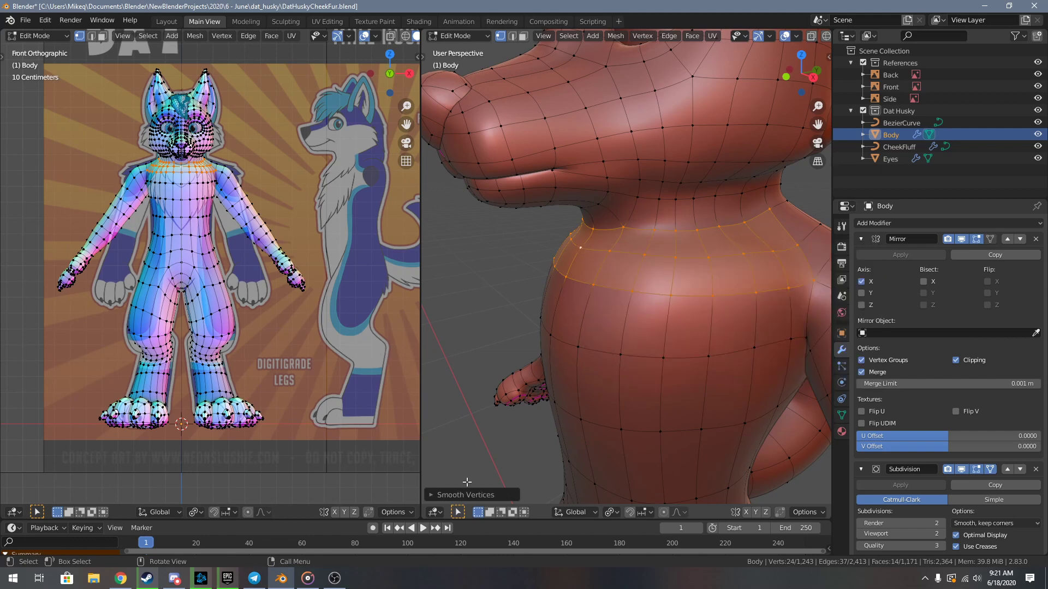
left_click(478, 494)
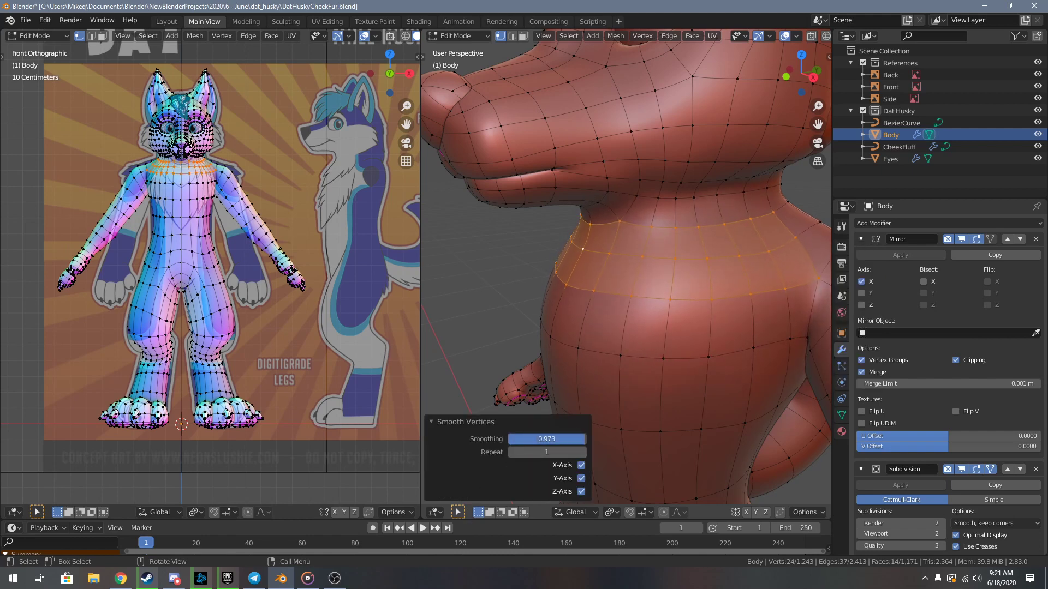
- Reposition a vertex at the base of the neck near the shoulder
key("Tab")
middle_click_drag(573, 349, 697, 311)
key("Tab")
scroll(696, 311, "up", 3)
scroll(696, 311, "up", 5)
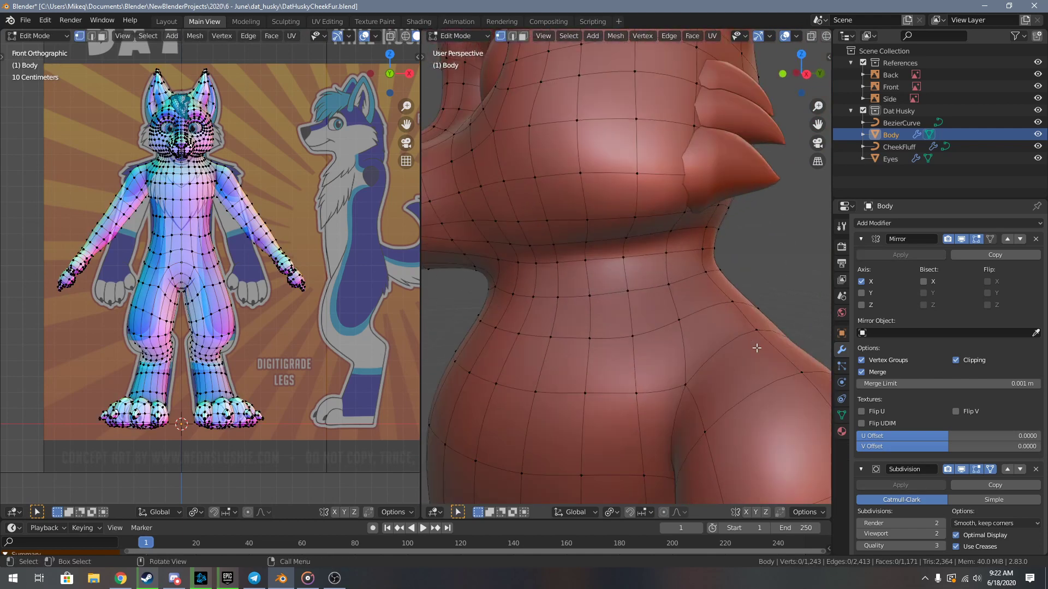
middle_click_drag(721, 348, 605, 297)
key("g")
left_click(614, 291)
- Move the vertex just above the shoulder crease on the side of the neck
key("alt+a")
middle_click_drag(688, 308, 634, 305)
scroll(621, 303, "down", 2)
left_click(634, 304)
key("g")
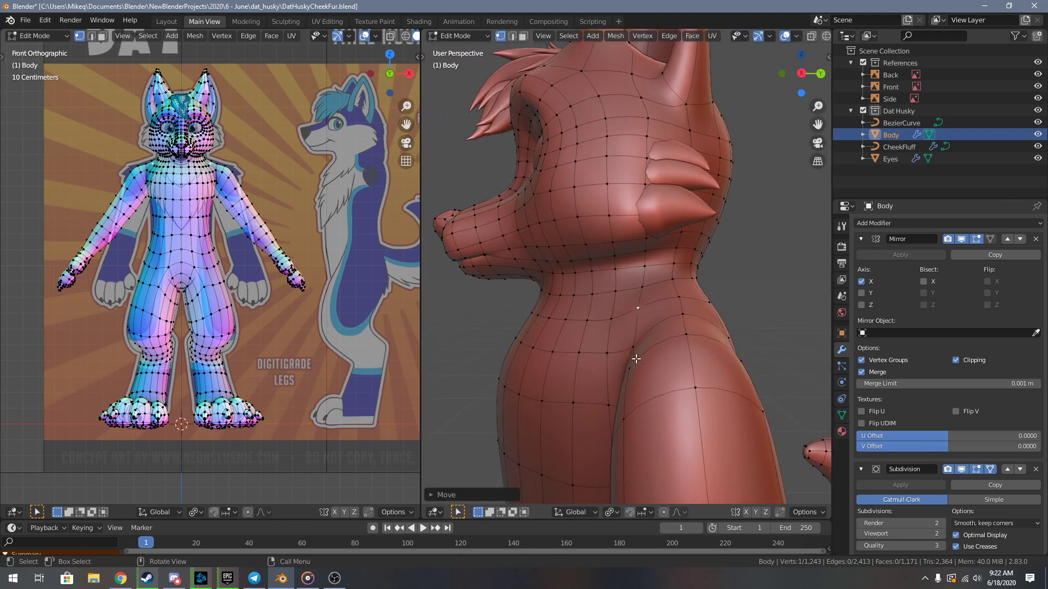
left_click(630, 333)
- Turn on proportional editing and shift the front neck vertices slightly along X and about 0.013 m down along Z
middle_click_drag(630, 333, 679, 287)
key("Tab")
key("Tab")
scroll(633, 303, "up", 4)
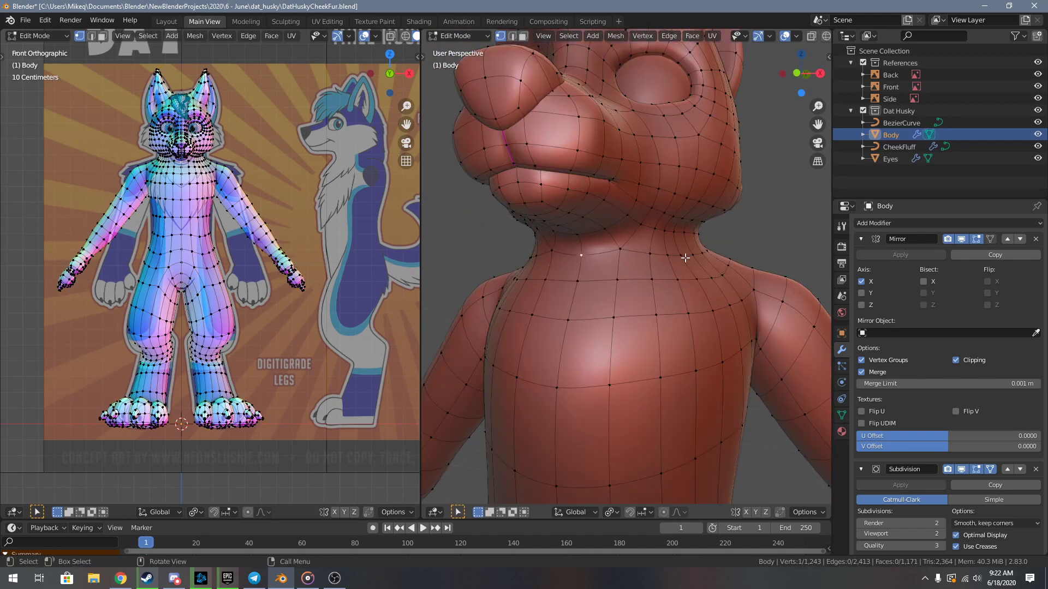
left_click(685, 258, "alt")
key("o")
key("g")
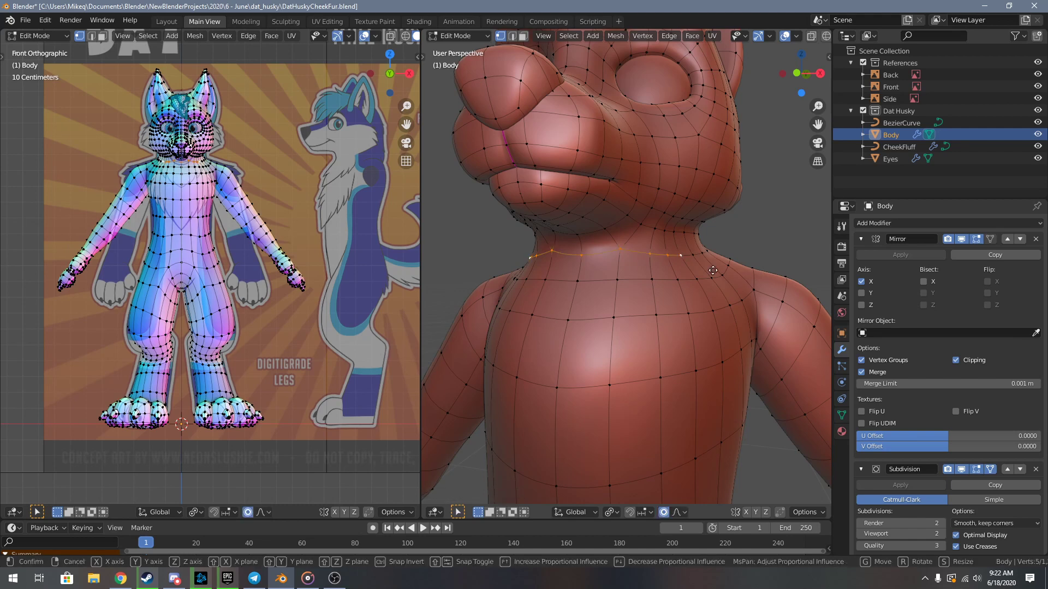
key("x")
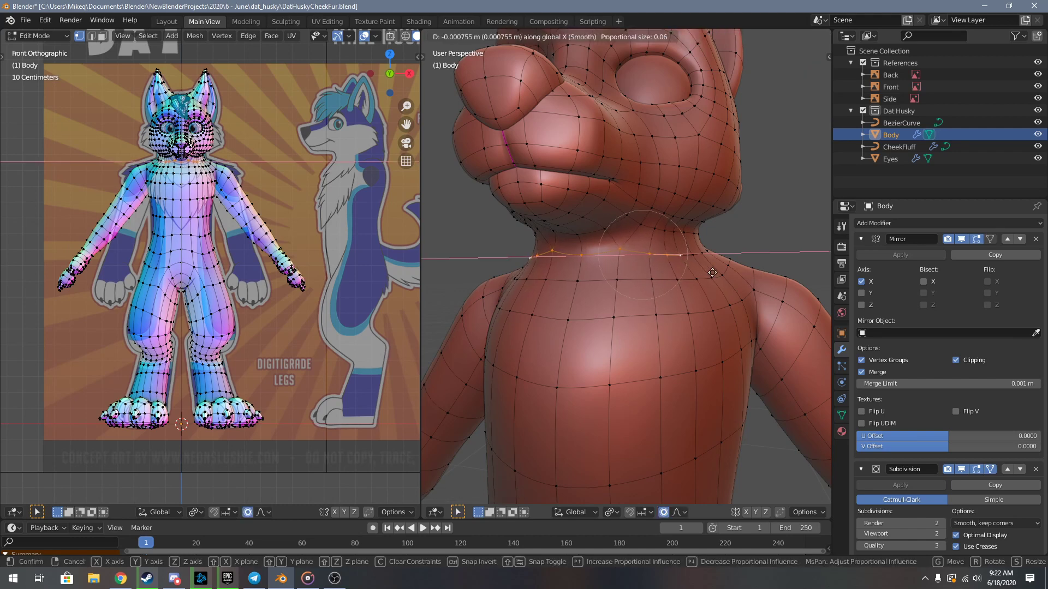
left_click(712, 273)
key("g")
key("z")
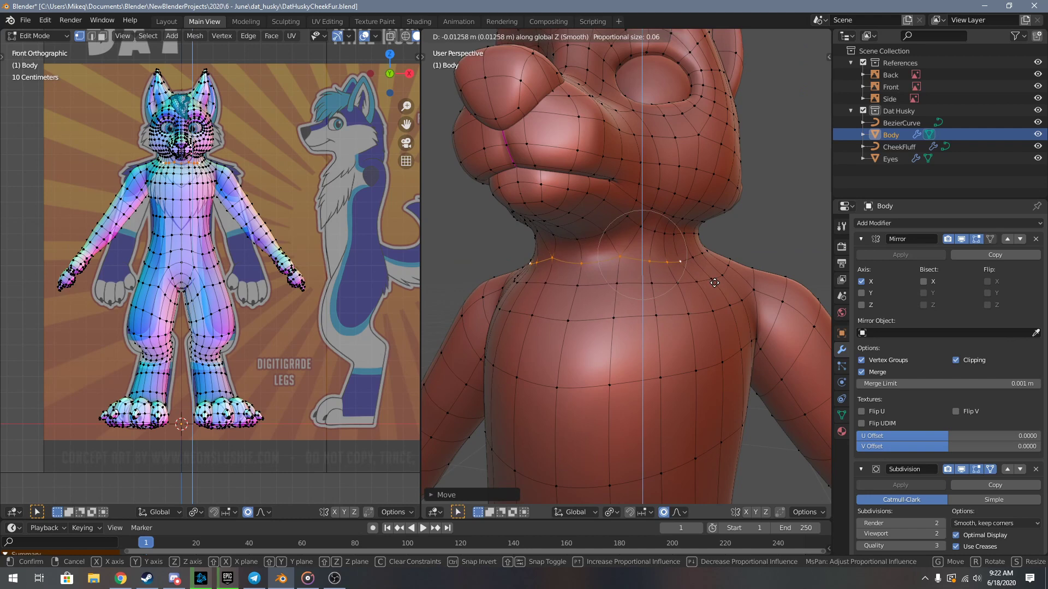
left_click(689, 284)
- Adjust the upper chest vertex's height along Z with a proportional size of 0.12
left_click(669, 276, "alt")
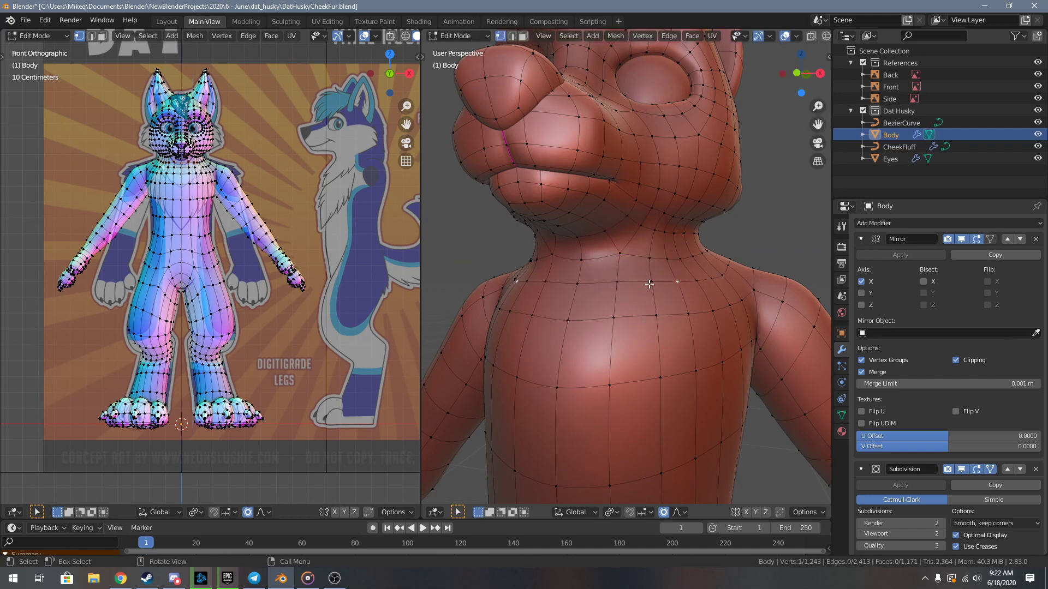
key("g")
key("z")
scroll(673, 283, "down", 7)
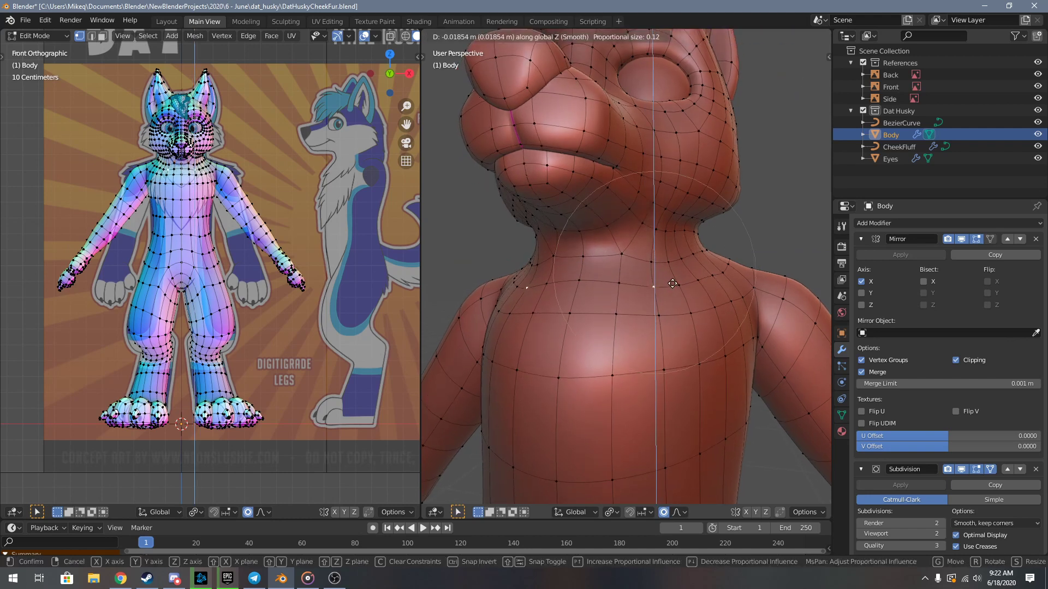
left_click(678, 281)
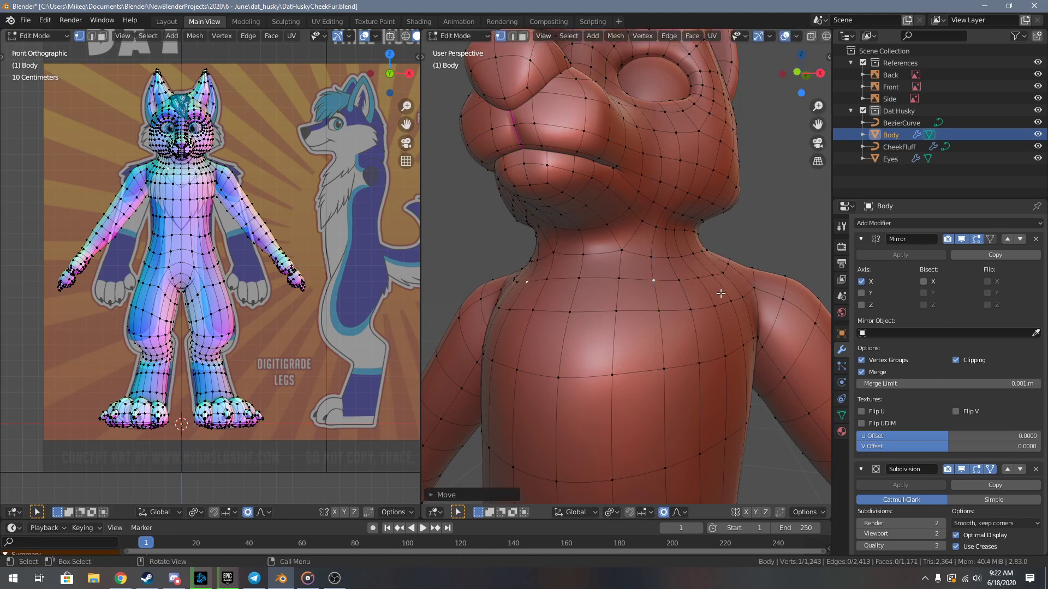
middle_click_drag(678, 280, 657, 290)
right_click(734, 289)
- In the right side view, move the front throat vertex about 0.021 m back and up using proportional size 0.22
key("alt+a")
key("KP_3")
scroll(659, 290, "up", 5)
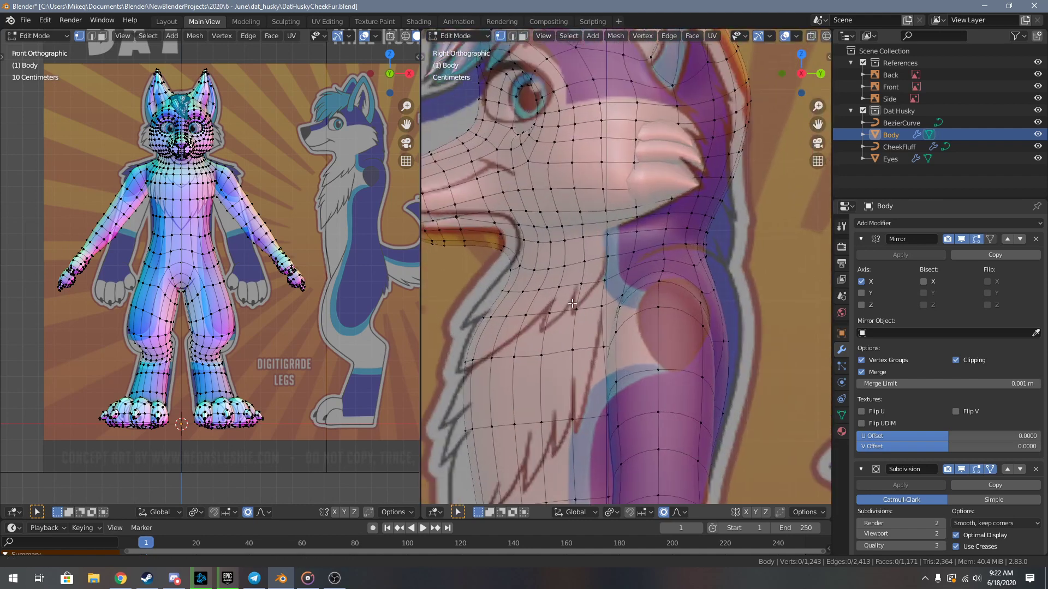
left_click(609, 286)
key("g")
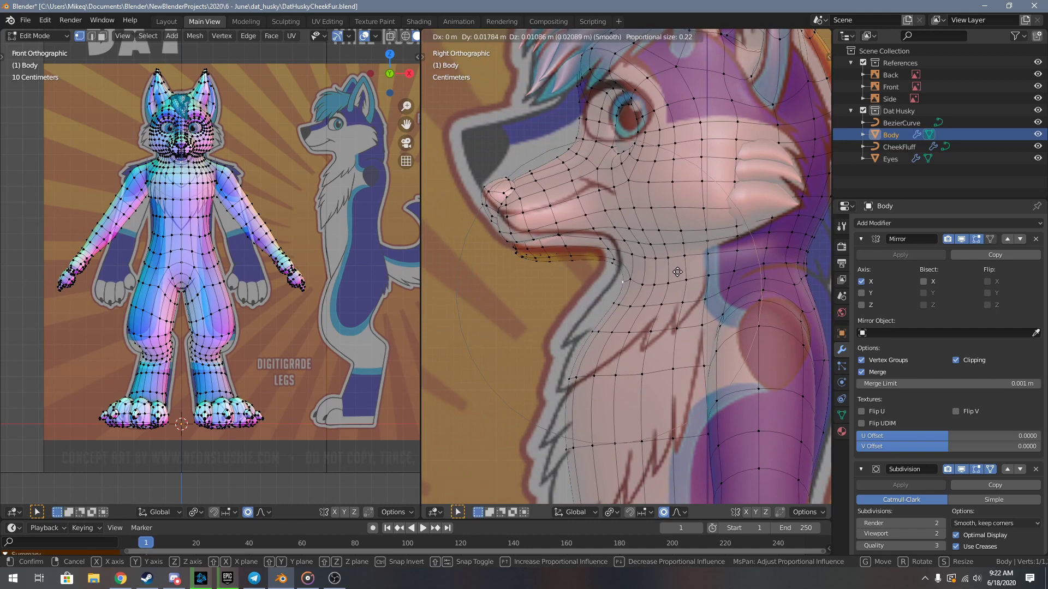
left_click(677, 272)
- Move the vertex under the chin about 0.005 m forward along Y with proportional size 0.04
middle_click_drag(647, 281, 701, 289)
scroll(627, 269, "up", 5)
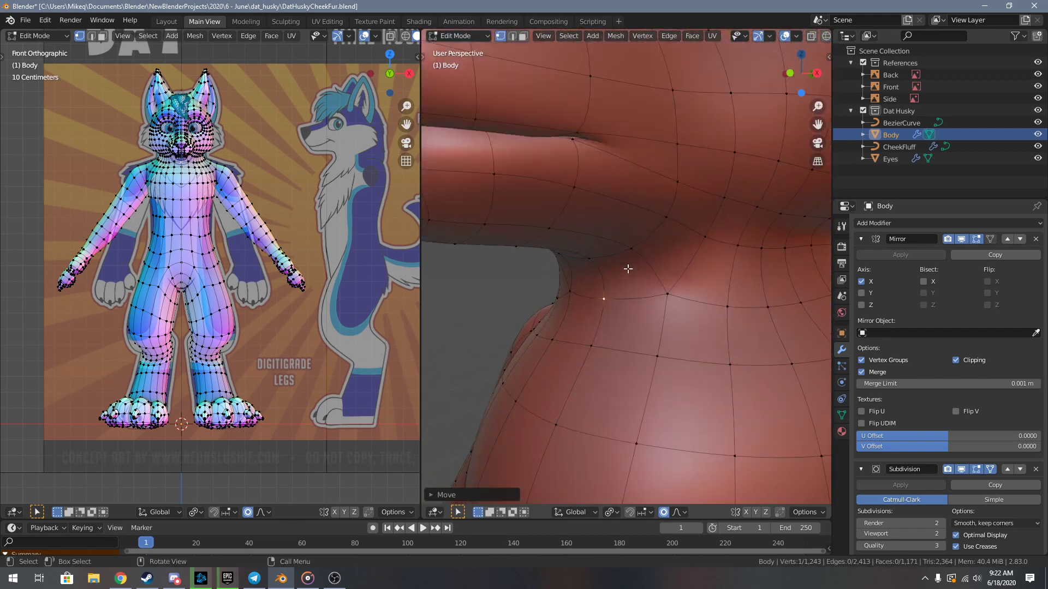
middle_click_drag(627, 269, 558, 235)
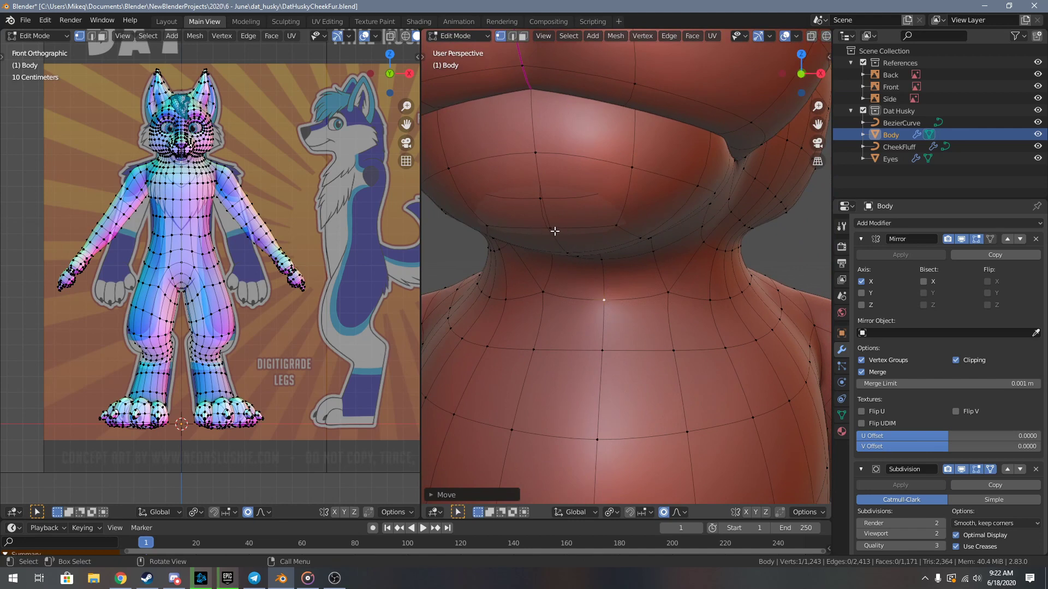
left_click(568, 235)
scroll(579, 240, "up", 2)
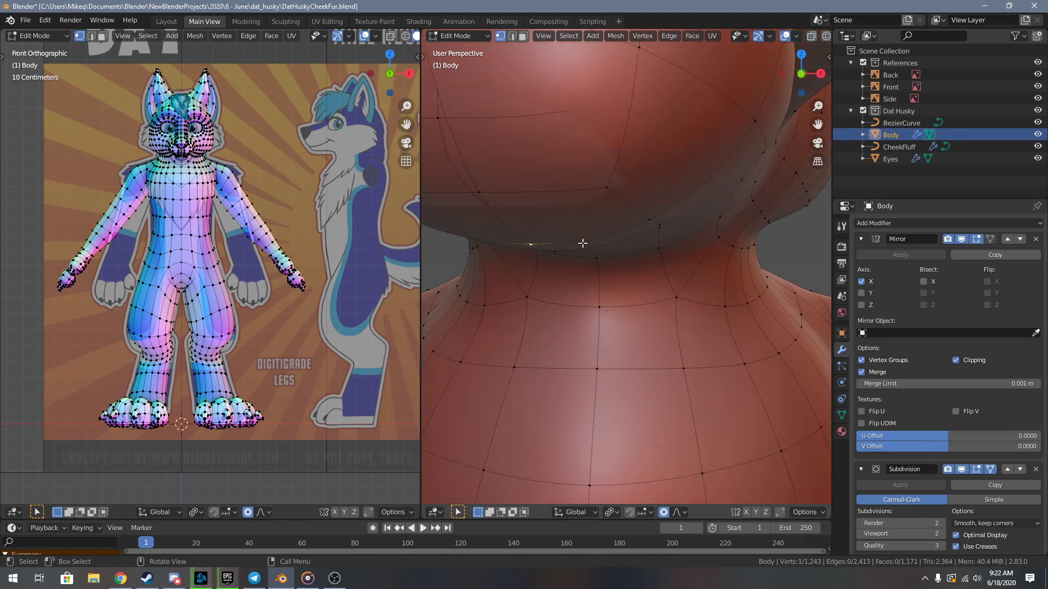
left_click(535, 245)
middle_click_drag(544, 246, 568, 262)
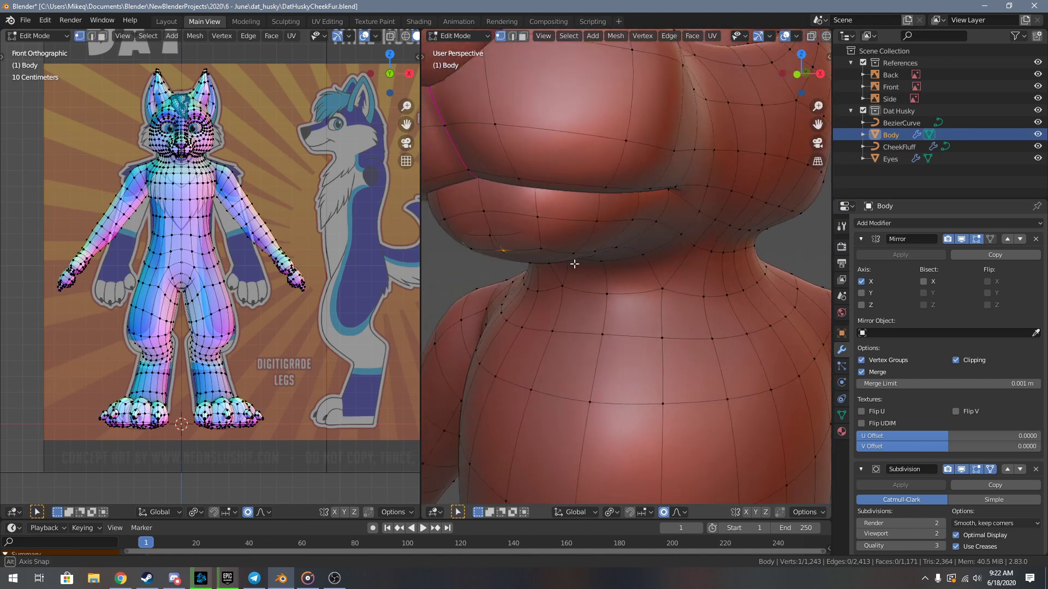
key("g")
key("y")
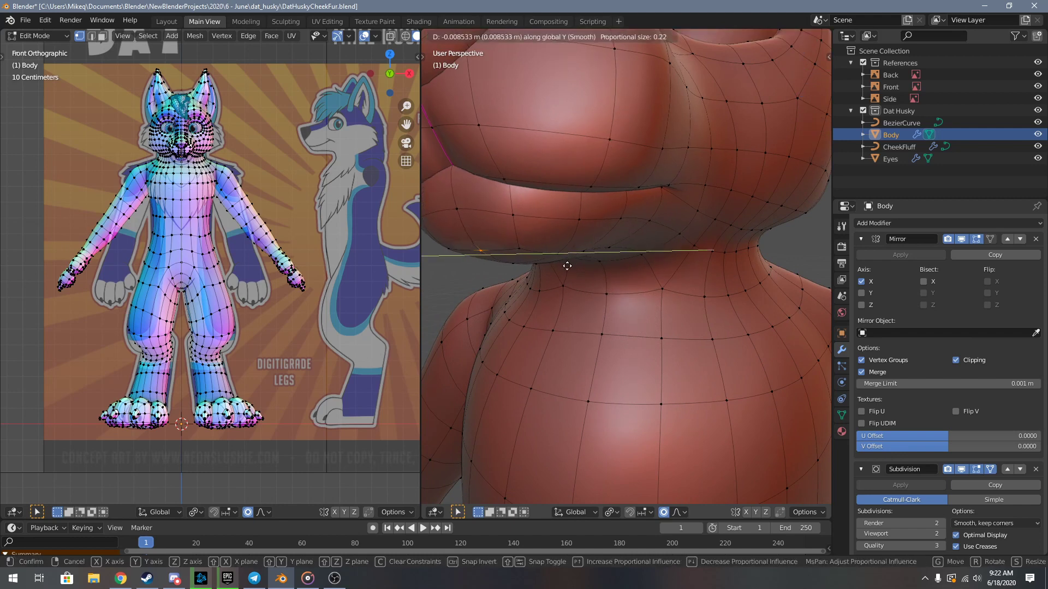
scroll(567, 266, "up", 4)
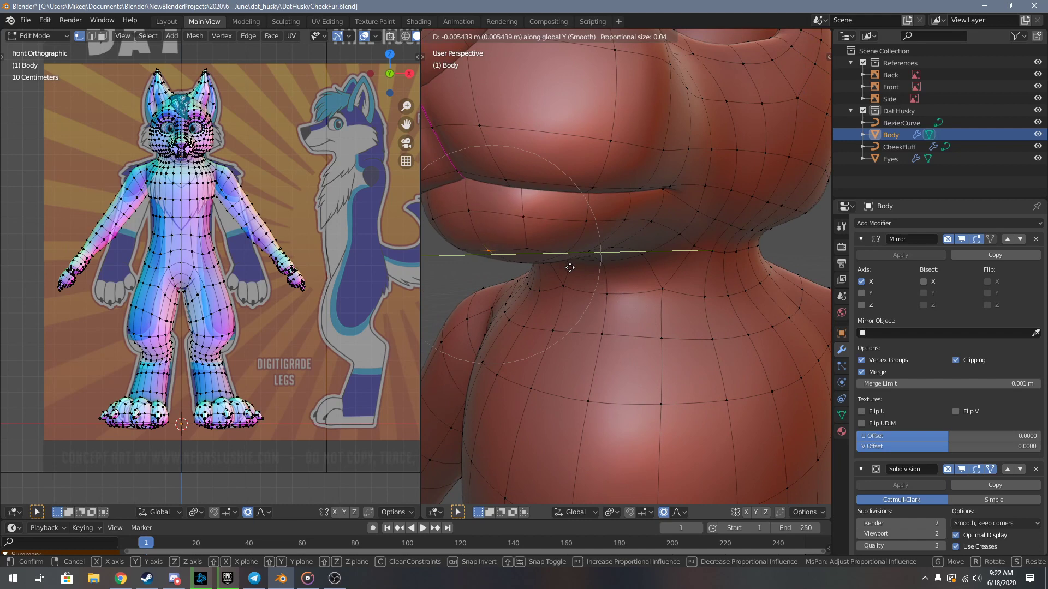
left_click(568, 267)
- Lower the same chin vertex by about 0.001 m along Z and deselect it
key("g")
key("z")
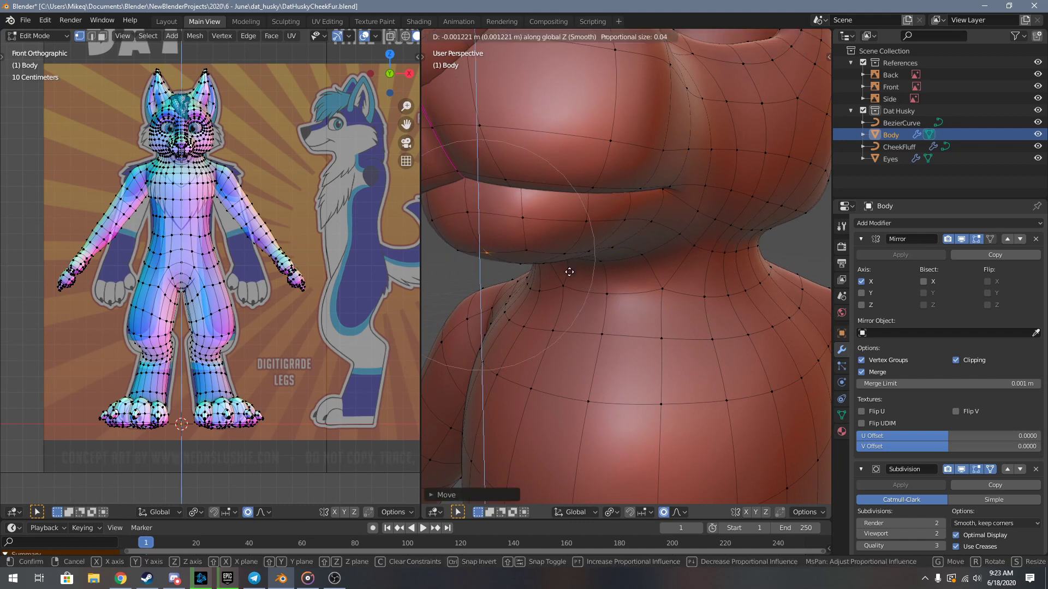
left_click(569, 275)
key("alt+a")
- Move the selected vertices of the lower jaw up along the Z axis near the surface poking through inside the mouth
scroll(569, 276, "down", 7)
middle_click_drag(570, 276, 752, 293)
middle_click_drag(671, 285, 731, 305, "shift")
scroll(612, 306, "up", 7)
scroll(625, 287, "up", 4)
middle_click_drag(625, 287, 528, 318)
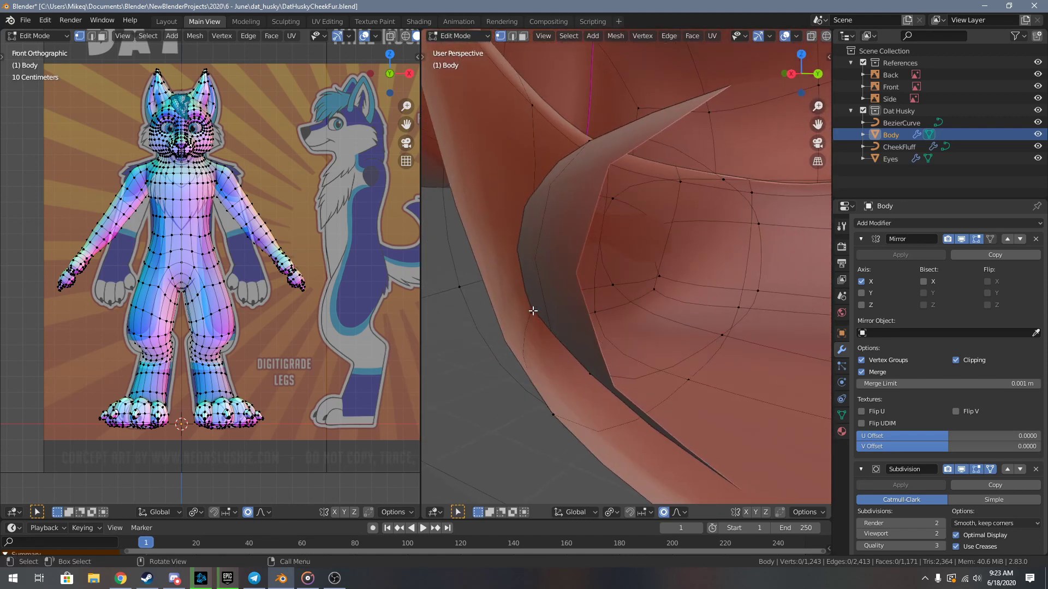
middle_click_drag(539, 381, 549, 363)
key("g")
key("z")
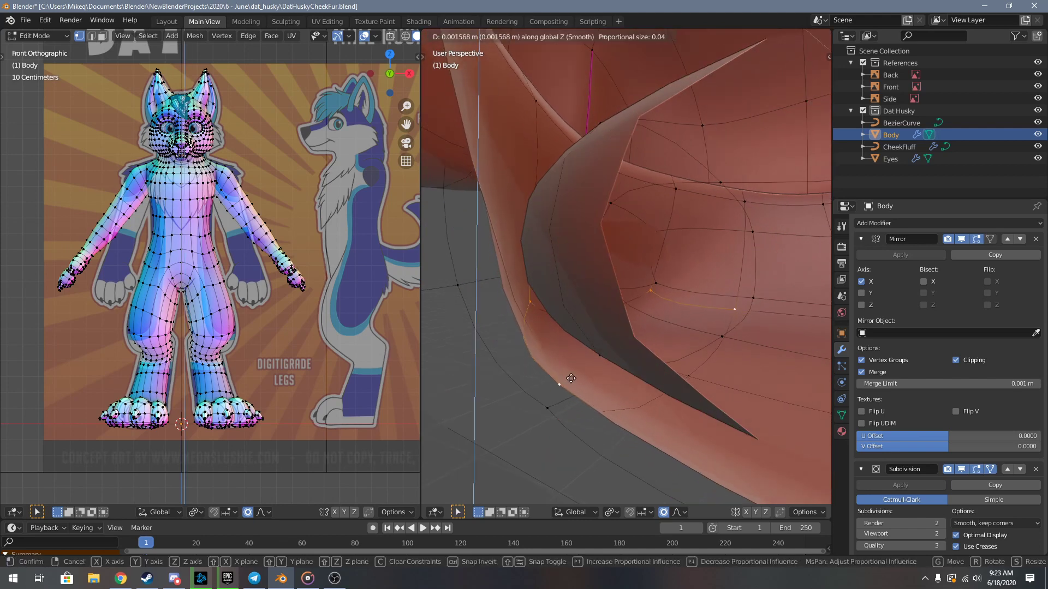
left_click(587, 333)
- Turn off the Mirror modifier's edit mode display so only one half of the body is shown
middle_click_drag(587, 333, 877, 274)
left_click(977, 239)
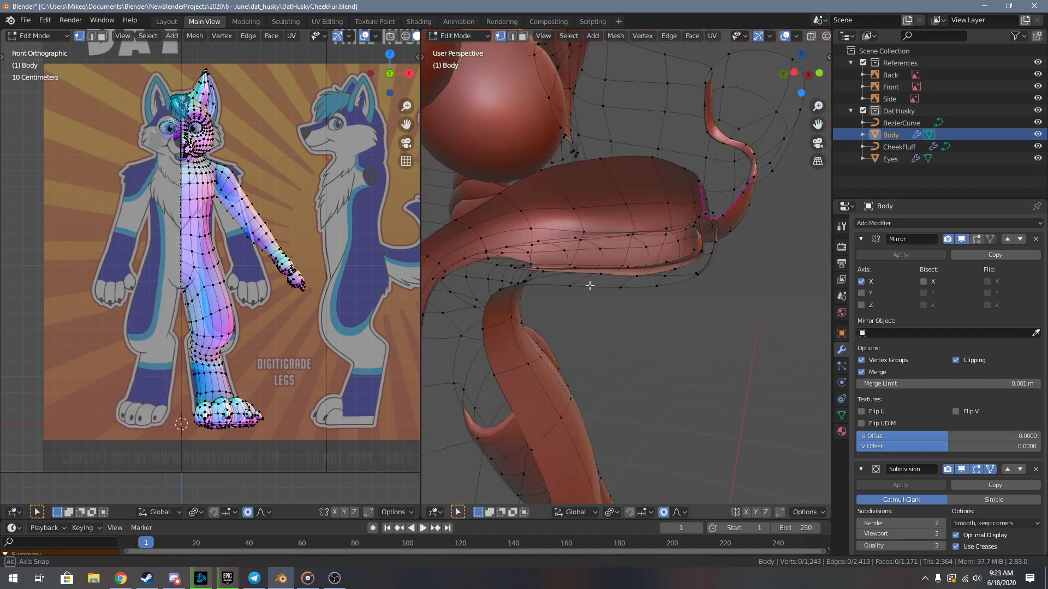
- Move the vertex on the underside of the lower jaw up about 0.002 m along Z with proportional size 0.04
middle_click_drag(575, 285, 641, 279)
scroll(641, 278, "up", 2)
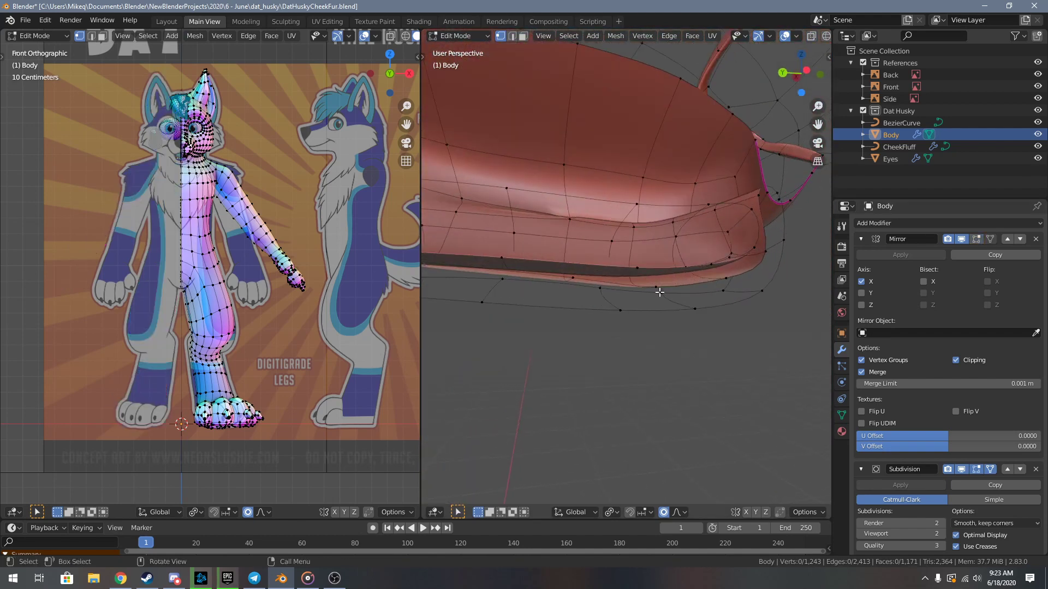
scroll(661, 286, "up", 1)
key("g")
key("z")
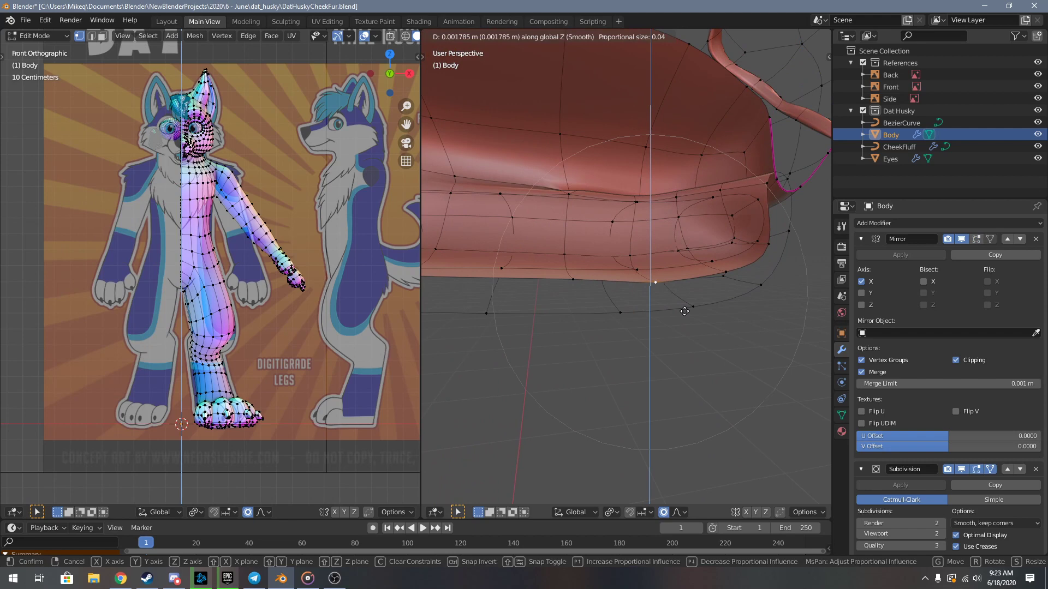
left_click(684, 306)
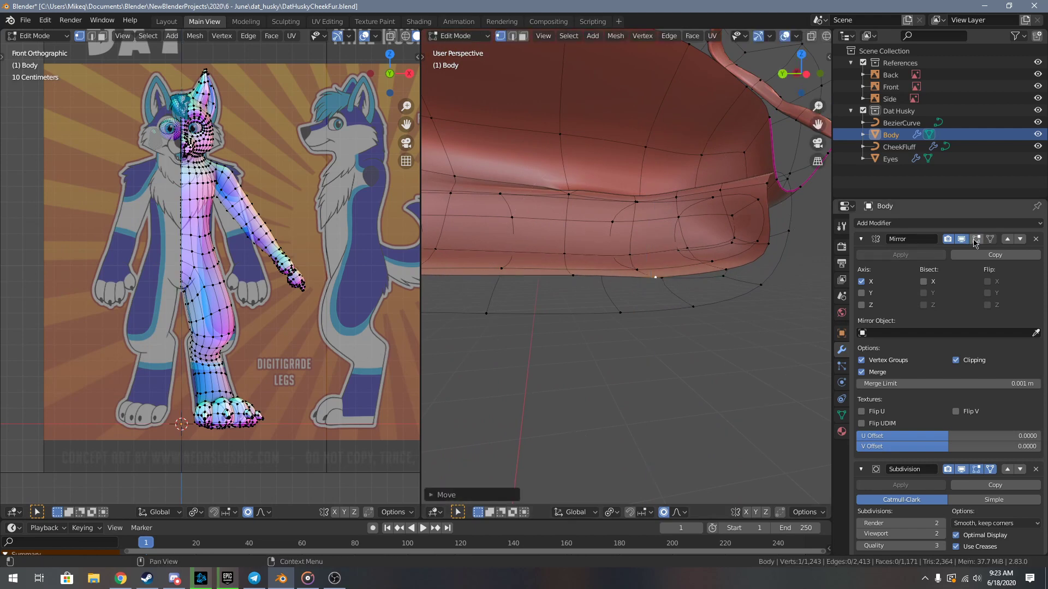
- Turn the Mirror modifier's edit mode display back on and check the head and neck in Object Mode before resuming Edit Mode
middle_click_drag(700, 292, 633, 295)
scroll(605, 297, "down", 7)
left_click(591, 300)
scroll(568, 322, "down", 6)
mouse_move(555, 336)
middle_mouse_down()
mouse_move(622, 378)
mouse_move(655, 317)
mouse_move(677, 338)
mouse_move(649, 350)
mouse_move(537, 332)
middle_mouse_up()
scroll(647, 311, "up", 4)
key("Tab")
scroll(672, 340, "down", 3)
key("Tab")
scroll(562, 306, "up", 6)
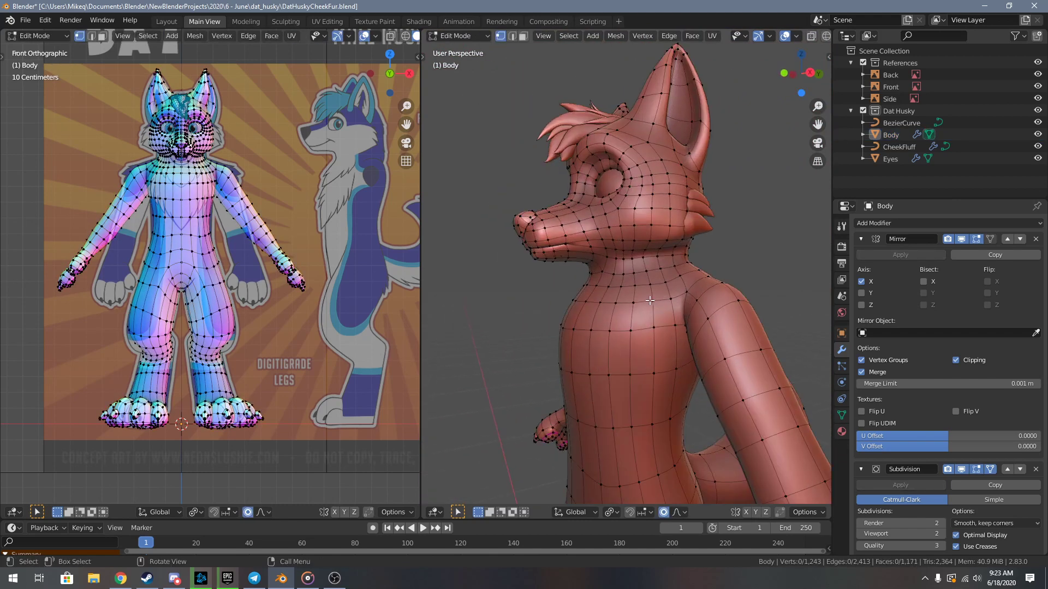
- Move the selected vertex at the front of the neck base along the Z axis
middle_click_drag(579, 282, 602, 278)
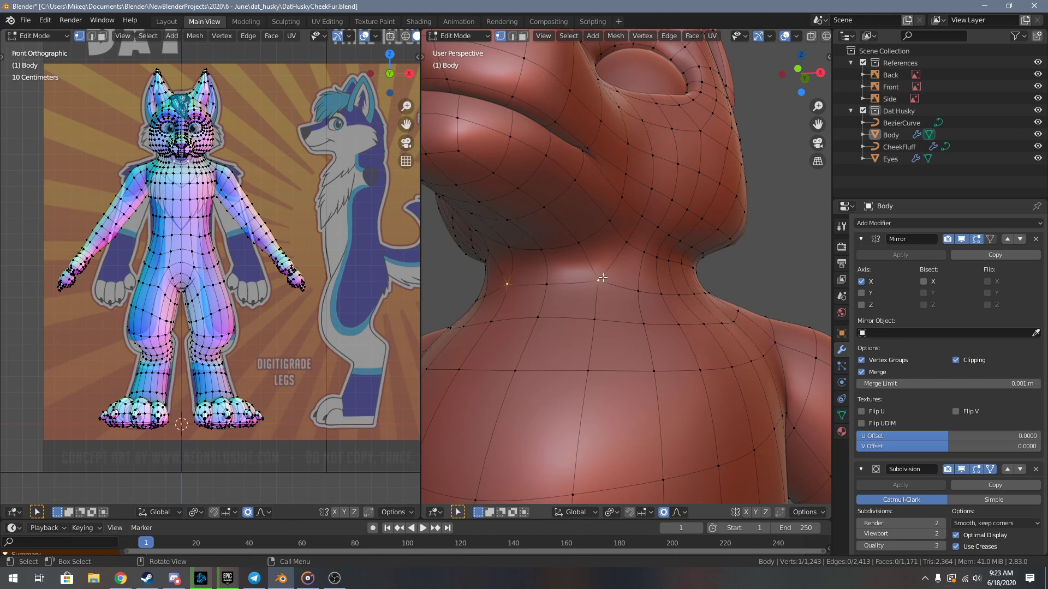
middle_click_drag(602, 278, 633, 306)
key("g")
key("z")
left_click(563, 319)
- Select the edge loop around the neck base and apply Smooth Vertices with a smoothing factor of 1.0
middle_click_drag(706, 296, 619, 295)
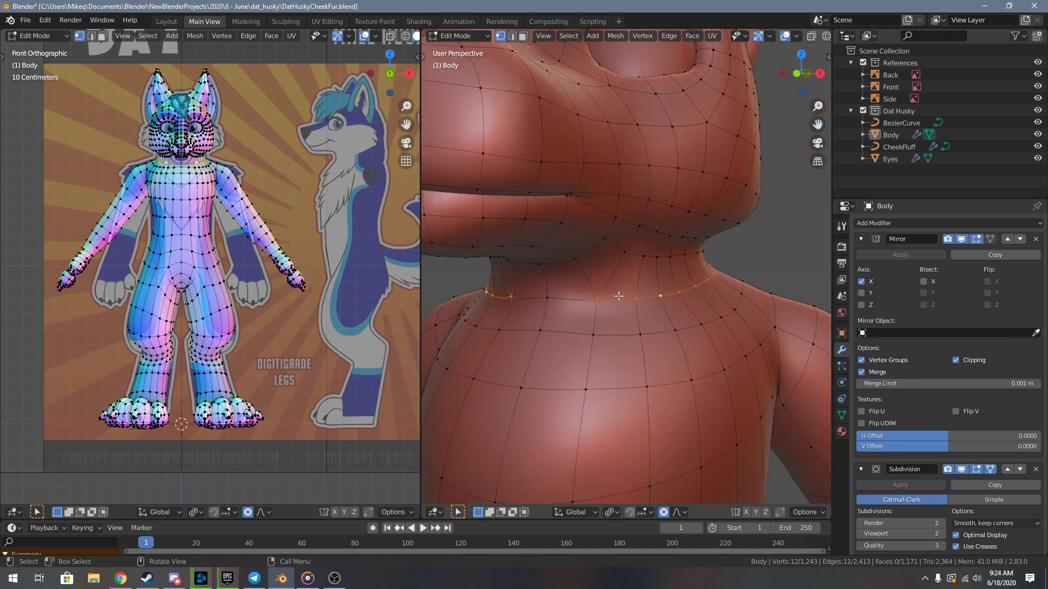
middle_click_drag(699, 294, 667, 285)
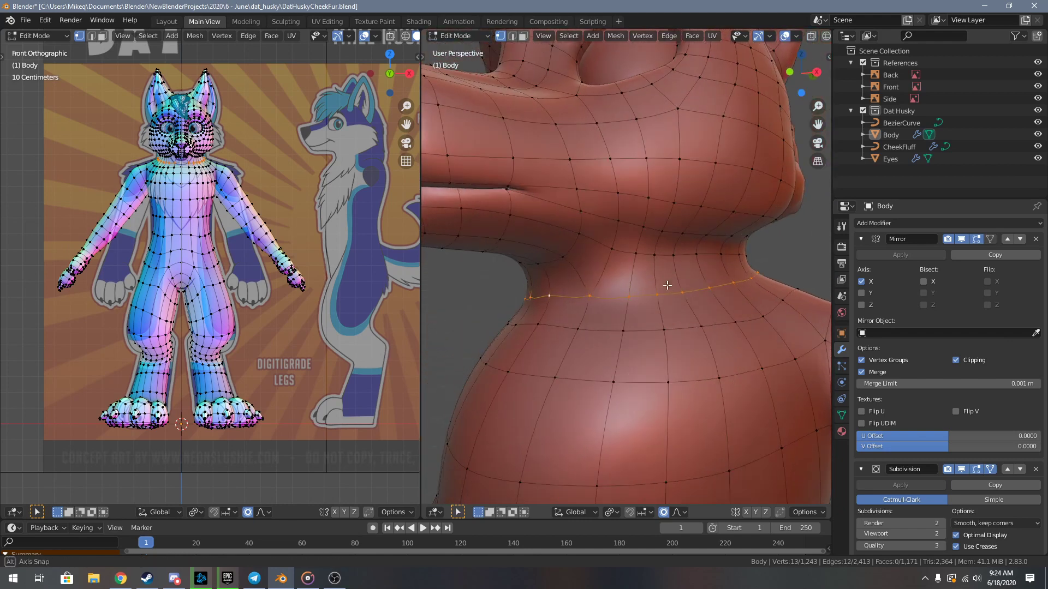
left_click(650, 252, "alt+shift")
key("ctrl+z")
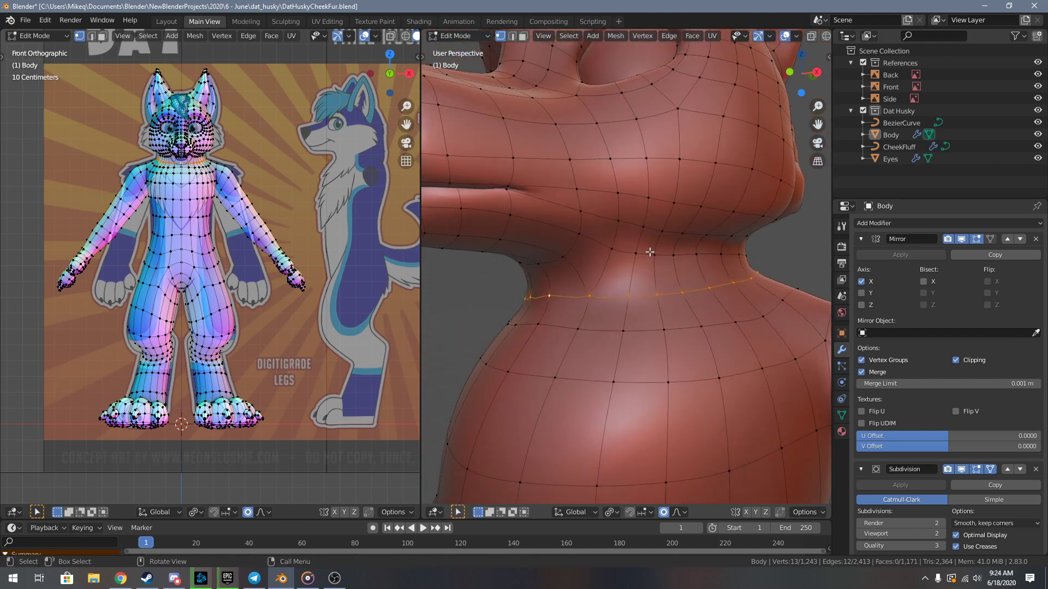
middle_click_drag(648, 256, 719, 299)
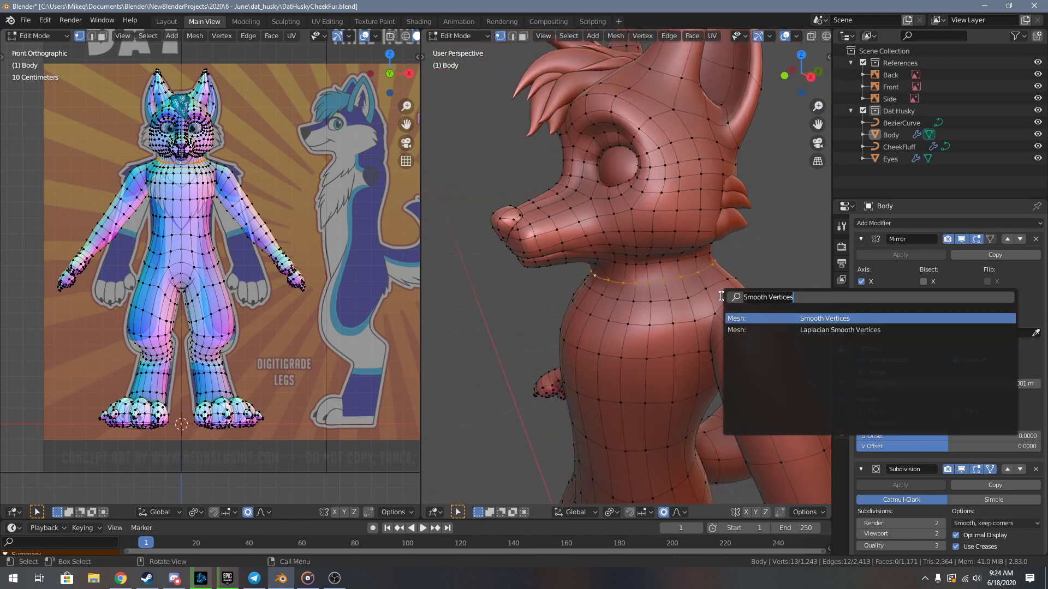
right_click(726, 290)
left_click(726, 290)
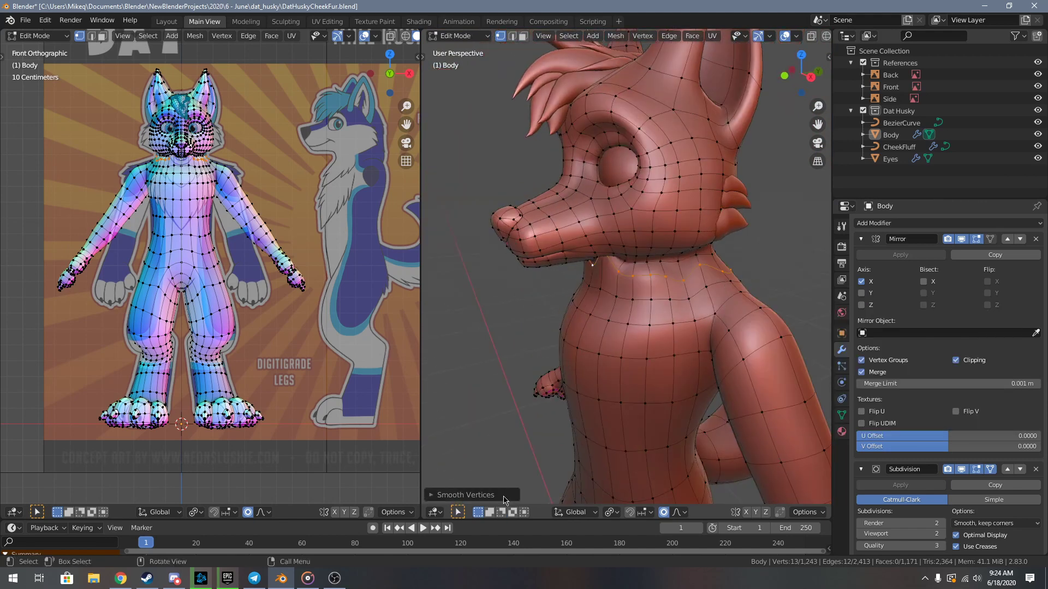
left_click(478, 491)
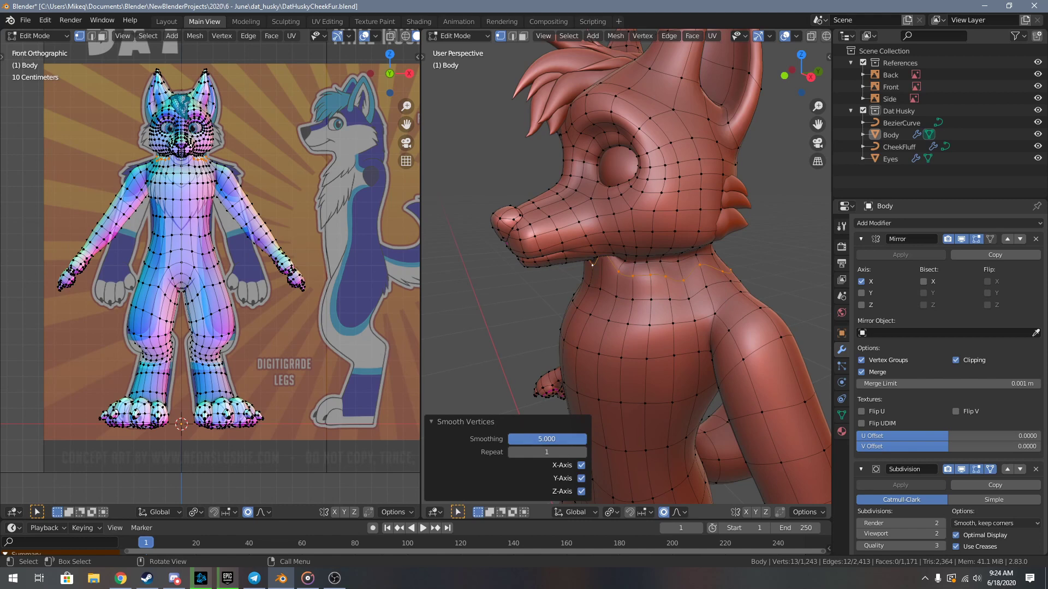
left_click_drag(547, 440, 535, 440)
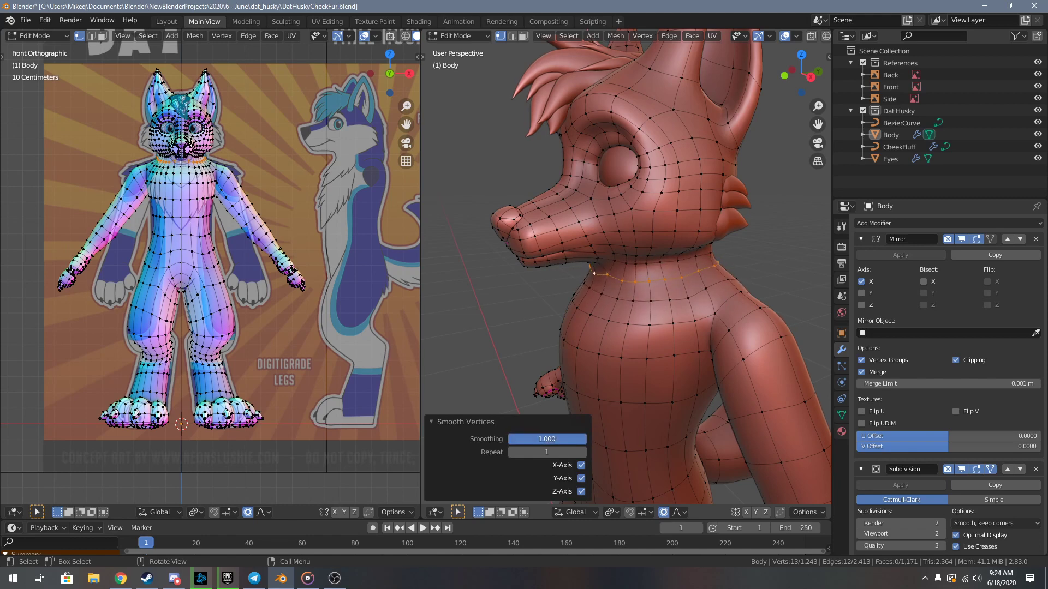
left_click(478, 421)
- Edge-slide the selected neck-base loop by a factor of about 0.35
middle_click_drag(545, 295, 648, 292)
key("g")
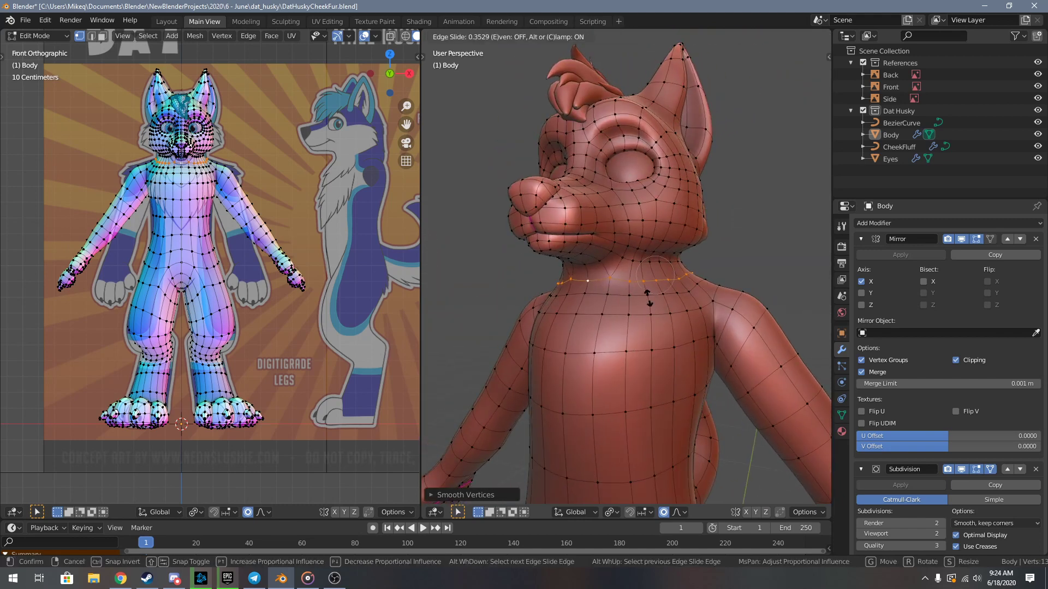
left_click(648, 297)
- Adjust the vertex at the top of the spine groove and the centre vertex above it along Y, without proportional editing
middle_click_drag(648, 297, 675, 275)
key("g")
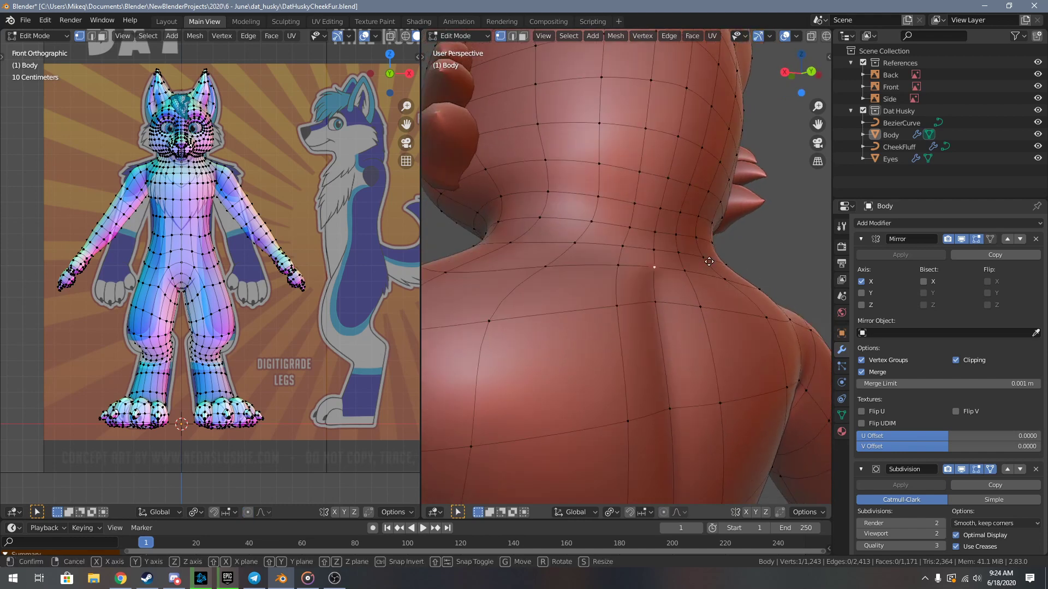
key("y")
left_click(706, 262)
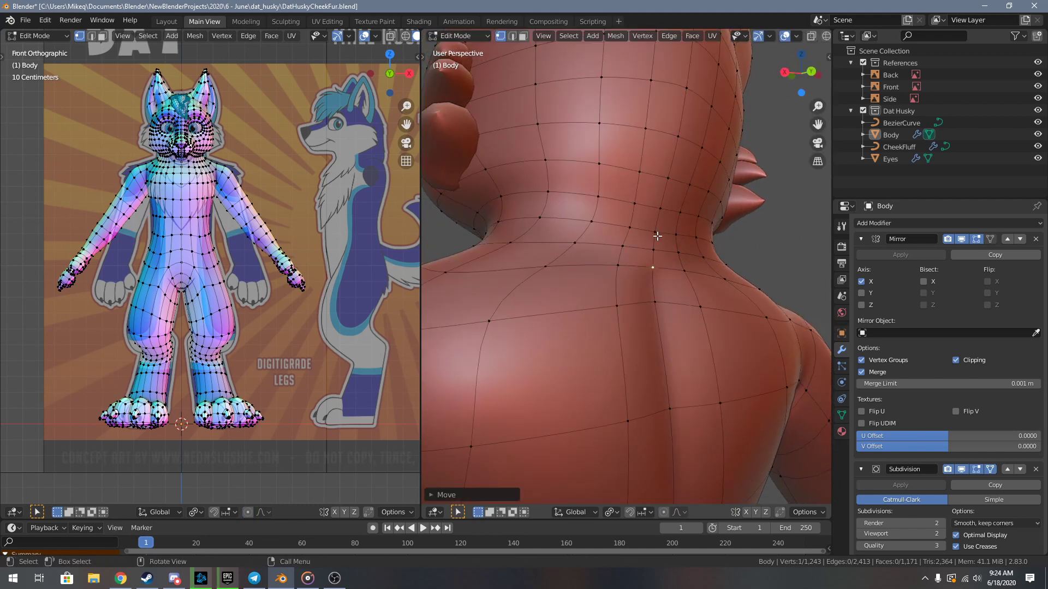
middle_click_drag(666, 234, 678, 230)
key("g")
key("y")
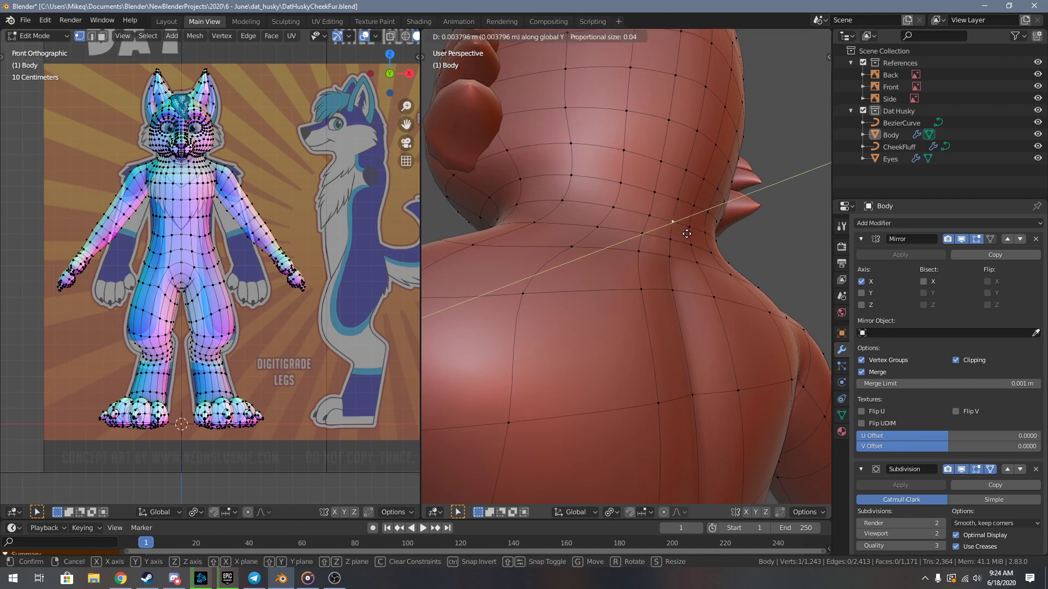
left_click(715, 227)
- Check the back in Object Mode and move three centre-line vertices of the nape about 0.006 m along negative Y
key("Tab")
middle_click_drag(715, 227, 604, 276)
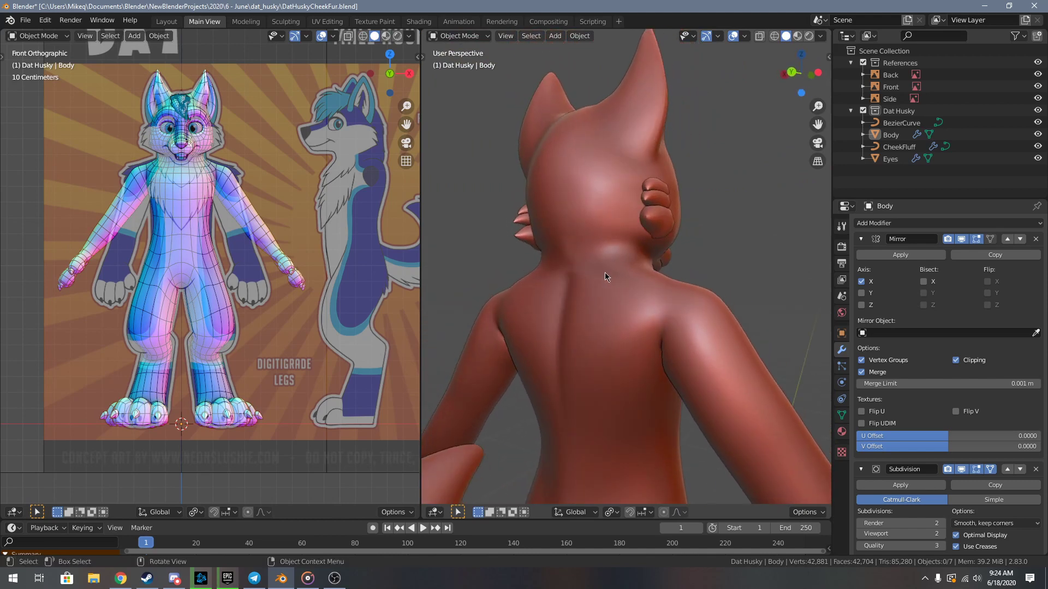
key("Tab")
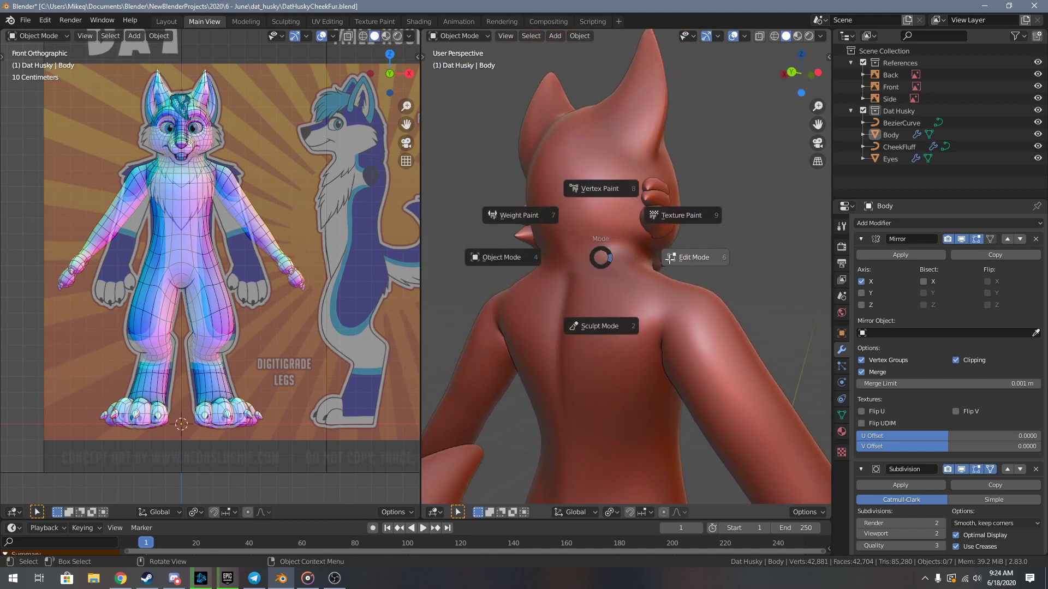
left_click(672, 257)
scroll(528, 266, "up", 2)
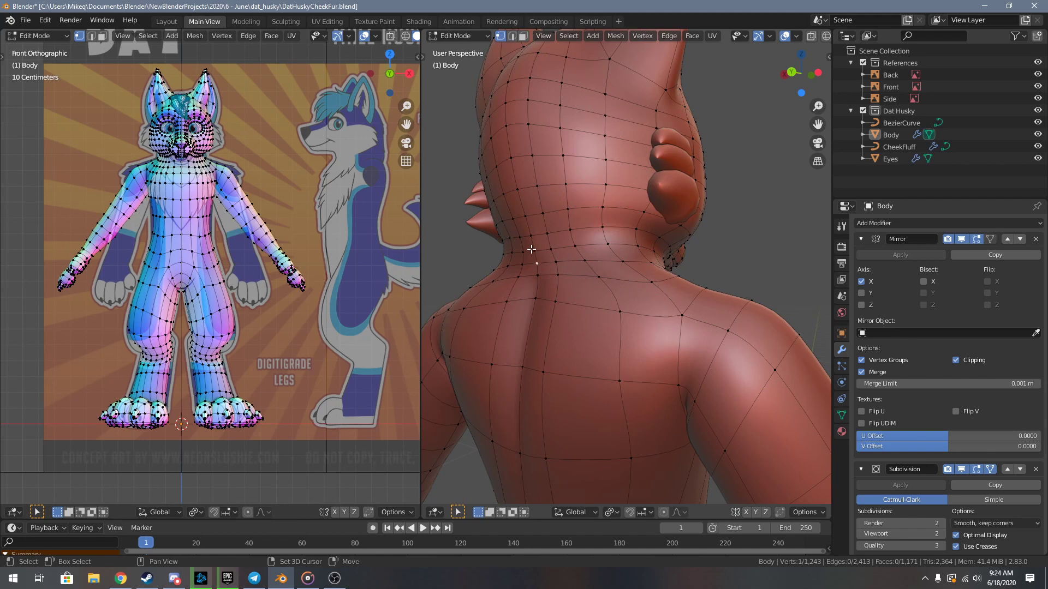
middle_click_drag(576, 246, 761, 228)
scroll(702, 232, "up", 4)
key("g")
key("y")
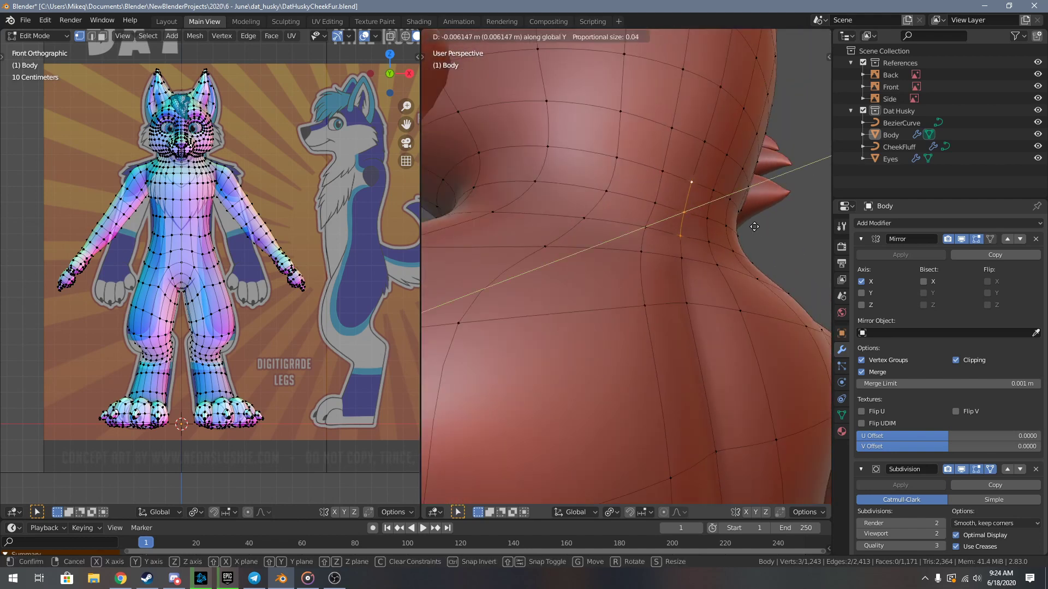
left_click(753, 227)
- Move the single centre-line vertex at the top of the spine groove along the Y axis
left_click(679, 258)
key("g")
key("y")
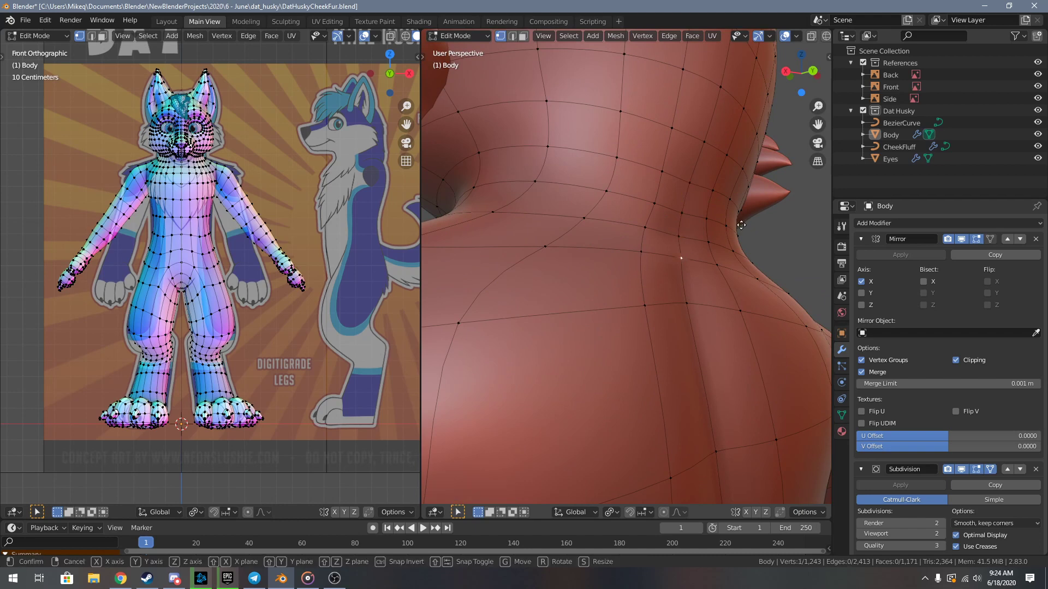
left_click(736, 225)
- Check the nape in Object Mode and move the two stacked vertices beside its centre line along the Y axis
scroll(743, 240, "down", 2)
key("Tab")
scroll(746, 266, "down", 3)
mouse_move(747, 266)
middle_mouse_down()
mouse_move(664, 294)
mouse_move(678, 287)
mouse_move(676, 308)
mouse_move(686, 287)
middle_mouse_up()
key("ctrl+Tab")
key("Tab")
scroll(563, 256, "up", 4)
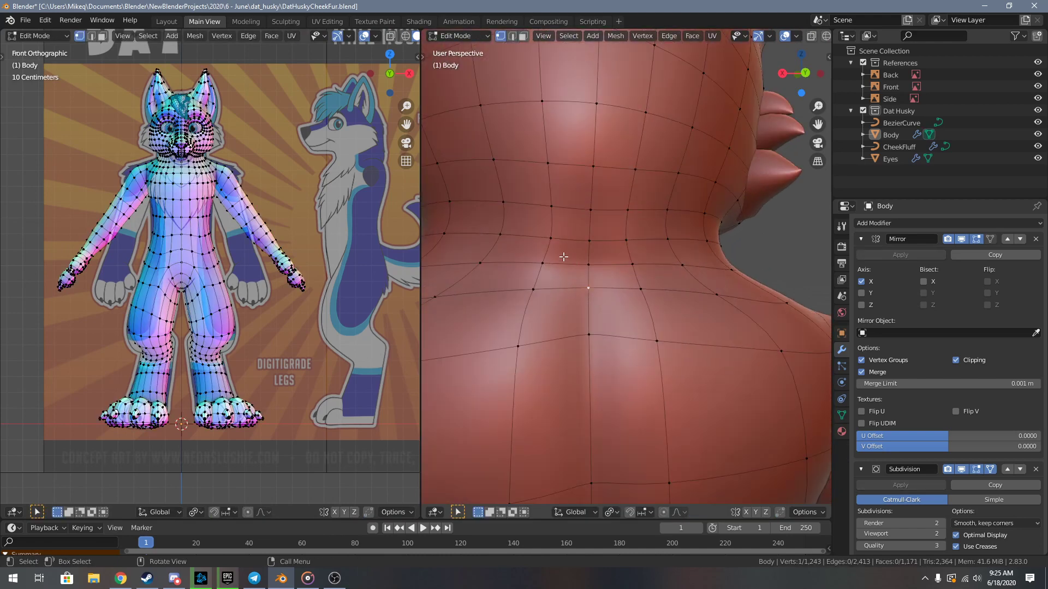
middle_click_drag(555, 239, 628, 251)
key("g")
key("y")
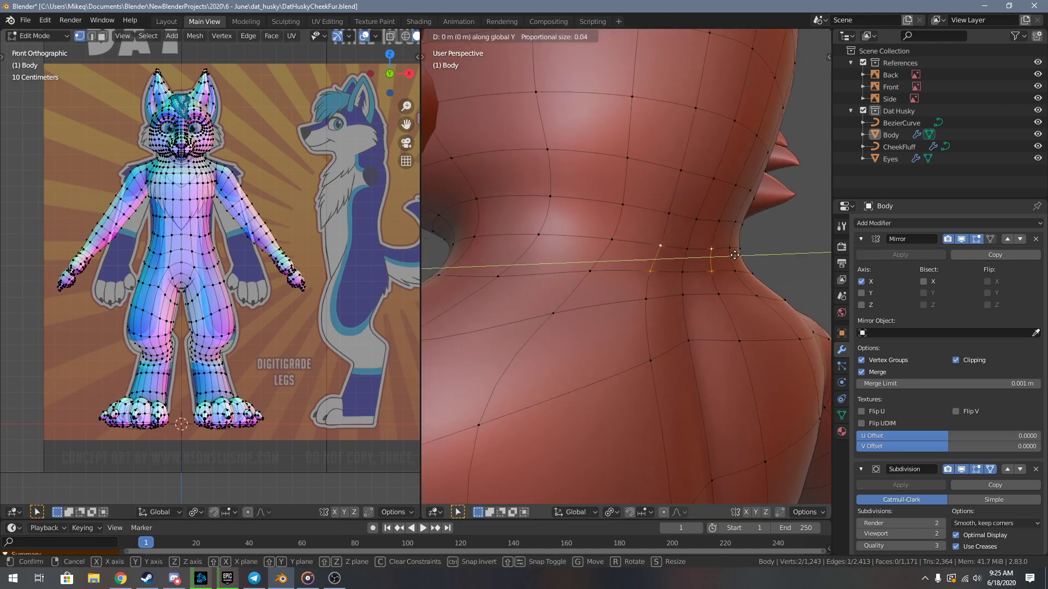
left_click(733, 254)
- Move the vertex directly below that pair, beside the top of the spine groove, along the Y axis
left_click(640, 300)
key("g")
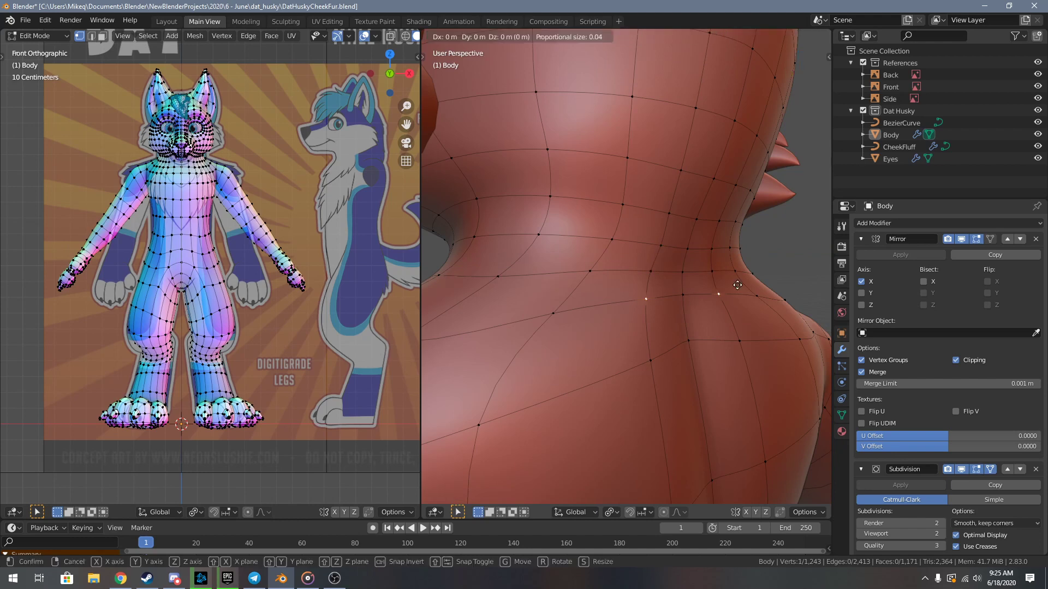
key("y")
left_click(741, 280)
- Move the vertex higher up beside the nape's centre line about 0.006 m along Y
key("alt+a")
key("g")
key("y")
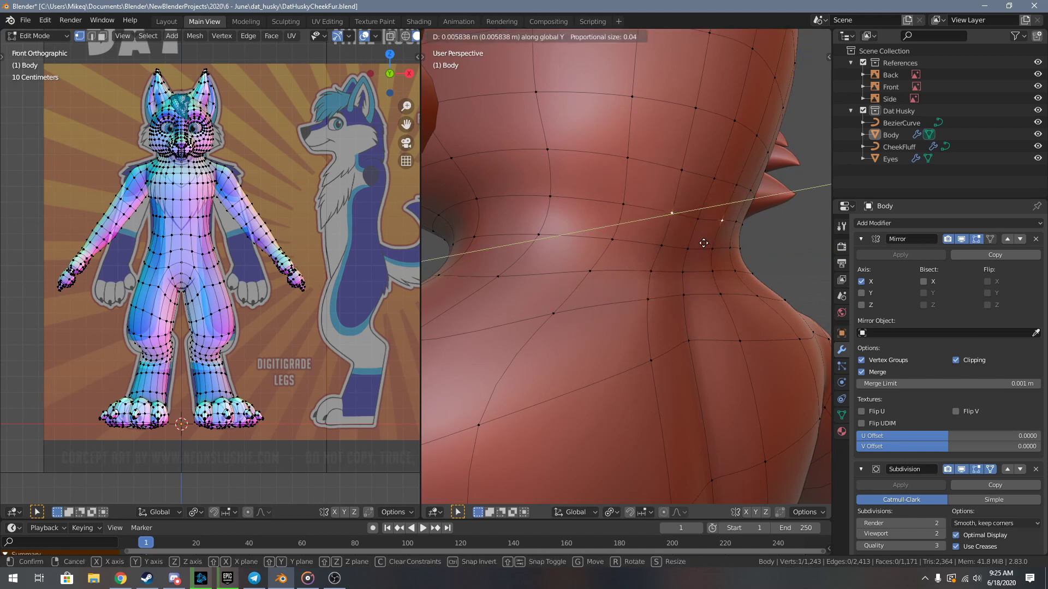
left_click(704, 243)
- Check the shading in Object Mode and move the vertex beside the spine at the neck base about 0.006 m along Y
key("Tab")
scroll(728, 270, "down", 6)
middle_click_drag(727, 270, 731, 292)
key("Tab")
scroll(659, 278, "up", 6)
key("g")
key("y")
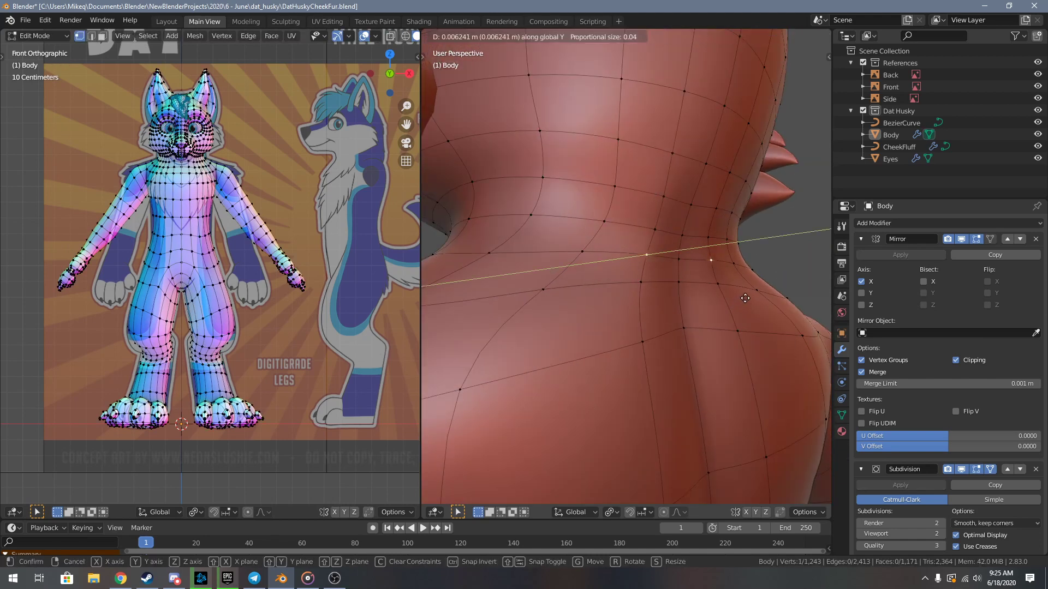
left_click(745, 298)
- Inspect the back in Object Mode and move the mid-nape vertex beside the centre line about 0.003 m along Y
key("Tab")
scroll(725, 293, "down", 5)
middle_click_drag(725, 293, 702, 300)
key("Tab")
middle_click_drag(618, 257, 701, 281)
key("g")
key("y")
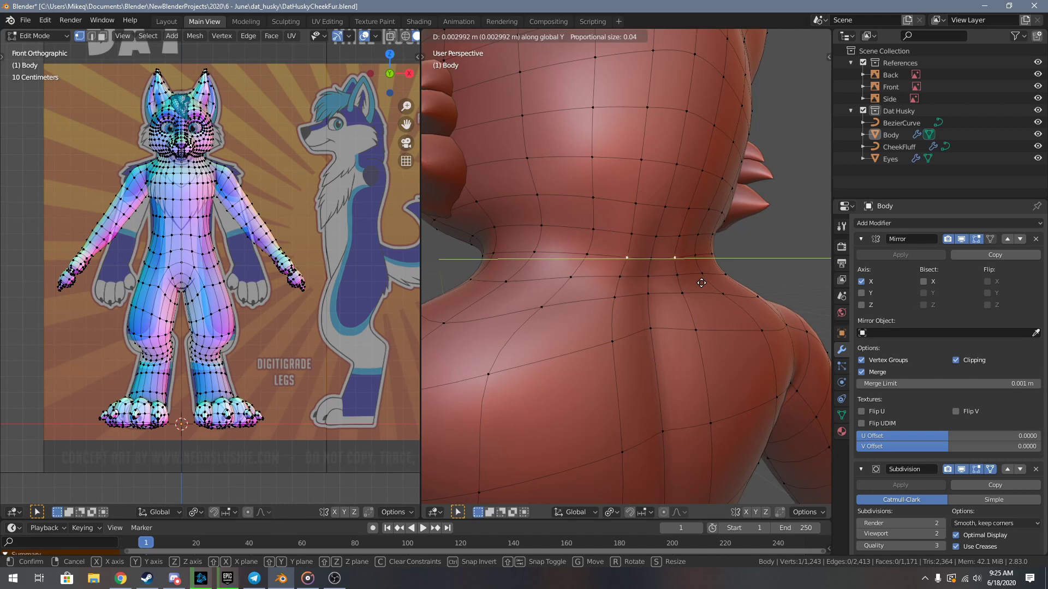
left_click(704, 283)
- Grow the selection twice around the nape vertex and apply Smooth Vertices with a smoothing factor of 1.0
key("Tab")
scroll(651, 284, "down", 4)
middle_click_drag(652, 284, 673, 285)
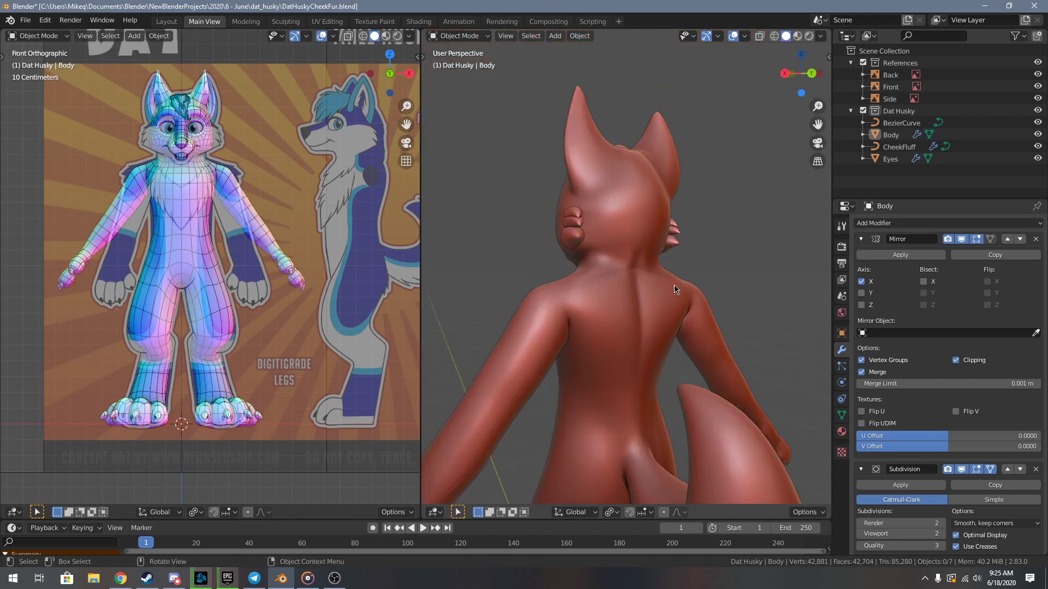
key("Tab")
scroll(655, 273, "up", 4)
key("ctrl+KP_Add")
key("ctrl+KP_Add")
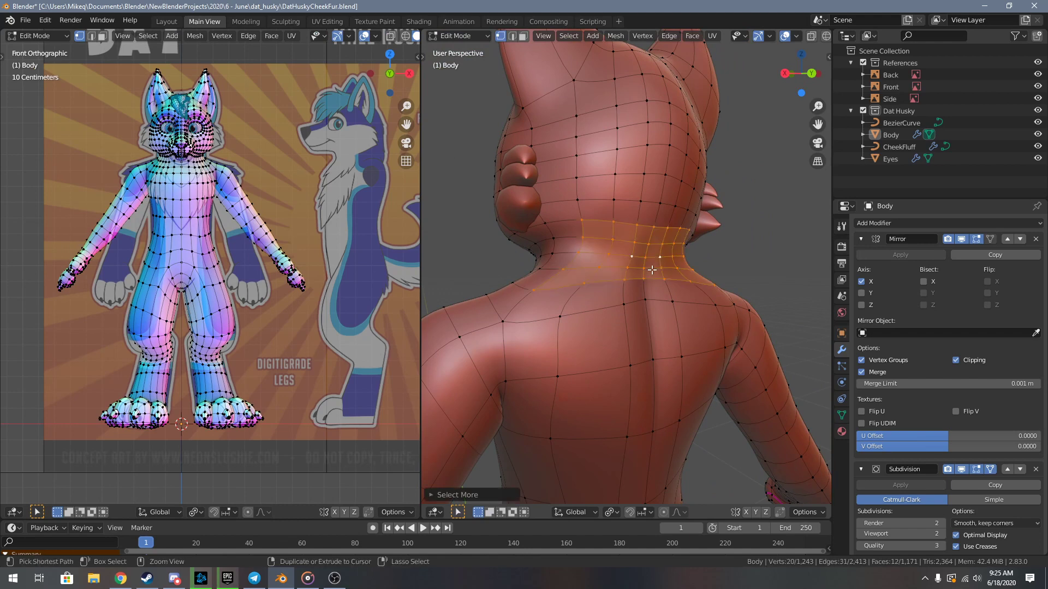
key("F3")
key("Return")
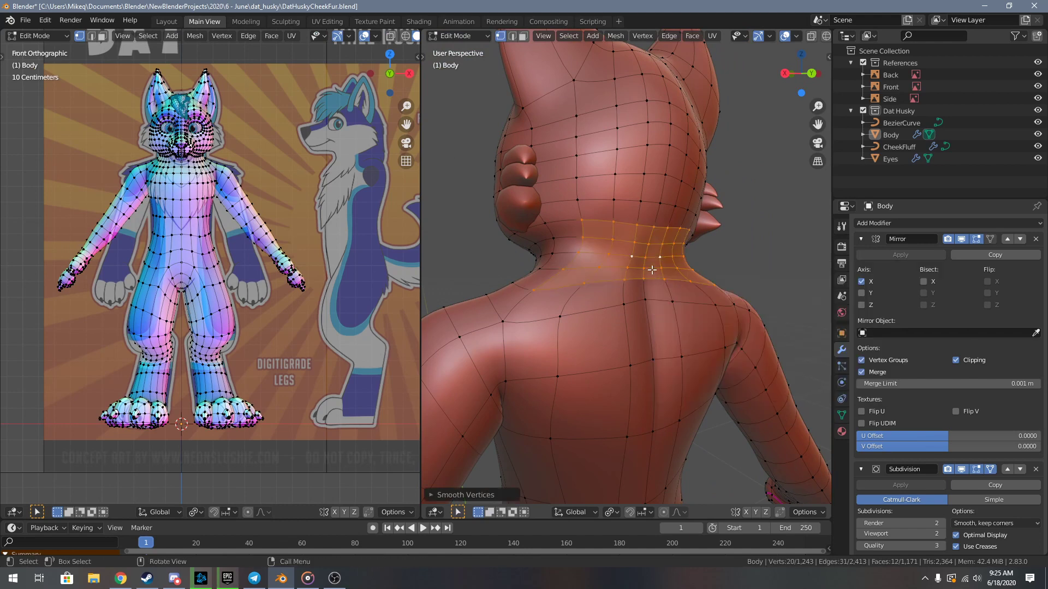
left_click(478, 494)
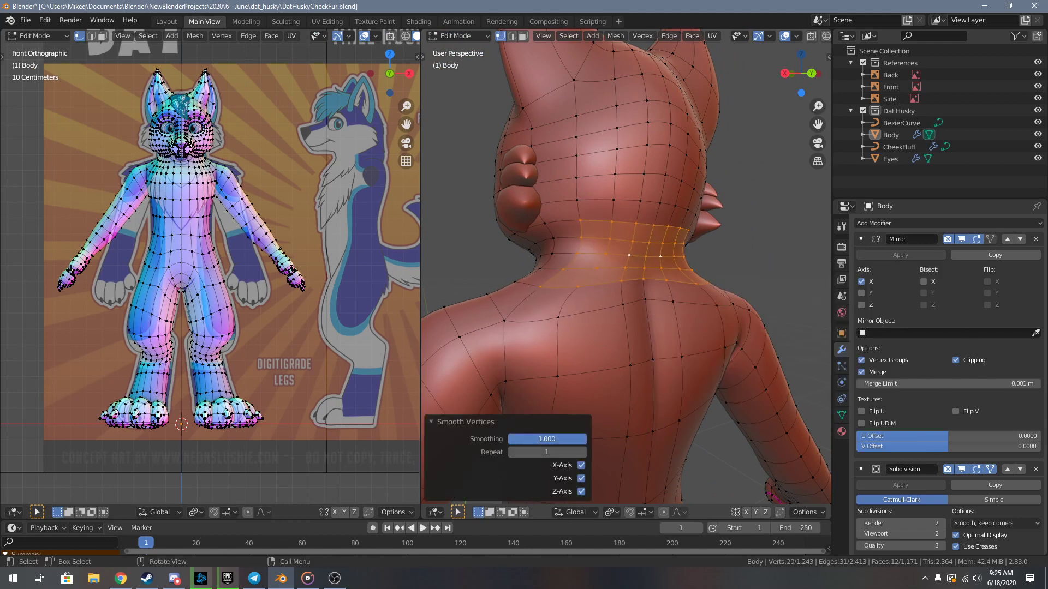
- Select the shortest vertex path along the front and side of the neck-base loop and apply an edge crease to it
key("Tab")
middle_click_drag(660, 367, 684, 329)
scroll(683, 329, "up", 5)
key("Tab")
middle_click_drag(677, 234, 698, 294, "shift")
left_click(598, 251)
left_click(609, 269, "ctrl")
key("shift+e")
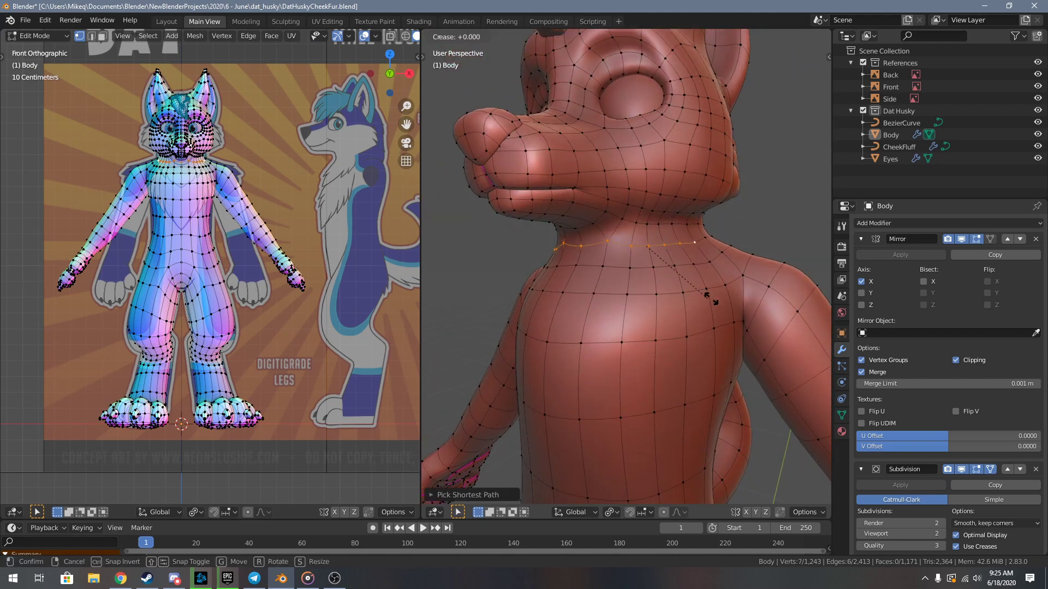
left_click(746, 332)
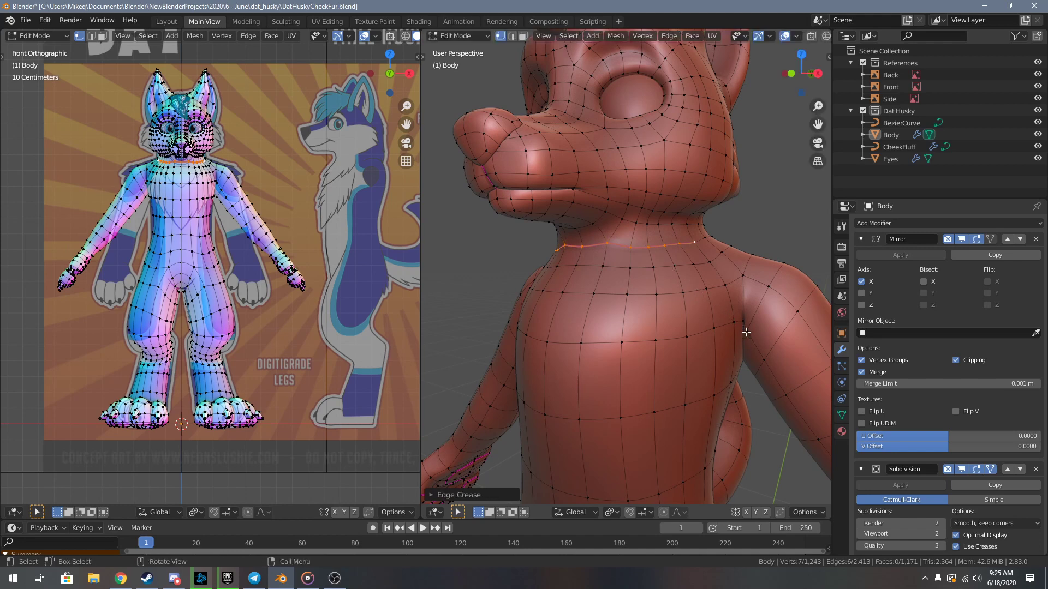
- Inspect the neck in Object Mode and raise the edge crease of the selected neck-base path by about 0.75
key("ctrl+Tab")
left_click(621, 332)
mouse_move(621, 334)
middle_mouse_down()
mouse_move(556, 348)
mouse_move(550, 329)
mouse_move(623, 332)
middle_mouse_up()
key("Tab")
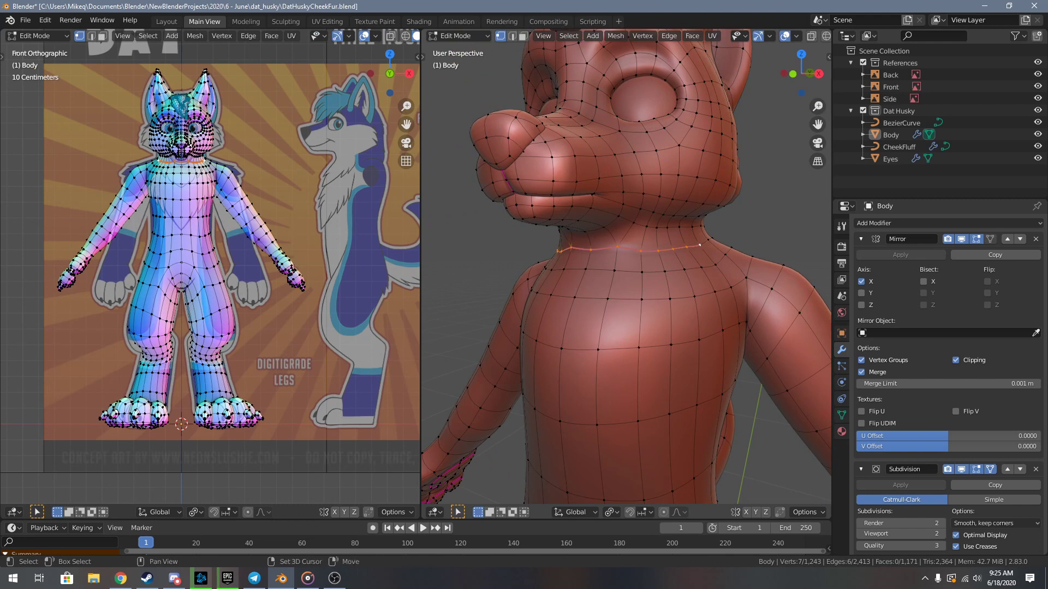
key("shift+e")
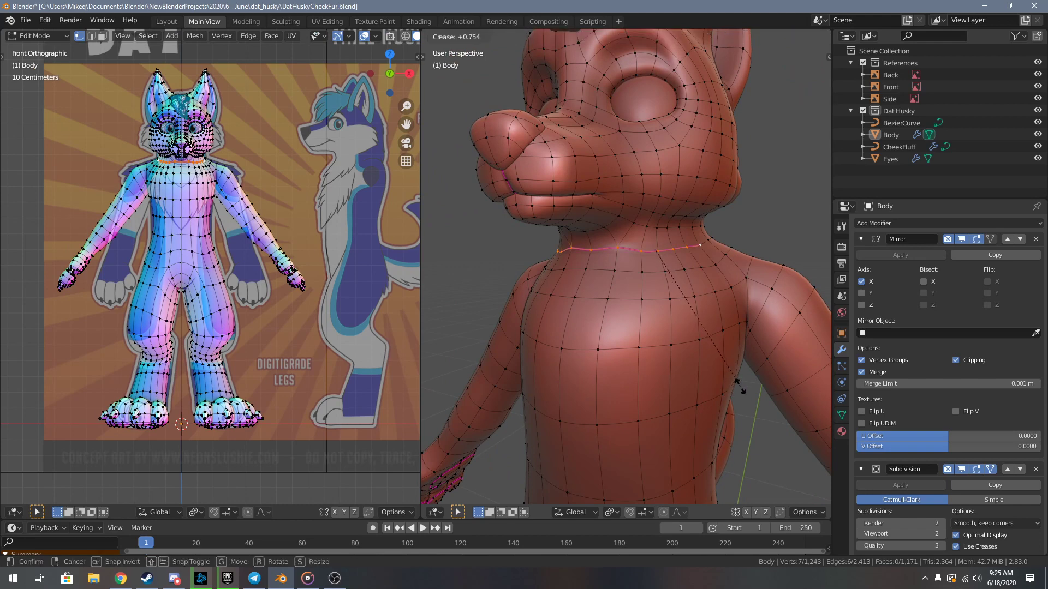
left_click(740, 384)
- Check the crease in Object Mode and move the selected neck-base path about 0.014 m, mostly downward
key("Tab")
middle_click_drag(650, 357, 587, 363)
key("Tab")
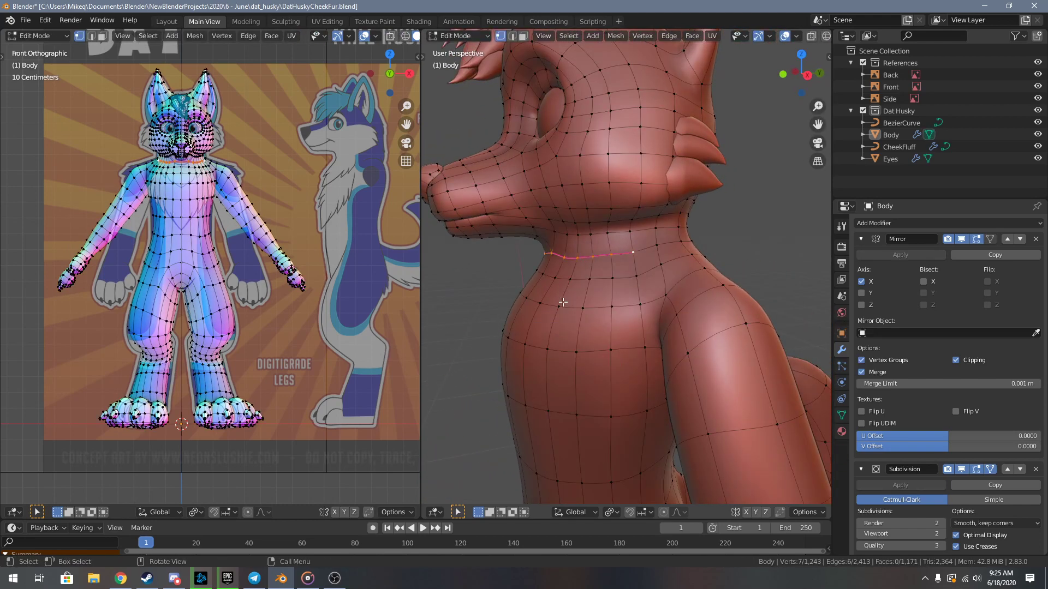
scroll(563, 303, "up", 6)
scroll(490, 271, "down", 2)
middle_click_drag(490, 272, 546, 280, "shift")
key("g")
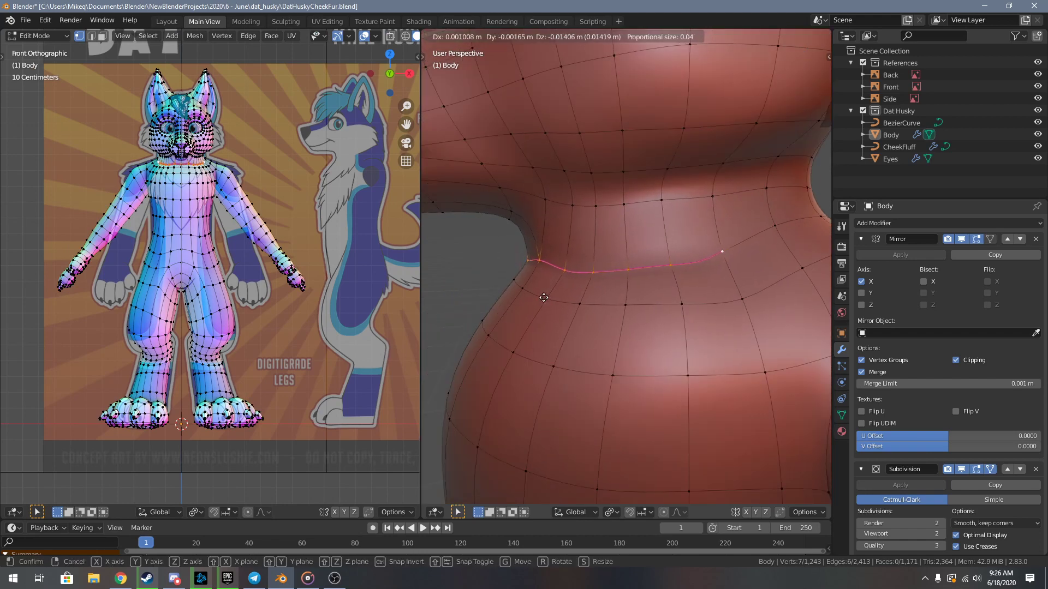
left_click(543, 298)
- Move the front-side vertex of the neck-base loop about 0.003 m downward and inspect the neck in Object Mode
left_click(535, 258)
key("g")
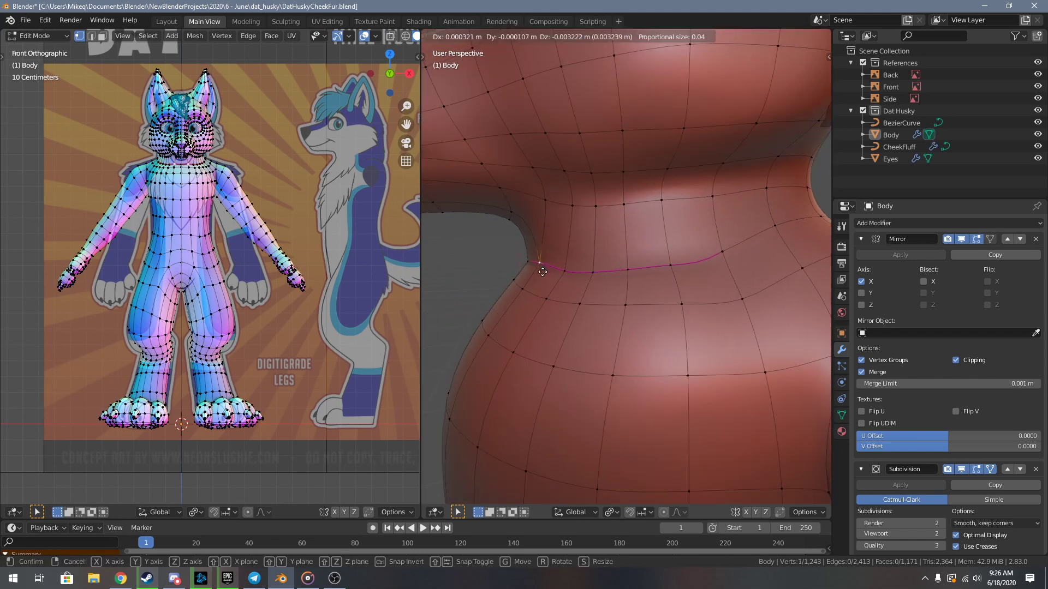
left_click(540, 264)
middle_click_drag(544, 269, 567, 273)
key("Tab")
scroll(554, 299, "down", 3)
key("ctrl+Tab")
left_click(780, 297)
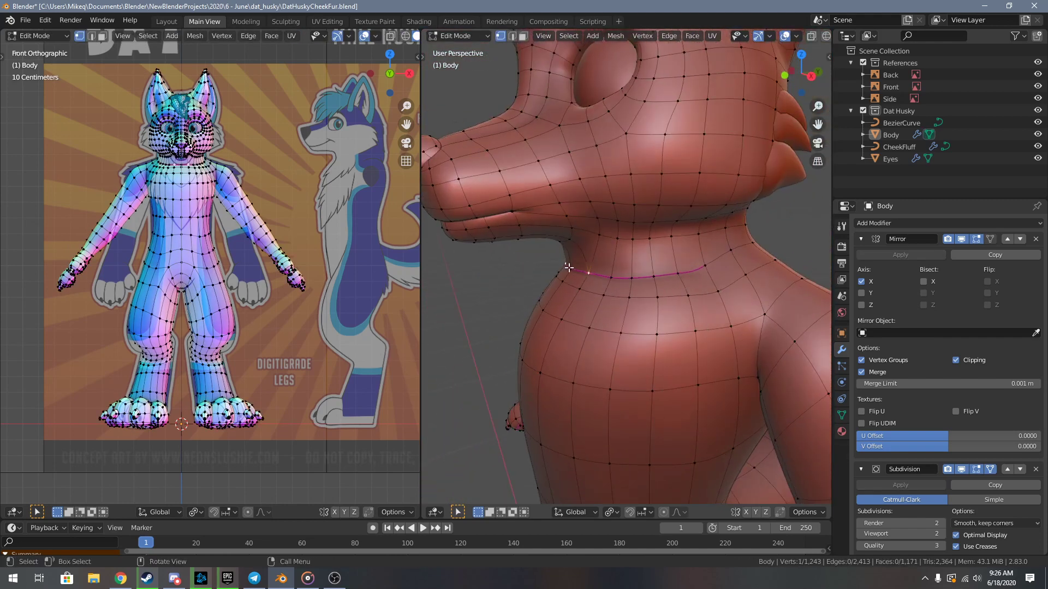
- Select the shortest path along the front and side of the neck-base loop and lower its edge crease by 0.3
left_click(568, 268)
left_click(705, 265, "ctrl")
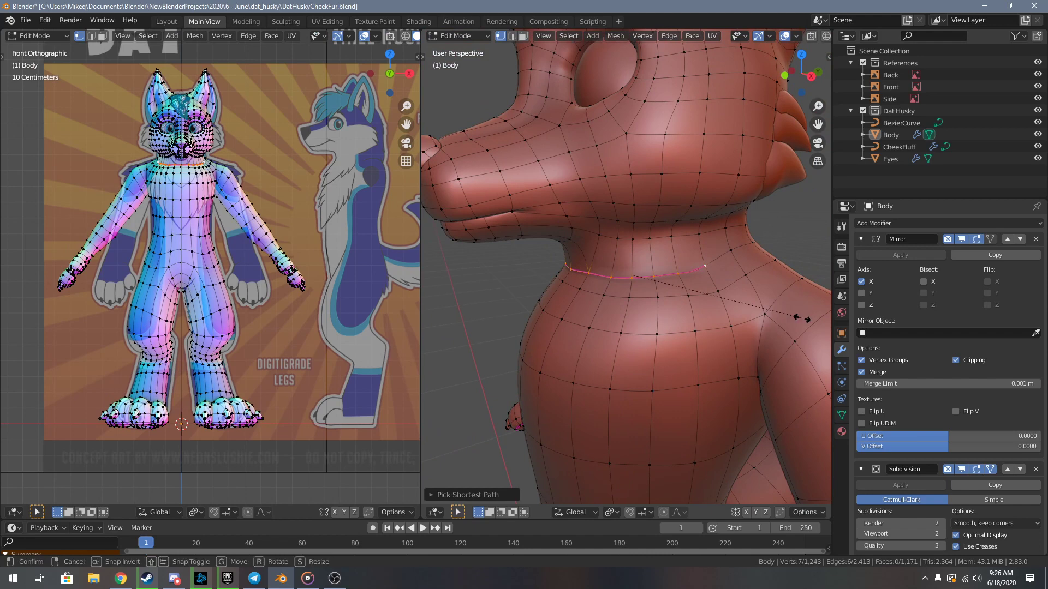
key("shift+e")
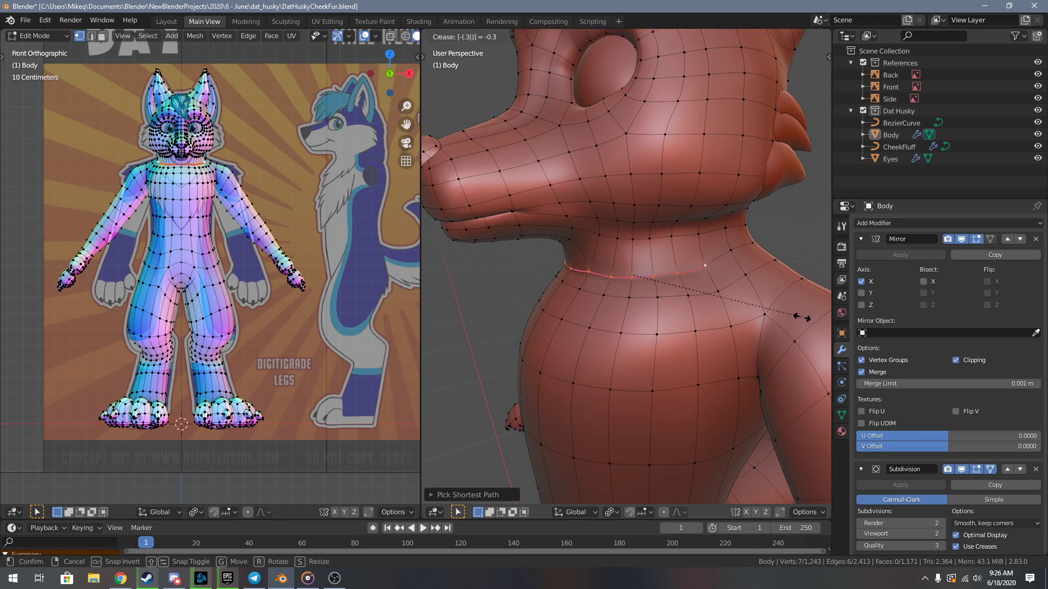
left_click(802, 317)
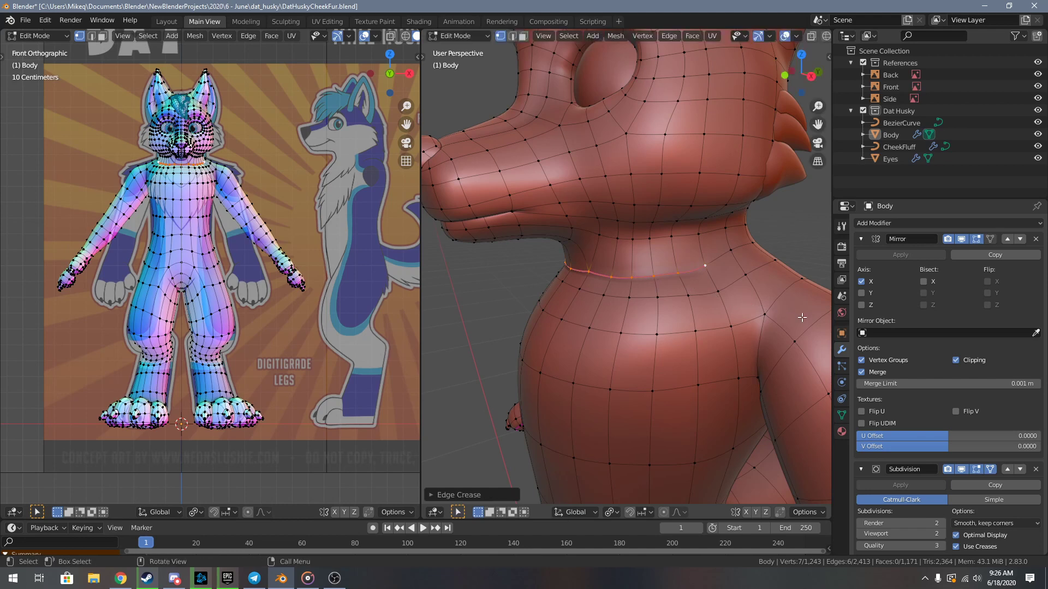
- Lower the crease of the path's two rear edges by 0.3 and reduce the rearmost edge's crease further
left_click(705, 265)
left_click(652, 277, "ctrl")
key("shift+e")
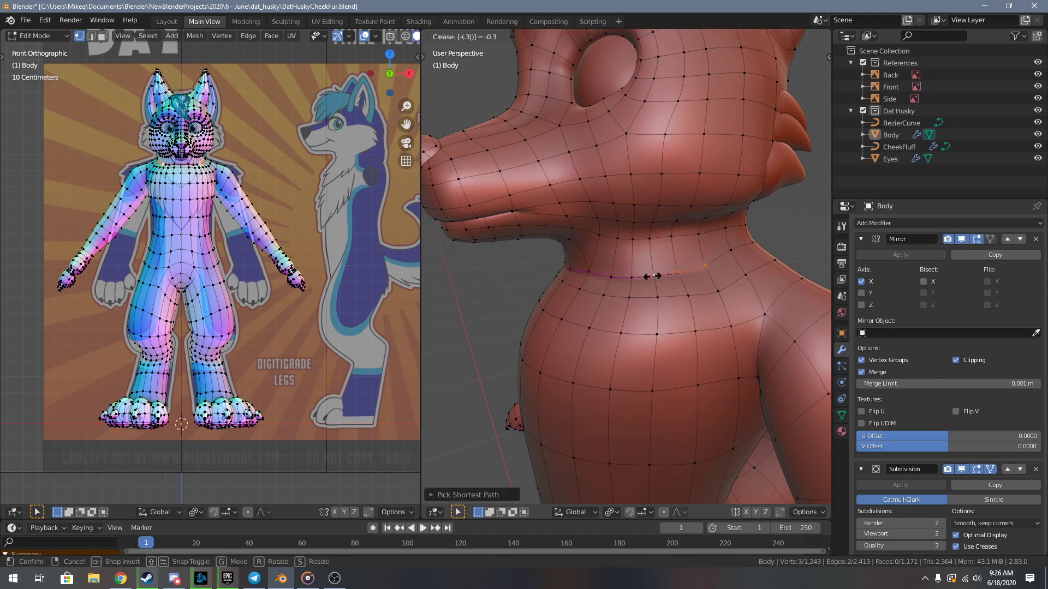
key("Return")
left_click(696, 270)
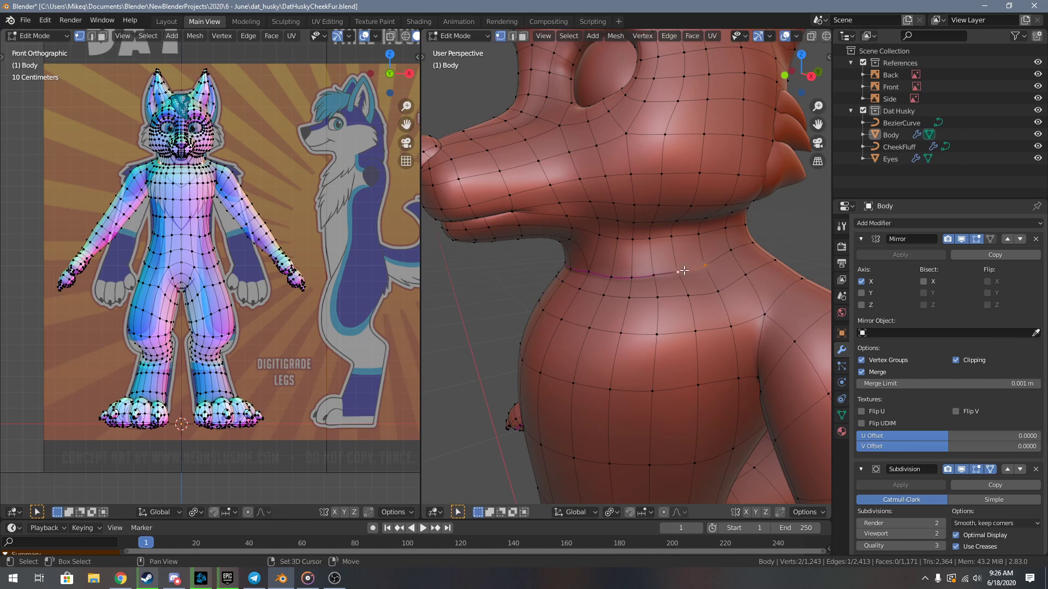
key("shift+e")
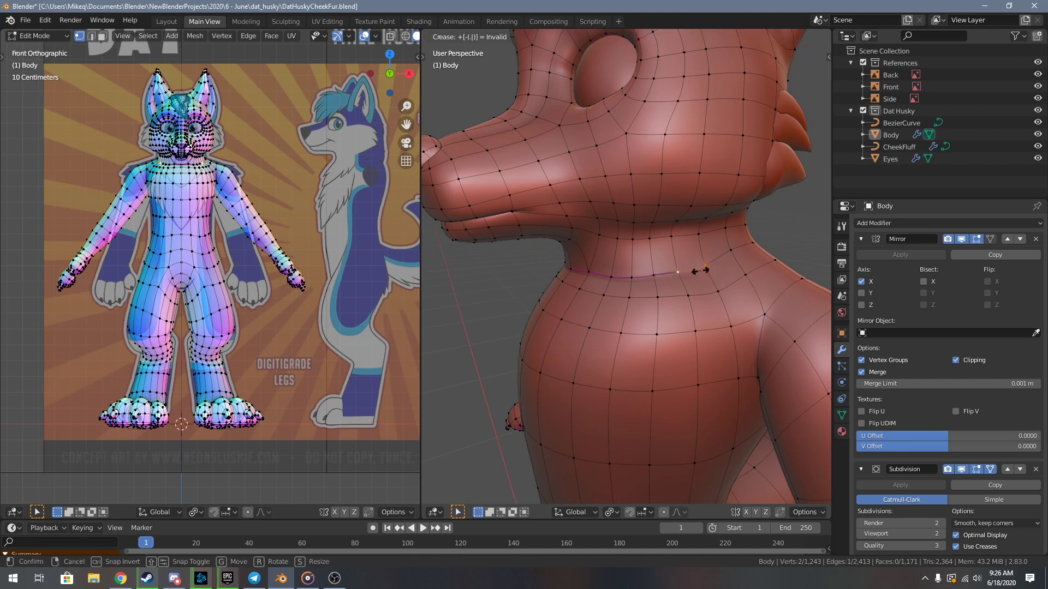
key("Return")
- Inspect the neck in Object Mode and raise the crease of the path's rearmost edge by 0.1
left_click(625, 289)
middle_click_drag(620, 290, 665, 307)
key("Tab")
left_click(665, 307)
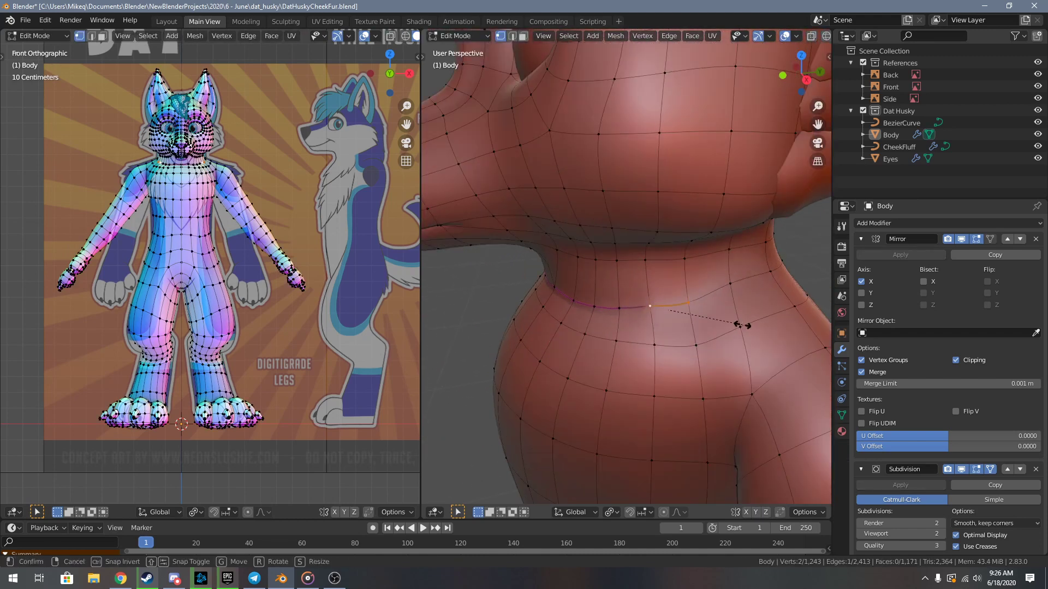
key("shift+e")
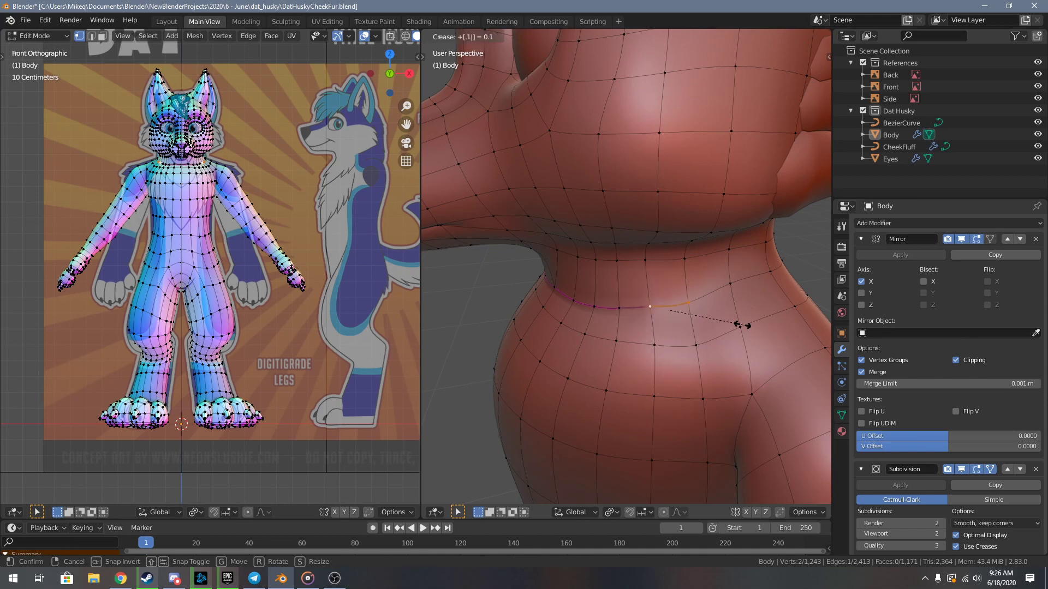
key("Escape")
- Inspect the front in Object Mode and move the centre edge of the loop just below the neck-base crease
key("ctrl+Tab")
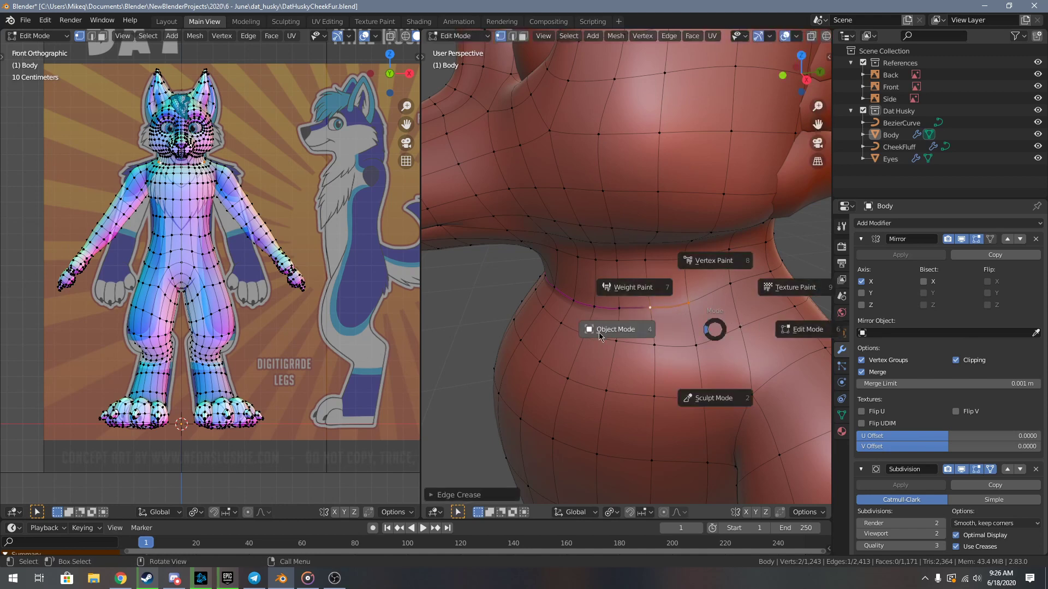
left_click(599, 332)
middle_click_drag(604, 333, 690, 295)
key("Tab")
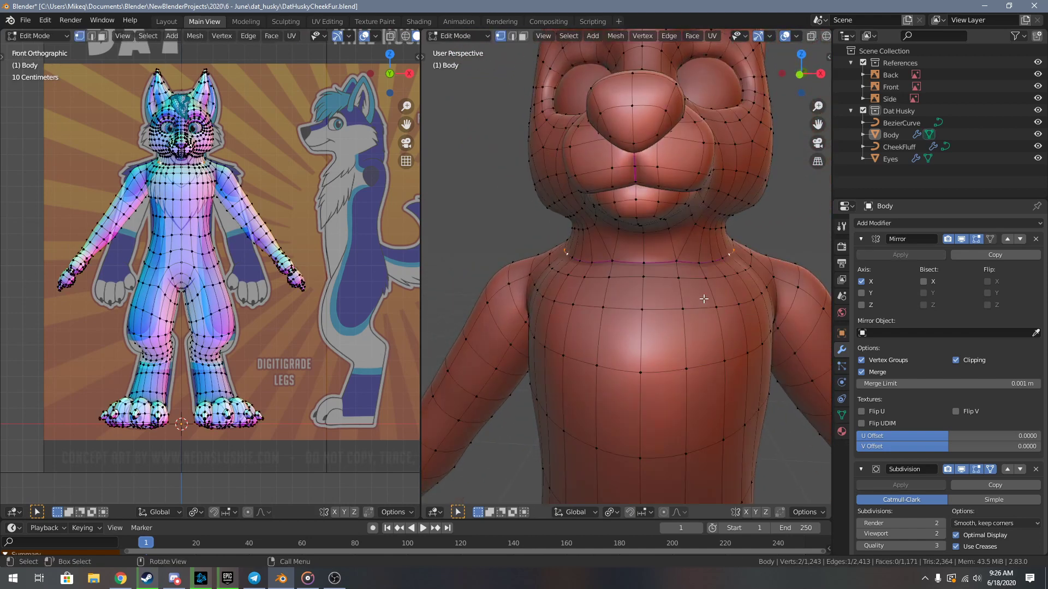
scroll(670, 274, "up", 3)
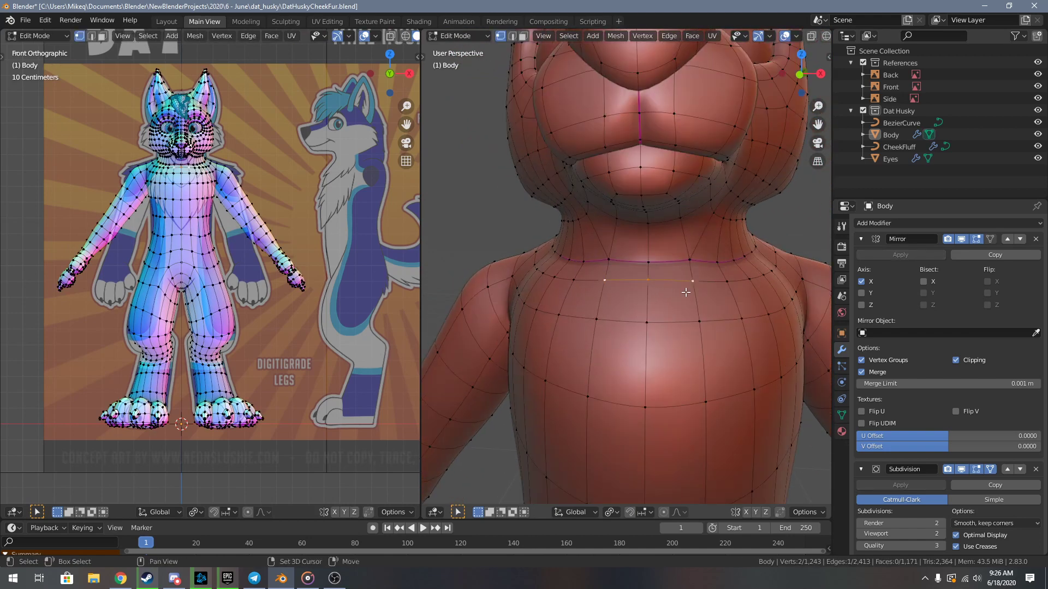
middle_click_drag(686, 293, 655, 297)
key("g")
left_click(575, 300)
- Select the five-vertex path along the front of the neck-base loop and reduce its edge crease in two passes
key("Tab")
scroll(562, 306, "down", 3)
scroll(632, 309, "down", 3)
key("Tab")
scroll(631, 296, "up", 4)
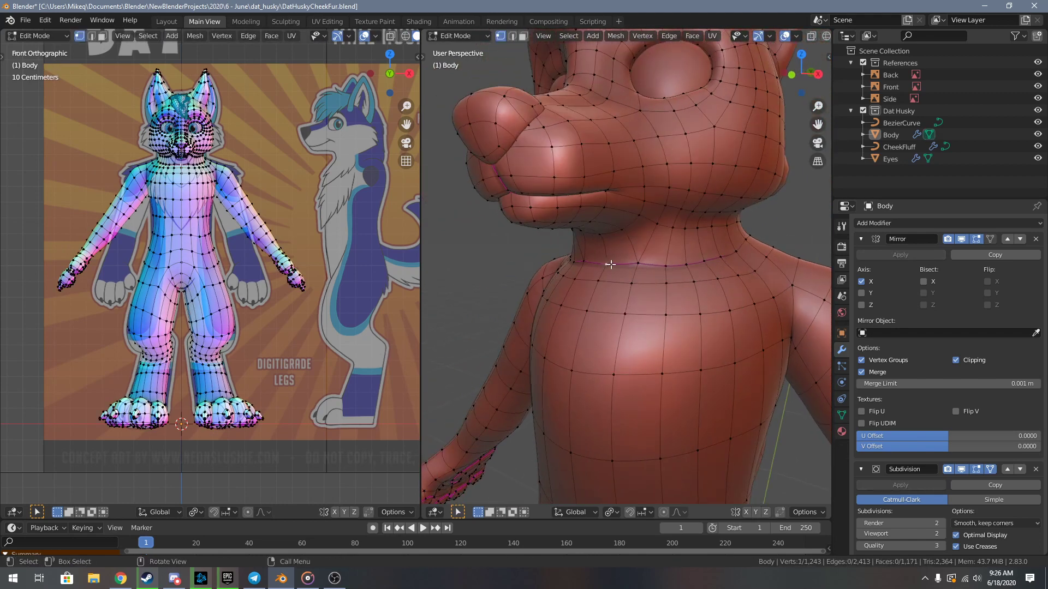
left_click(702, 262, "shift")
middle_click_drag(703, 262, 692, 324)
scroll(692, 324, "up", 3)
key("shift+e")
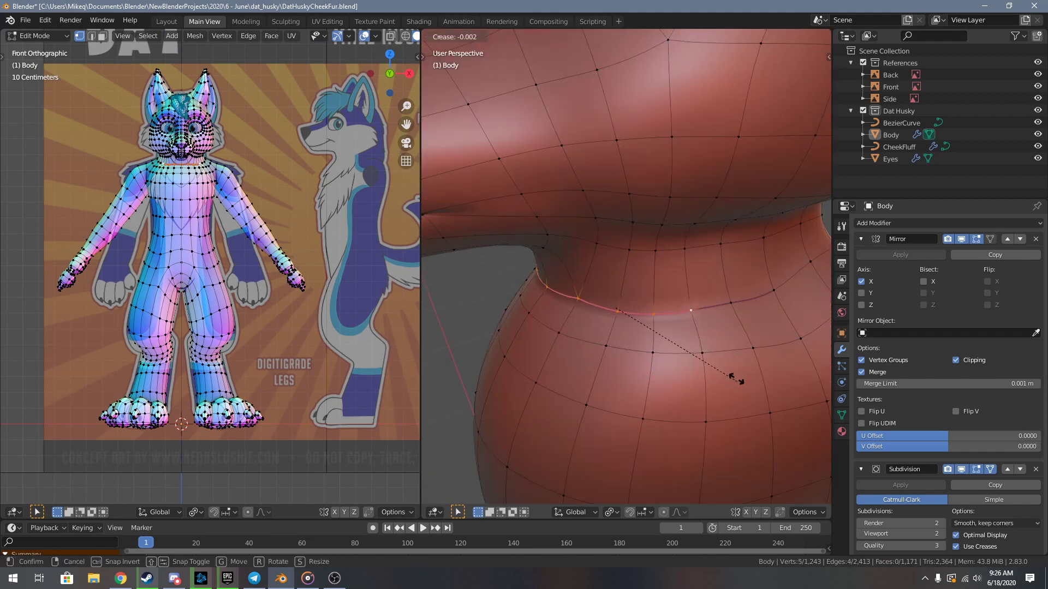
left_click(702, 363)
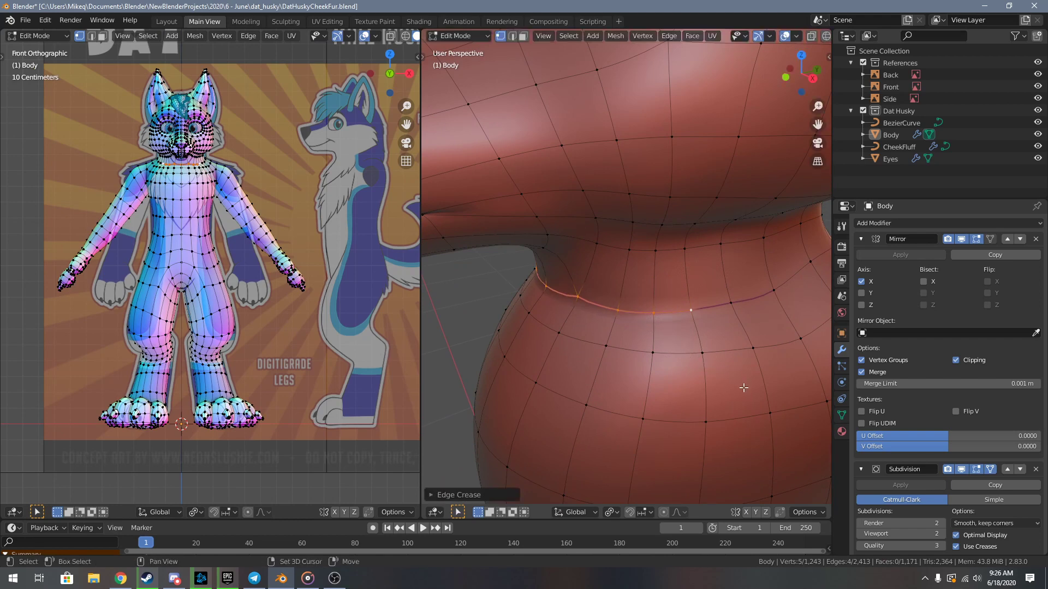
key("shift+e")
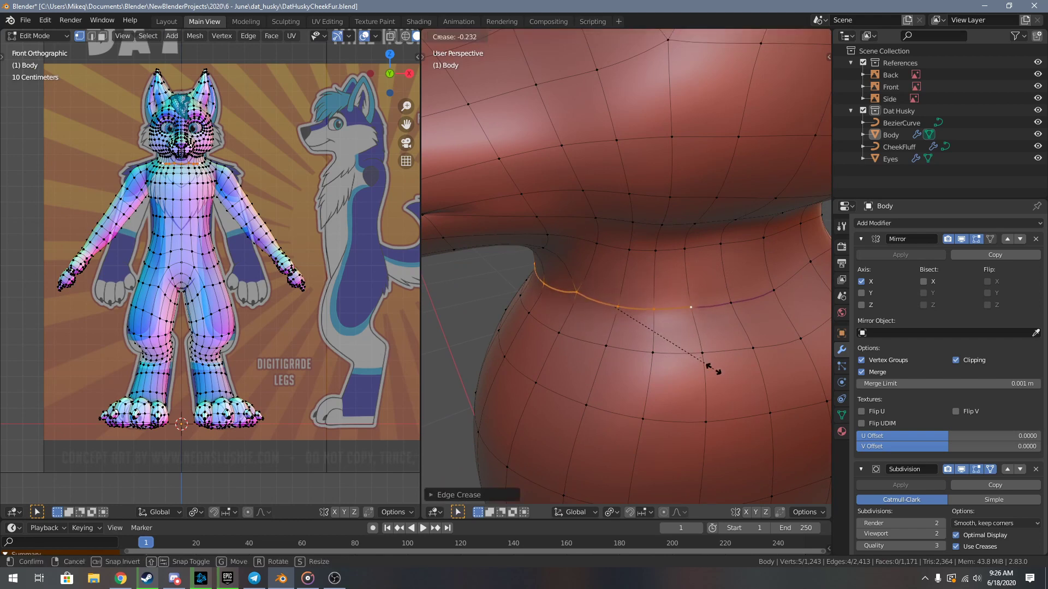
left_click(727, 386)
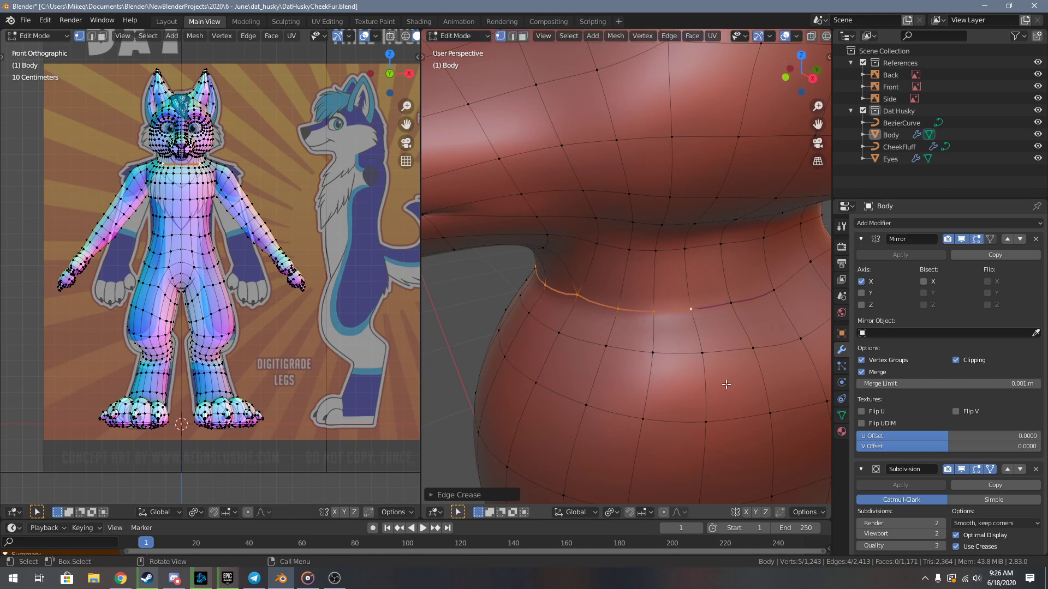
- Check the softened crease in Object Mode and move the selected neck-base path about 0.004 m along Y
key("ctrl+Tab")
left_click(704, 342)
middle_click_drag(666, 351, 596, 334)
scroll(775, 342, "down", 4)
key("Tab")
scroll(596, 337, "up", 6)
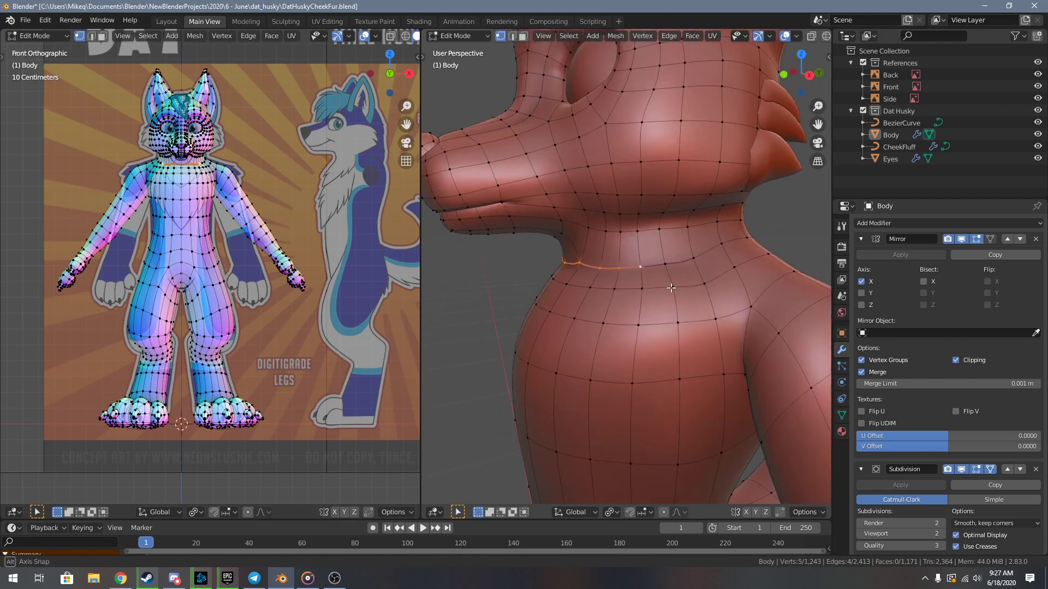
key("g")
key("y")
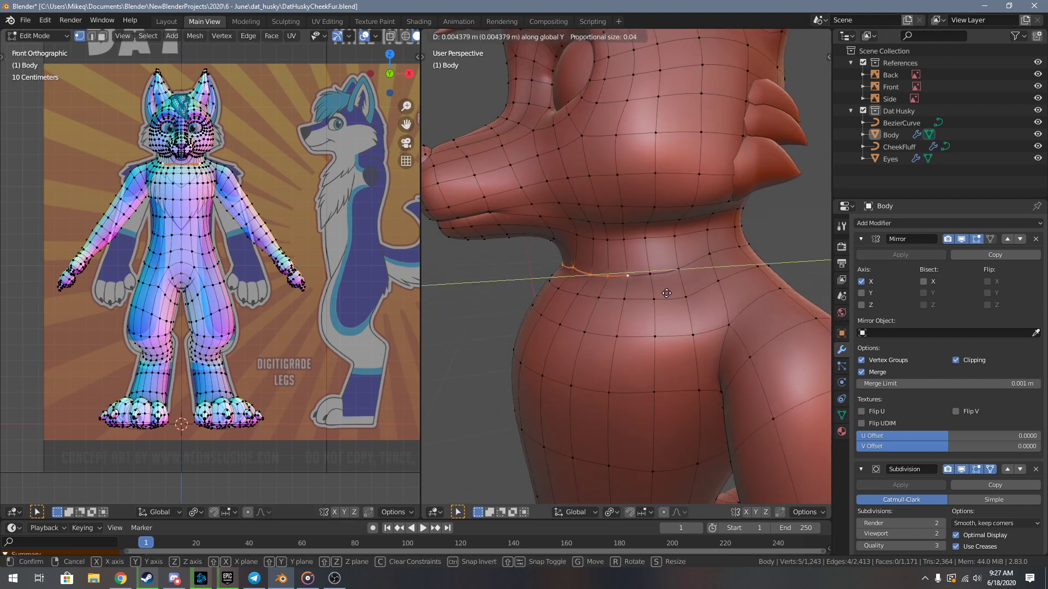
left_click(667, 293)
- Move the neck-base path about -0.005 m along X and adjust the neighbouring side-neck vertices along X
middle_click_drag(648, 290, 745, 284)
key("g")
key("x")
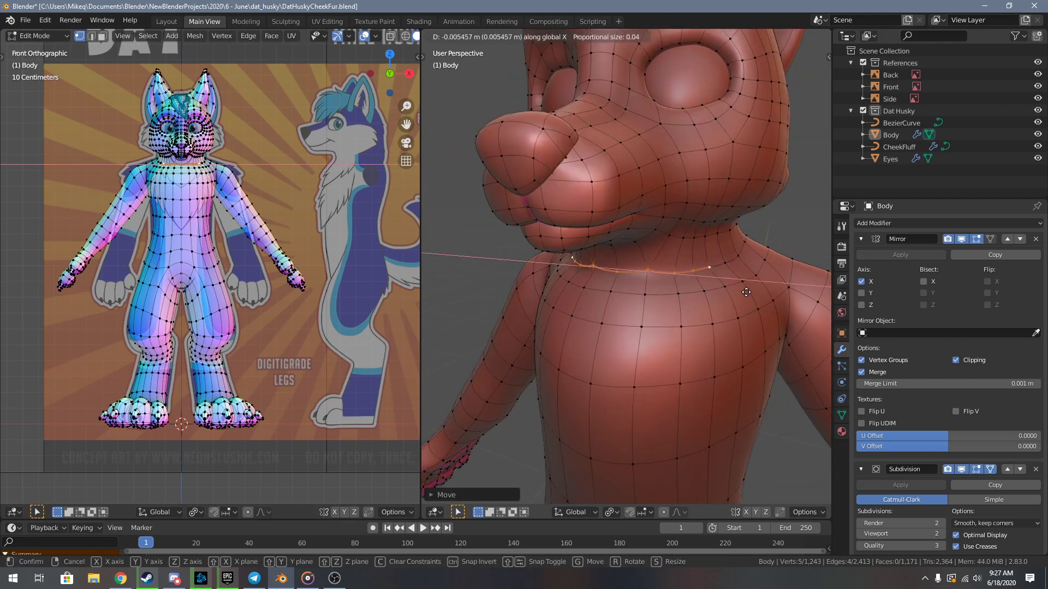
left_click(745, 291)
left_click(736, 260)
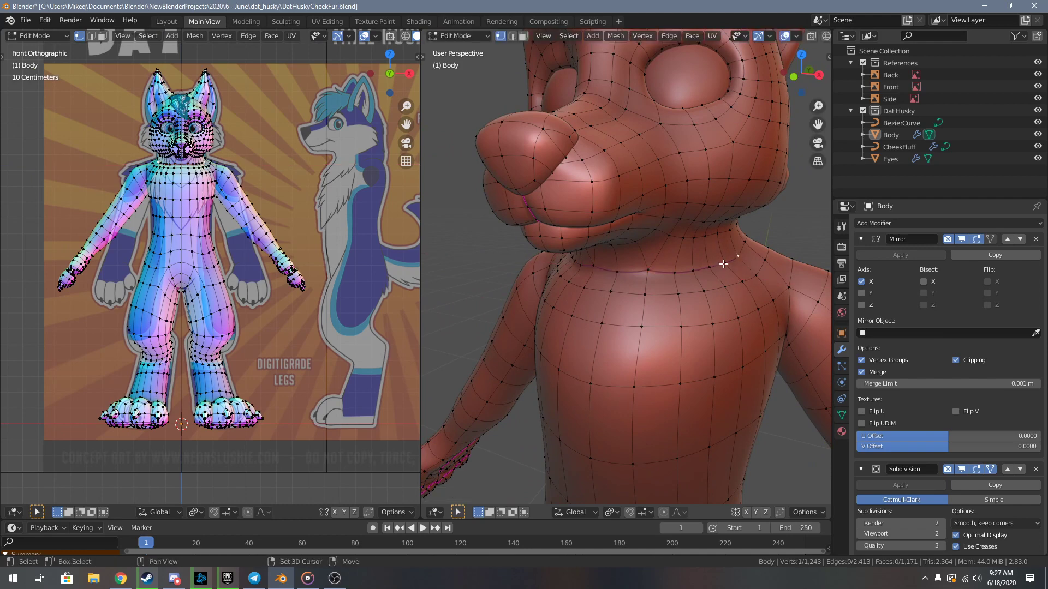
left_click(724, 264, "shift")
key("g")
key("x")
left_click(743, 272)
- Inspect the neck in Object Mode, select the front-to-side path of the neck-base loop and slightly adjust its edge crease
key("Tab")
scroll(701, 288, "down", 3)
middle_click_drag(701, 289, 629, 283)
scroll(700, 292, "down", 3)
scroll(525, 300, "up", 5)
key("Tab")
left_click(573, 267, "ctrl")
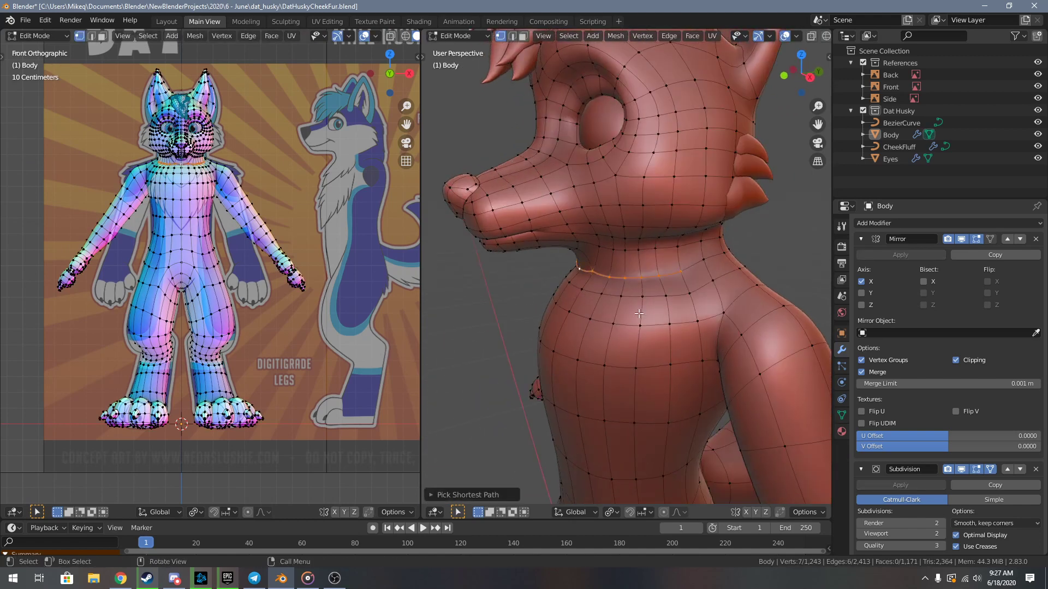
scroll(573, 267, "up", 3)
key("shift+e")
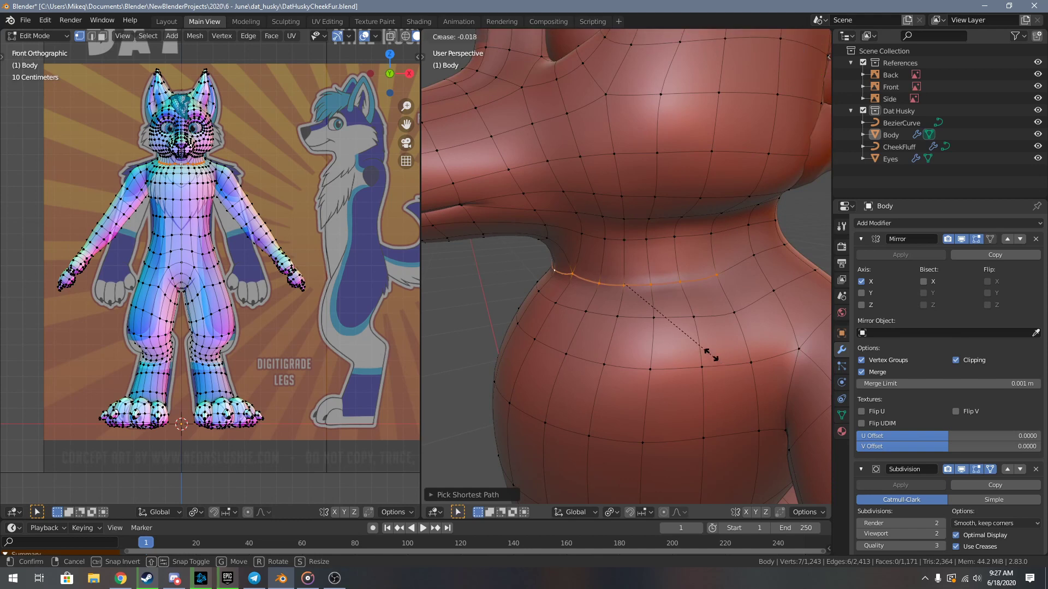
left_click(710, 355)
- Review the whole husky in Object Mode from the side and save the file
key("Tab")
scroll(615, 345, "down", 6)
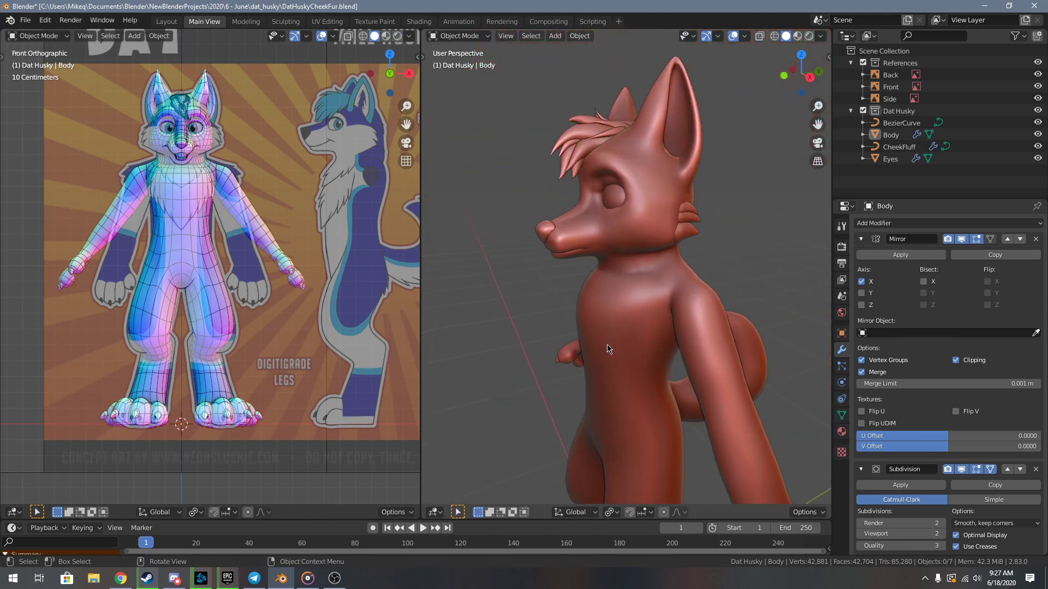
middle_click_drag(666, 325, 510, 331)
scroll(683, 328, "down", 4)
key("ctrl+s")
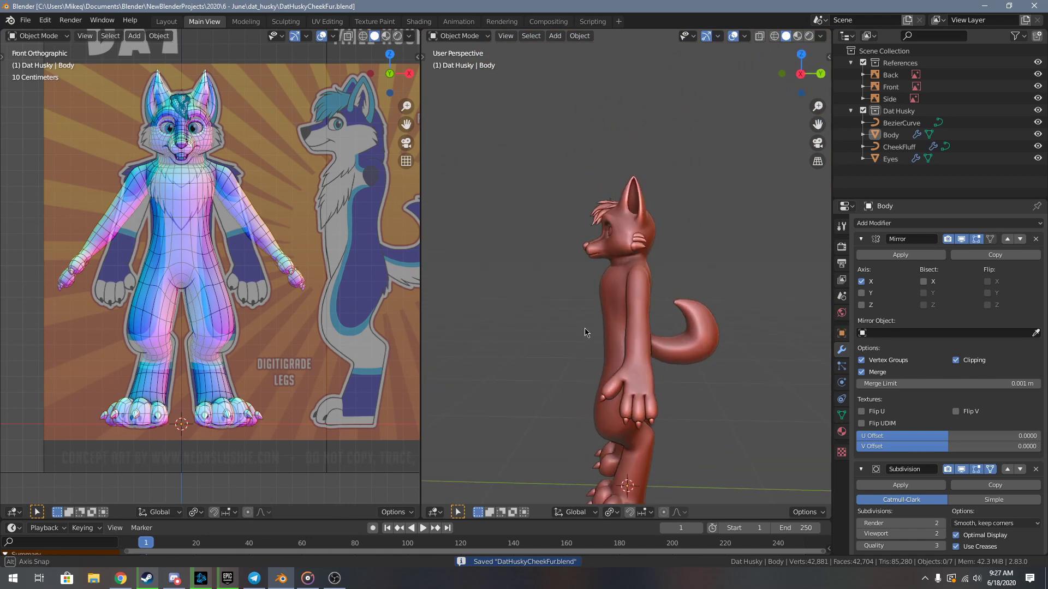
- Compare the body with the side reference in right orthographic view and move the two front neck-base vertices slightly forward
middle_click_drag(584, 329, 674, 326)
scroll(675, 325, "up", 2)
key("KP_3")
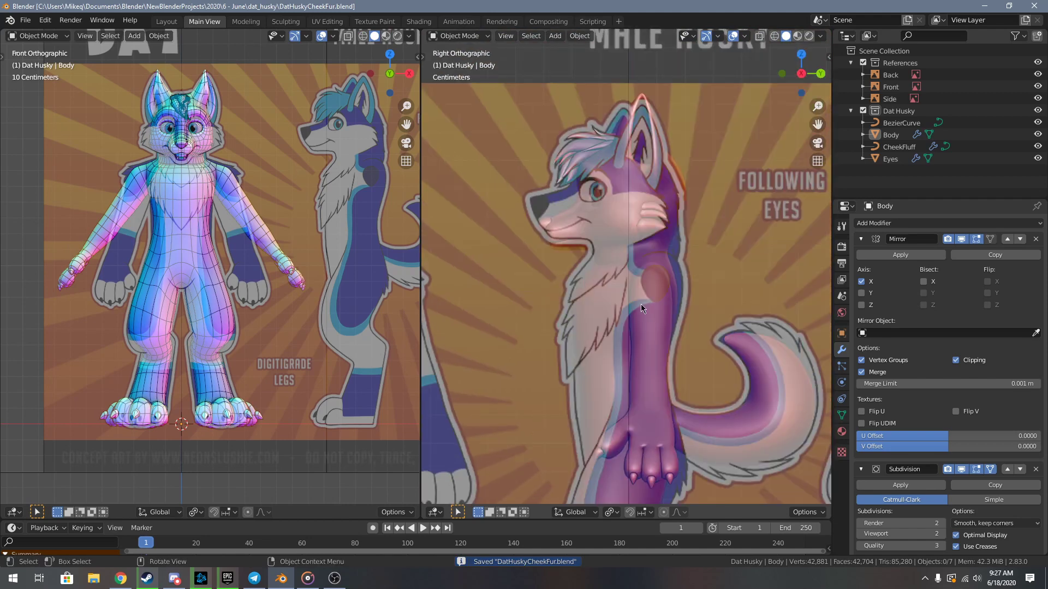
scroll(641, 303, "up", 5)
scroll(600, 287, "down", 4)
key("Tab")
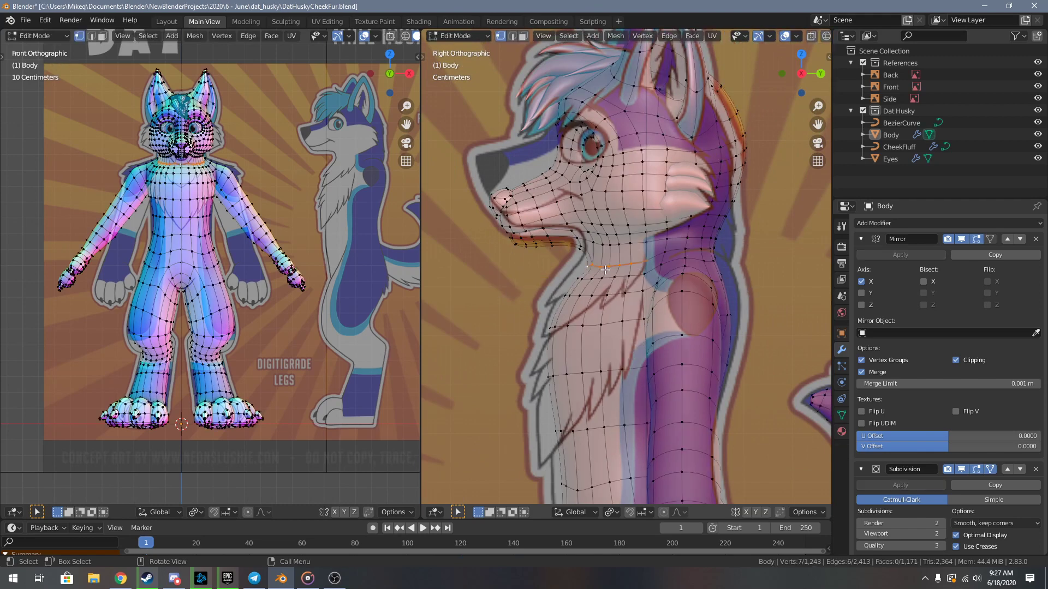
scroll(564, 313, "up", 4)
left_click(554, 274, "alt")
left_click(567, 267, "shift")
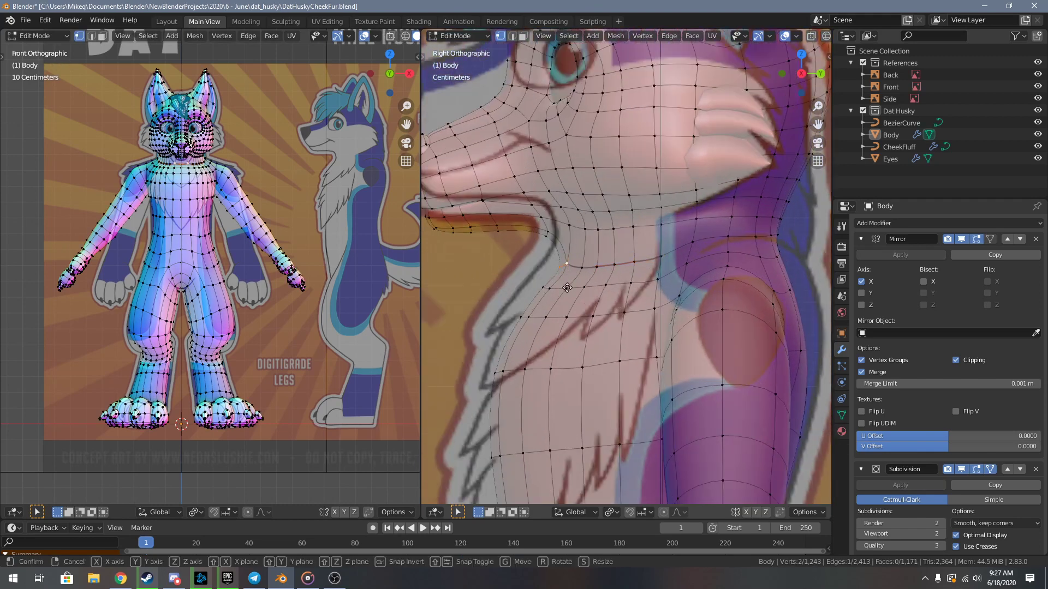
key("g")
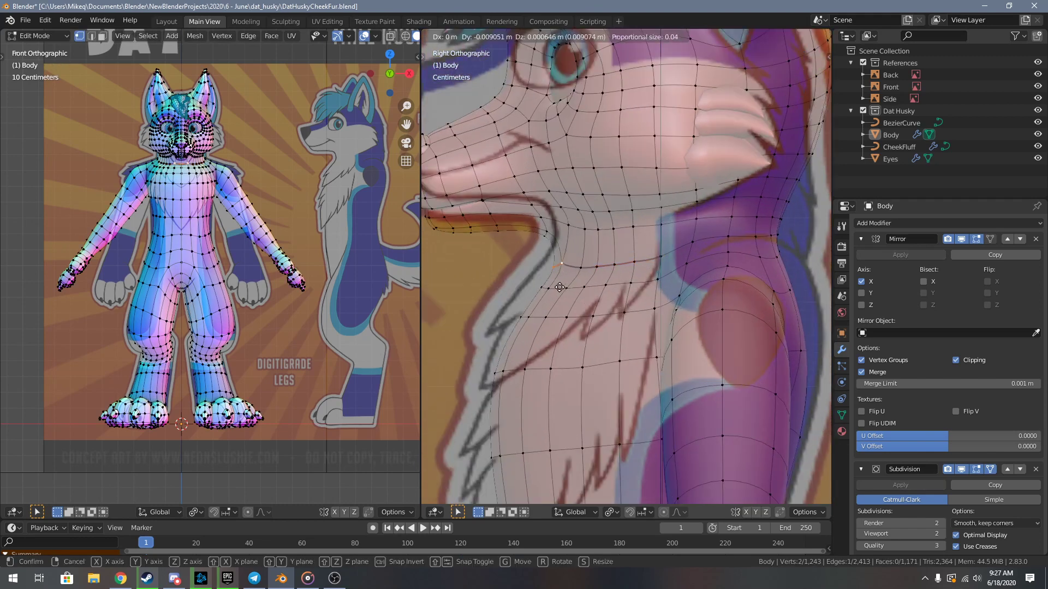
left_click(564, 289)
- Reposition the two neck-base vertices just behind the front of the throat against the side reference
left_click(580, 269)
left_click(594, 267, "shift")
key("g")
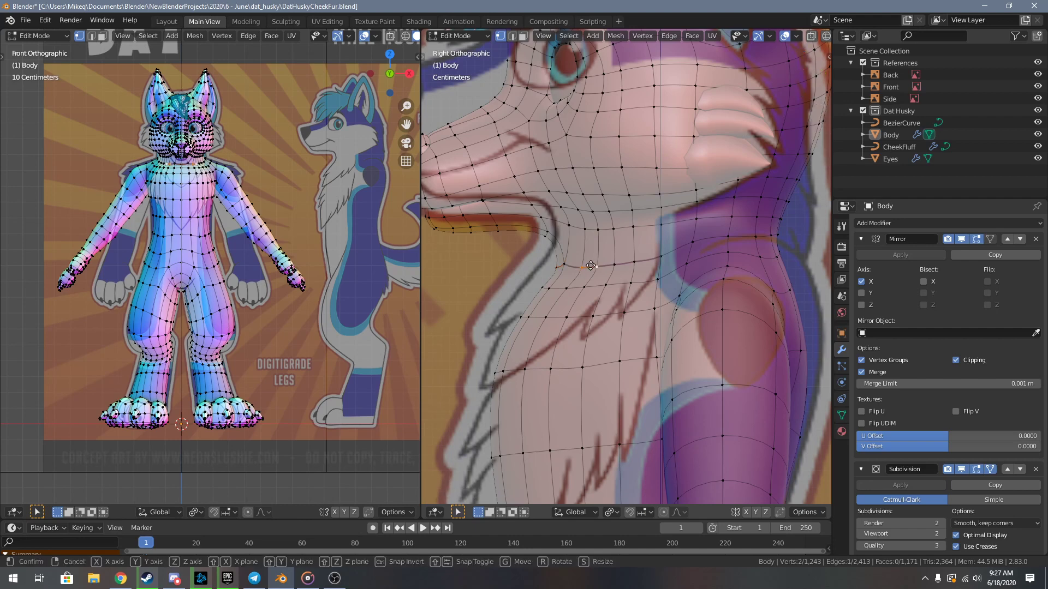
left_click(587, 266)
- Inspect the head and neck in Object Mode and save the file
key("Tab")
middle_click_drag(563, 272, 617, 331)
scroll(704, 306, "down", 3)
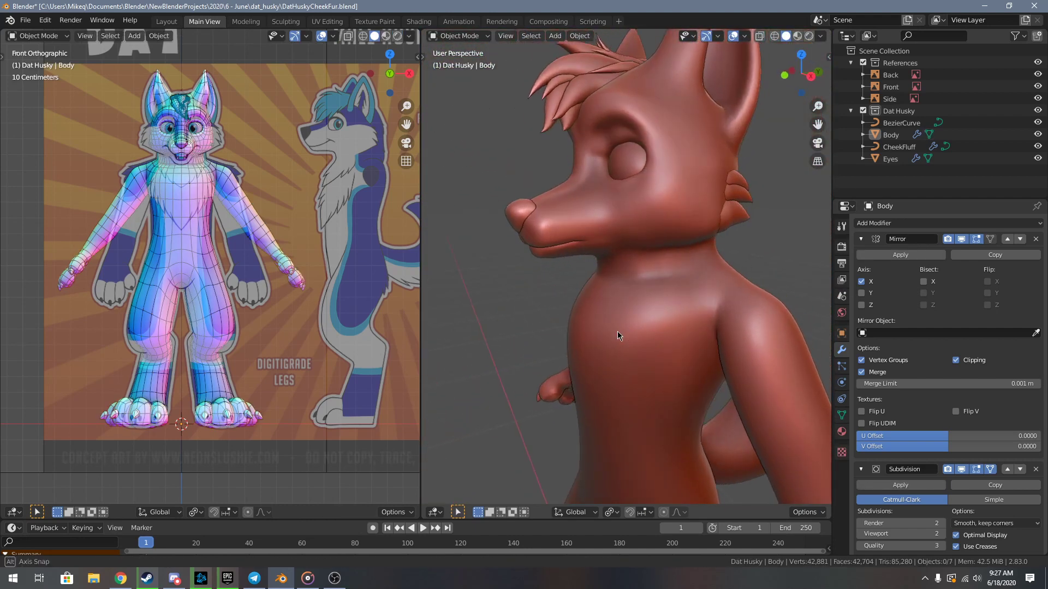
scroll(634, 323, "down", 4)
key("ctrl+s")
key("ctrl+s")
scroll(633, 326, "up", 4)
- Select the front-to-side neck-base path, grow the selection once and smooth its vertices with smoothing 0.993
key("Tab")
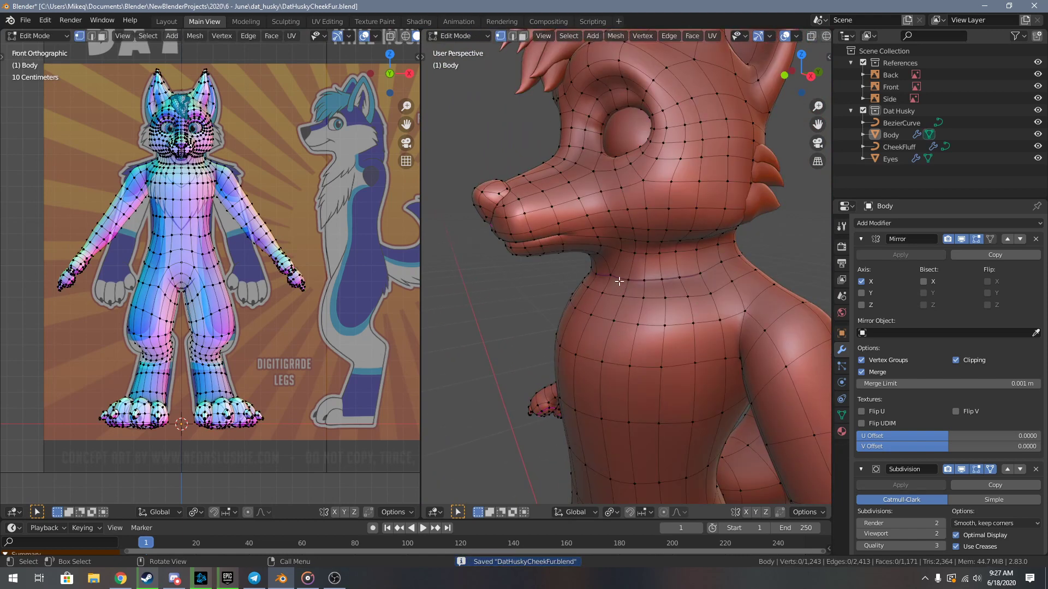
left_click(700, 273, "ctrl")
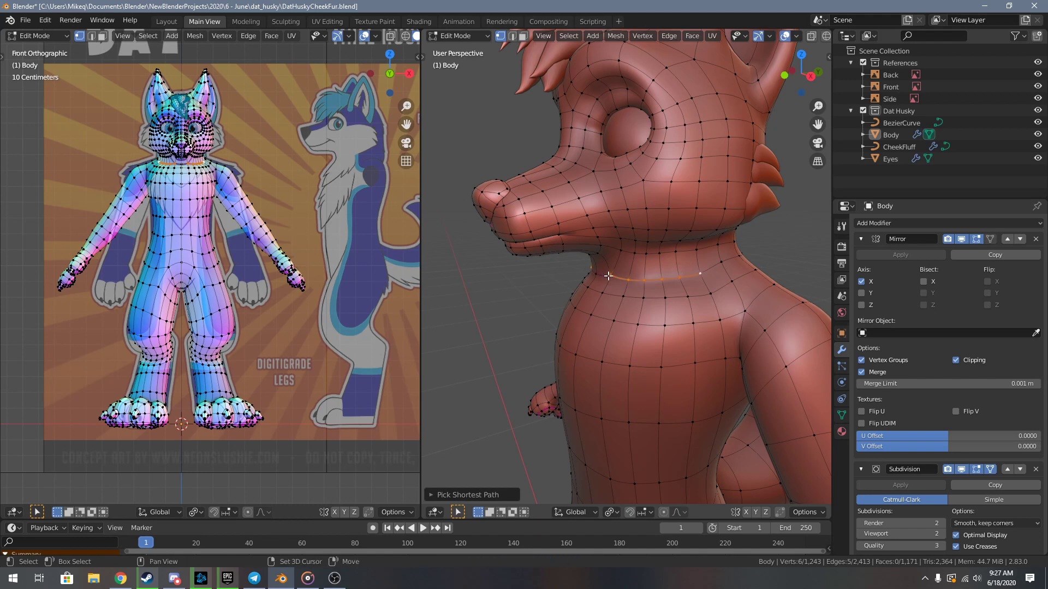
key("ctrl+KP_Add")
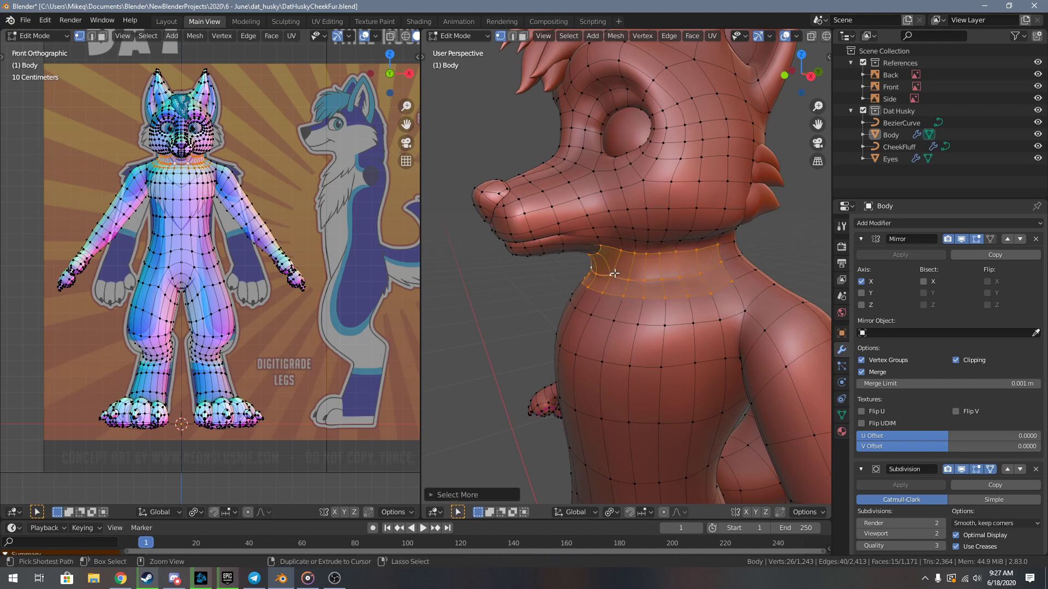
key("F9")
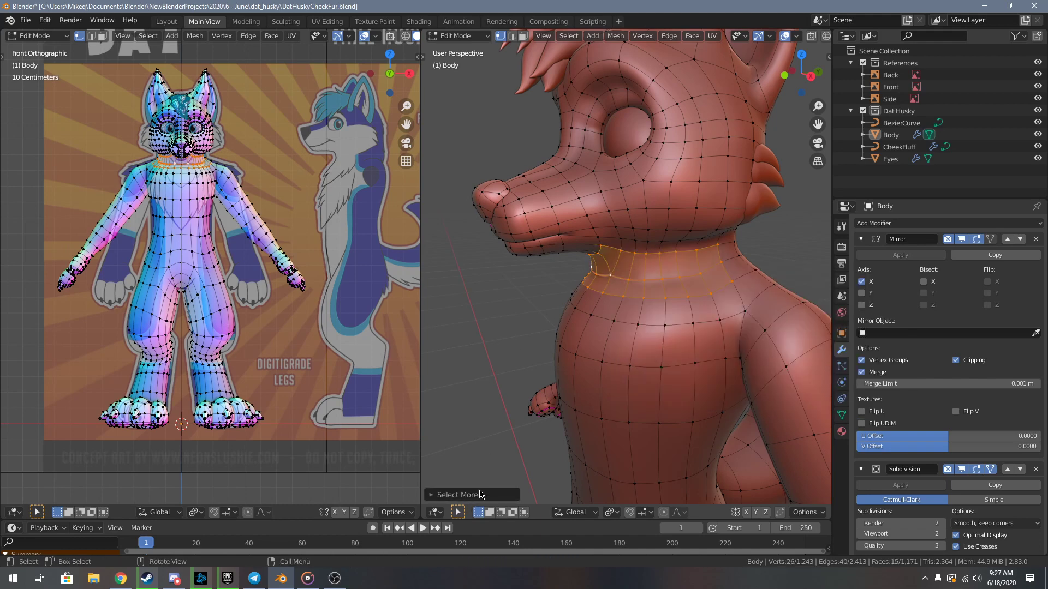
left_click(468, 495)
left_click_drag(514, 440, 551, 440)
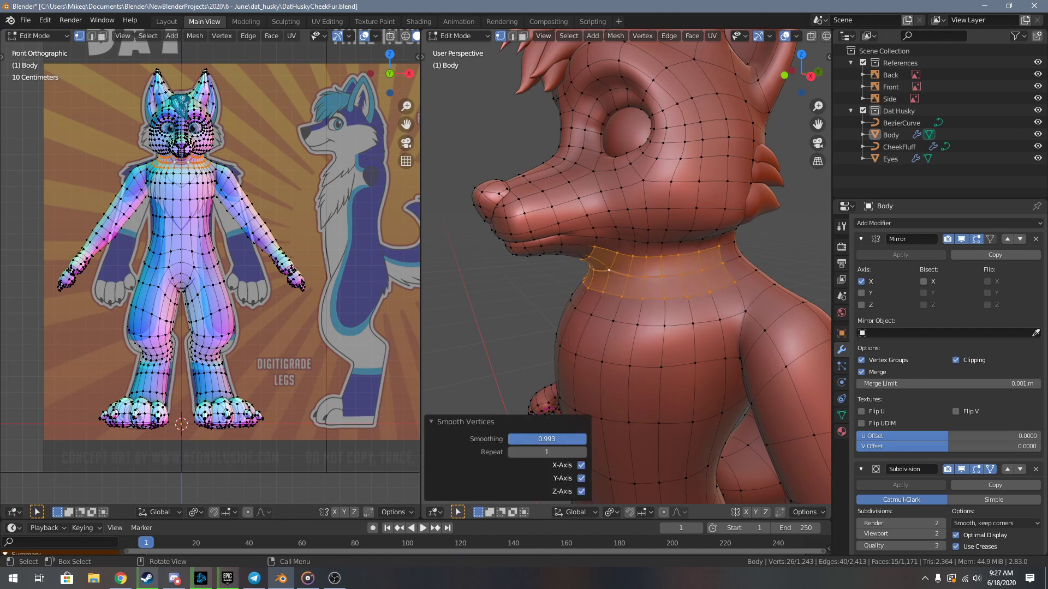
- Inspect the smoothed neck in Object Mode and return to Edit Mode
key("alt+a")
key("ctrl+Tab")
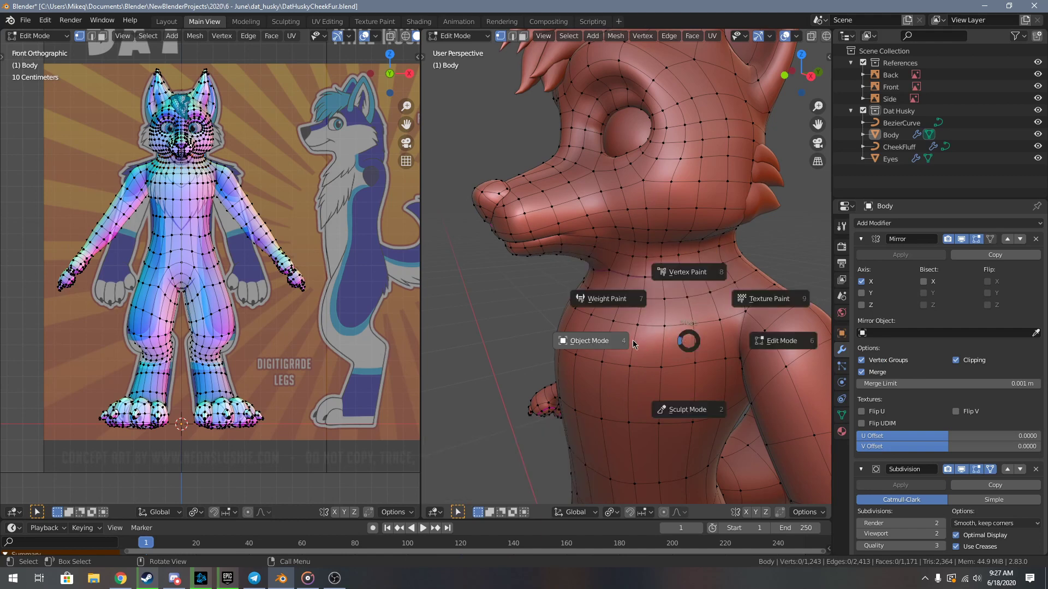
left_click(631, 340)
middle_click_drag(629, 339, 522, 284)
key("ctrl+Tab")
left_click(701, 291)
scroll(702, 291, "up", 3)
key("ctrl+Tab")
key("Tab")
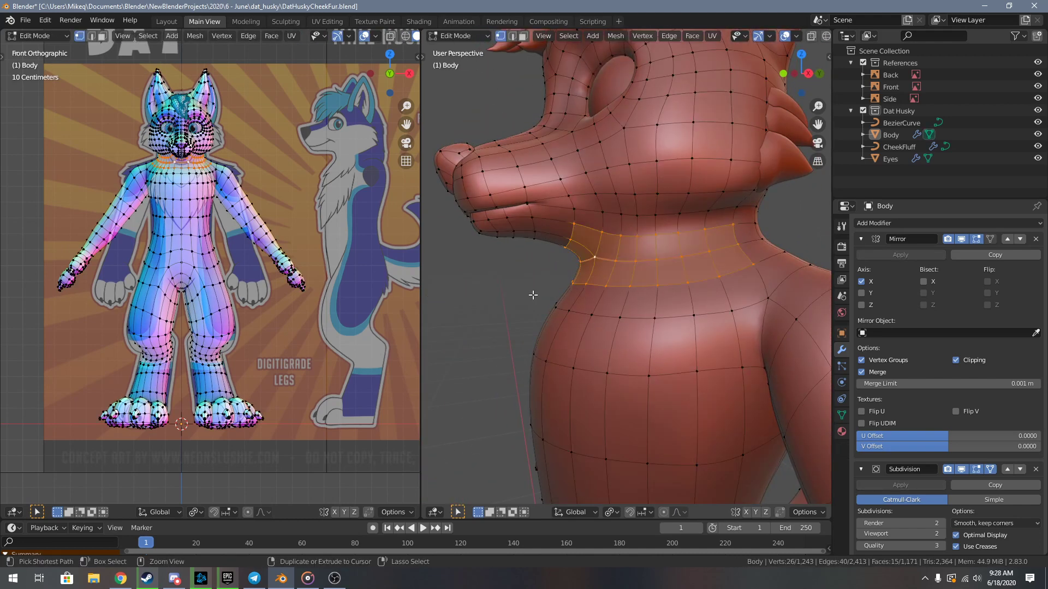
- Remove the foremost under-jaw vertices from the neck selection and smooth the remaining vertices with smoothing 0.952
middle_click_drag(566, 267, 603, 214)
key("c")
right_click(601, 216)
key("F3")
type("smooth")
key("Return")
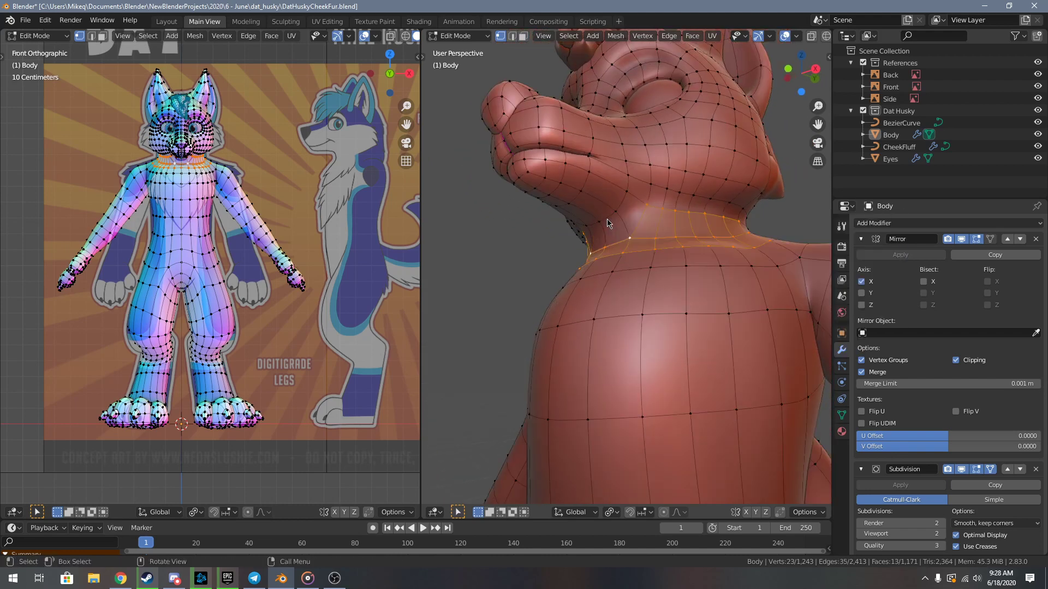
left_click_drag(546, 439, 540, 439)
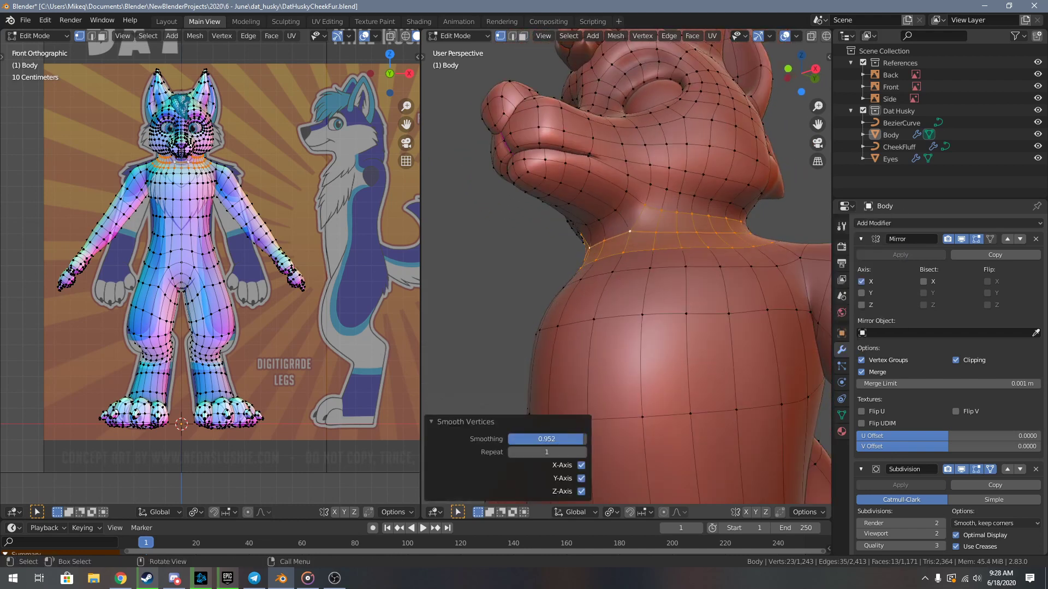
- Move the two throat vertices below the jaw about -0.006 m along Z and adjust them slightly along Y
mouse_move(674, 364)
middle_mouse_down()
mouse_move(637, 387)
mouse_move(676, 377)
middle_mouse_up()
scroll(634, 255, "up", 4)
left_click(603, 192, "shift")
left_click(604, 191)
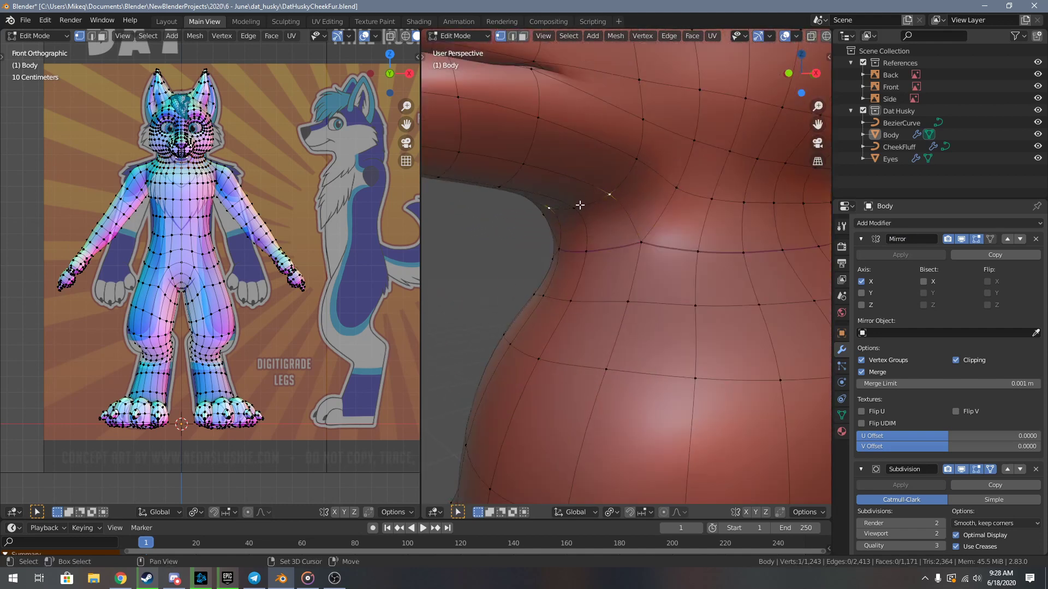
left_click(579, 207, "shift")
middle_click_drag(579, 207, 599, 250)
key("g")
key("z")
left_click(626, 241)
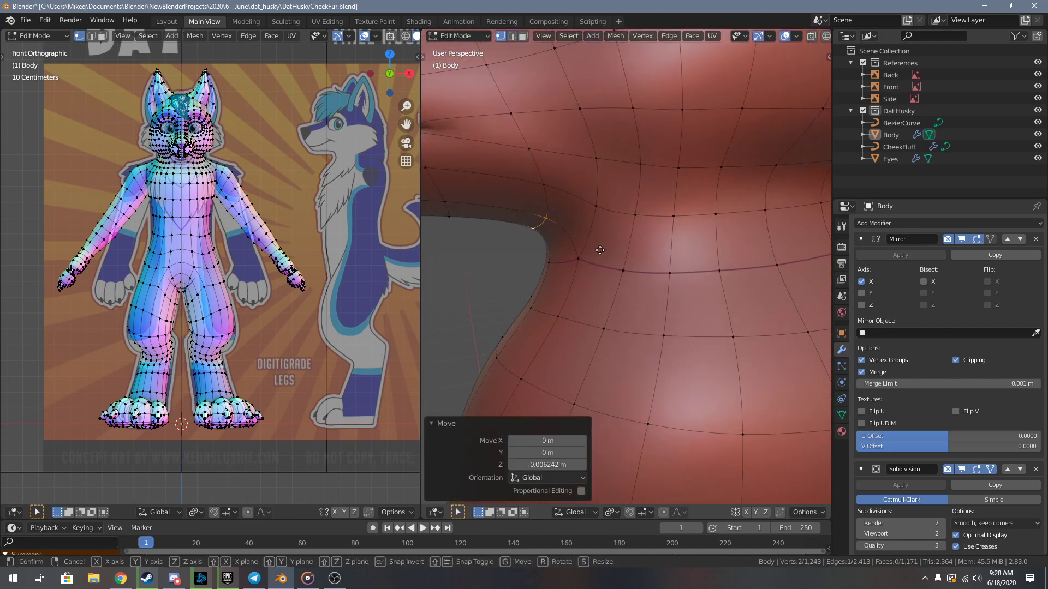
key("g")
key("y")
left_click(595, 249)
key("alt+a")
- Check the throat and upper body in Object Mode and save the changes
scroll(628, 255, "down", 5)
key("Tab")
scroll(627, 262, "down", 3)
middle_click_drag(559, 280, 601, 270)
key("ctrl+s")
- Move the lower-jaw vertex near the throat about -0.007 m along Z
key("Tab")
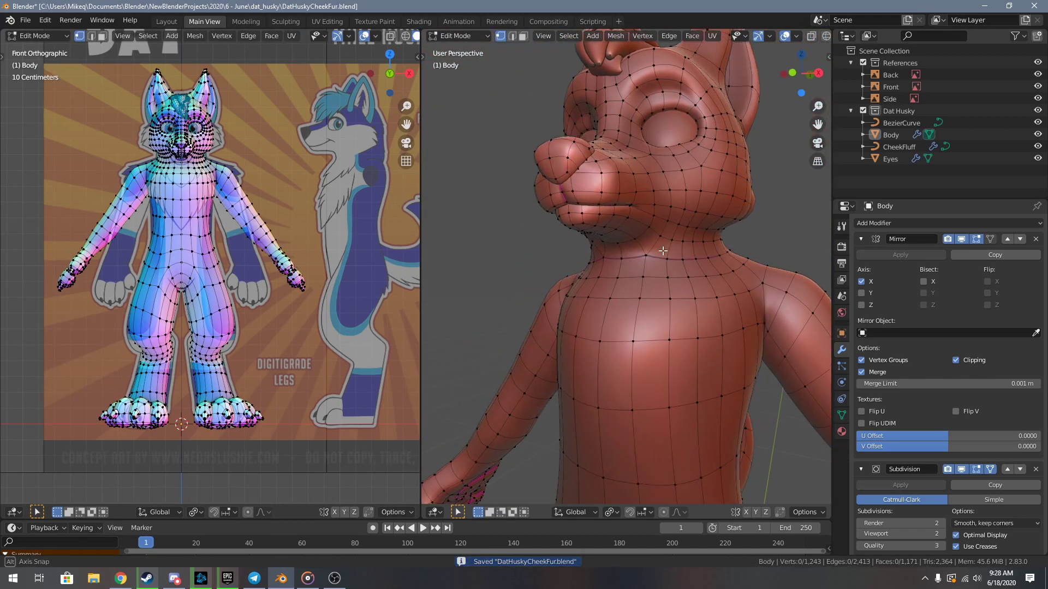
scroll(613, 218, "up", 5)
key("g")
key("z")
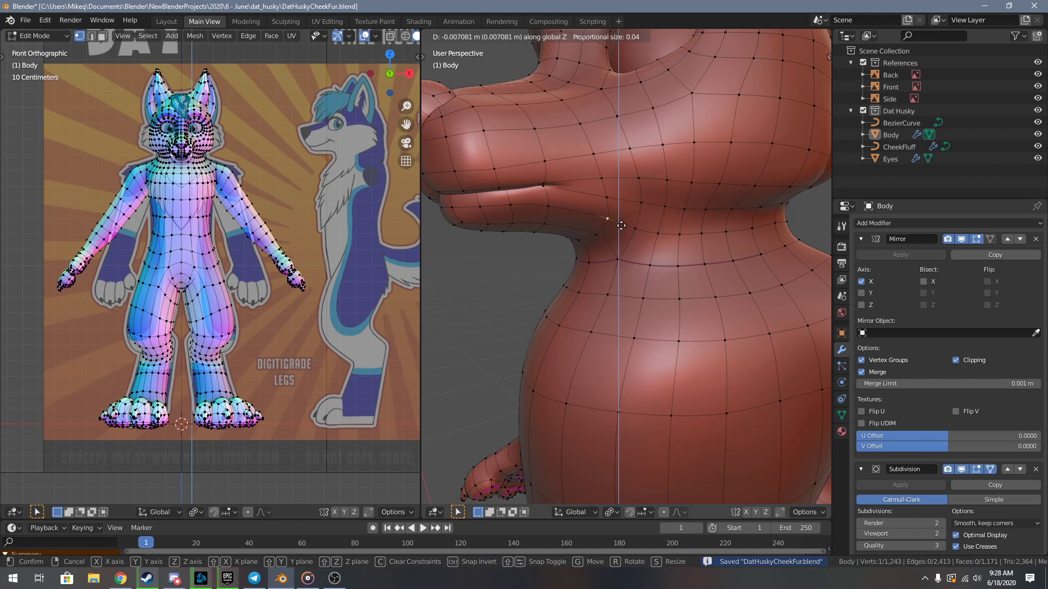
left_click(621, 225)
middle_click_drag(621, 226, 644, 248)
- Save the file in Object Mode and examine the husky's face and neck from the front
key("Tab")
scroll(627, 294, "down", 4)
scroll(628, 293, "down", 3)
key("ctrl+s")
scroll(633, 295, "up", 6)
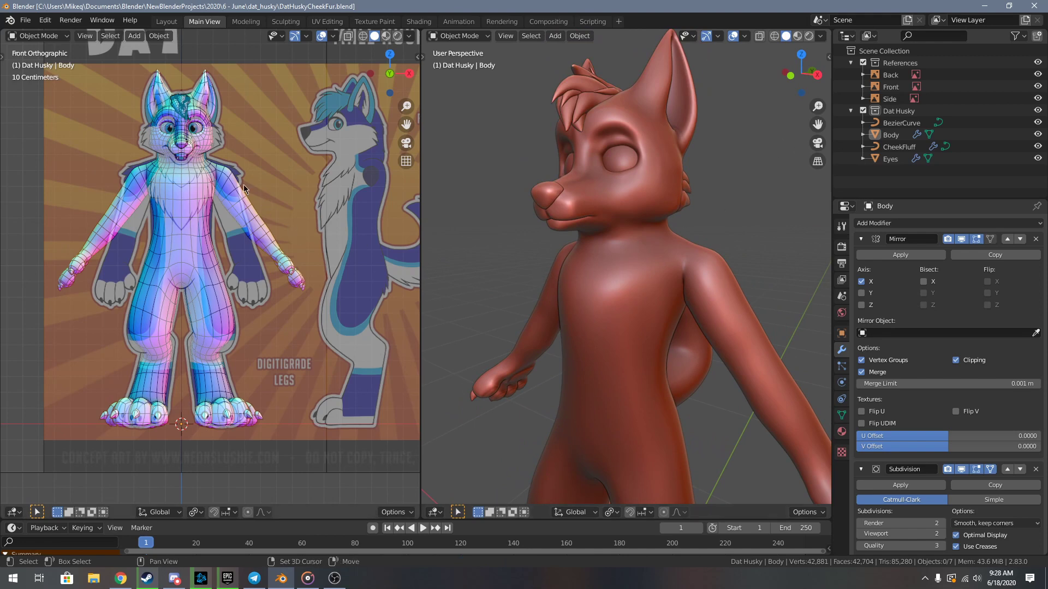
scroll(262, 345, "down", 2)
scroll(264, 347, "up", 8)
mouse_move(320, 265)
middle_mouse_down()
mouse_move(320, 278)
mouse_move(323, 271)
middle_mouse_up()
scroll(318, 264, "down", 5)
scroll(316, 267, "up", 2)
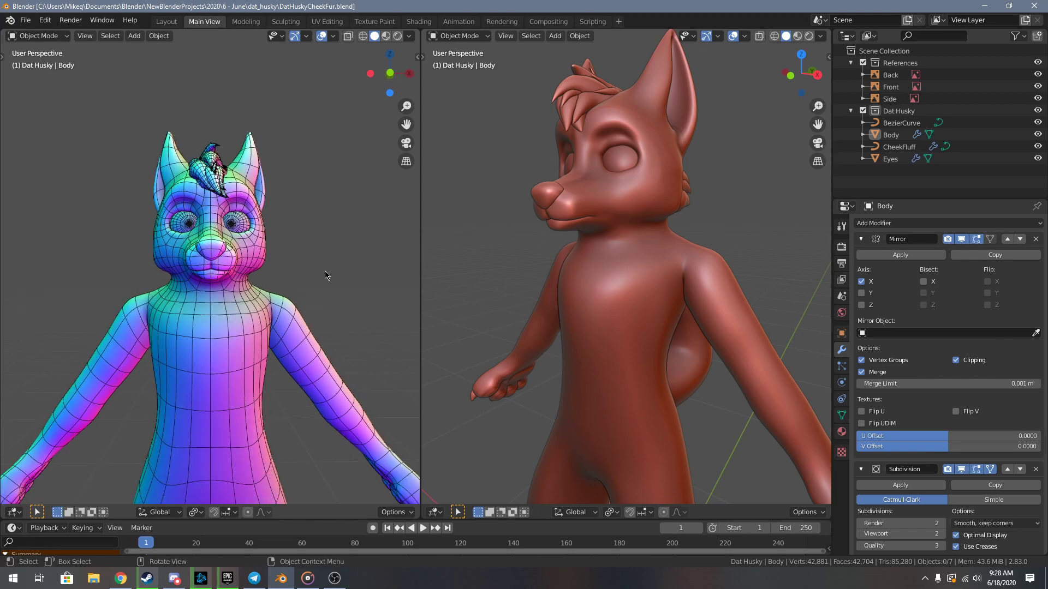
- Reposition the selected lower-jaw vertex near the throat in Edit Mode
middle_click_drag(669, 261, 549, 249)
key("Tab")
scroll(655, 235, "up", 5)
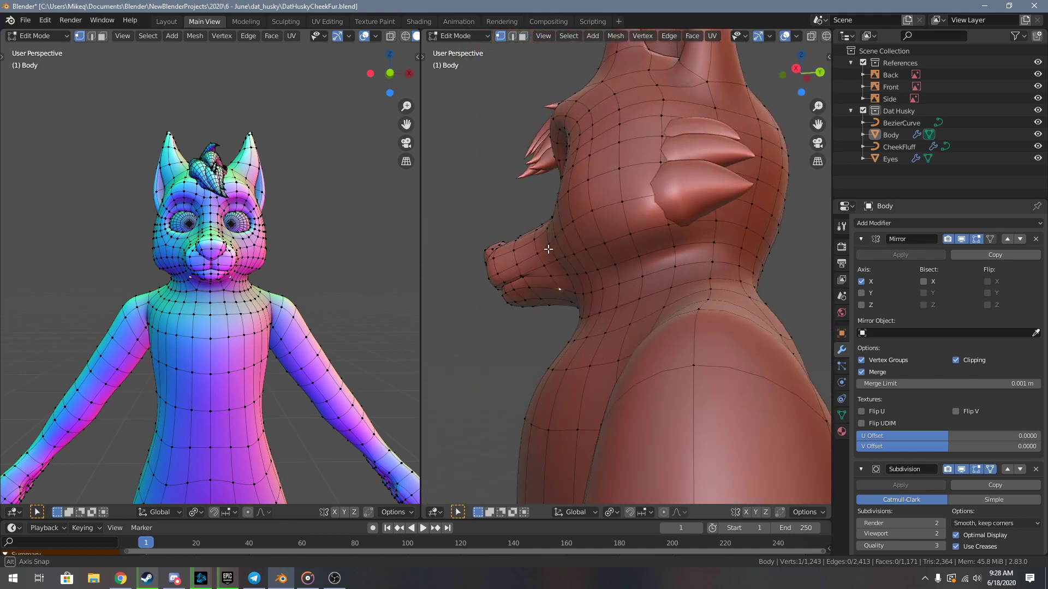
middle_click_drag(667, 260, 605, 293)
key("g")
left_click(563, 295)
- Adjust the position of two neighbouring vertices beneath the jaw and clear the selection
left_click(649, 289)
left_click(638, 289, "shift")
key("g")
left_click(542, 300)
left_click(652, 278)
key("alt+a")
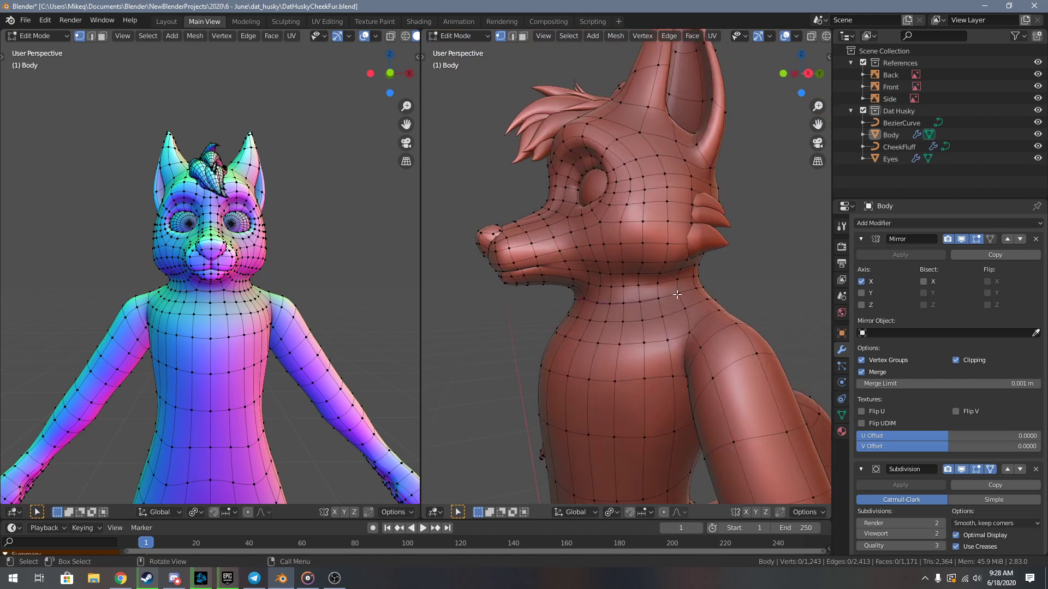
- Capture a screen snip of the husky across both viewports in Object Mode
key("Tab")
middle_click_drag(597, 359, 576, 384)
key("super+shift+s")
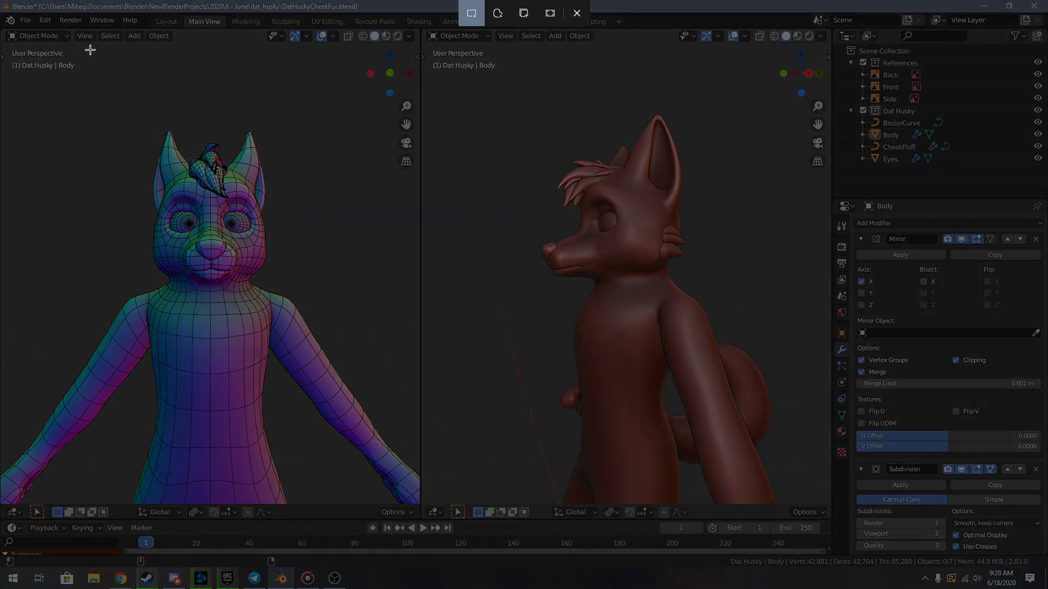
mouse_move(91, 37)
left_mouse_down()
mouse_move(702, 326)
mouse_move(722, 371)
left_mouse_up()
middle_click_drag(609, 326, 632, 336)
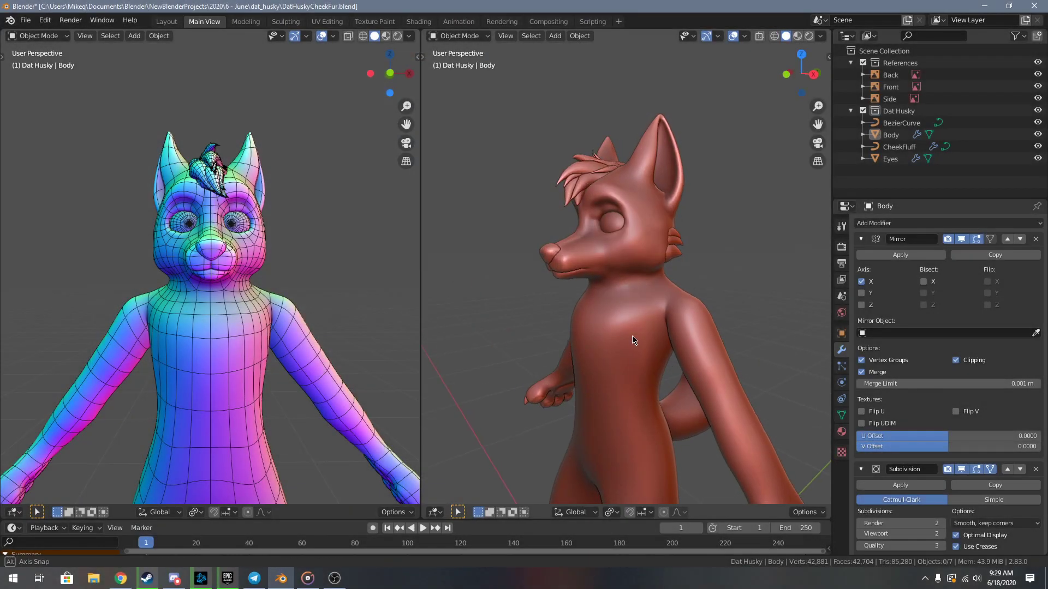
- Return the reference viewport to front orthographic view, frame the whole husky in both viewports and save the file
key("KP_1")
scroll(233, 264, "down", 2)
scroll(232, 265, "down", 2)
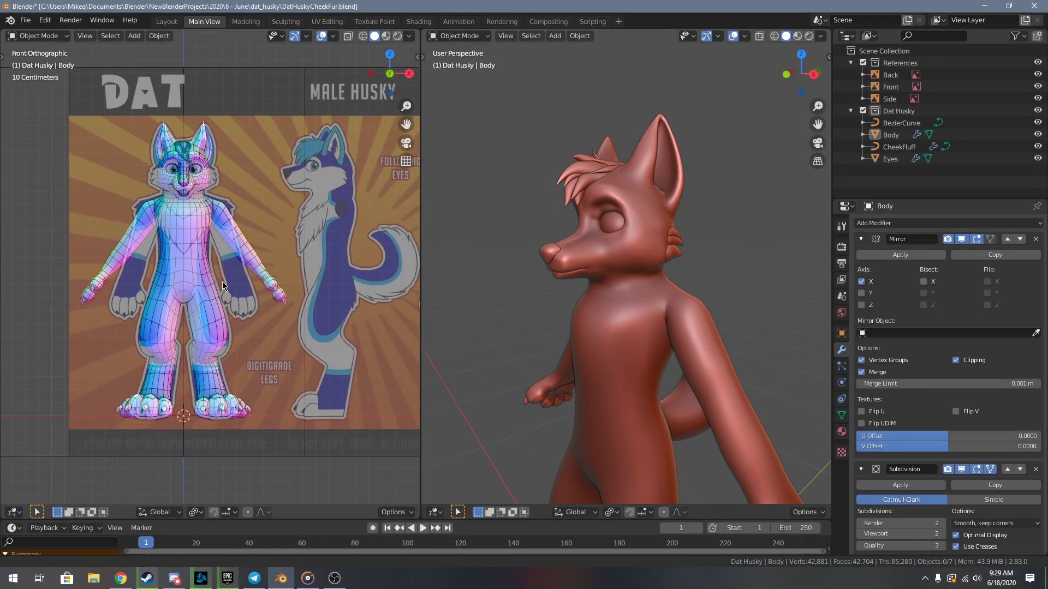
middle_click_drag(601, 326, 648, 294)
key("ctrl+s")
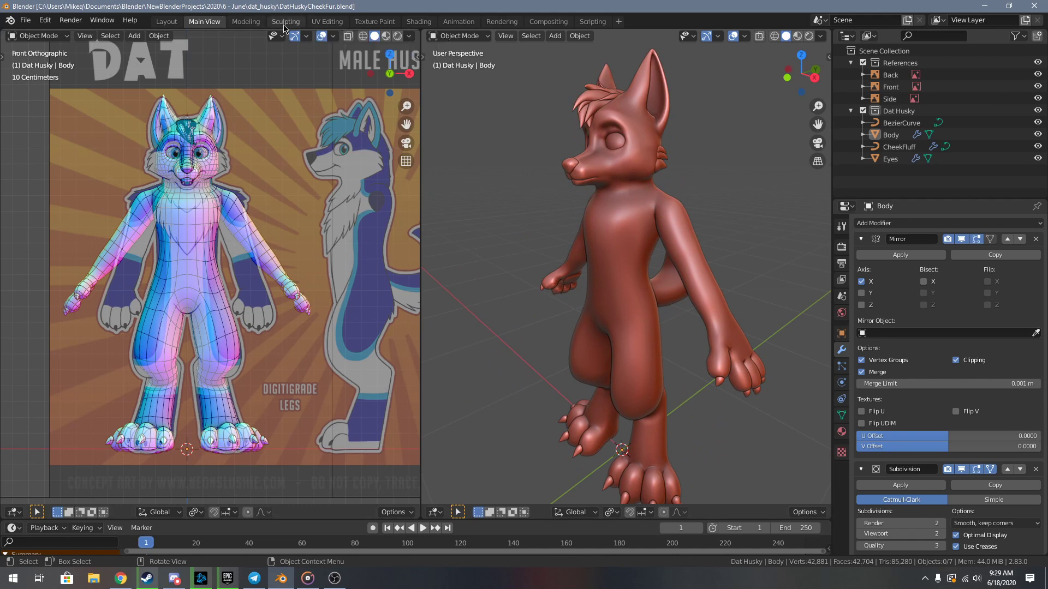
- Replace the existing UV Editing workspace with a duplicate of Main View named UV Editing
right_click(323, 25)
left_click(254, 54)
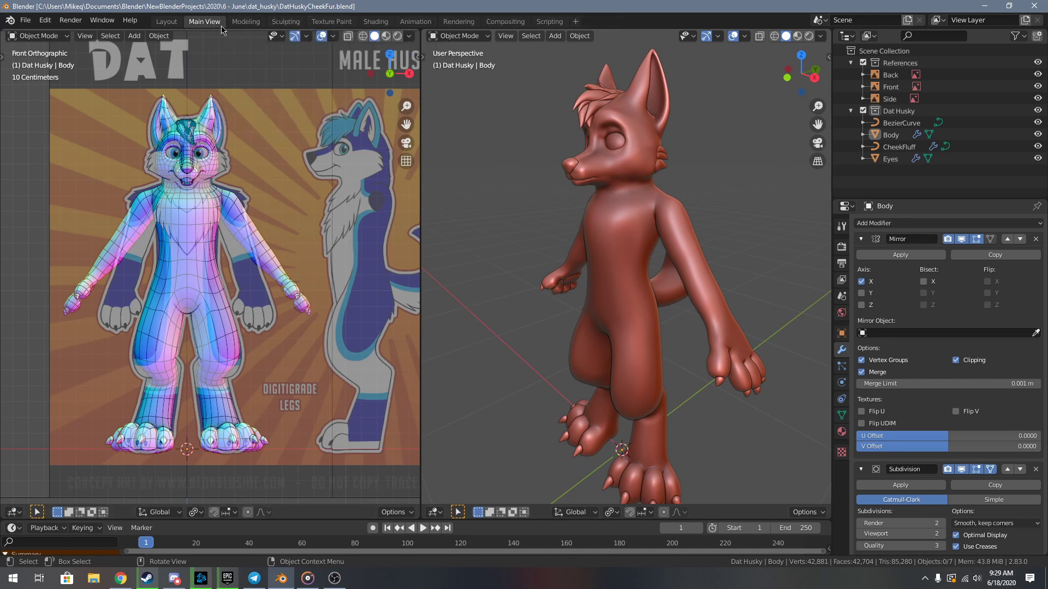
right_click(201, 21)
left_click(173, 38)
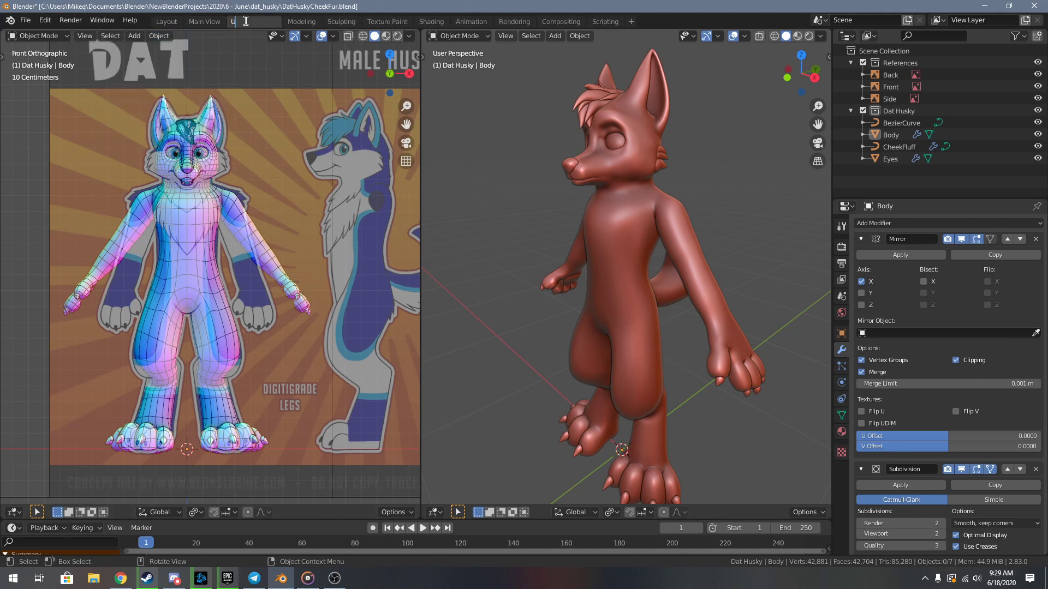
type("ng")
key("Return")
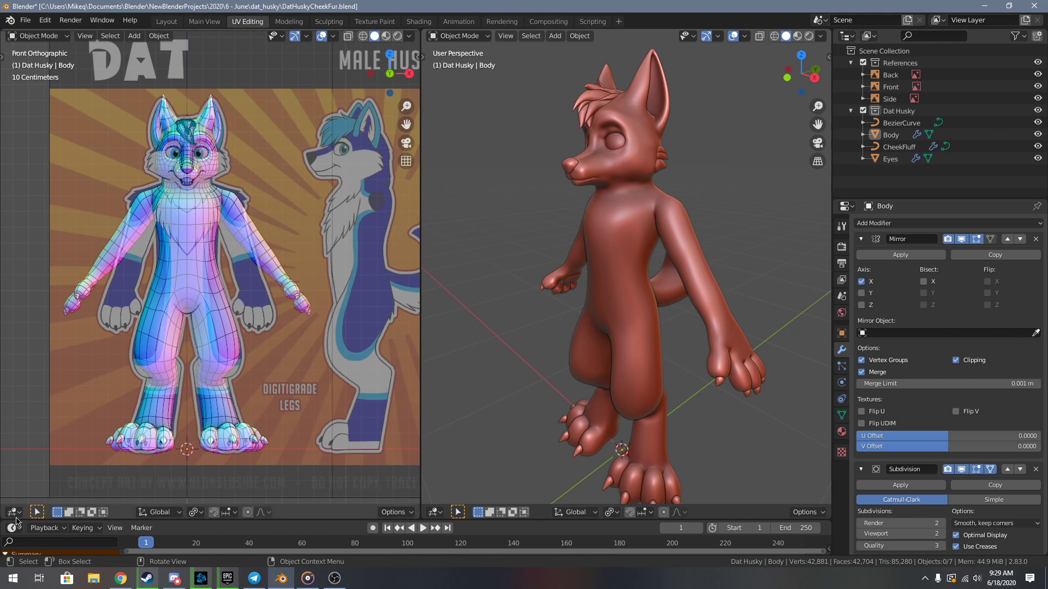
- Change the solid-shaded viewport beside the reference view to a UV Editor and widen the remaining 3D viewport
left_click(434, 512)
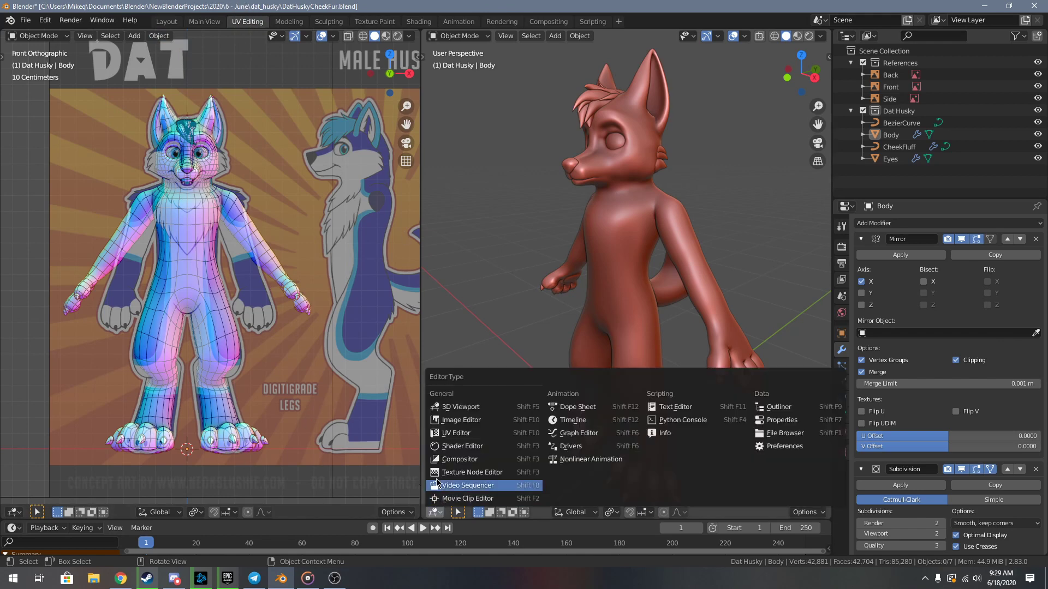
left_click(453, 433)
scroll(516, 355, "up", 4)
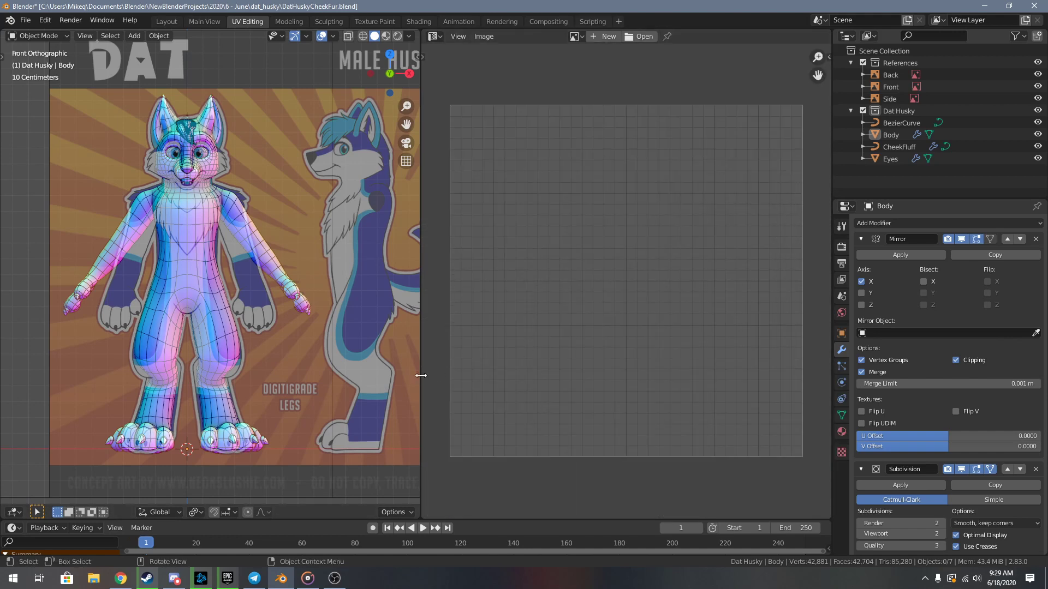
left_click_drag(420, 378, 490, 378)
- Enter Edit Mode on Body with edge selection and select the edge loop around the arm at the shoulder
middle_click_drag(331, 326, 276, 345)
key("ctrl+Tab")
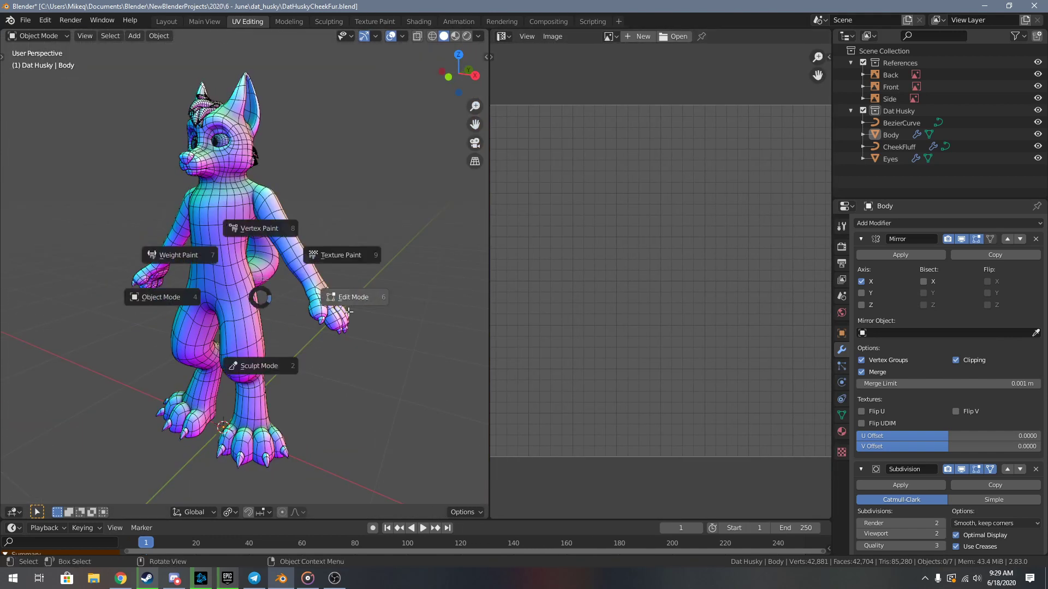
left_click(352, 297)
middle_click_drag(241, 222, 247, 299, "shift")
key("2")
scroll(247, 299, "up", 7)
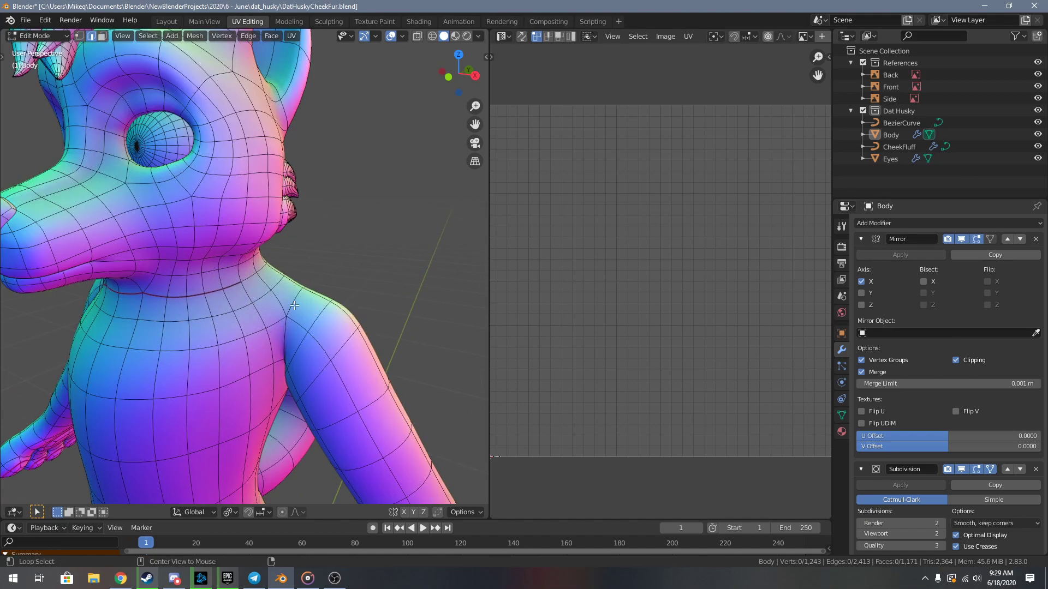
scroll(322, 318, "down", 1)
middle_click_drag(322, 318, 320, 410, "shift")
left_click(463, 513)
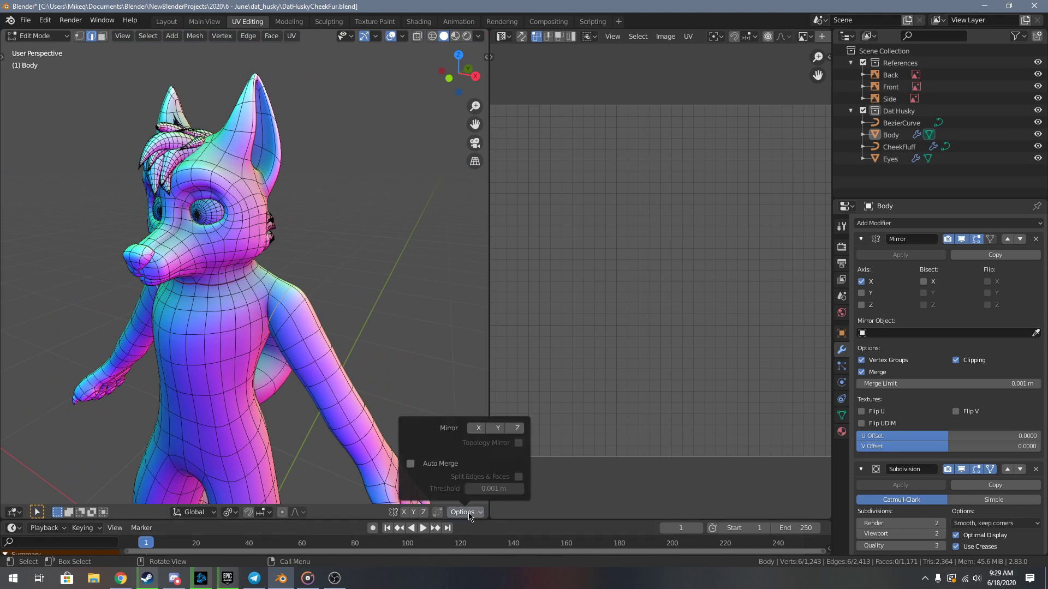
left_click(413, 41)
middle_click_drag(343, 321, 349, 349)
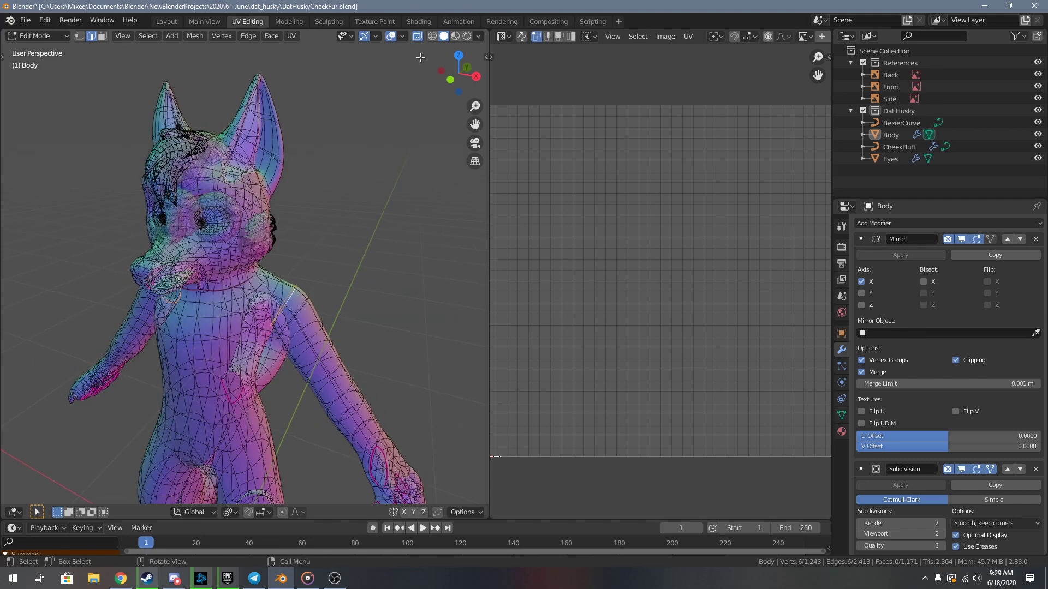
left_click(418, 40)
mouse_move(414, 347)
middle_mouse_down()
mouse_move(374, 323)
mouse_move(375, 293)
middle_mouse_up()
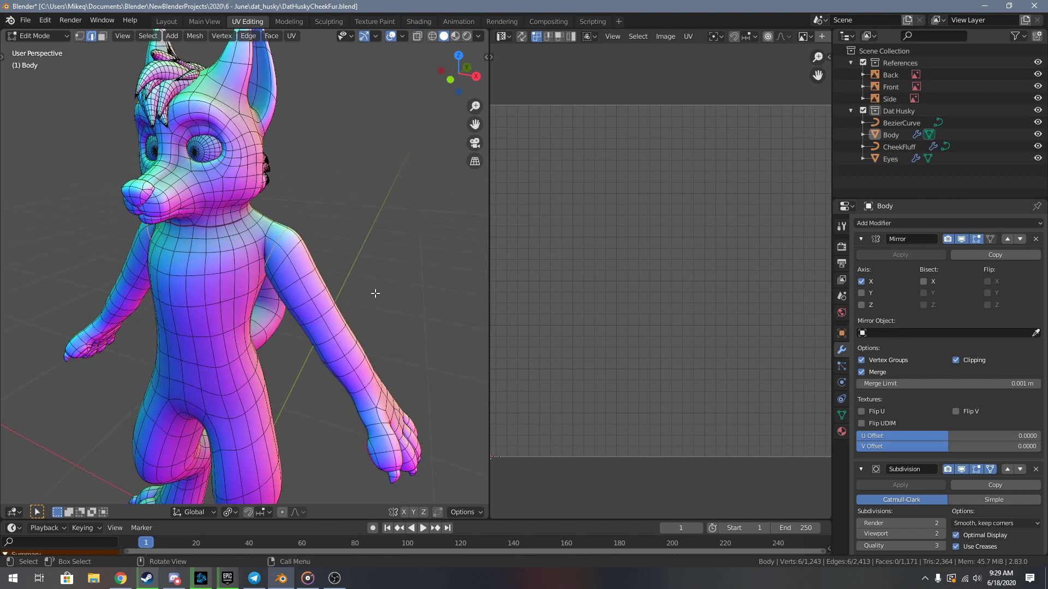
- Mark the selected arm edge loop as a UV seam with Mark Seam
key("F3")
type("mark")
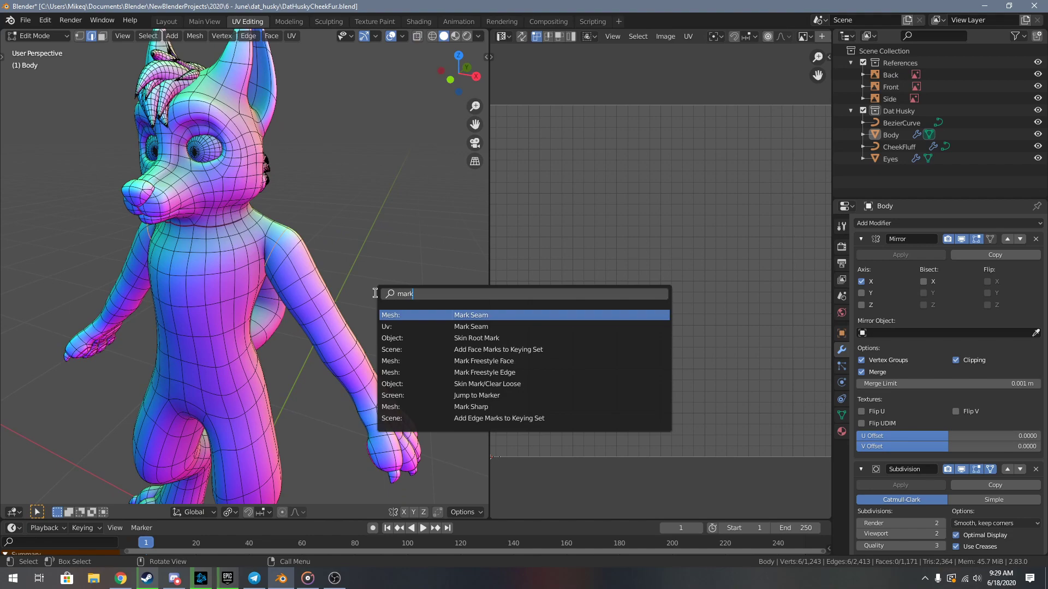
key("Return")
- Select the edge path along the back of the arm from the wrist to the shoulder and mark it as a UV seam
middle_click_drag(385, 401, 382, 329, "shift")
scroll(384, 349, "up", 3)
middle_click_drag(390, 382, 142, 345)
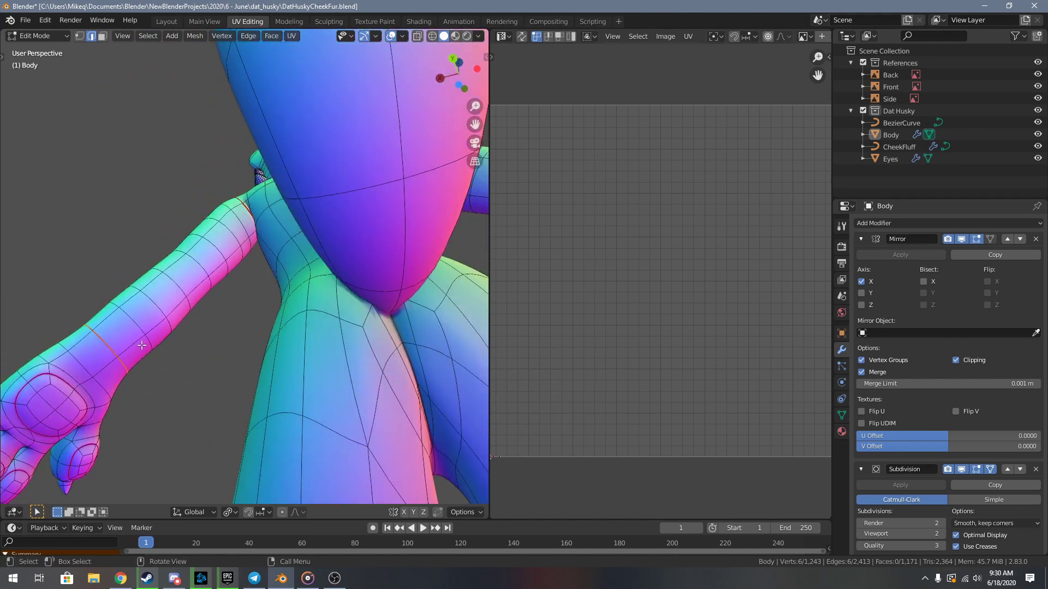
left_click(252, 236, "ctrl")
key("F3")
key("Return")
- Select the edge loops around the bases of the thumb and fingers and mark them as UV seams
middle_click_drag(143, 354, 332, 360, "shift")
scroll(296, 354, "up", 4)
middle_click_drag(273, 419, 214, 264, "shift")
left_click(248, 337, "alt+shift")
left_click(176, 264, "alt+shift")
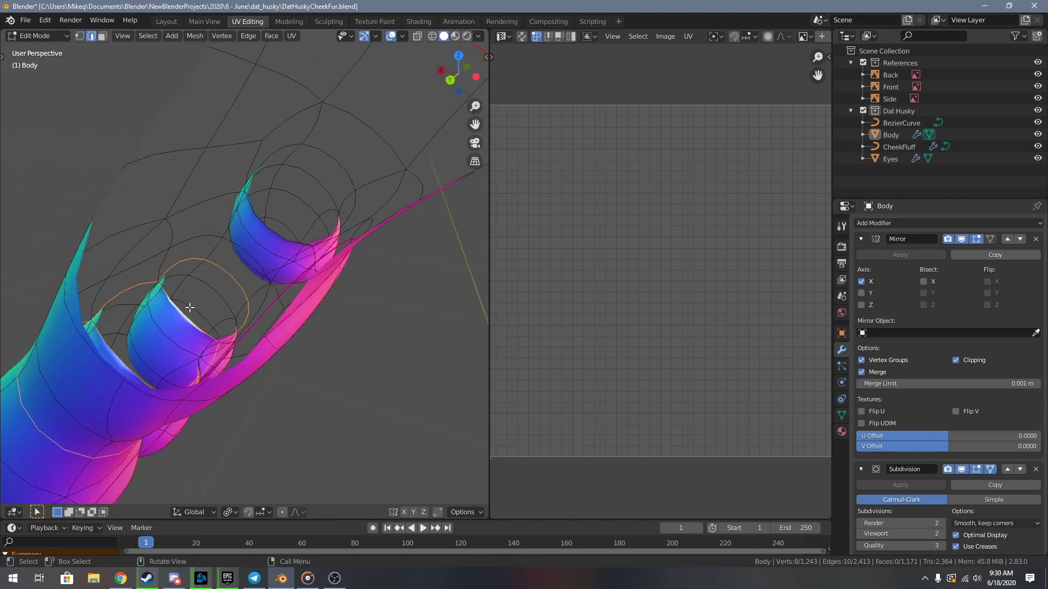
middle_click_drag(197, 309, 287, 320)
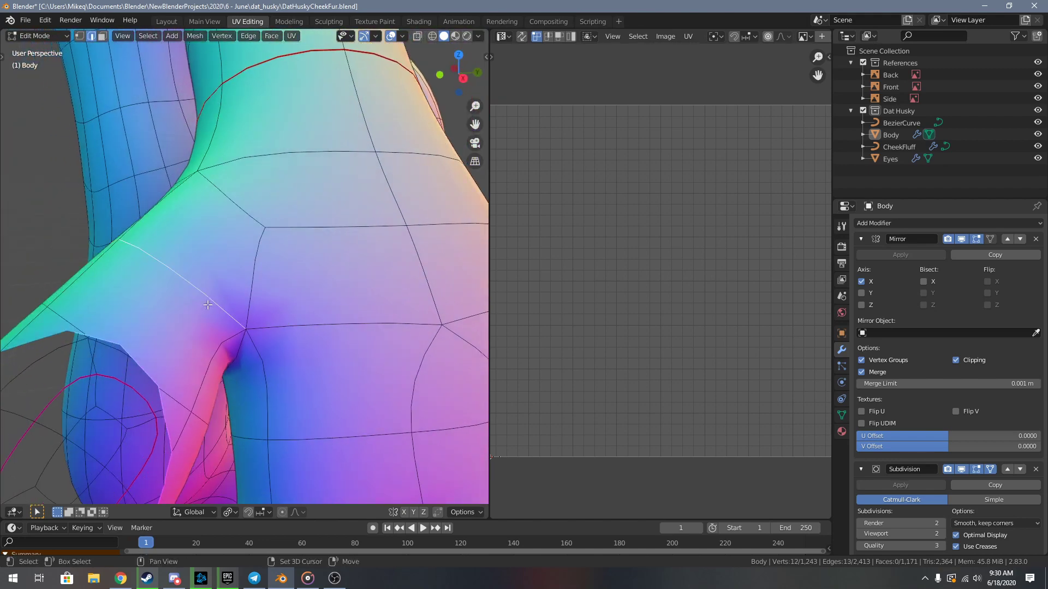
middle_click_drag(208, 304, 269, 244)
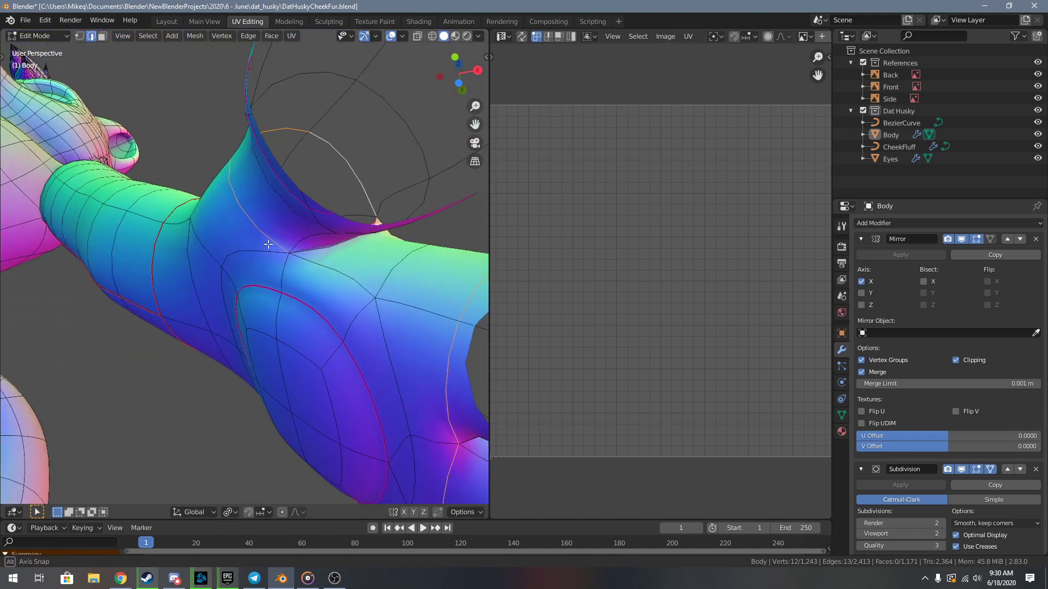
left_click(318, 253, "shift")
scroll(352, 262, "down", 4)
middle_click_drag(353, 262, 377, 265)
key("F3")
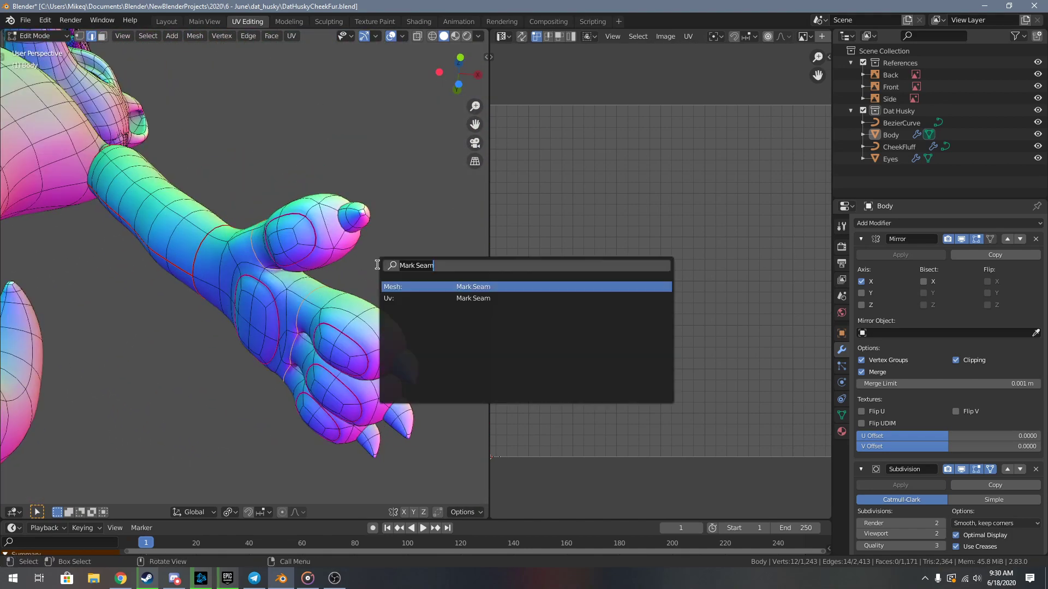
key("Return")
middle_click_drag(268, 252, 285, 275)
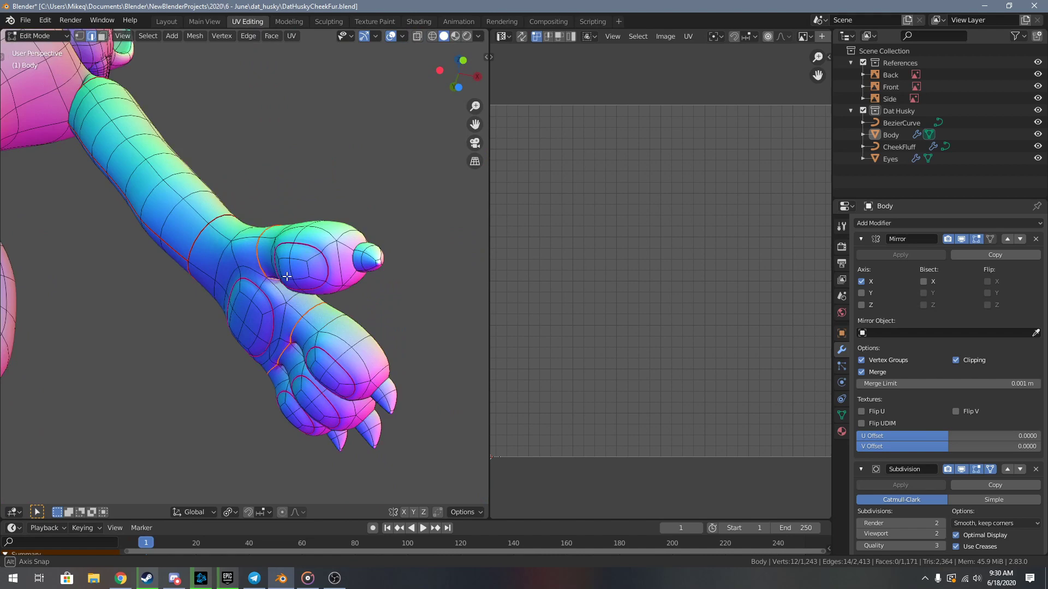
- Change the 3D viewport's MatCap from the rainbow one to the plain light gray one
left_click(480, 40)
left_click(468, 121)
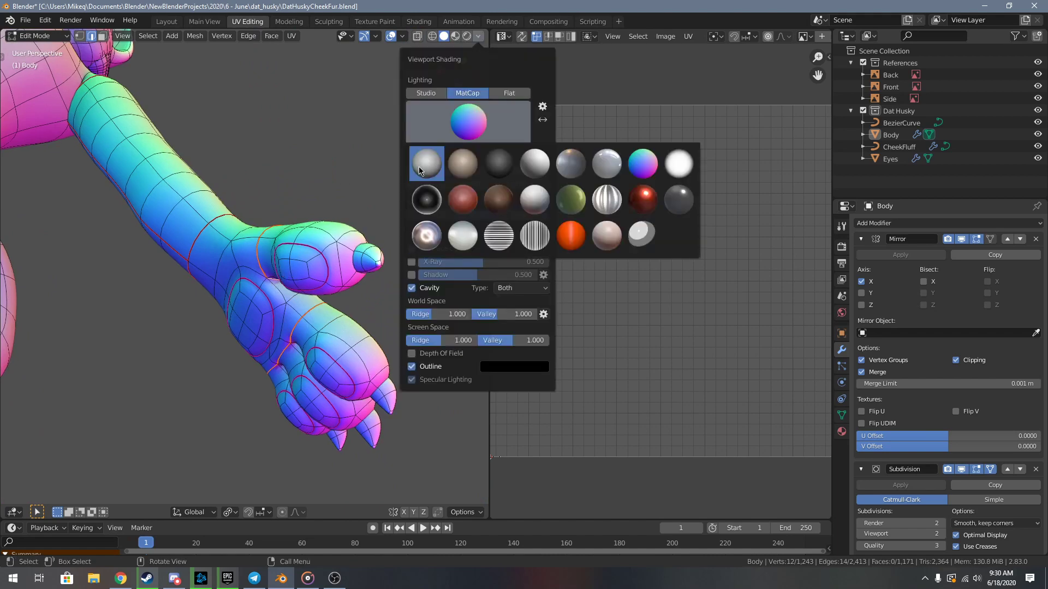
left_click(428, 158)
- Select the shortest edge path from the hand's outer seam along the side of the first finger to just beneath its claw
middle_click_drag(385, 180, 295, 175)
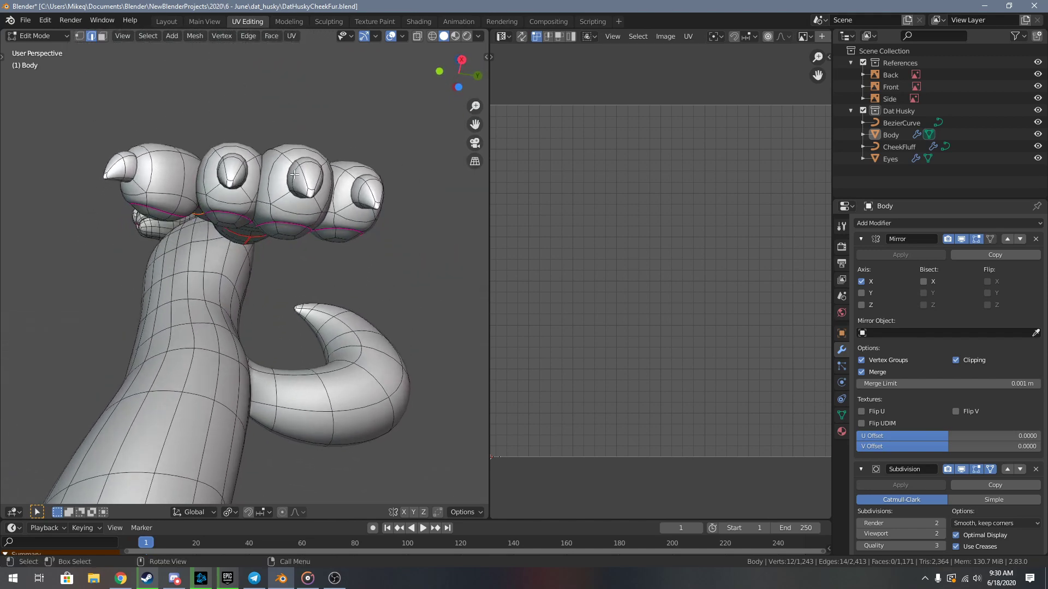
middle_click_drag(295, 174, 278, 170)
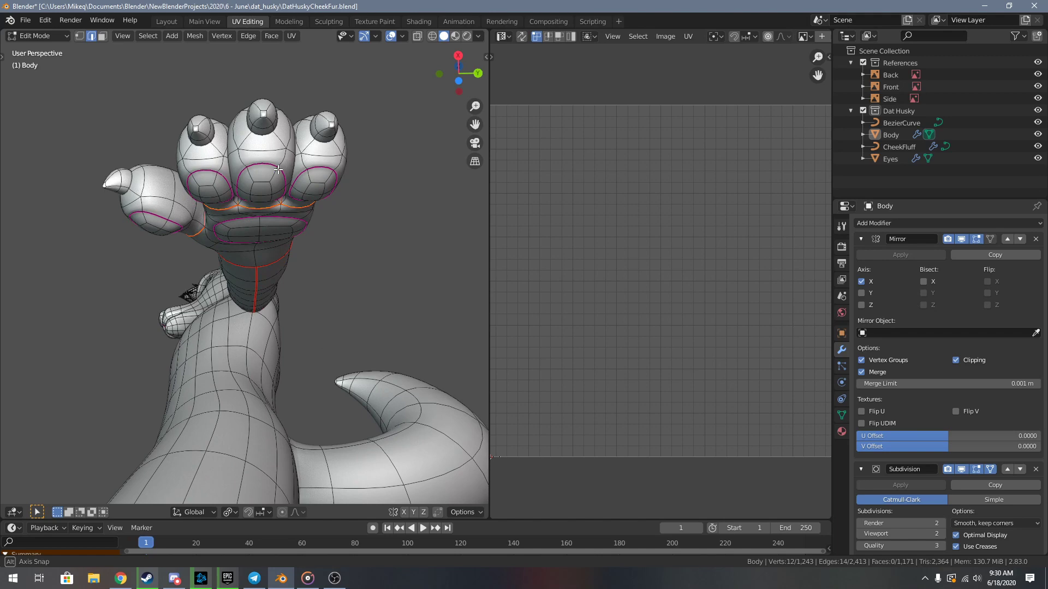
middle_click_drag(278, 170, 247, 165)
left_click(317, 181)
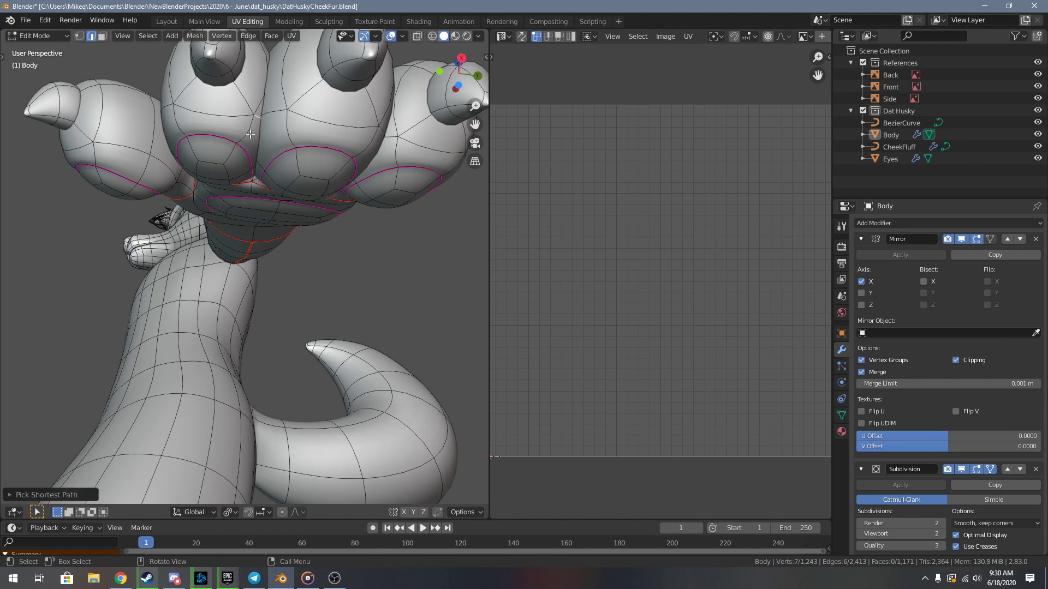
middle_click_drag(250, 133, 306, 169)
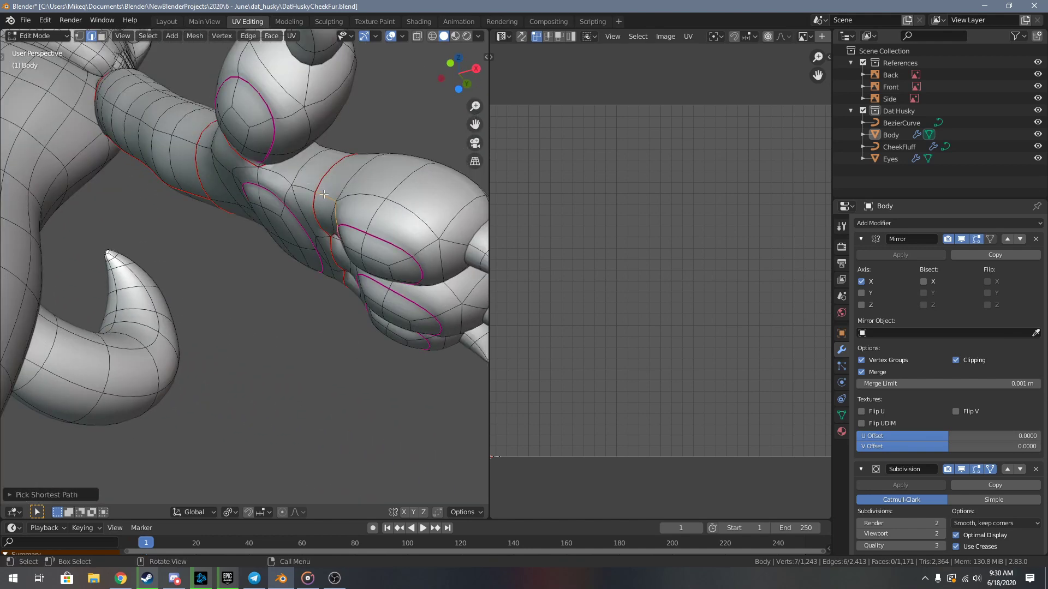
middle_click_drag(381, 189, 248, 177)
left_click(383, 173, "ctrl")
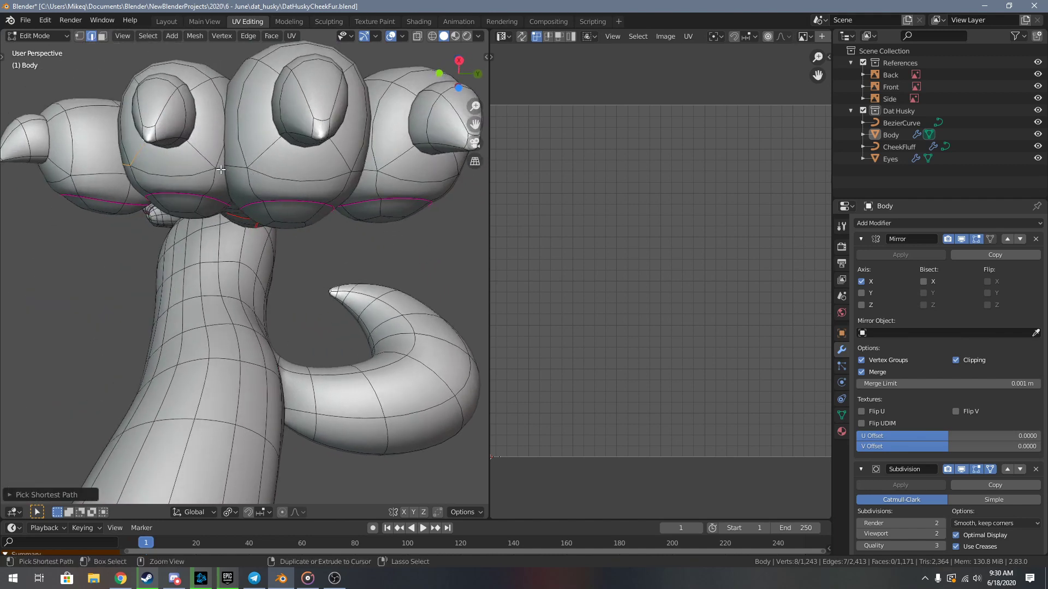
middle_click_drag(194, 162, 223, 147)
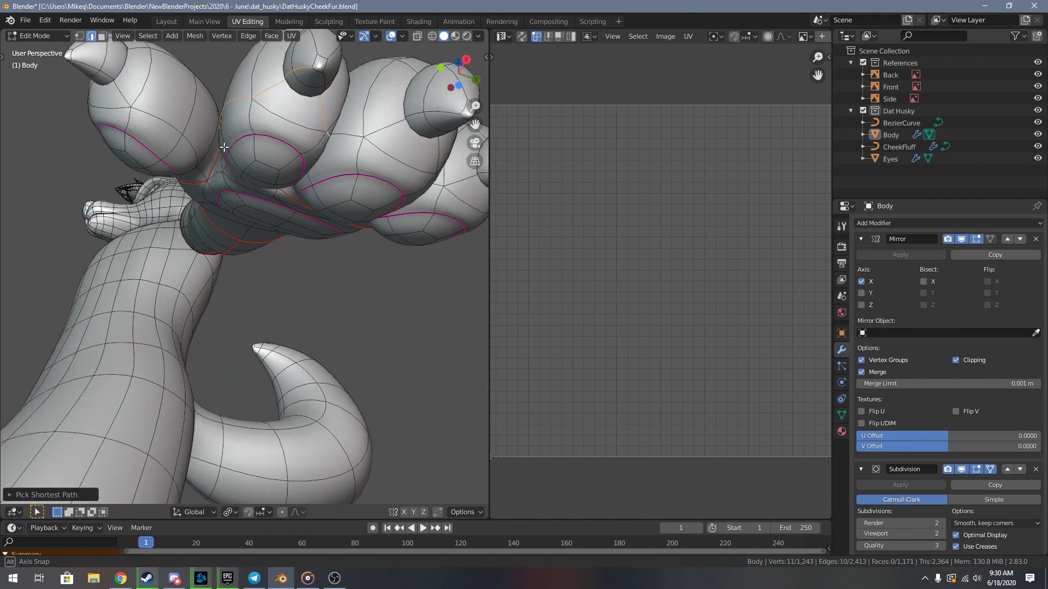
key("ctrl+z")
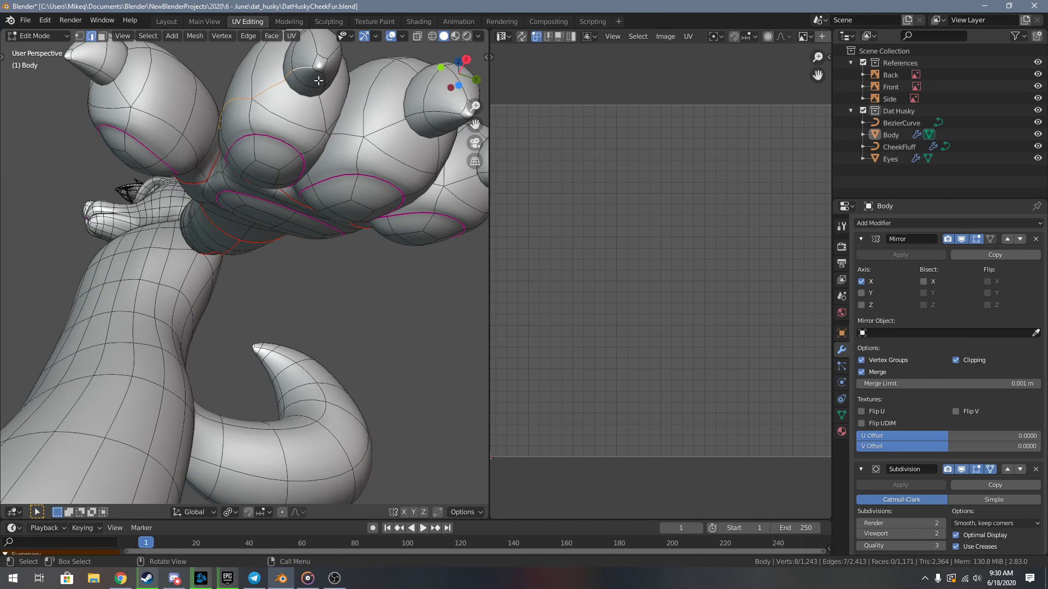
middle_click_drag(318, 81, 273, 86)
left_click(270, 85, "ctrl")
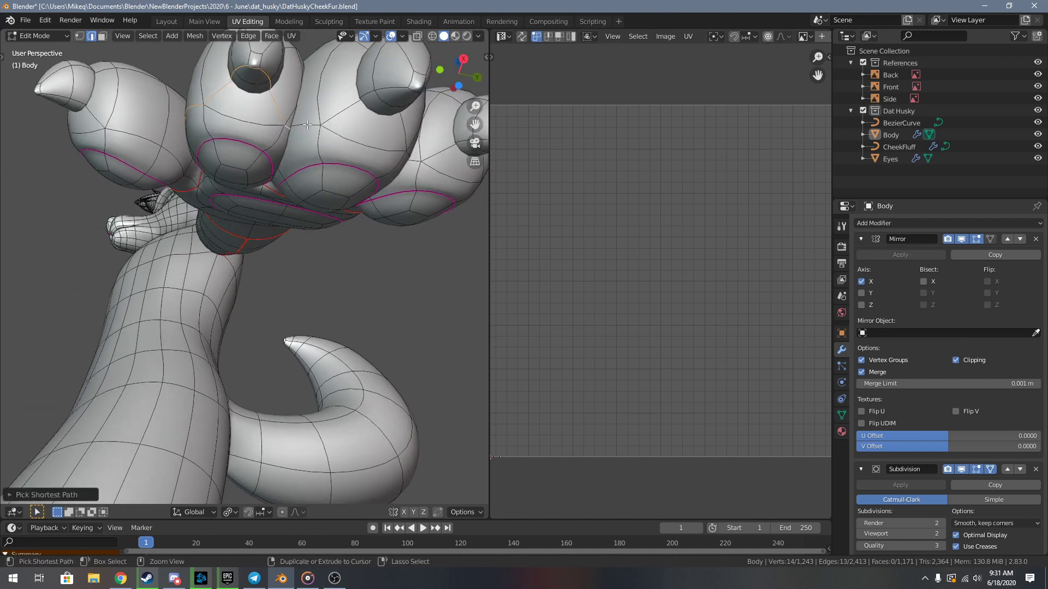
- Extend the edge path beneath the claws of the middle and last fingers to the far side of the hand
left_click(396, 87, "ctrl")
middle_click_drag(396, 87, 194, 93)
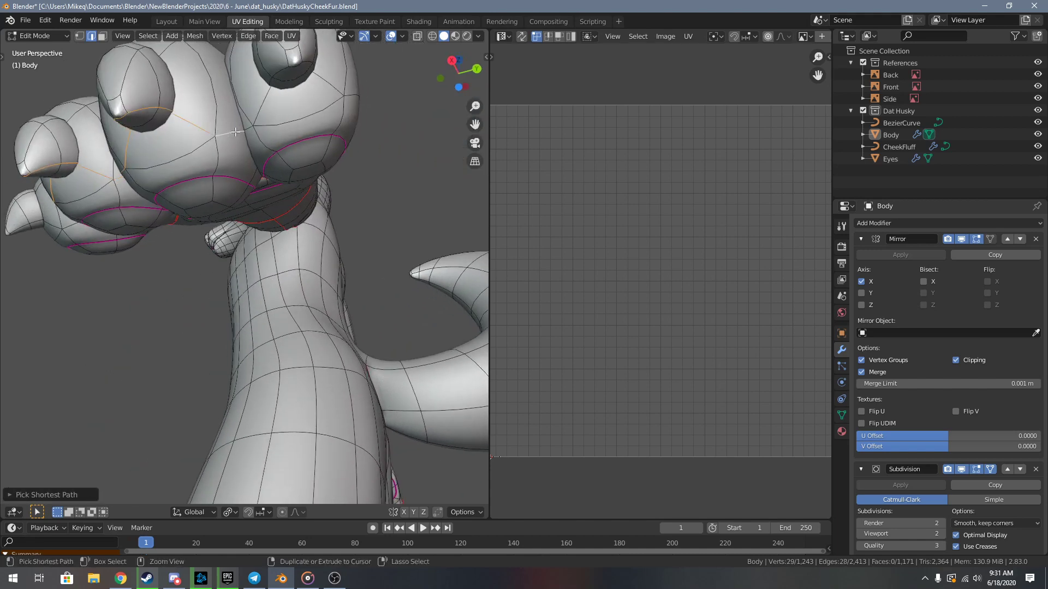
left_click(278, 74, "ctrl")
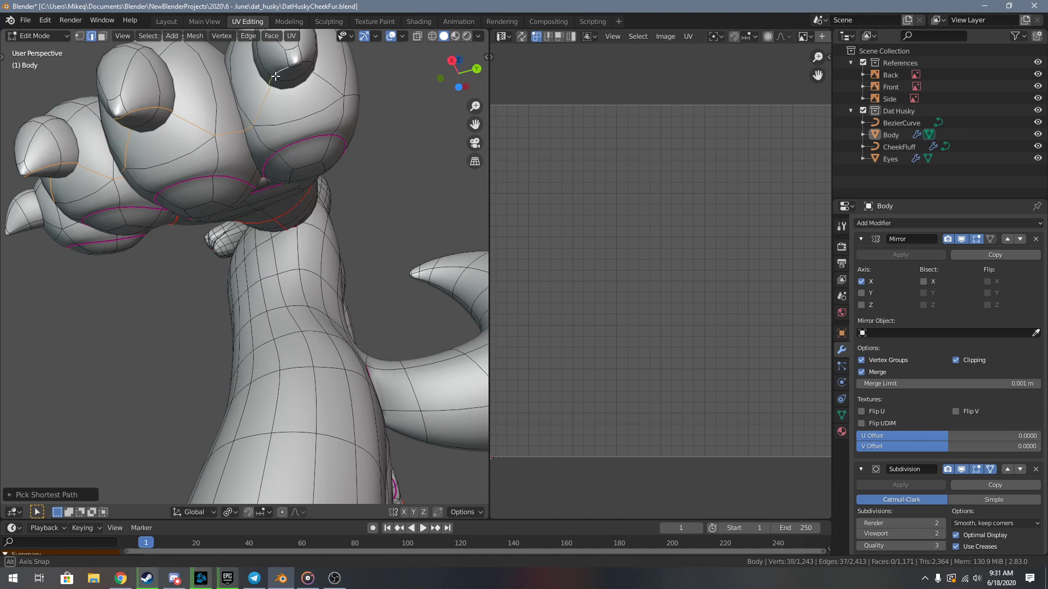
middle_click_drag(278, 73, 268, 96)
key("ctrl+z")
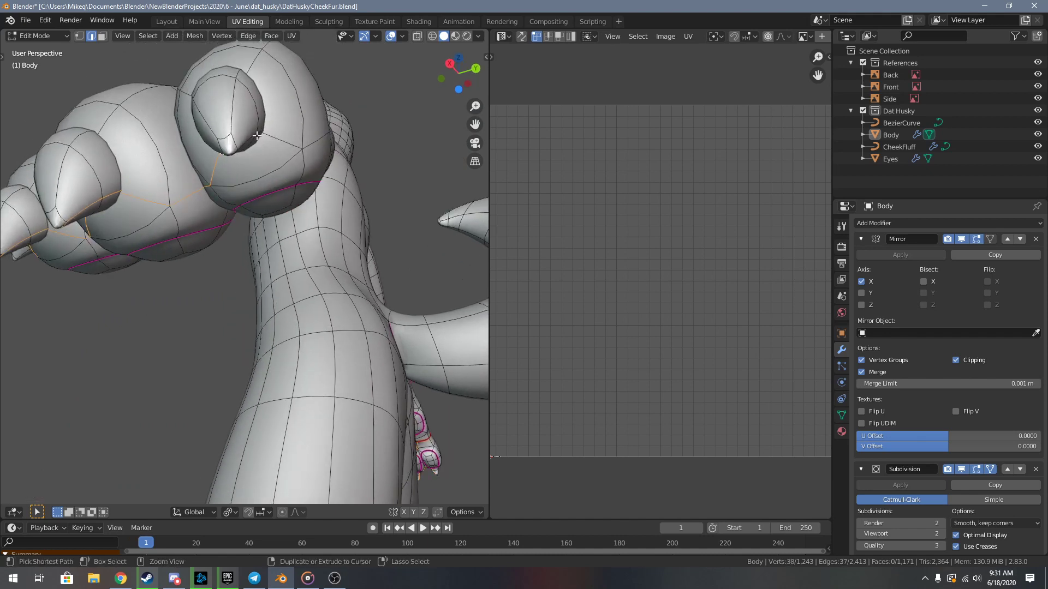
left_click(260, 133, "ctrl")
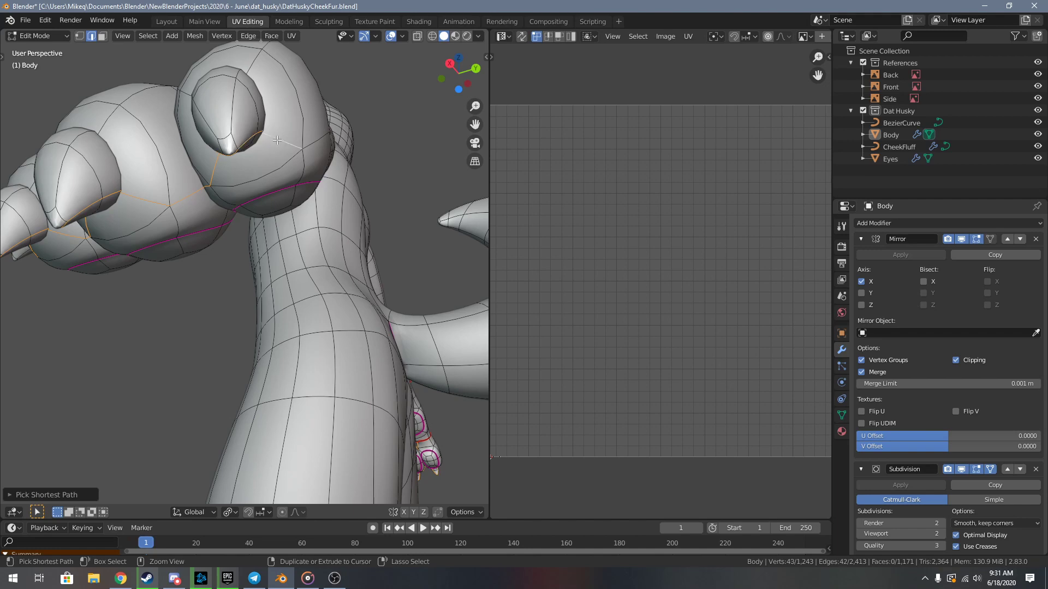
middle_click_drag(313, 142, 270, 154)
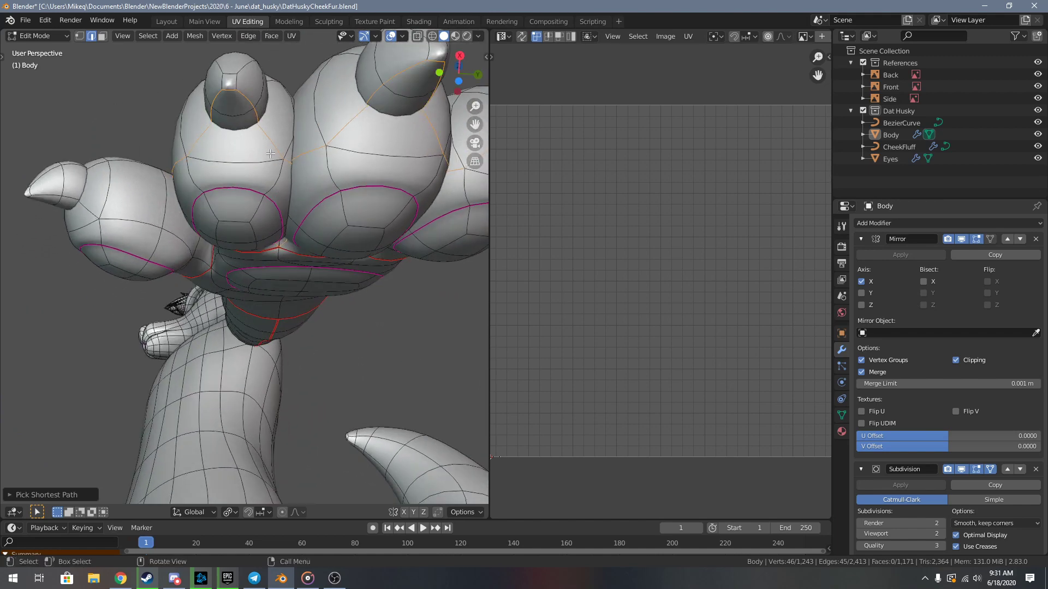
- Deselect the stray edges beneath the claws with Circle Select and mark the remaining finger path as a UV seam
key("c")
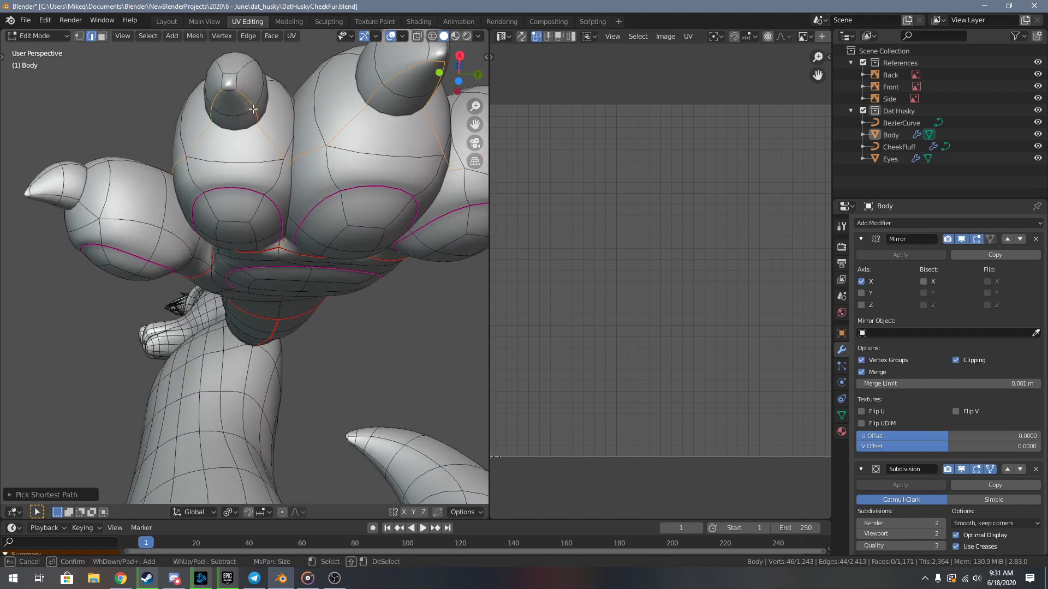
key("Escape")
middle_click_drag(253, 109, 249, 166)
key("c")
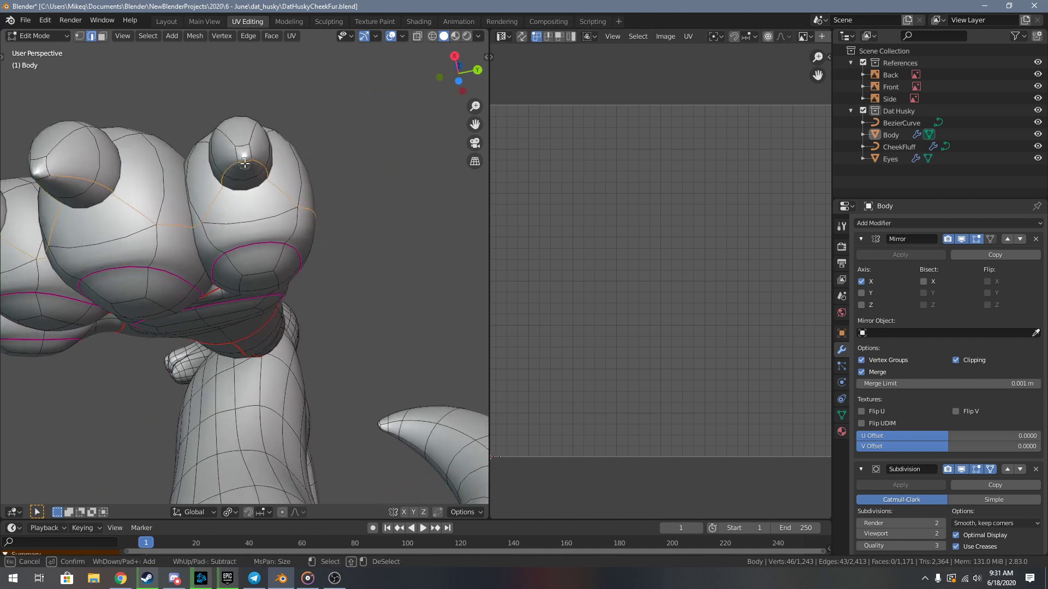
middle_click(245, 165)
key("Escape")
scroll(252, 202, "down", 3)
key("F3")
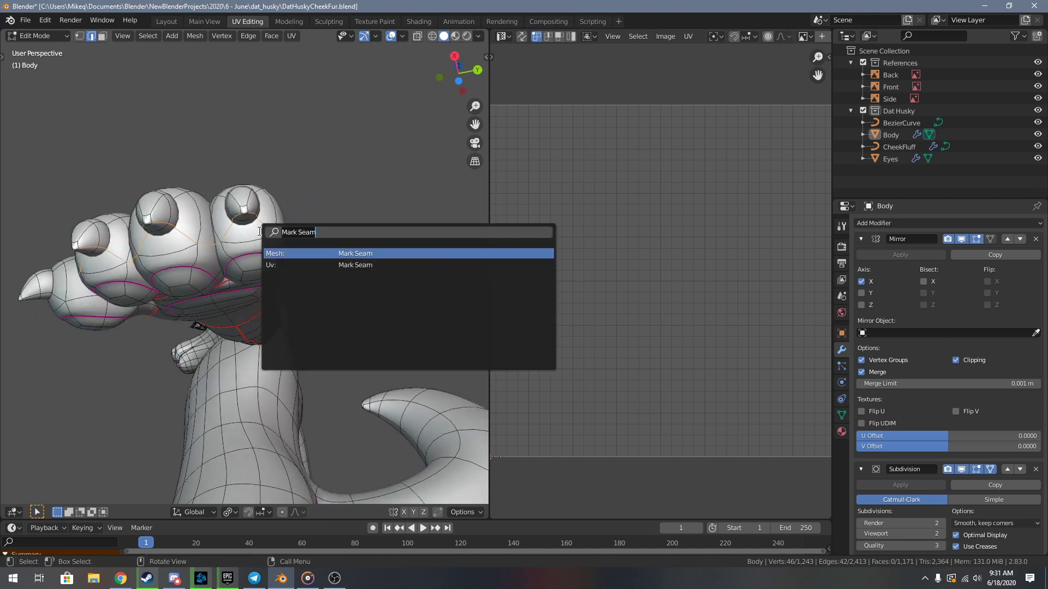
key("Return")
- Select the edge path around the thumb beneath its claw, mark it as a UV seam, and clear the selection
middle_click_drag(123, 248, 280, 215)
left_click(337, 269, "ctrl")
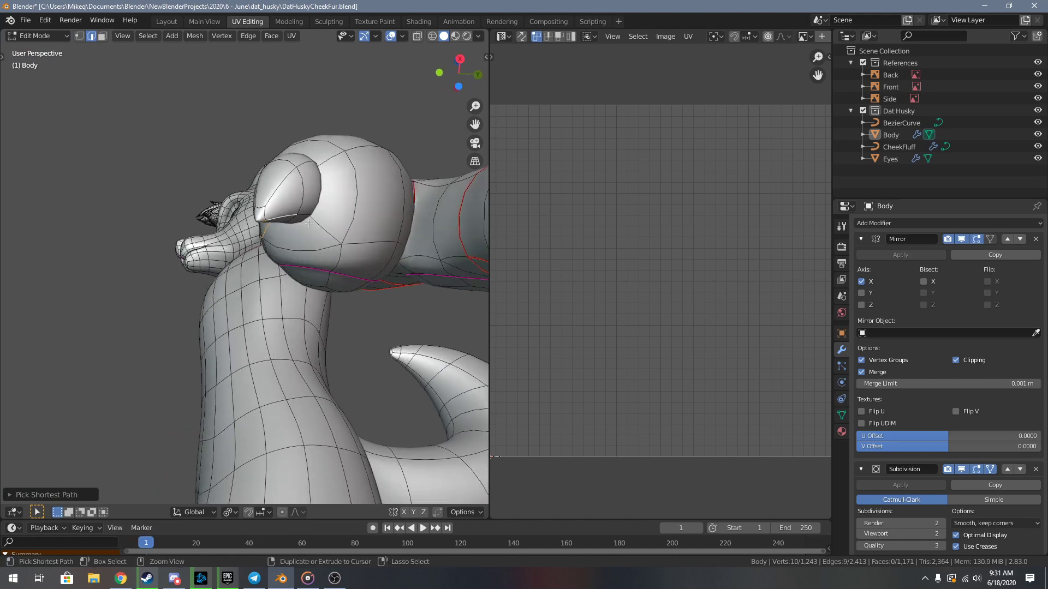
middle_click_drag(360, 246, 278, 160)
left_click(271, 138, "ctrl")
key("F3")
key("Return")
key("alt+a")
- Select the stray edge beneath the thumb's claw with Circle Select and clear its seam
key("c")
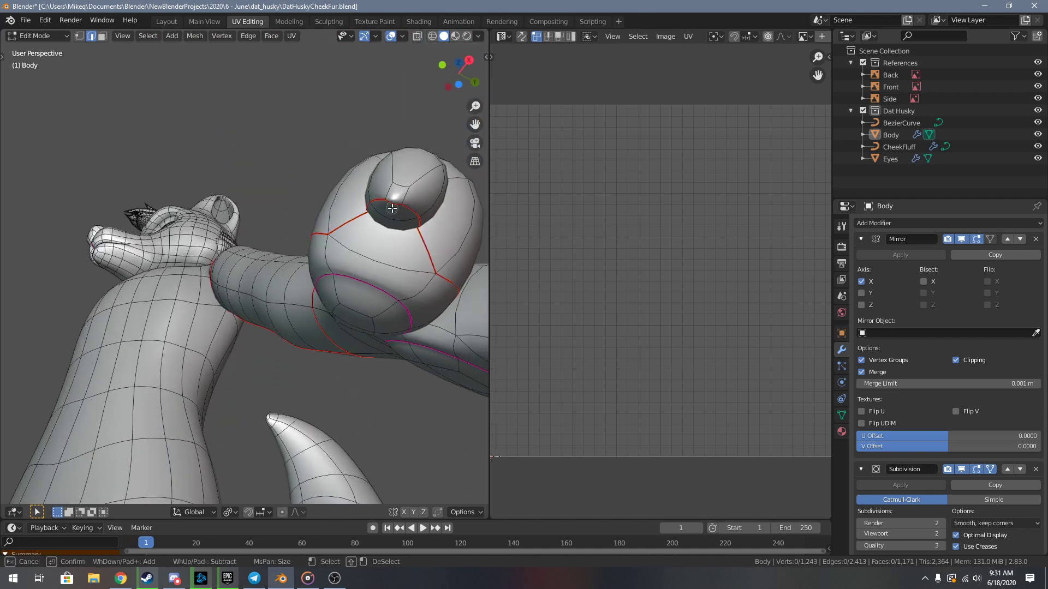
key("Escape")
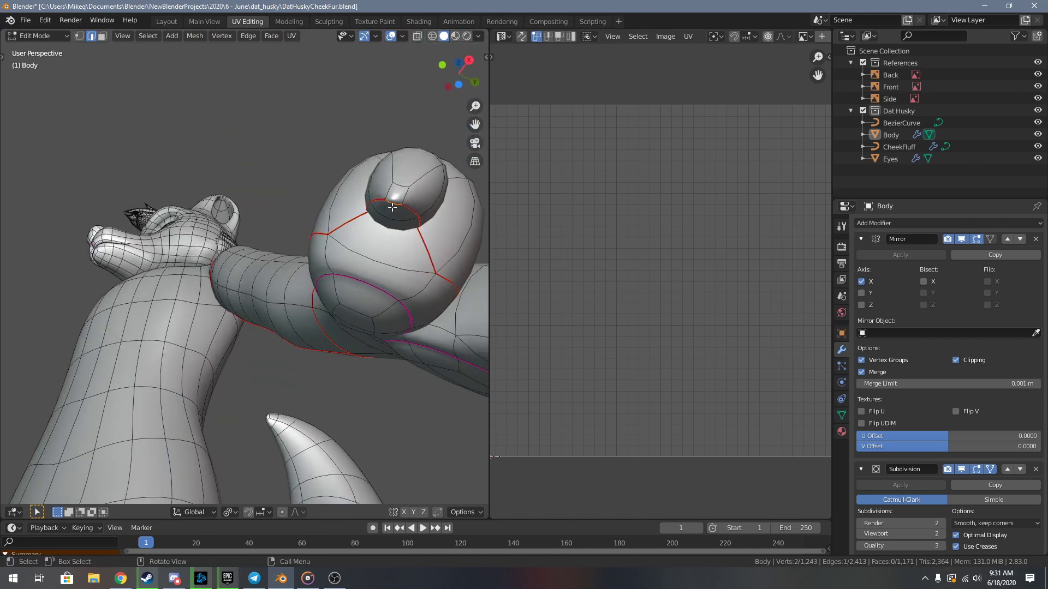
key("ctrl+e")
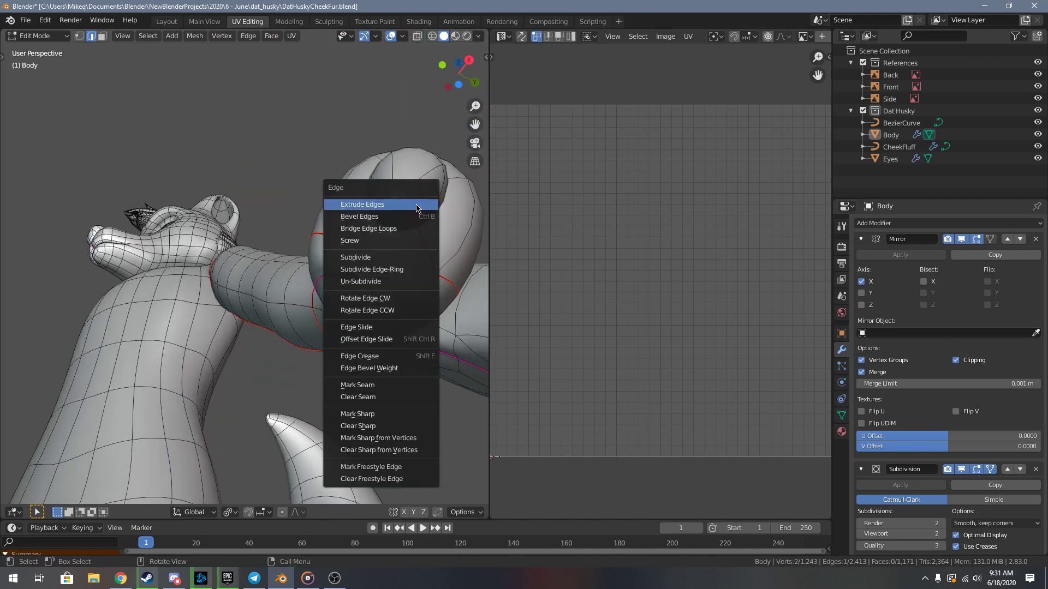
left_click(369, 399)
- Mark the selected edge loop around the top of the leg and the short edge between the legs as UV seams
middle_click_drag(373, 287, 219, 235)
scroll(295, 391, "up", 4)
key("F3")
type("Mark Seam")
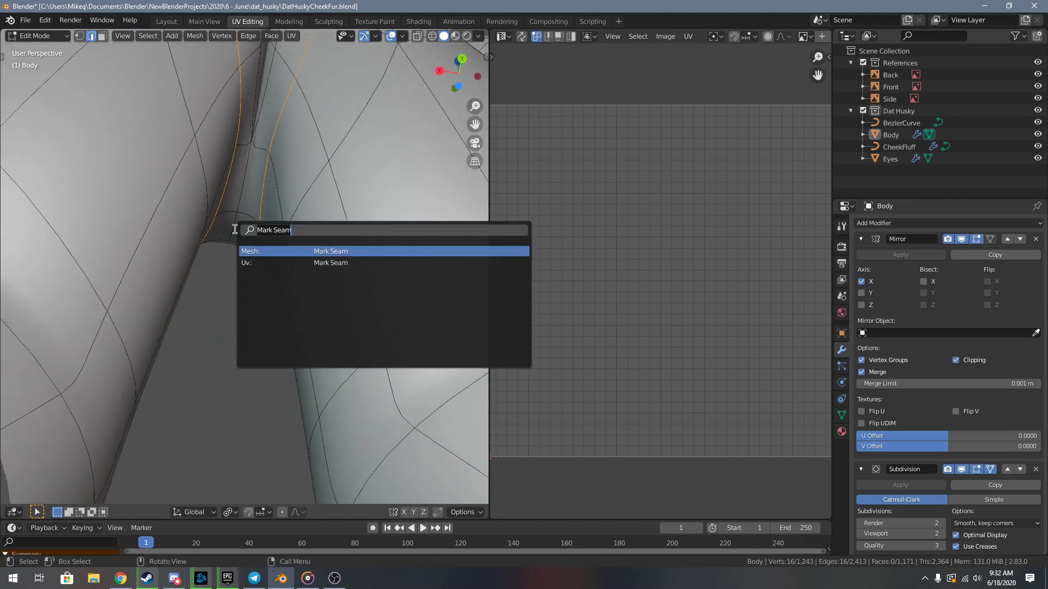
key("Return")
key("F3")
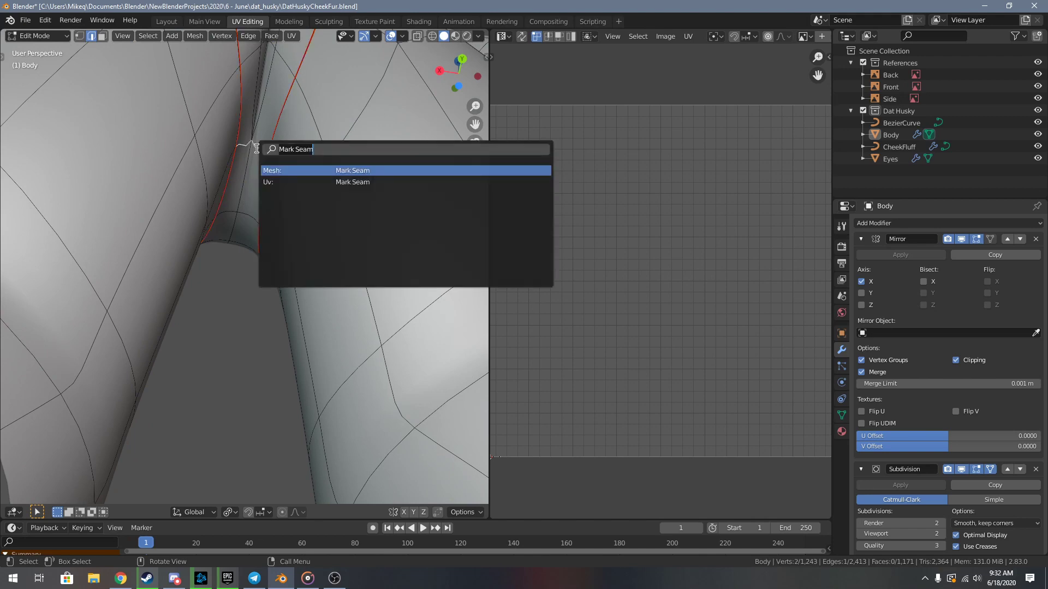
key("Return")
key("alt+a")
- Move the inner-thigh edges near the leg seam to even out their spacing, using smooth proportional editing for the last move
middle_click_drag(257, 148, 272, 285)
key("g")
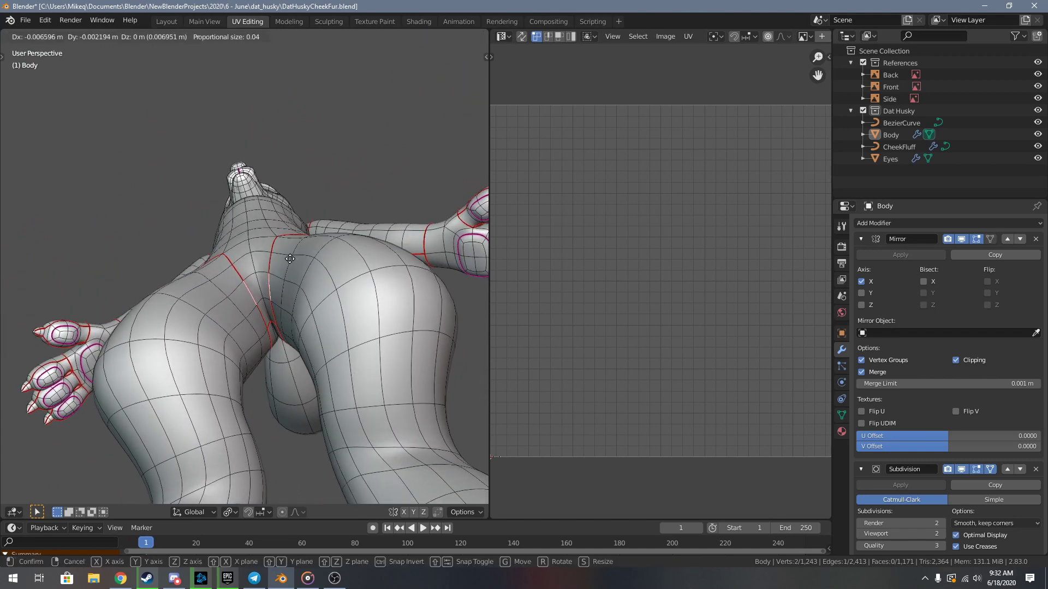
left_click(285, 253)
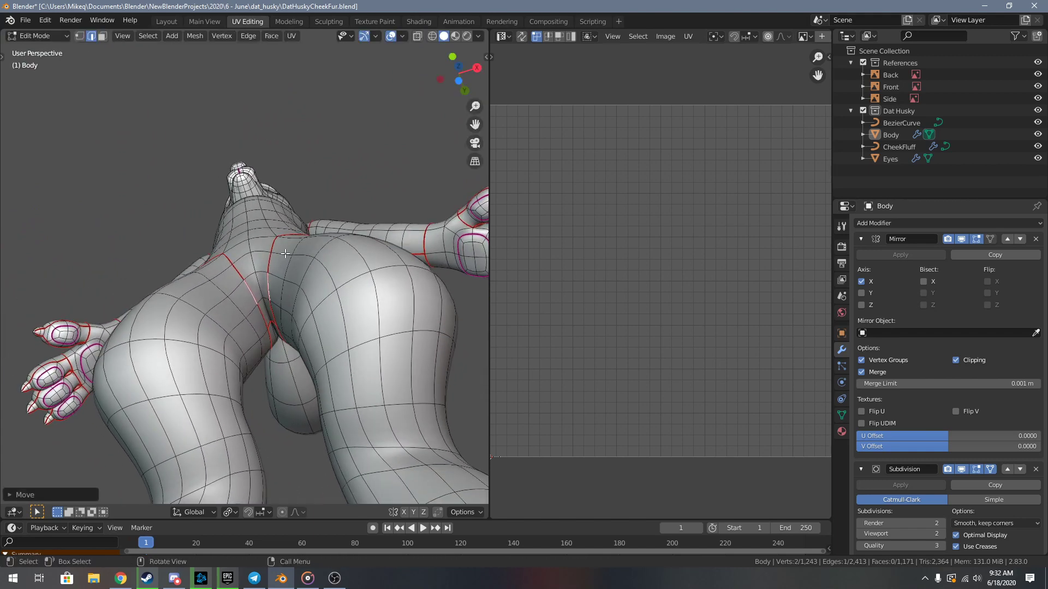
middle_click_drag(272, 252, 290, 290)
key("g")
left_click(226, 254)
left_click(277, 263)
key("g")
left_click(253, 263)
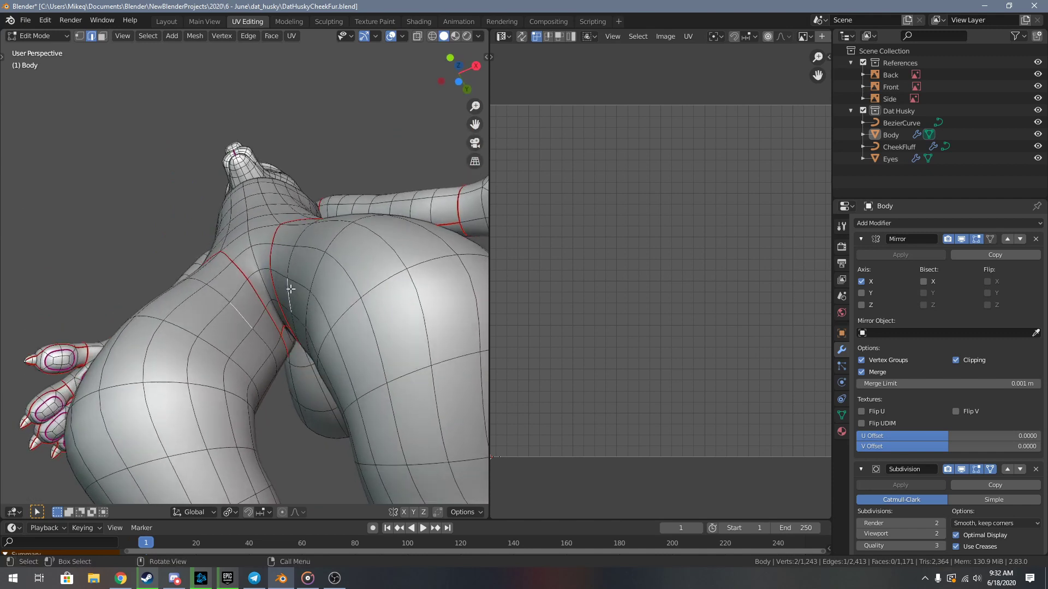
key("g")
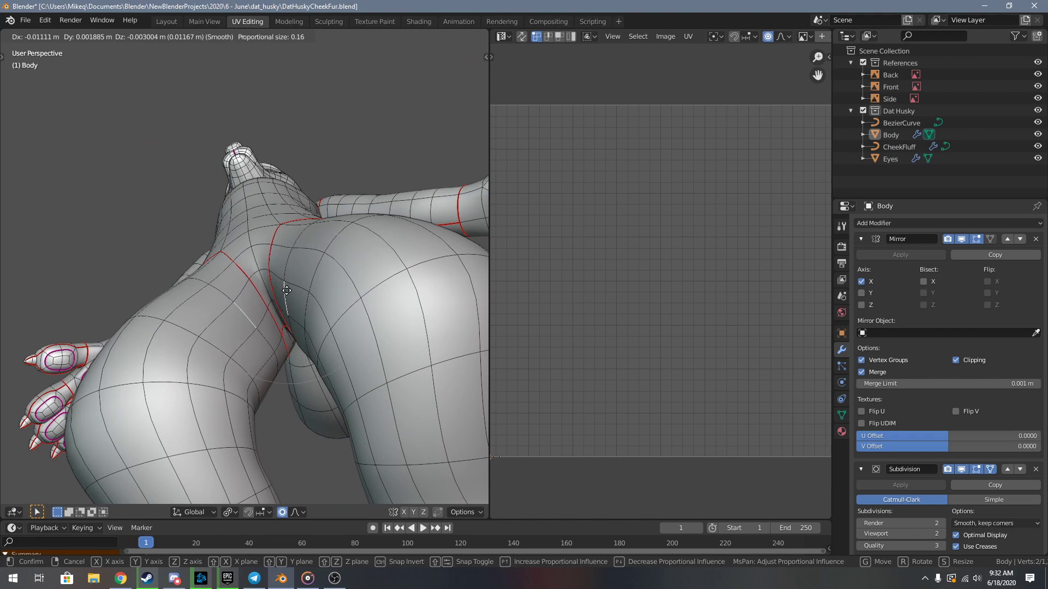
left_click(286, 290)
- Reposition a vertex near the front hip seam in vertex select mode and check the shape outside Edit Mode
middle_click_drag(286, 290, 268, 337)
key("1")
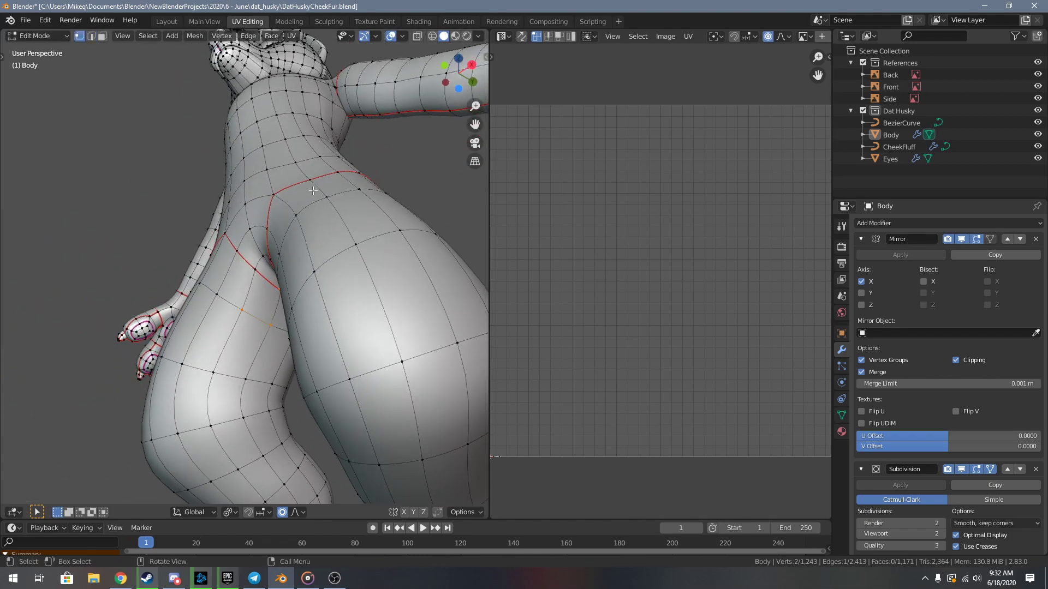
left_click(315, 202)
middle_click_drag(315, 202, 287, 305)
key("g")
left_click(308, 194)
key("Tab")
key("Tab")
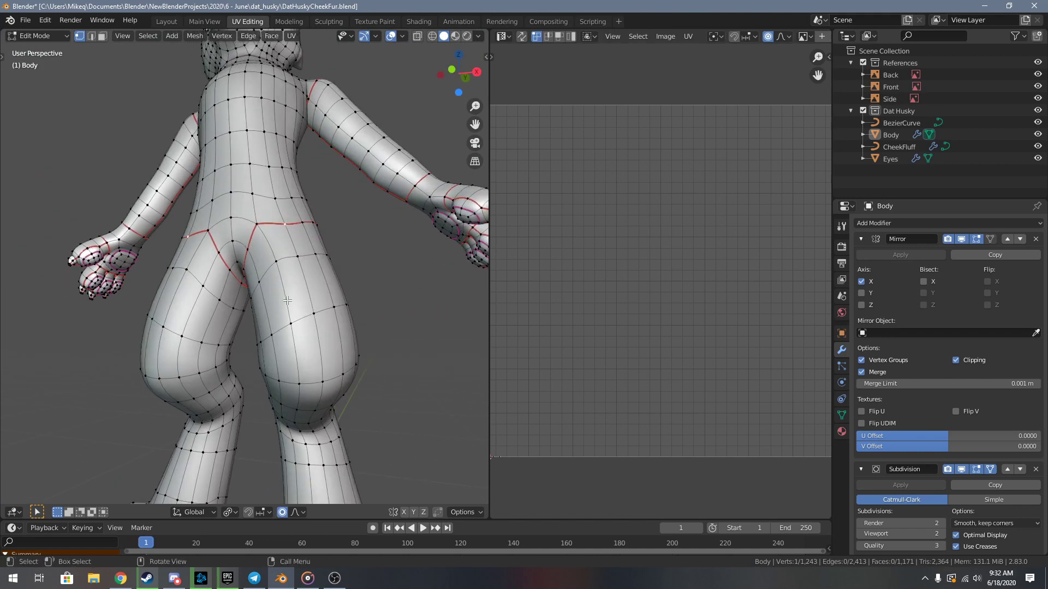
- Mark the edge loop around the neck, just below the head, as a UV seam in edge select mode
middle_click_drag(291, 301, 330, 343)
middle_click_drag(330, 219, 297, 406, "shift")
middle_click_drag(355, 240, 262, 306)
key("2")
scroll(287, 224, "up", 5)
middle_click_drag(284, 226, 279, 349, "shift")
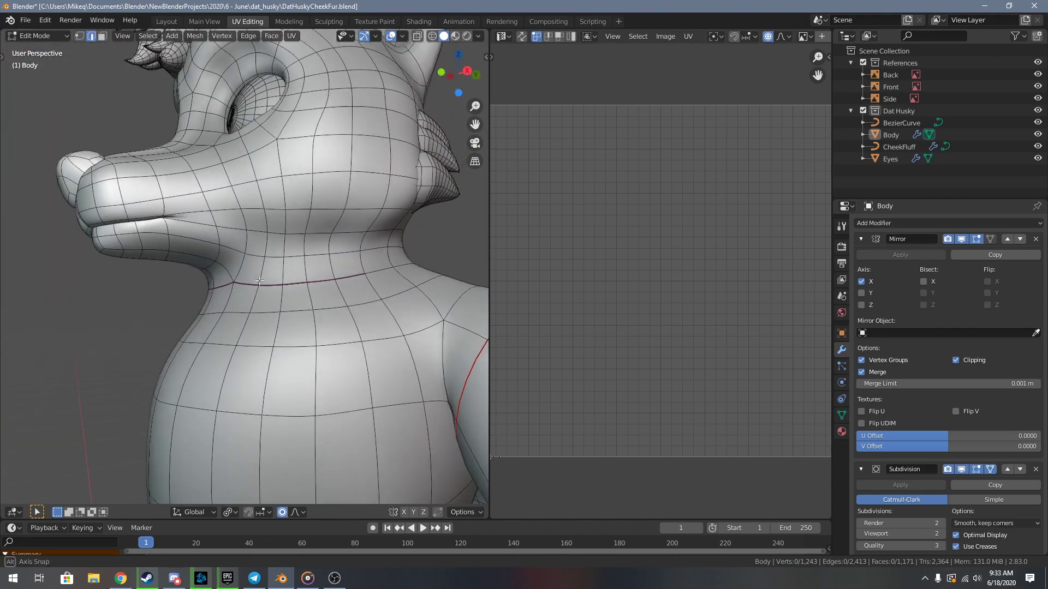
middle_click_drag(219, 284, 285, 280)
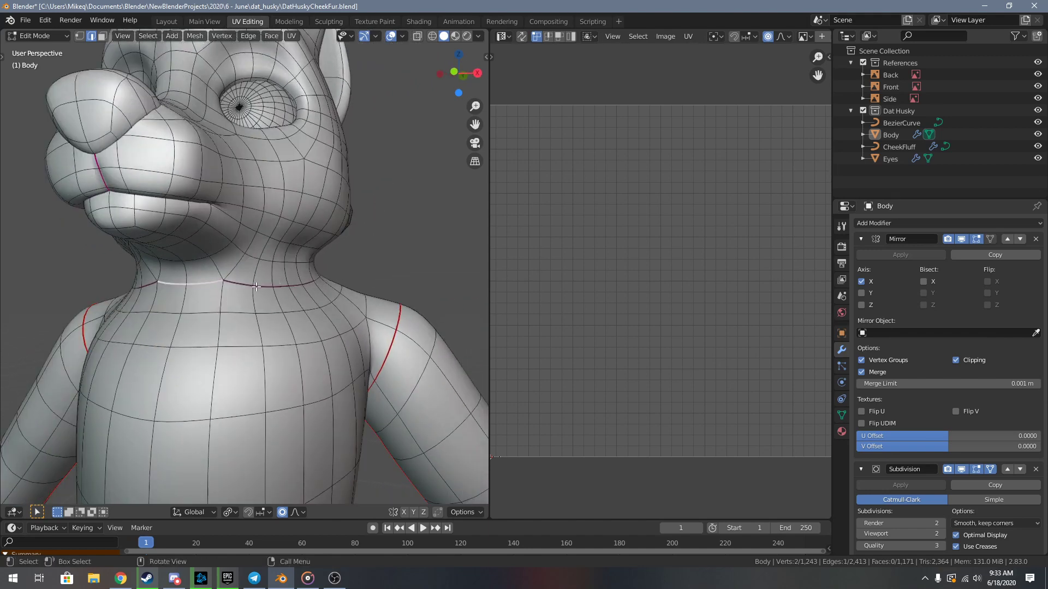
middle_click_drag(415, 274, 263, 293)
key("F3")
key("Return")
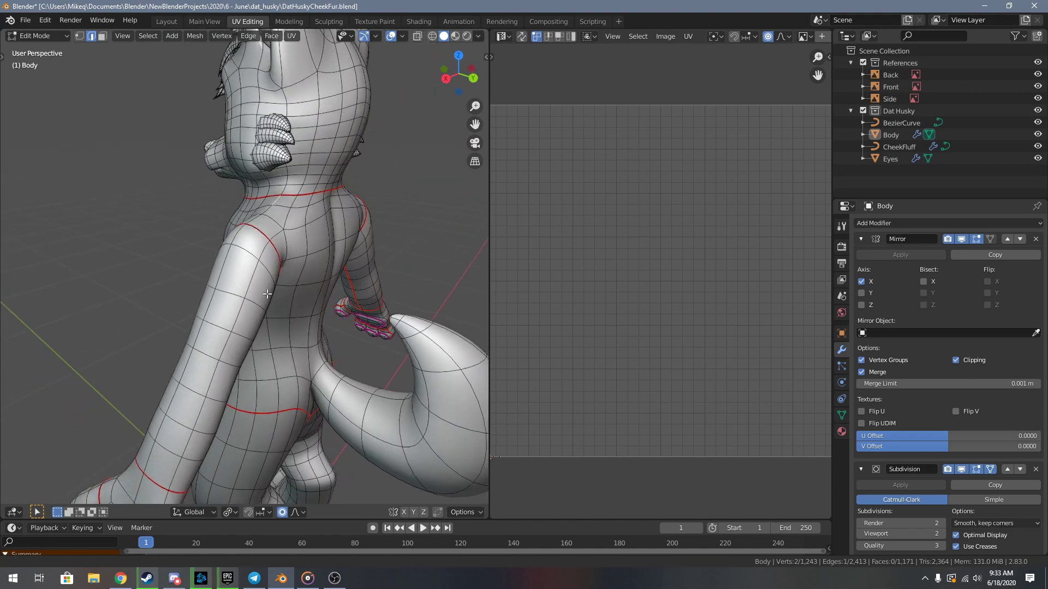
- Mark the shoulder edges connecting the neck seam to the seam around the top of the arm as a UV seam
middle_click_drag(265, 208, 290, 252)
scroll(291, 251, "up", 4)
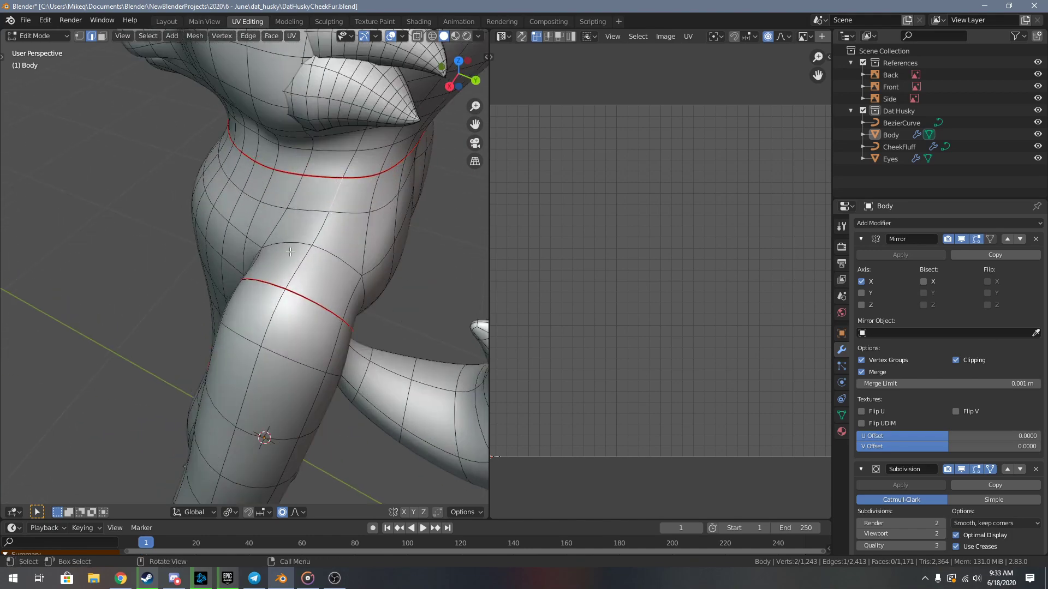
left_click(296, 260, "shift")
key("F3")
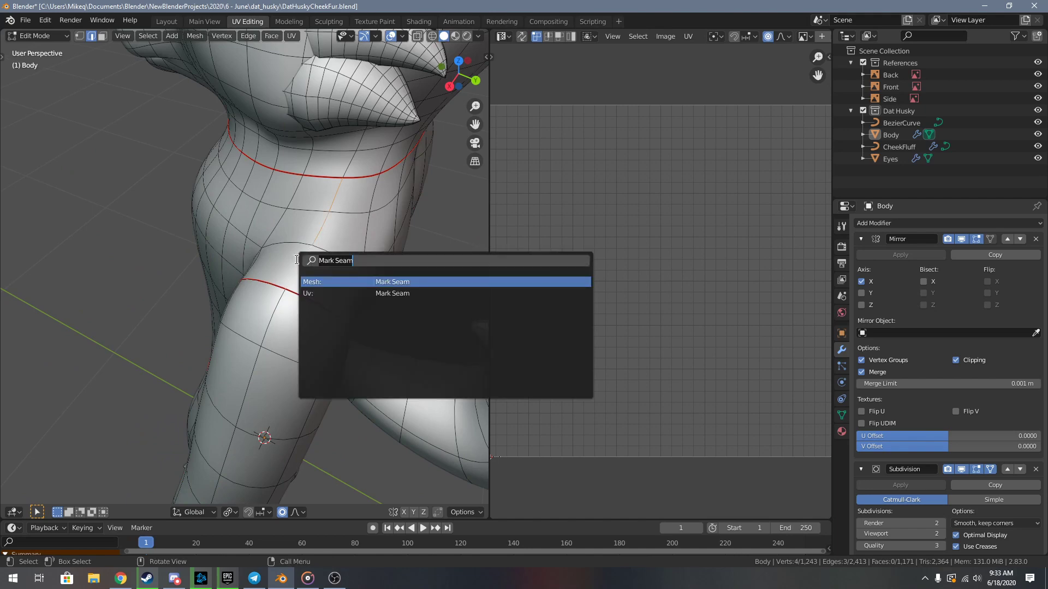
key("Return")
- Clear the selection and select the linked geometry of the upper body, delimited by Seam
scroll(217, 228, "down", 4)
middle_click_drag(215, 227, 319, 204)
middle_click_drag(255, 425, 265, 353, "shift")
key("alt+a")
key("Home")
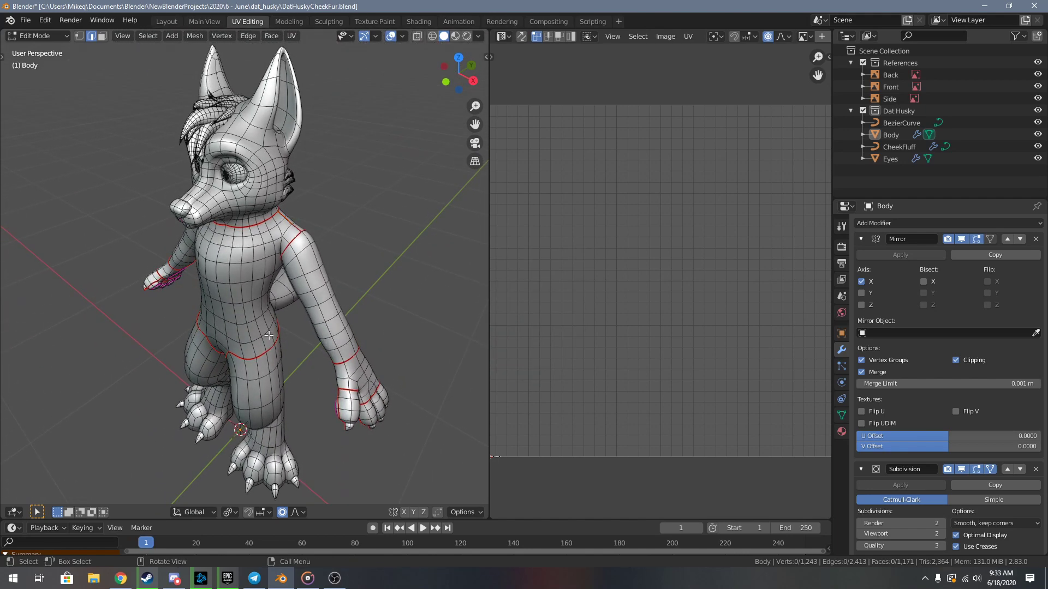
key("l")
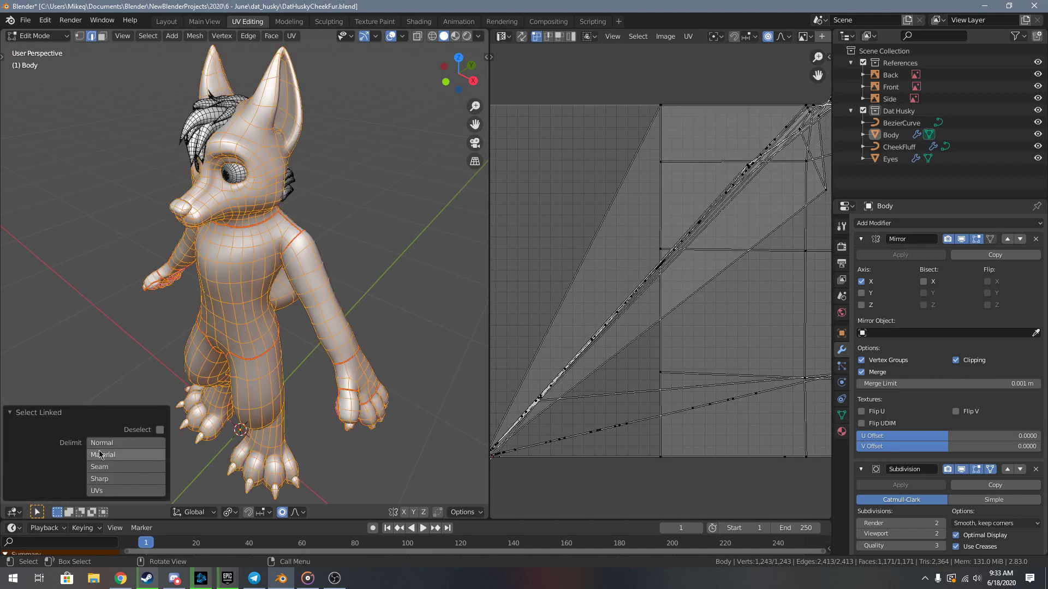
left_click(100, 467)
left_click(100, 411)
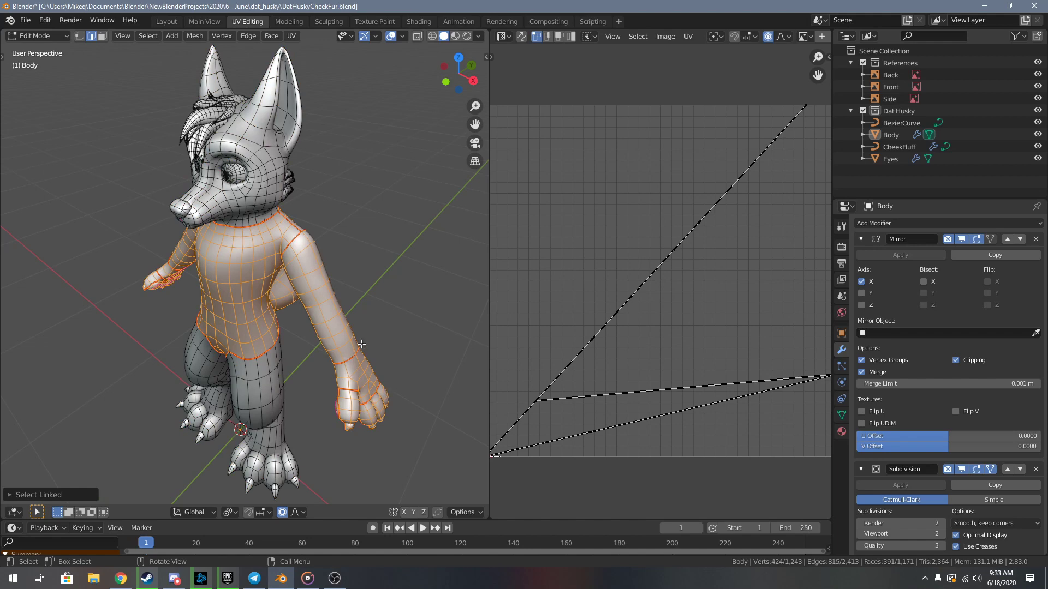
- Clear the selection and mark the edges over the top of the tail's base as a UV seam
middle_click_drag(367, 338, 221, 333)
key("alt+a")
middle_click_drag(254, 365, 262, 330)
scroll(262, 331, "up", 4)
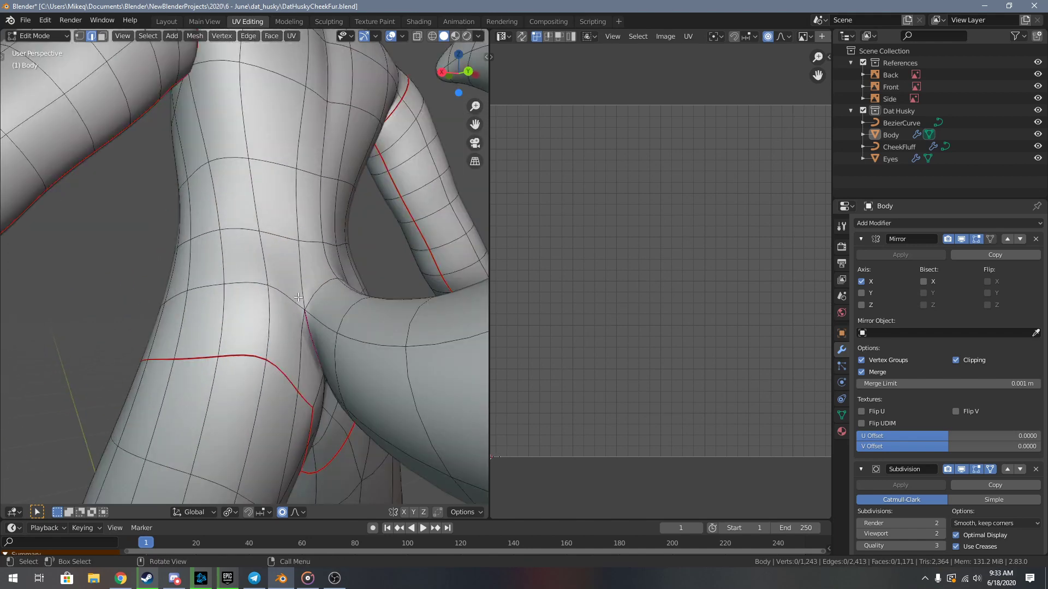
left_click(315, 295)
middle_click_drag(316, 295, 293, 258)
key("ctrl+z")
left_click(319, 282, "shift")
middle_click_drag(282, 212, 288, 297)
key("F3")
key("Return")
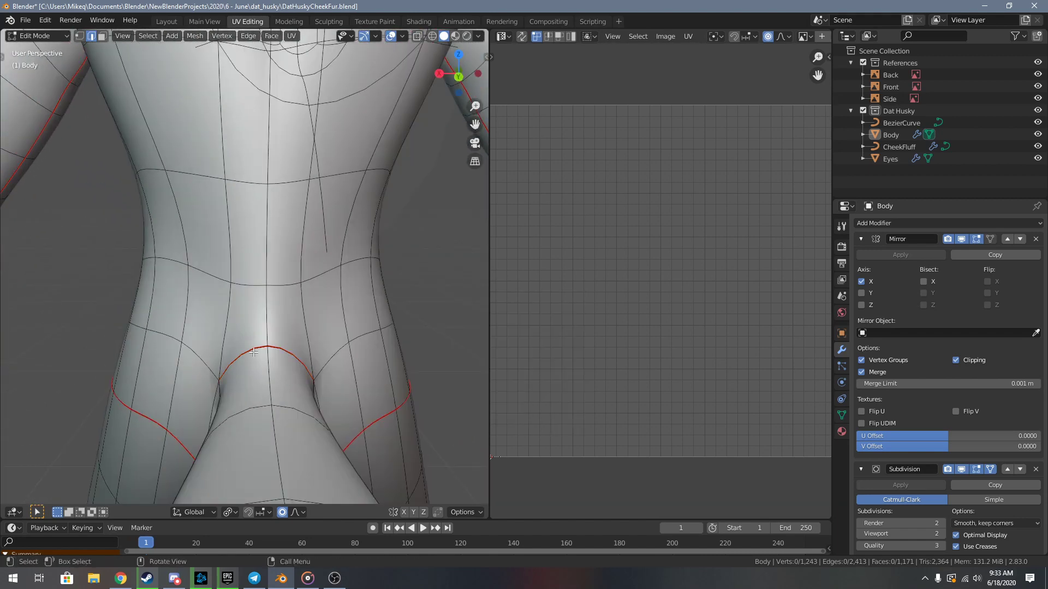
- Select the seam-bounded parts of the torso, tail, arm, hand and fingers and unwrap them
middle_click_drag(254, 353, 290, 365)
key("l")
key("l")
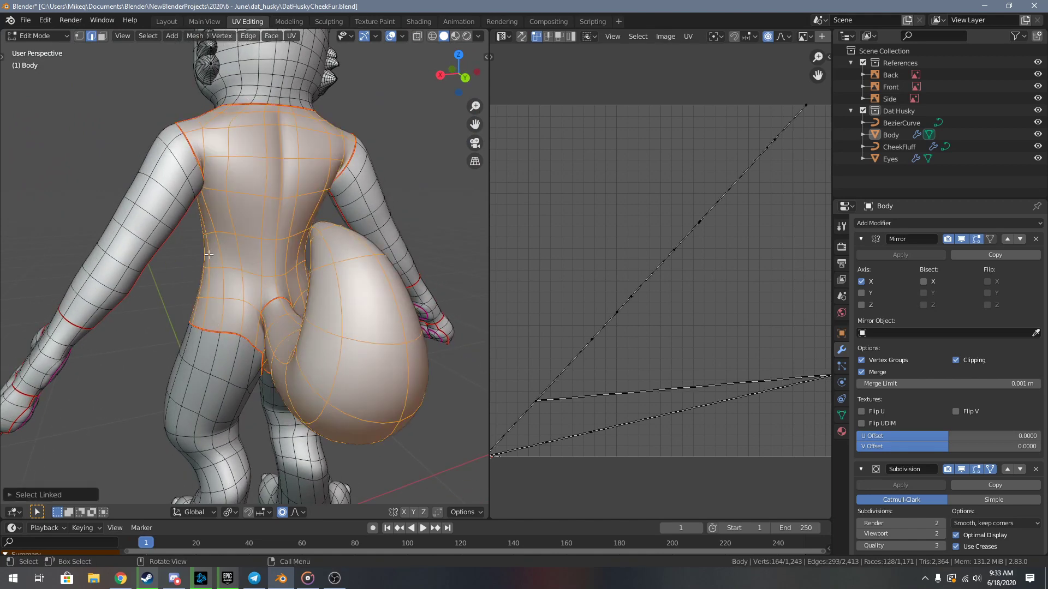
middle_click_drag(209, 255, 377, 423)
key("l")
key("l")
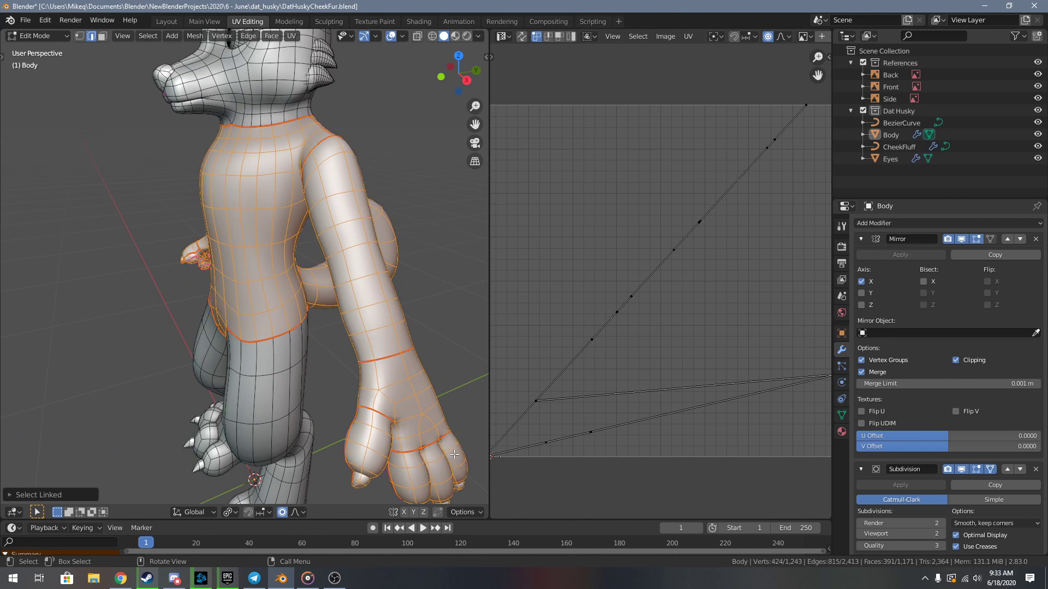
key("u")
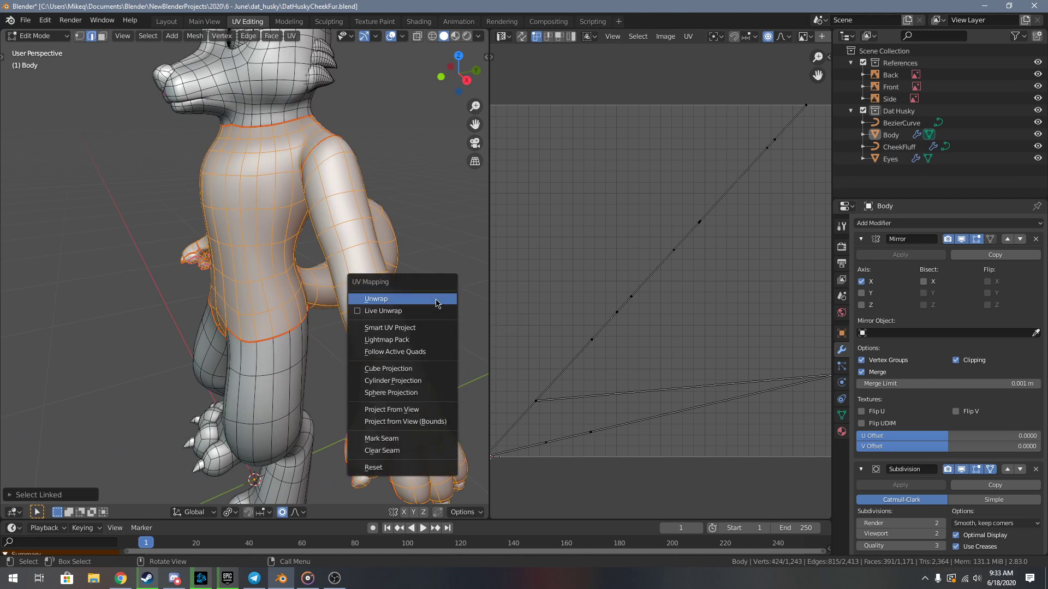
left_click(436, 303)
middle_click_drag(643, 320, 652, 325)
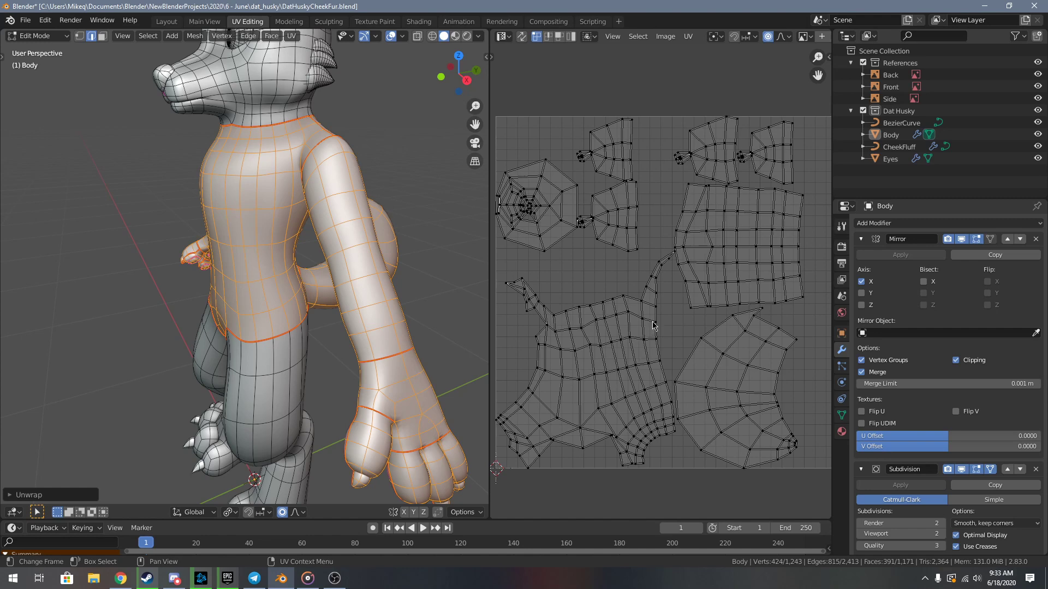
- Identify which part of the mesh the web-shaped UV island belongs to by hiding it and checking the hand
key("l")
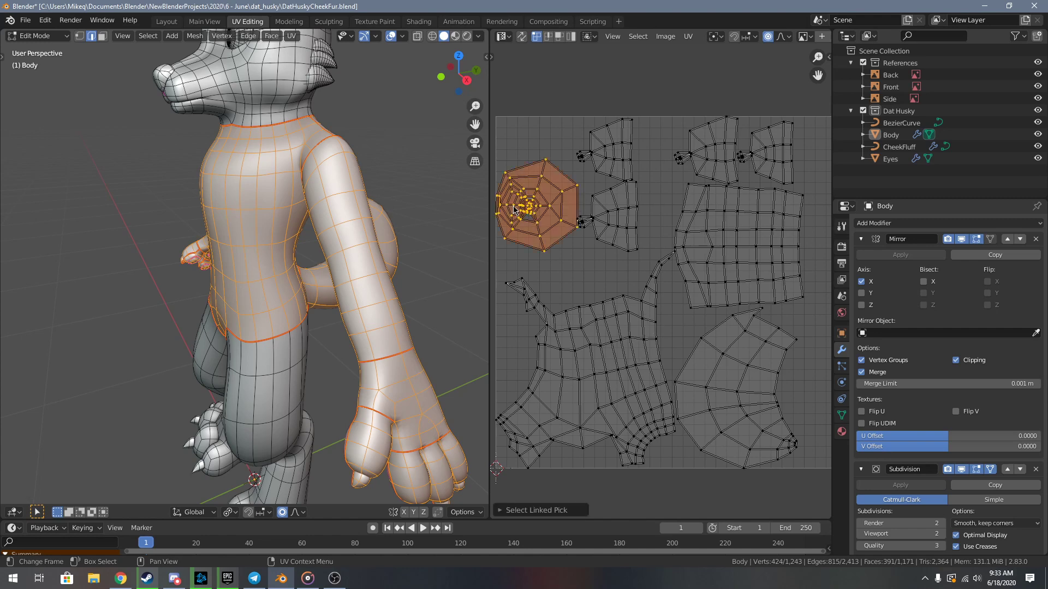
key("h")
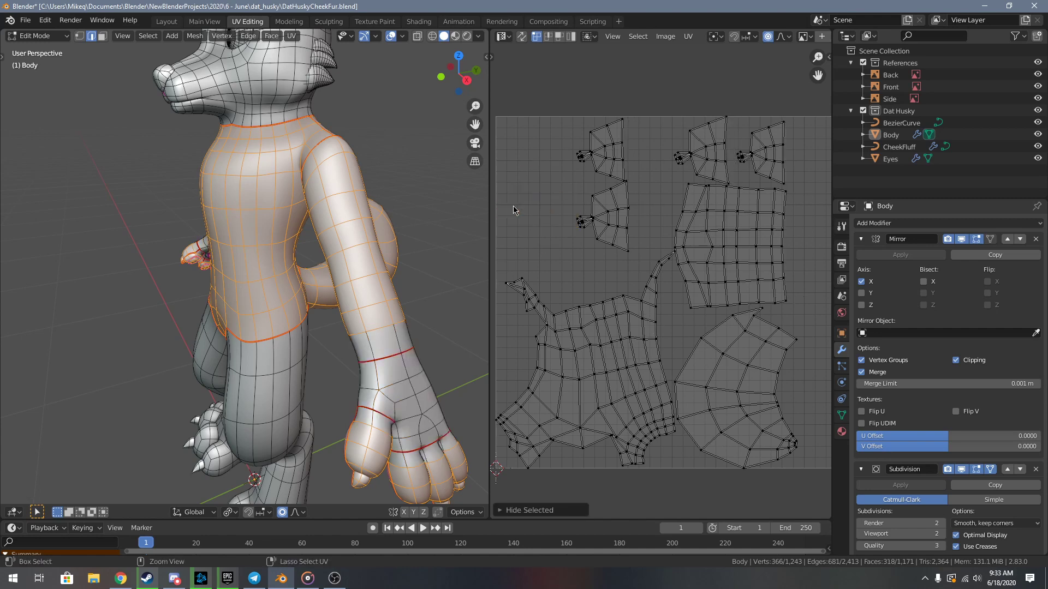
middle_click_drag(351, 346, 290, 330)
scroll(283, 357, "up", 3)
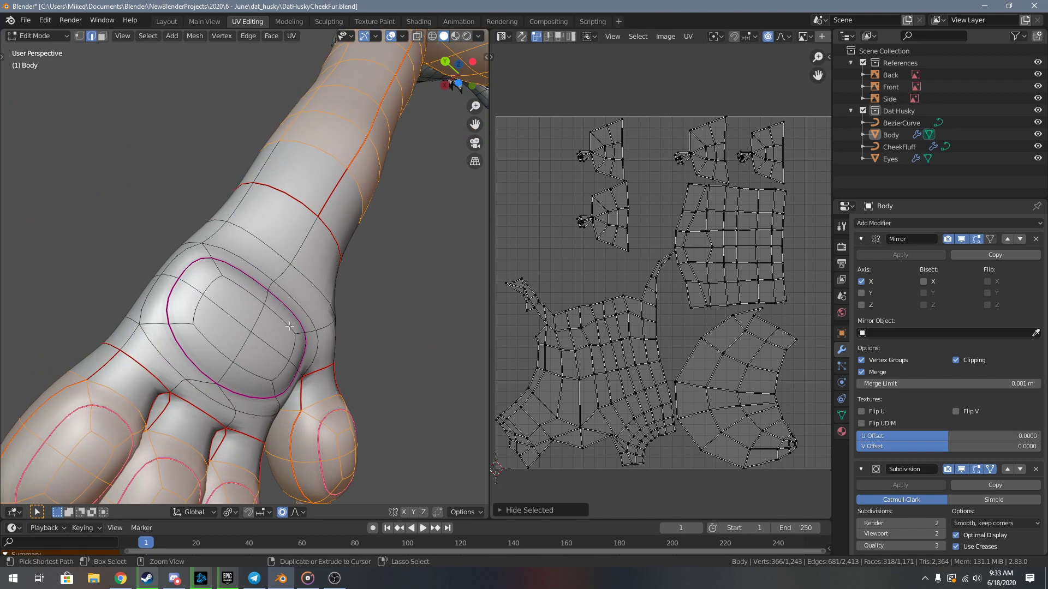
key("3")
key("l")
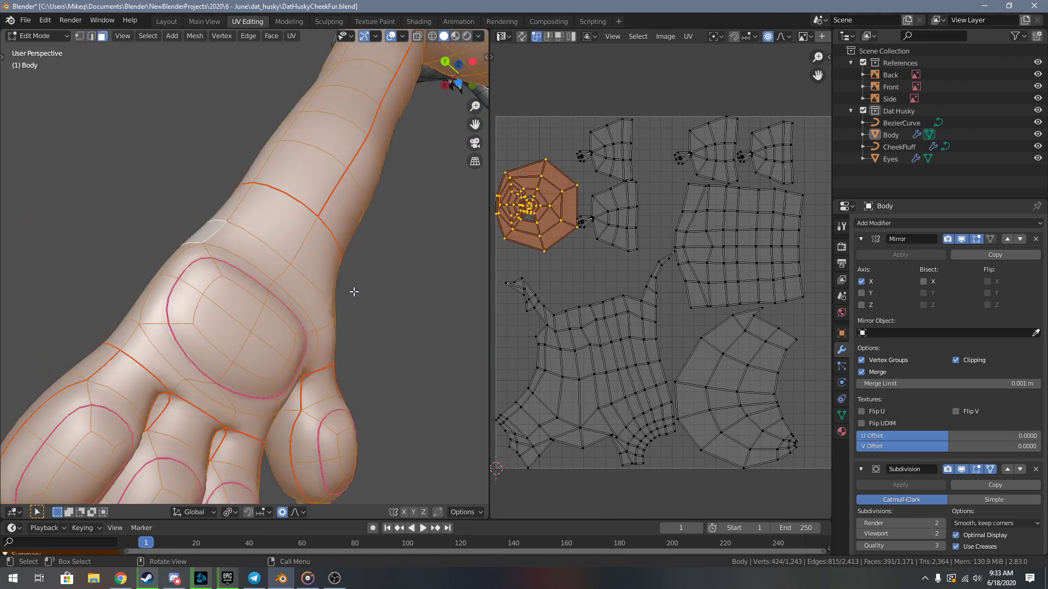
- Mark the edges along the side of the hand between the thumb's base seam and the index finger's seam as a UV seam
key("2")
middle_click_drag(354, 292, 323, 346)
scroll(323, 346, "up", 2)
left_click(285, 376)
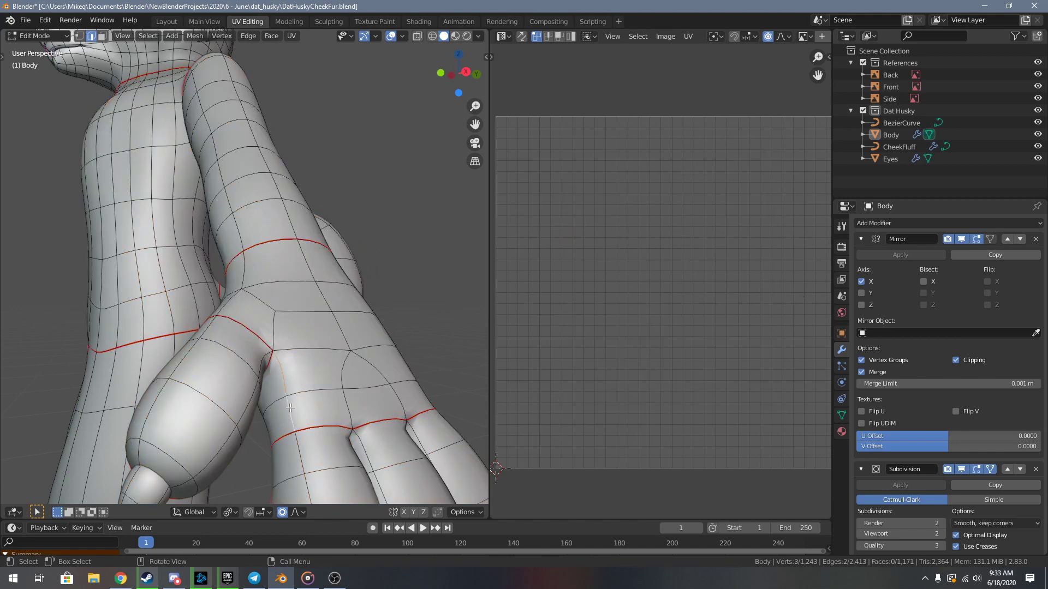
key("F3")
type("Mark Seam")
key("Return")
- Mark the edges running from the wrist seam down to the thumb's base seam as a UV seam
middle_click_drag(291, 410, 411, 267)
middle_click_drag(264, 293, 257, 299)
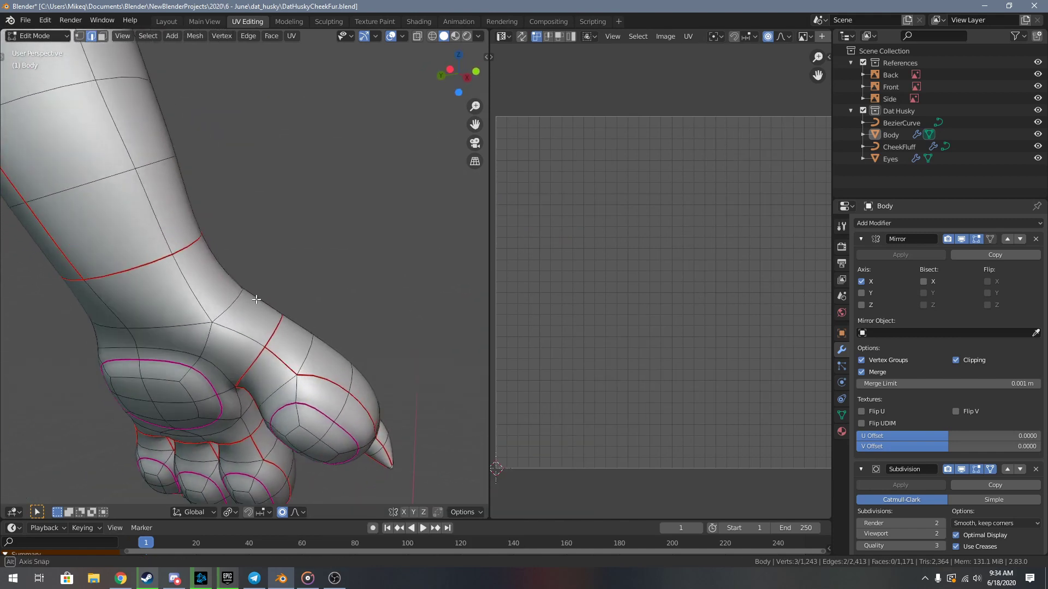
left_click(207, 295, "shift")
key("F3")
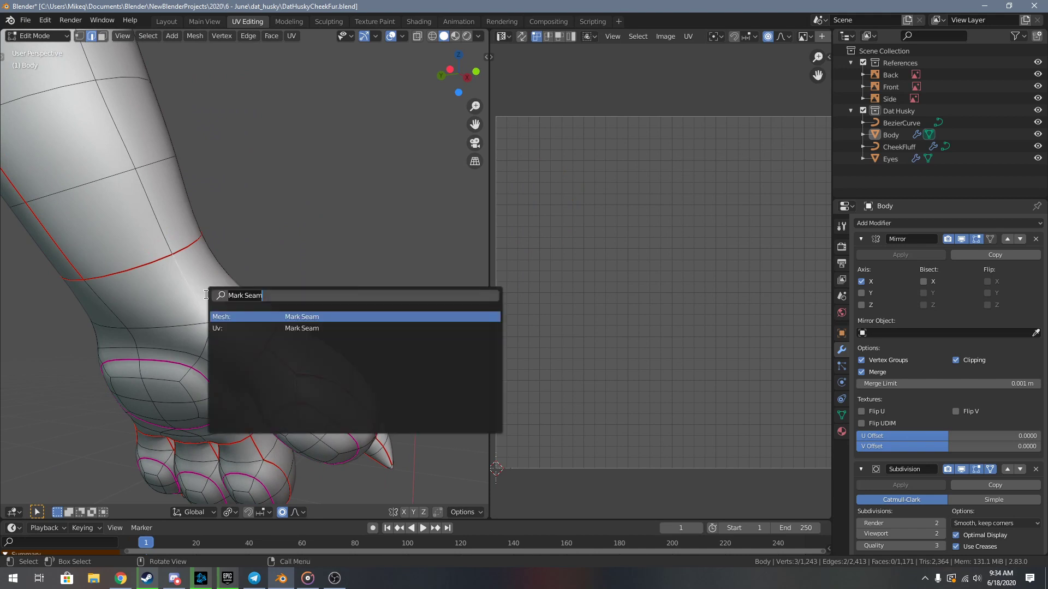
key("Return")
middle_click_drag(205, 295, 160, 312)
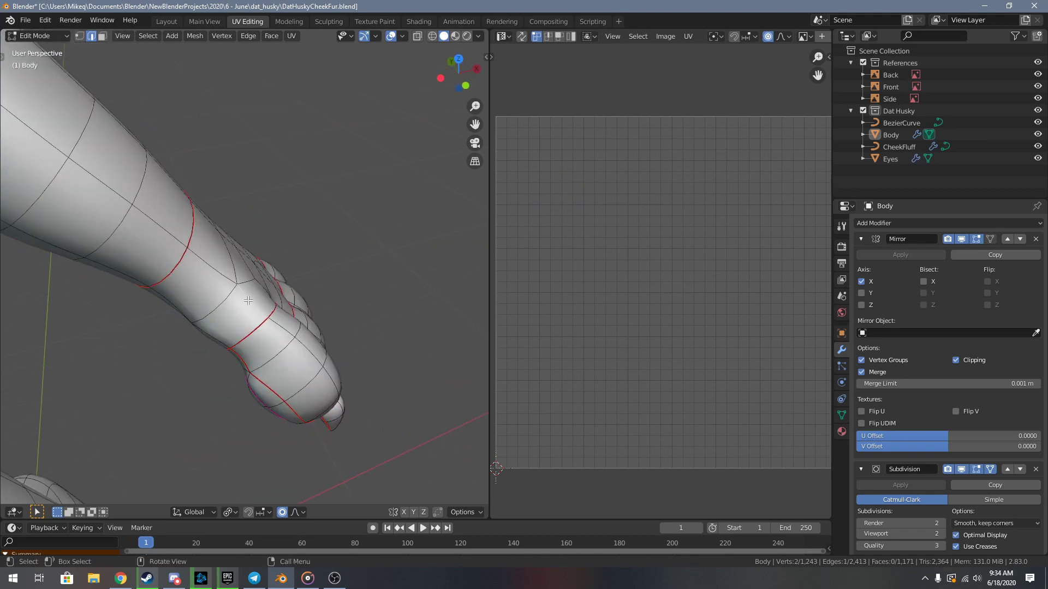
left_click(224, 275, "shift")
- Select the seam-bounded arm, hand, thumb, fingers, torso and tail again and unwrap them with the updated hand seams
scroll(233, 310, "down", 5)
middle_click_drag(233, 309, 162, 288)
key("l")
key("l")
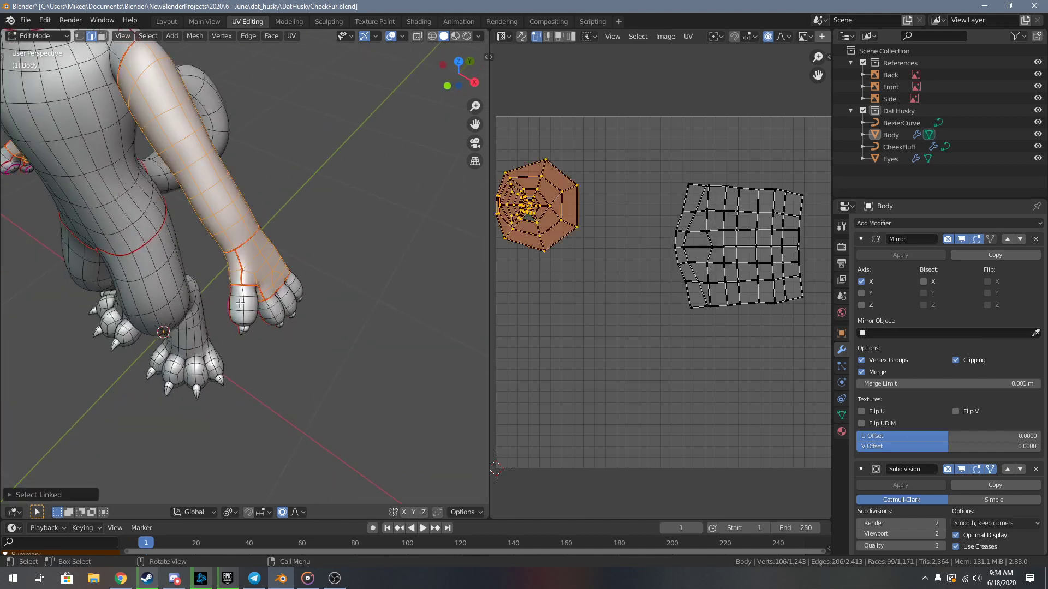
key("l")
key("l")
key("l")
key("l")
key("l")
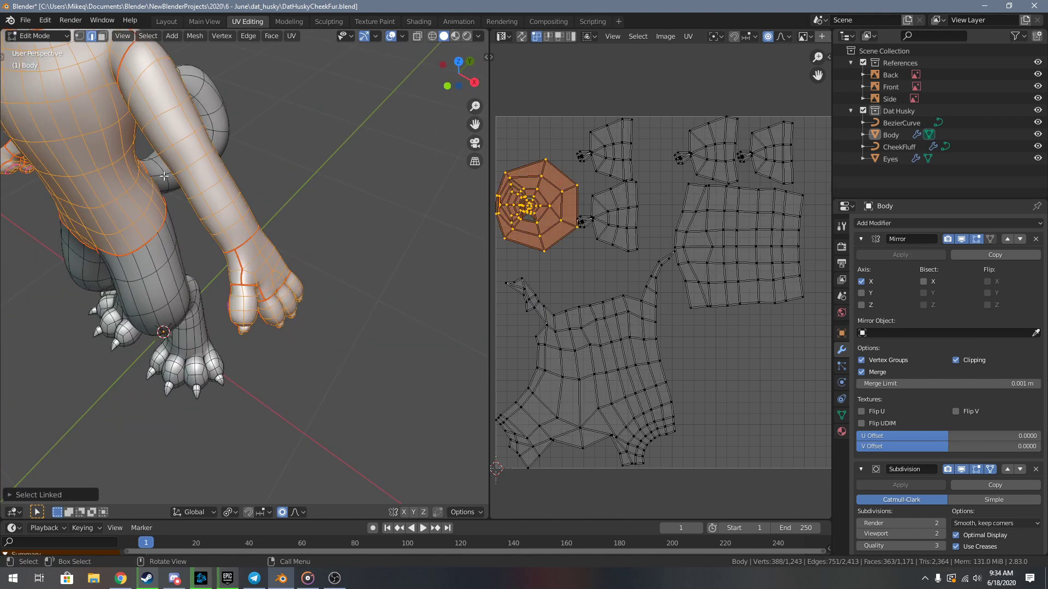
key("l")
key("u")
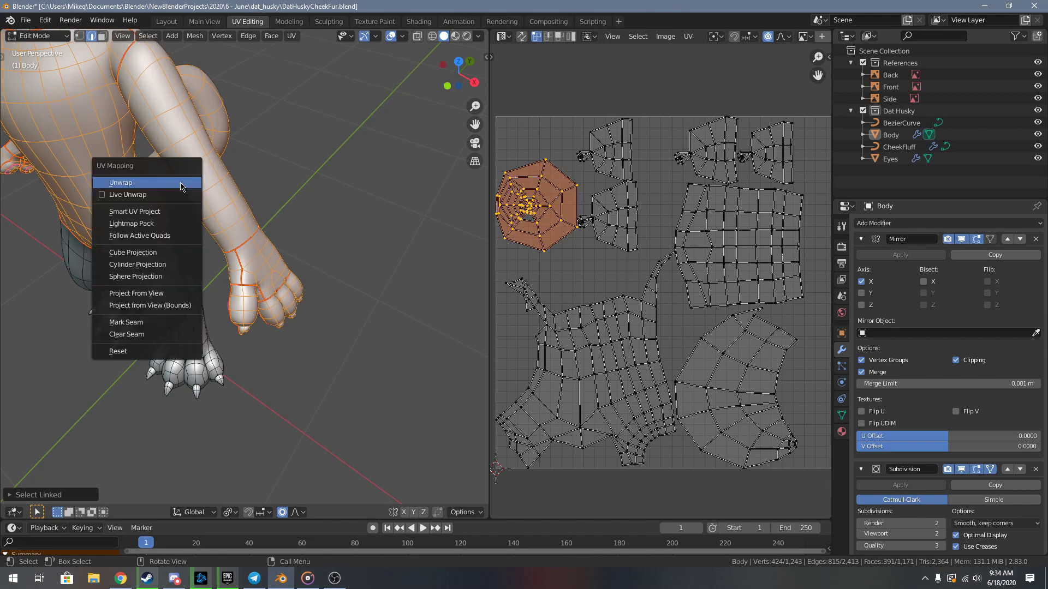
left_click(181, 183)
left_click(590, 295)
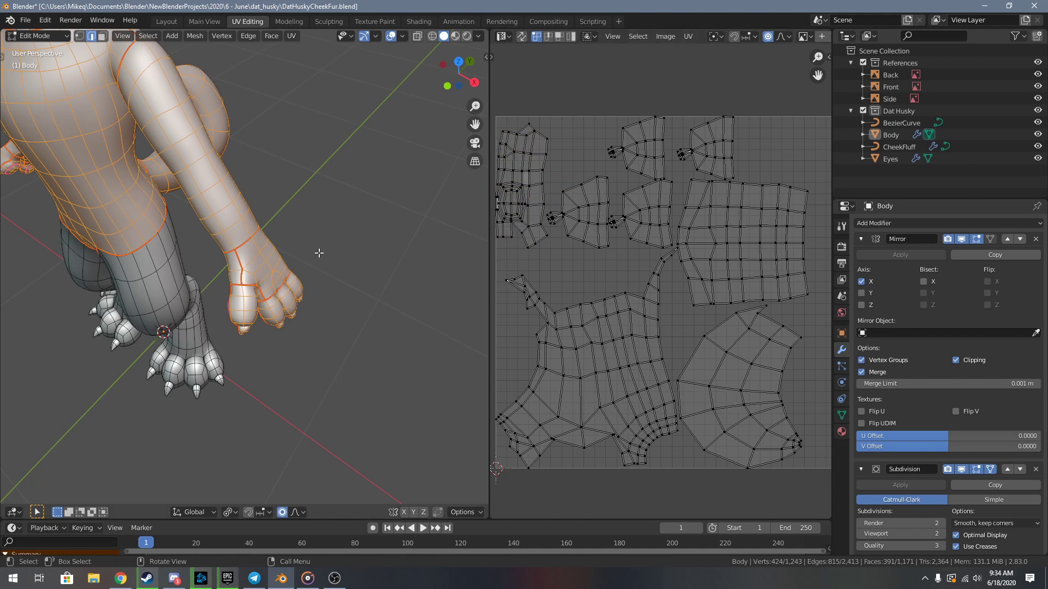
- Examine the tail and upper body, then the head against the reference image in the front orthographic view
middle_click_drag(354, 265, 221, 310)
middle_click_drag(290, 297, 309, 281)
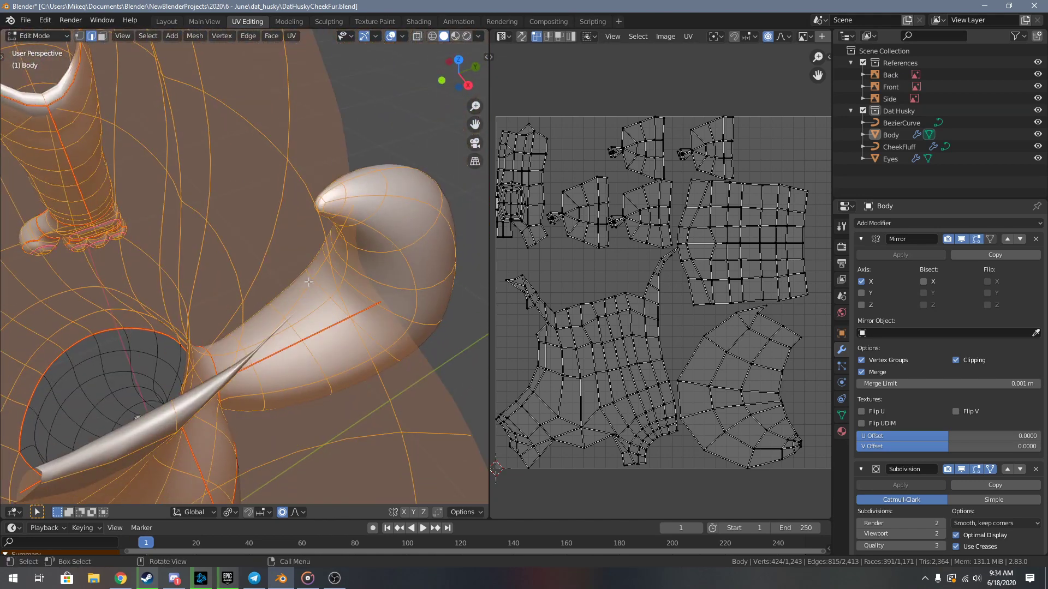
scroll(311, 279, "down", 10)
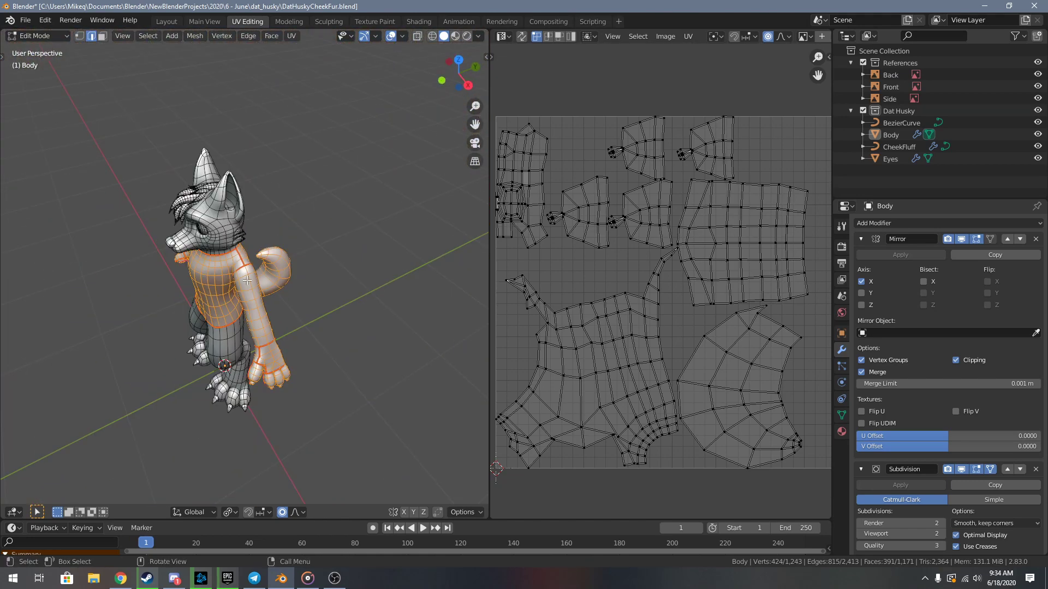
middle_click_drag(213, 285, 273, 415)
scroll(249, 252, "up", 4)
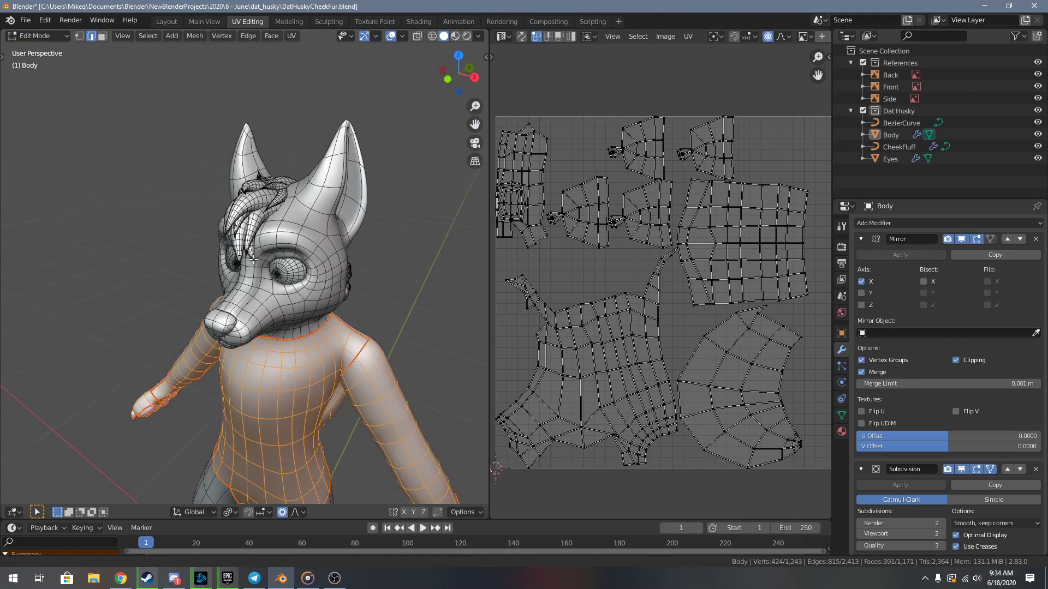
scroll(267, 327, "down", 4)
middle_click_drag(260, 261, 253, 244)
scroll(252, 243, "up", 6)
key("KP_1")
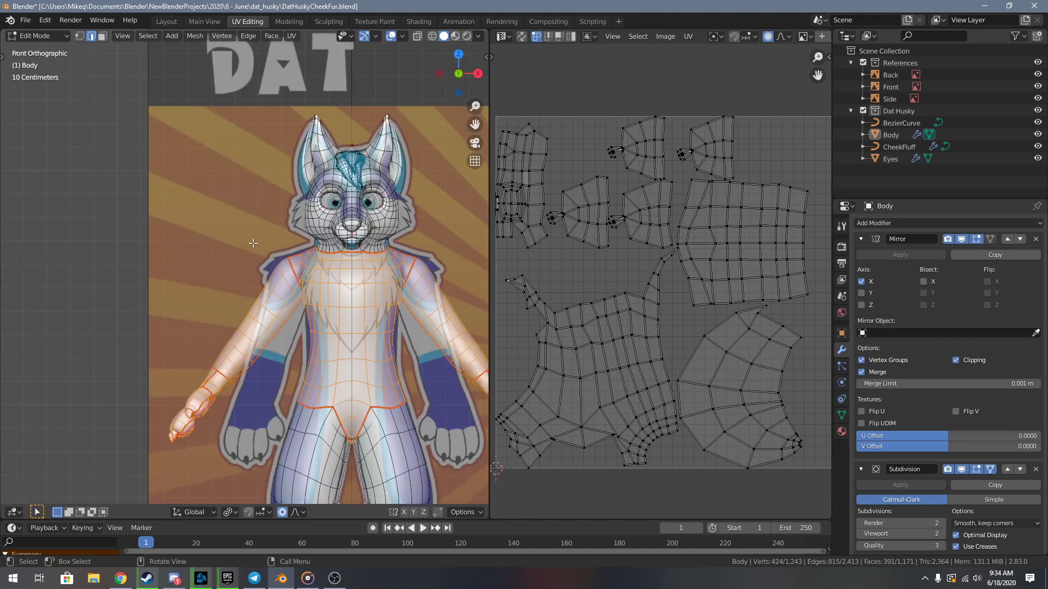
scroll(268, 341, "up", 6)
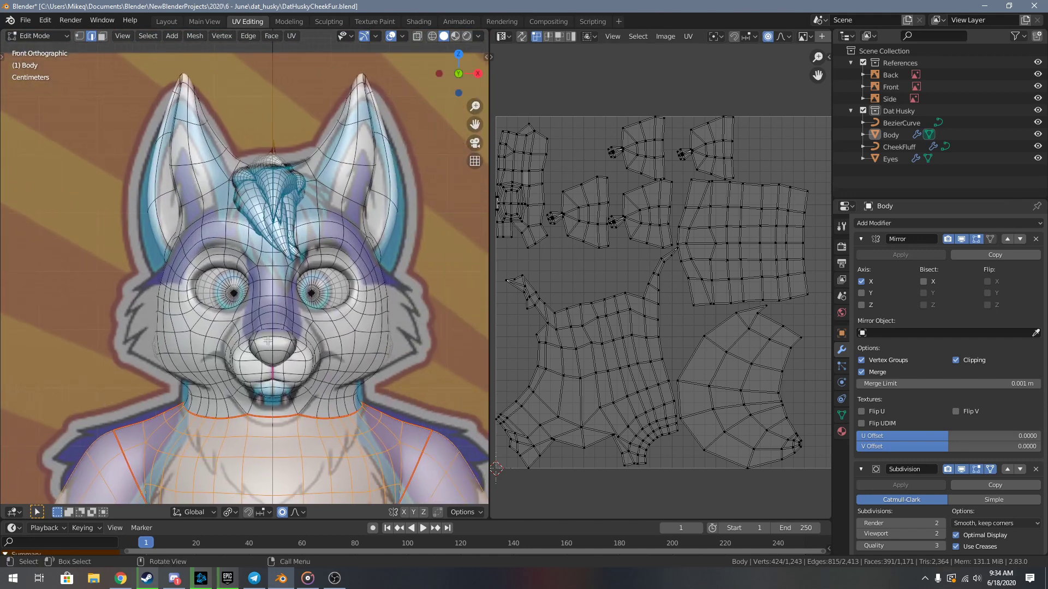
- Isolate the head by its linked selection, then mark the edge loop around the back of the nose as a UV seam
key("alt+a")
key("l")
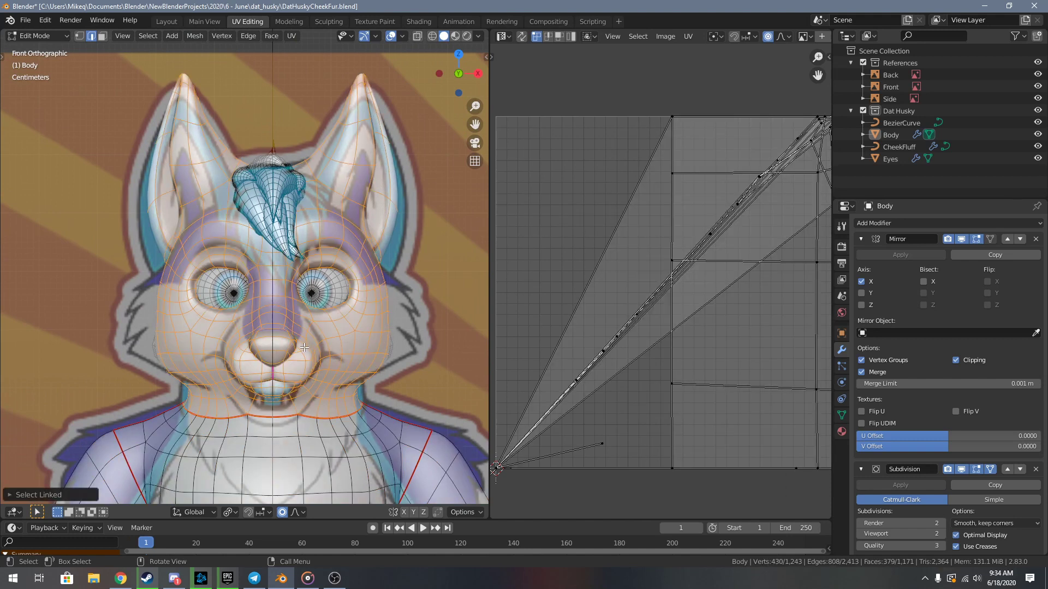
key("KP_Decimal")
middle_click_drag(305, 337, 221, 190)
key("2")
scroll(174, 284, "up", 3)
scroll(262, 218, "up", 4)
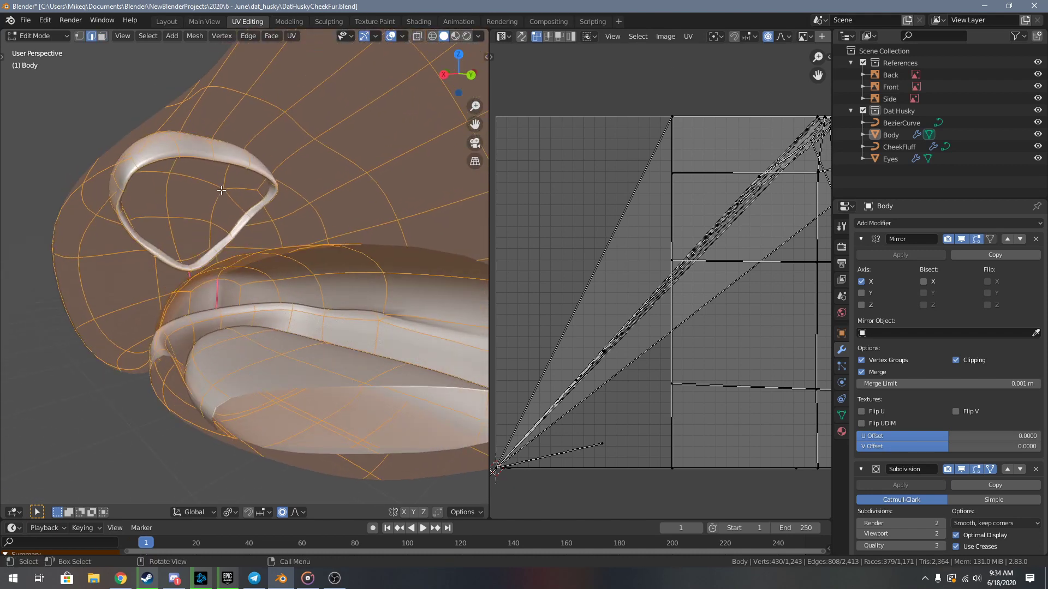
left_click(194, 155, "alt")
key("F3")
key("Return")
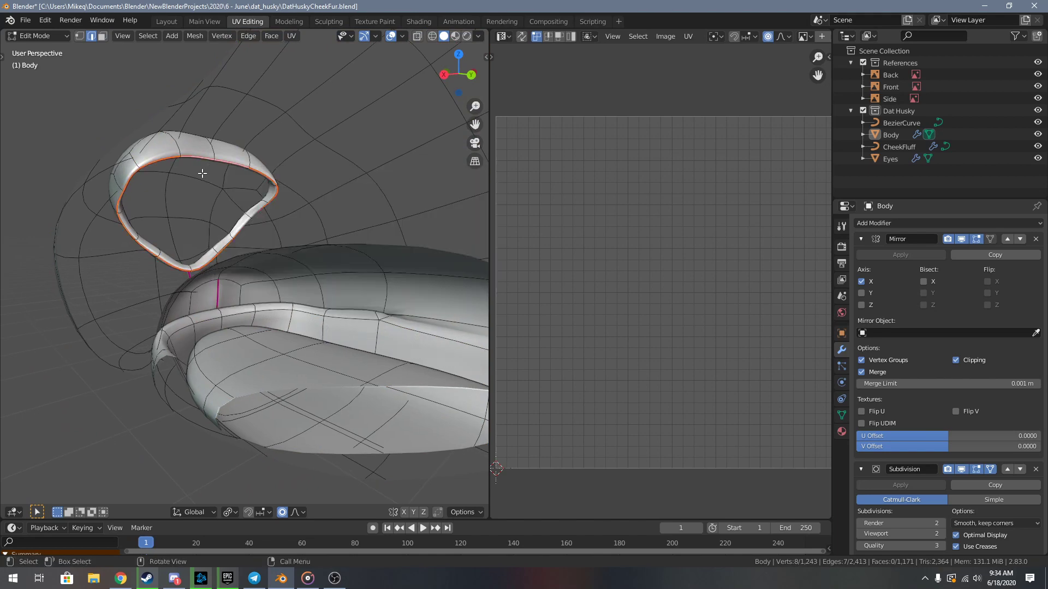
middle_click_drag(201, 172, 271, 317)
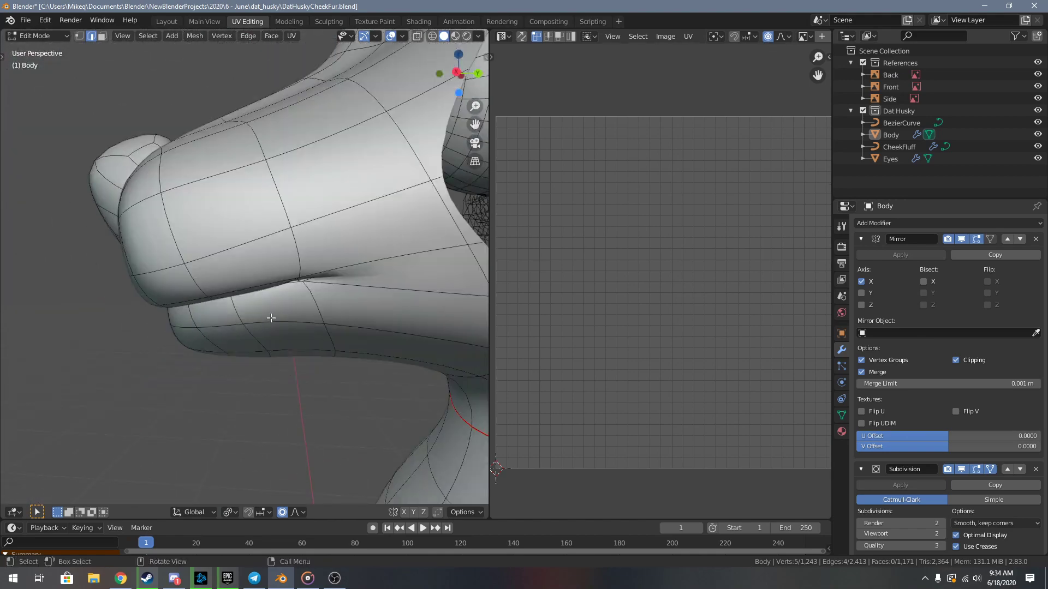
- Show the mesh in X-ray and open the 3D viewport's Clip Start value for editing
left_click(416, 37)
key("n")
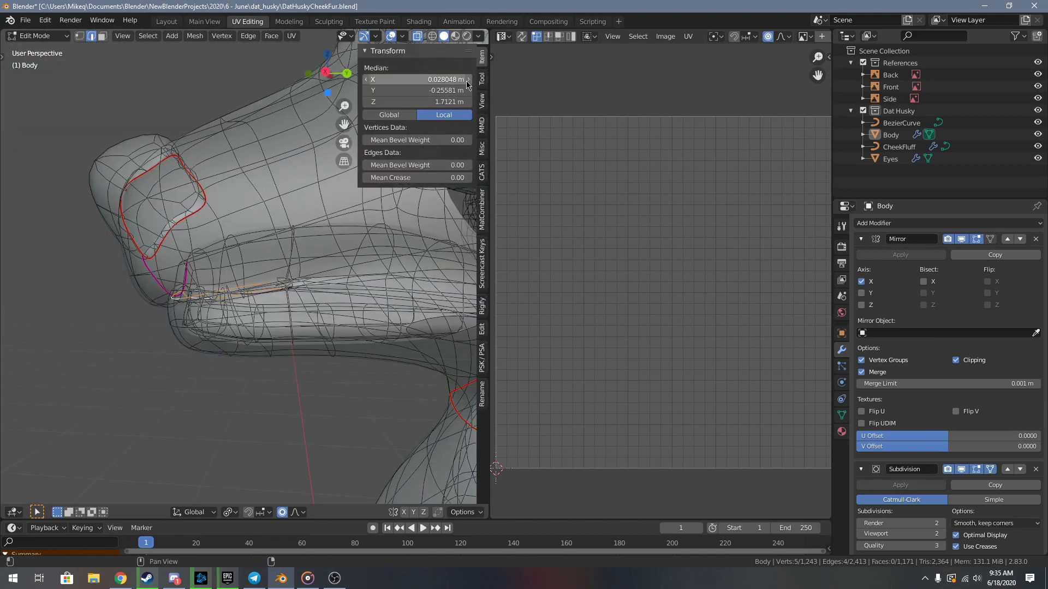
left_click(480, 102)
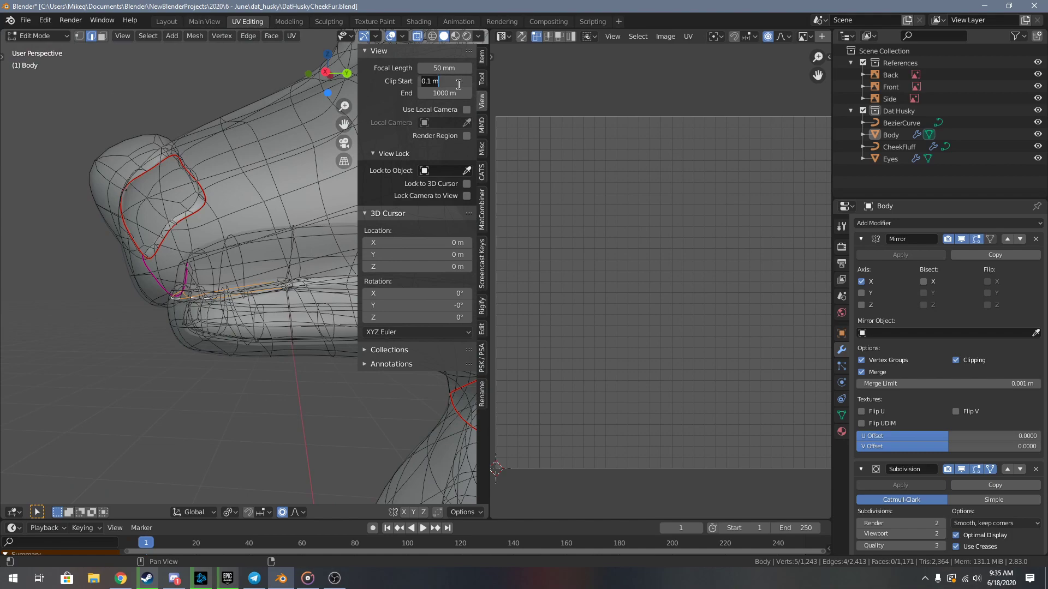
key("n")
- Mark the selected edge loop running along the inside of the lips as a UV seam and turn X-ray off
middle_click_drag(249, 309, 198, 339)
scroll(200, 341, "up", 2)
middle_click_drag(207, 375, 266, 295)
key("F3")
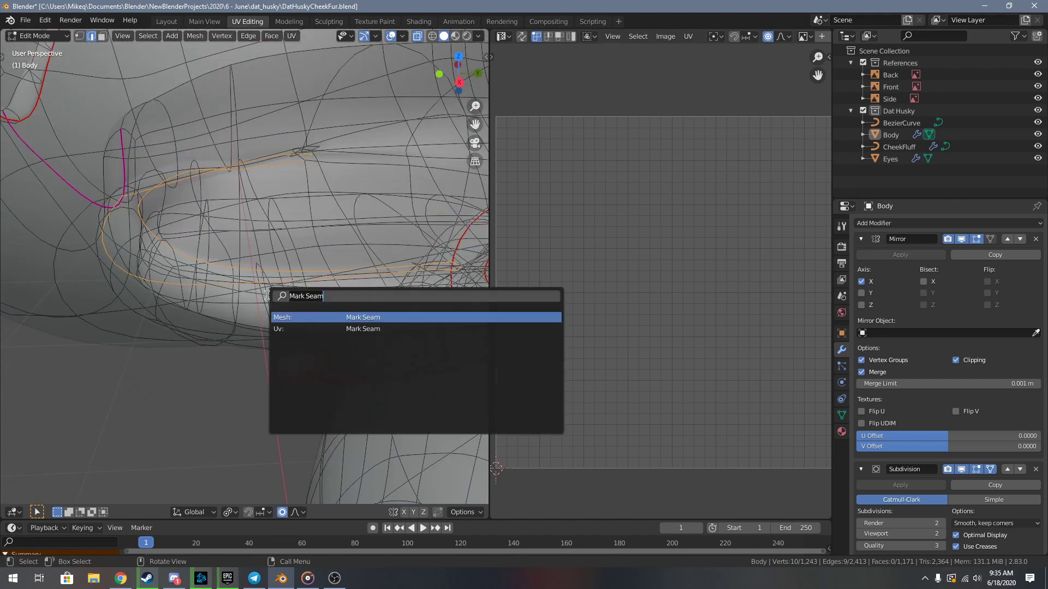
key("Return")
left_click(420, 36)
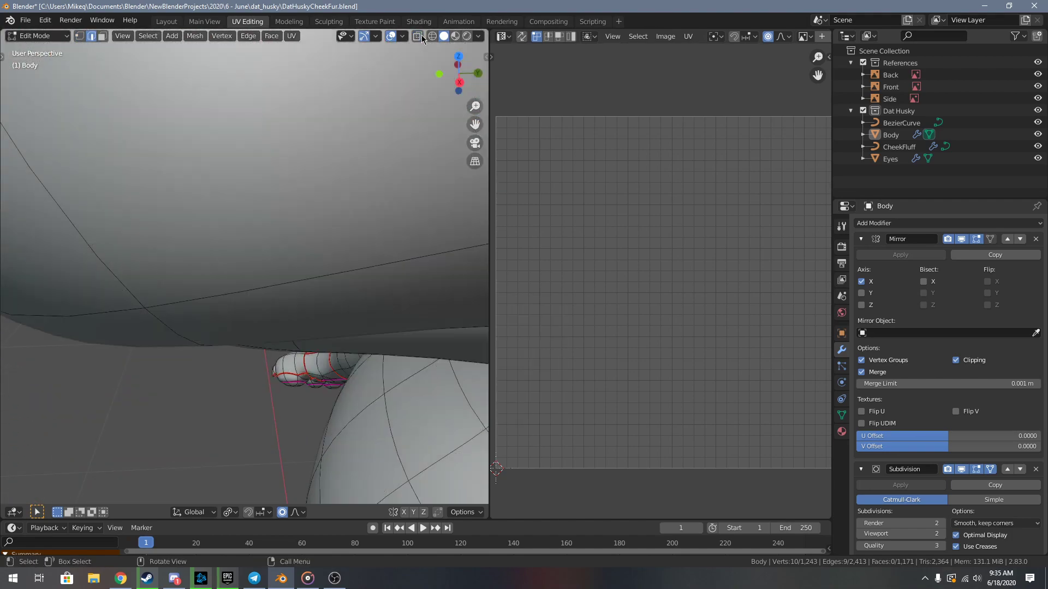
- Mark the edge loop around the base of the tongue, inside the mouth cavity, as a UV seam
middle_click_drag(314, 249, 260, 349)
scroll(270, 339, "up", 3)
scroll(246, 315, "down", 2)
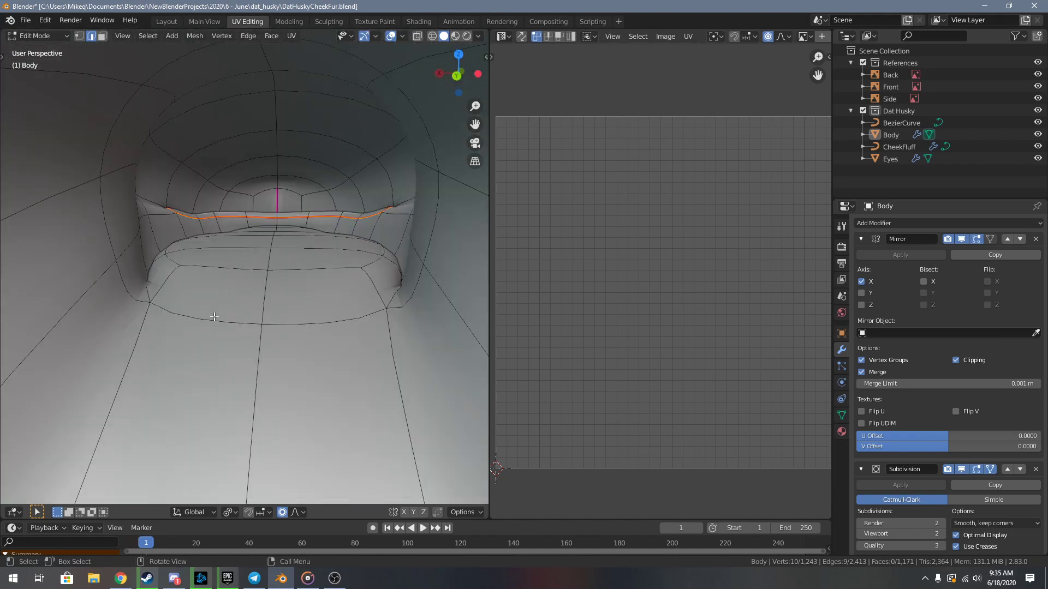
left_click(215, 318)
middle_click_drag(208, 328, 274, 250)
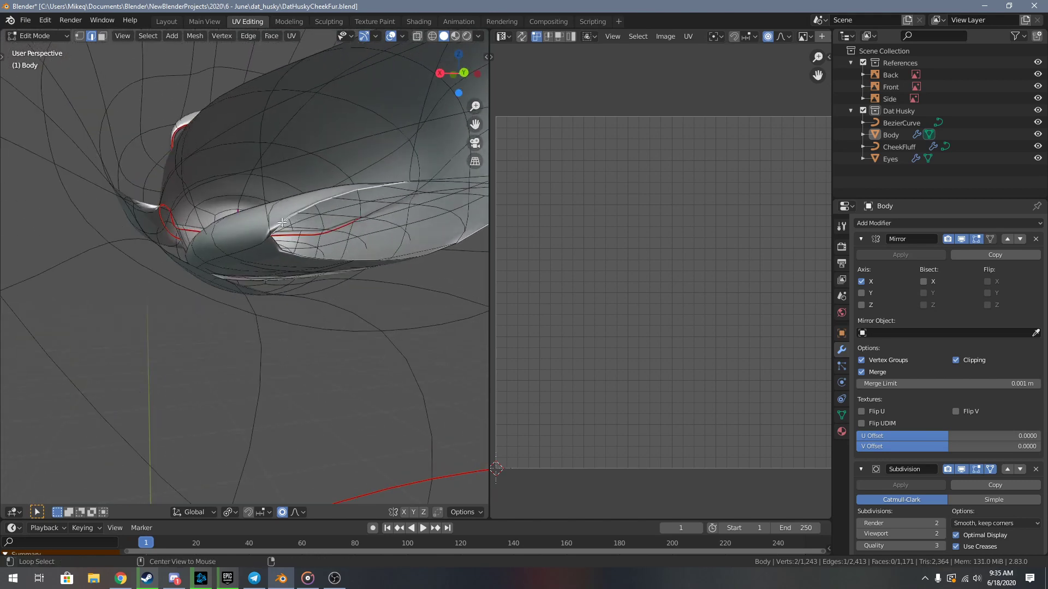
middle_click_drag(282, 254, 189, 300)
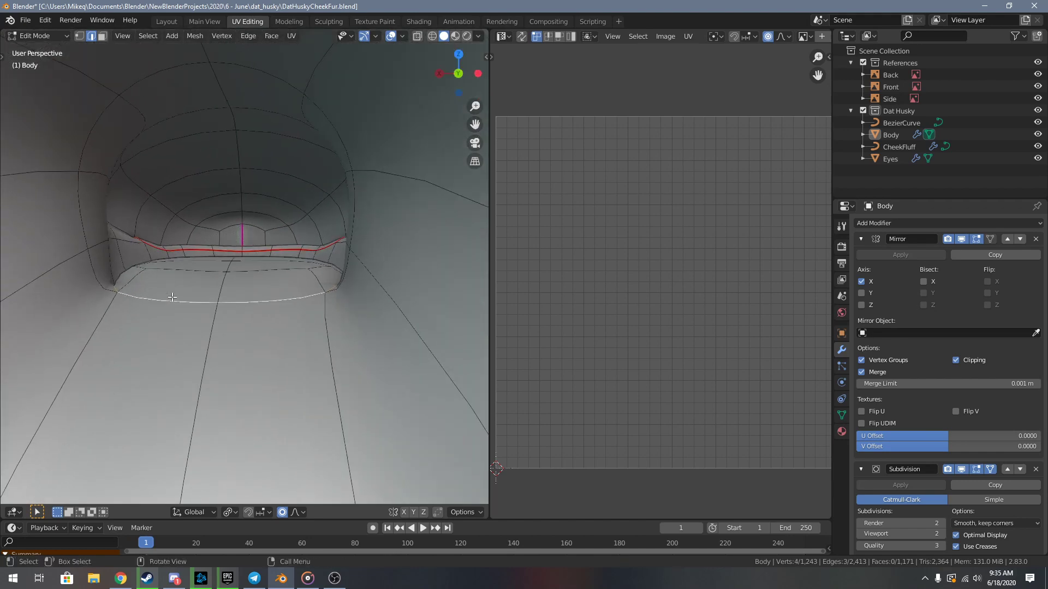
key("F3")
key("Return")
- Select the seam-bounded mouth interior and tongue and unwrap them
key("ctrl+l")
middle_click_drag(210, 298, 222, 331)
key("l")
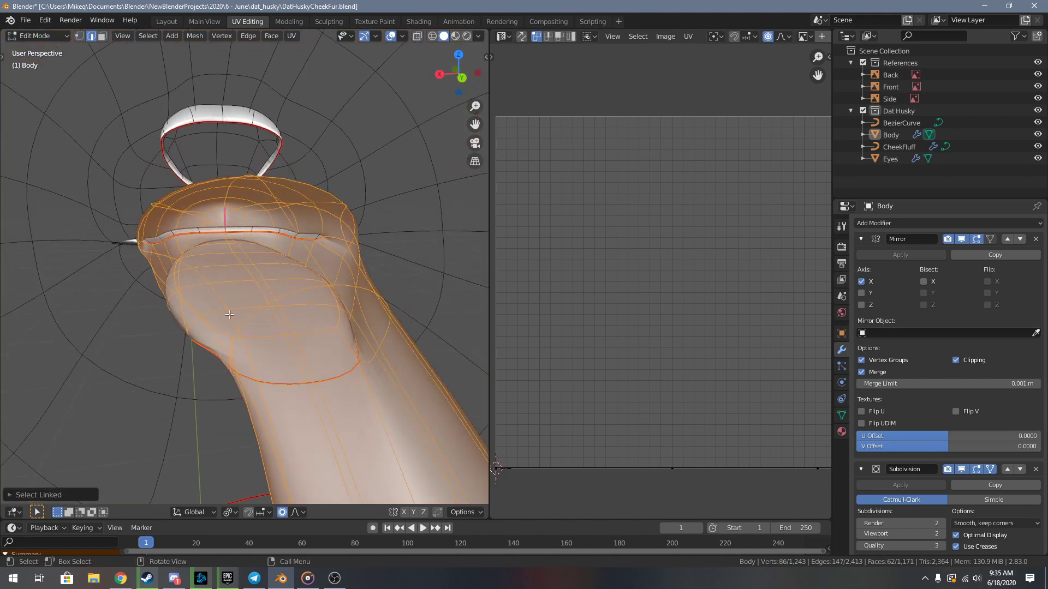
key("u")
key("Return")
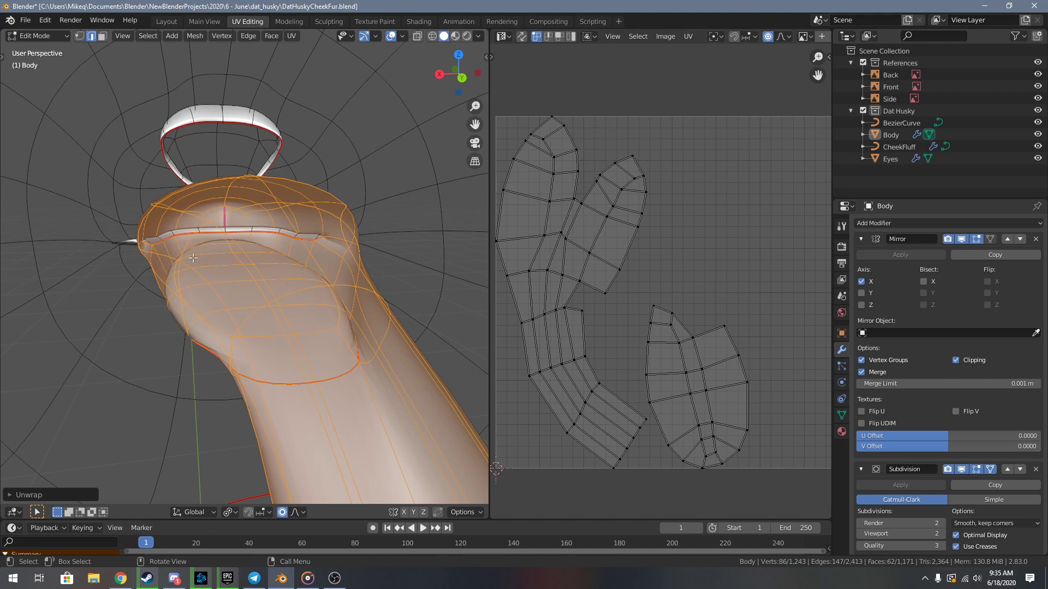
- Add the seam-bounded nose to the selection and unwrap it together with the mouth interior
middle_click_drag(192, 258, 313, 381)
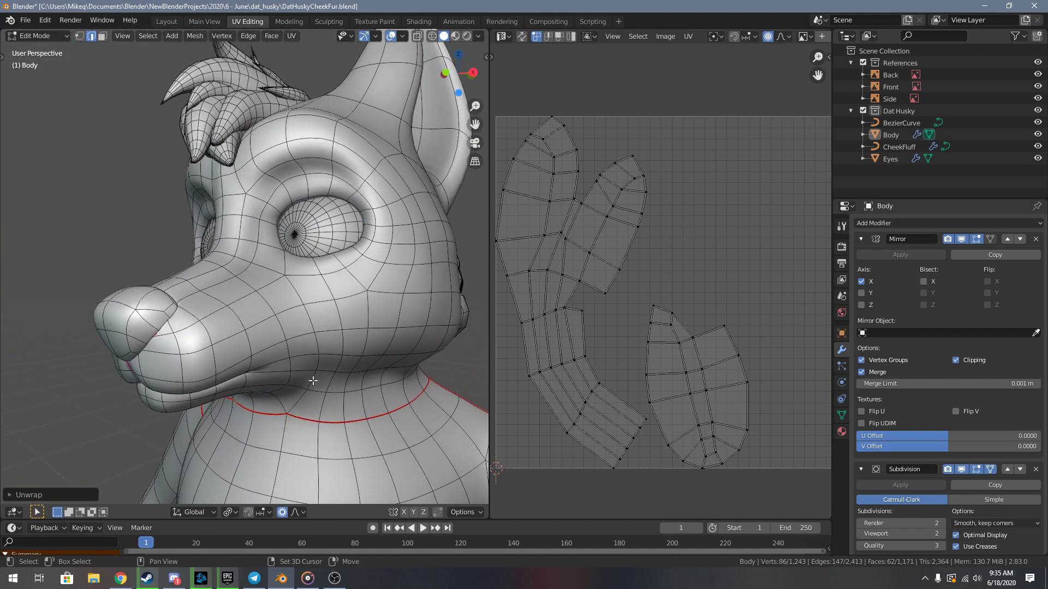
key("l")
key("u")
left_click(131, 319)
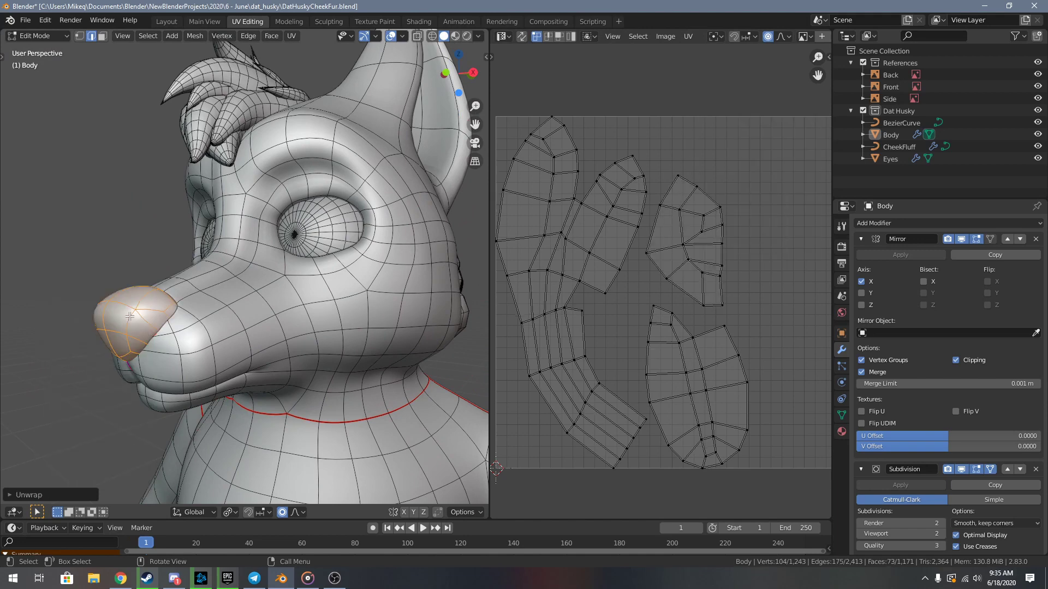
- Mark the edge loop around the base of the ear as a UV seam, then deselect everything
middle_click_drag(130, 317, 225, 299)
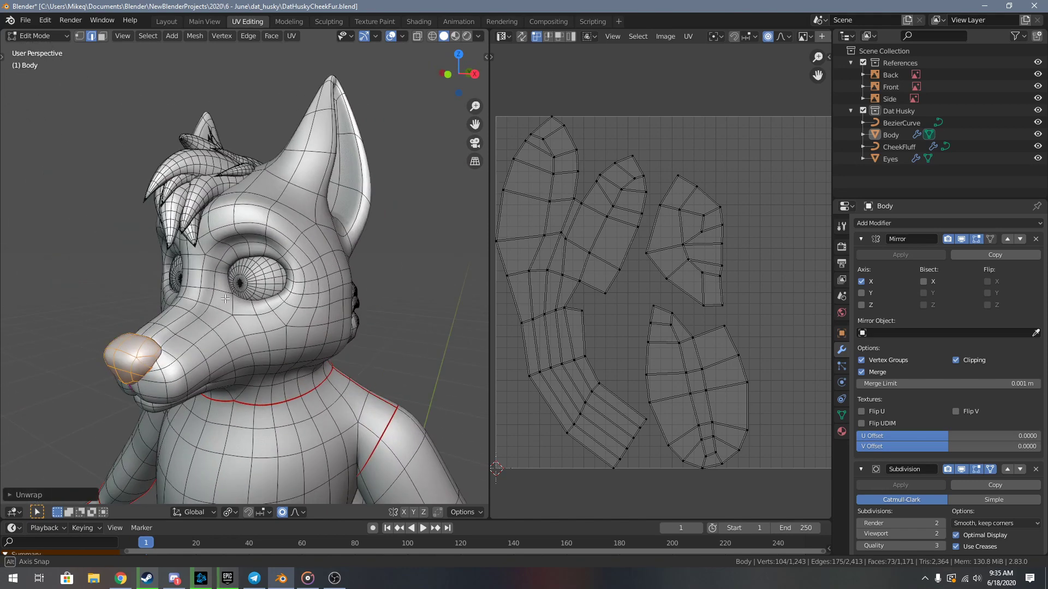
middle_click_drag(371, 277, 305, 234)
left_click(269, 246, "alt")
middle_click_drag(111, 234, 334, 234)
left_click(280, 266, "alt+shift")
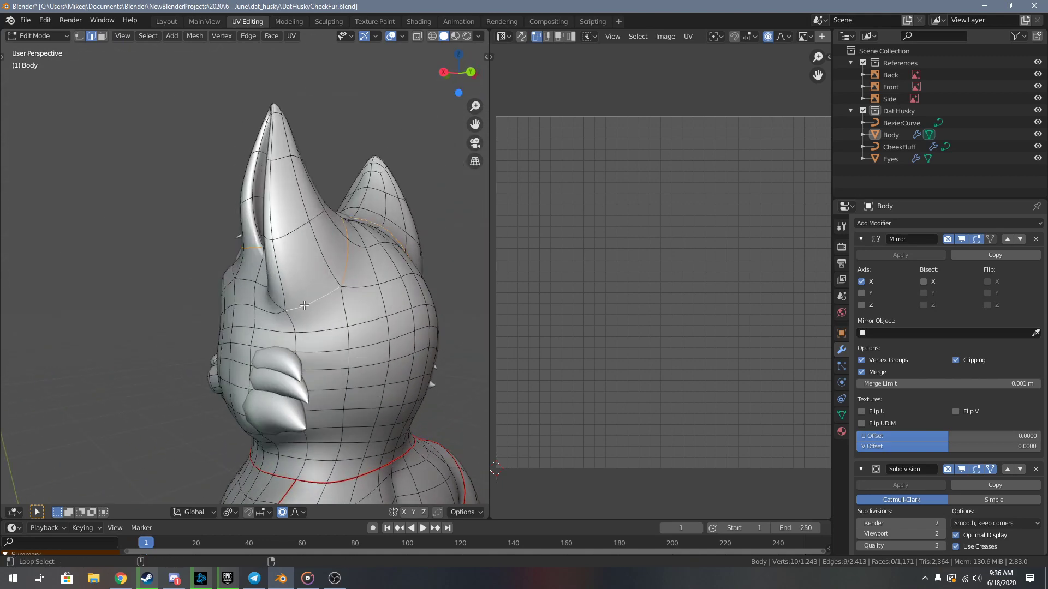
middle_click_drag(305, 305, 257, 340)
scroll(317, 306, "up", 4)
key("F3")
key("Return")
key("alt+a")
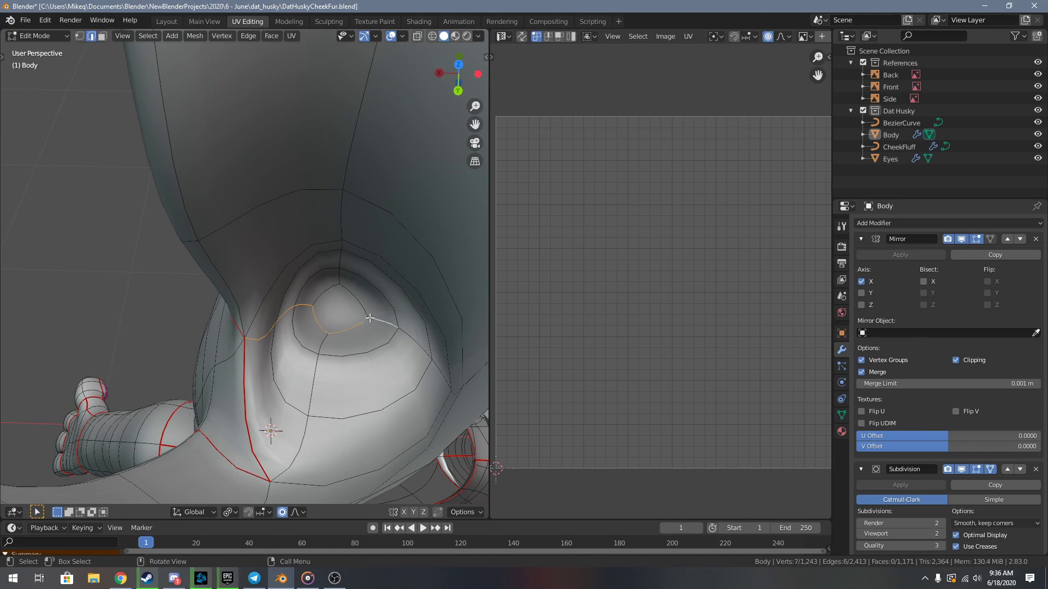
- Mark the edges running from the ear's base seam through the inner ear up to its tip as a UV seam
middle_click_drag(370, 319, 345, 291)
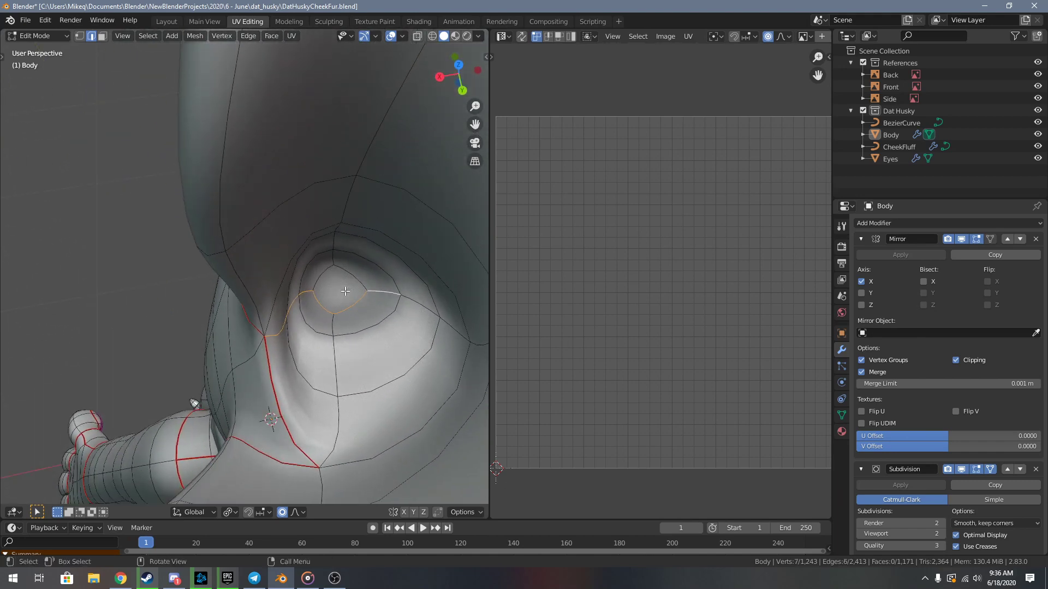
middle_click_drag(379, 302, 354, 223)
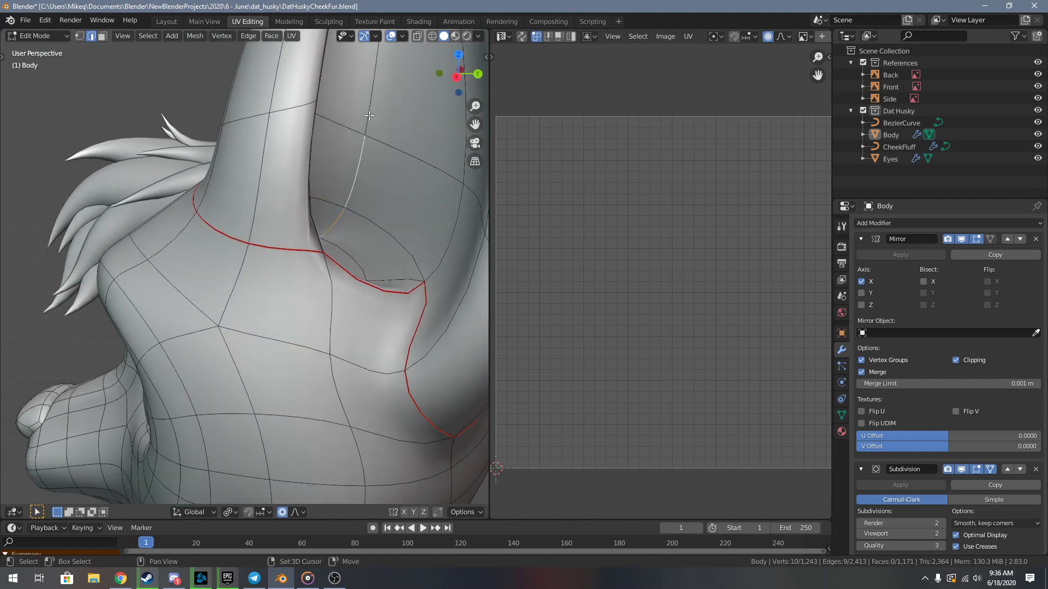
scroll(370, 115, "down", 3)
middle_click_drag(370, 115, 339, 232, "shift")
left_click(297, 251, "shift")
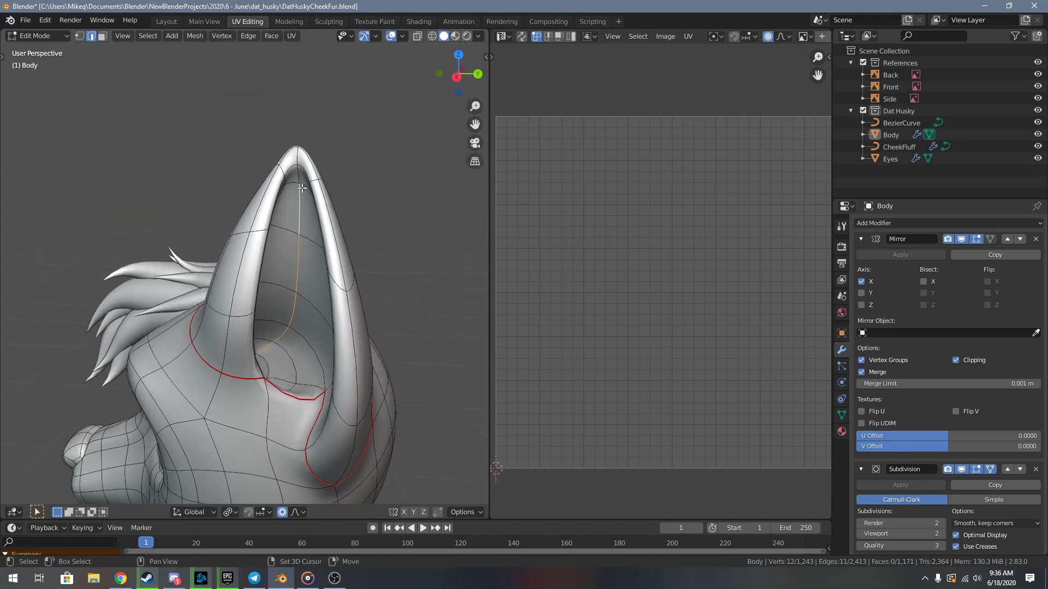
left_click(295, 157, "shift")
middle_click_drag(295, 156, 305, 190)
key("F3")
type("Mark Seam")
key("Return")
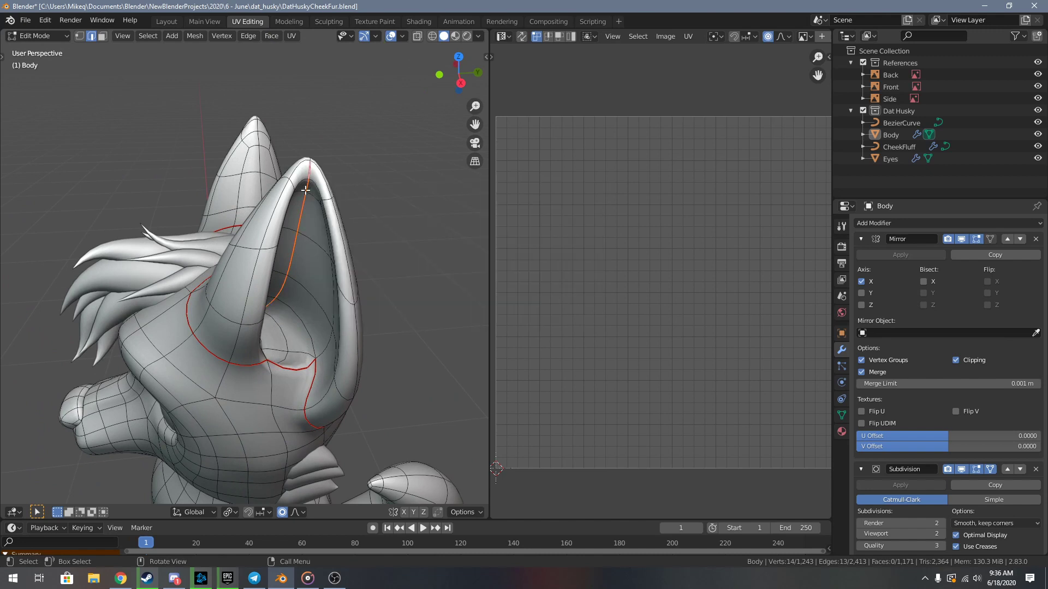
- Select the seam-bounded ear and unwrap it
key("l")
key("u")
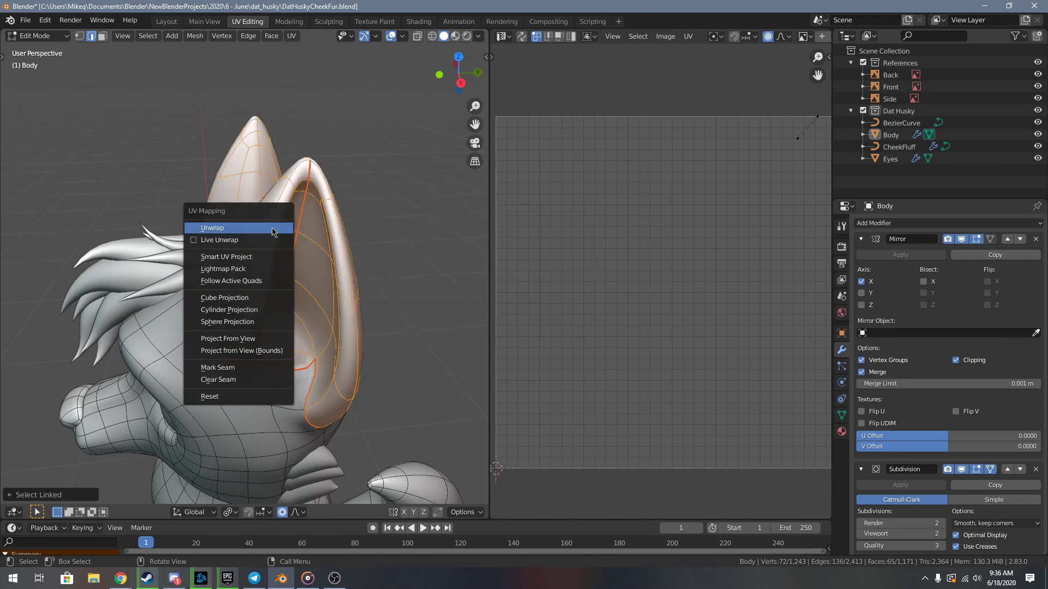
left_click(272, 230)
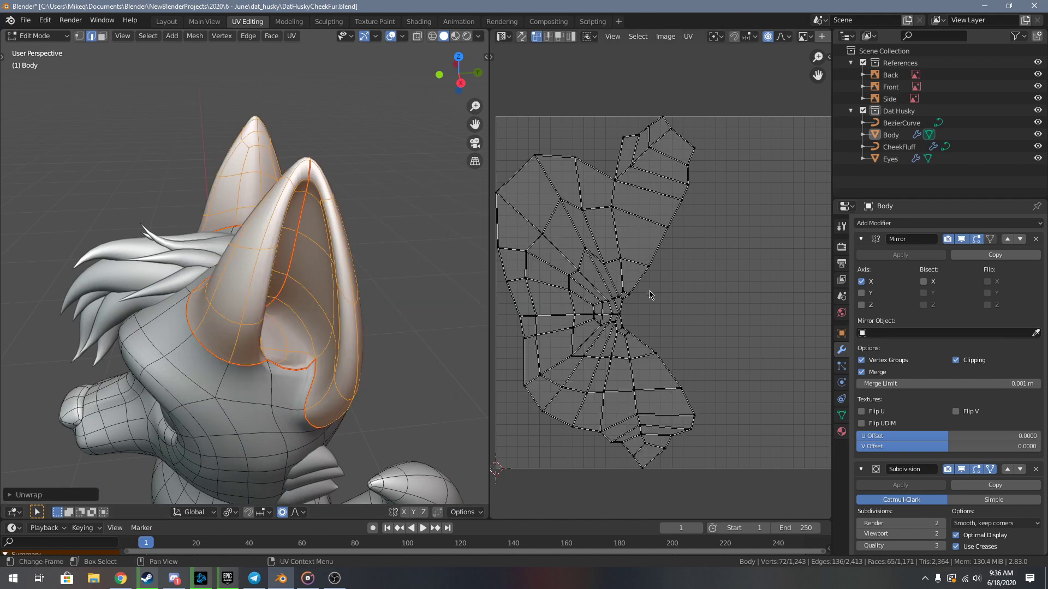
- Mark the three edges running down the back of the ear from its tip as a UV seam and unwrap the ear again
scroll(644, 340, "up", 2)
middle_click_drag(354, 253, 248, 307)
left_click(236, 268)
middle_click_drag(236, 268, 223, 270)
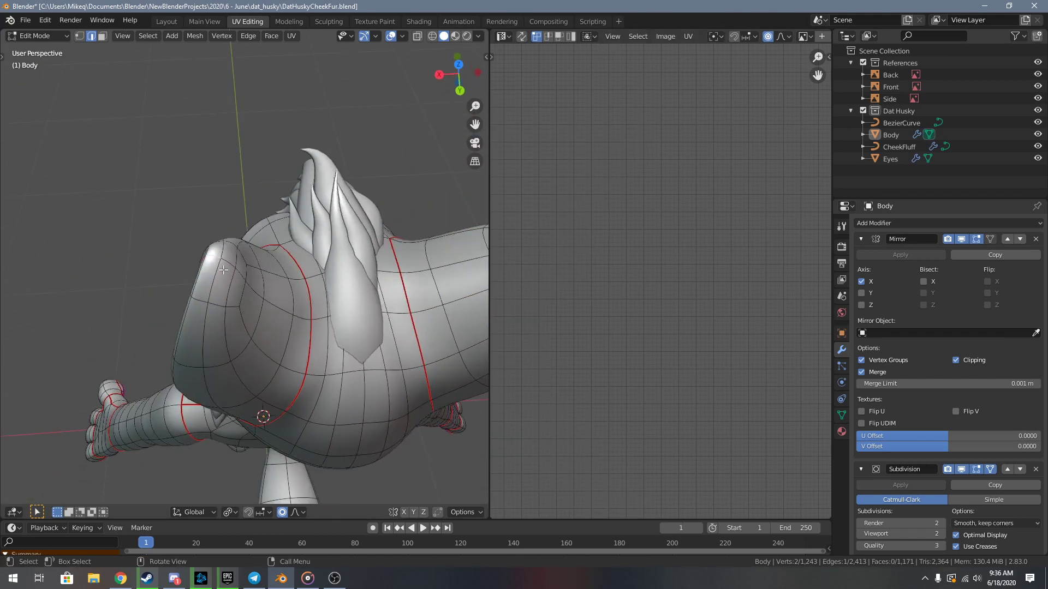
key("F3")
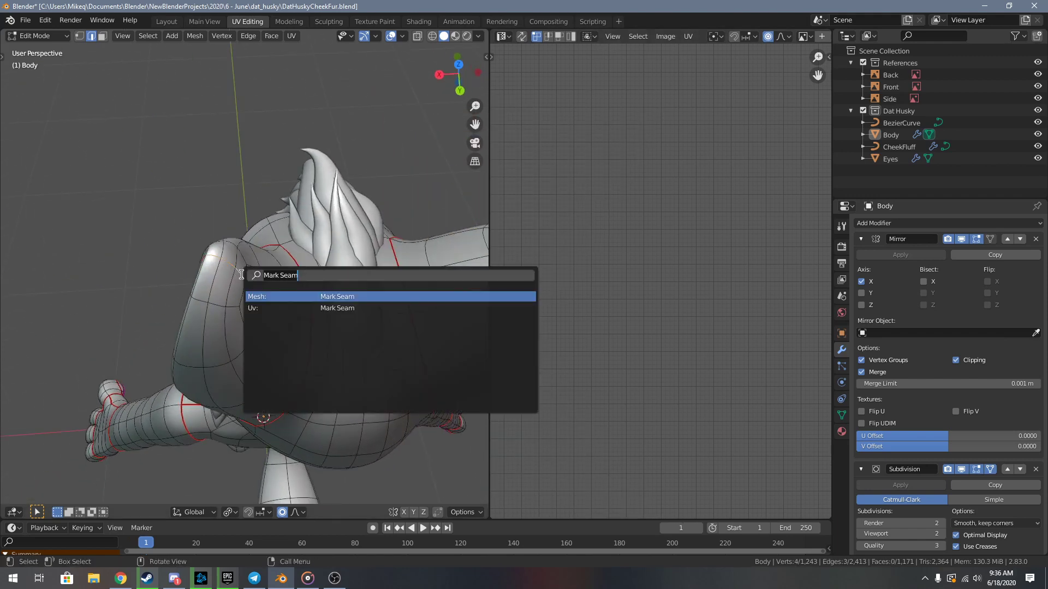
key("Return")
key("ctrl+l")
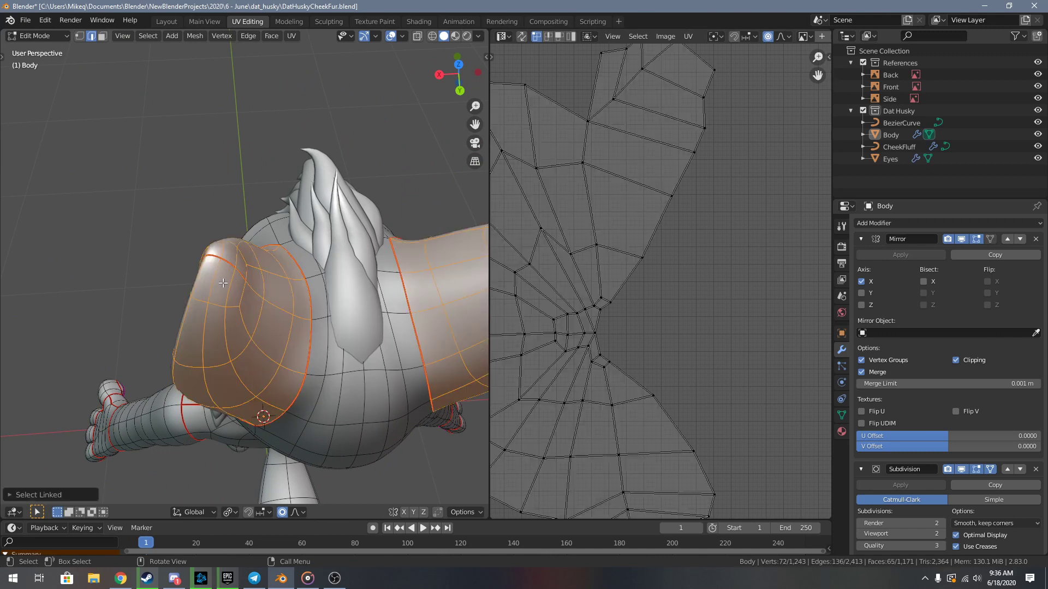
key("u")
left_click(277, 304)
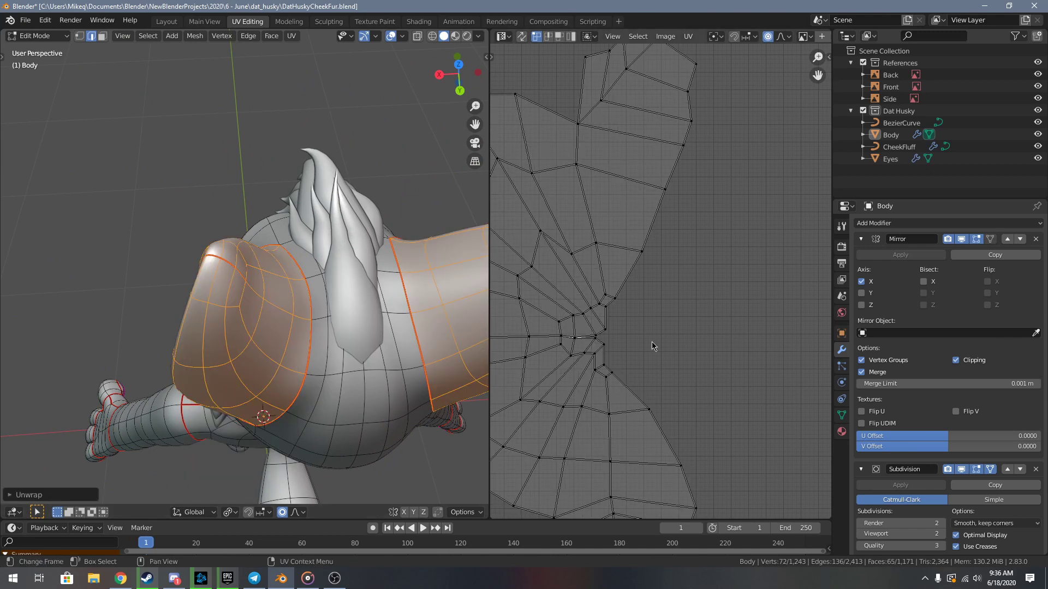
- Clear the UV seam from the lower two edges on the back of the ear, keeping only the one at the tip
middle_click_drag(284, 305, 236, 294)
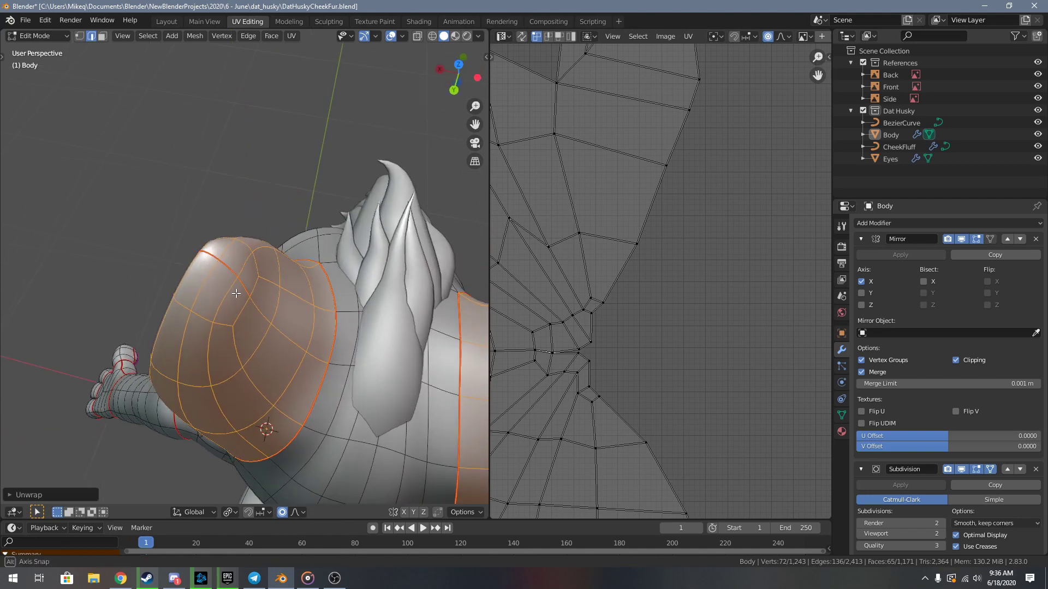
left_click(238, 280)
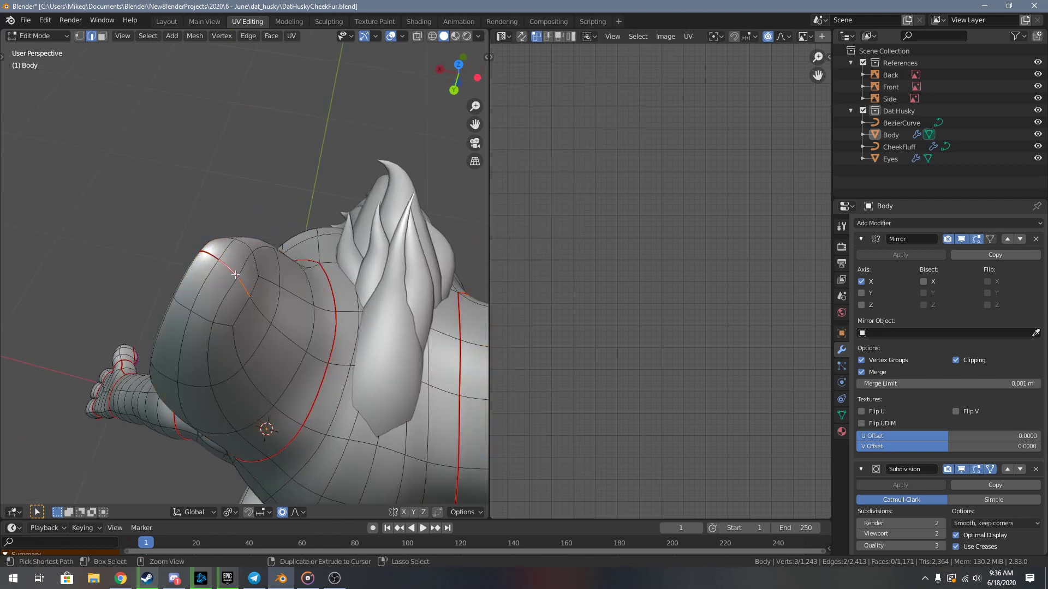
key("ctrl+e")
left_click(236, 277)
key("alt+a")
- Select the seam-bounded ear, unwrap it with the shortened back seam, and deselect everything
key("l")
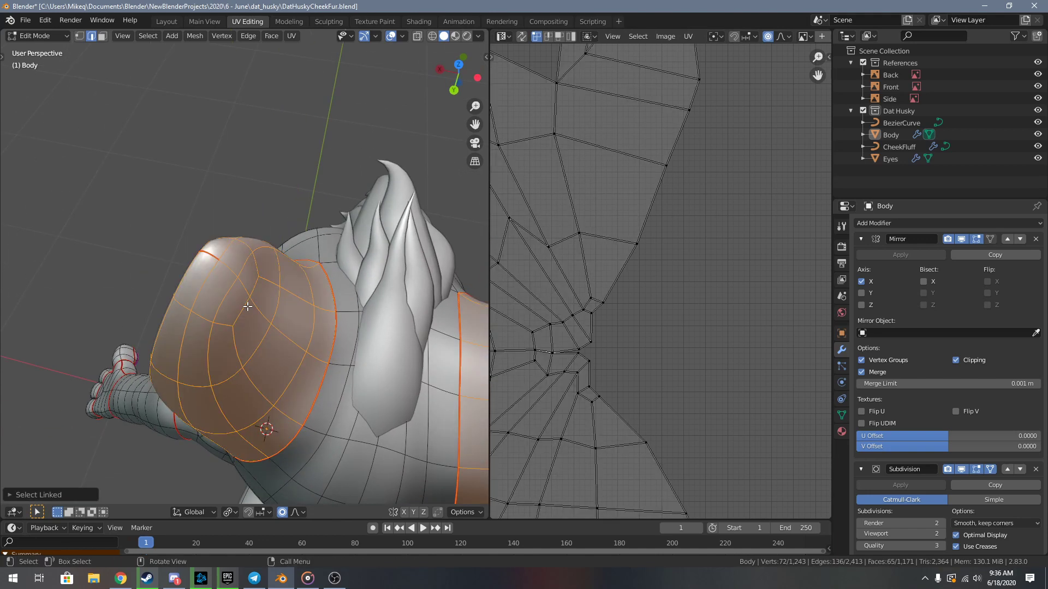
key("u")
left_click(248, 309)
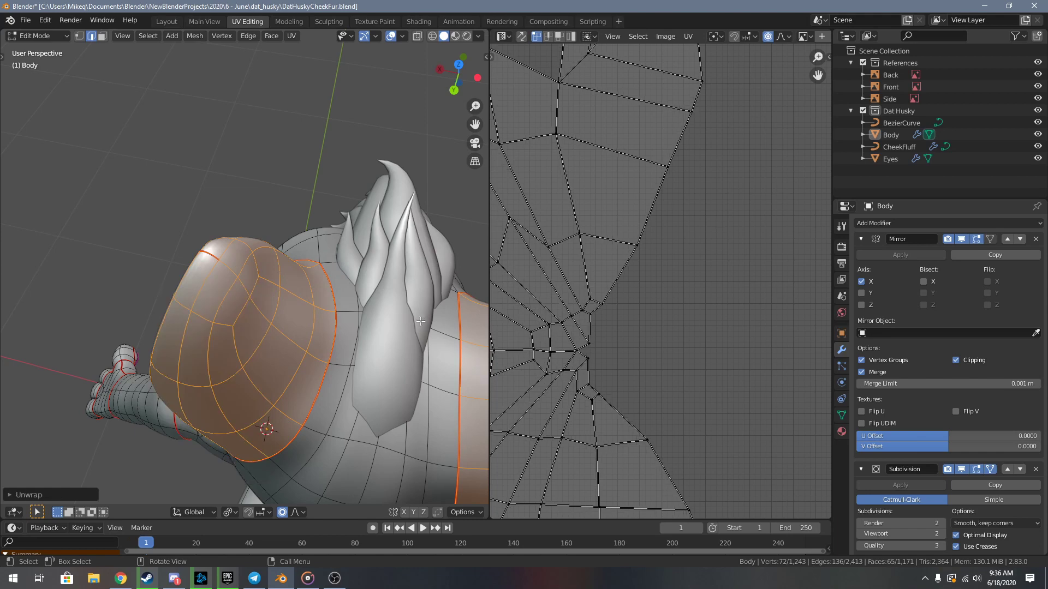
scroll(714, 333, "down", 6)
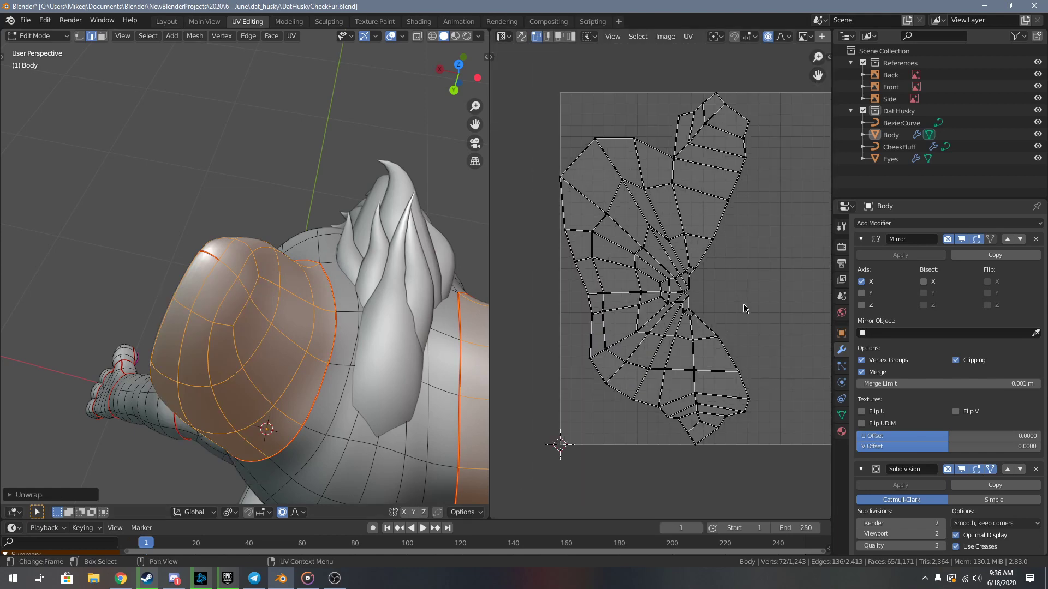
scroll(209, 340, "down", 1)
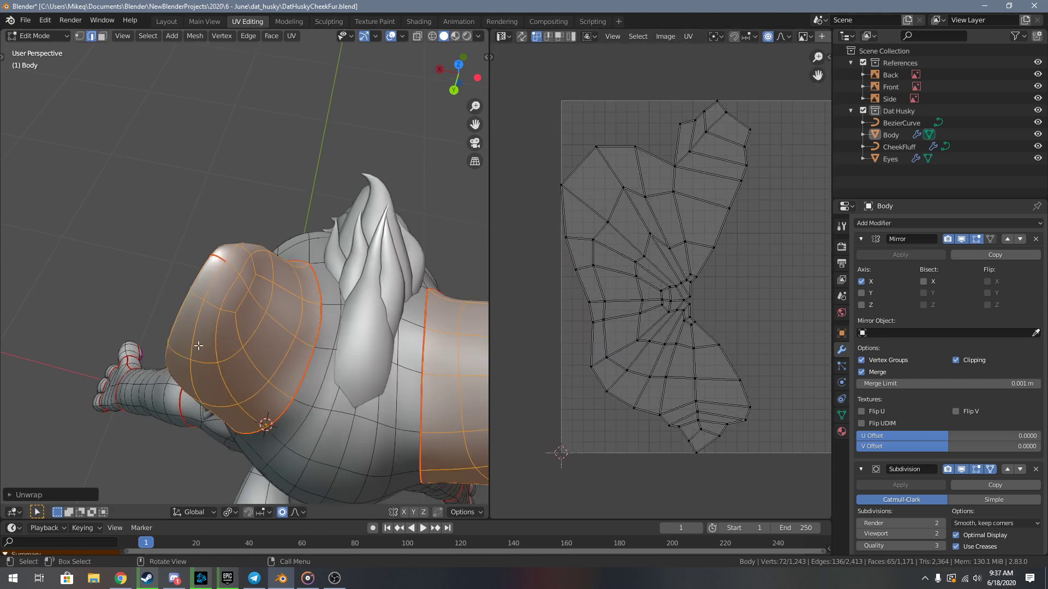
middle_click_drag(198, 346, 243, 288)
scroll(285, 265, "up", 4)
key("alt+a")
- Select the seam-bounded head, ear, nose and inner mouth parts and unwrap them together
scroll(243, 287, "down", 5)
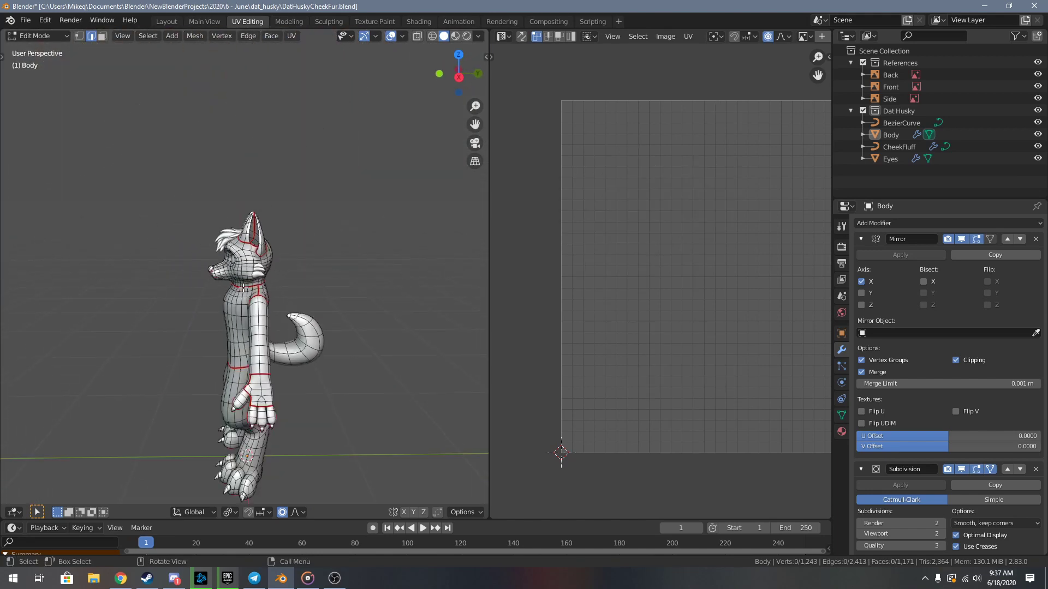
scroll(243, 289, "up", 4)
key("l")
middle_click_drag(145, 297, 231, 284)
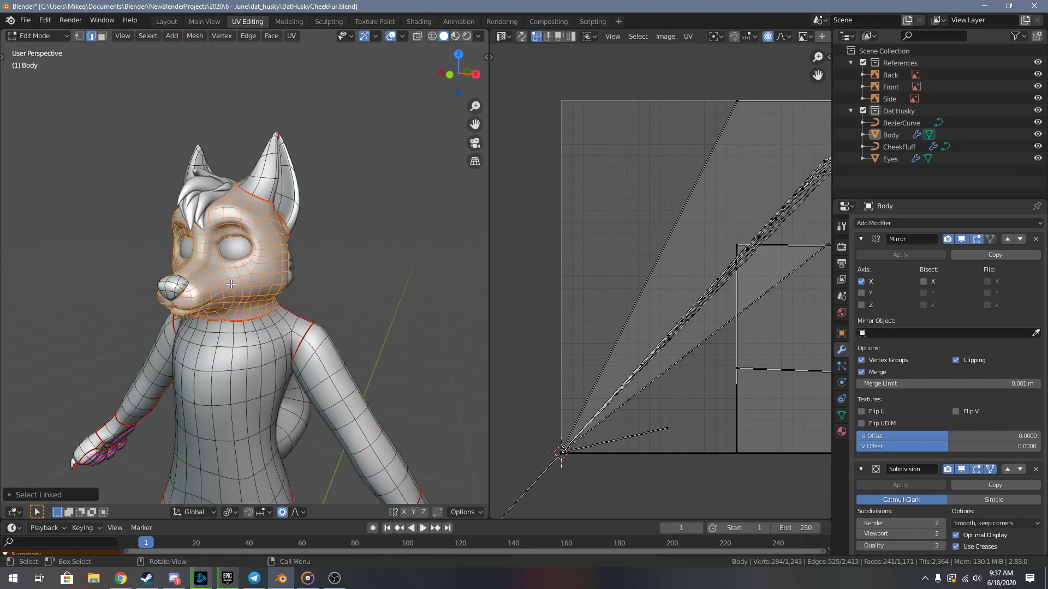
key("l")
key("l")
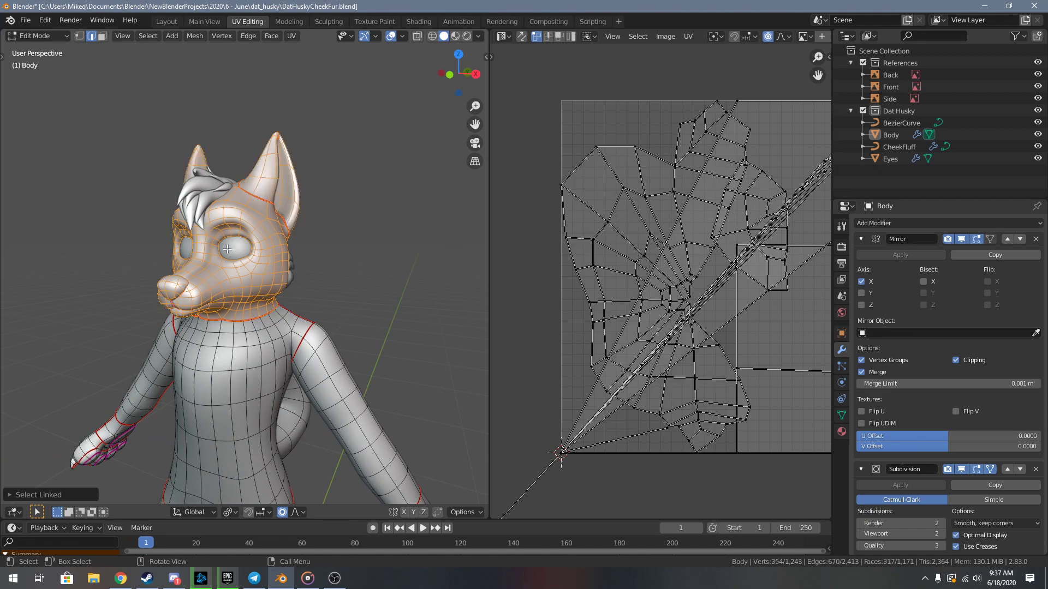
scroll(213, 368, "up", 8)
key("l")
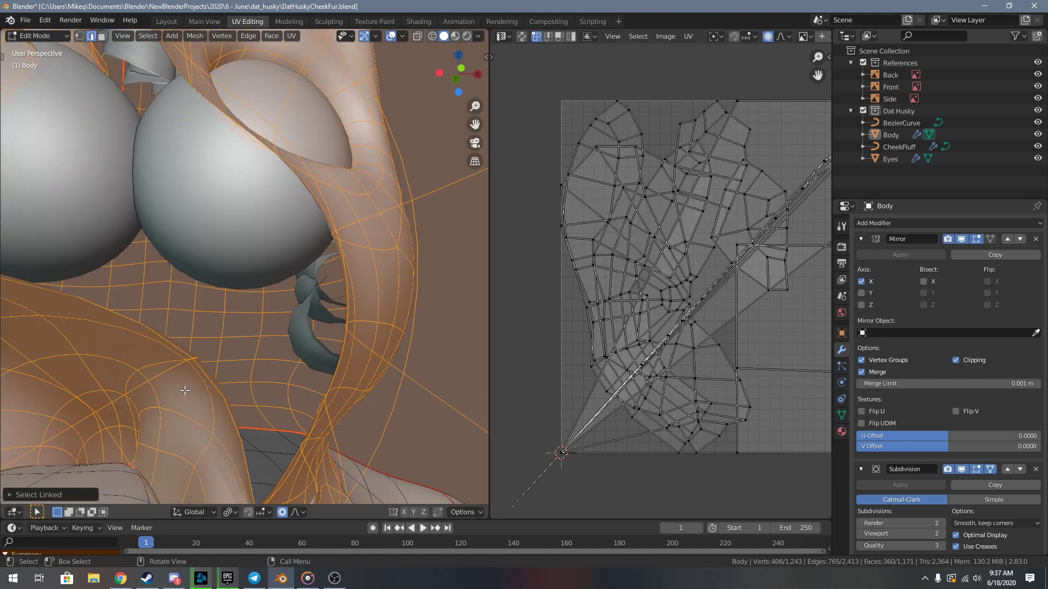
middle_click_drag(185, 391, 215, 346)
key("l")
scroll(215, 378, "down", 3)
scroll(214, 378, "down", 5)
key("u")
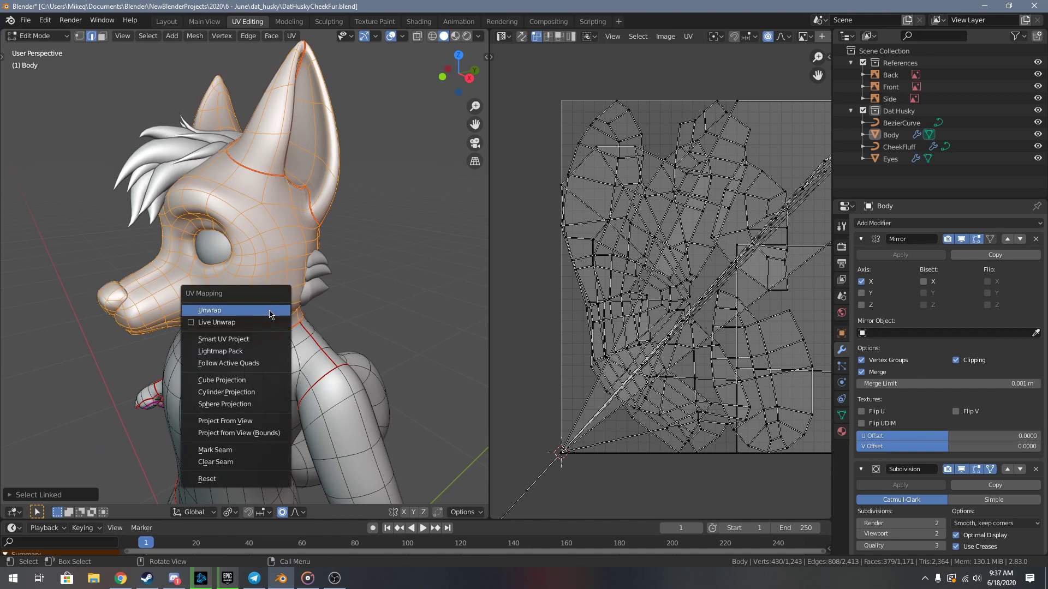
left_click(270, 314)
middle_click_drag(672, 341, 612, 335)
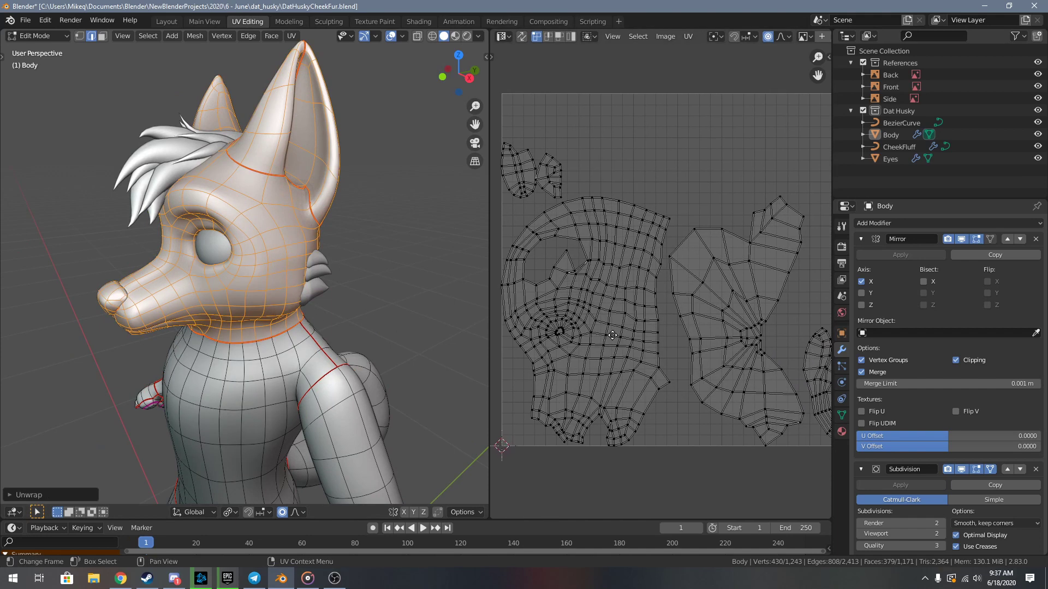
scroll(681, 339, "down", 1)
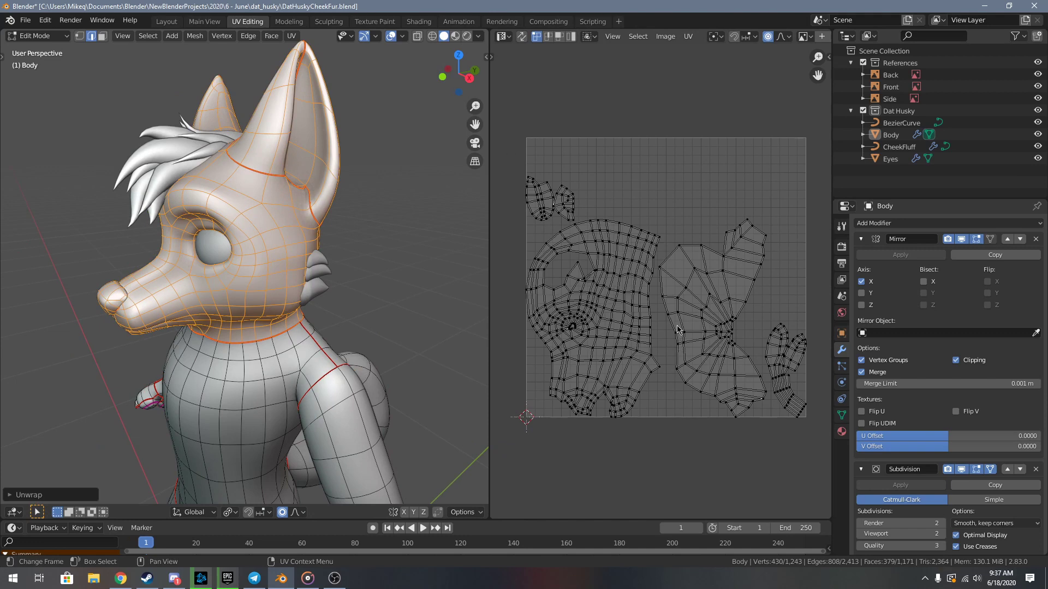
scroll(560, 341, "down", 2)
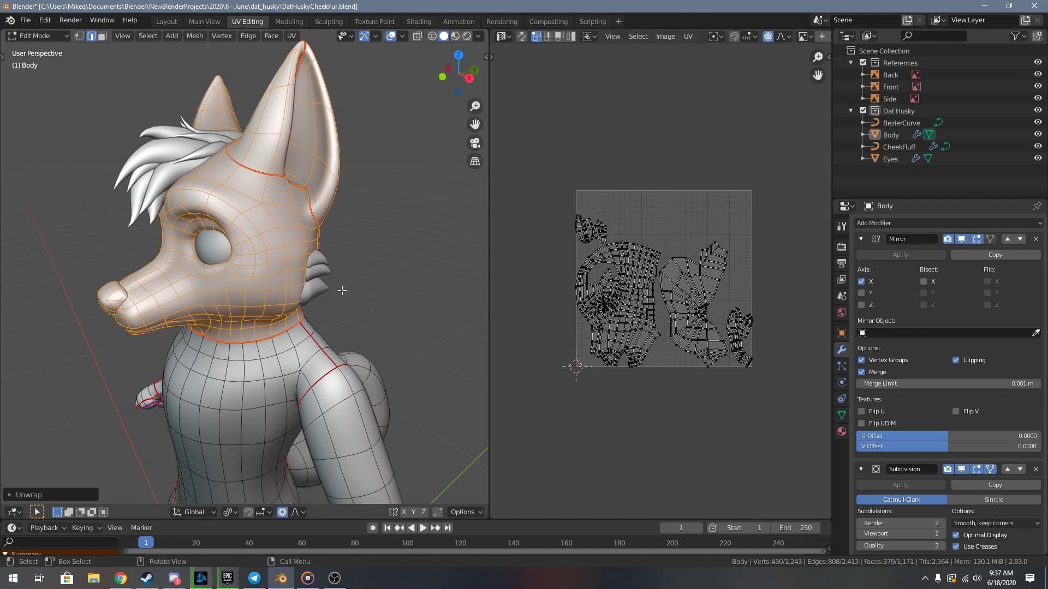
- Add the seam-bounded torso, arm, hand and finger parts to the selection and unwrap everything selected
scroll(551, 322, "up", 2)
middle_click_drag(306, 376, 265, 196, "shift")
key("l")
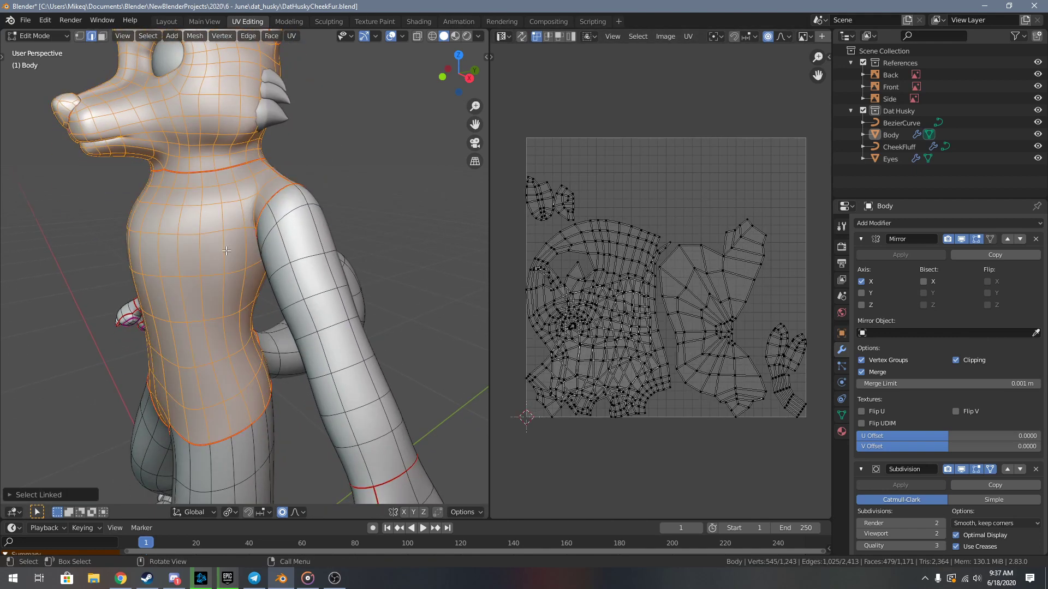
key("l")
scroll(293, 265, "down", 3)
key("l")
key("l")
key("l")
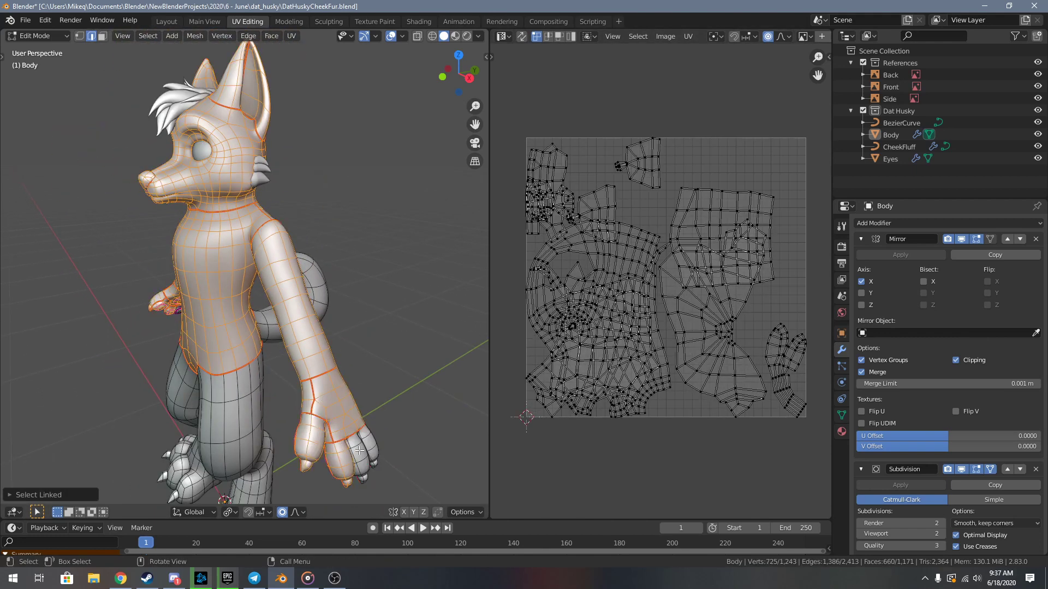
key("l")
key("l")
key("u")
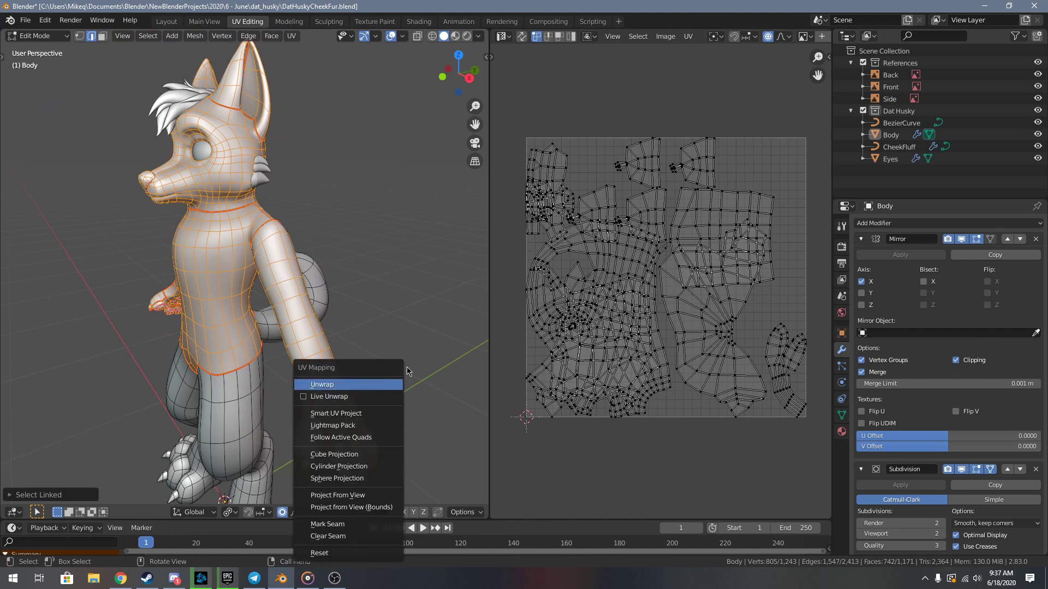
left_click(372, 385)
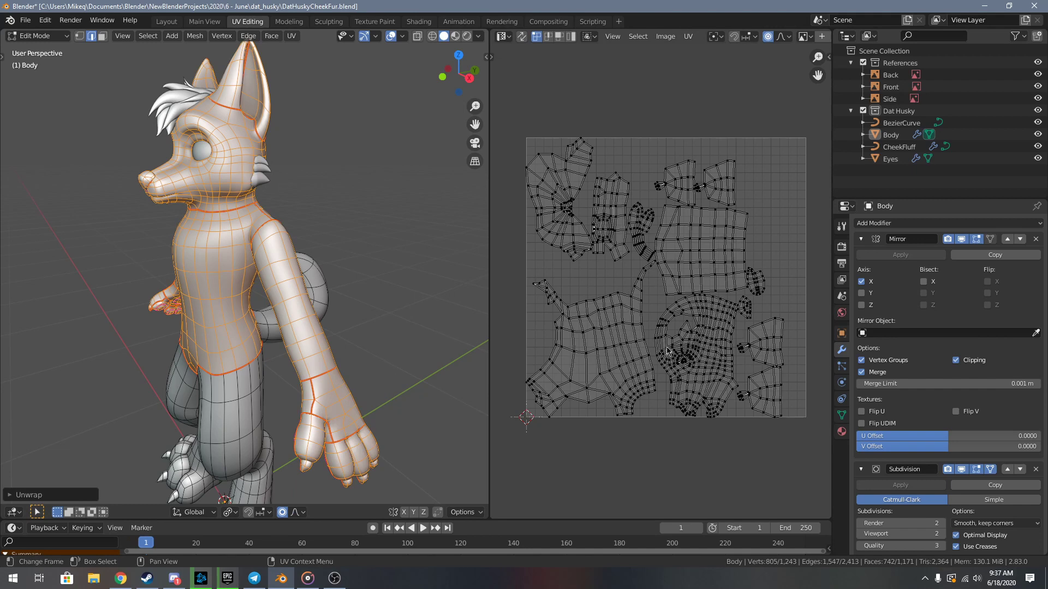
- Identify which finger the lowest fan-shaped UV island belongs to by temporarily hiding the island, and inspect that finger on the model
middle_click_drag(708, 369, 620, 284)
scroll(688, 372, "up", 2)
scroll(660, 283, "up", 3)
middle_click_drag(693, 419, 647, 379)
scroll(687, 360, "up", 3)
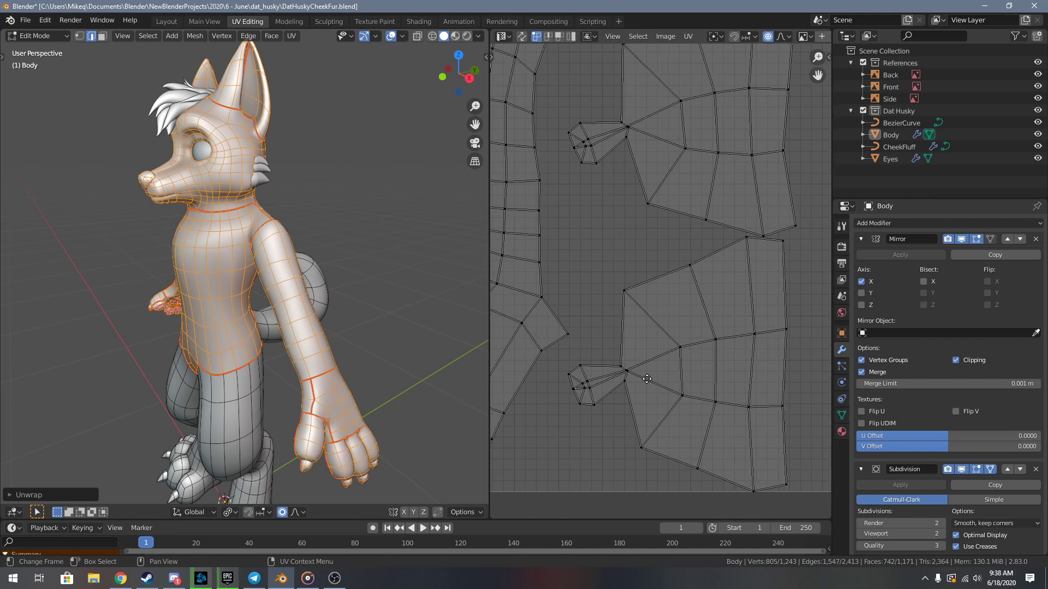
key("l")
key("h")
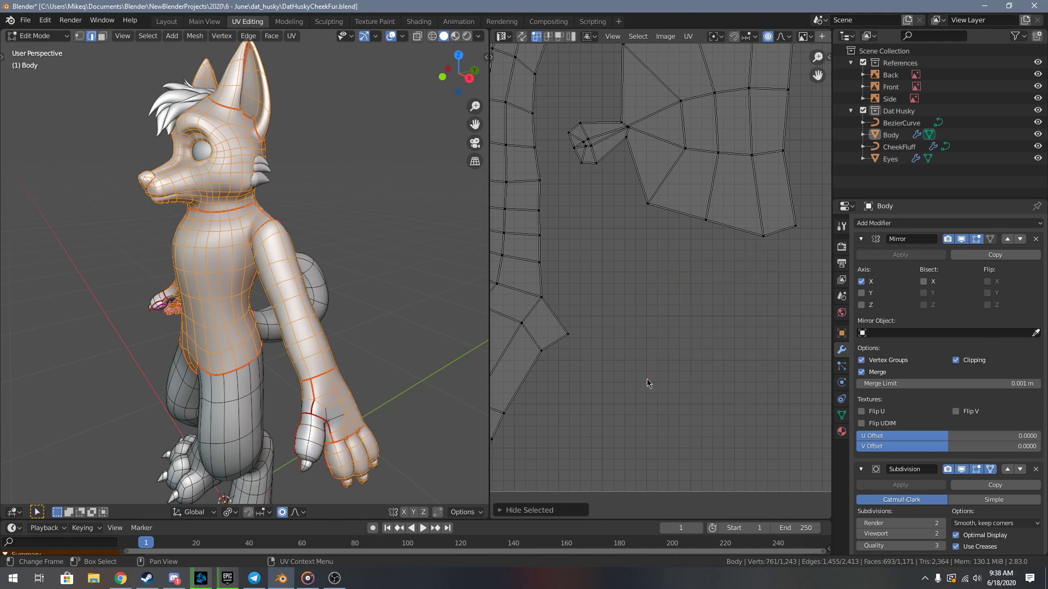
key("ctrl+z")
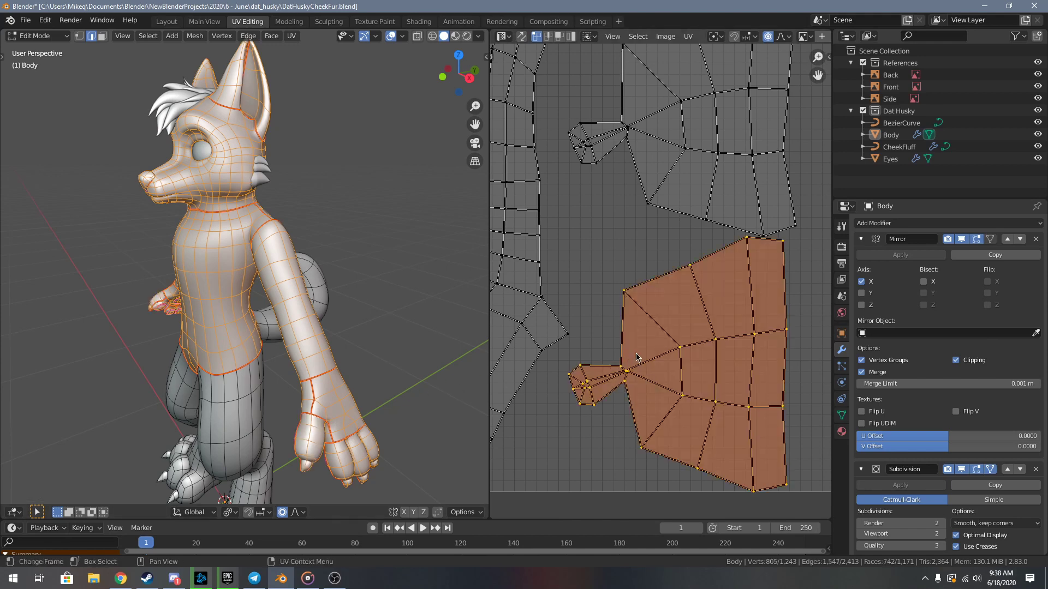
scroll(307, 309, "up", 6)
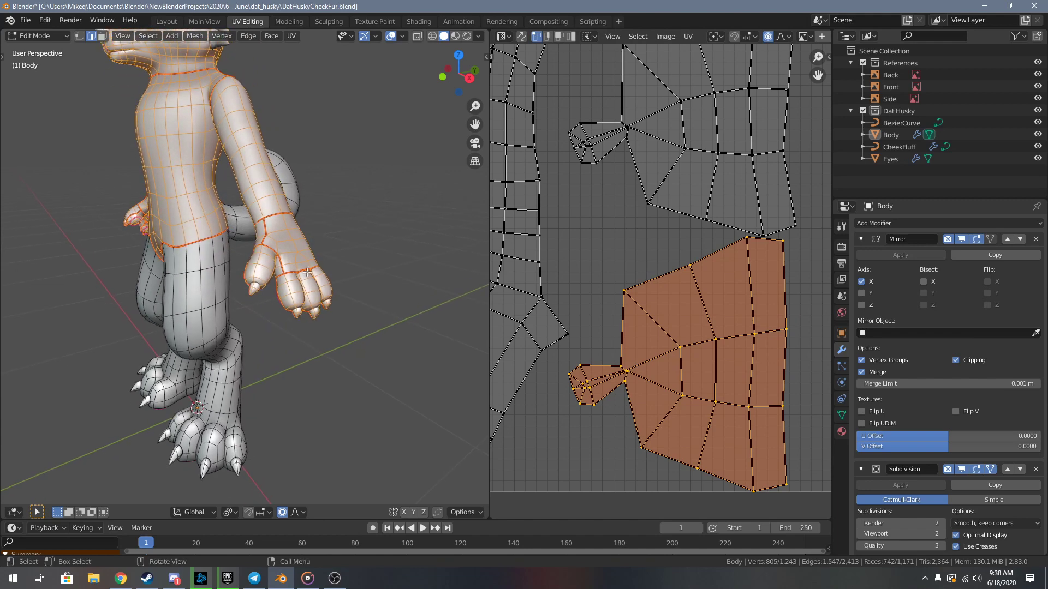
middle_click_drag(307, 308, 314, 249)
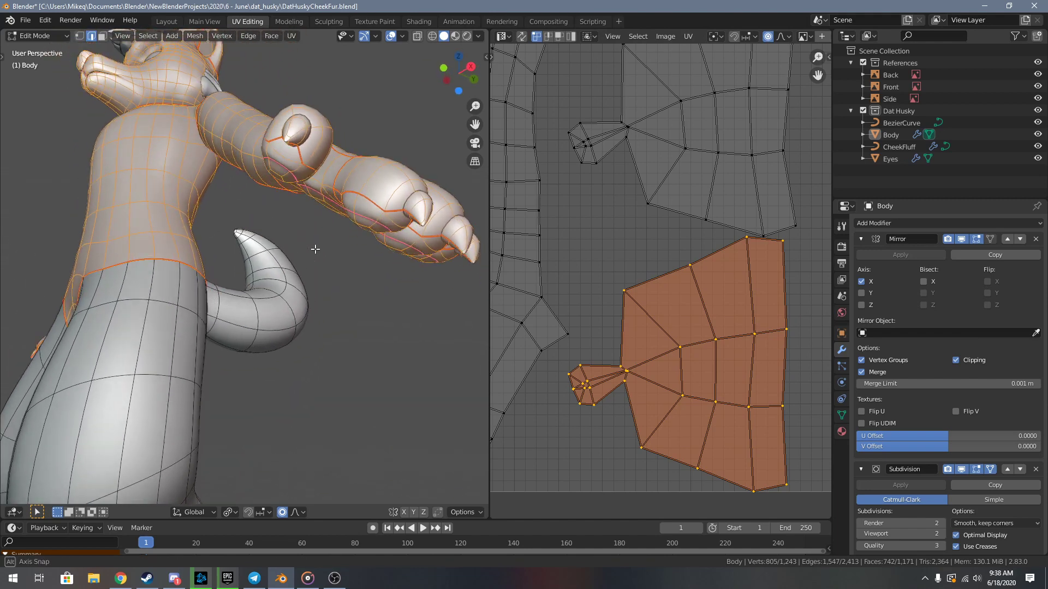
- Temporarily hide the small cluster at the narrow end of the fan-shaped island to locate its faces on the thumb, and reveal them again
scroll(665, 268, "down", 5)
middle_click_drag(665, 268, 694, 276)
scroll(690, 313, "up", 5)
middle_click_drag(690, 313, 650, 304)
scroll(646, 353, "up", 2)
key("alt+a")
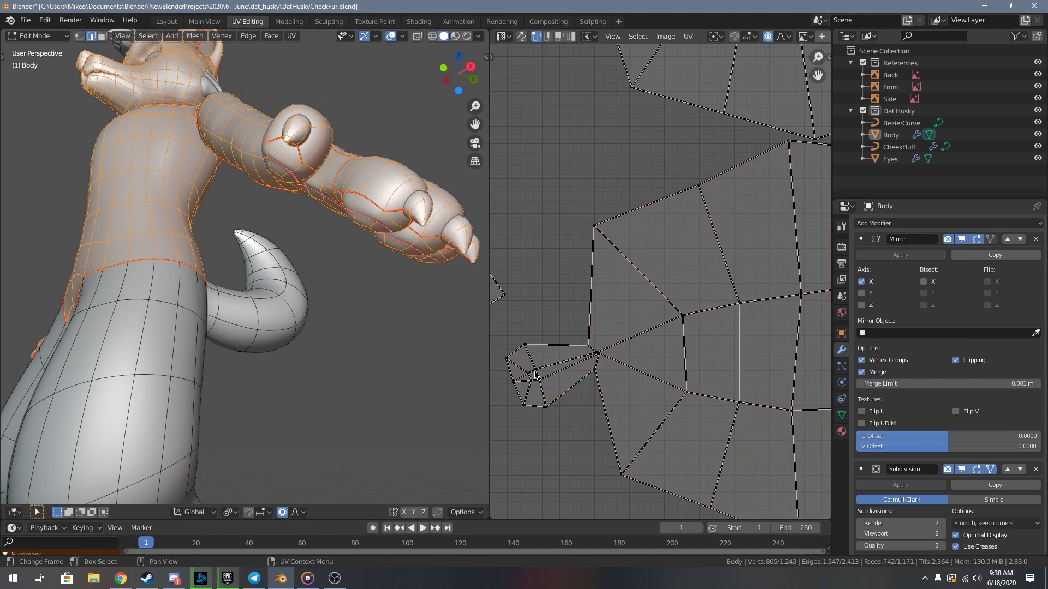
key("c")
left_click_drag(521, 397, 512, 362)
right_click(512, 362)
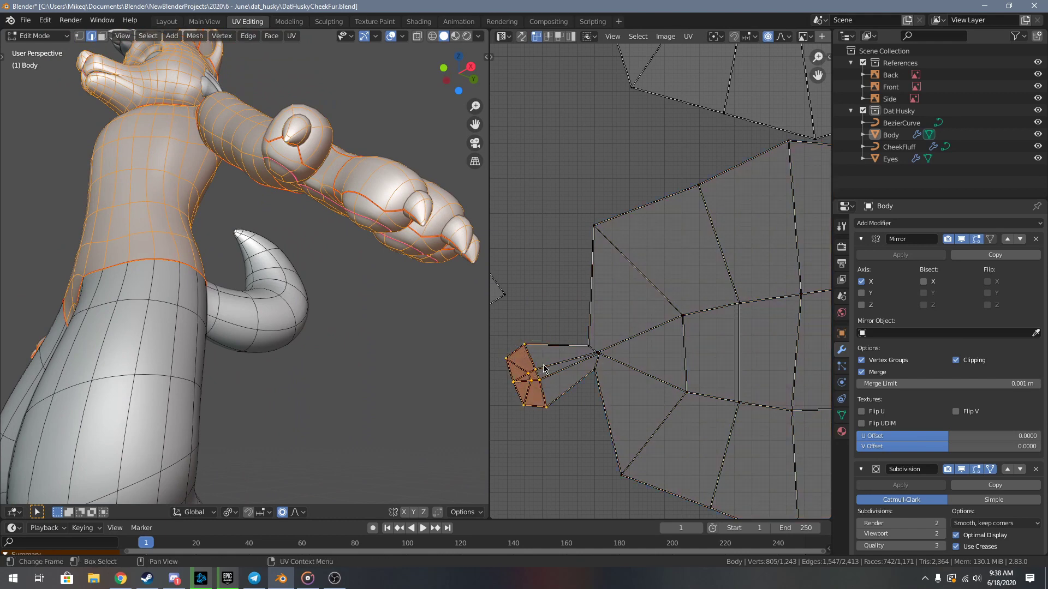
key("h")
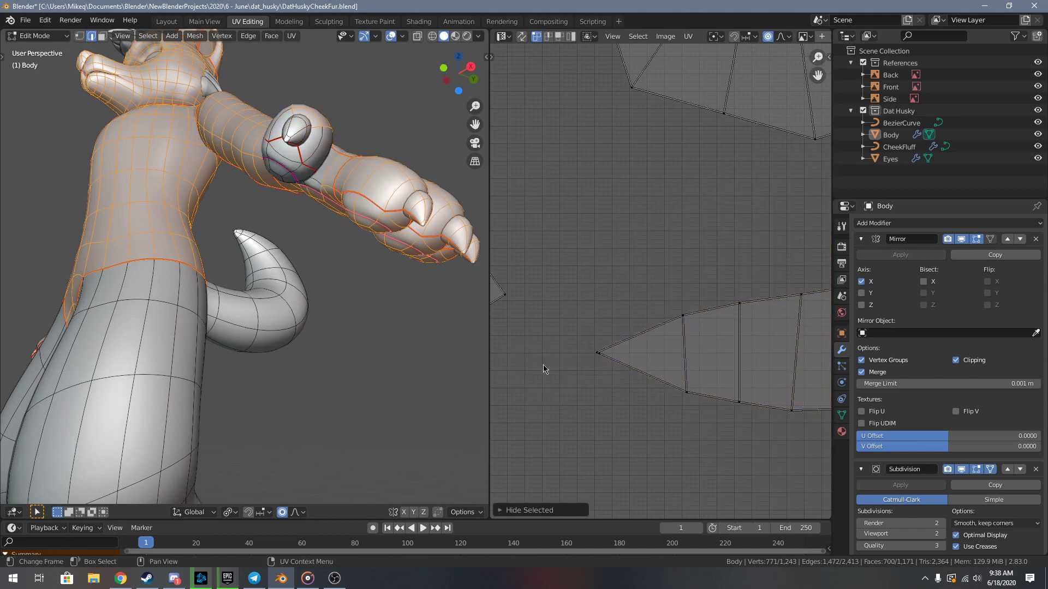
middle_click_drag(382, 262, 437, 307)
key("alt+h")
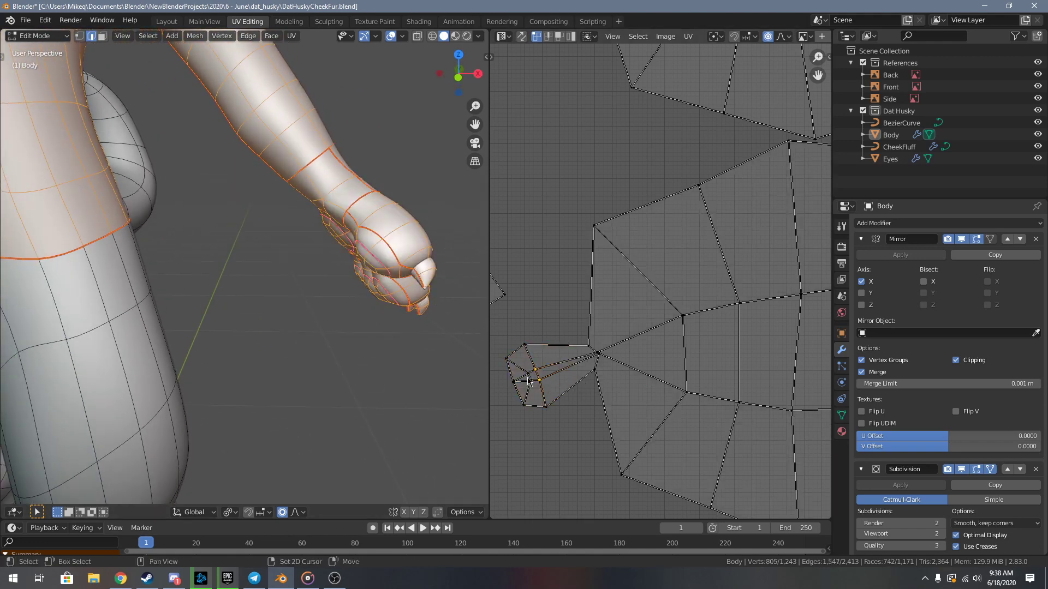
- Switch to face selection and temporarily hide the cluster's centre vertices to examine the matching faces on the thumb claw from several angles
key("h")
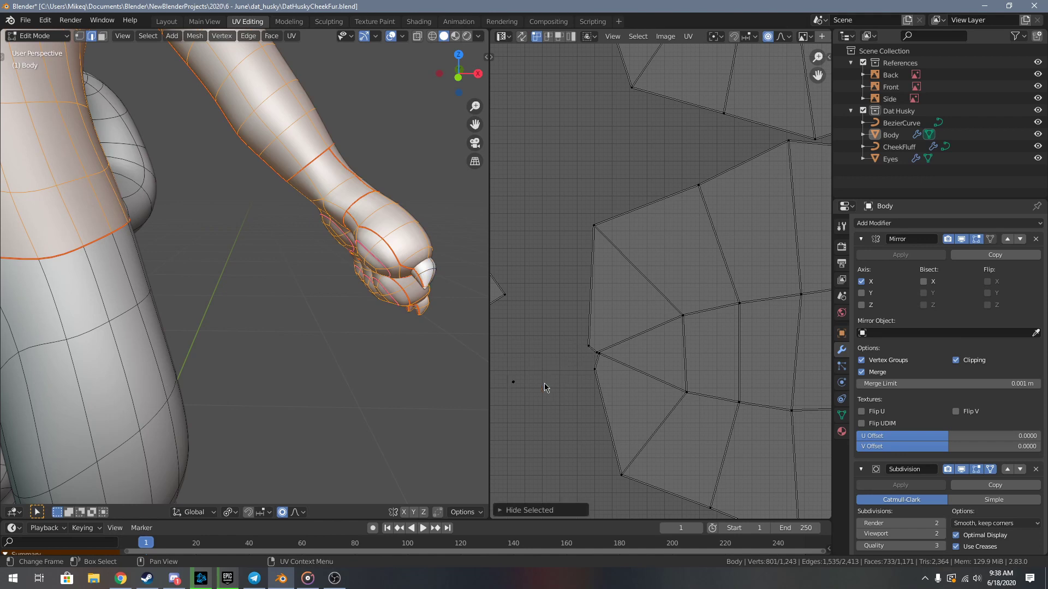
middle_click_drag(366, 347, 393, 253)
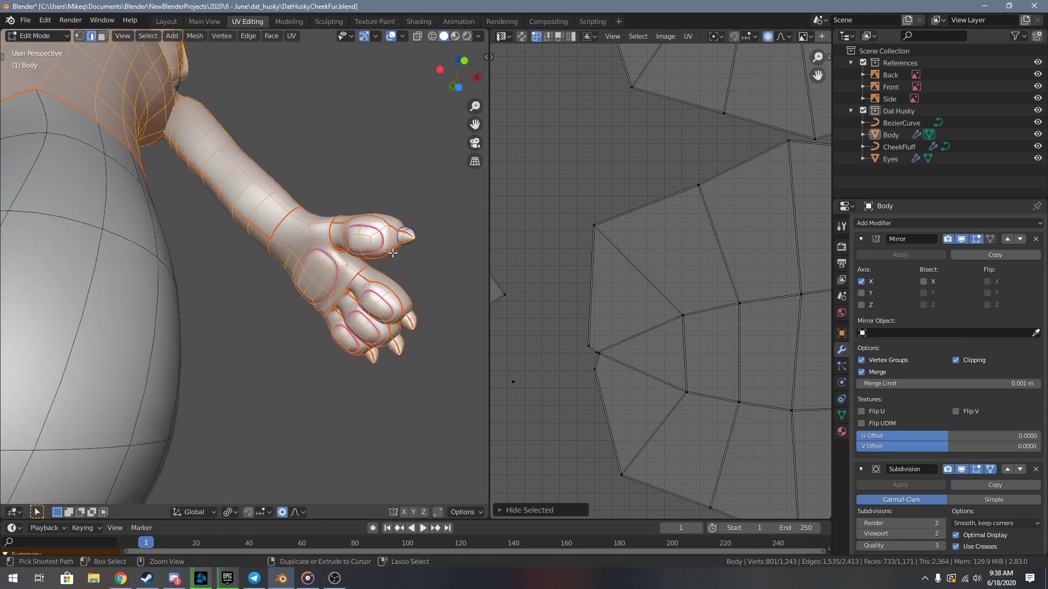
key("alt+h")
key("3")
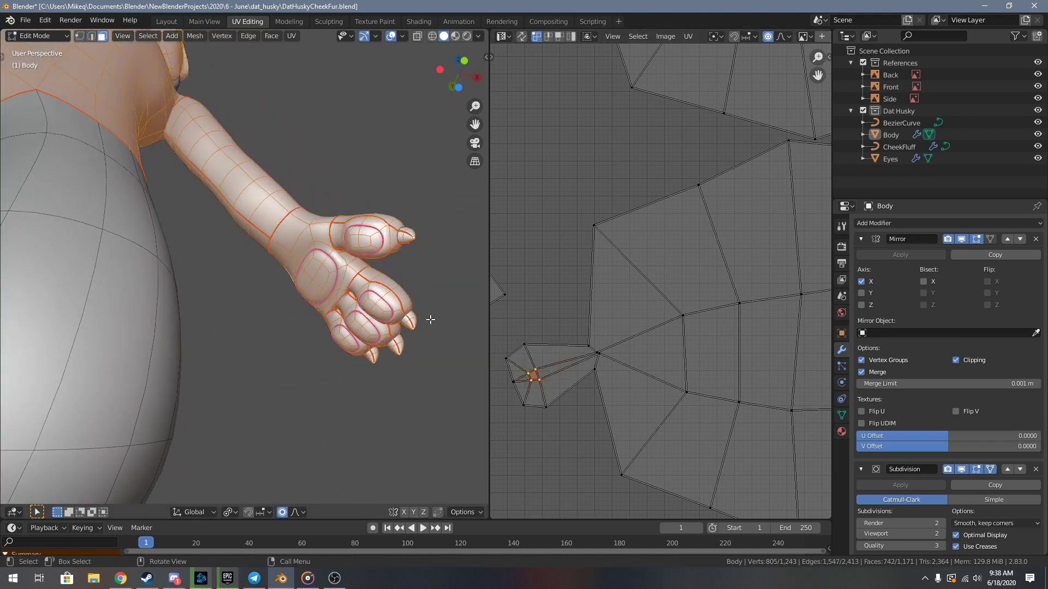
key("h")
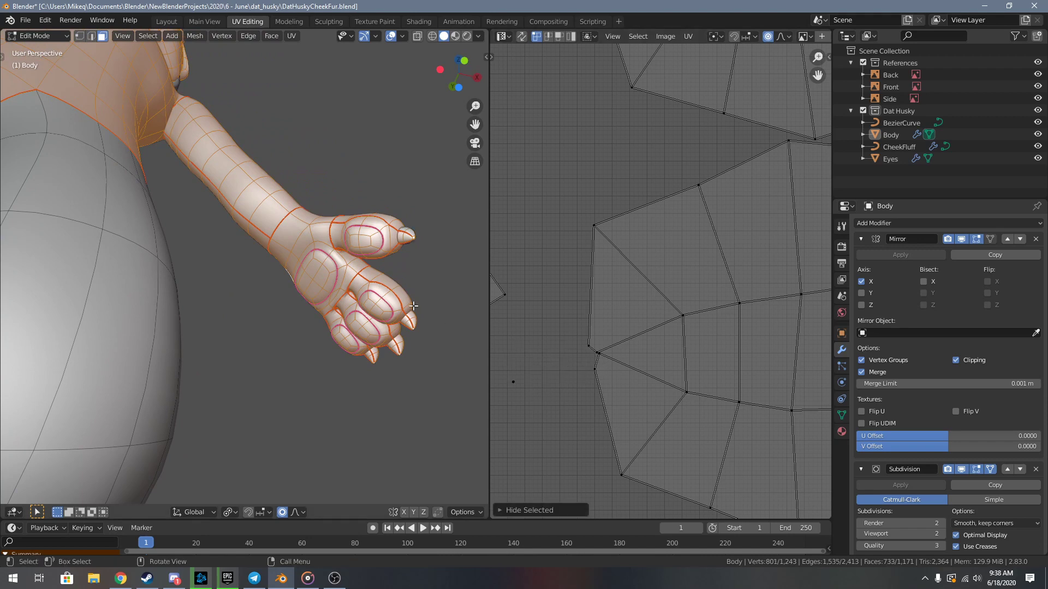
middle_click_drag(349, 306, 297, 346)
key("alt+h")
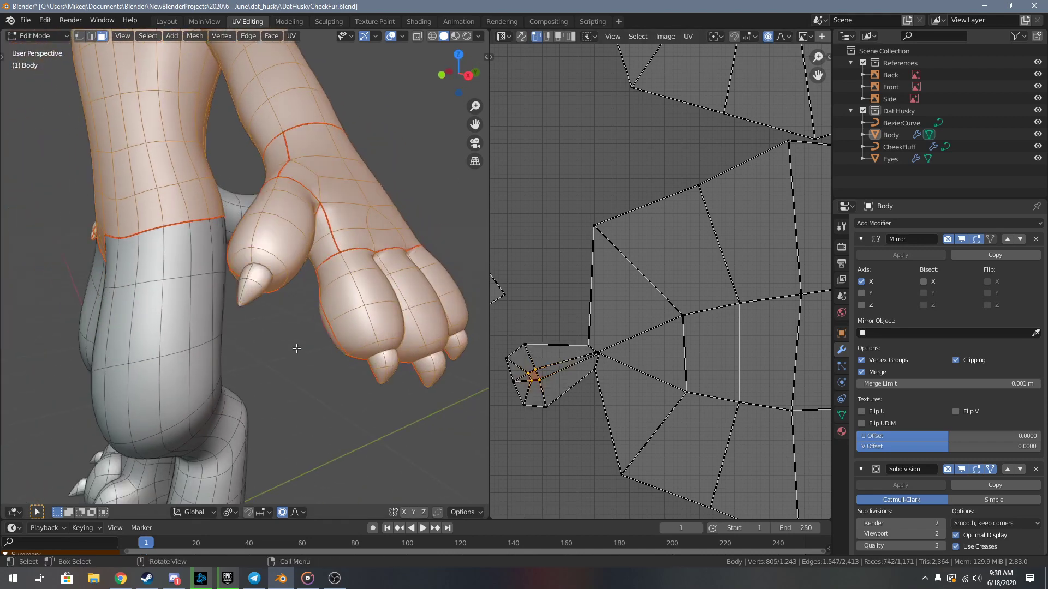
key("g")
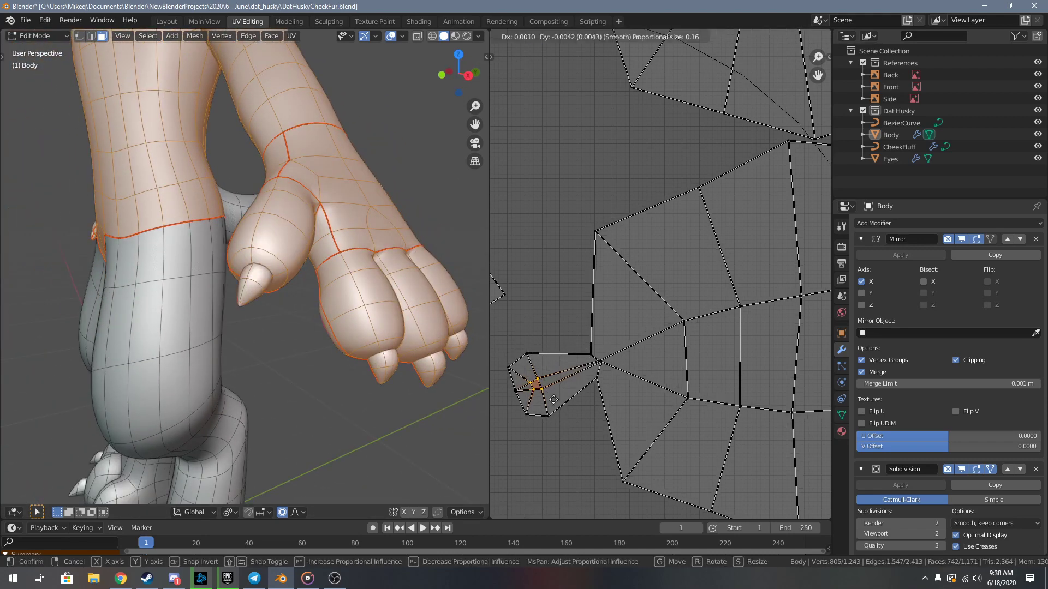
right_click(575, 341)
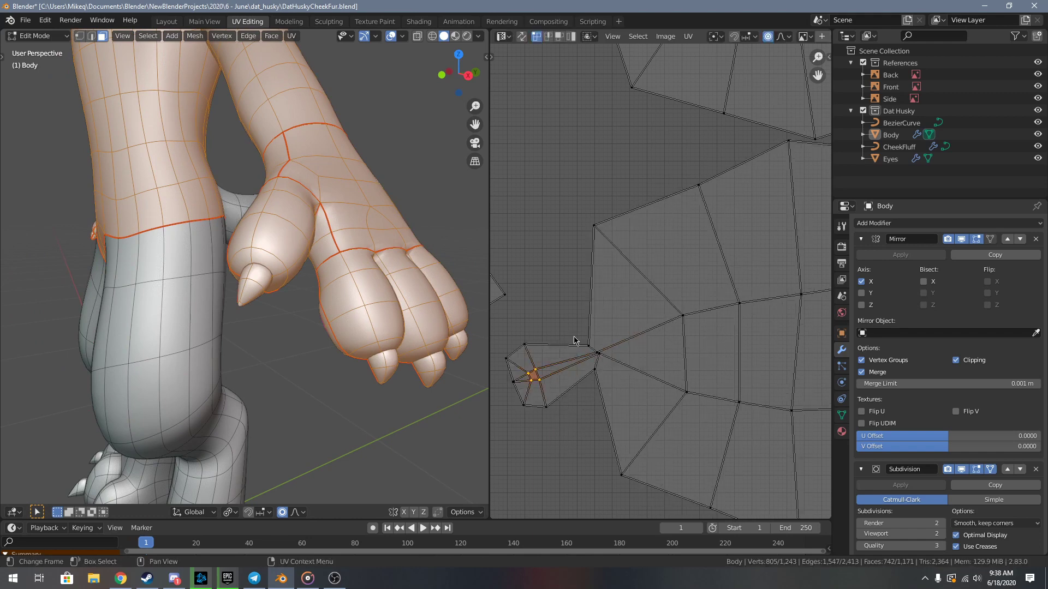
key("h")
mouse_move(341, 305)
middle_mouse_down()
mouse_move(367, 311)
mouse_move(348, 321)
middle_mouse_up()
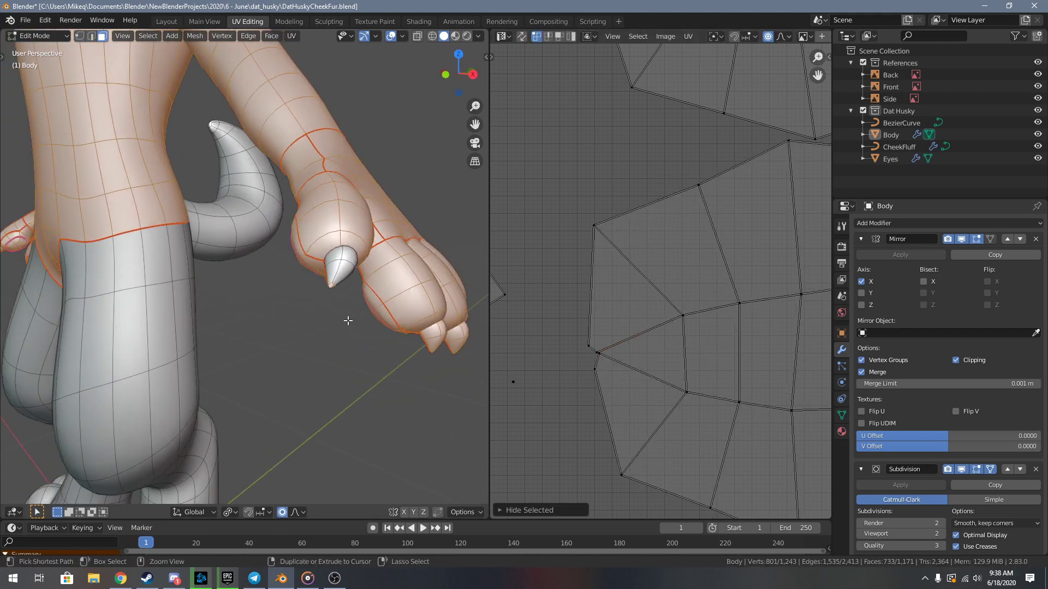
key("alt+h")
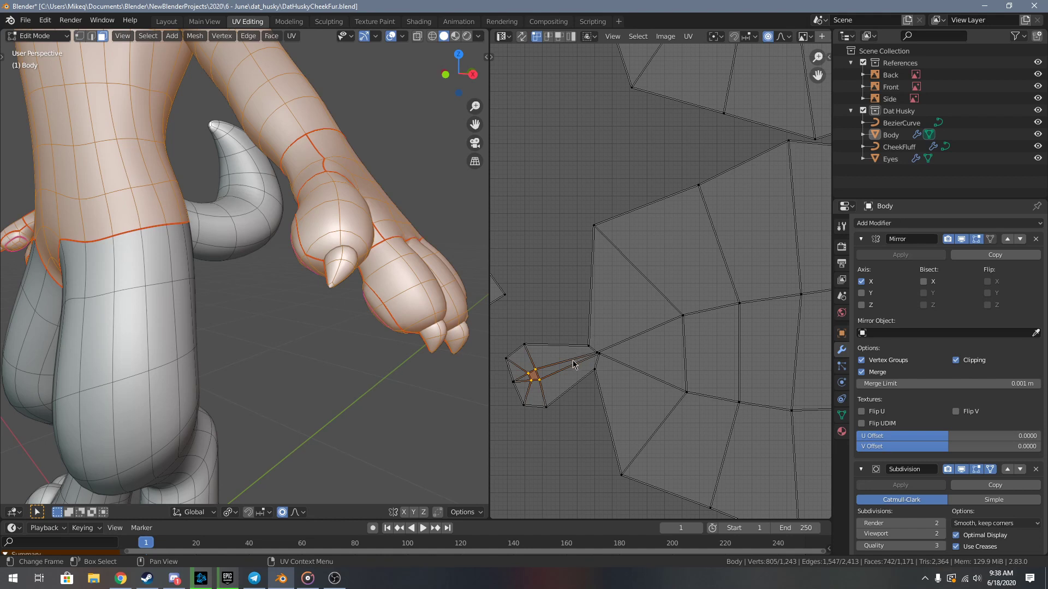
- Switch to vertex selection, reselect the cluster's centre vertices and temporarily hide them to check the thumb claw from below
key("h")
key("alt+h")
key("g")
key("Escape")
key("1")
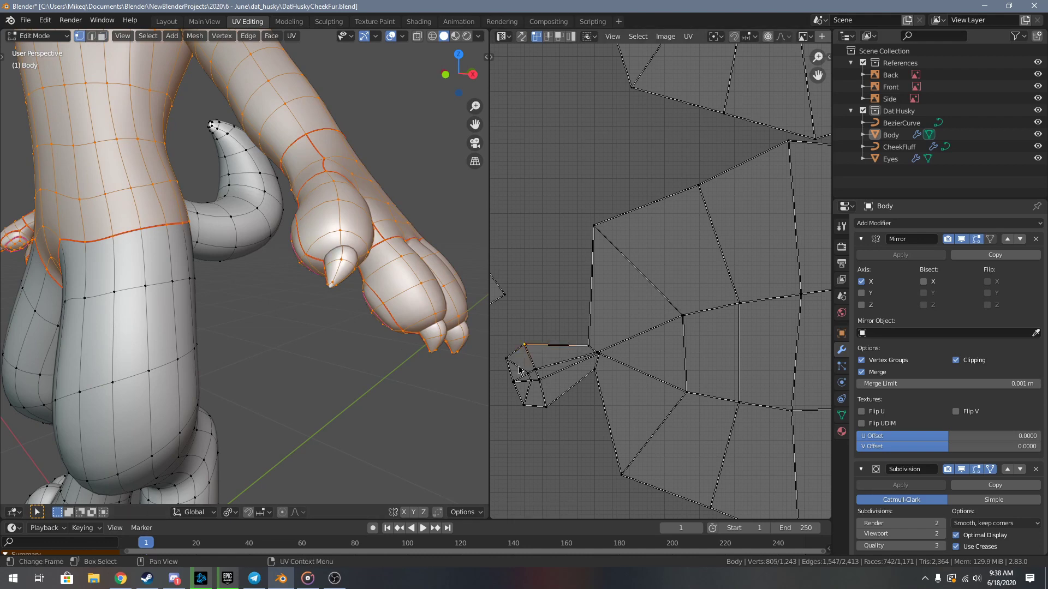
key("c")
left_click(536, 377)
right_click(535, 377)
key("h")
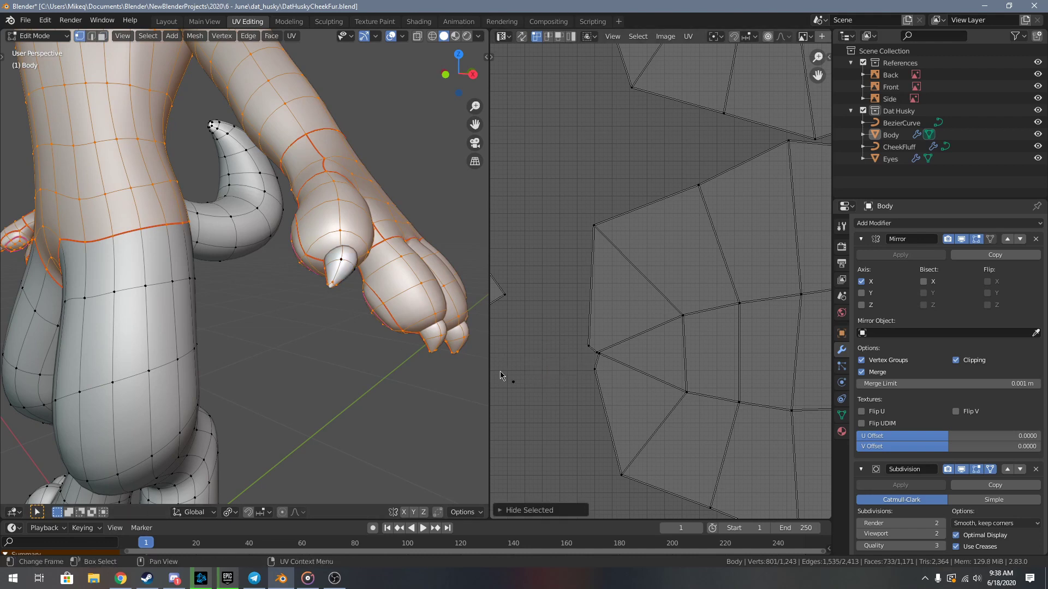
middle_click_drag(400, 356, 411, 304)
key("alt+h")
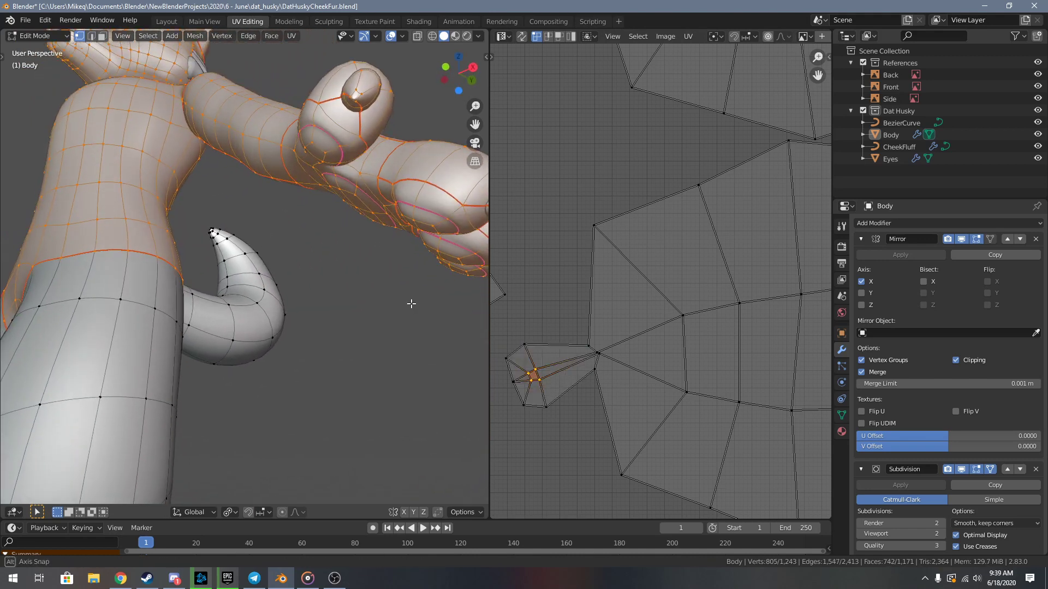
- Deselect the whole Body mesh
scroll(610, 361, "down", 6)
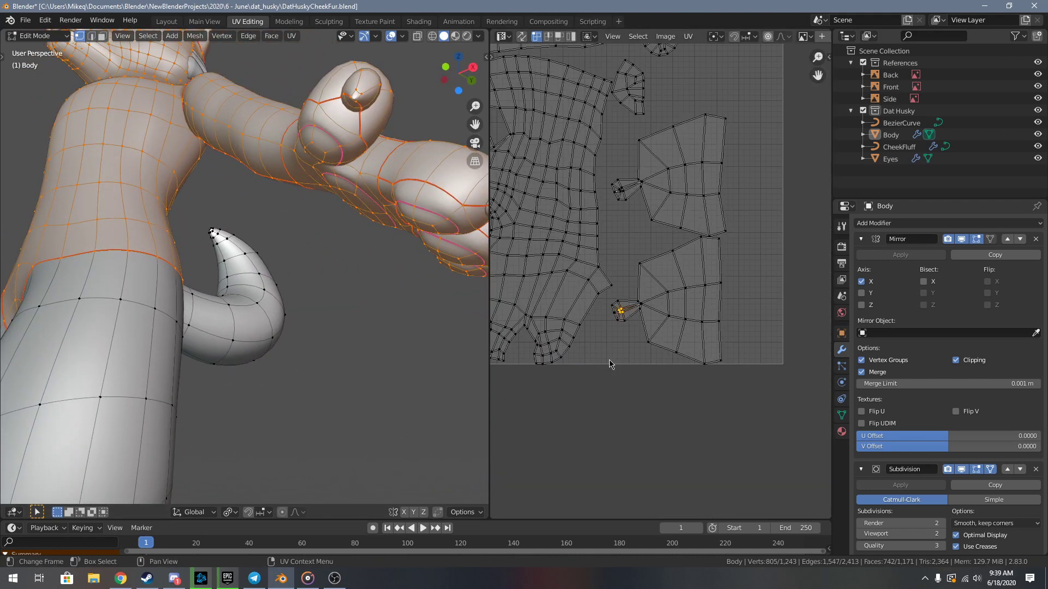
scroll(610, 358, "up", 4)
key("alt+a")
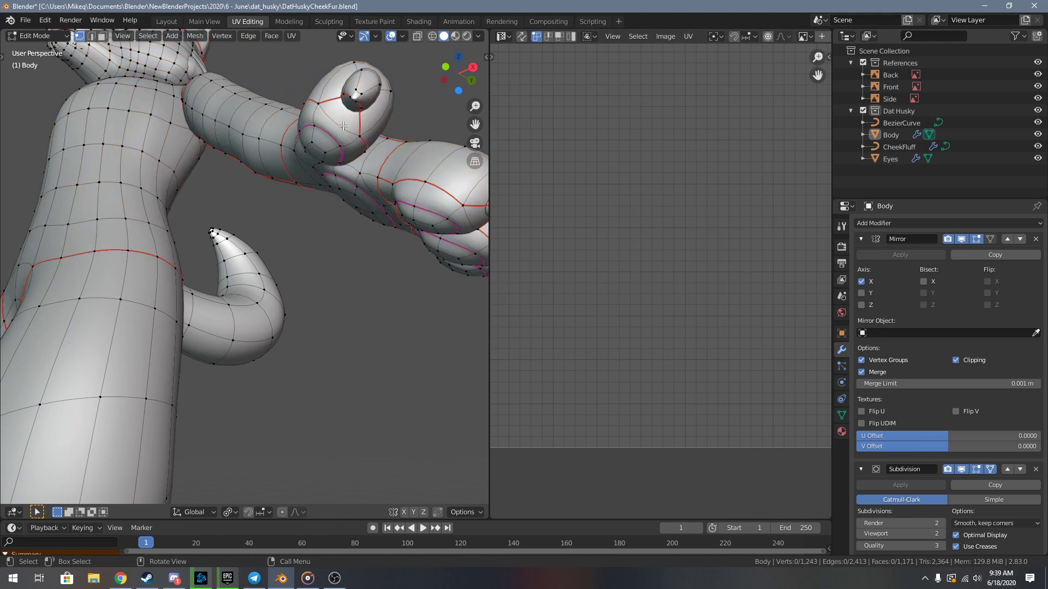
- Select the linked thumb faces, including the claw, and unwrap them into a UV island
key("l")
scroll(633, 295, "down", 5)
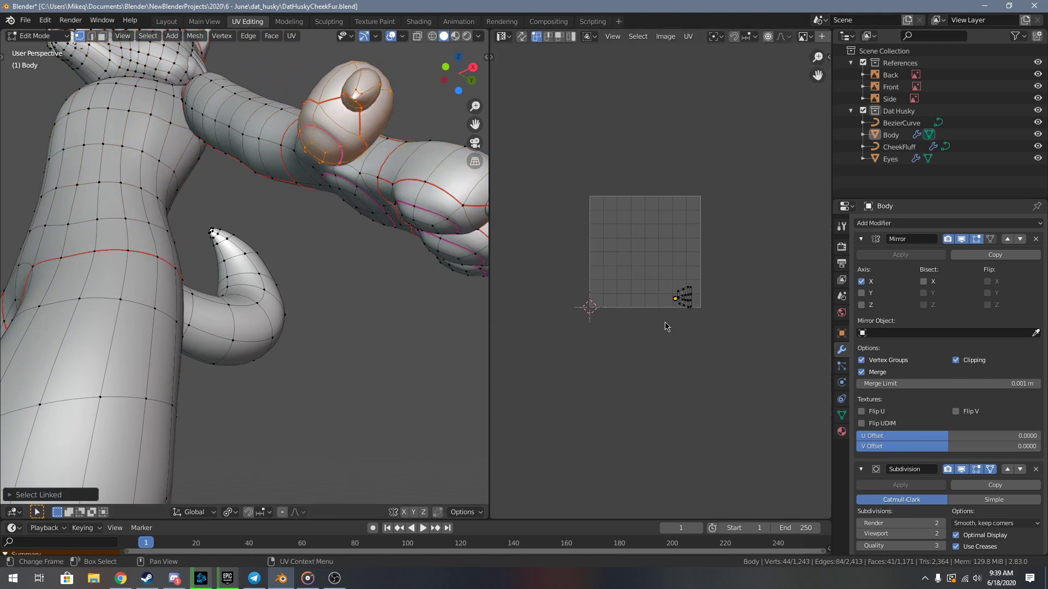
key("u")
left_click(374, 200)
scroll(671, 273, "up", 2)
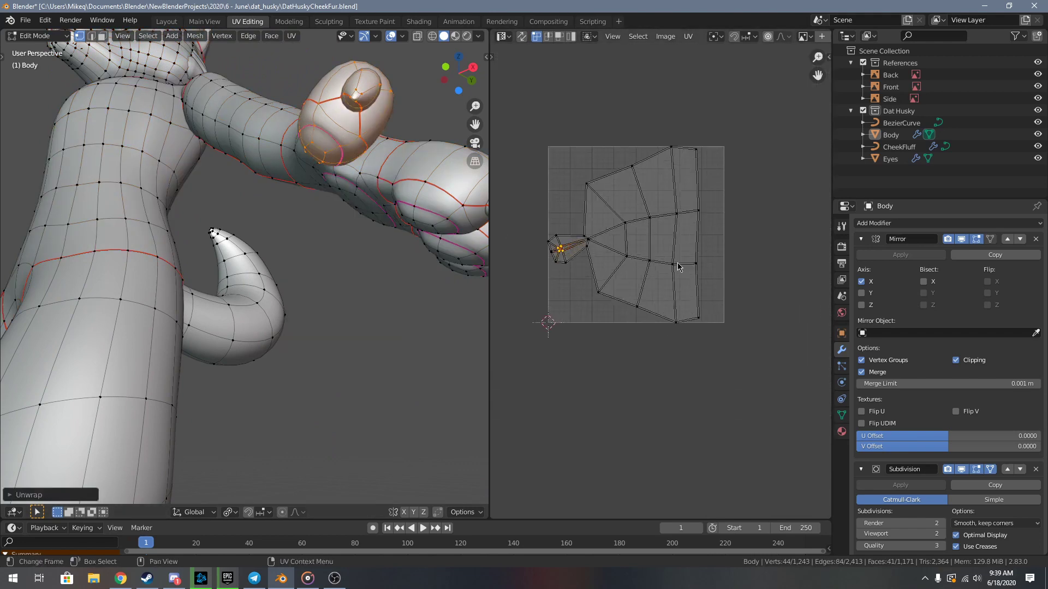
scroll(663, 279, "up", 2)
middle_click_drag(655, 262, 698, 339)
- Circle-select the small cluster at the narrow end of the thumb's UV island, temporarily hide it and reveal it again
key("alt+a")
key("c")
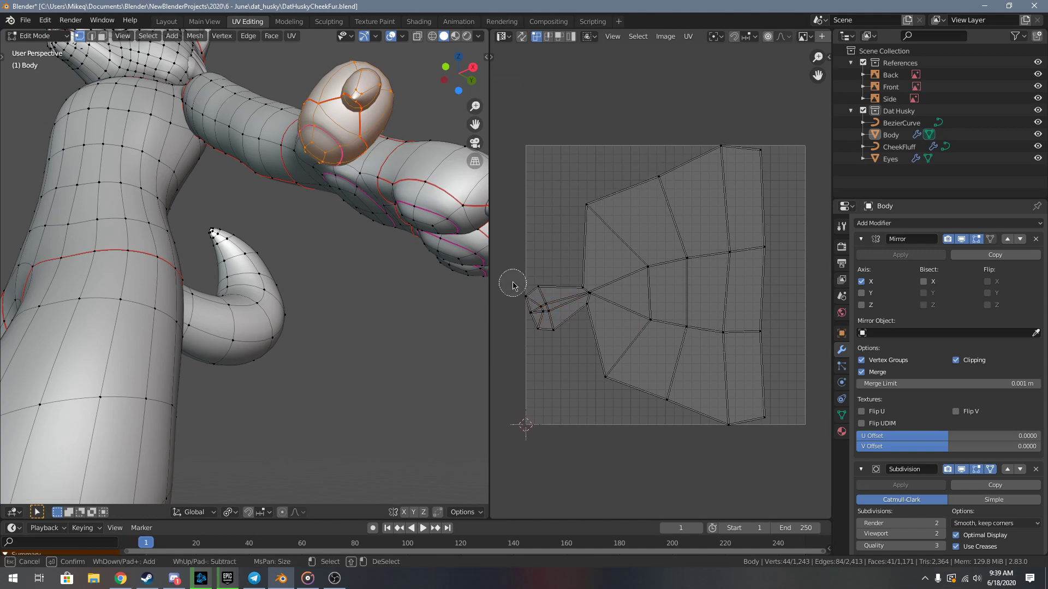
right_click(539, 284)
key("h")
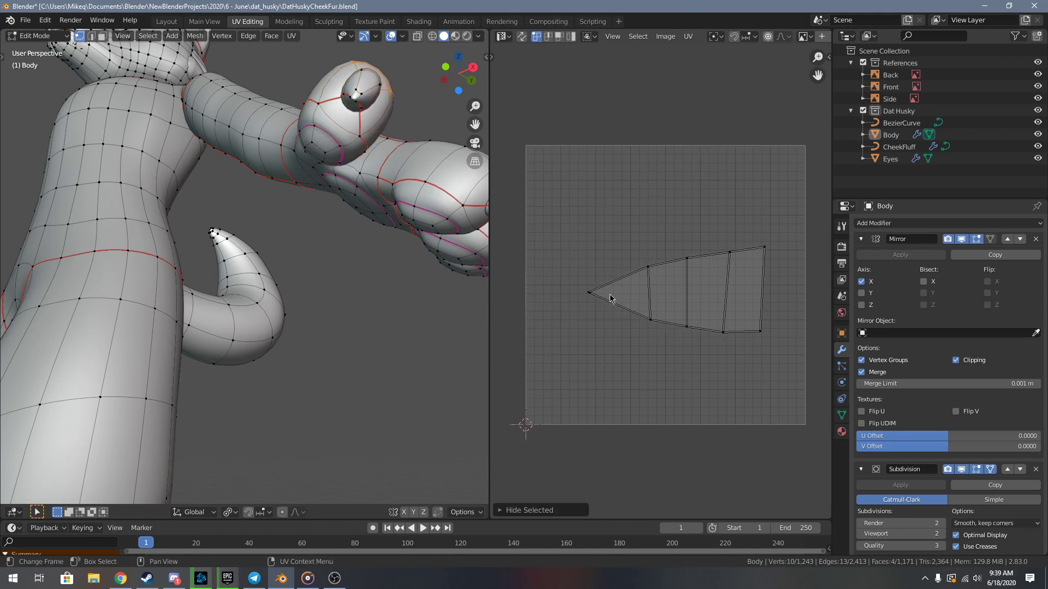
middle_click_drag(386, 227, 369, 253)
key("alt+h")
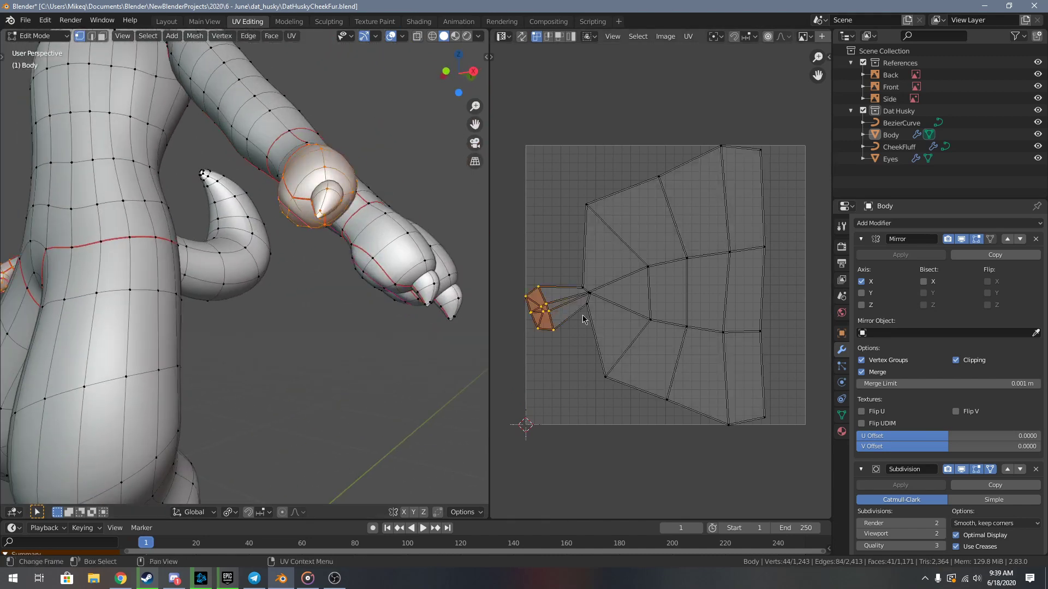
- Circle-select the whole small UV cluster again and repeatedly hide and reveal it to see which thumb faces it covers
key("h")
key("ctrl+z")
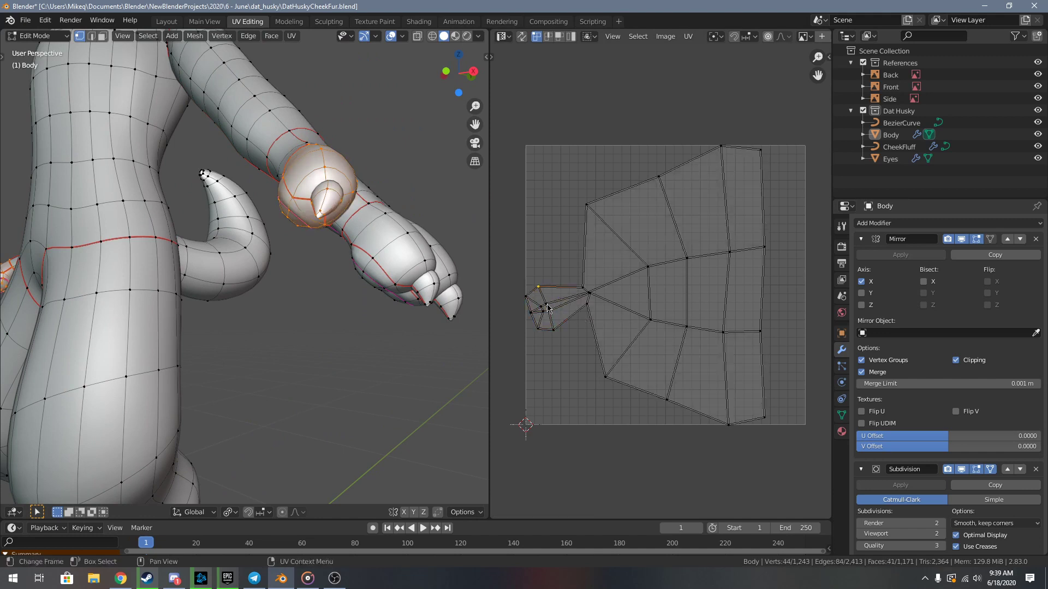
key("c")
left_click_drag(548, 326, 529, 275)
right_click(530, 275)
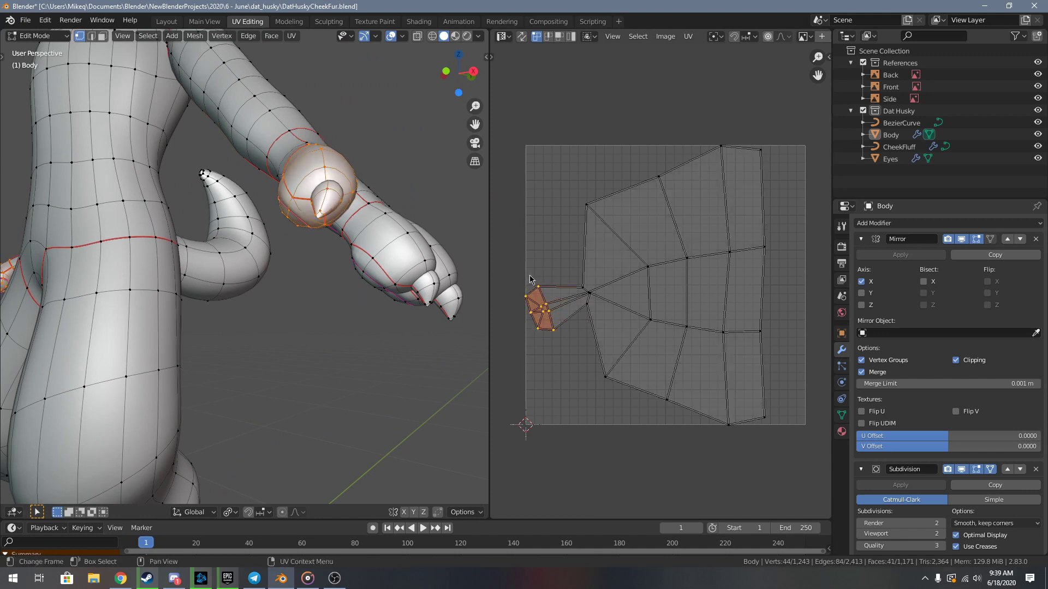
key("h")
key("alt+h")
key("h")
key("alt+h")
- Temporarily hide individual vertices of the small UV cluster and reveal them again
key("c")
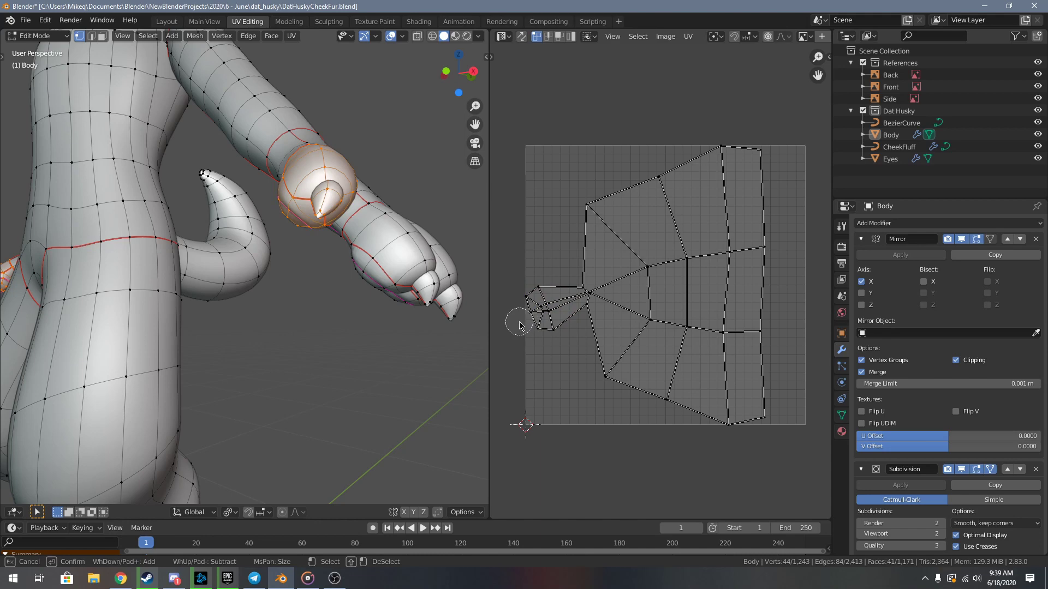
key("Escape")
key("h")
key("alt+h")
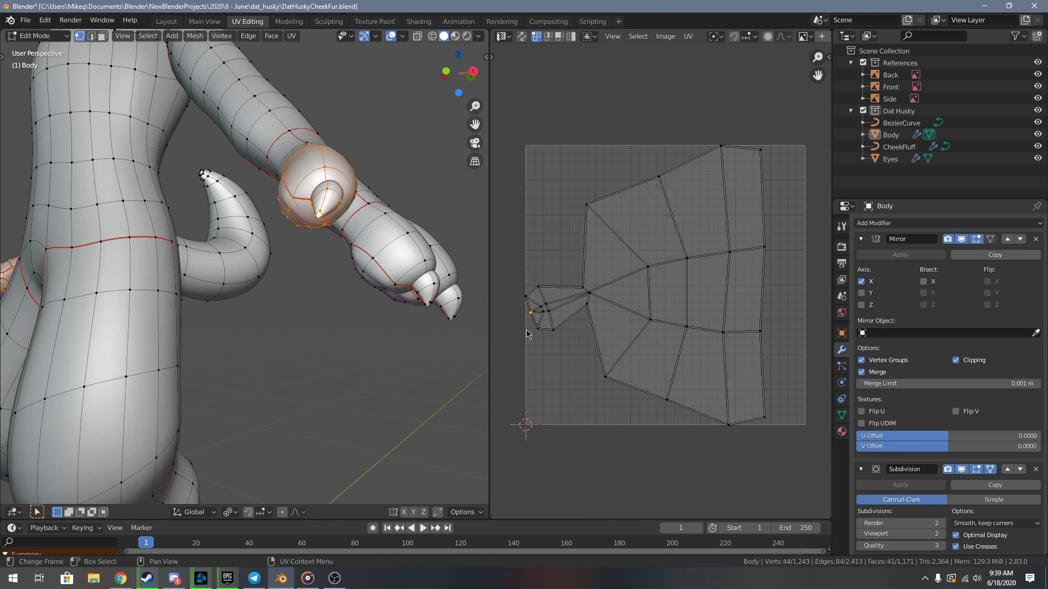
- Pull apart the UV vertices stacked at one corner of the small cluster to find how its faces connect
scroll(620, 326, "up", 1)
scroll(620, 326, "up", 2)
middle_click_drag(620, 326, 724, 326)
scroll(677, 327, "up", 4)
middle_click_drag(633, 307, 685, 298)
scroll(677, 327, "up", 4)
scroll(684, 298, "up", 3)
scroll(686, 297, "up", 3)
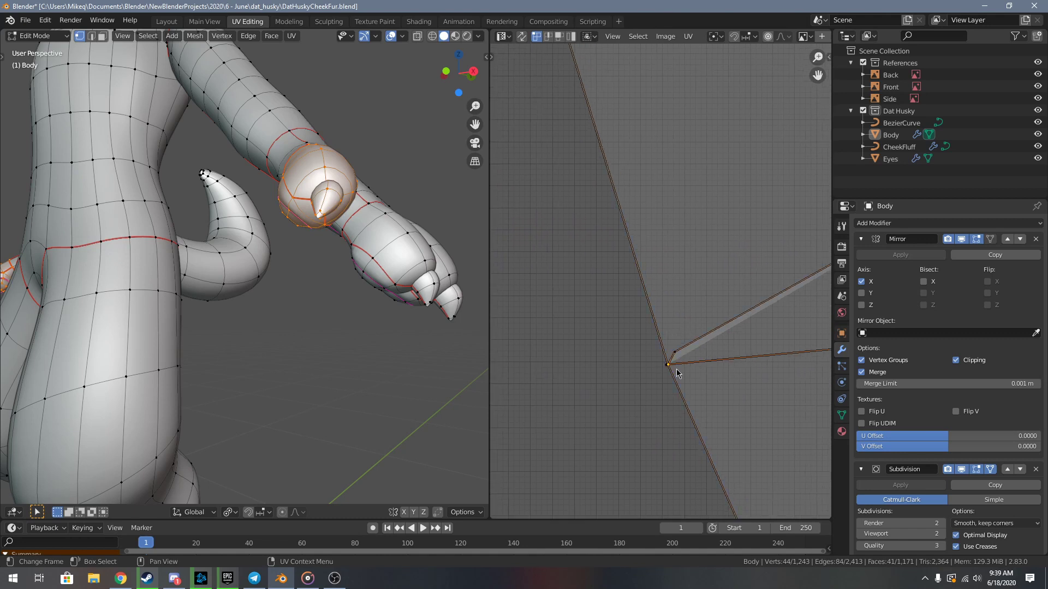
key("g")
left_click(684, 376)
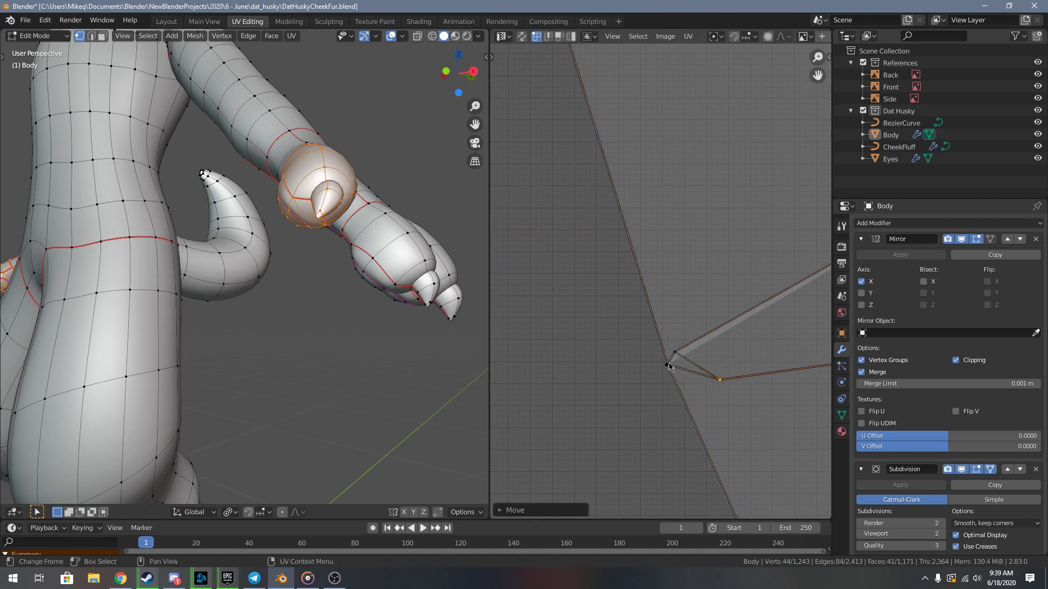
key("g")
left_click(642, 358)
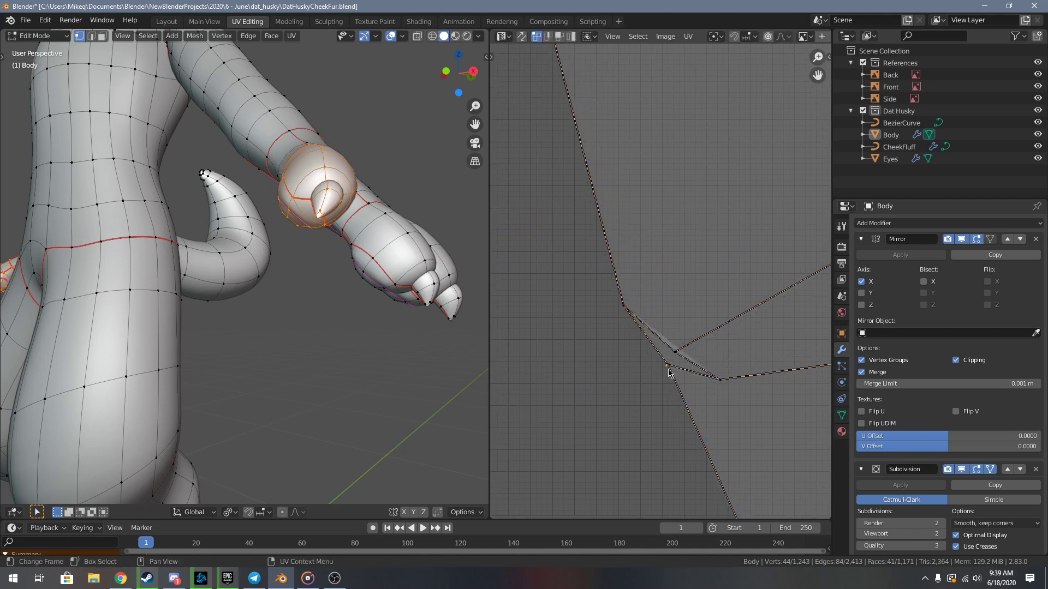
key("g")
left_click(622, 381)
left_click(668, 367)
key("g")
left_click(651, 425)
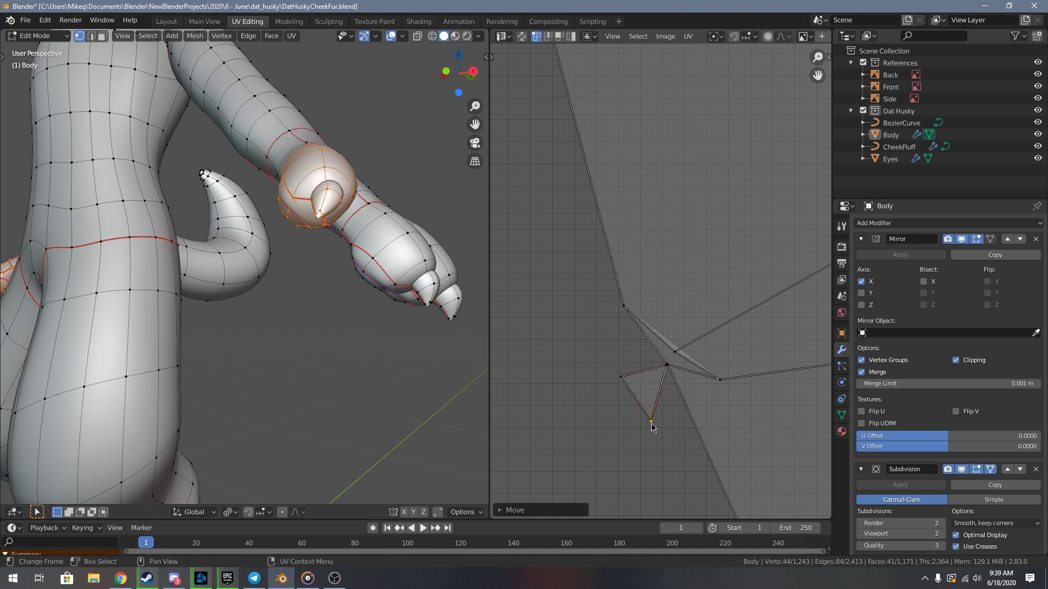
left_click(665, 372)
key("g")
left_click(558, 357)
- Select all of the thumb's UVs and unwrap the thumb again
middle_click_drag(363, 261, 343, 243)
scroll(417, 318, "up", 3)
key("a")
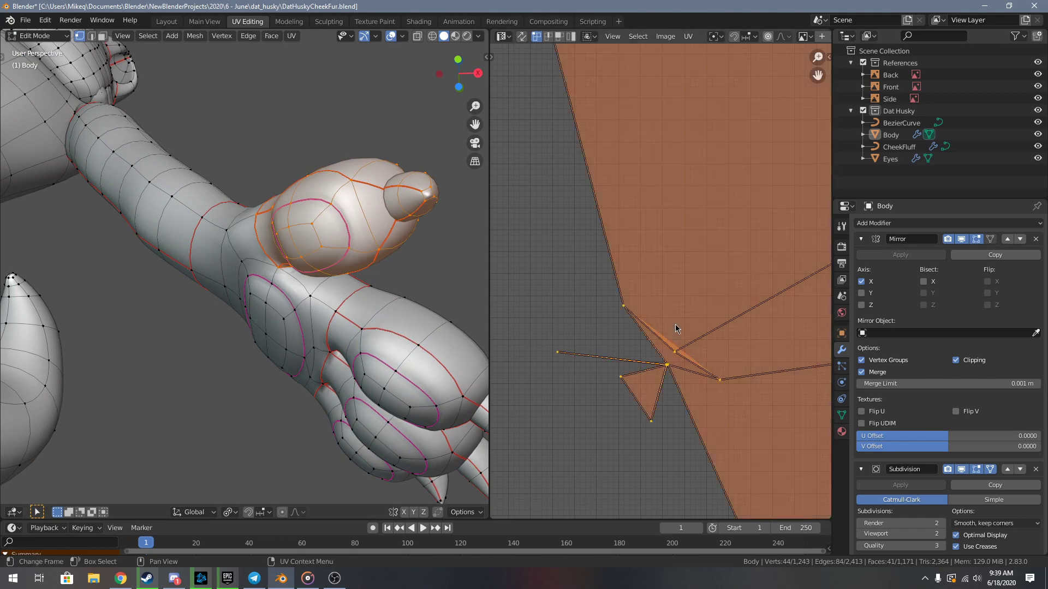
key("u")
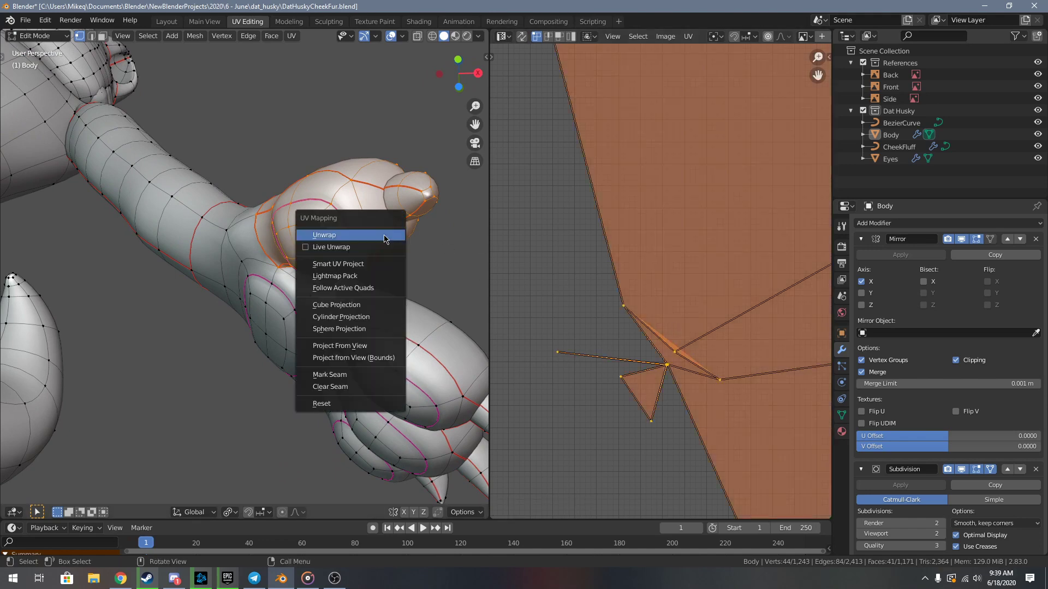
left_click(385, 238)
- Switch to edge selection and clear the seam running beside the pad from the thumb's base to the claw
middle_click_drag(384, 235, 325, 386)
key("2")
key("alt+a")
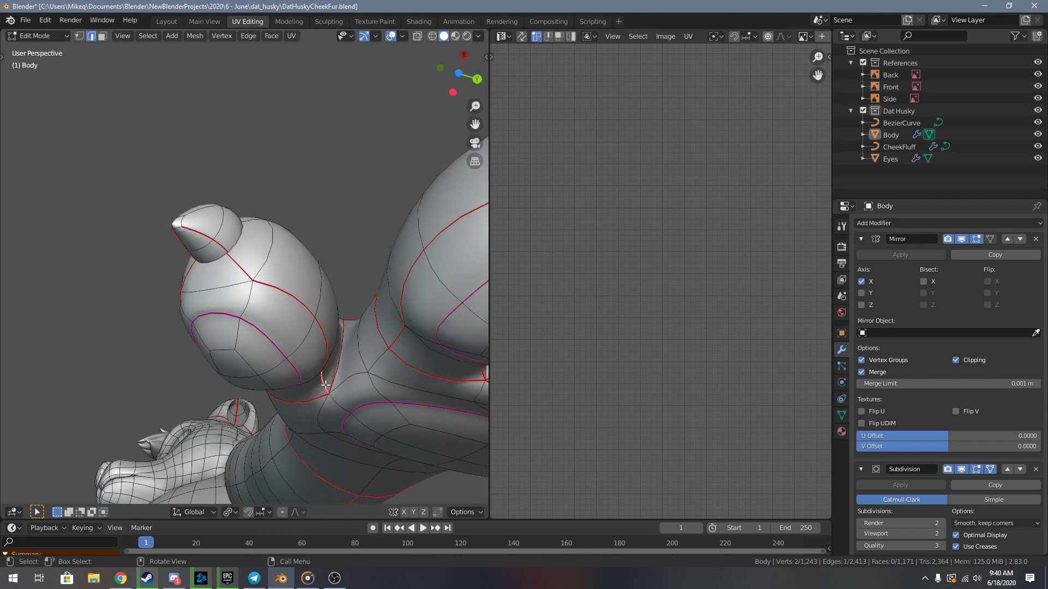
key("ctrl+e")
left_click(199, 239)
- Mark a seam along the shortest edge path over the thumb from the claw tip to the base seam
left_click(200, 212)
middle_click_drag(200, 213, 354, 190)
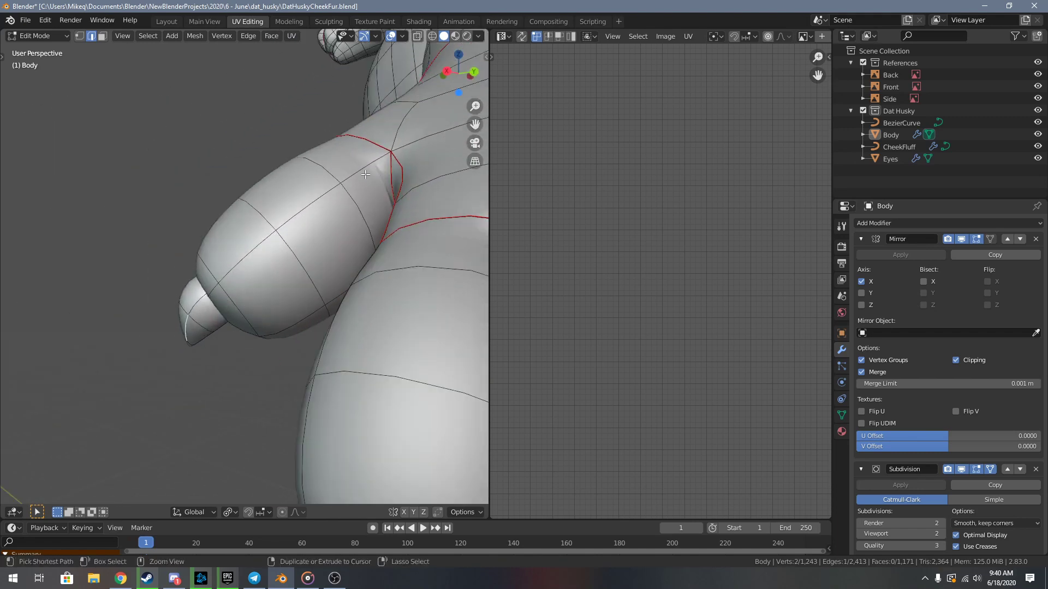
left_click(366, 174, "ctrl")
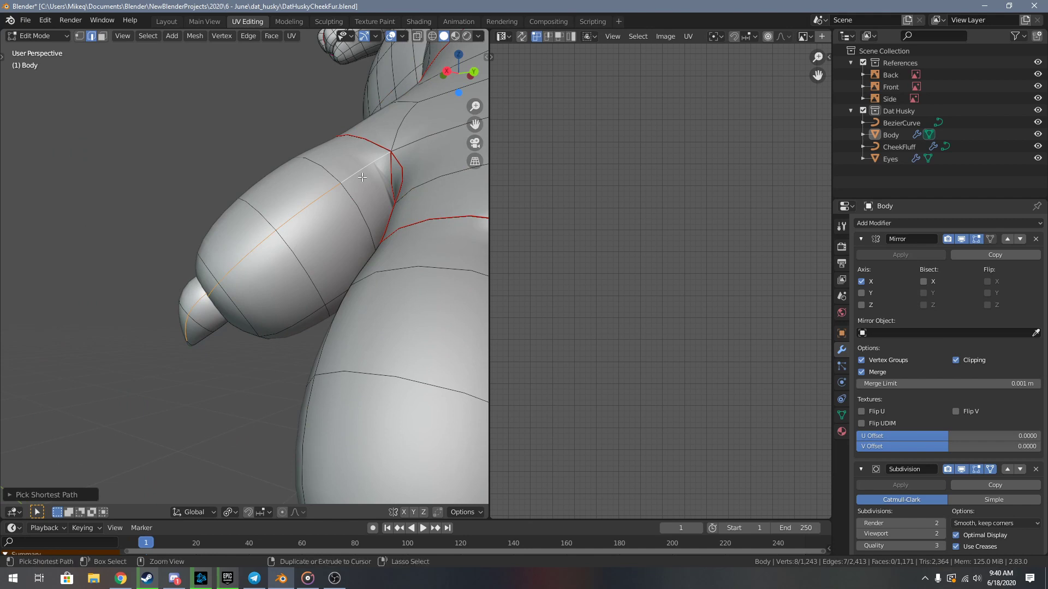
key("ctrl+e")
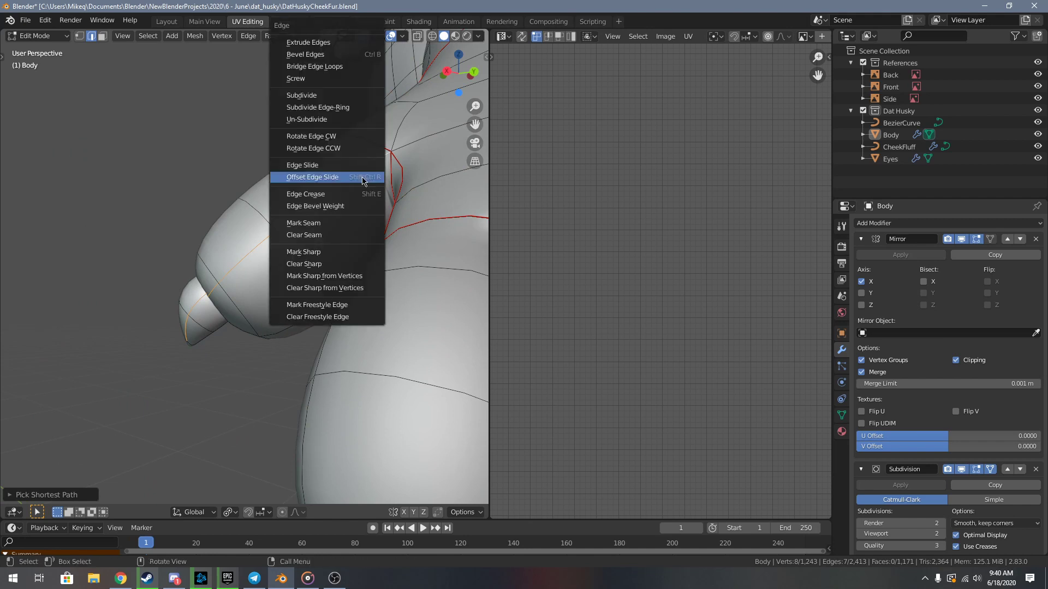
left_click(338, 233)
- Unwrap the linked thumb faces with the relocated seam and inspect the UV island's narrow end
middle_click_drag(337, 234, 322, 264)
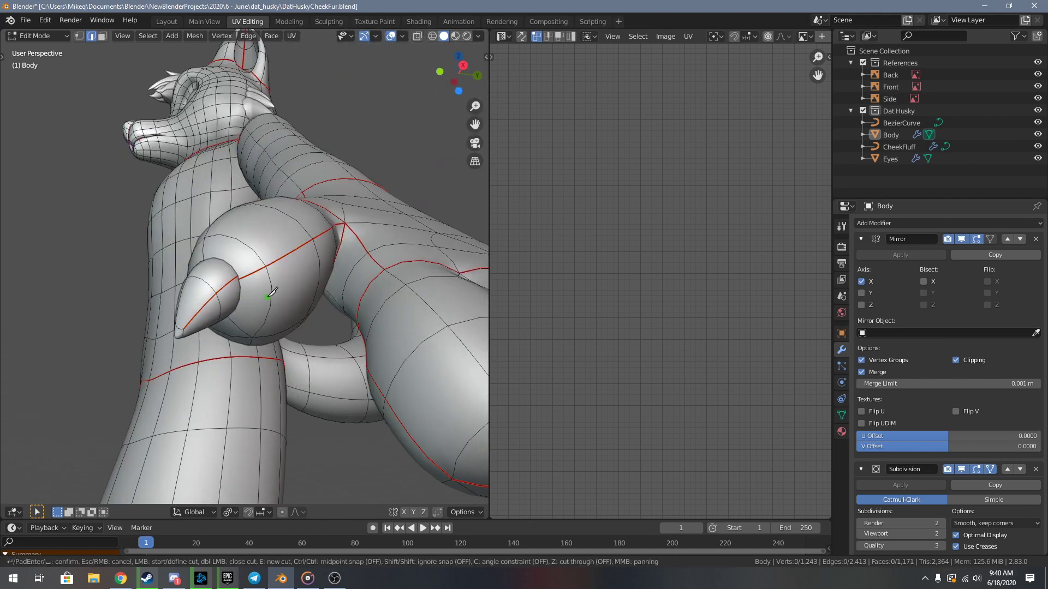
key("l")
key("u")
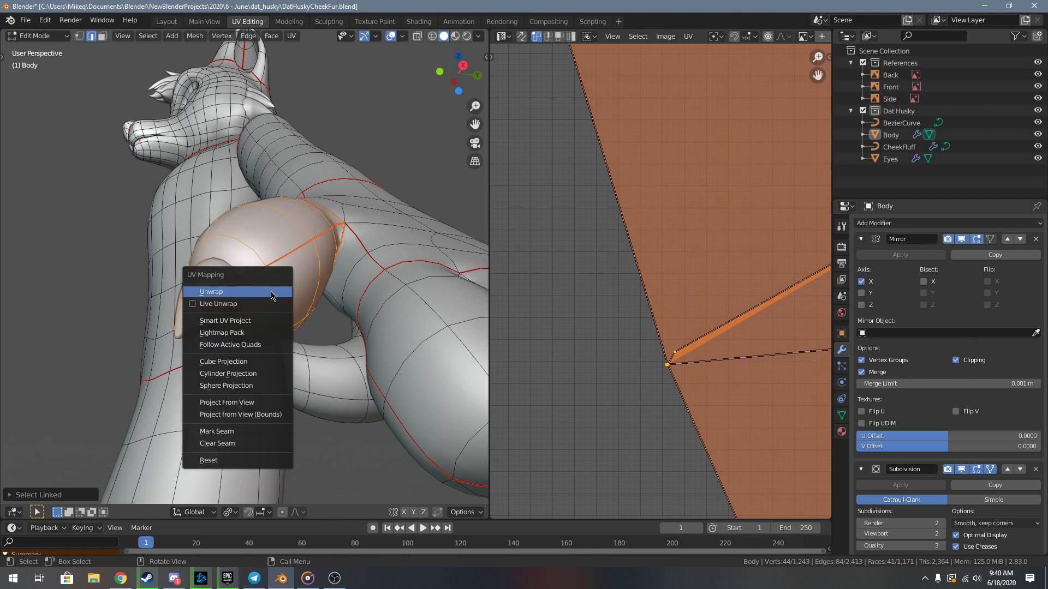
left_click(270, 285)
scroll(634, 256, "down", 4)
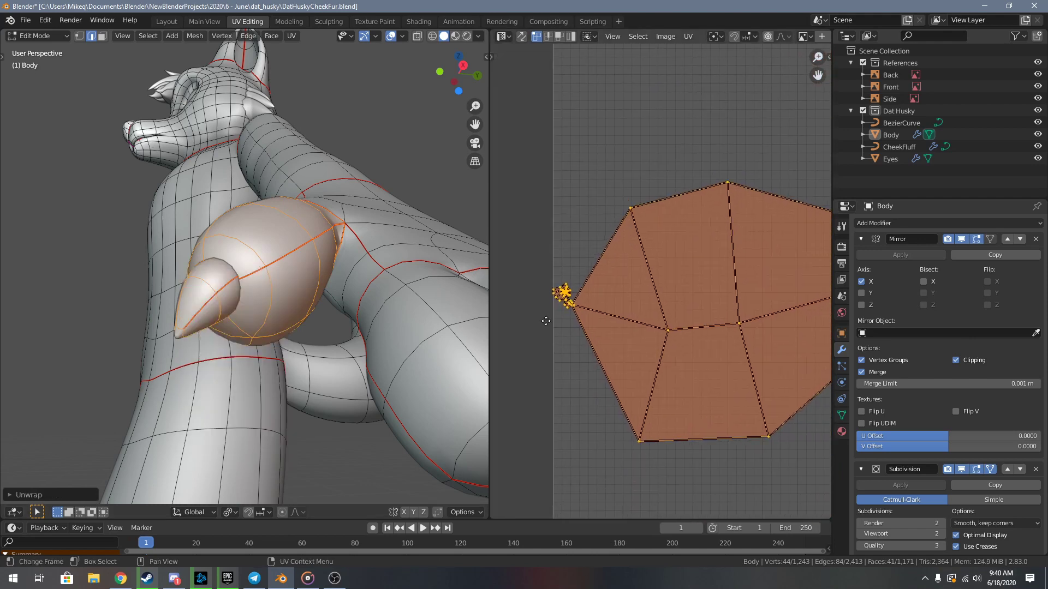
scroll(597, 359, "down", 5)
middle_click_drag(594, 358, 743, 315)
scroll(762, 341, "up", 7)
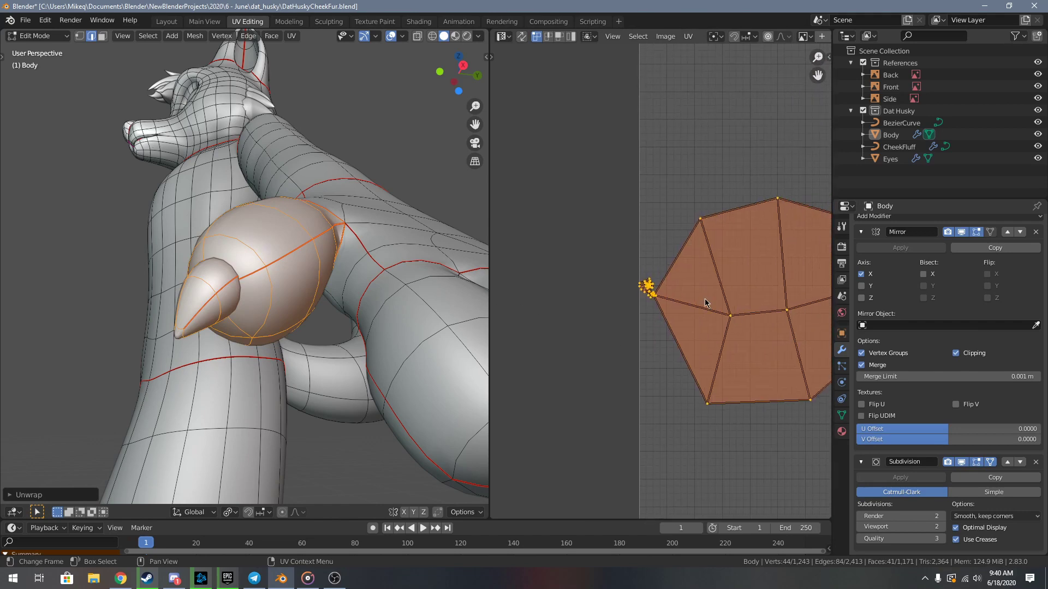
scroll(663, 283, "up", 8)
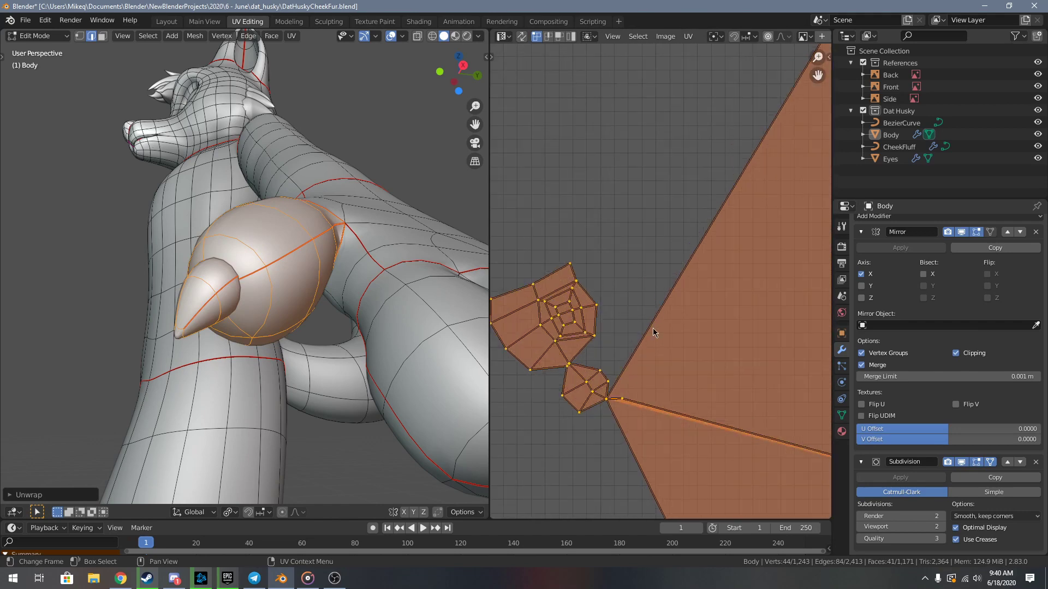
scroll(655, 332, "down", 6)
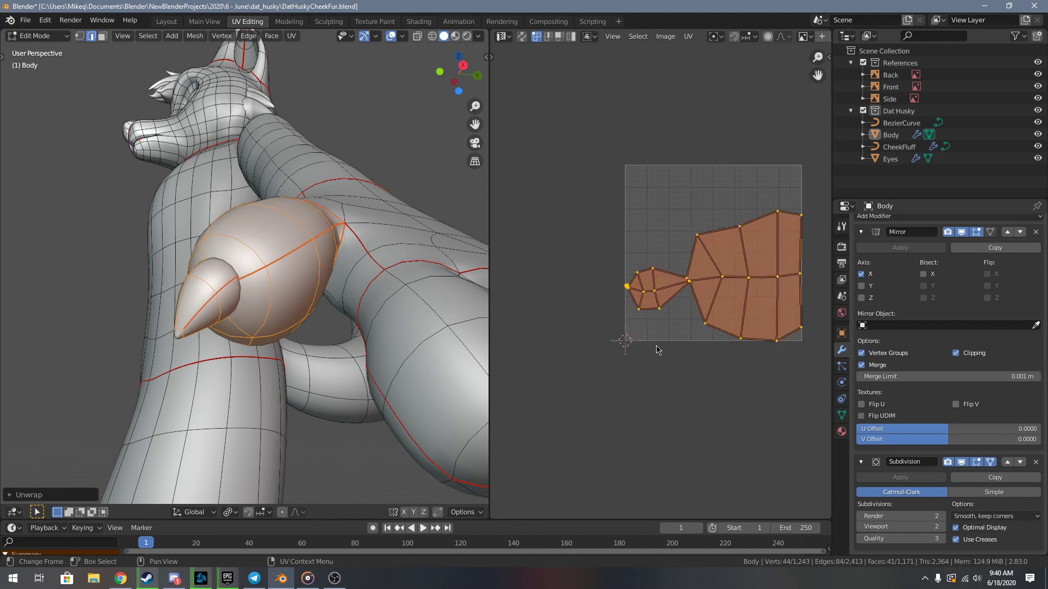
middle_click_drag(705, 339, 674, 348)
- Undo the thumb unwrap and the seam relocation
middle_click_drag(338, 285, 416, 286)
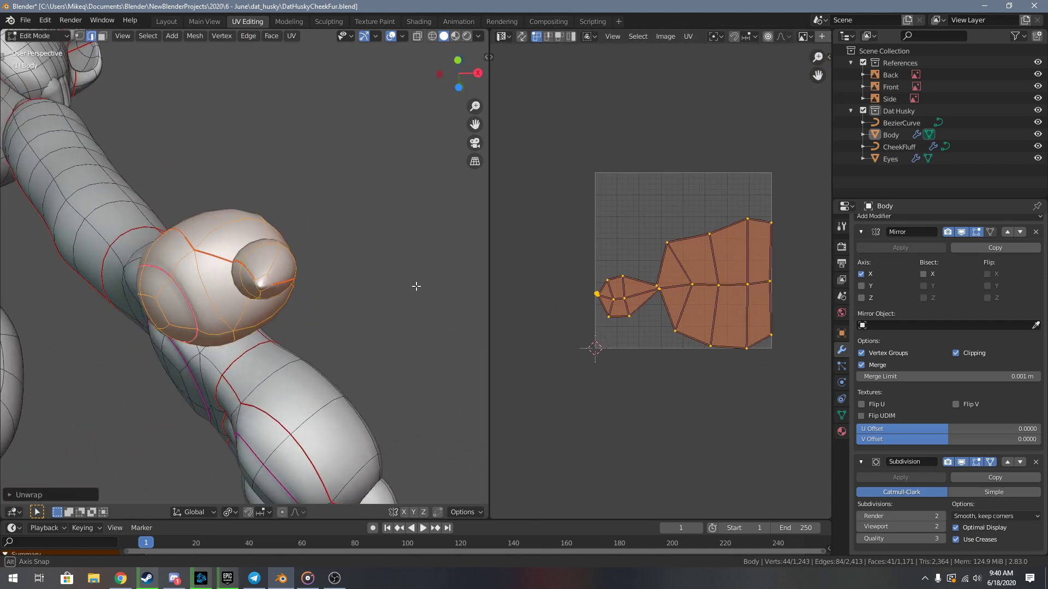
key("ctrl+z")
key("ctrl+z")
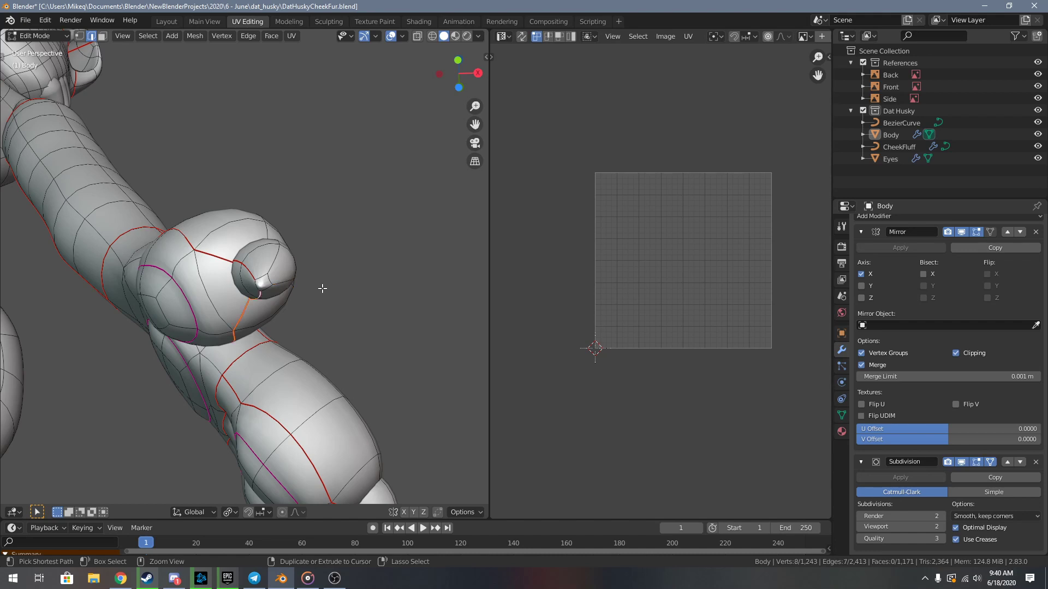
- Mark seams on the short edges beside the thumb claw's tip and unwrap the linked thumb faces
scroll(322, 288, "up", 3)
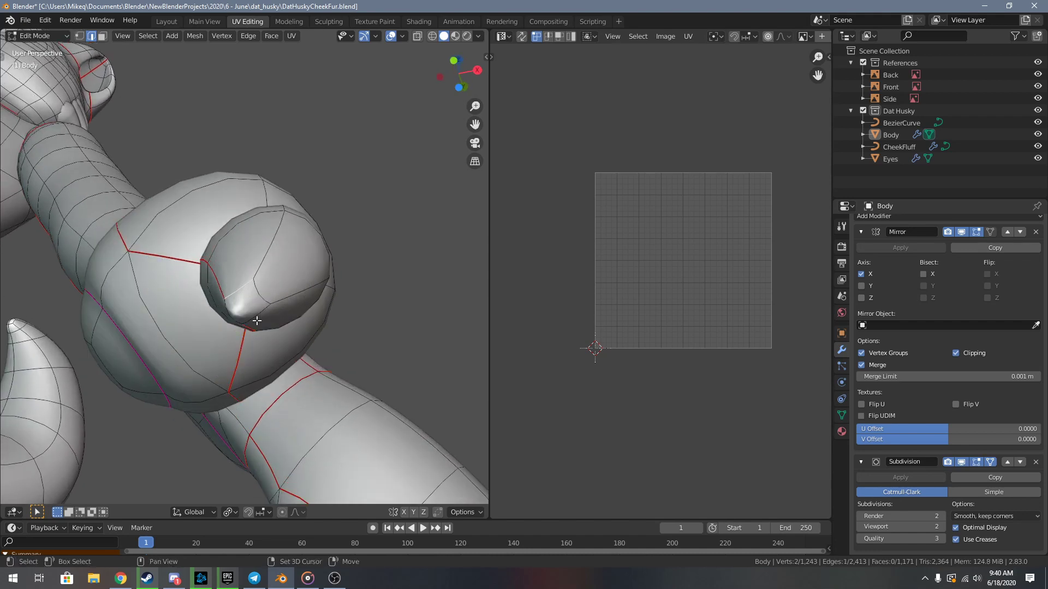
key("F3")
key("Return")
key("alt+a")
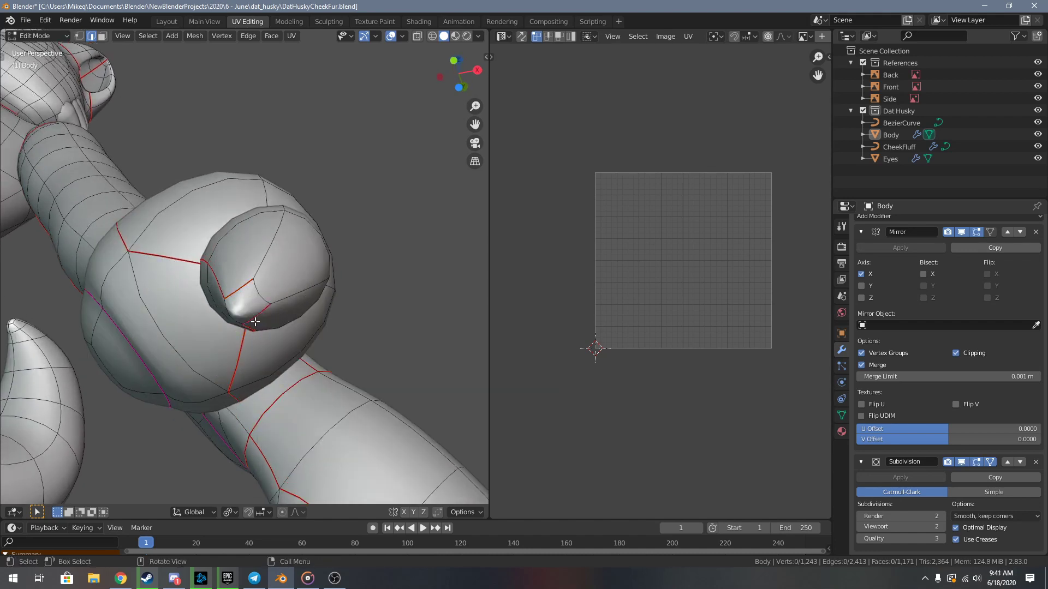
key("l")
key("u")
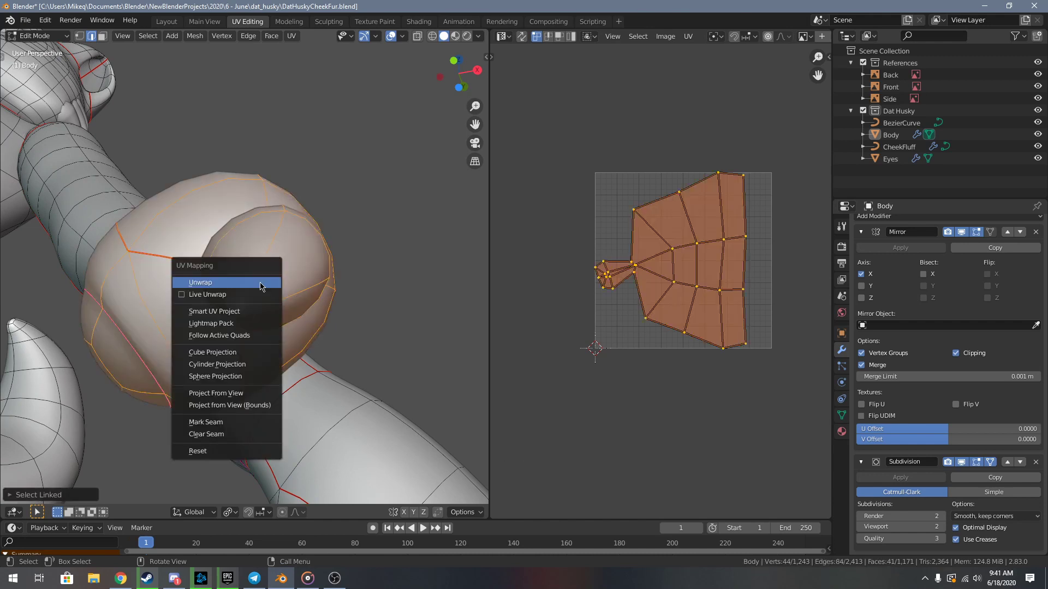
left_click(261, 287)
scroll(624, 290, "up", 4)
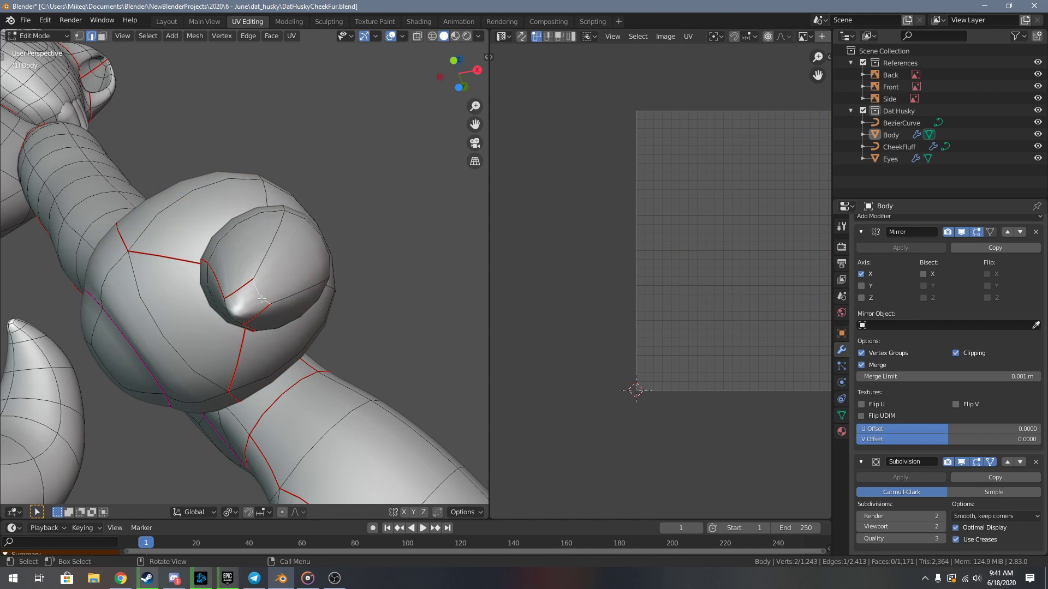
- Mark the remaining edge beside the thumb claw's tip as a seam, unwrap the linked thumb again and deselect its UVs
key("F3")
key("Return")
left_click(262, 299)
key("ctrl+l")
key("u")
left_click(262, 300)
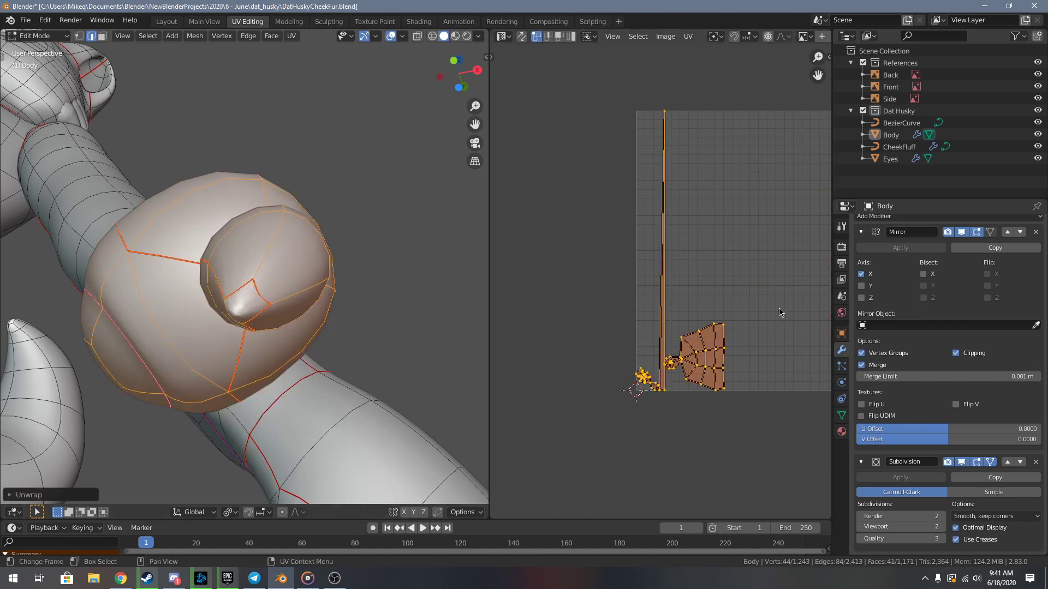
scroll(689, 343, "up", 5)
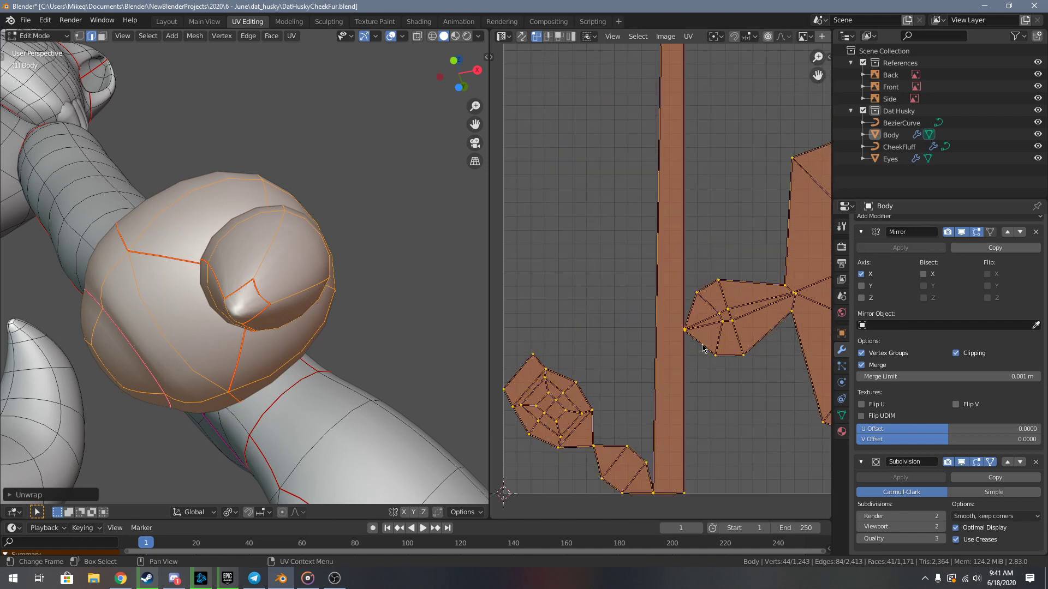
scroll(702, 348, "down", 4)
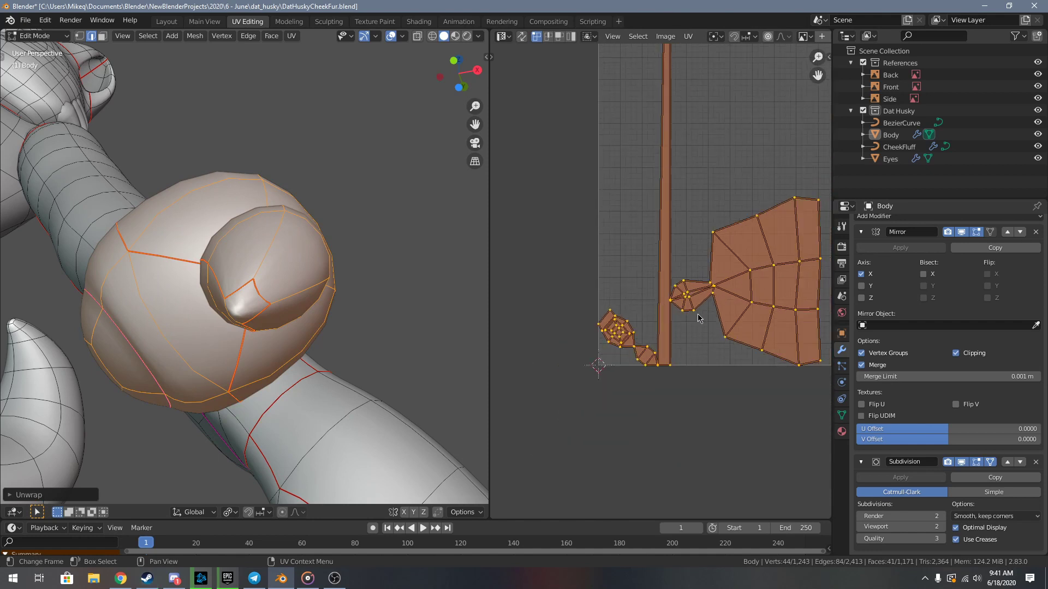
key("alt+a")
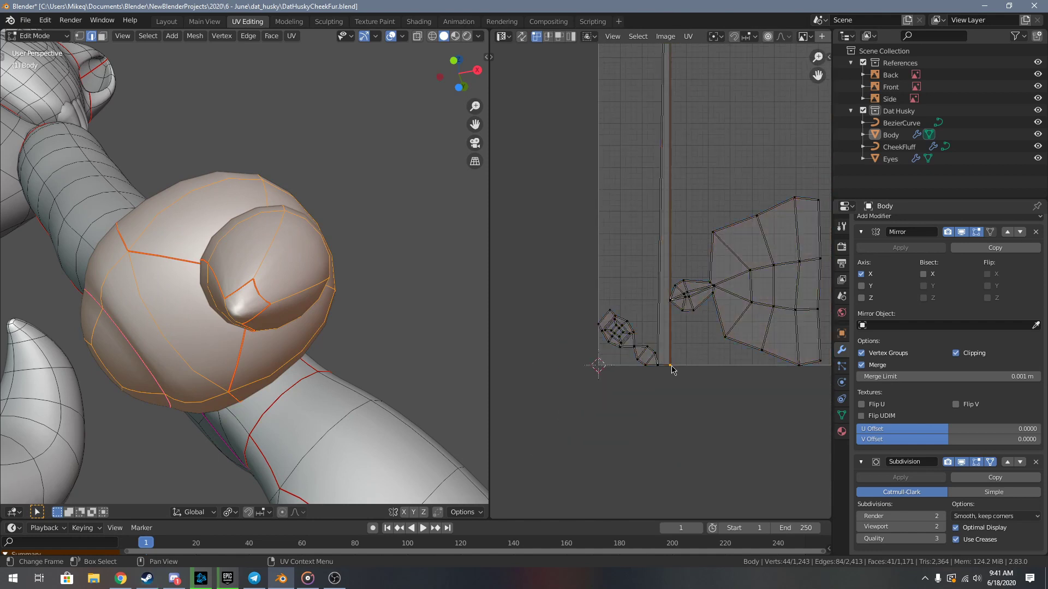
- Inspect the thumb and claw with the Subdivision modifier's viewport display turned off, and turn the display back on
middle_click_drag(399, 337, 327, 351)
scroll(670, 281, "down", 5)
middle_click_drag(670, 281, 657, 352)
scroll(658, 352, "up", 3)
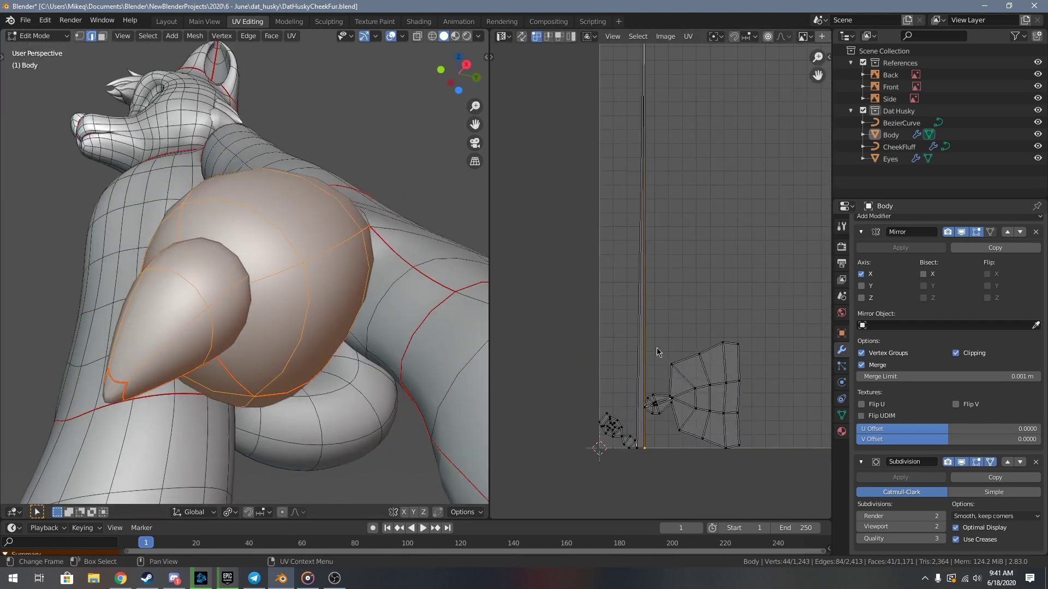
left_click(962, 464)
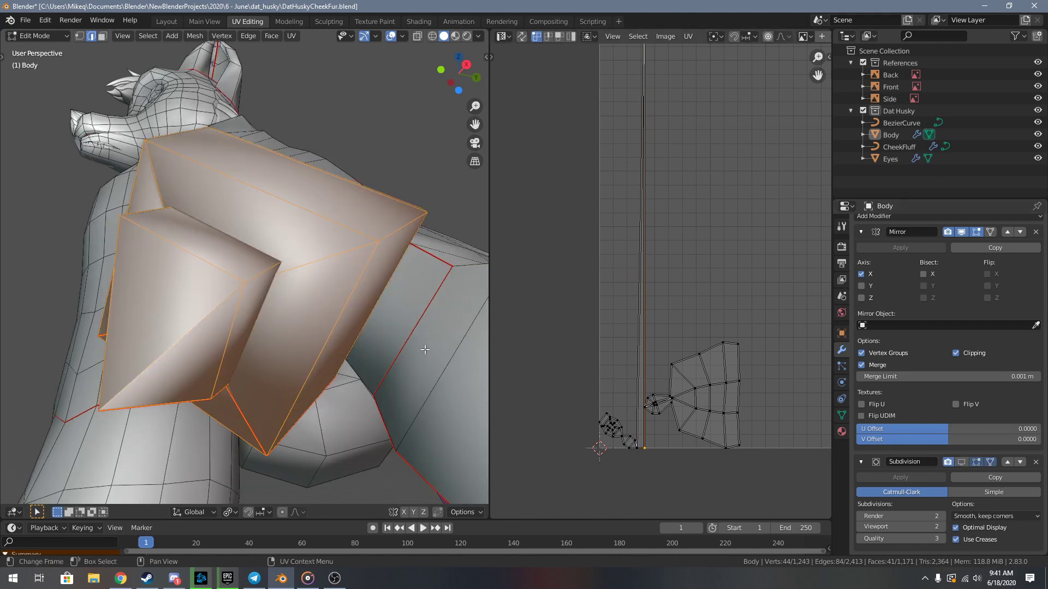
middle_click_drag(458, 284, 339, 355)
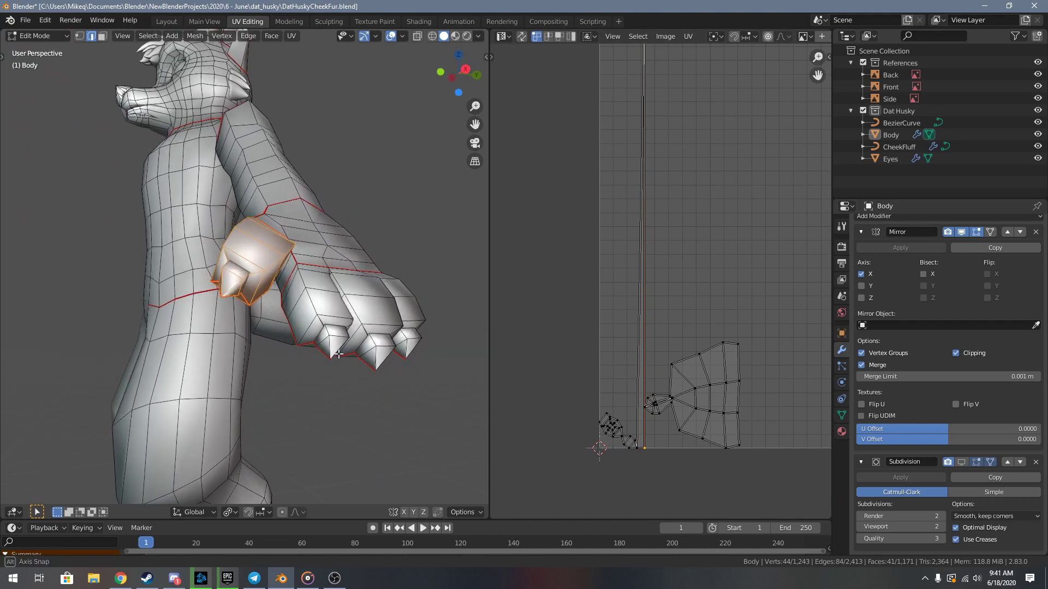
scroll(339, 354, "up", 3)
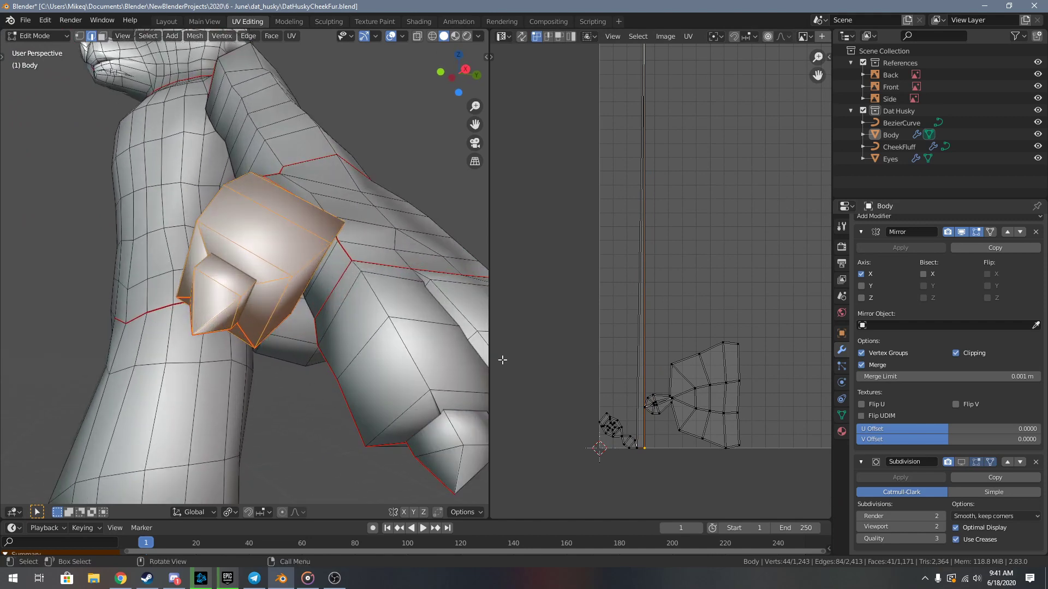
left_click(962, 464)
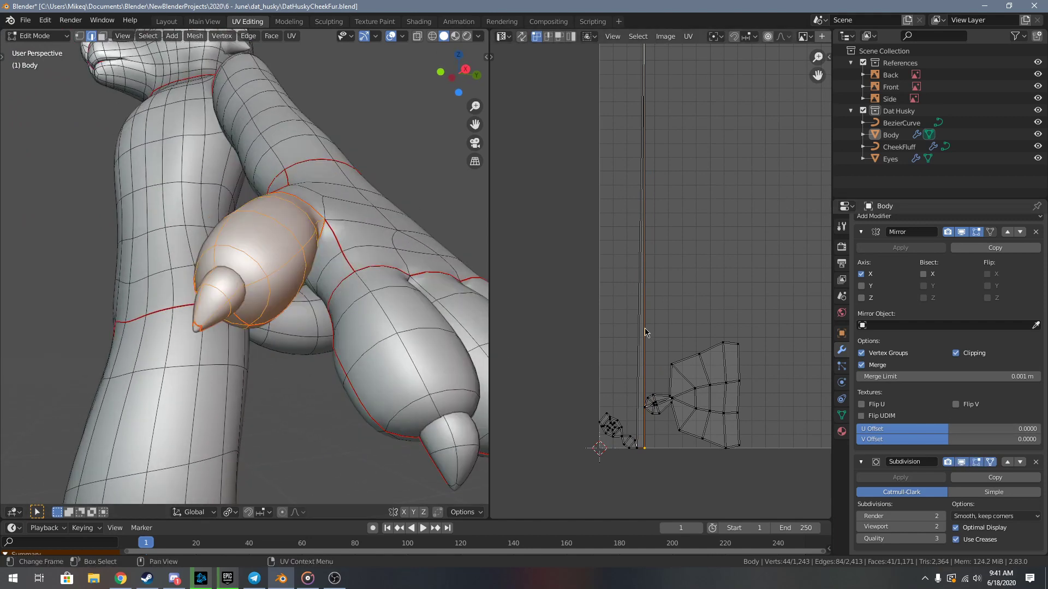
- Hide the selected stretched UV strip to locate its faces on the thumb claw, and undo the hiding
middle_click_drag(649, 81, 639, 148)
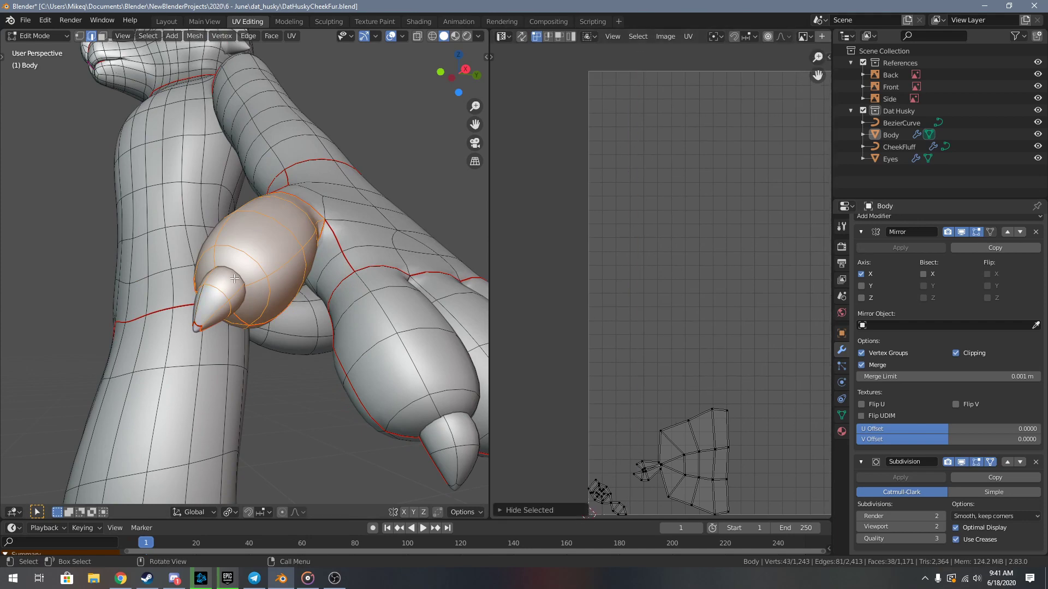
middle_click_drag(306, 235, 312, 242)
key("1")
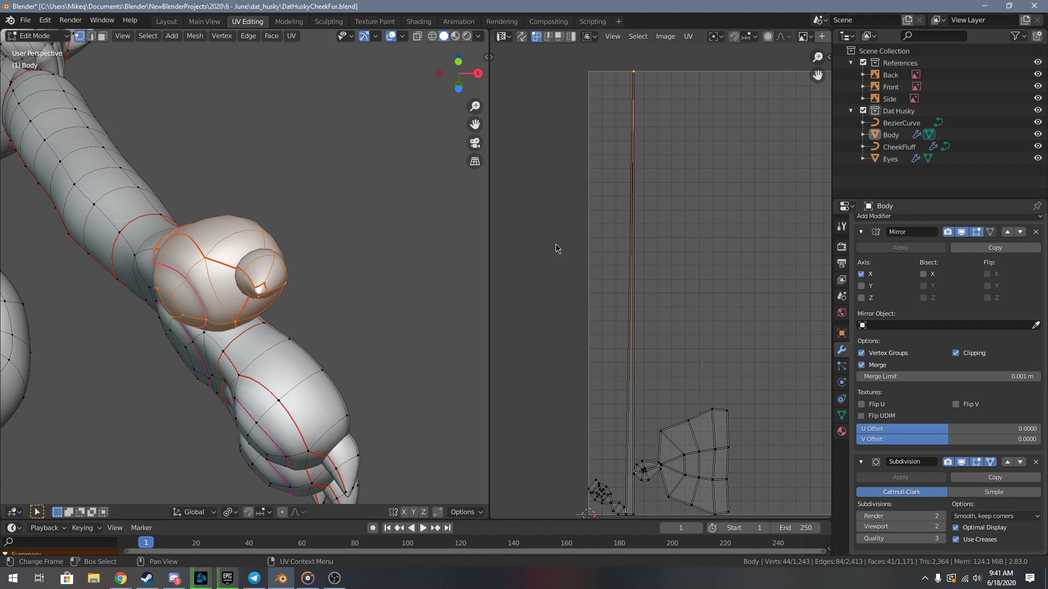
key("h")
scroll(379, 290, "up", 3)
middle_click_drag(379, 290, 335, 265)
key("ctrl+z")
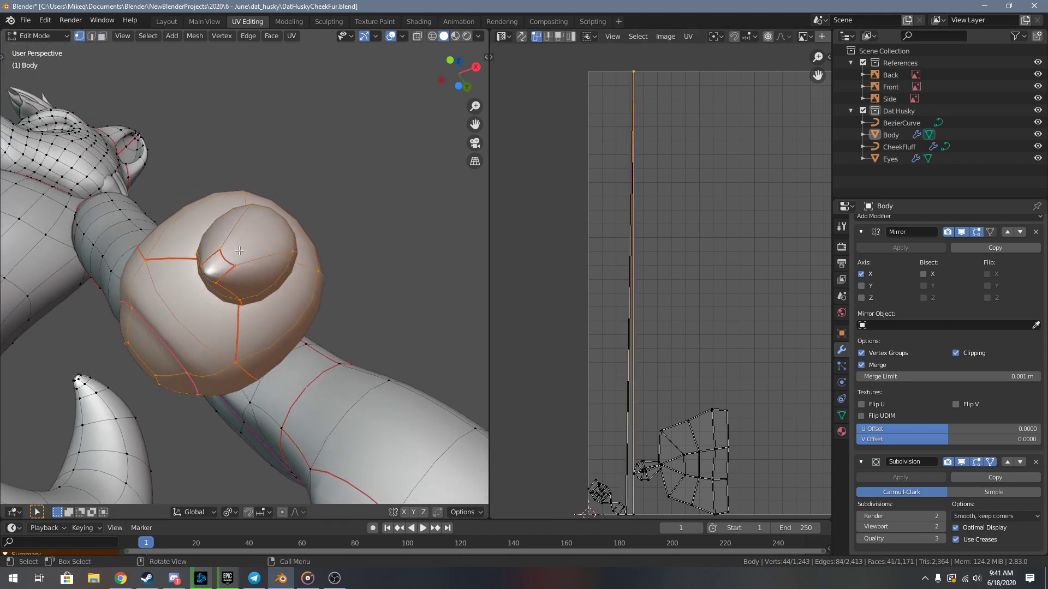
- Mark the edge bridging the two seam ends beside the thumb claw's tip as a seam
scroll(240, 251, "up", 1)
mouse_move(247, 249)
middle_mouse_down()
mouse_move(235, 257)
mouse_move(265, 257)
middle_mouse_up()
left_click(274, 284)
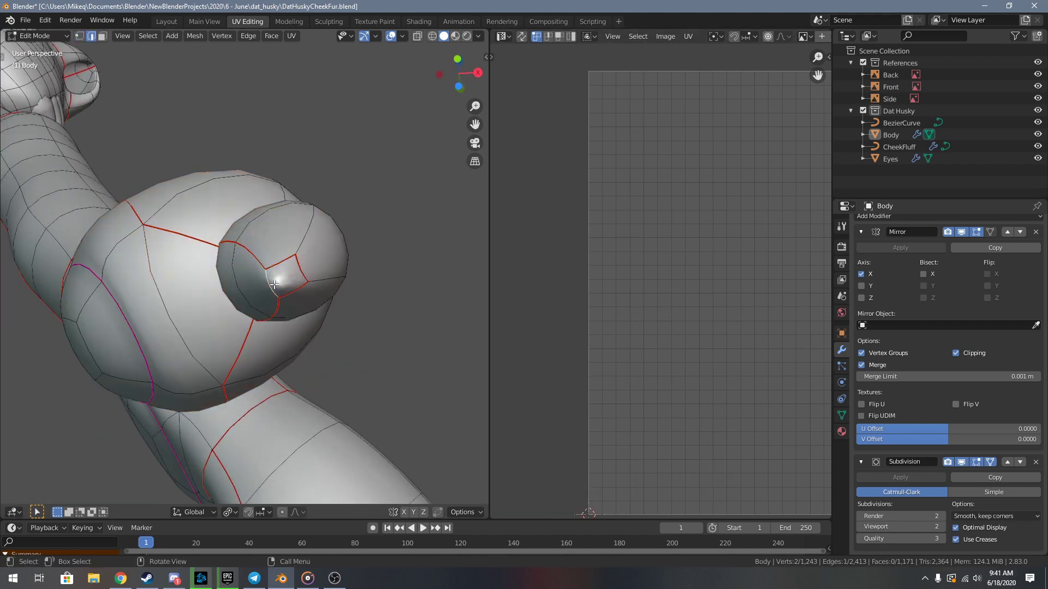
key("F3")
type("Mark Seam")
key("Return")
- Clear the seams from the other edges around the thumb claw's tip
key("c")
left_click_drag(300, 263, 310, 289)
key("Escape")
key("F3")
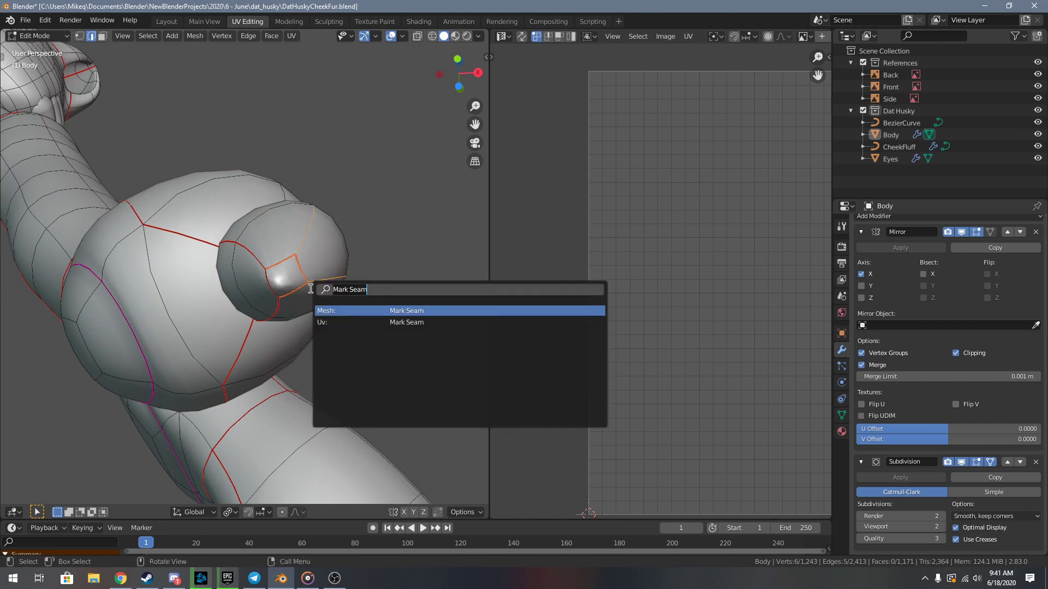
key("Return")
key("ctrl+e")
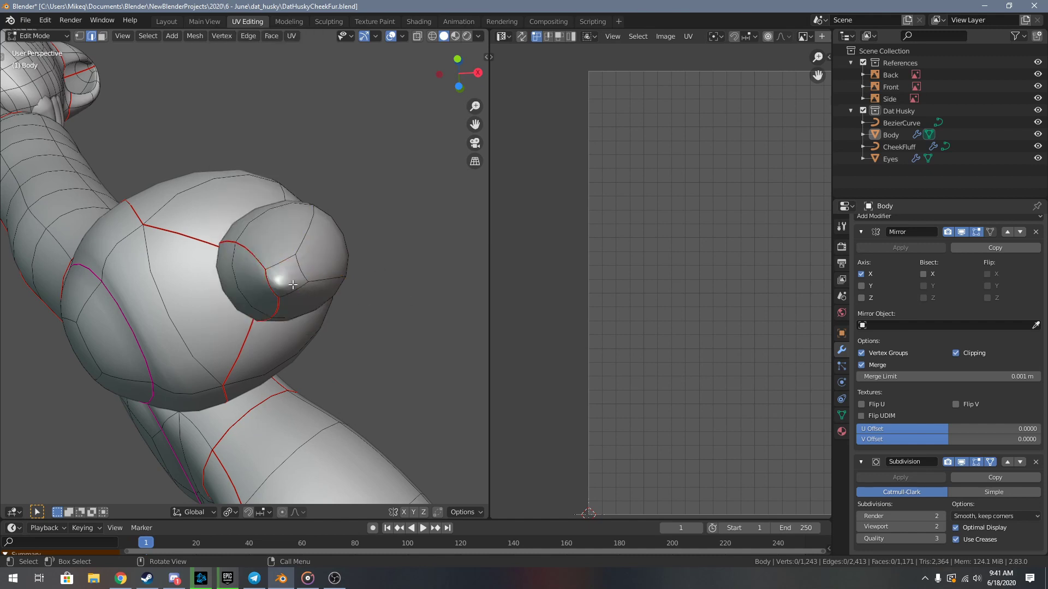
- Select the linked faces on both sides of the thumb's seam and unwrap them
key("l")
key("u")
key("Escape")
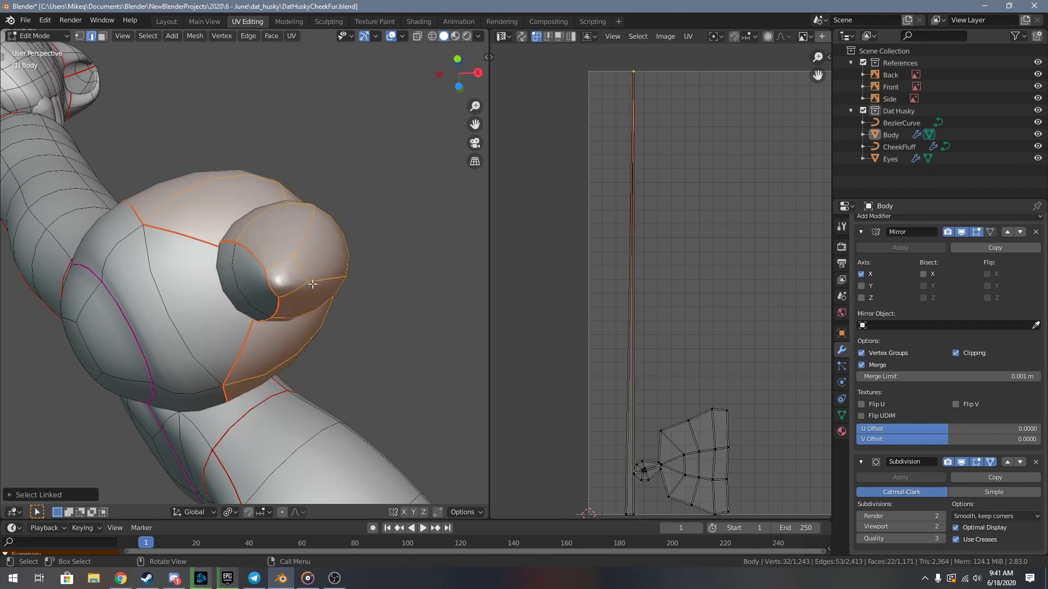
key("l")
key("u")
left_click(210, 281)
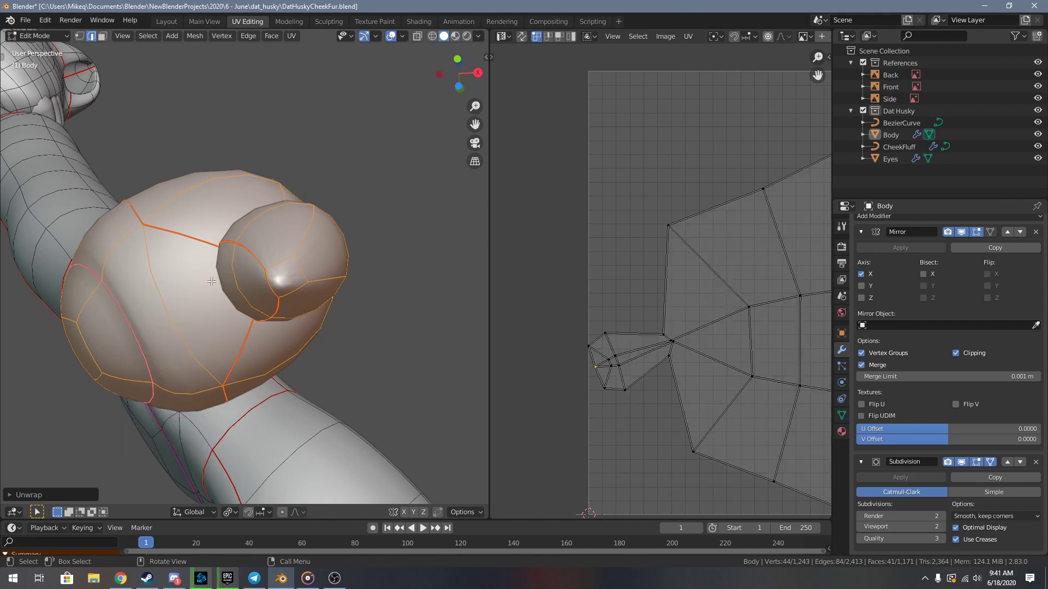
- Select the UV vertices at the pinch point of the narrow island and hide them to locate their faces on the thumb
scroll(660, 343, "down", 6)
scroll(709, 338, "up", 5)
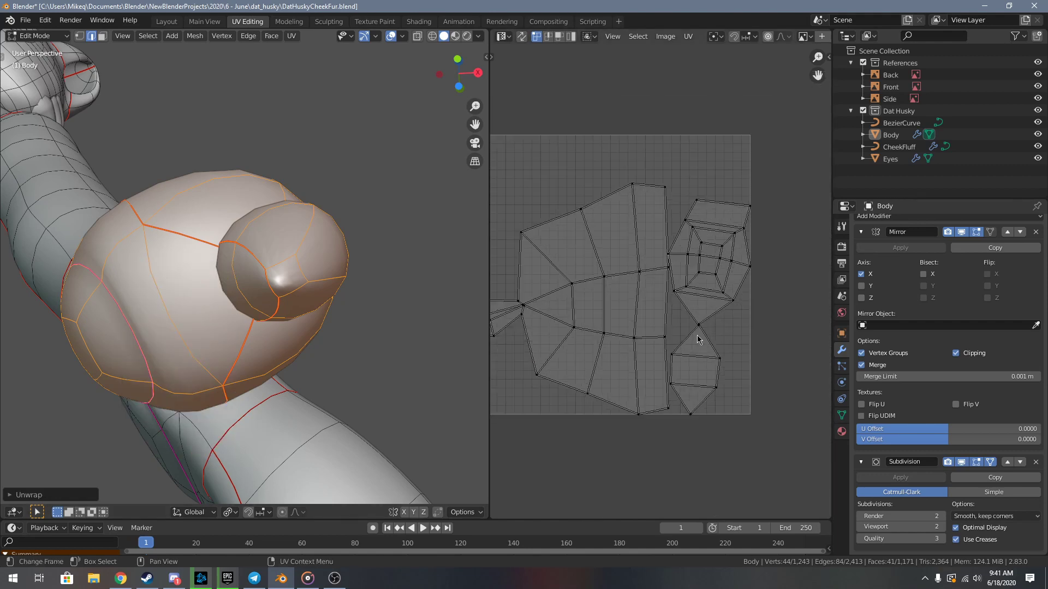
scroll(718, 339, "up", 8)
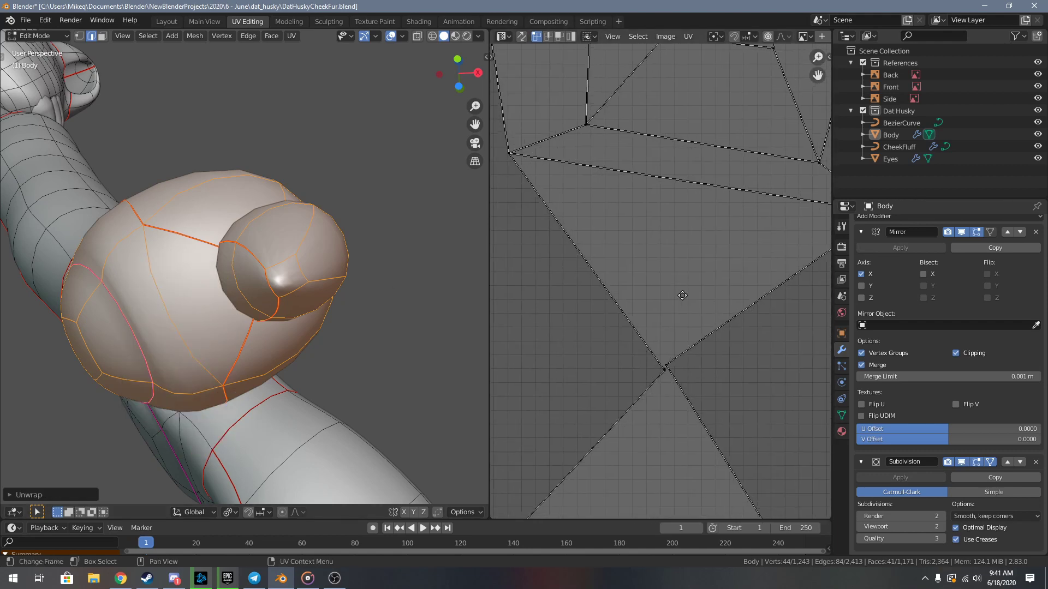
scroll(676, 326, "up", 1)
left_click(649, 319)
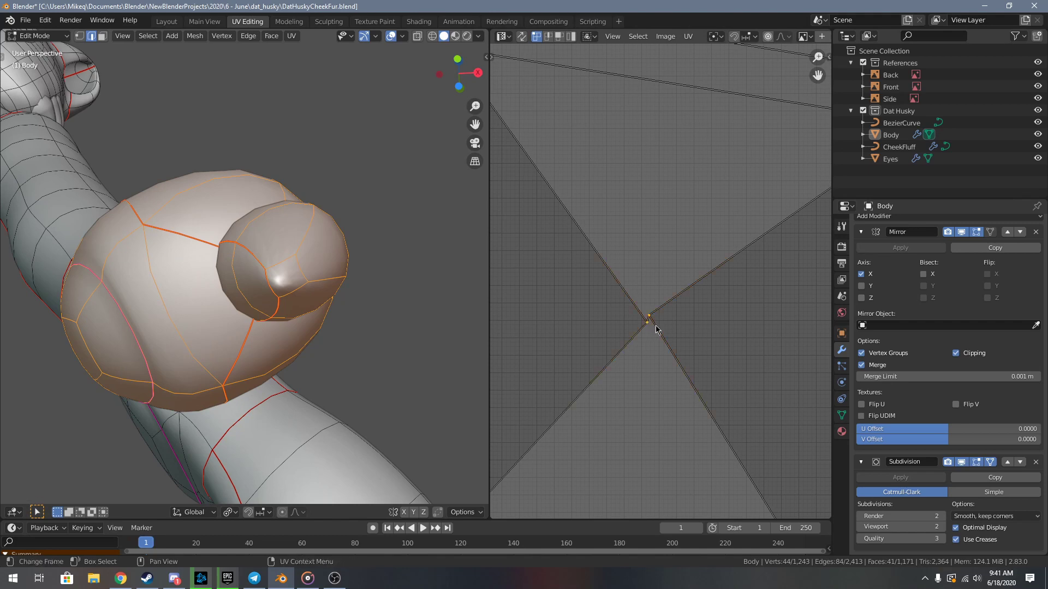
key("1")
key("h")
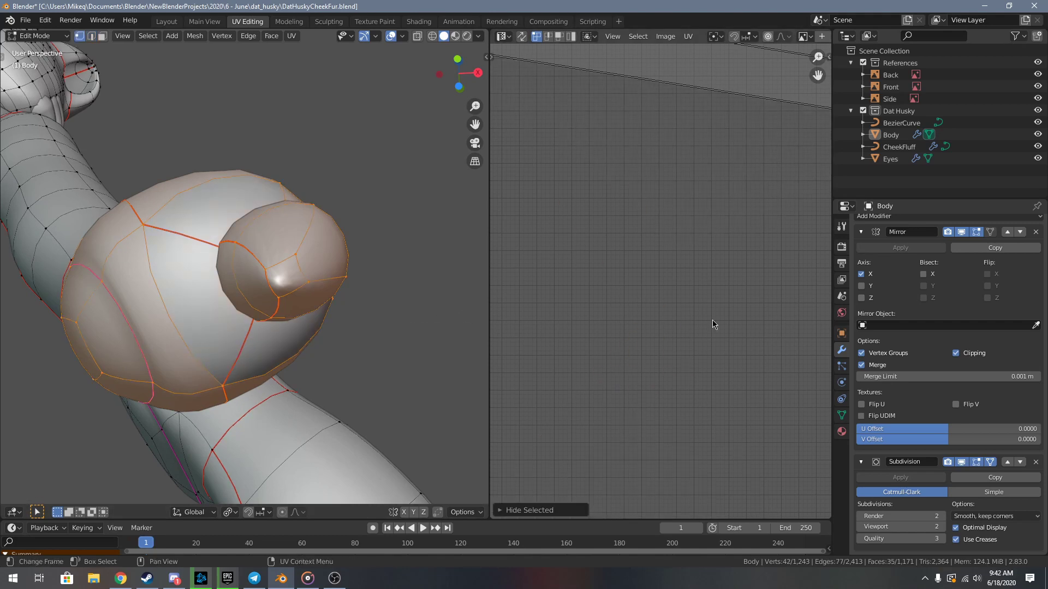
middle_click_drag(322, 301, 183, 319)
scroll(286, 343, "up", 4)
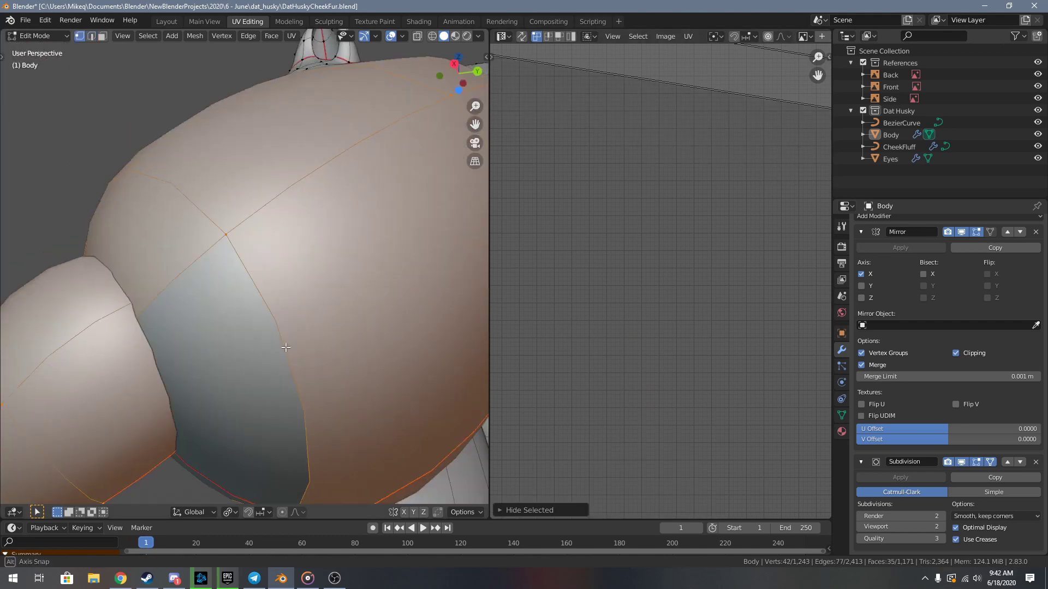
- Undo the last hide so the faces around the pinched UV point are restored
middle_click_drag(285, 343, 363, 352)
scroll(357, 349, "down", 3)
key("ctrl+z")
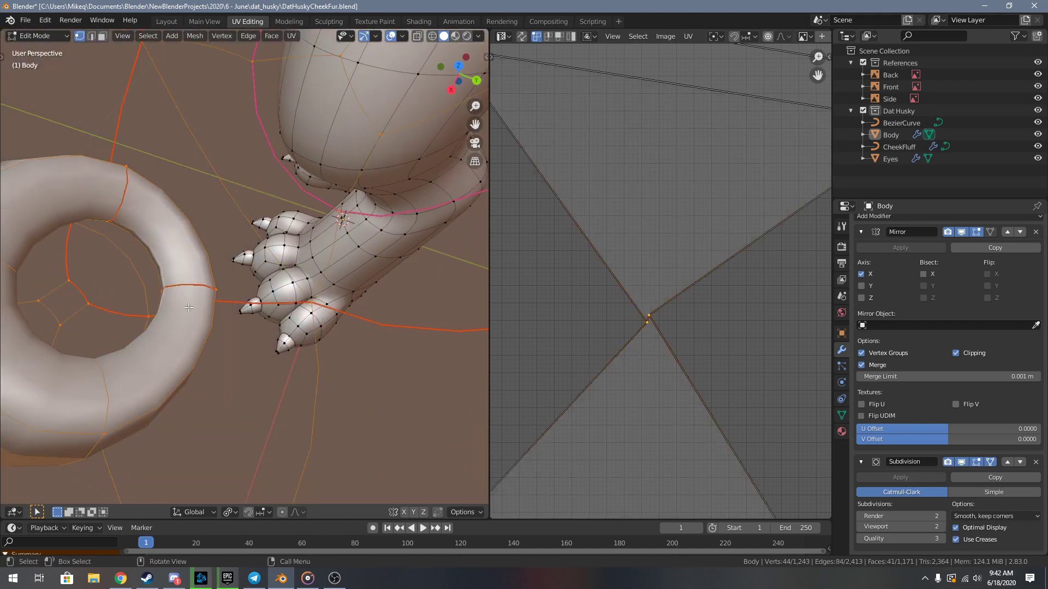
middle_click_drag(258, 325, 335, 126)
scroll(694, 283, "down", 8)
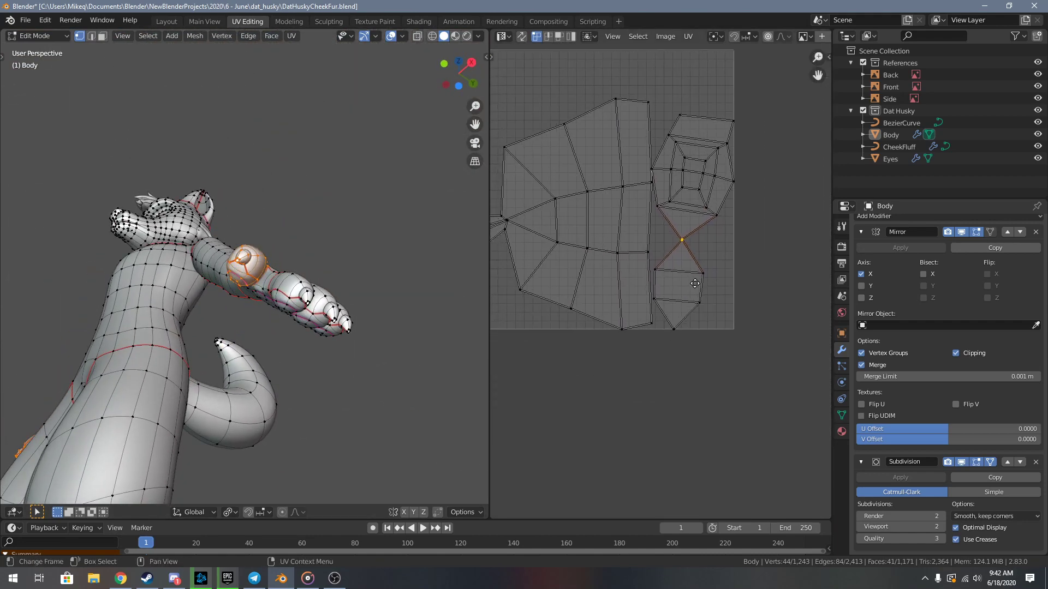
- Rotate the two nearly overlapping UV vertices at the pinch below the concentric-ring section, and scale them apart to open the strip
scroll(686, 216, "up", 6)
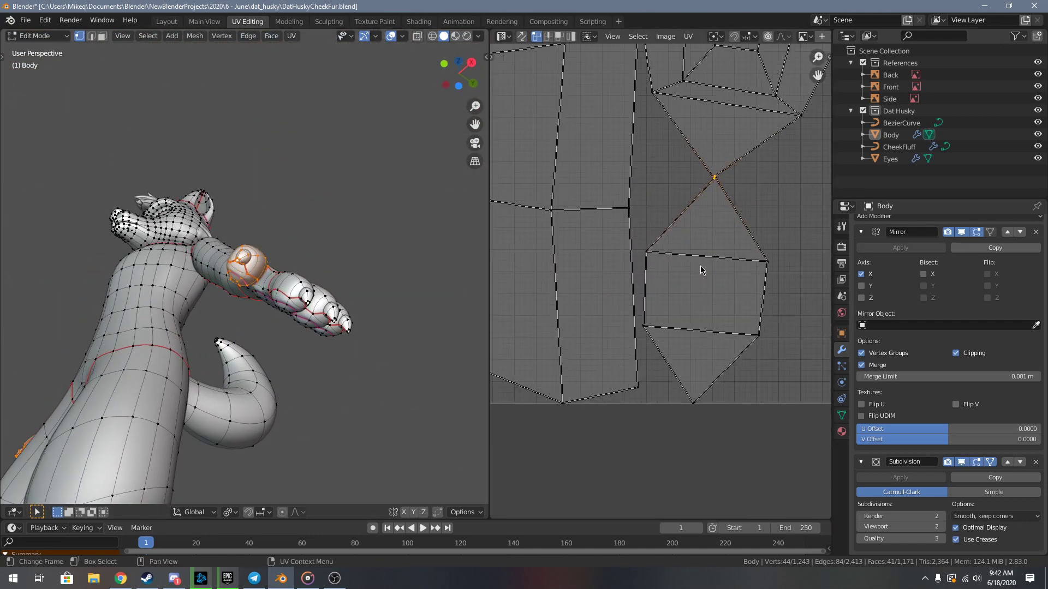
middle_click_drag(753, 163, 695, 325)
scroll(739, 250, "up", 2)
key("r")
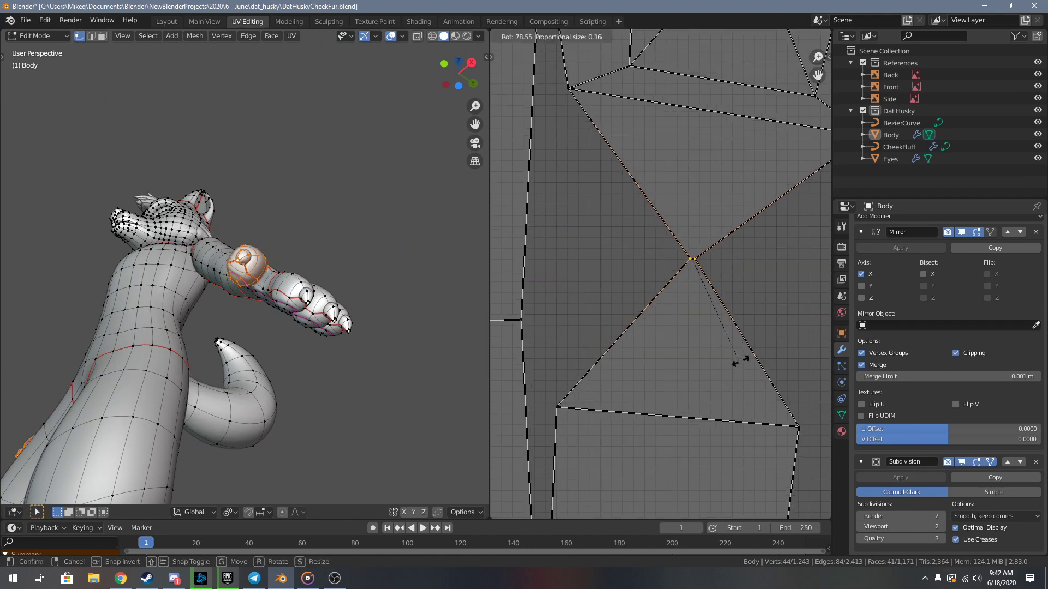
left_click(752, 348)
scroll(752, 348, "down", 4)
key("r")
left_click(727, 318)
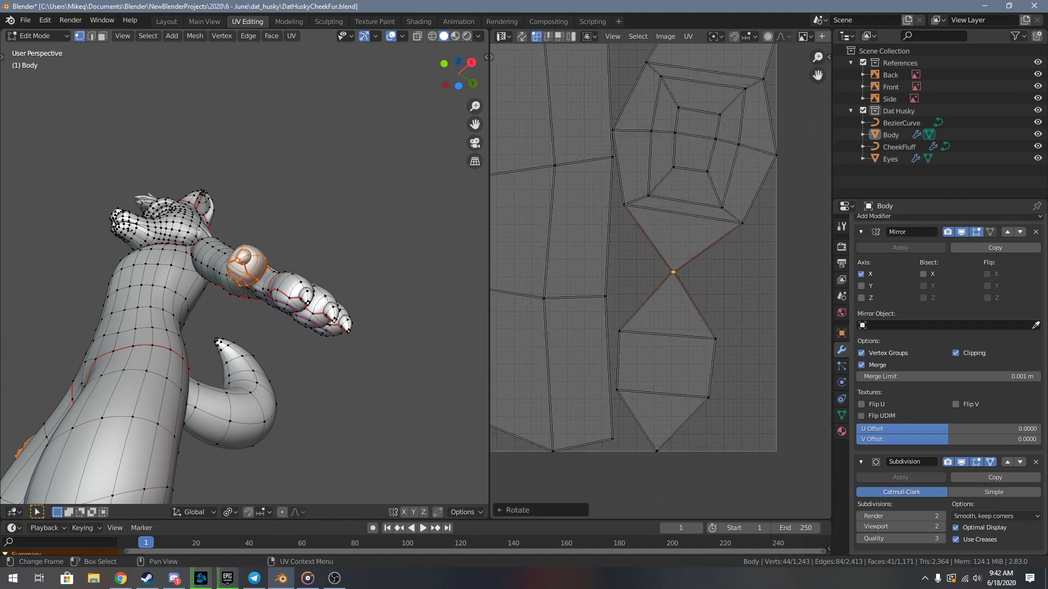
key("s")
left_click(732, 405)
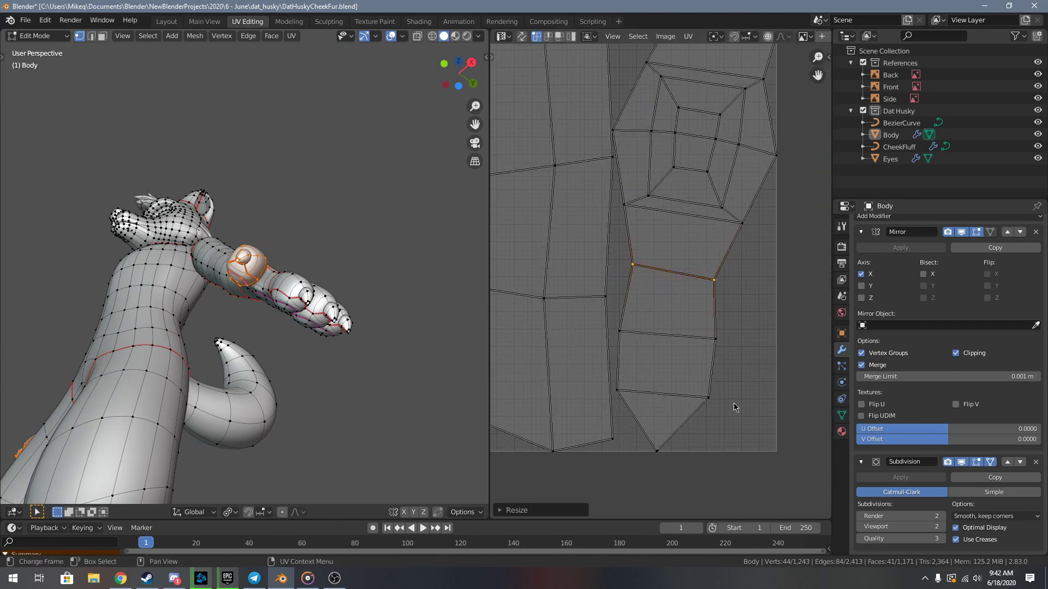
- Select the nearly coincident inner vertices at the pinched boundary corner of the small fan-shaped UV section and rotate them
scroll(710, 371, "down", 4)
scroll(711, 379, "up", 1)
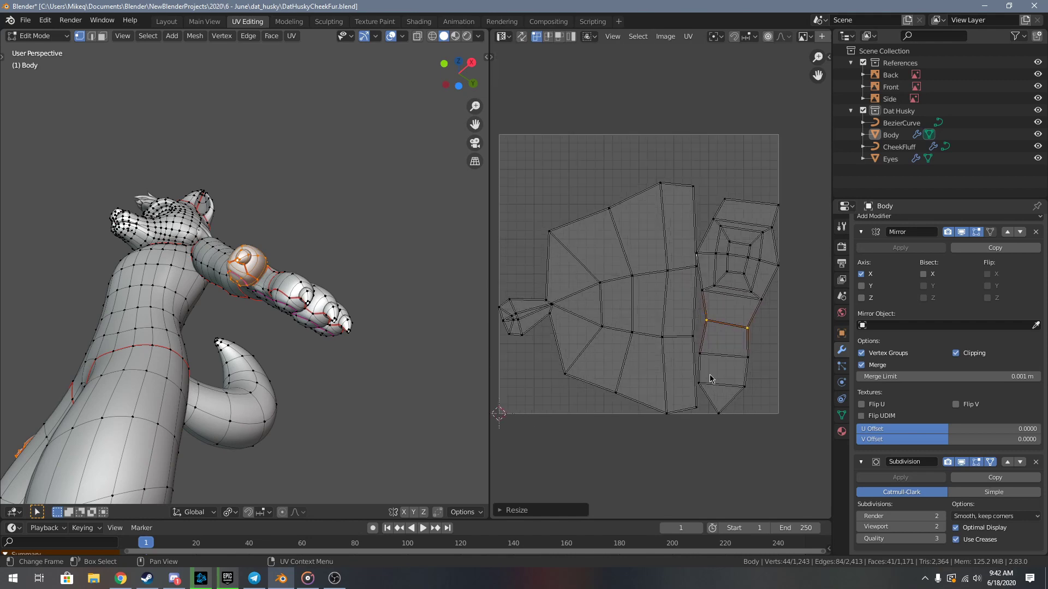
middle_click_drag(691, 374, 817, 375)
scroll(787, 301, "up", 3)
middle_click_drag(639, 361, 728, 214)
scroll(695, 323, "up", 8)
scroll(710, 320, "down", 2)
left_click(616, 335)
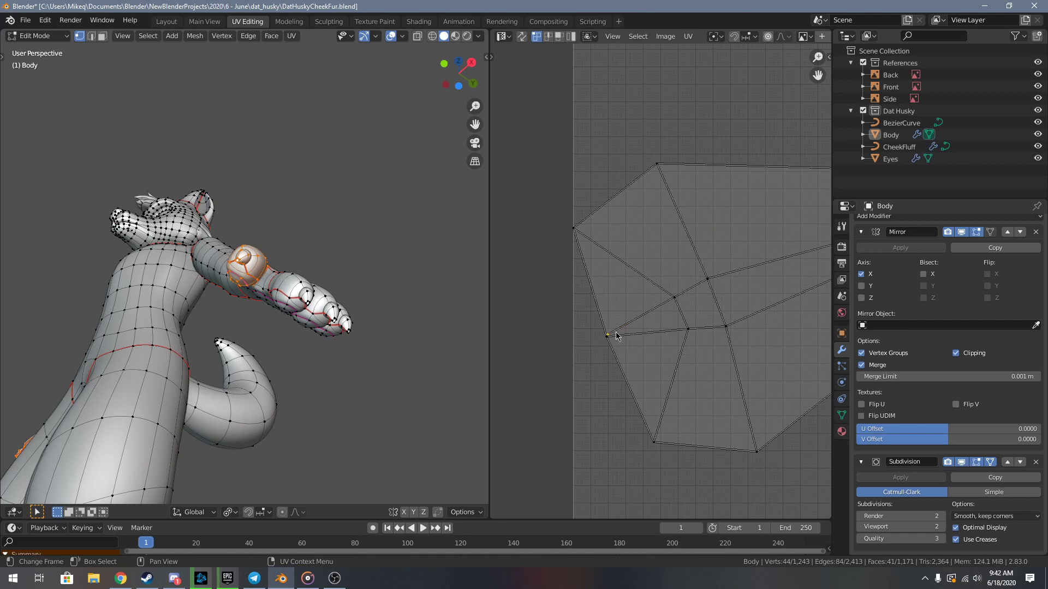
scroll(612, 342, "up", 4)
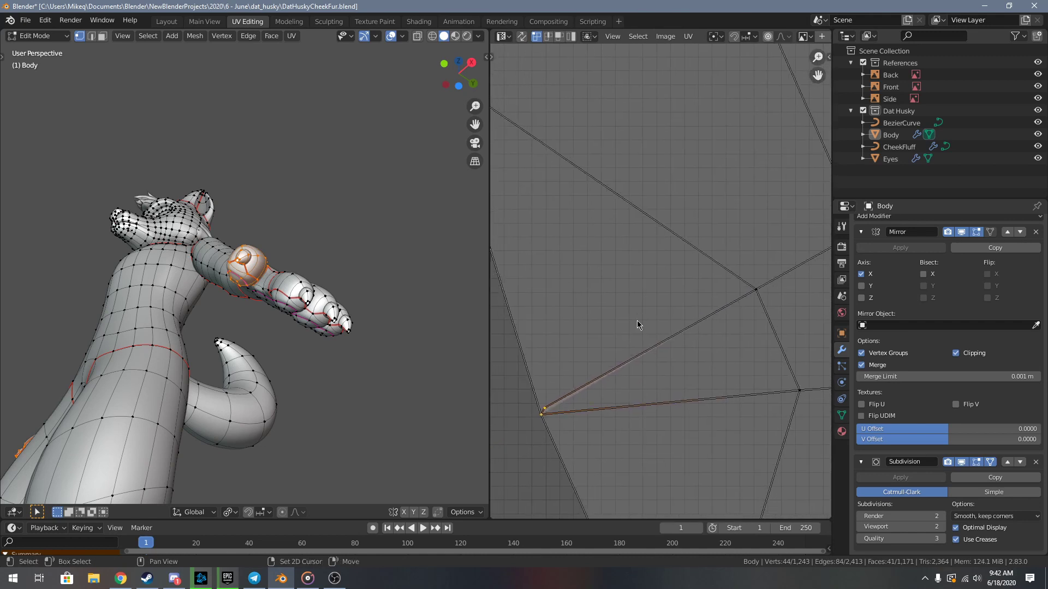
key("r")
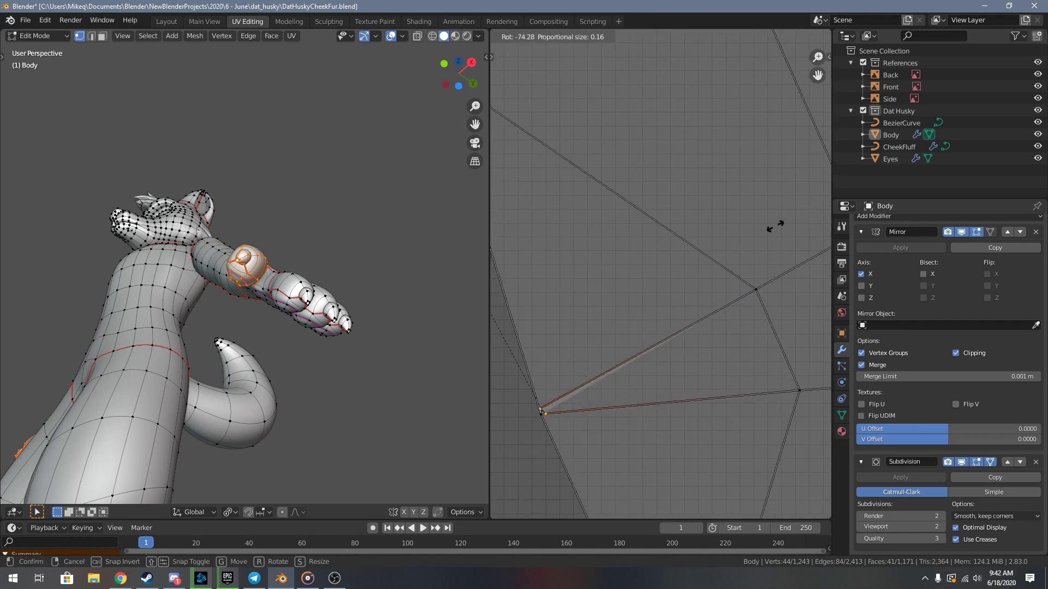
left_click(582, 406)
- Move the two pinched vertices slightly inward from the island's boundary, rotate them again and scale them apart
key("g")
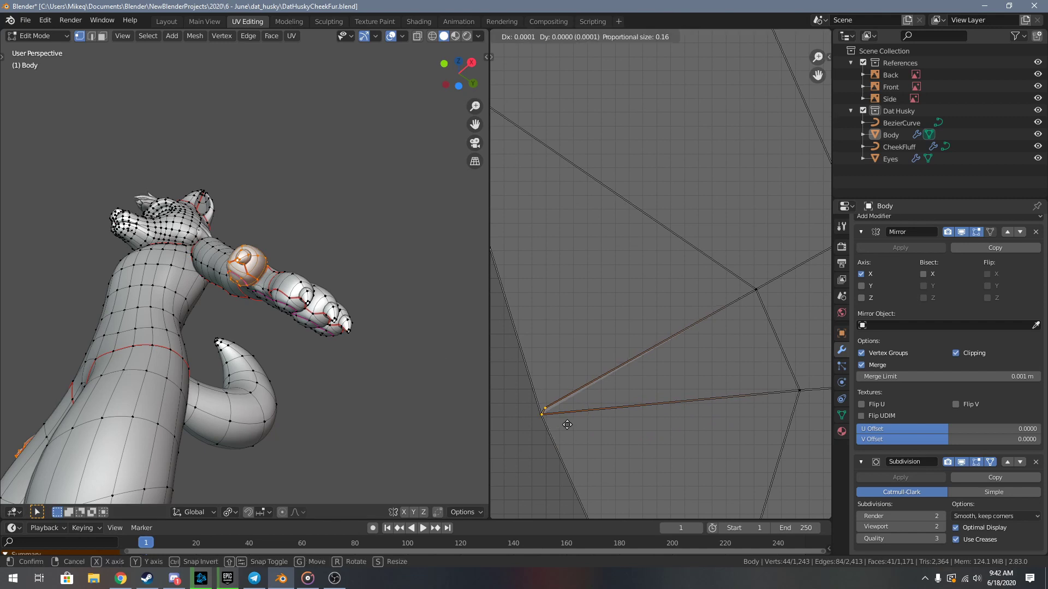
left_click(593, 422)
key("r")
left_click(659, 376)
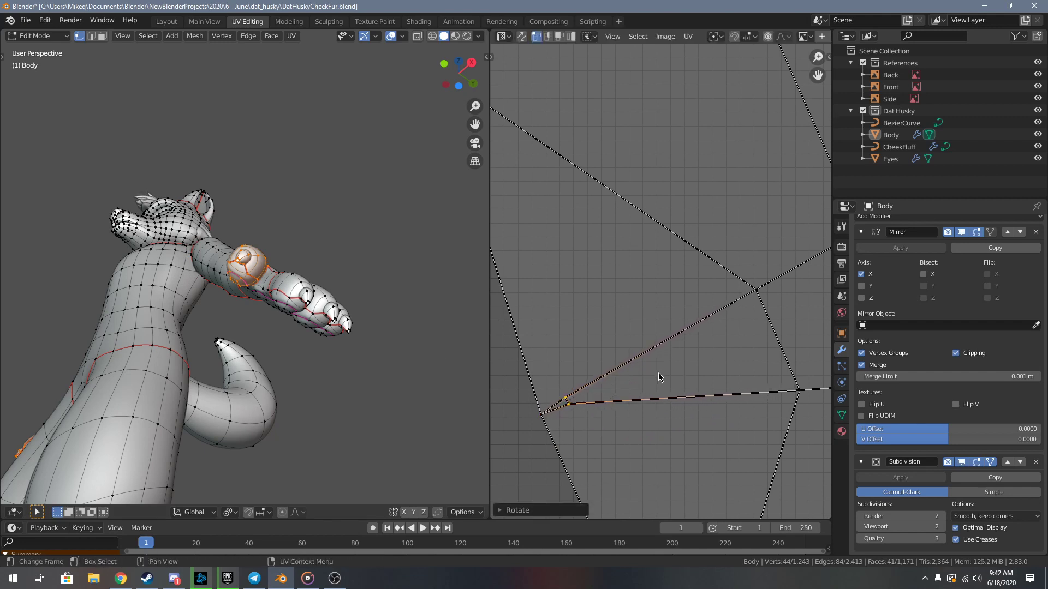
key("s")
left_click(746, 457)
- Separate the two remaining boundary corner vertices by moving one down and the other up along the island's outer edge
left_click(532, 421)
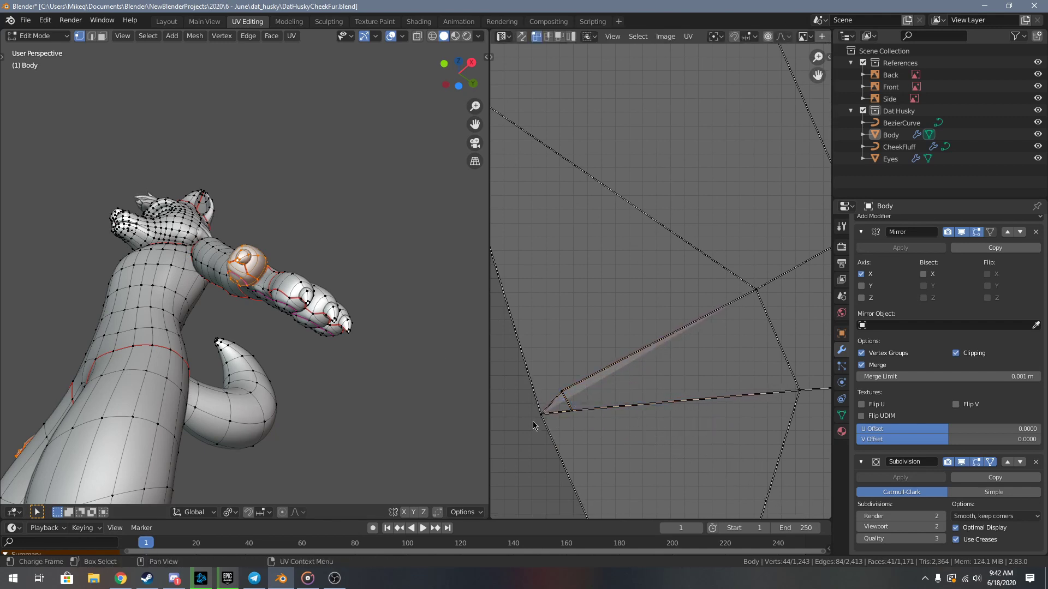
key("s")
key("Escape")
key("g")
left_click(545, 450)
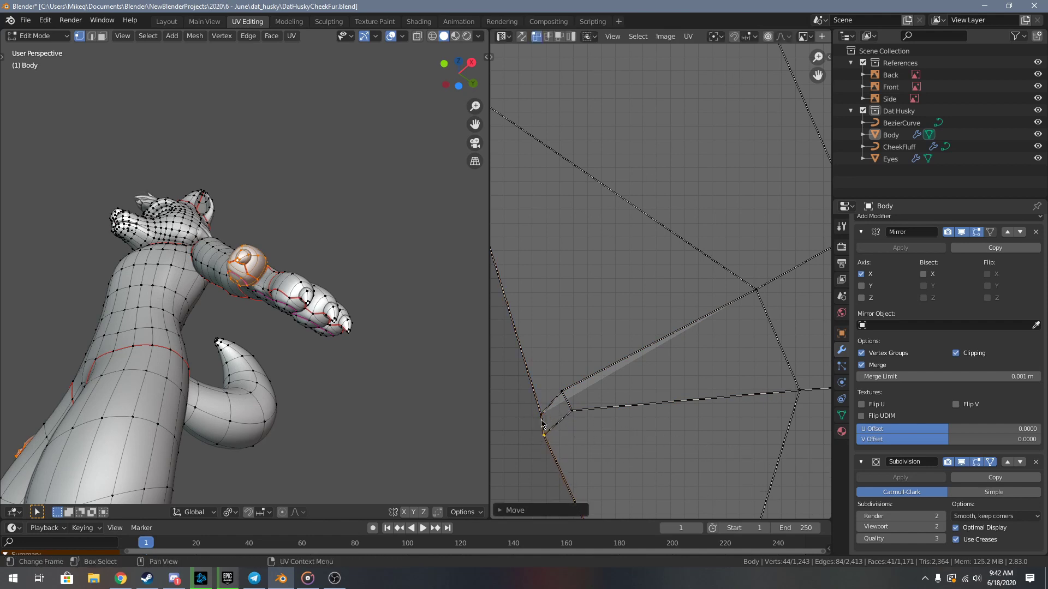
left_click(541, 416)
key("g")
left_click(522, 374)
- Move the lower corner vertex further down and the upper one outward to widen the small quad at the boundary
left_click(543, 435)
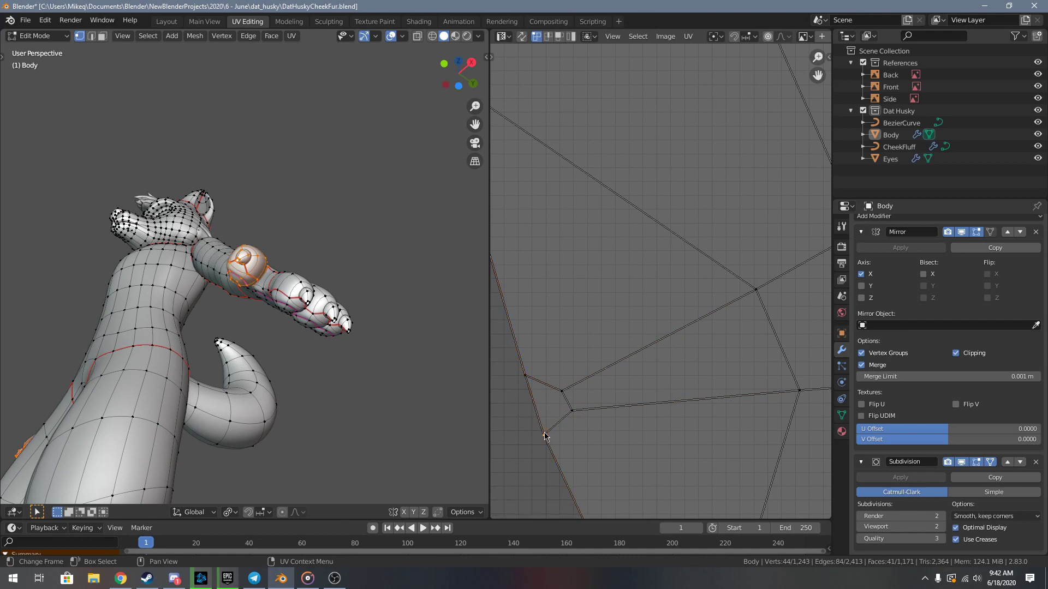
scroll(641, 378, "down", 2)
key("g")
left_click(640, 349)
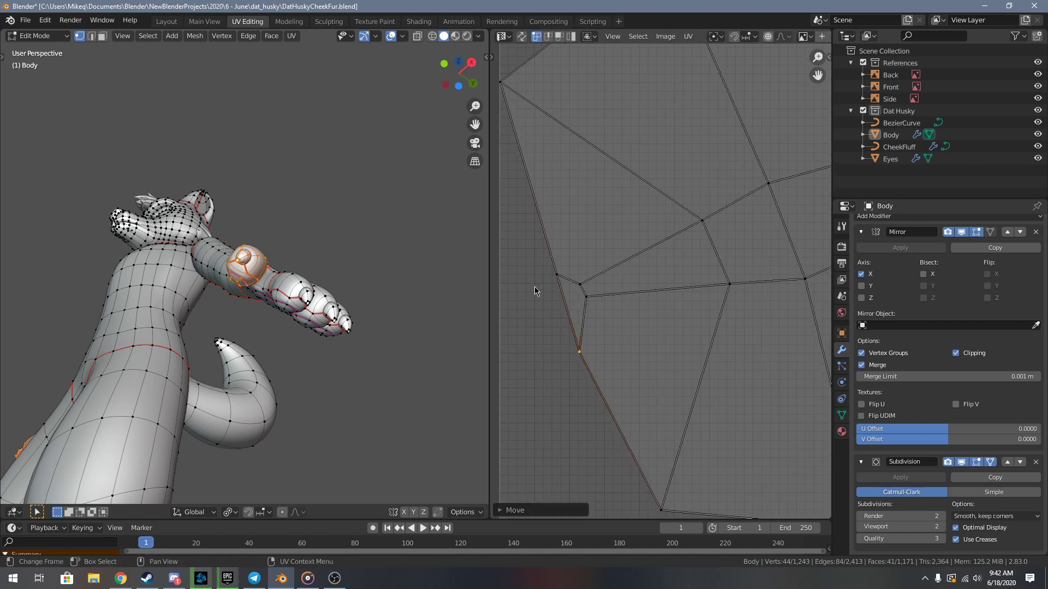
left_click(551, 281)
key("g")
left_click(532, 281)
- Temporarily hide and reveal the small quad's UV vertices while examining the finger to identify the matching face
left_click(580, 353, "shift")
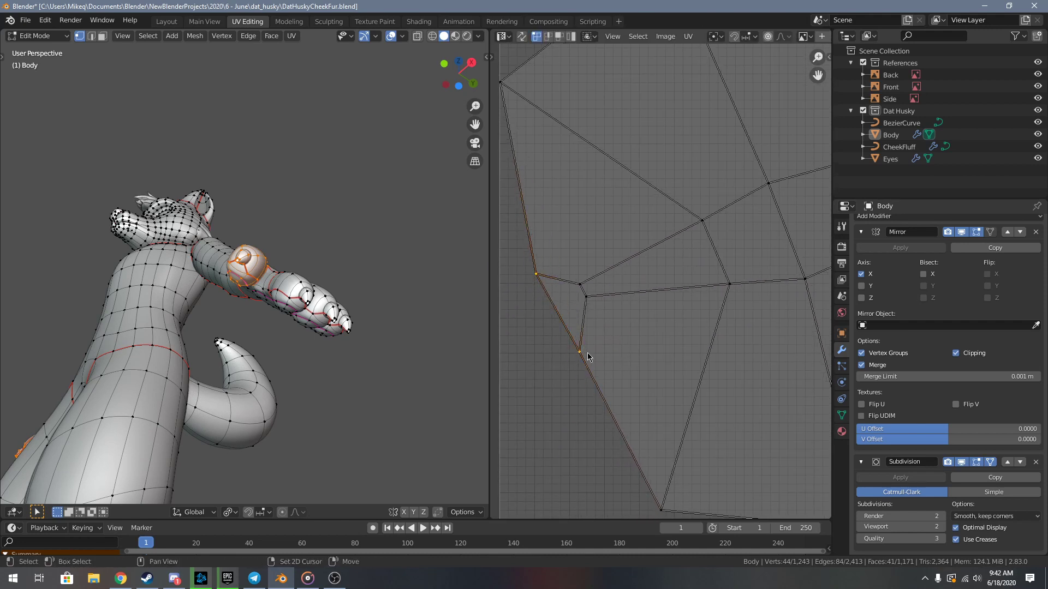
key("h")
scroll(302, 268, "up", 5)
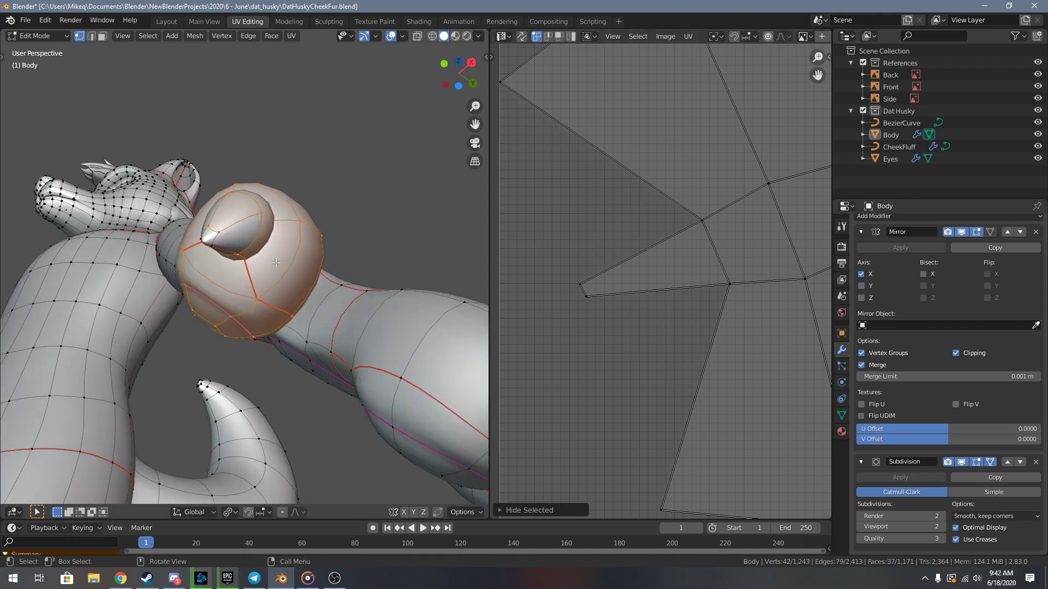
middle_click_drag(273, 259, 346, 251)
key("alt+h")
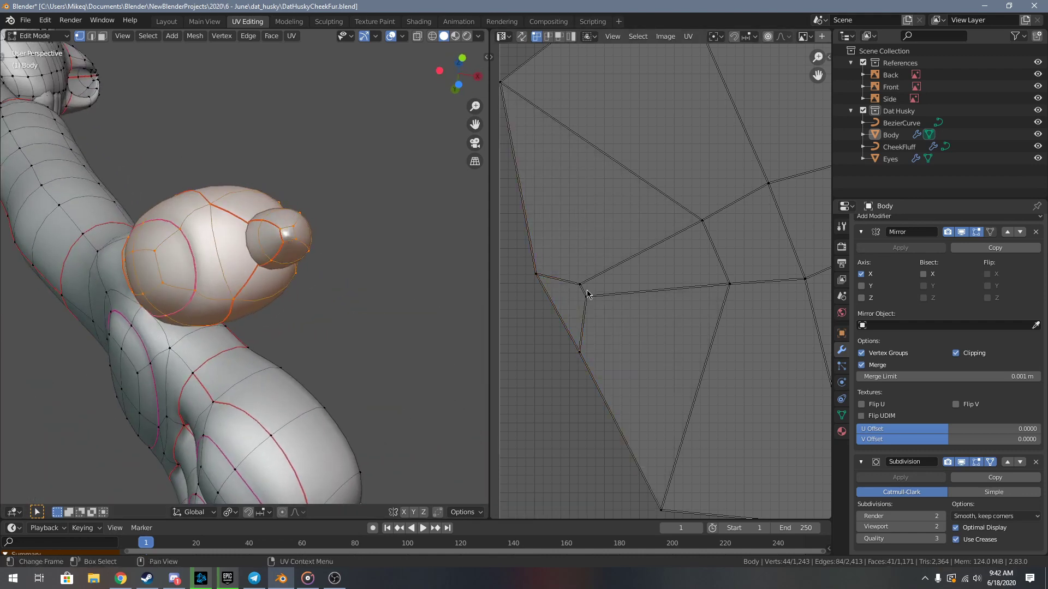
key("h")
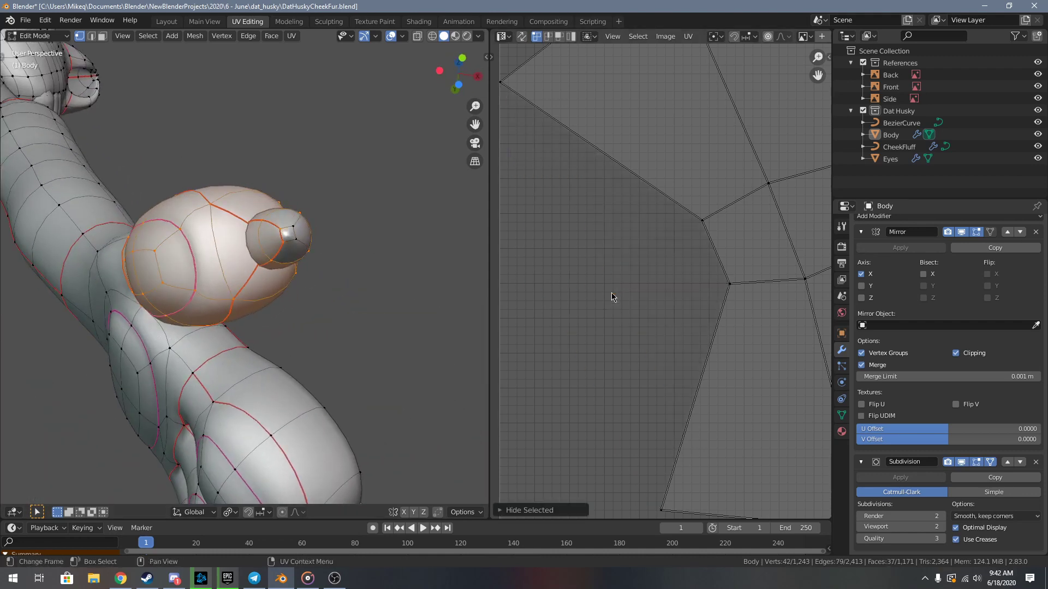
middle_click_drag(309, 256, 404, 292)
key("alt+h")
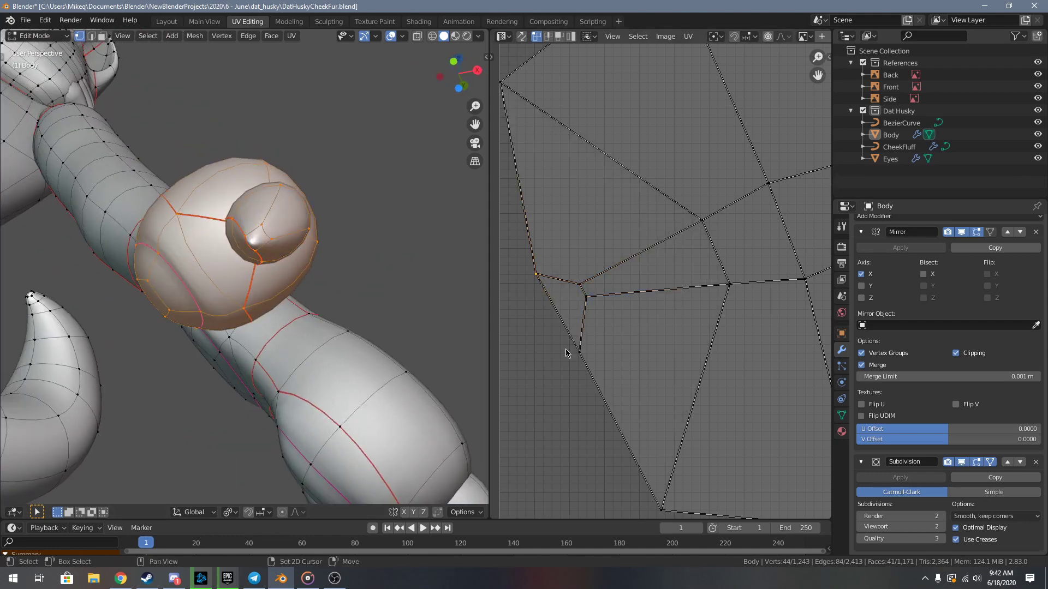
key("h")
key("alt+h")
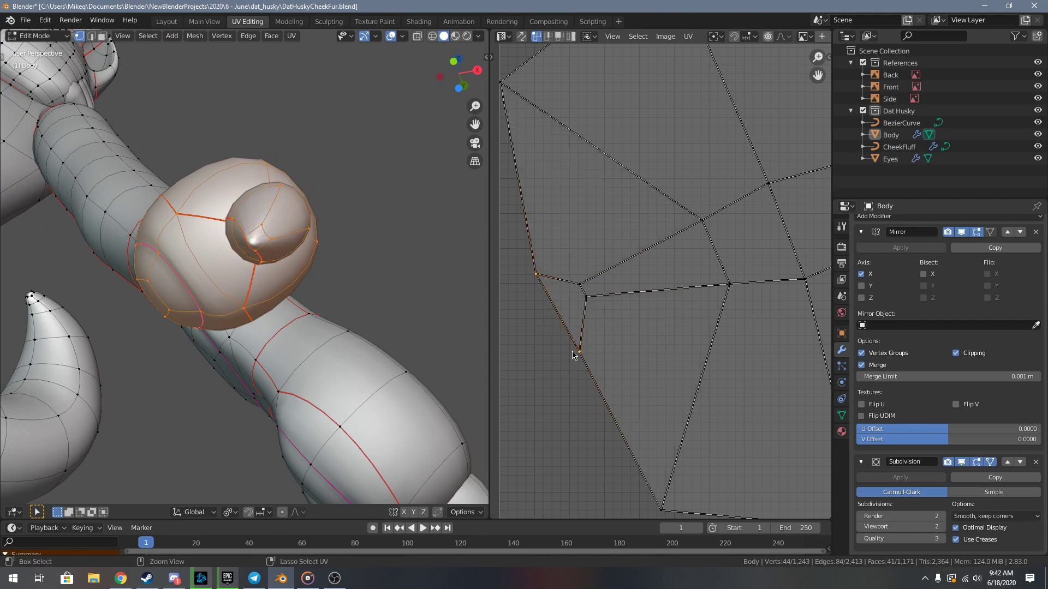
left_click(573, 281, "shift")
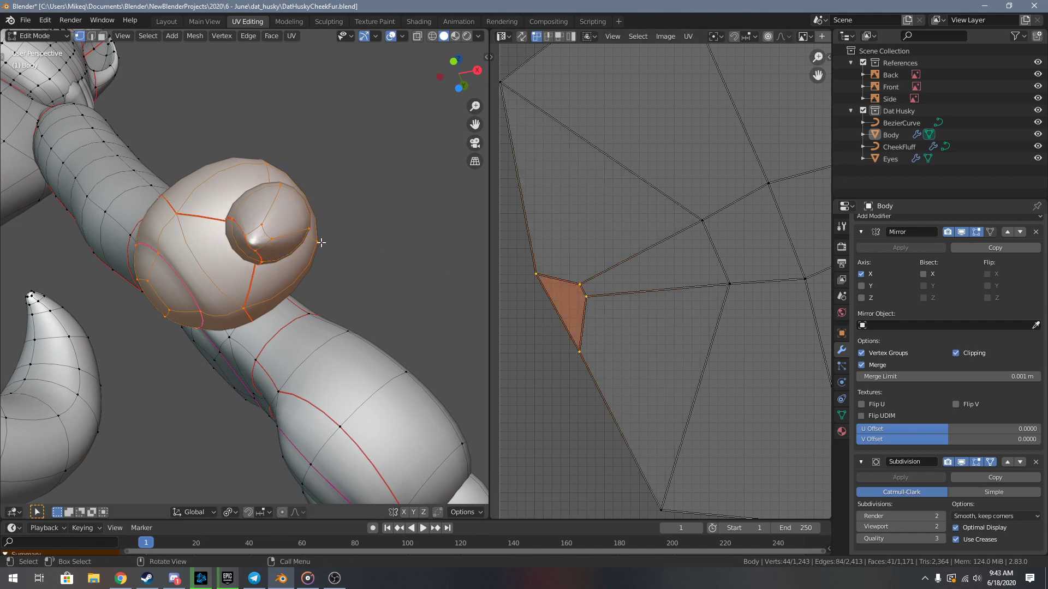
- Clear the mesh selection and pick one vertex at the claw tip with the Subdivision viewport display temporarily switched off
key("alt+a")
scroll(285, 241, "down", 1)
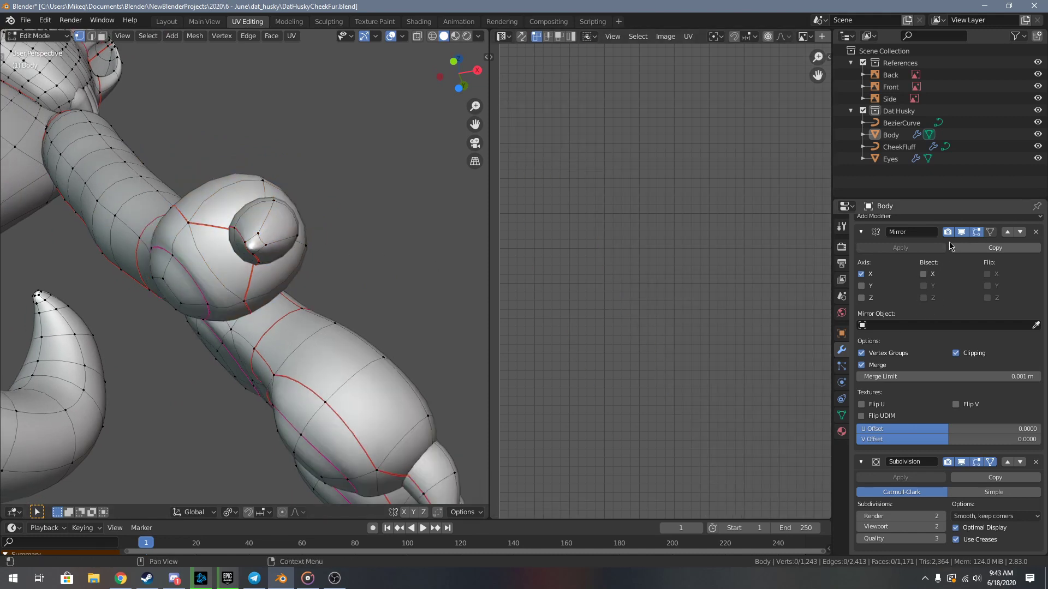
left_click(961, 462)
scroll(351, 281, "up", 6)
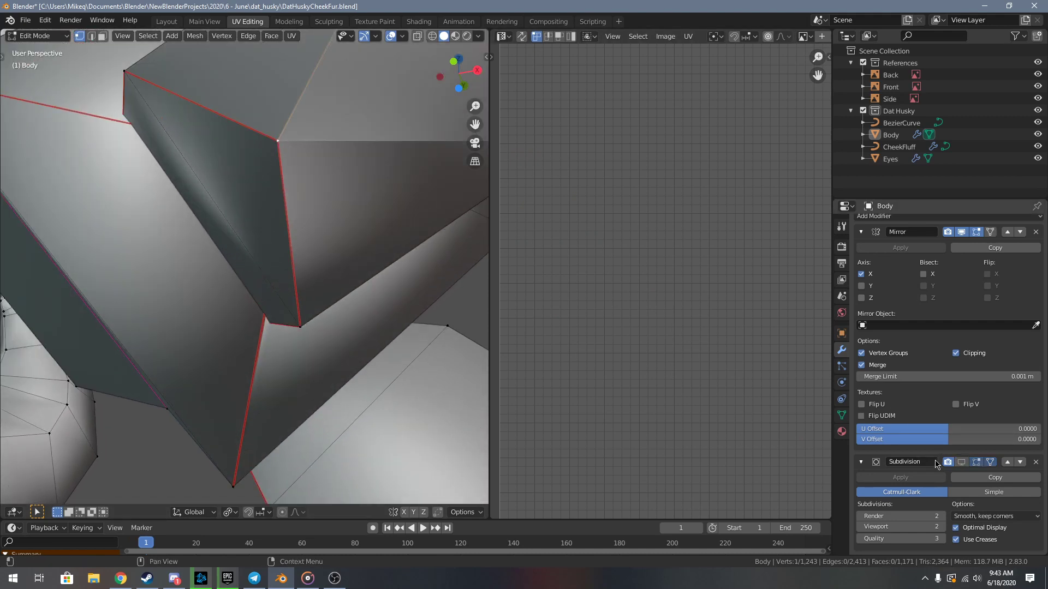
left_click(961, 462)
- Add the three other corner vertices of the claw's end face to the selection with Circle Select
scroll(307, 182, "down", 1)
key("c")
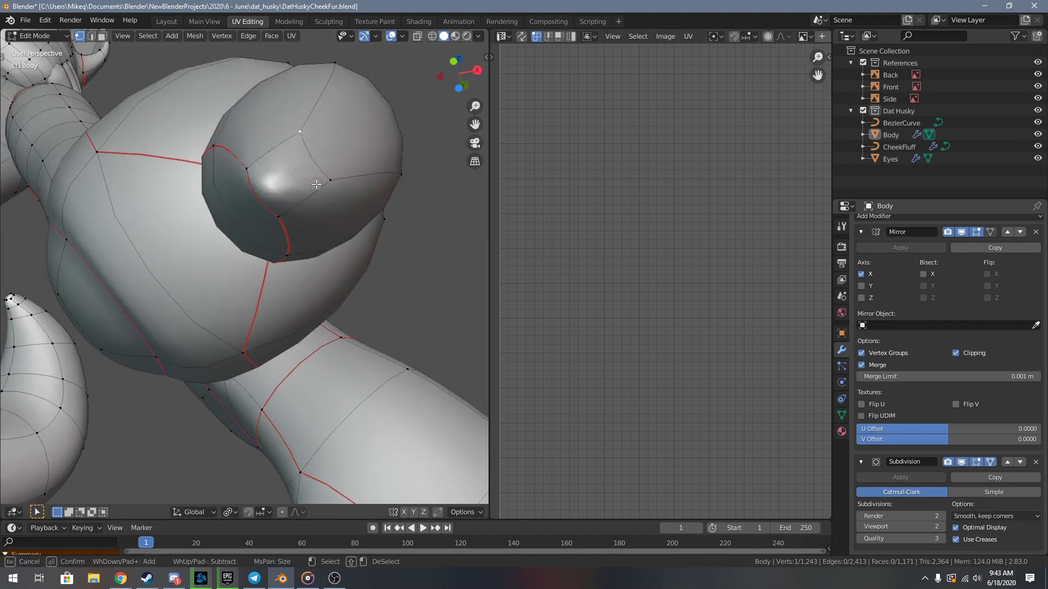
left_click(326, 181)
left_click_drag(260, 193, 276, 215)
key("Escape")
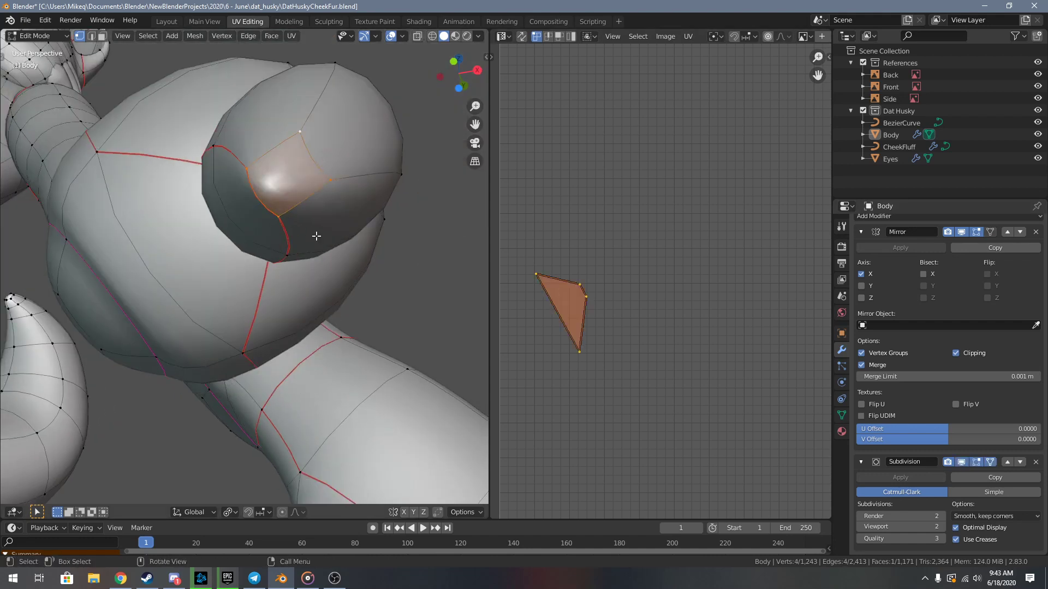
key("s")
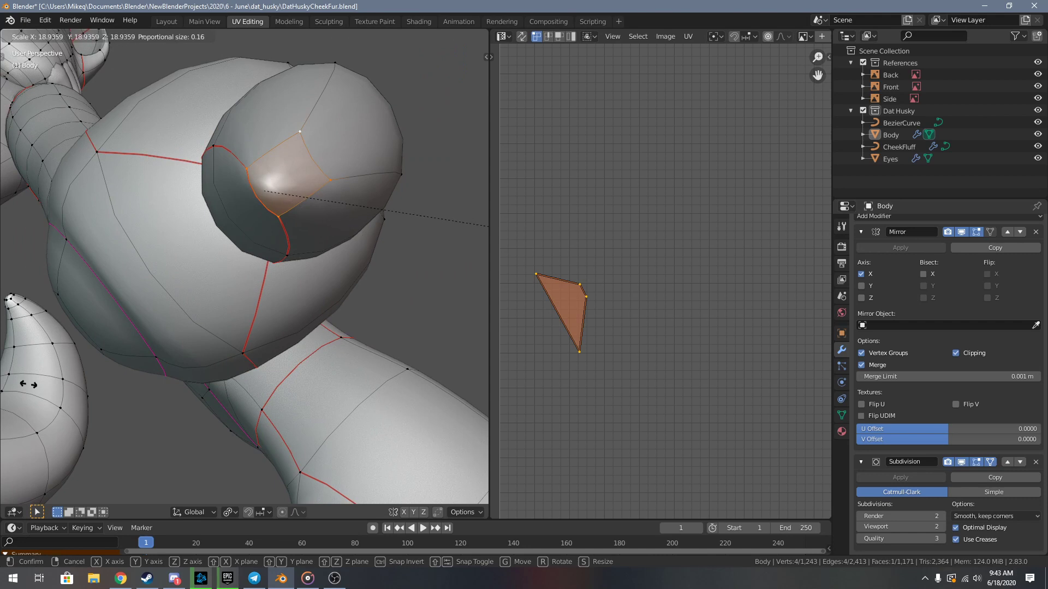
right_click(68, 442)
- Clear the claw face selection and select the whole linked finger, including its claw, within its seams
scroll(145, 395, "down", 4)
scroll(542, 331, "down", 6)
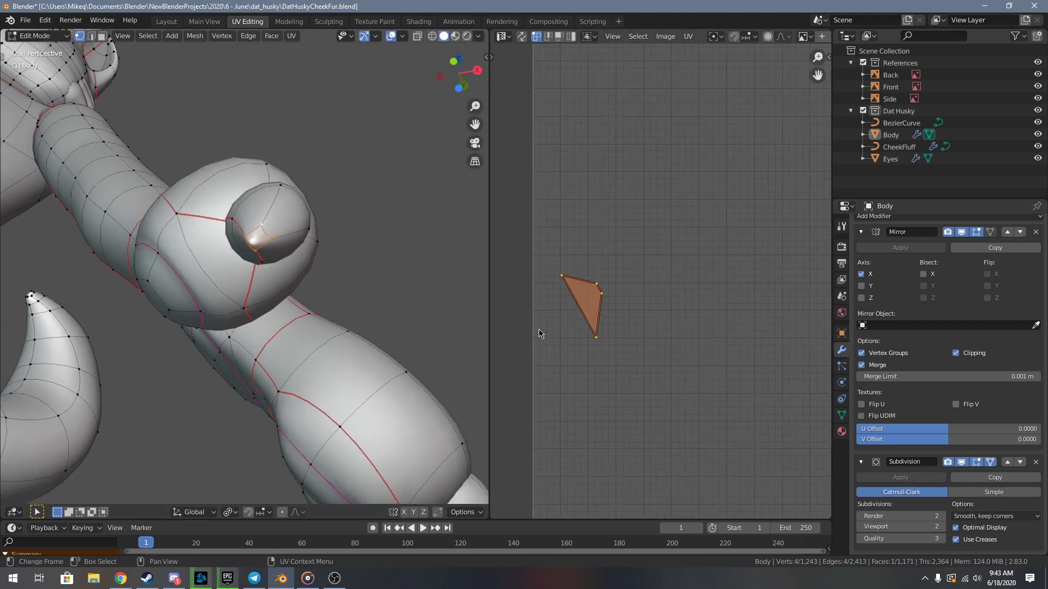
scroll(761, 342, "down", 3)
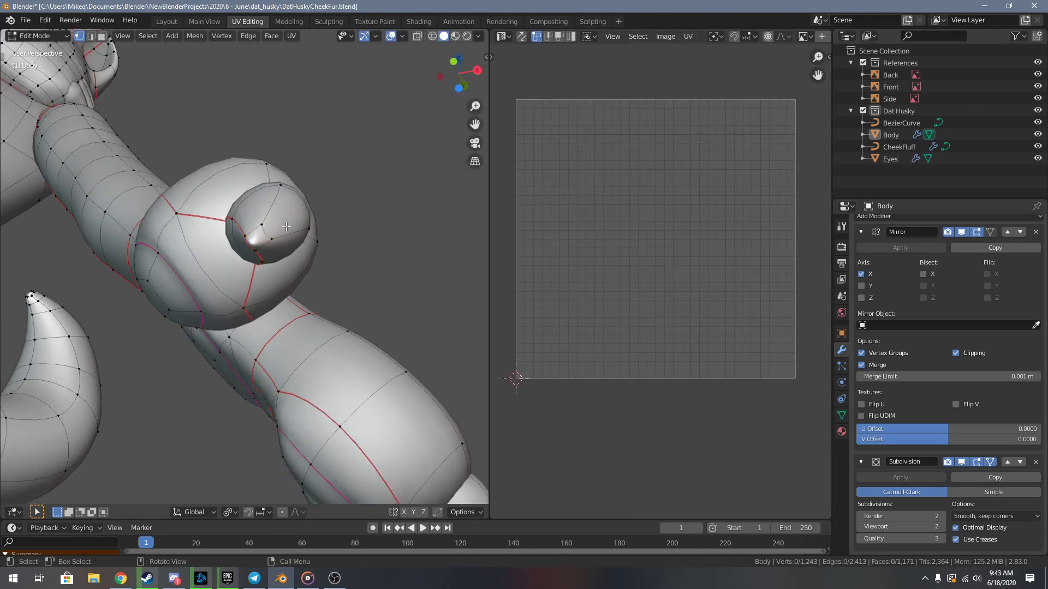
key("l")
middle_click_drag(208, 275, 283, 162)
key("alt+a")
key("l")
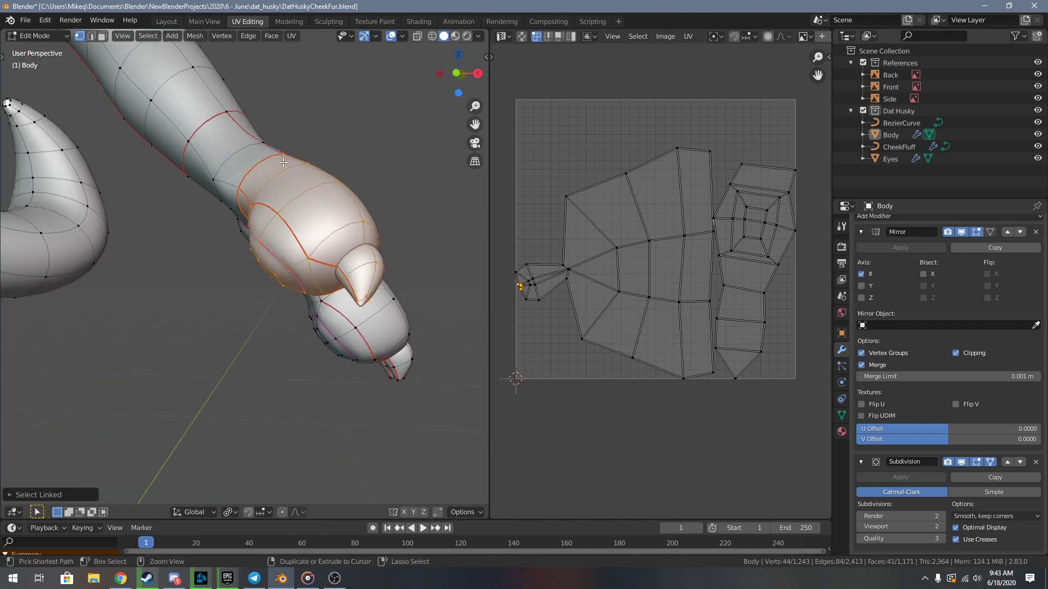
key("ctrl+r")
right_click(283, 162)
scroll(284, 162, "down", 8)
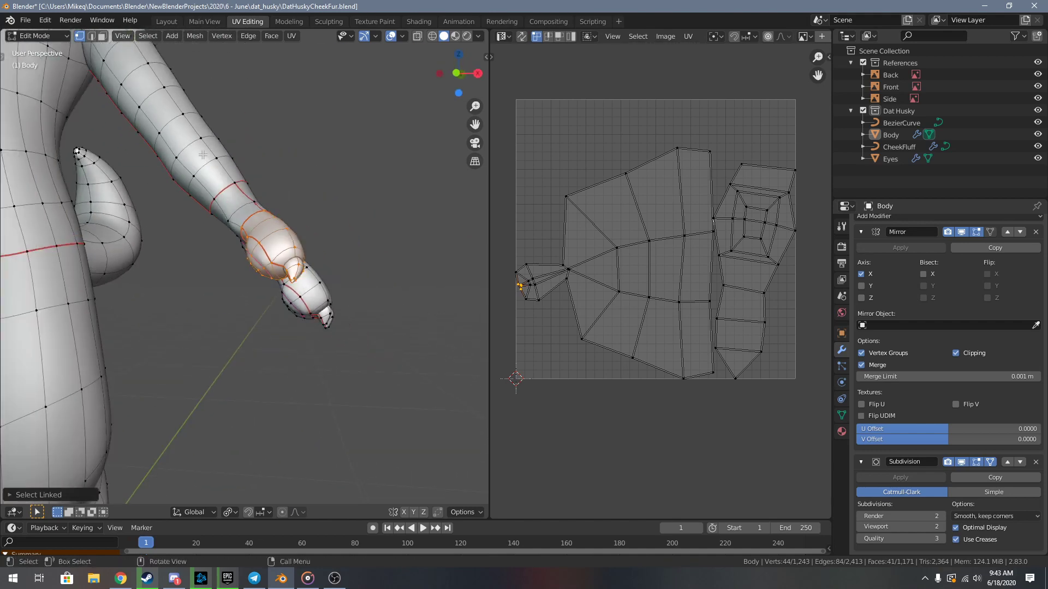
key("ctrl+r")
key("Escape")
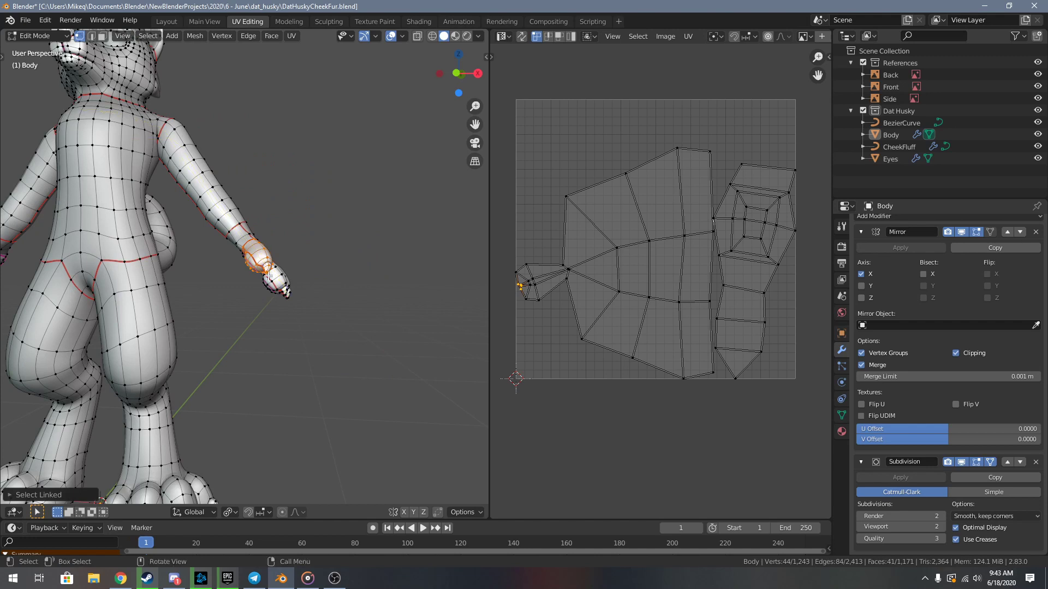
- In edge select mode, mark the short edges at the tips of the finger claws as seams
scroll(268, 276, "up", 6)
middle_click_drag(337, 362, 257, 263)
scroll(370, 262, "up", 6)
key("2")
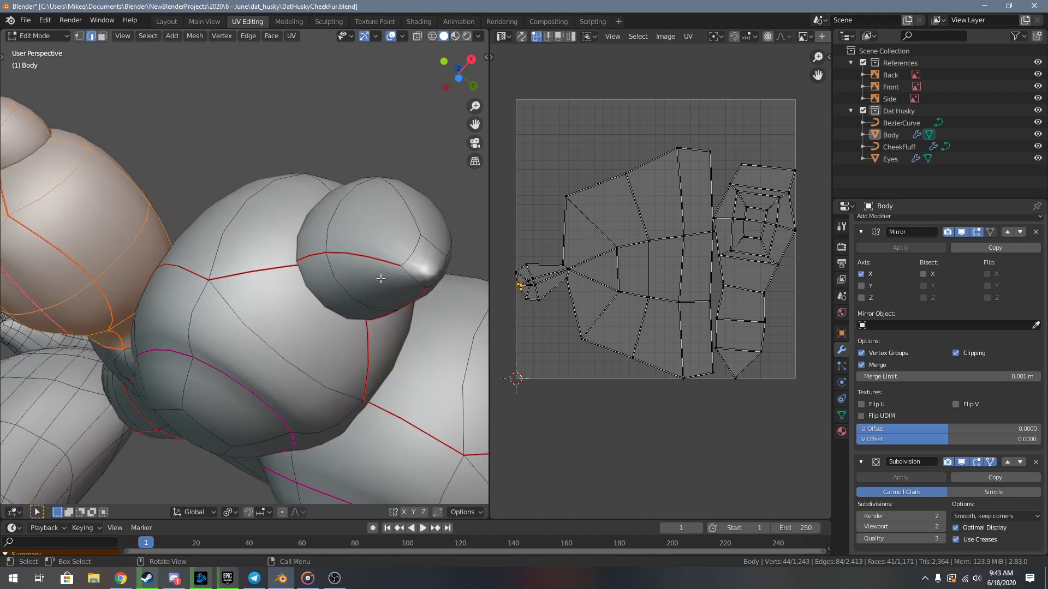
left_click(423, 280)
scroll(421, 291, "down", 3)
middle_click_drag(422, 290, 290, 279, "shift")
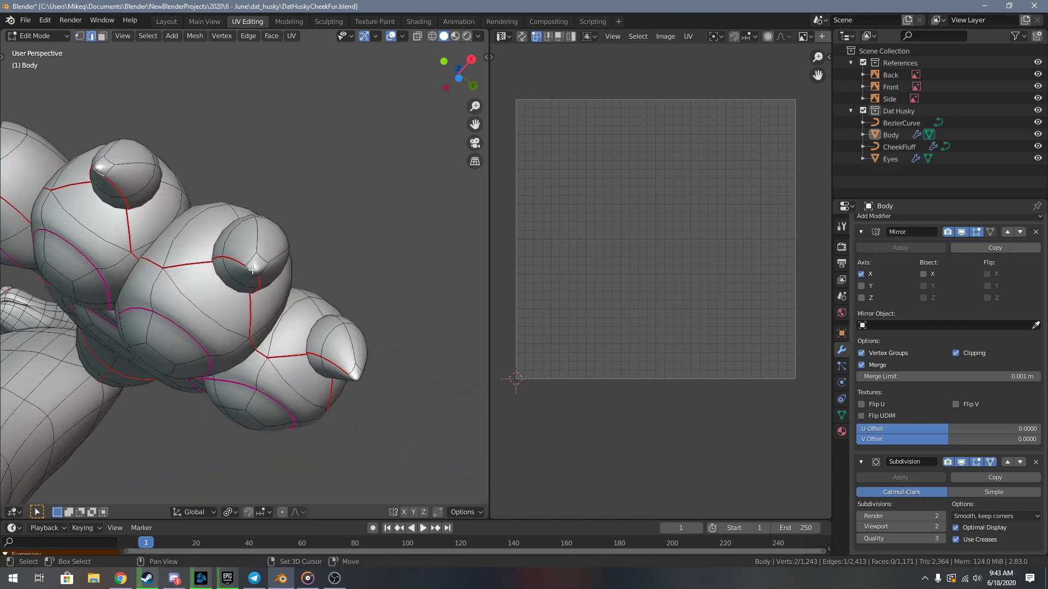
middle_click_drag(338, 355, 345, 194)
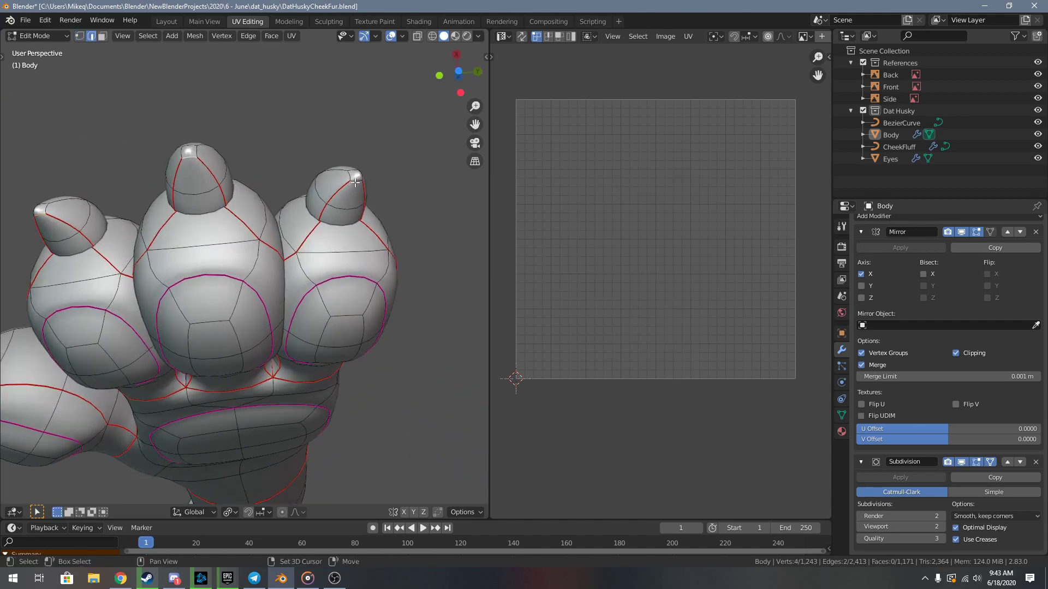
key("F3")
key("Return")
- Clear the selection and select all four clawed fingers of the hand, top and underside, as linked regions within their seams
key("alt+a")
key("l")
middle_click_drag(356, 260, 338, 361)
key("l")
key("l")
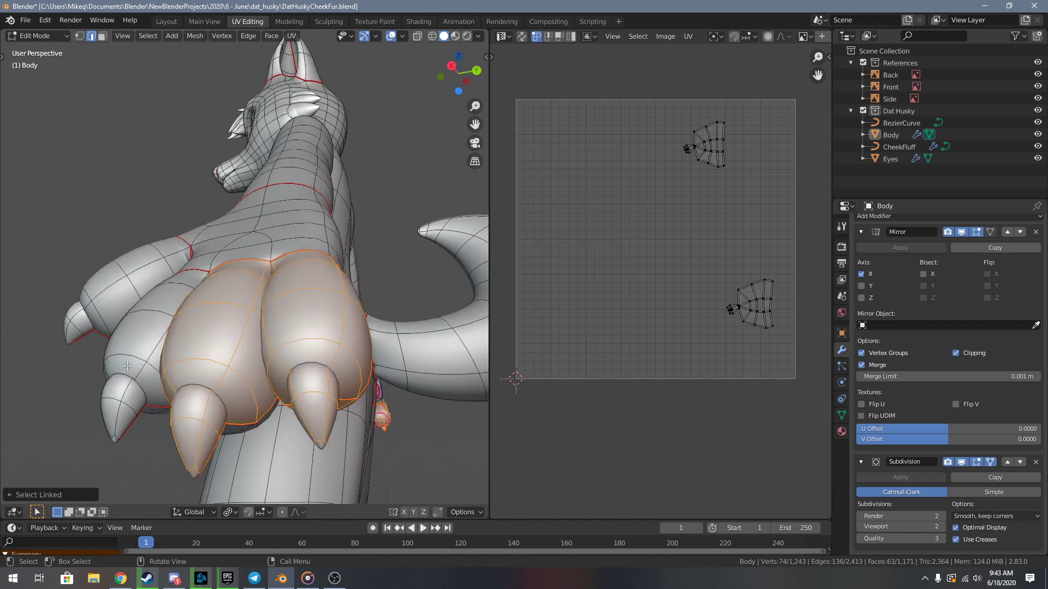
key("l")
middle_click_drag(127, 366, 300, 401)
key("l")
key("l")
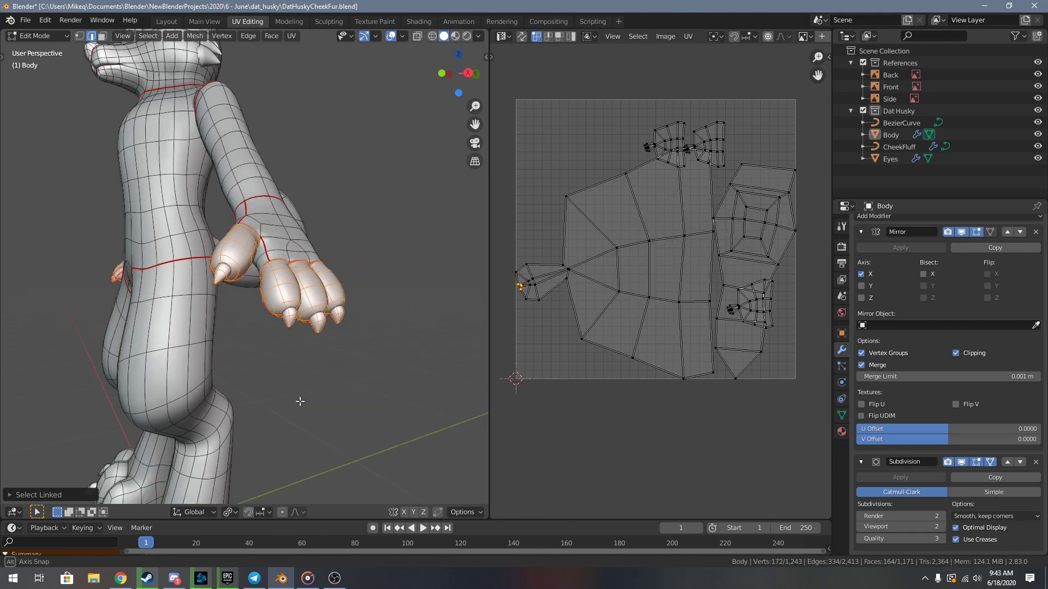
- Unwrap the selected fingers and examine the narrow joints between claws and fingers in the UV layout
key("u")
left_click(352, 312)
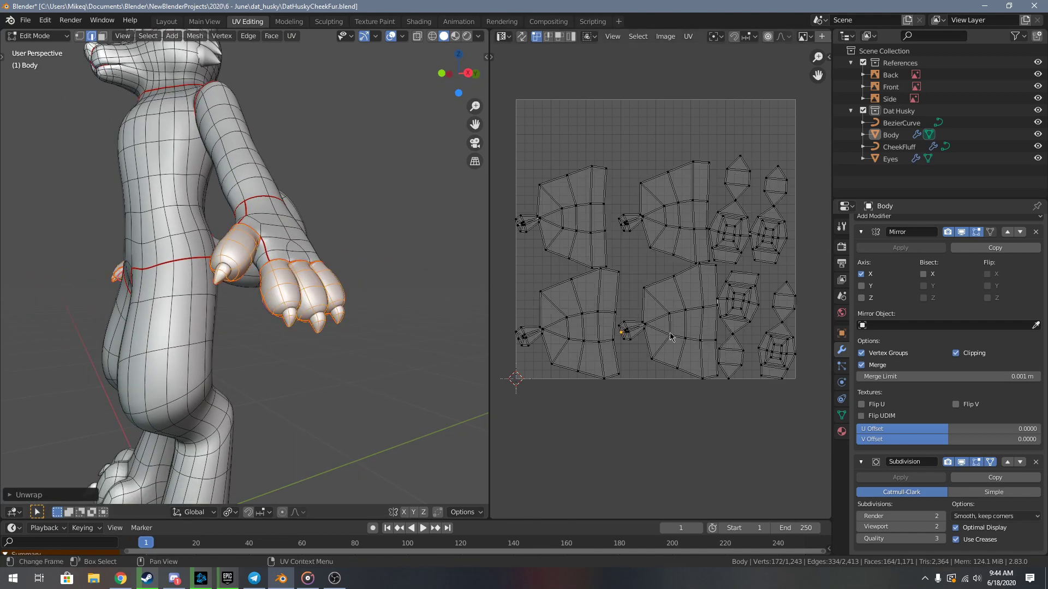
scroll(737, 379, "up", 2)
middle_click_drag(737, 378, 724, 360)
scroll(743, 382, "down", 1)
scroll(724, 360, "up", 5)
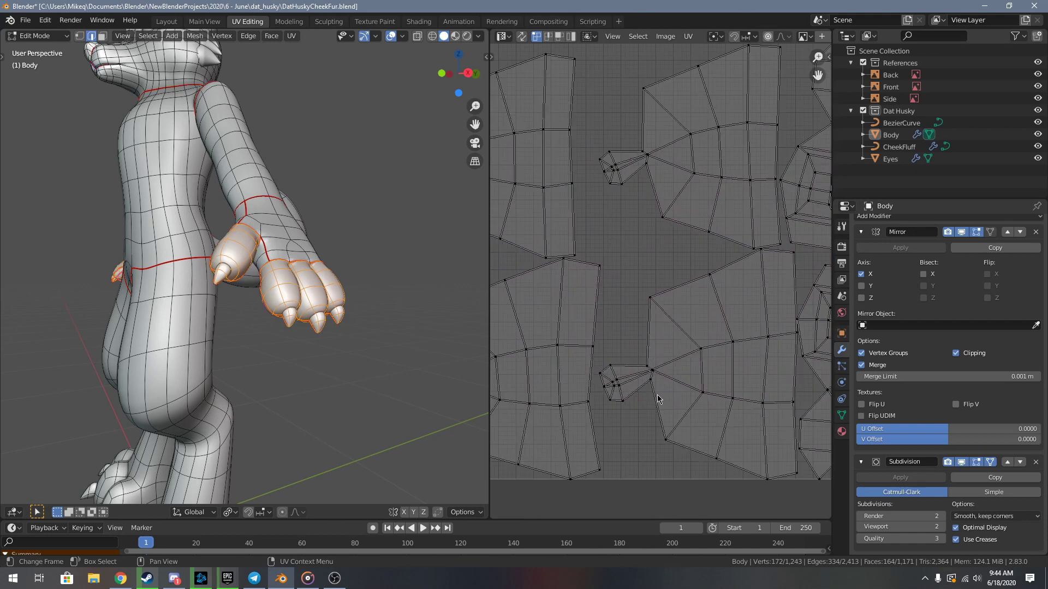
scroll(701, 392, "up", 8)
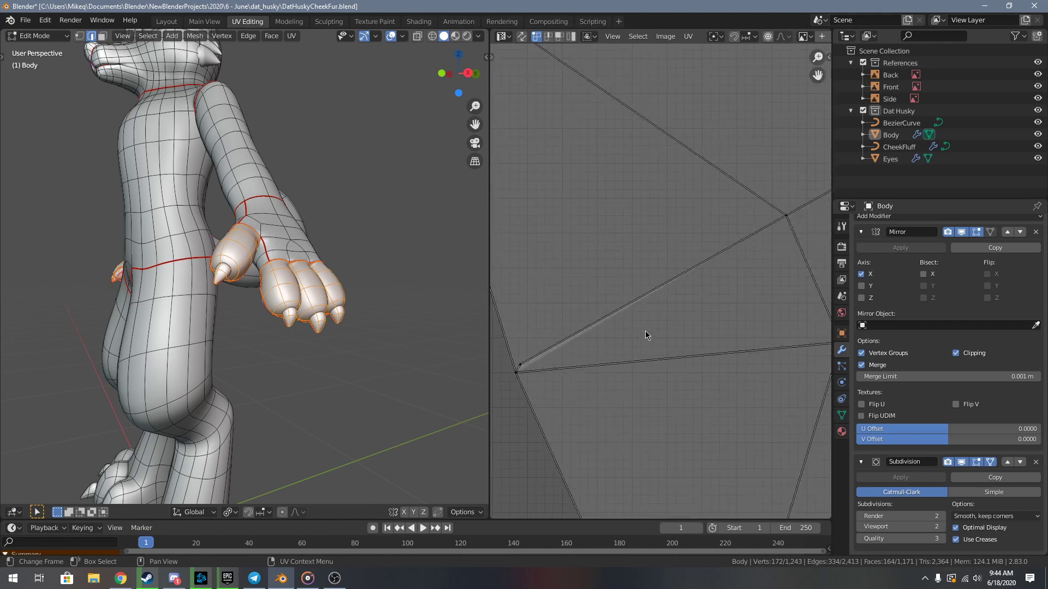
scroll(645, 334, "down", 10)
scroll(671, 323, "up", 2)
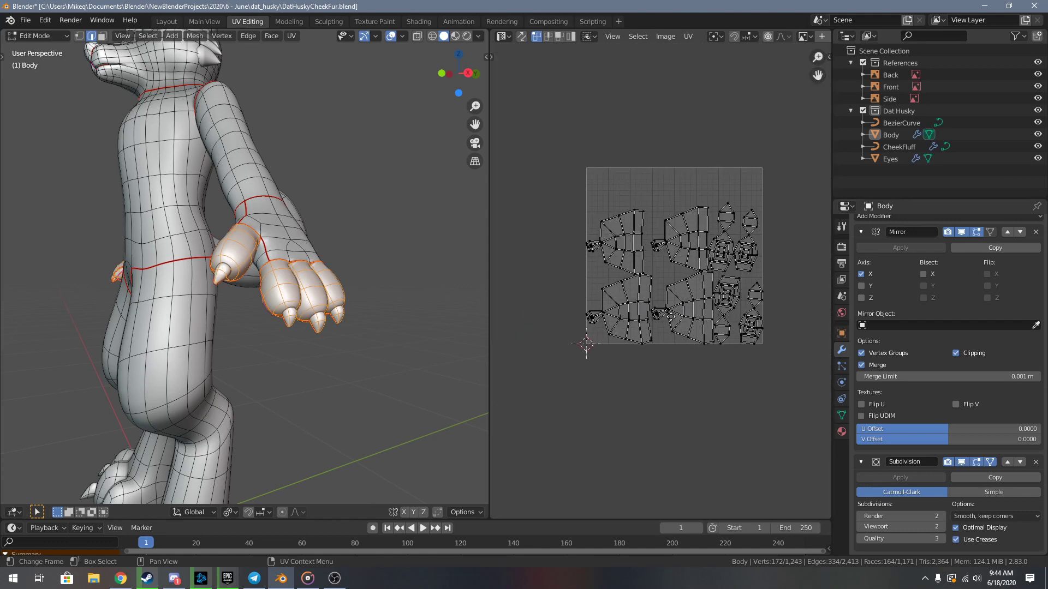
- Select all the finger UVs and run Minimize Stretch on them with Fill Holes on and a blend of 0
key("a")
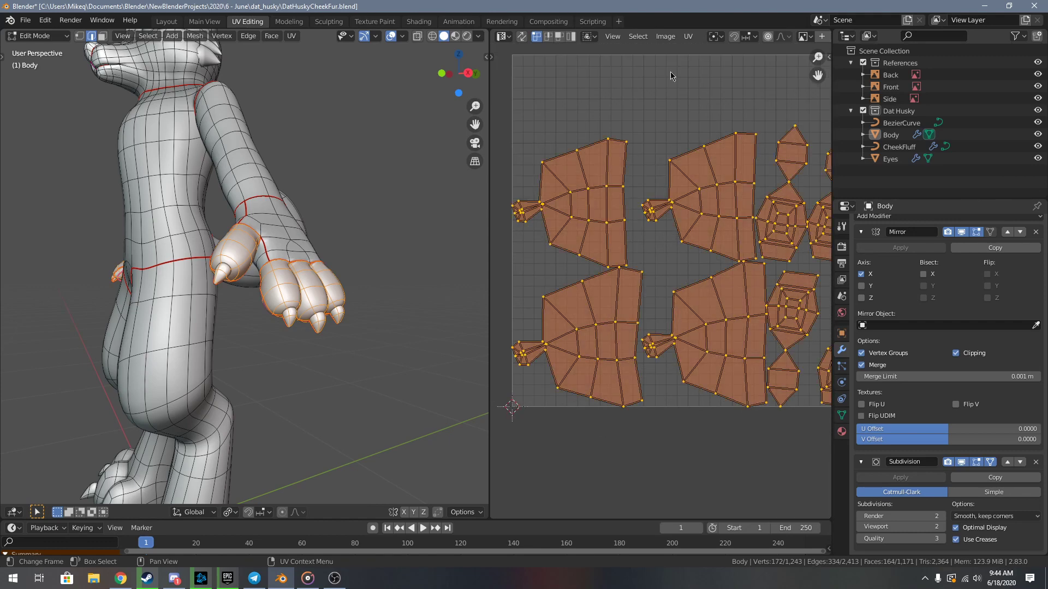
left_click(688, 36)
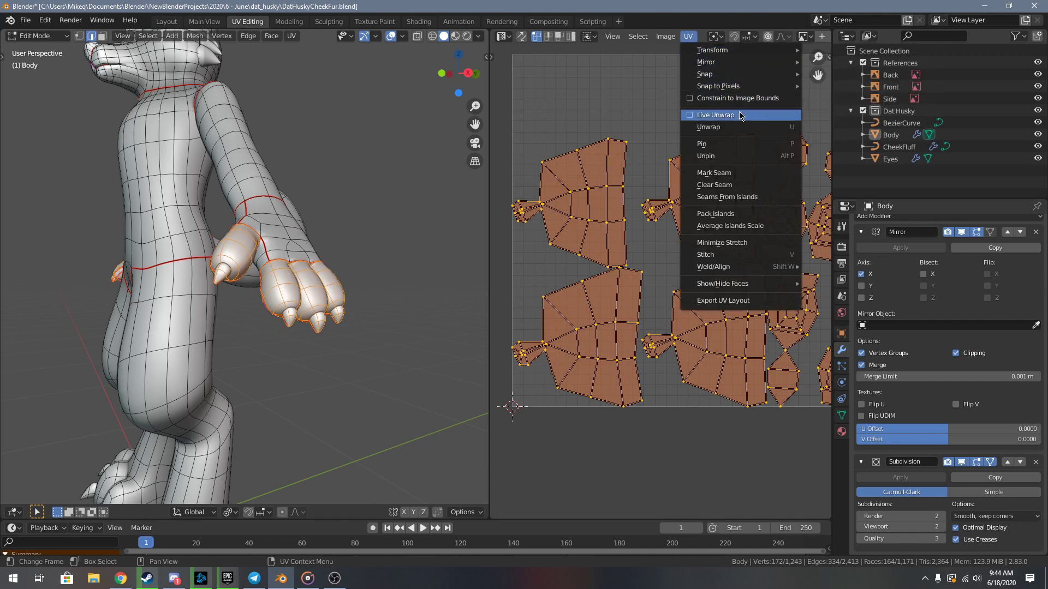
left_click(760, 244)
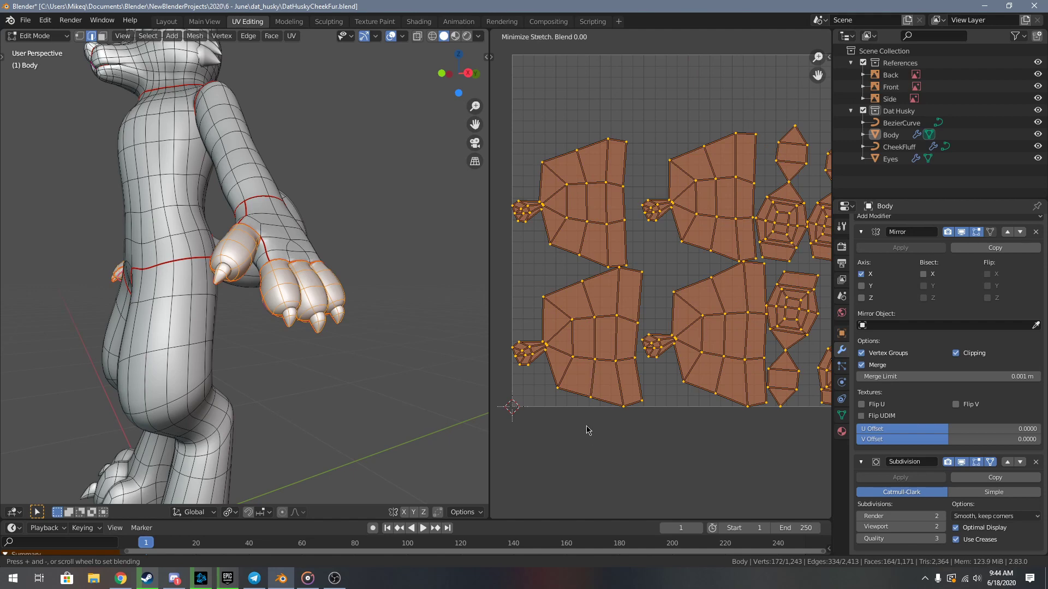
scroll(590, 435, "up", 6)
scroll(593, 440, "down", 10)
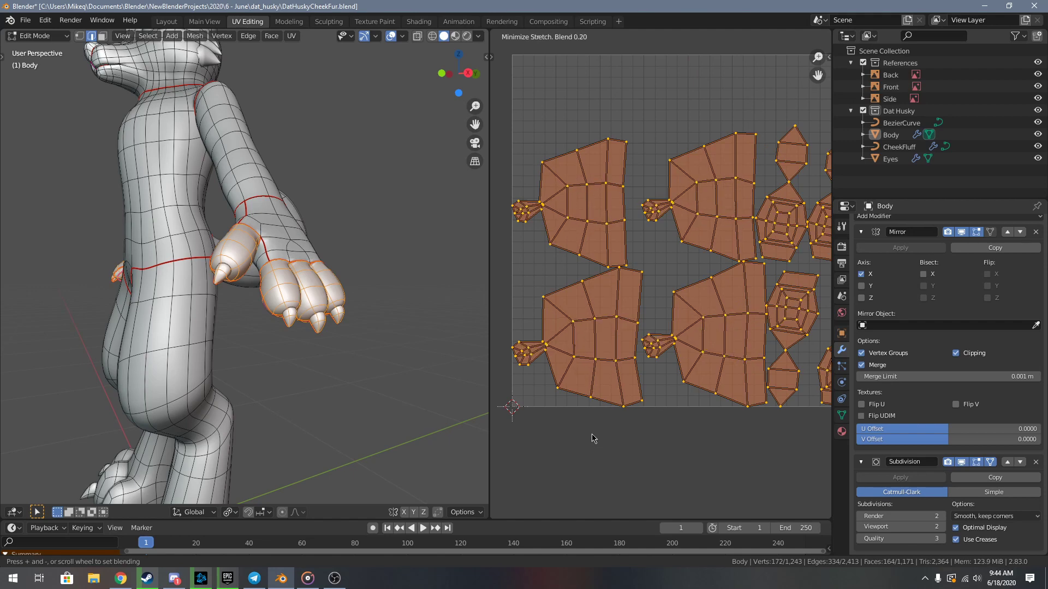
left_click(593, 436)
middle_click_drag(648, 458, 644, 440)
left_click(572, 509)
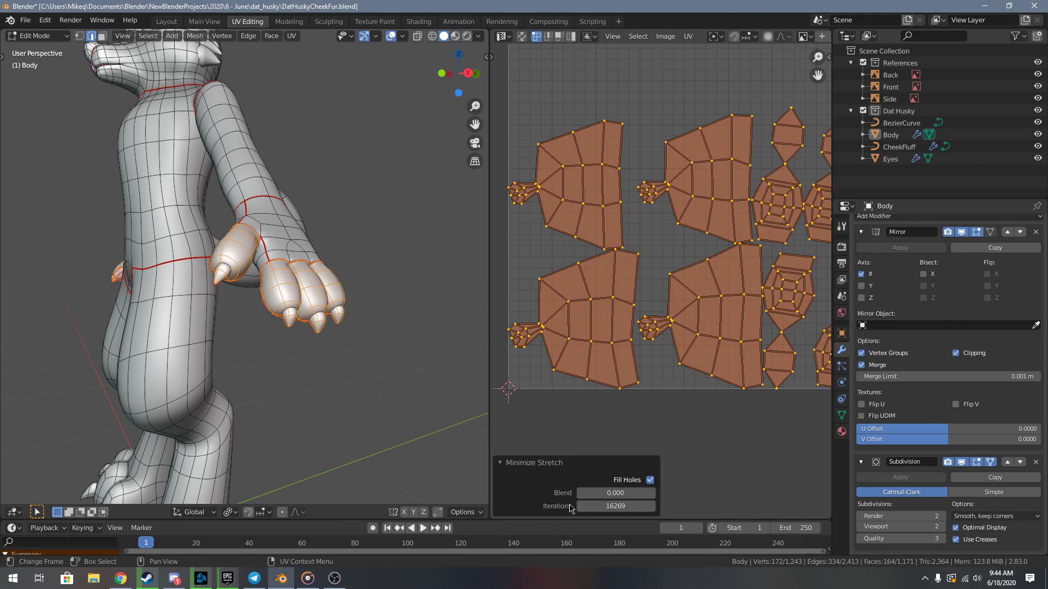
scroll(671, 444, "up", 3)
left_click(578, 465)
- Examine the claw UVs and the narrow joints of the finger islands up close
scroll(599, 410, "up", 4)
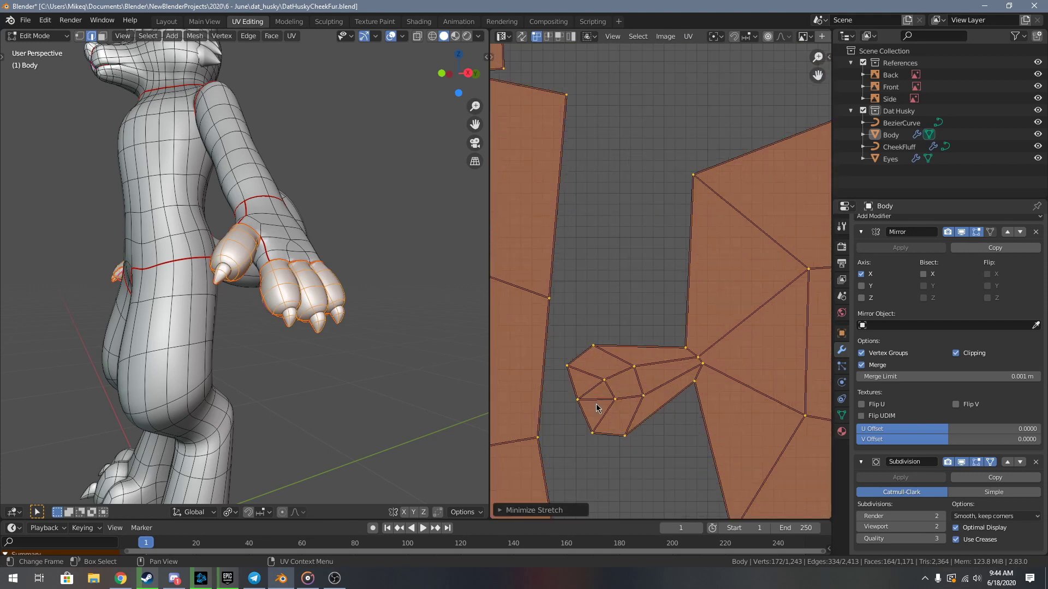
middle_click_drag(598, 409, 674, 305)
scroll(675, 303, "up", 12)
middle_click_drag(655, 408, 711, 236)
scroll(663, 291, "up", 5)
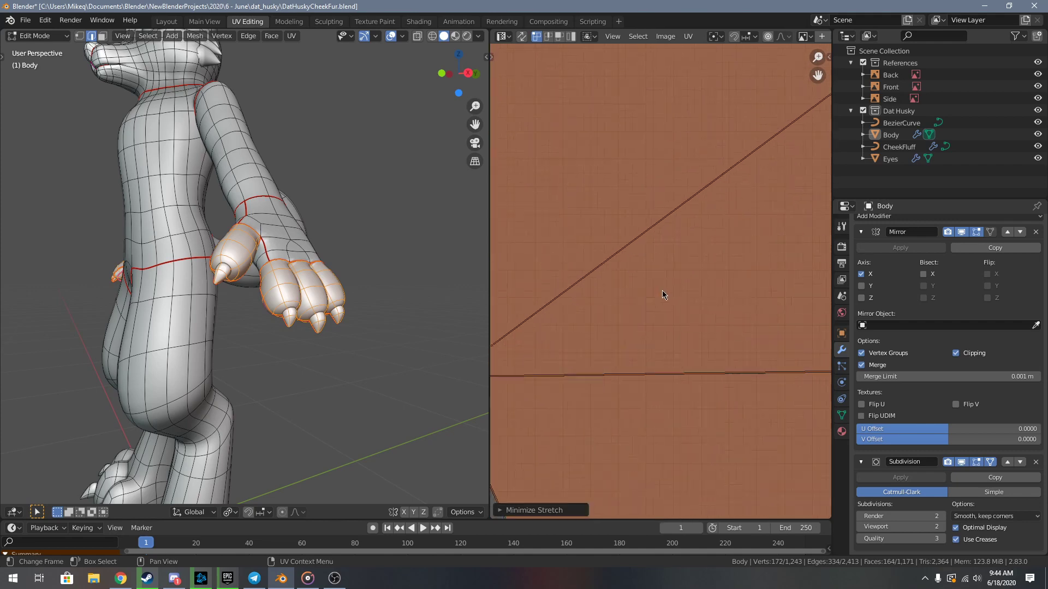
middle_click_drag(614, 328, 792, 257)
middle_click_drag(721, 303, 688, 368, "ctrl")
scroll(687, 368, "down", 8)
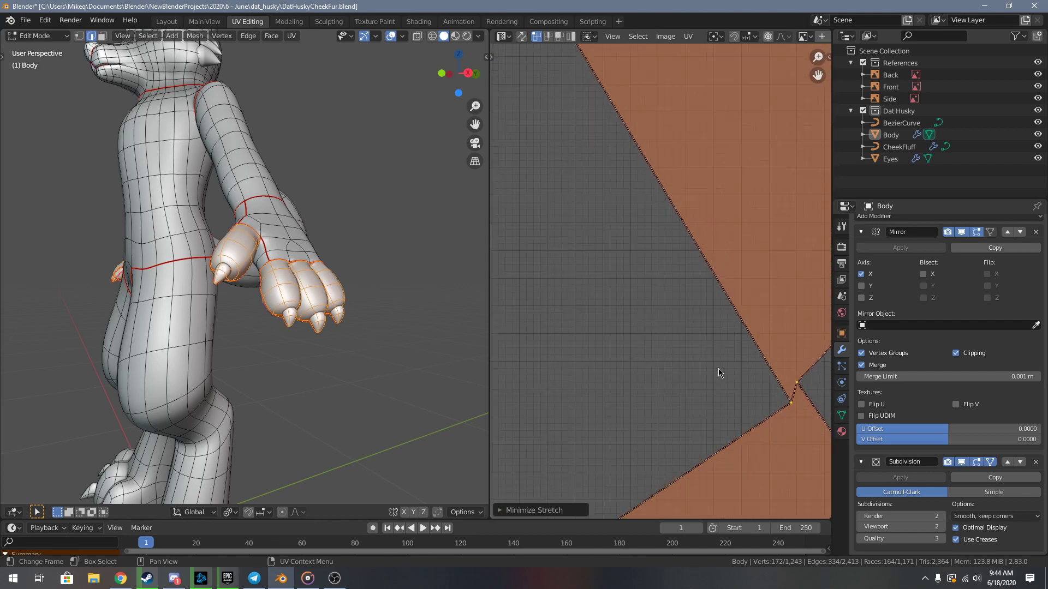
- Run Minimize Stretch once more on the finger UVs with a blend of 0
left_click(689, 37)
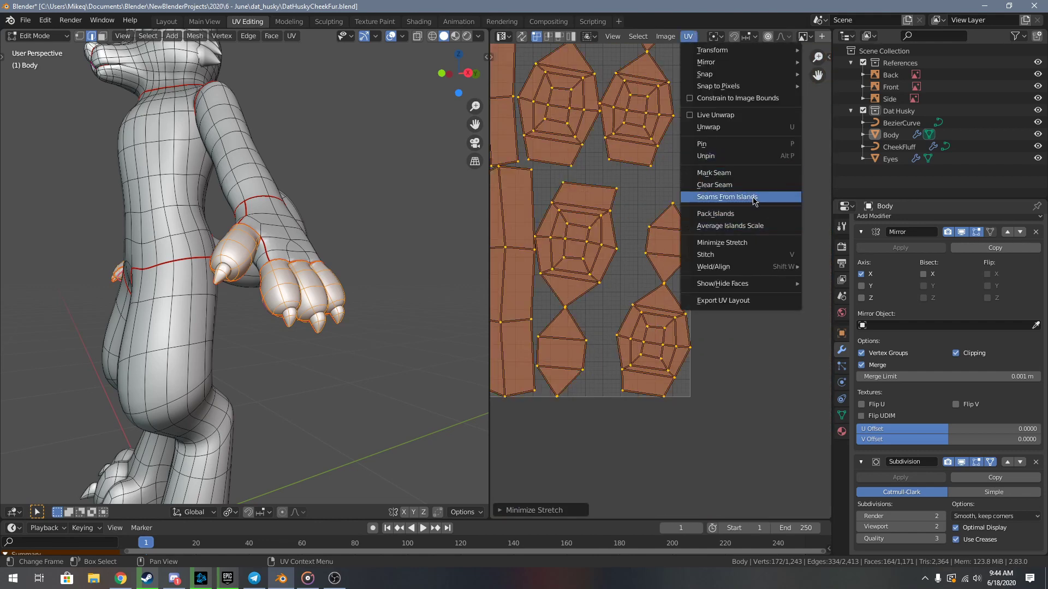
left_click(752, 242)
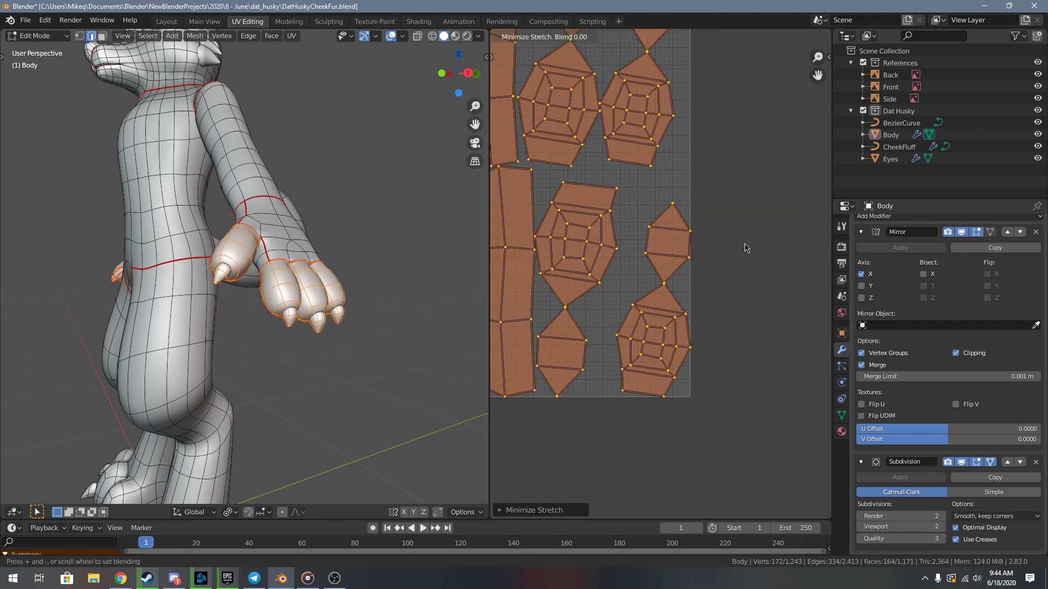
left_click(745, 248)
scroll(540, 365, "down", 4)
left_click(688, 37)
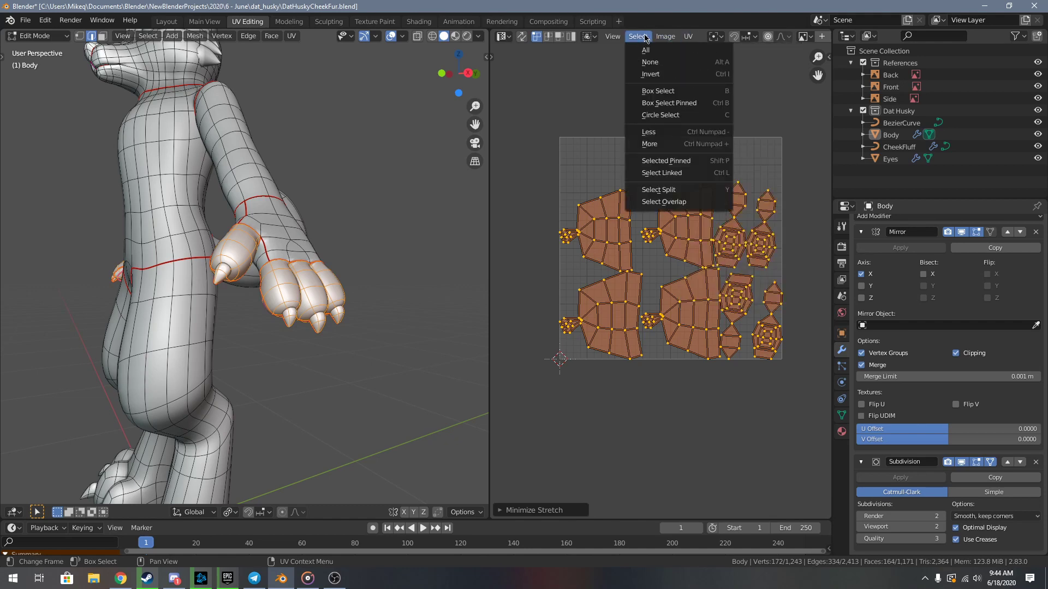
left_click(620, 36)
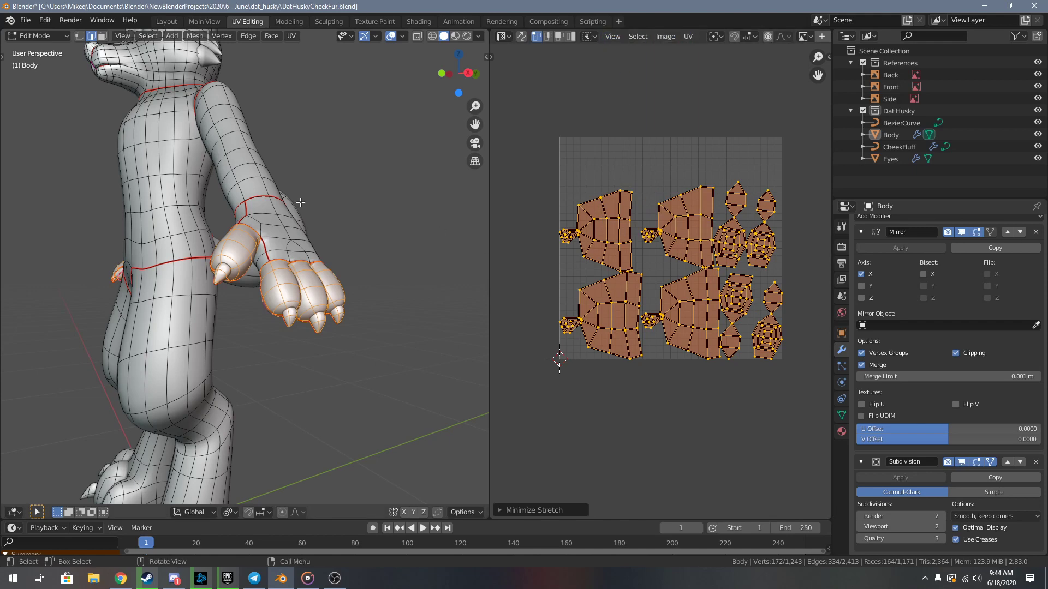
- Add the linked hand, arm and torso regions to the mesh selection
key("l")
key("l")
key("l")
scroll(201, 189, "down", 3)
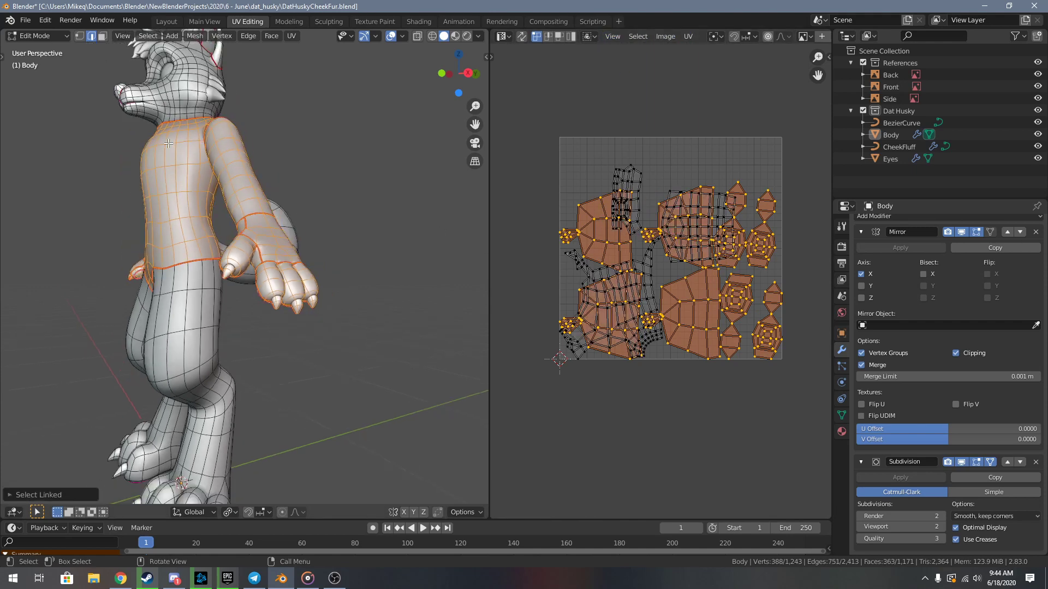
- Switch to wireframe shading and add the linked head and ear regions to the mesh selection
middle_click_drag(201, 189, 204, 190, "shift")
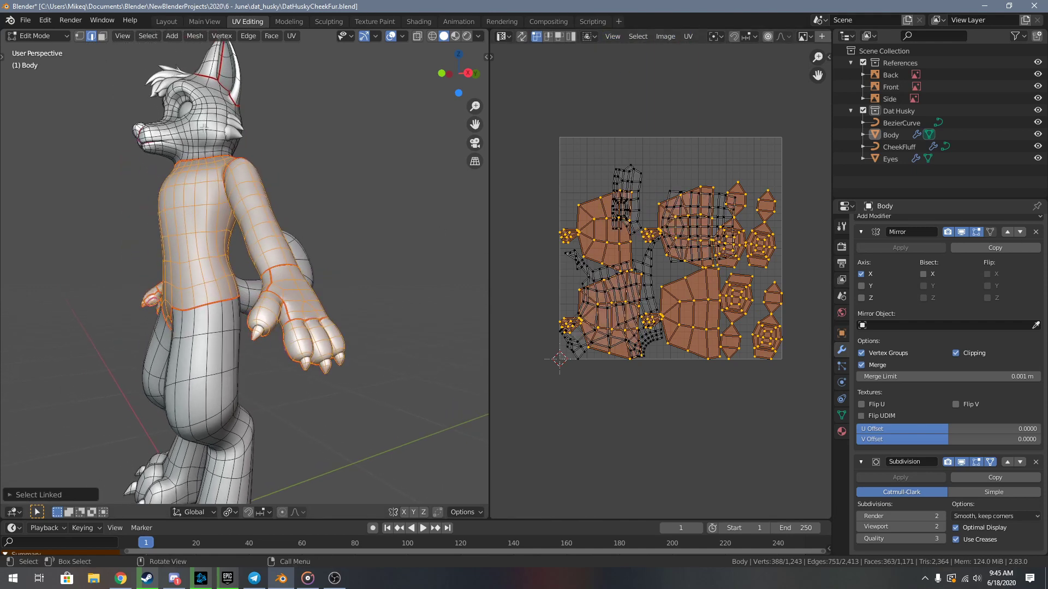
key("z")
left_click(230, 164)
key("l")
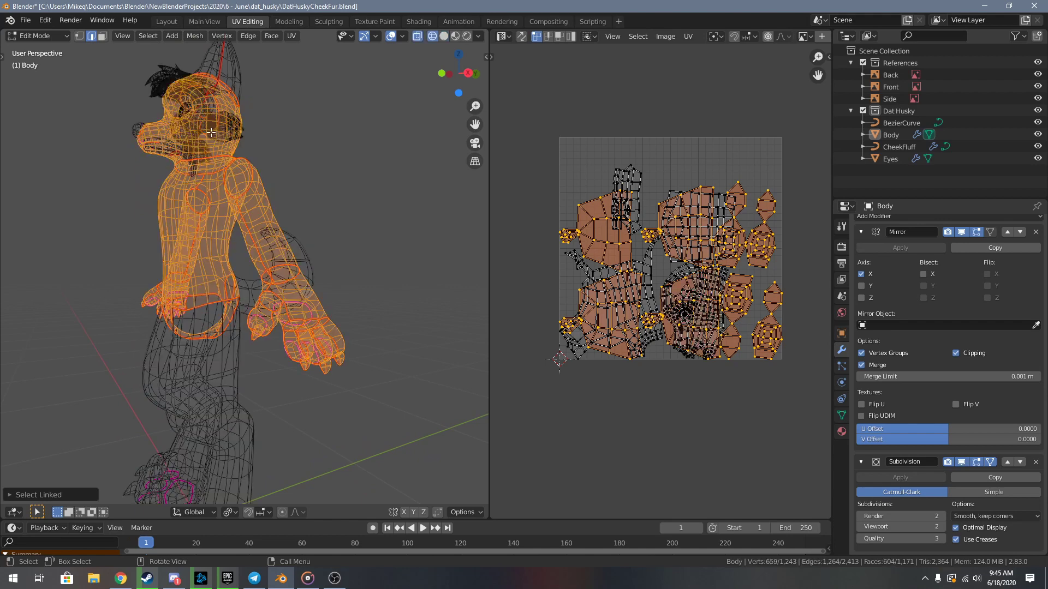
key("l")
key("l")
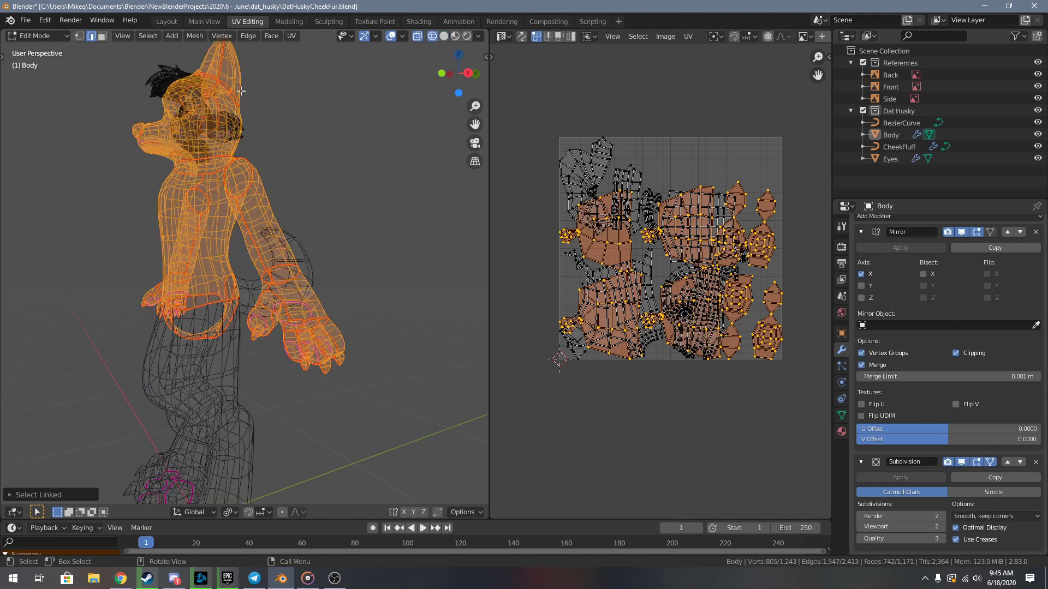
middle_click_drag(158, 195, 318, 212)
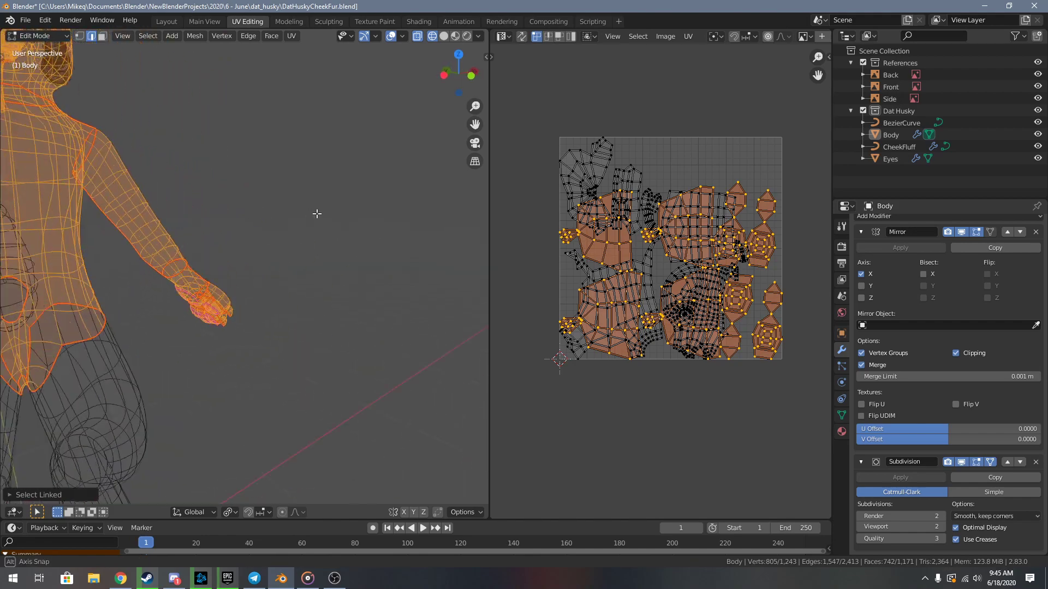
middle_click_drag(173, 218, 313, 349, "shift")
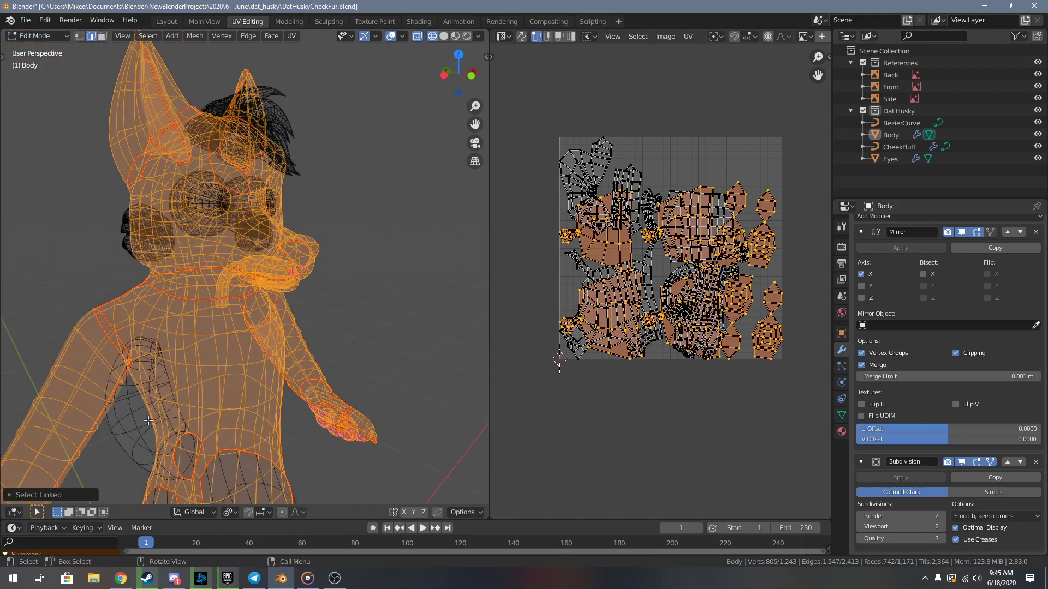
key("l")
- Inspect the muzzle and the inside of the mouth in wireframe and solid shading to check that all parts are selected
middle_click_drag(164, 358, 235, 375)
scroll(240, 374, "up", 2)
middle_click_drag(433, 332, 259, 322, "shift")
scroll(256, 321, "up", 4)
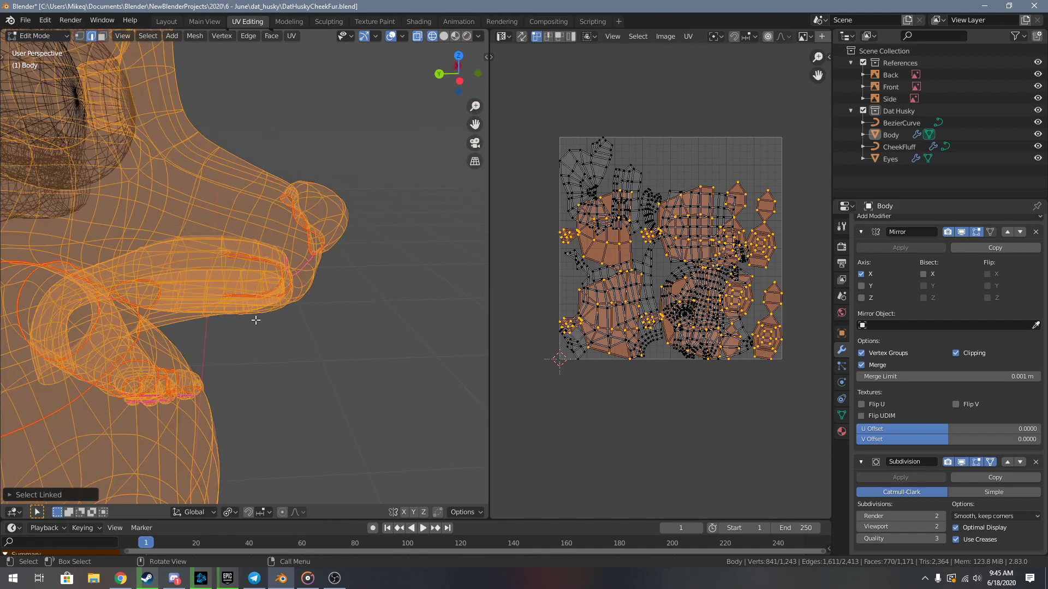
scroll(336, 334, "up", 5)
key("z")
left_click(414, 336)
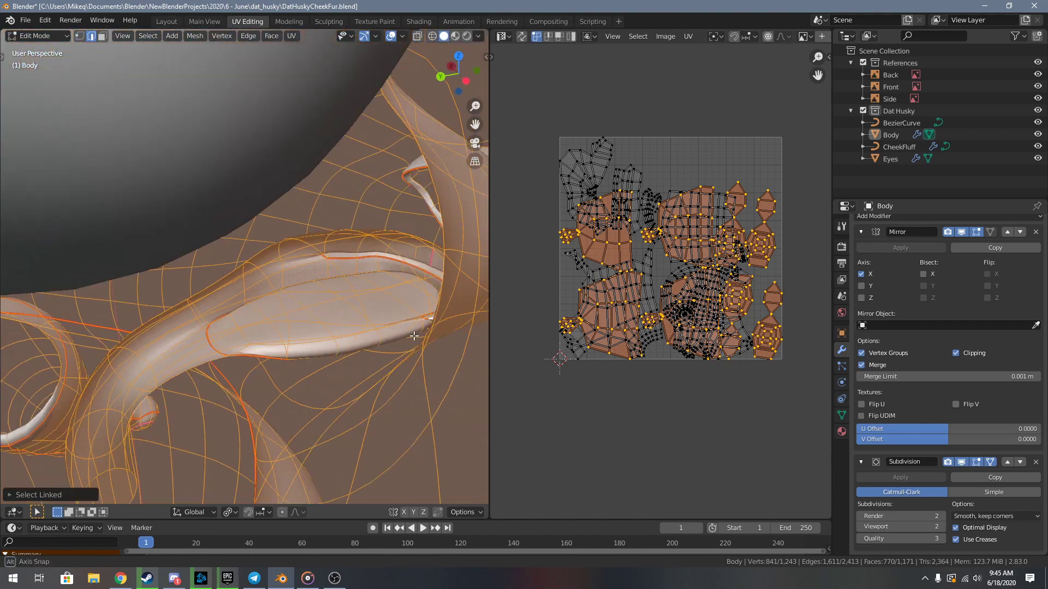
middle_click_drag(414, 336, 210, 304)
scroll(412, 326, "down", 8)
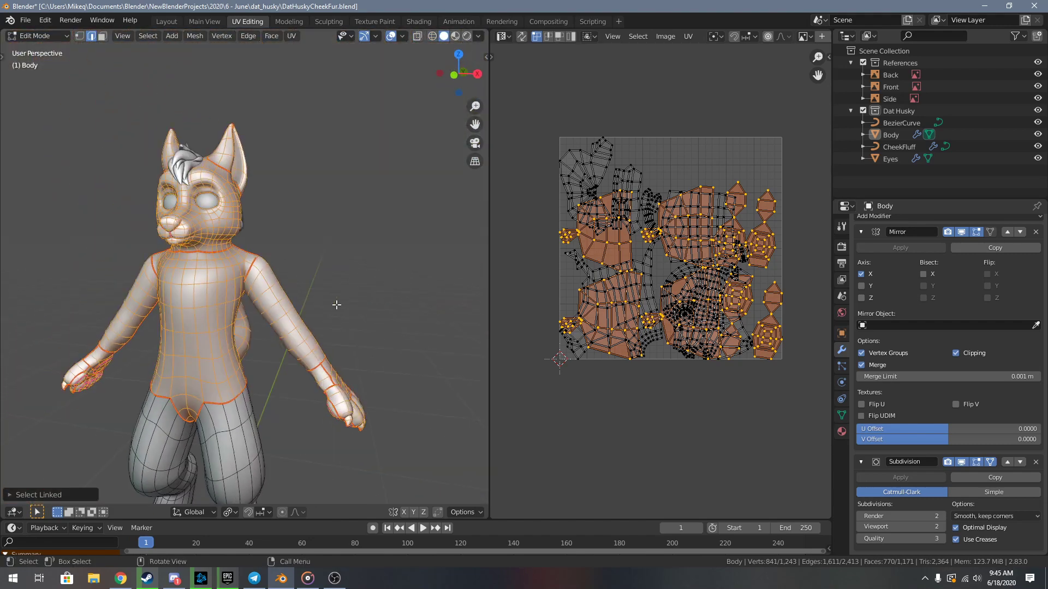
- Unwrap the selected head, torso, arm and hand regions, then clear the UV selection
key("u")
left_click(392, 306)
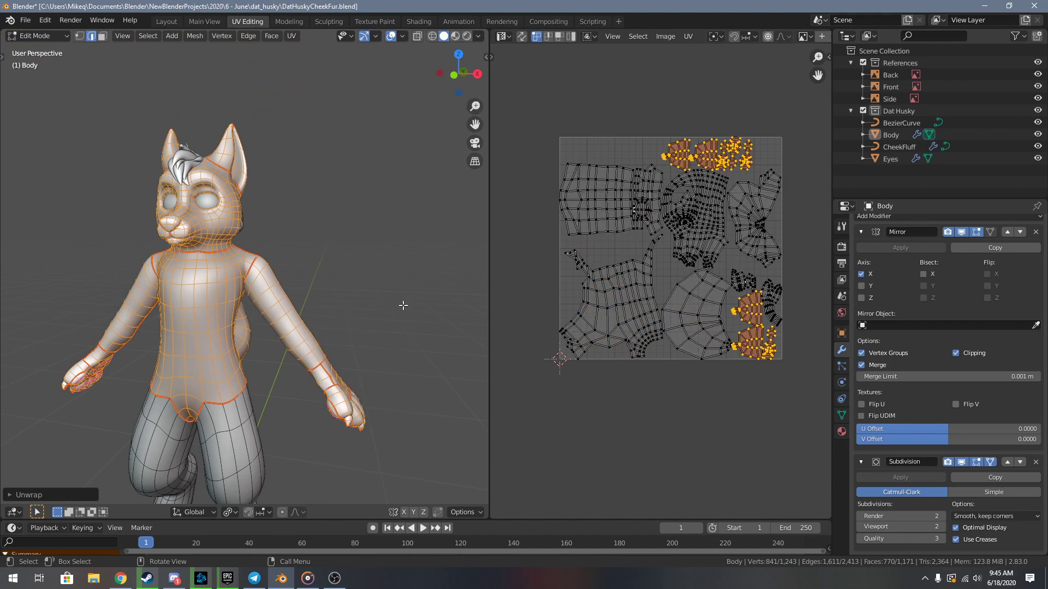
left_click(688, 322)
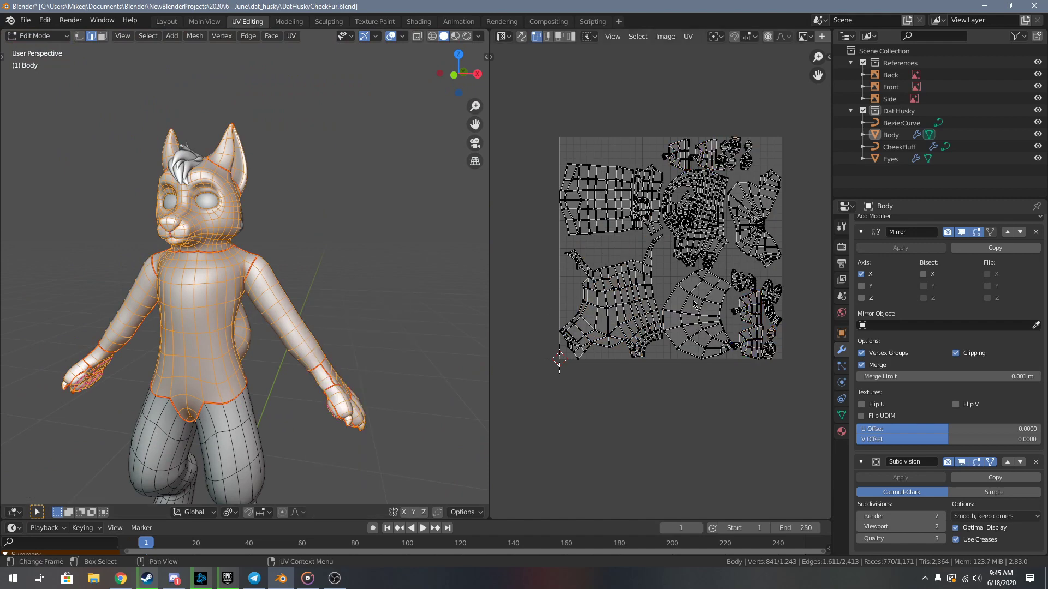
- Select all the unwrapped upper-body UVs and run Minimize Stretch on them with a blend of 0
key("a")
left_click(696, 36)
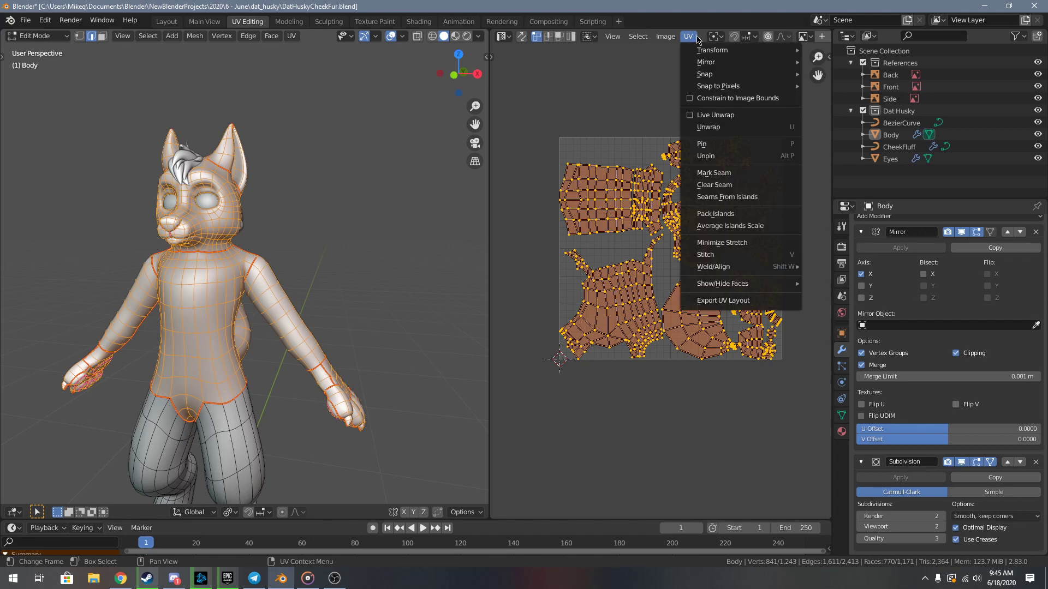
left_click(743, 242)
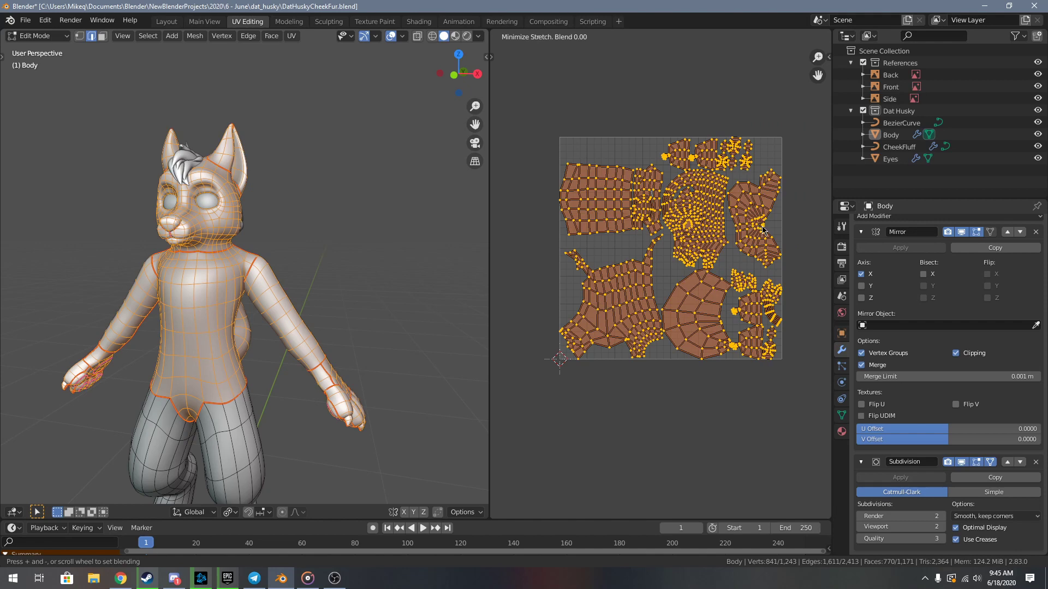
left_click(763, 232)
scroll(645, 330, "up", 8)
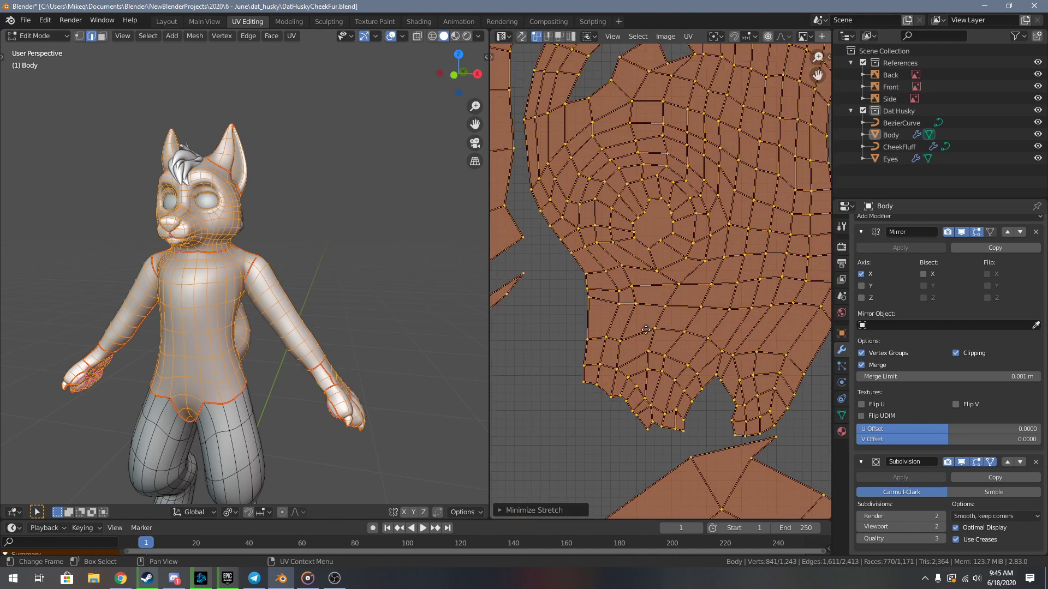
- Compare the upper-body UV islands with and without Minimize Stretch, keeping the stretch-minimized version
middle_click_drag(646, 329, 670, 363)
key("ctrl+z")
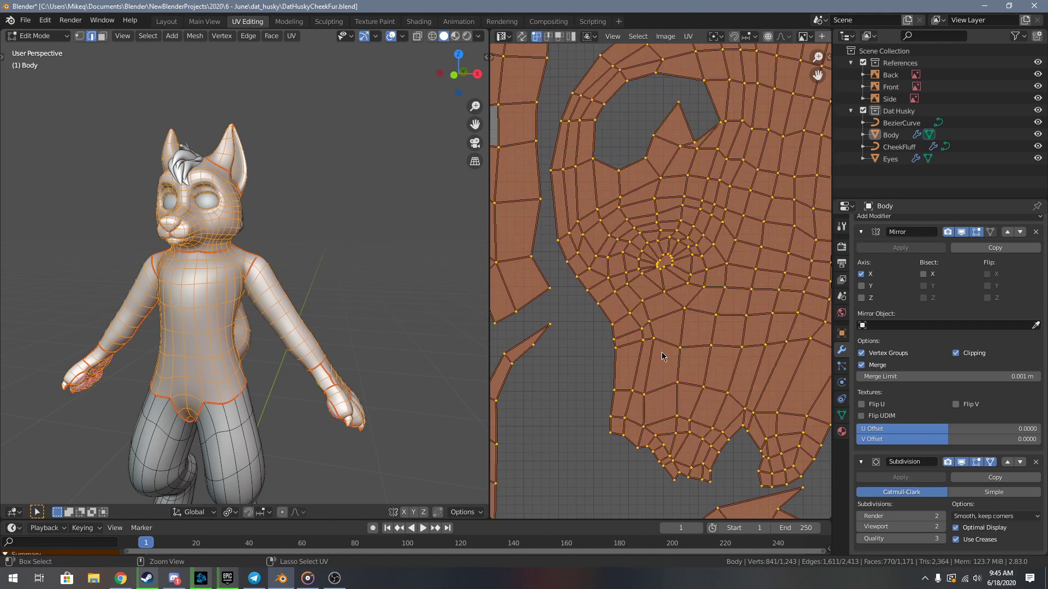
key("ctrl+shift+z")
key("ctrl+z")
key("ctrl+shift+z")
scroll(649, 350, "down", 4)
key("ctrl+z")
key("ctrl+shift+z")
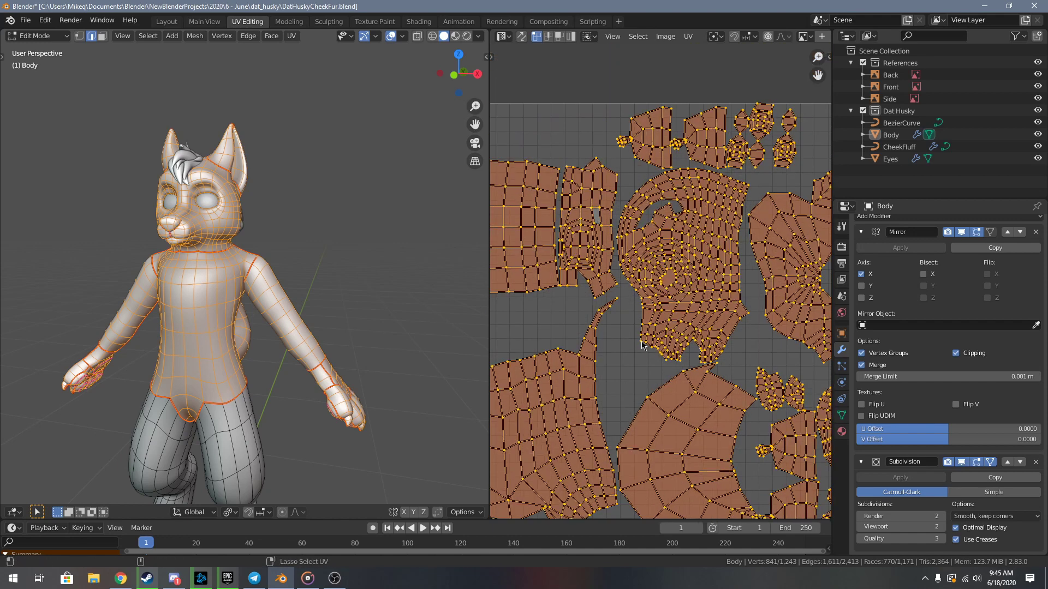
key("ctrl+z")
key("ctrl+shift+z")
key("ctrl+z")
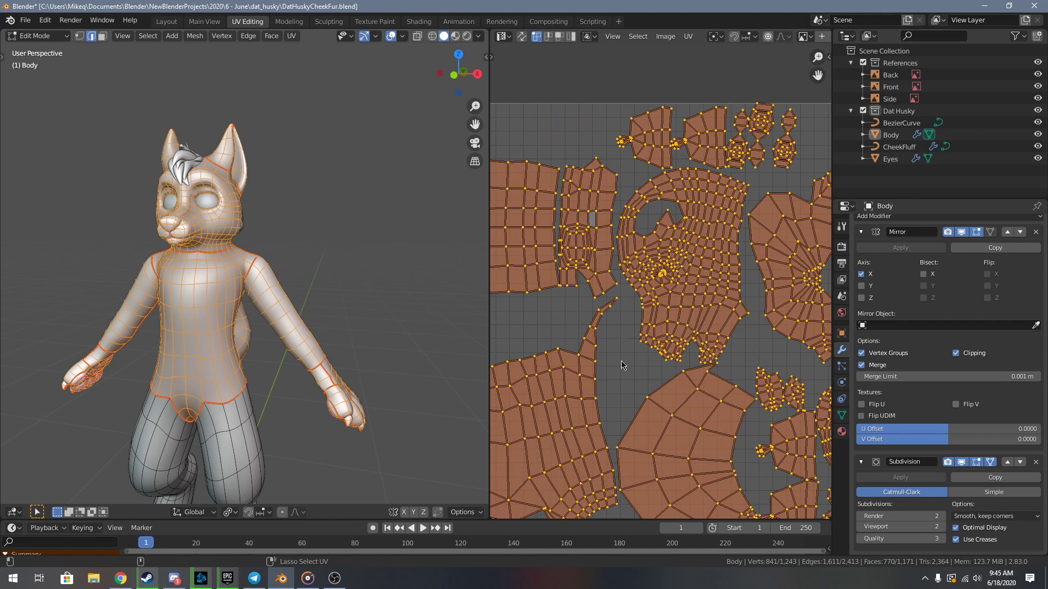
key("ctrl+shift+z")
key("ctrl+z")
key("ctrl+shift+z")
key("ctrl+z")
key("ctrl+shift+z")
key("ctrl+z")
key("ctrl+shift+z")
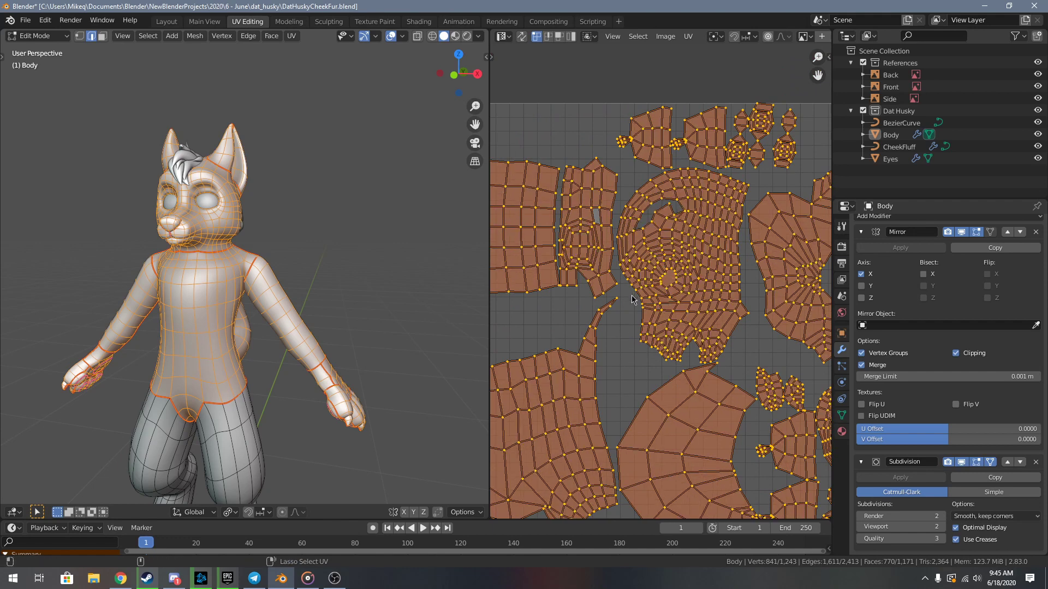
key("ctrl+z")
key("ctrl+shift+z")
key("ctrl+z")
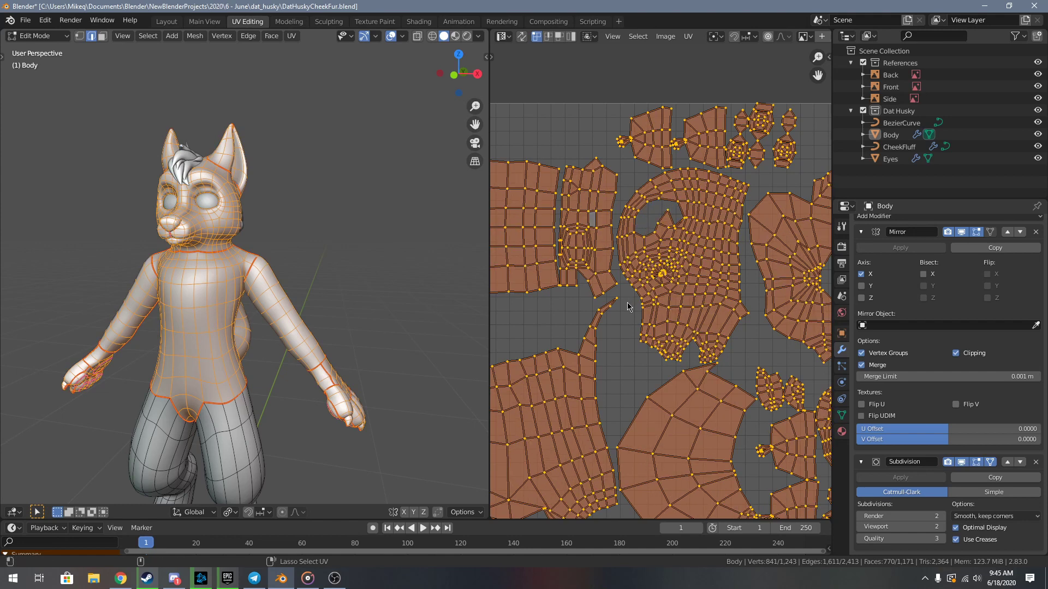
key("ctrl+shift+z")
scroll(627, 307, "down", 2)
middle_click_drag(615, 340, 630, 309)
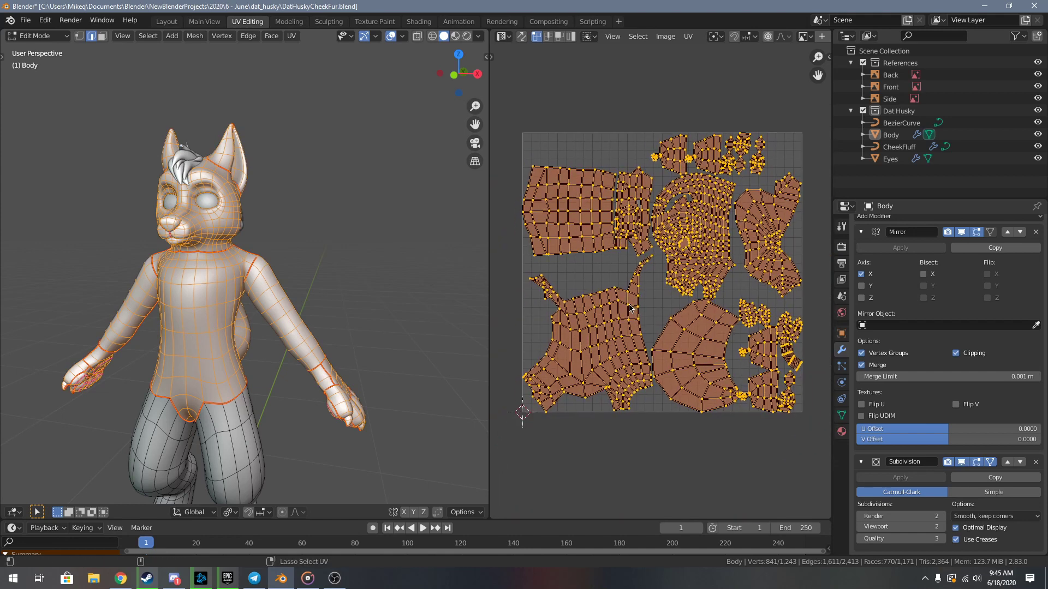
key("ctrl+z")
key("ctrl+shift+z")
key("ctrl+z")
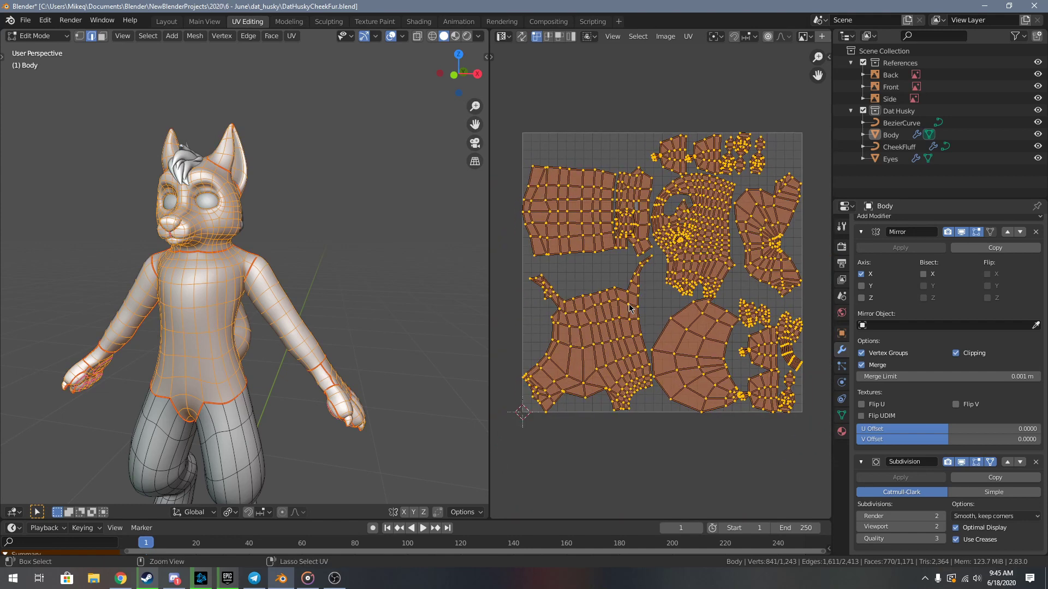
key("ctrl+shift+z")
key("ctrl+z")
key("ctrl+shift+z")
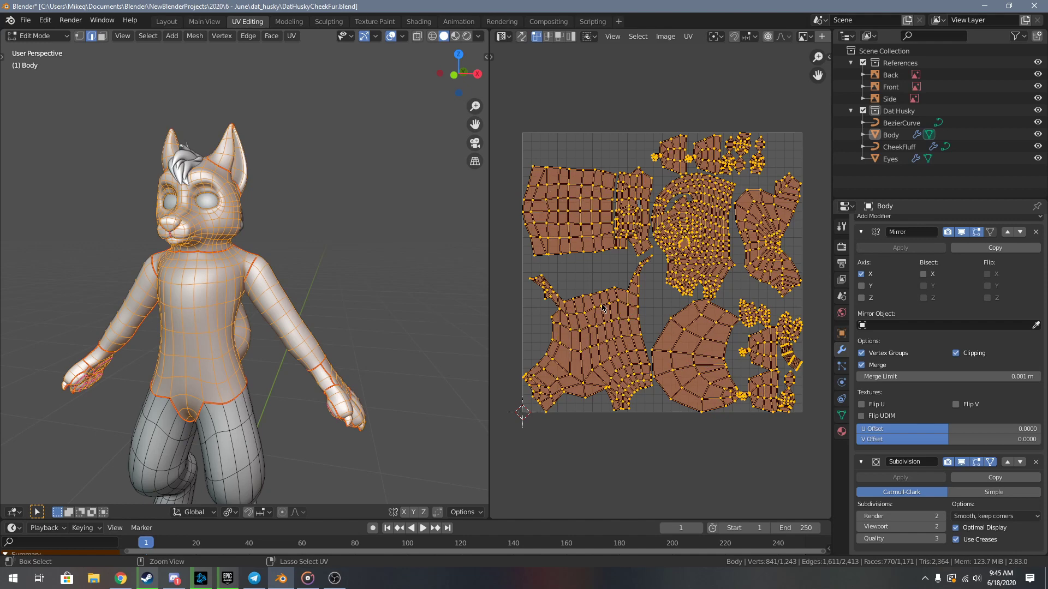
- Examine the torso island's narrow strips and the matching area under the tail and between the legs on the model
scroll(652, 282, "up", 7)
middle_click_drag(596, 283, 520, 273)
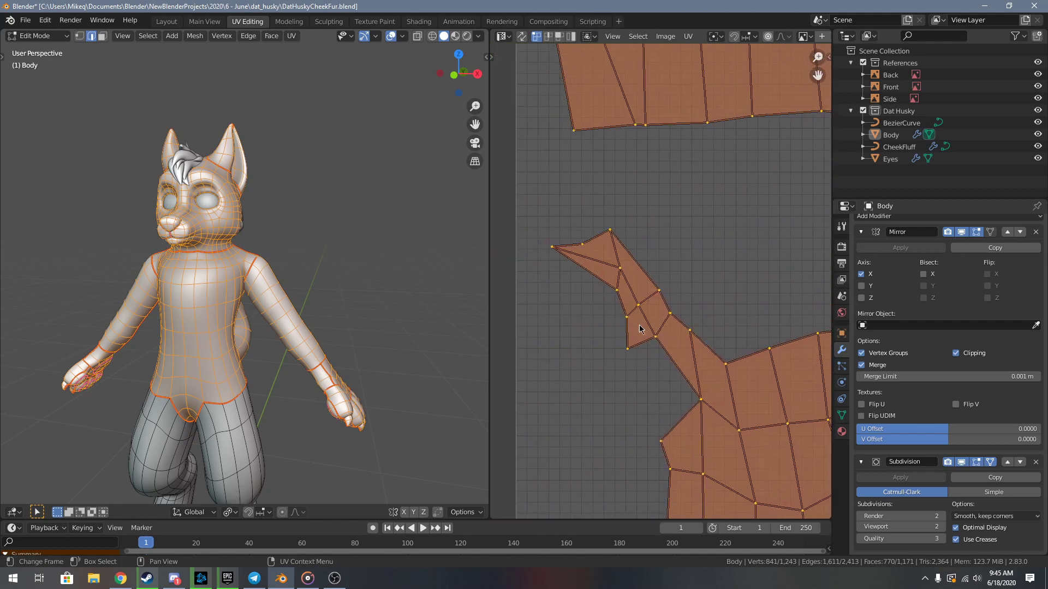
scroll(639, 329, "down", 5)
middle_click_drag(424, 314, 141, 219)
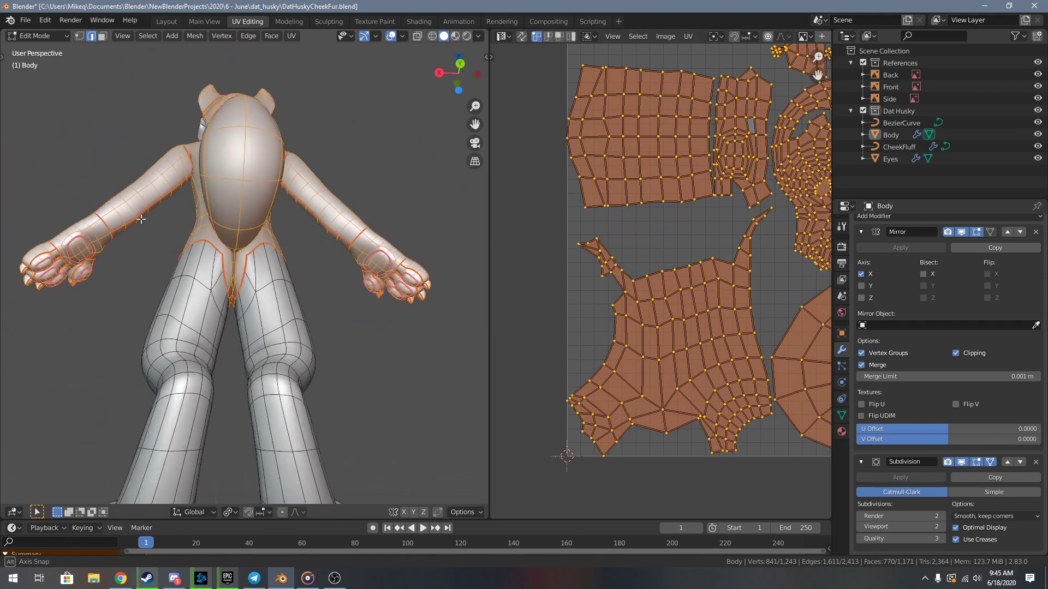
scroll(390, 293, "up", 4)
scroll(391, 293, "up", 1)
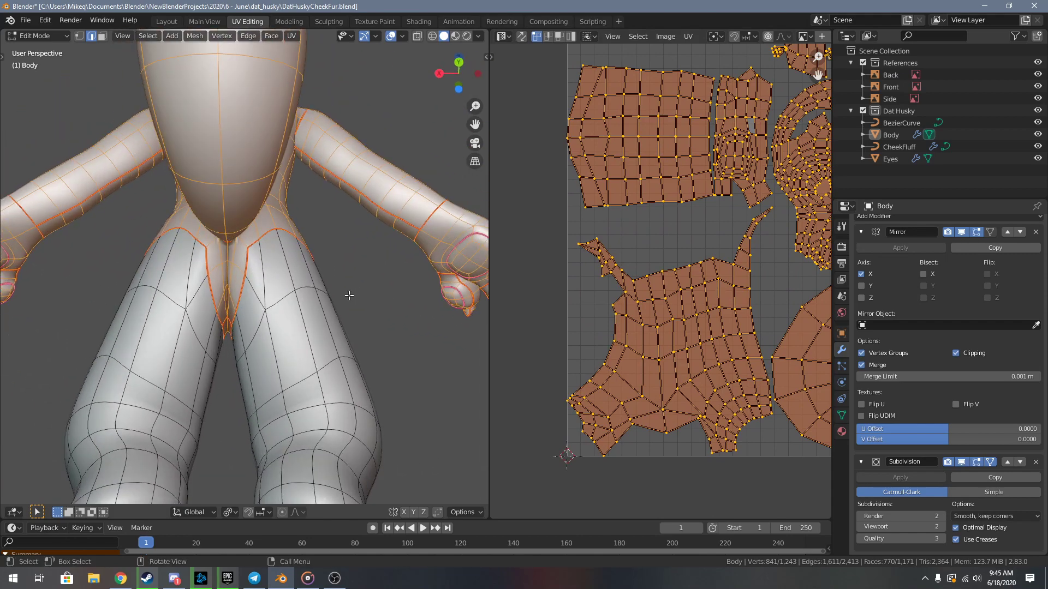
middle_click_drag(235, 266, 254, 356)
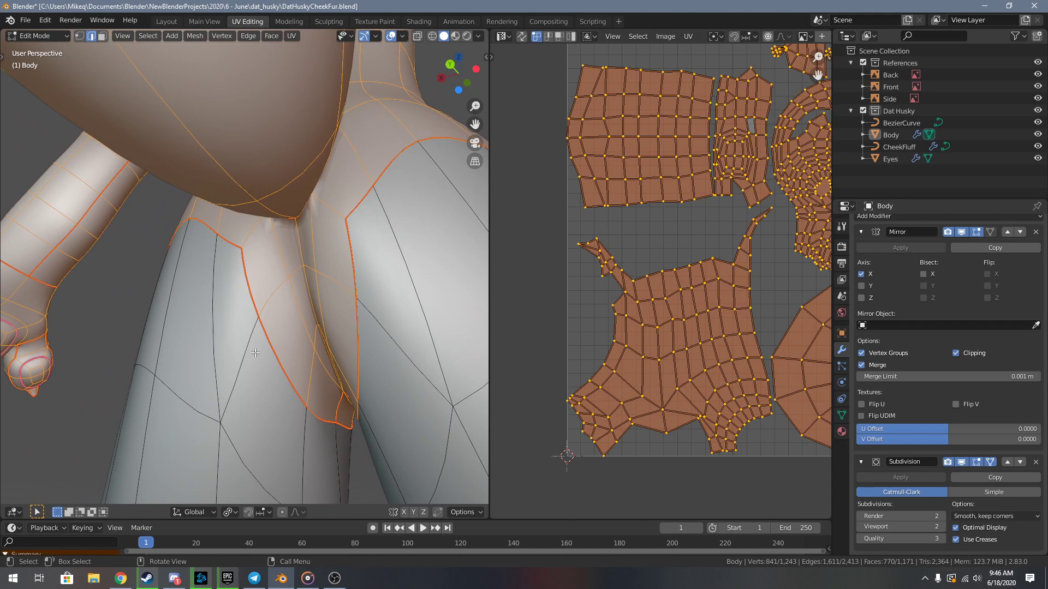
- Hide the UV vertices at the torso island's narrow strip to locate their faces on the body, and reveal them again
left_click(601, 307)
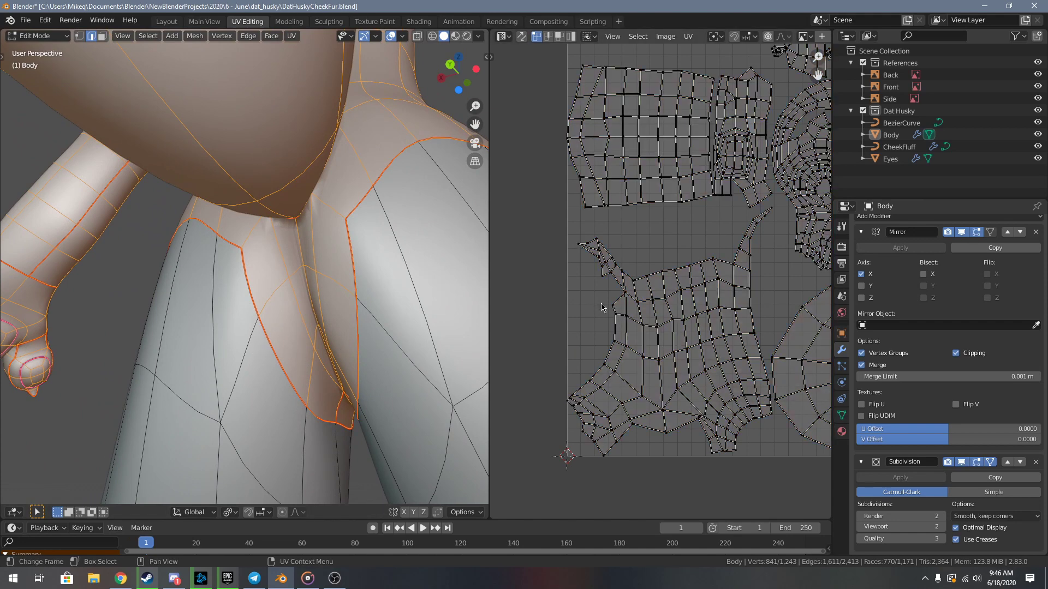
left_click(627, 293, "shift")
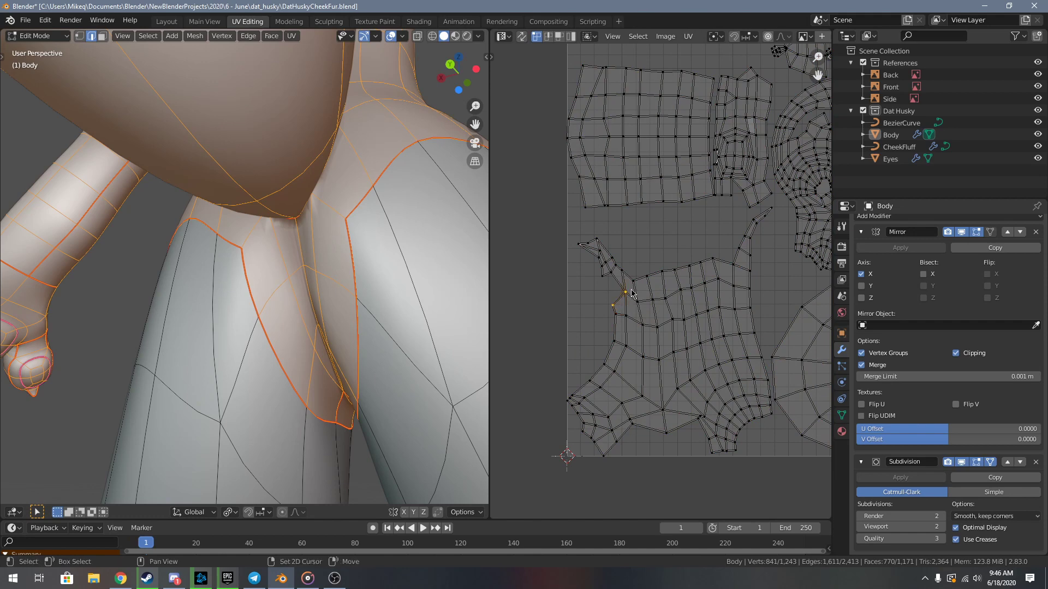
left_click(601, 284, "shift")
key("h")
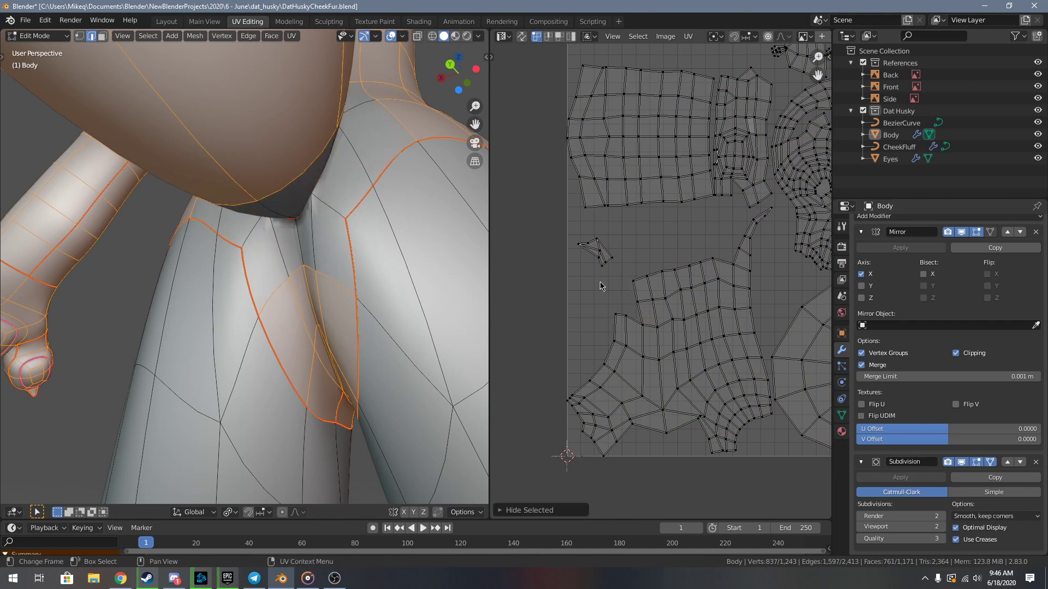
middle_click_drag(327, 256, 282, 312)
key("alt+h")
scroll(337, 332, "up", 2)
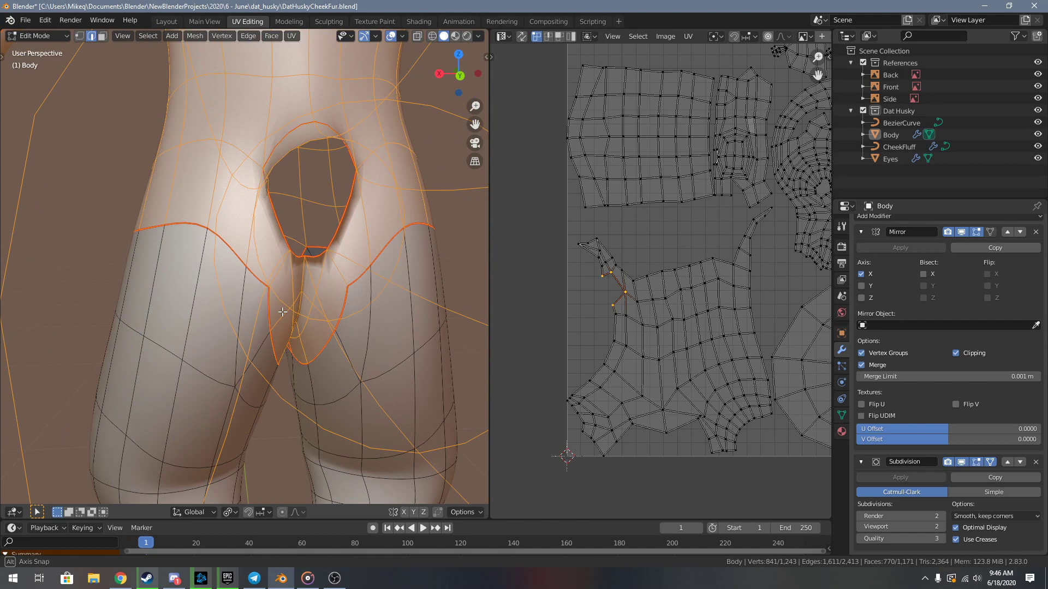
- Clear the mesh selection and mark the edge loop around the ankle above the foot as a seam
scroll(282, 309, "down", 5)
middle_click_drag(280, 273, 331, 277)
key("alt+a")
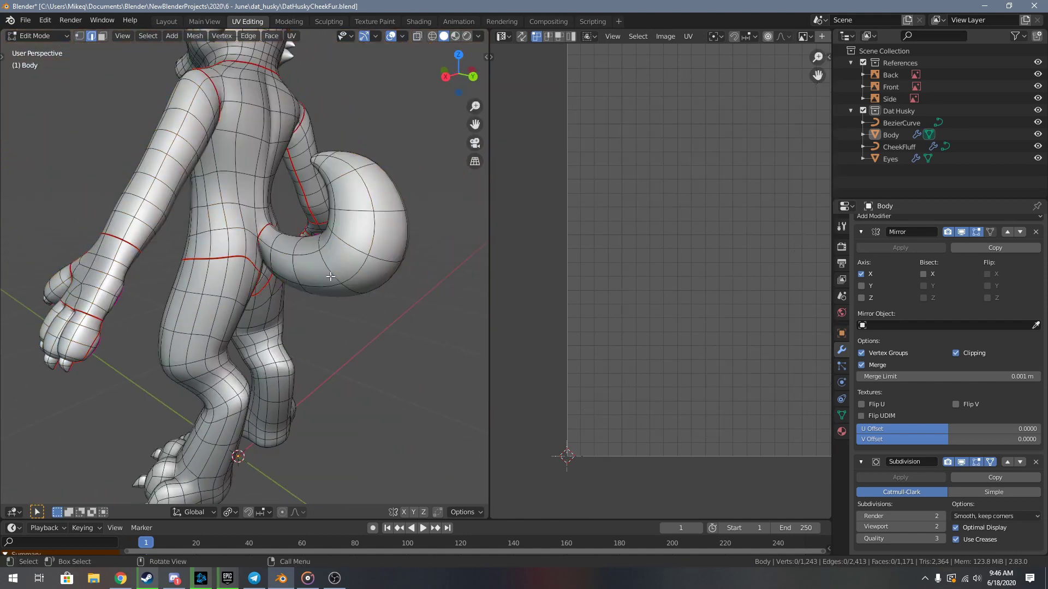
scroll(214, 274, "down", 3)
middle_click_drag(212, 275, 260, 278)
scroll(264, 234, "up", 6)
left_click(240, 254, "alt")
key("F3")
key("Return")
key("alt+a")
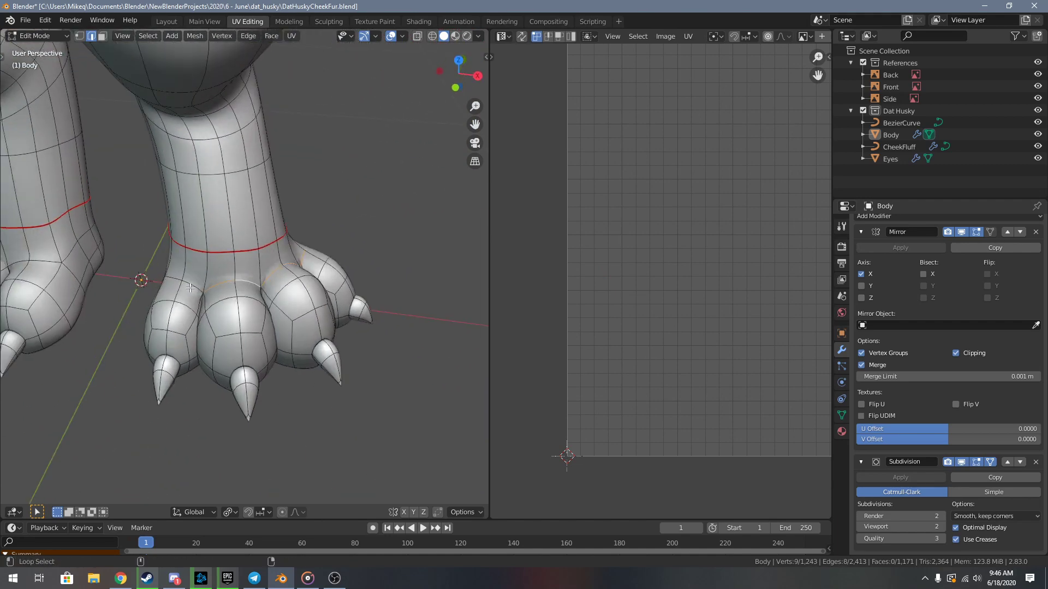
- Select the edge loops around the toe bases, including the edges hidden between the toes, and mark them as seams
middle_click_drag(193, 289, 202, 172)
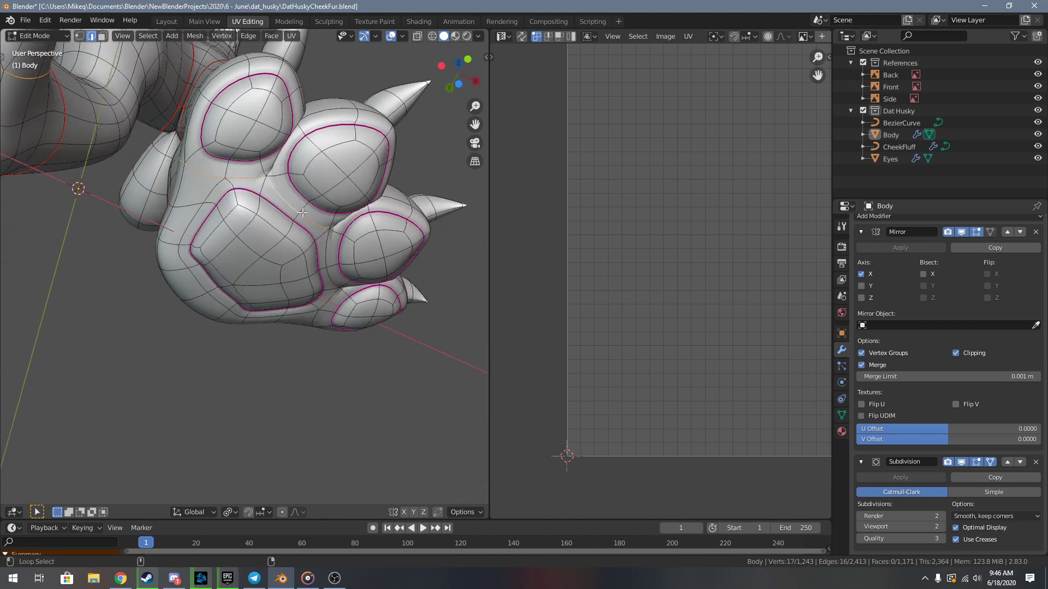
left_click(325, 241, "alt+shift")
middle_click_drag(326, 240, 437, 302)
left_click(304, 207, "alt+shift")
scroll(318, 271, "up", 6)
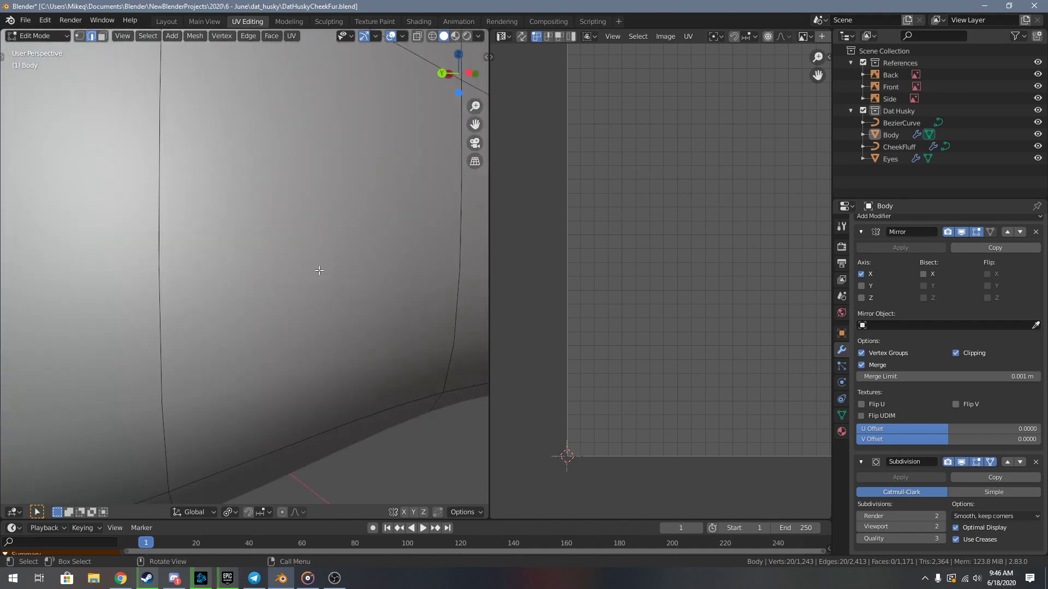
middle_click_drag(318, 271, 415, 236)
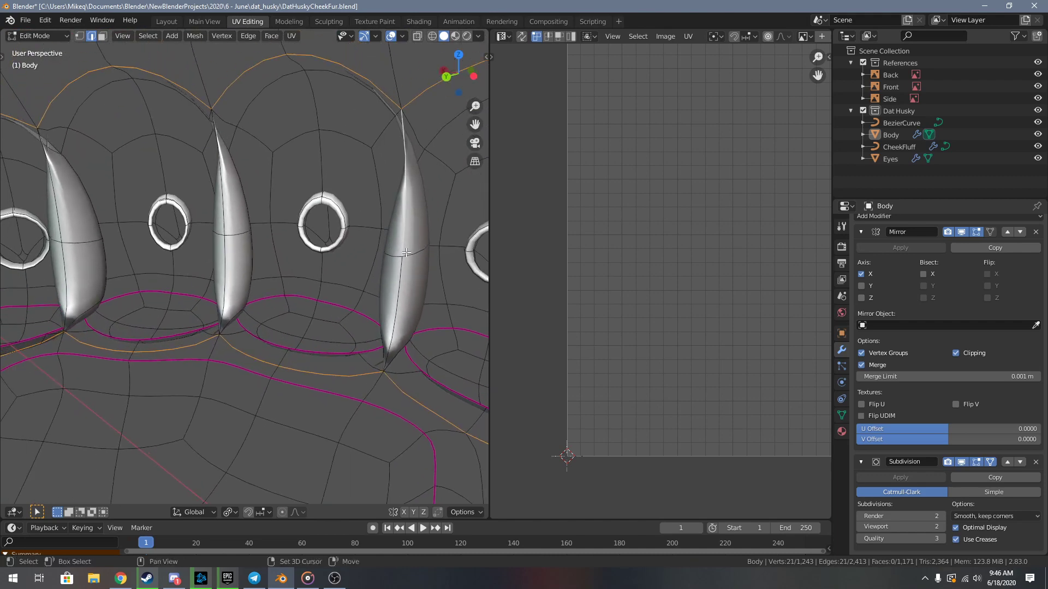
left_click(222, 260, "shift")
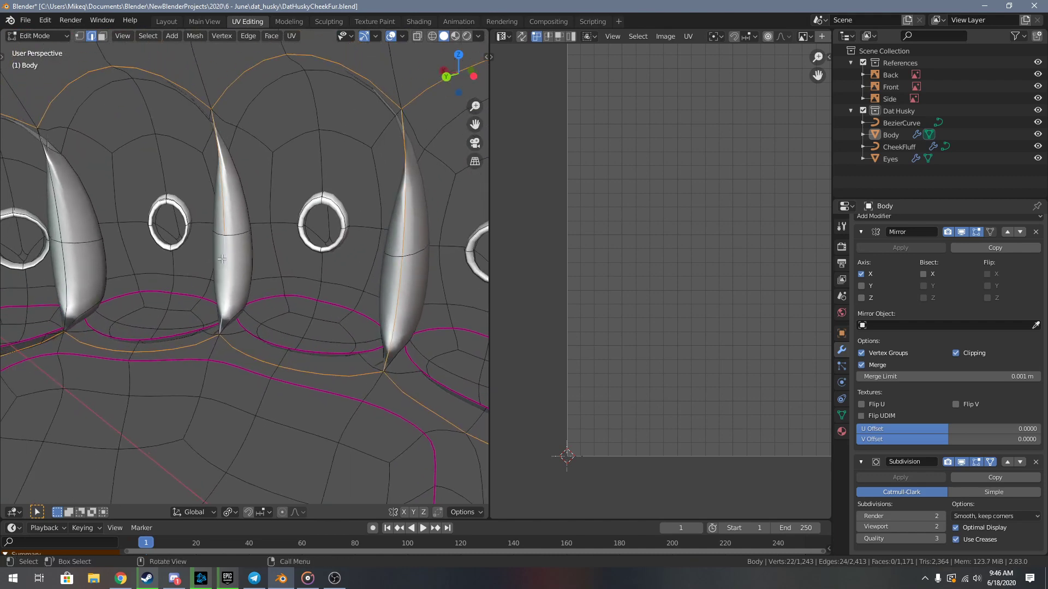
middle_click_drag(222, 259, 238, 249)
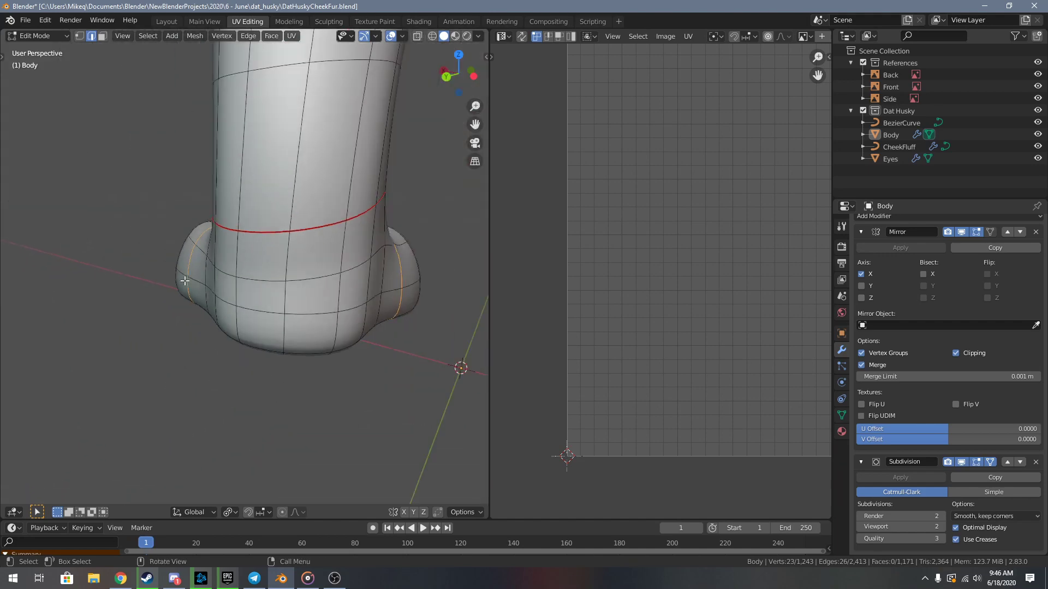
middle_click_drag(458, 367, 418, 309)
key("F3")
key("Return")
- Select the horizontal edge loops running through the toes and claws, and remove their heel portion from the selection
left_click(248, 307, "alt+shift")
left_click(222, 321, "alt+shift")
left_click(344, 279, "shift")
left_click(307, 282, "shift")
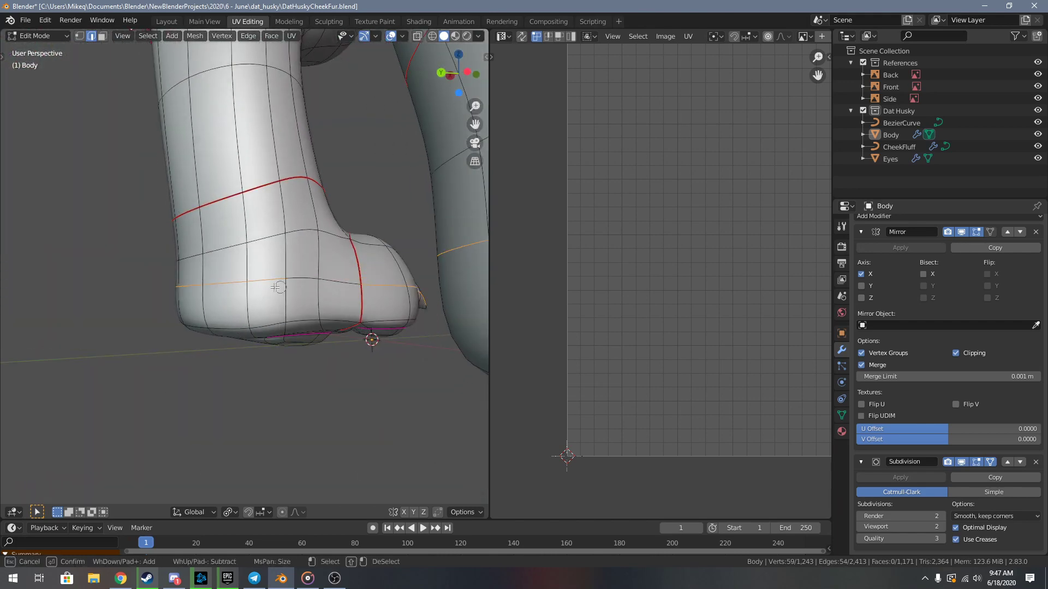
left_click(268, 284, "shift")
left_click(234, 287, "shift")
left_click(201, 287, "shift")
left_click(179, 284, "shift")
- Deselect the remaining edges behind the toes and mark the selected toe and claw edges as seams
middle_click_drag(175, 283, 311, 293)
key("c")
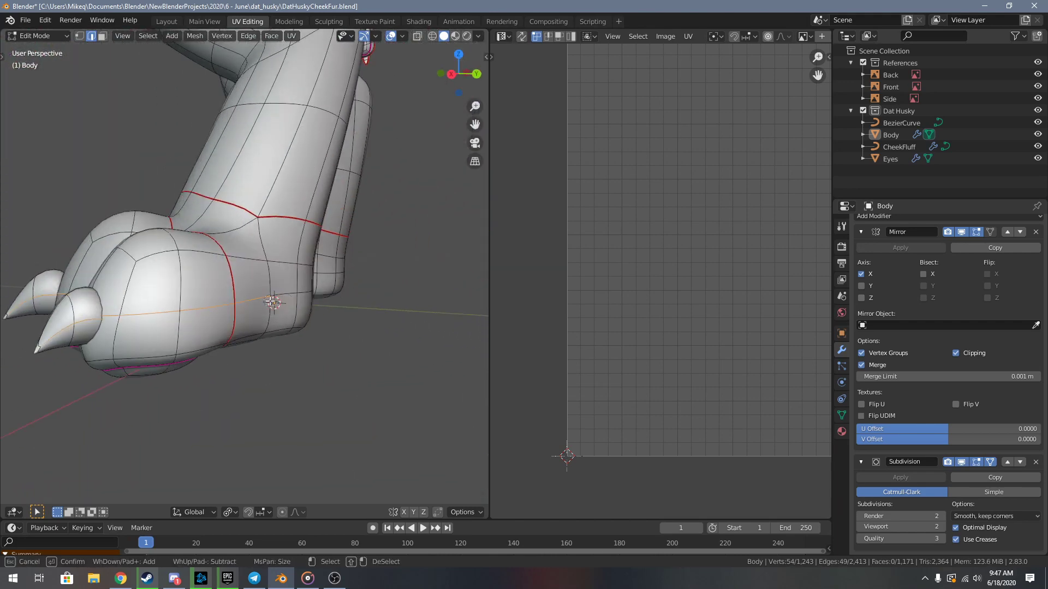
left_click(262, 300, "shift")
key("Escape")
middle_click_drag(224, 302, 353, 272)
key("F3")
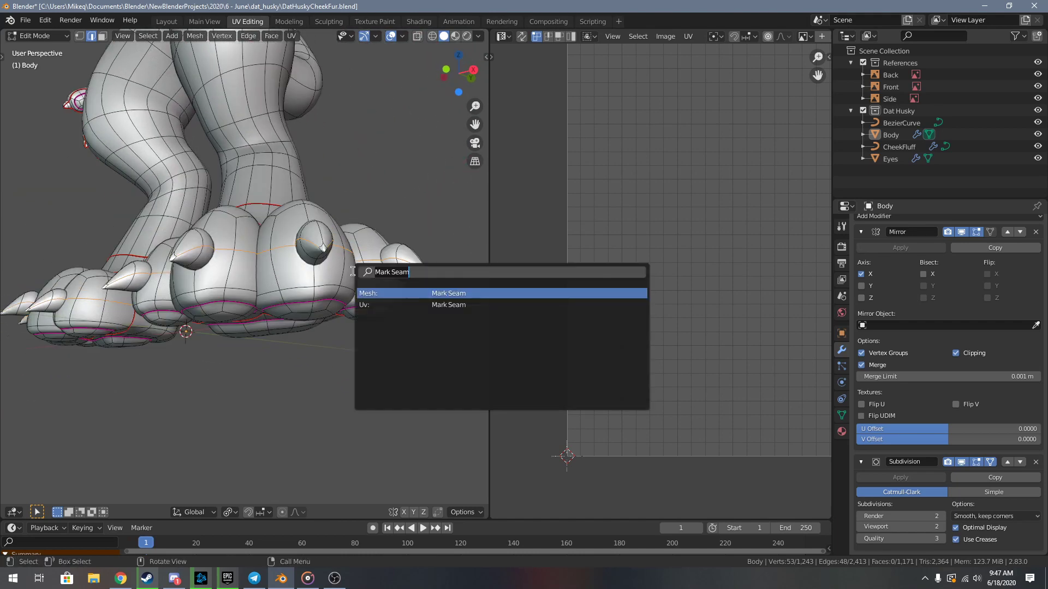
key("Return")
key("alt+a")
- Select the four linked toe regions with their claws, unwrap them and check the resulting UV islands
key("l")
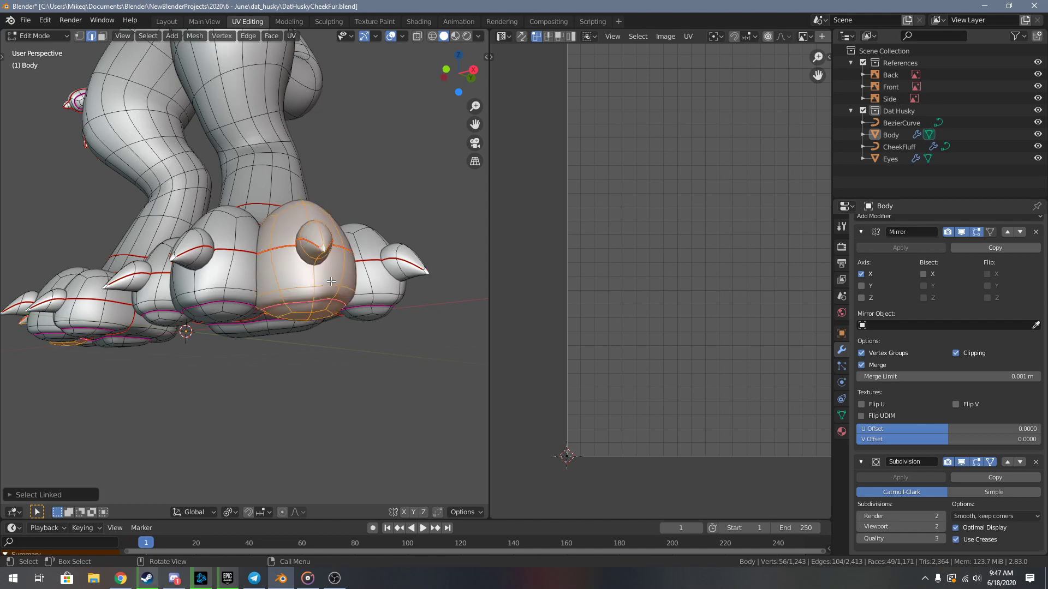
middle_click_drag(331, 281, 321, 346)
key("l")
key("l")
key("l")
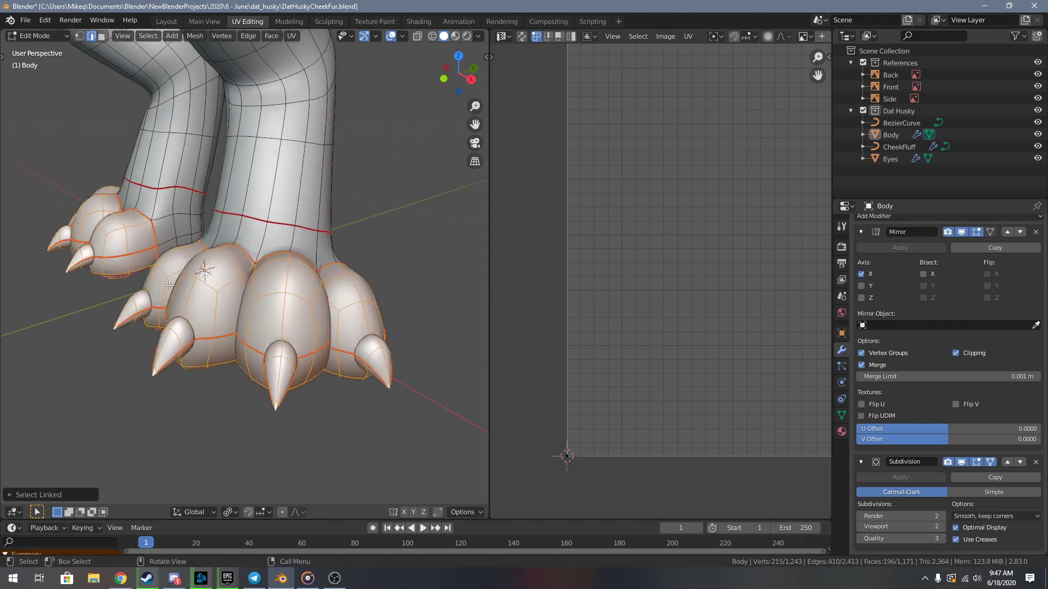
middle_click_drag(346, 259, 309, 286)
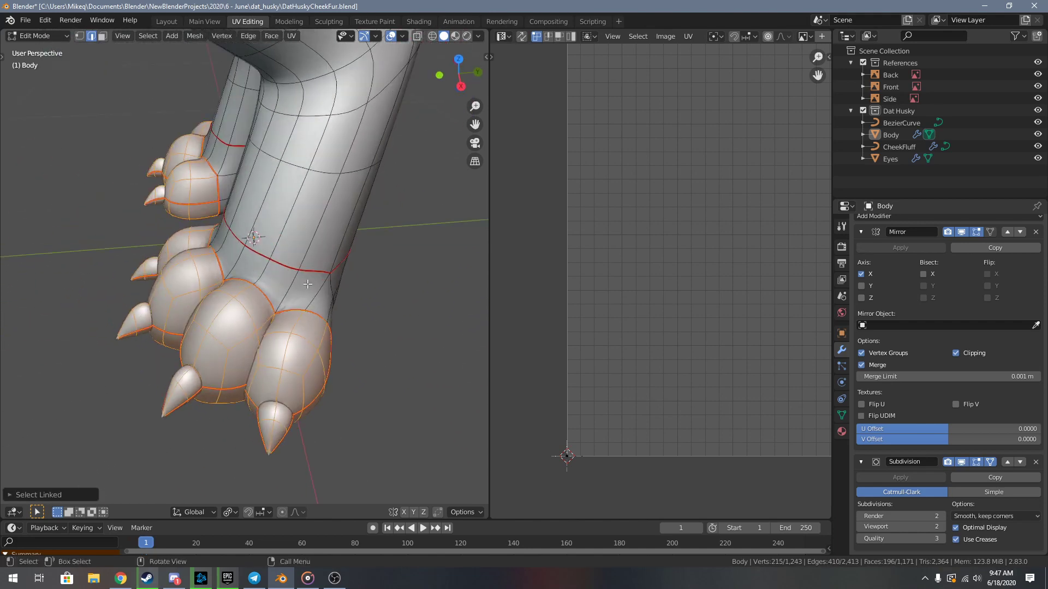
key("u")
key("Return")
middle_click_drag(744, 298, 724, 395)
scroll(621, 271, "down", 3)
scroll(604, 256, "up", 3)
scroll(706, 397, "up", 2)
scroll(669, 382, "down", 3)
- Select the edges along both sides of the foot above the sole, leaving the heel connected, and mark them as seams
middle_click_drag(262, 305, 215, 250)
key("alt+a")
left_click(212, 252, "shift")
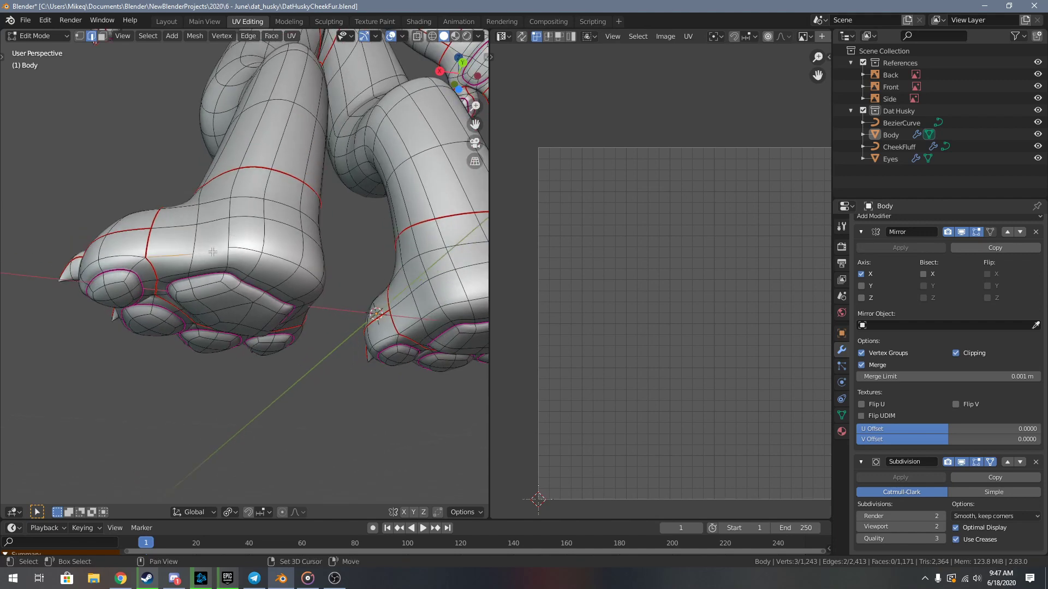
left_click(282, 264, "shift")
middle_click_drag(282, 264, 216, 260)
left_click(178, 268, "shift")
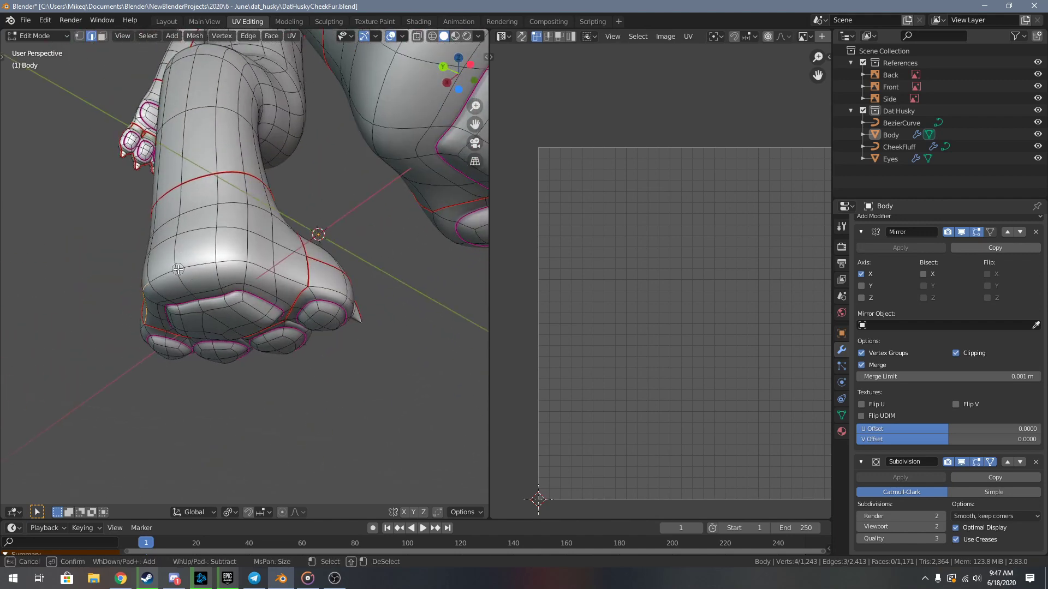
left_click(233, 264, "shift")
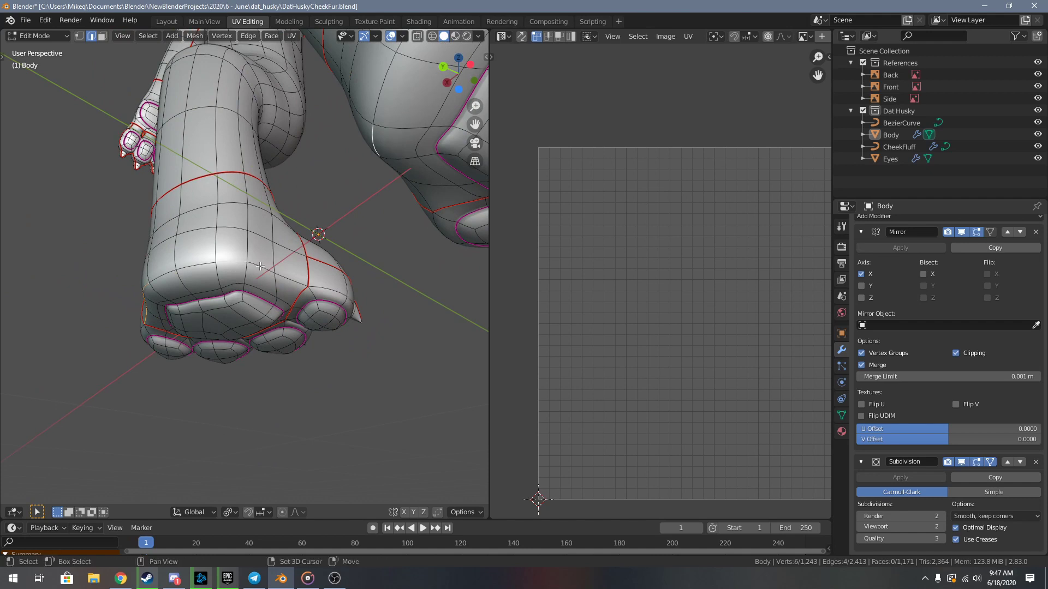
left_click(285, 279, "shift")
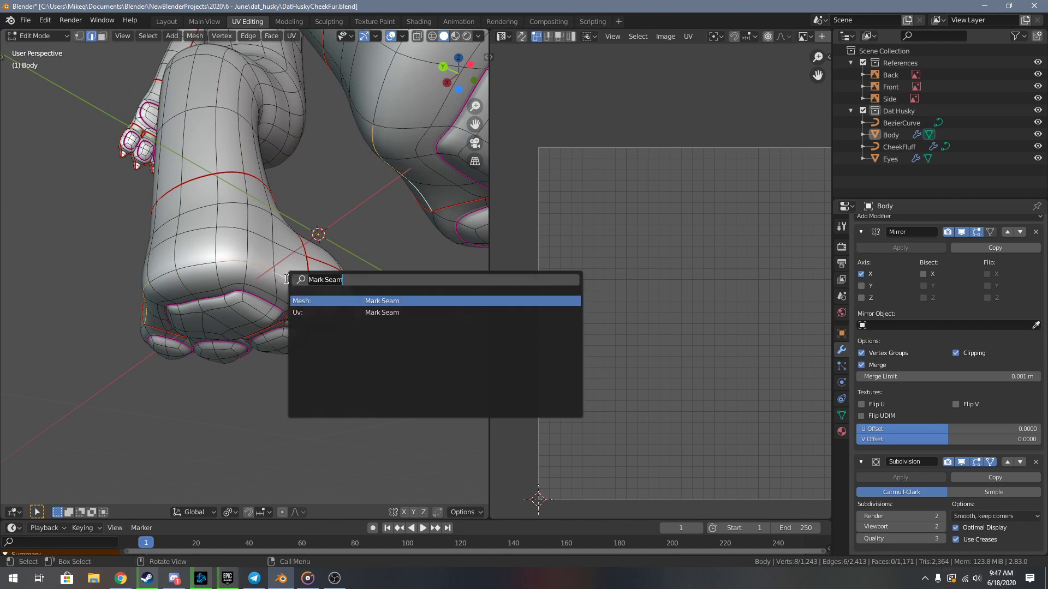
- Select the linked foot region between the ankle and the toes and unwrap it
key("l")
left_click(252, 248)
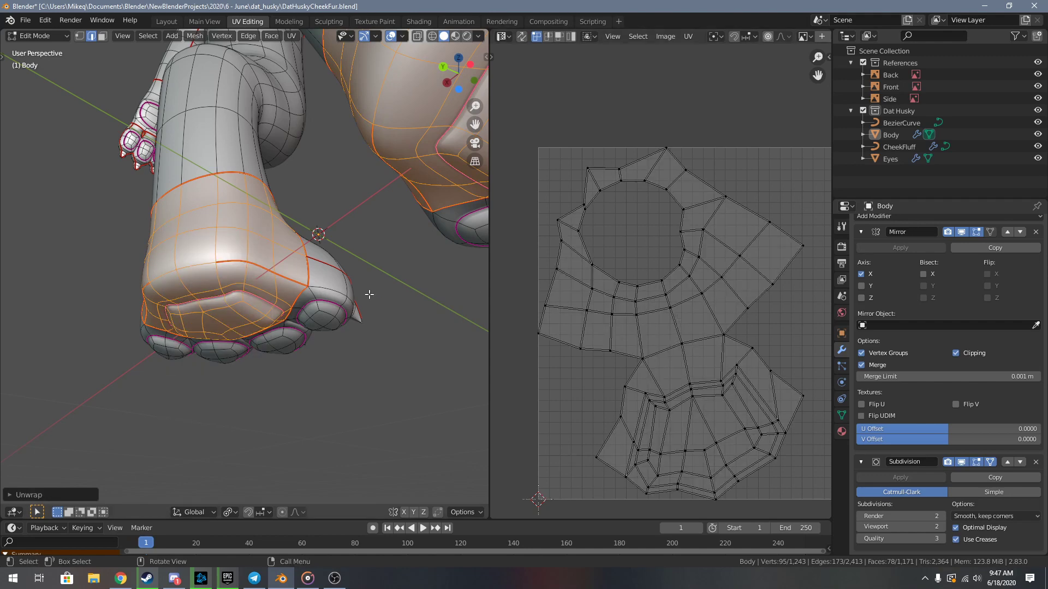
middle_click_drag(238, 253, 50, 360)
middle_click_drag(288, 254, 269, 244)
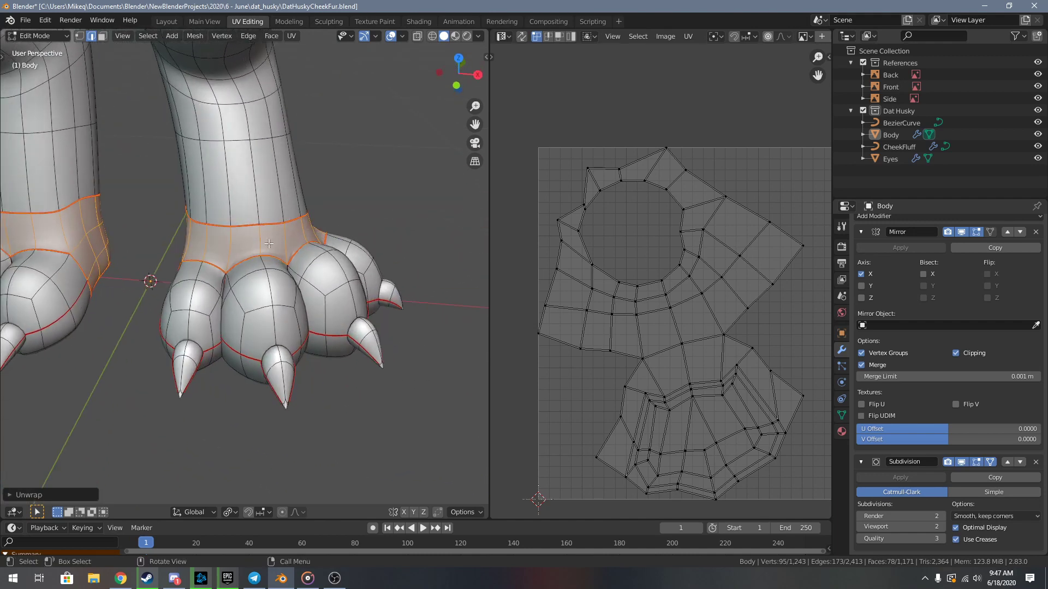
- Try a seam on the front of the foot from the ankle down to the second toe, unwrap the linked foot region, and undo it
left_click(264, 240)
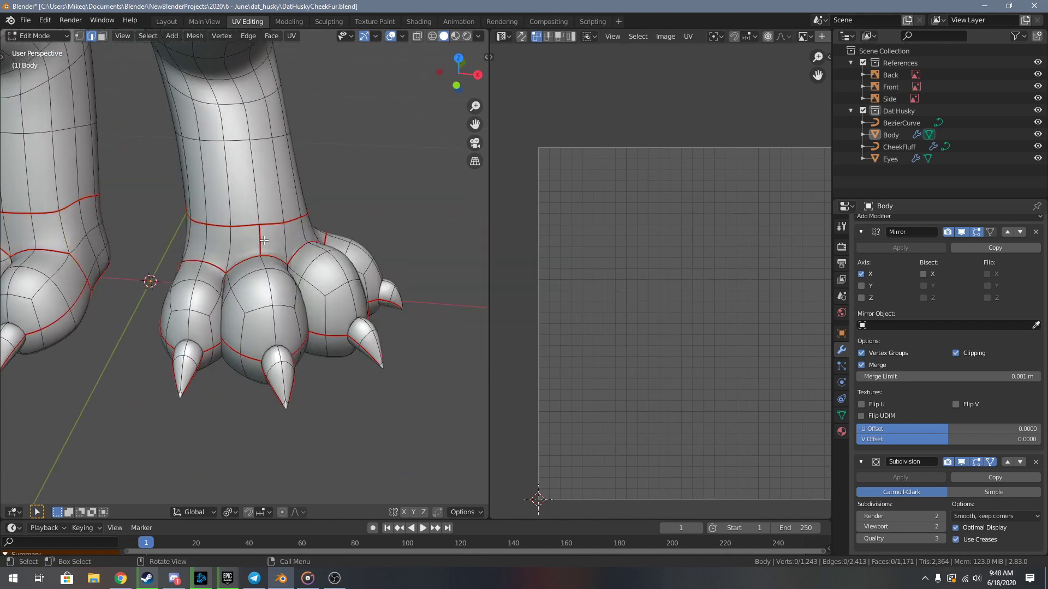
key("l")
key("u")
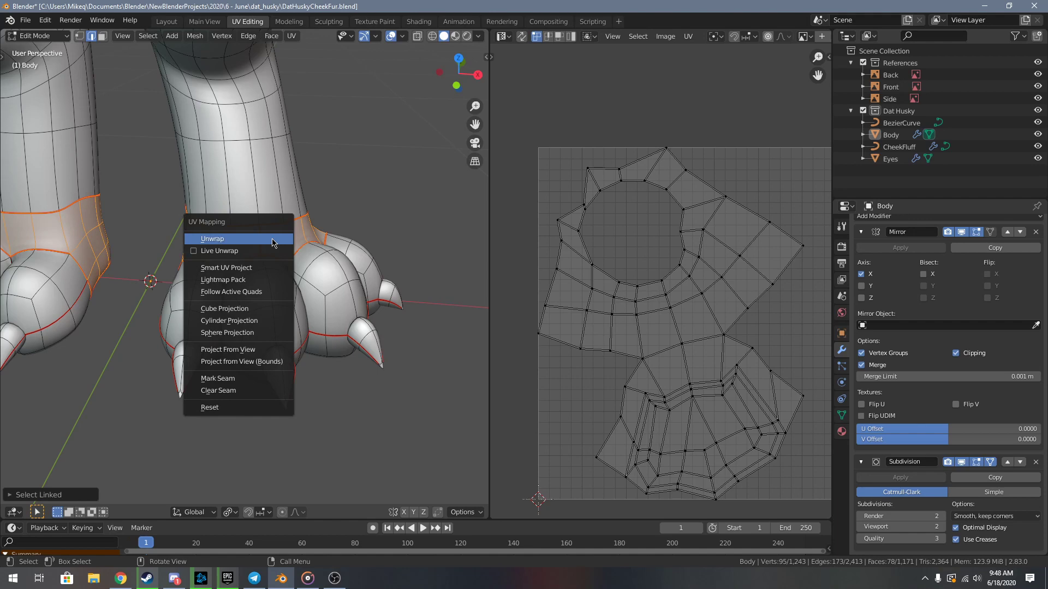
left_click(273, 242)
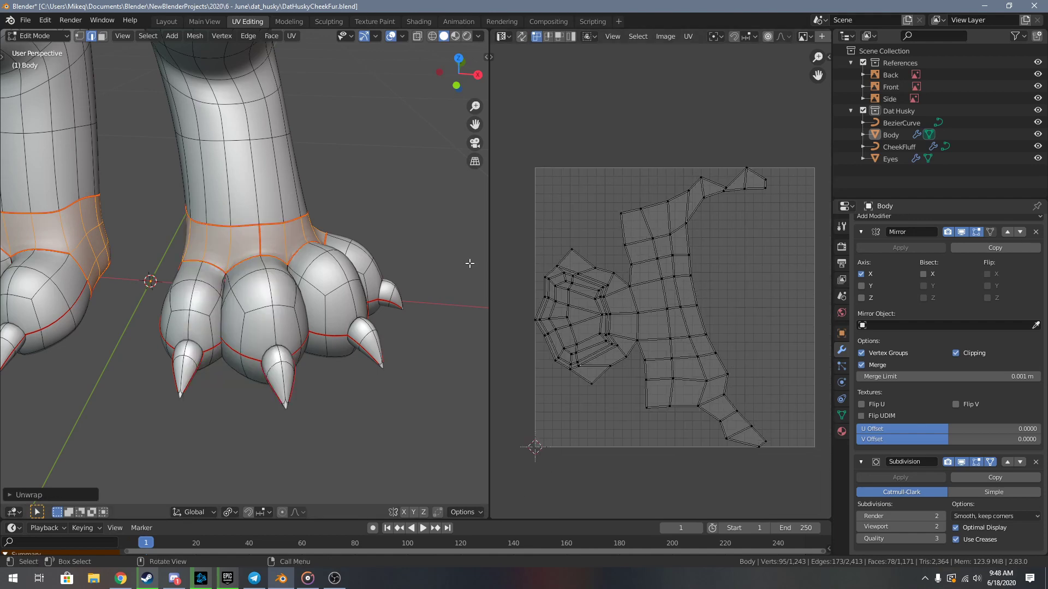
key("ctrl+z")
key("ctrl+z")
middle_click_drag(325, 246, 214, 242)
key("ctrl+z")
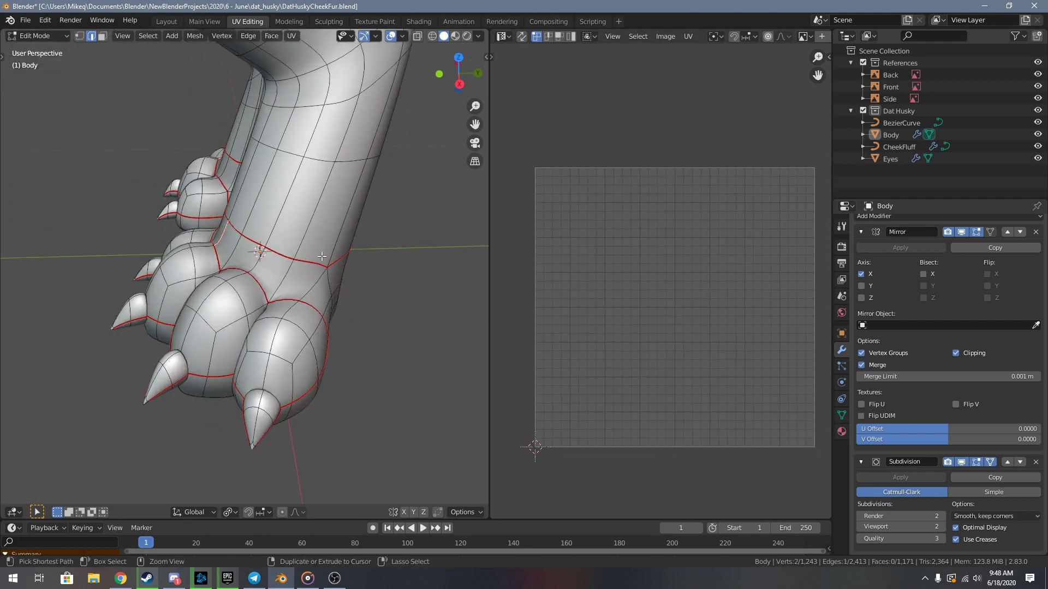
key("ctrl+z")
- Try a seam on the outer side of the foot between ankle and outermost toe, unwrap the linked region, and undo it
middle_click_drag(352, 276, 281, 320)
right_click(282, 320)
left_click(282, 320)
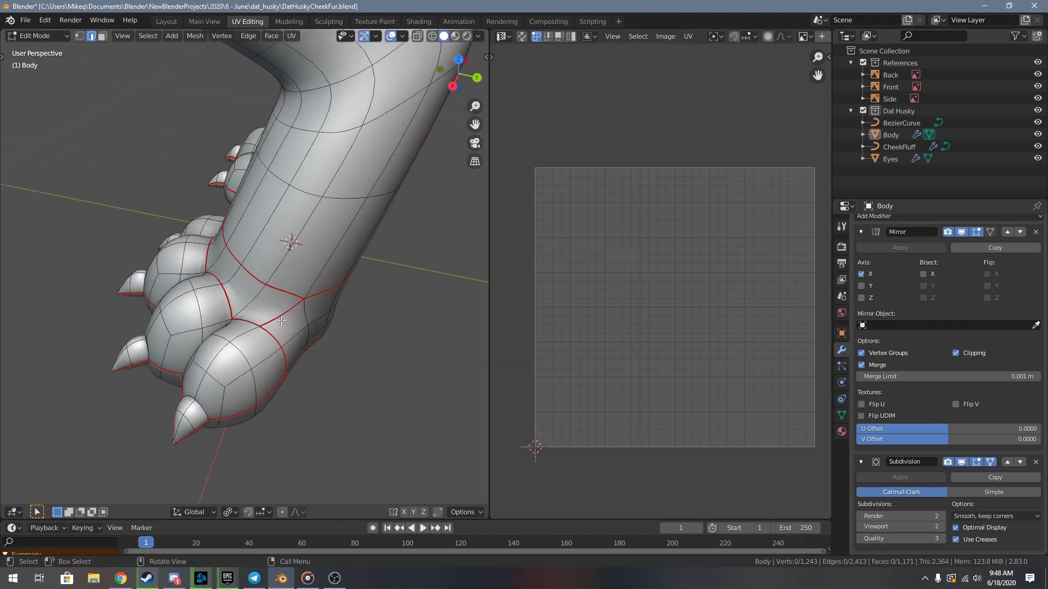
key("l")
key("u")
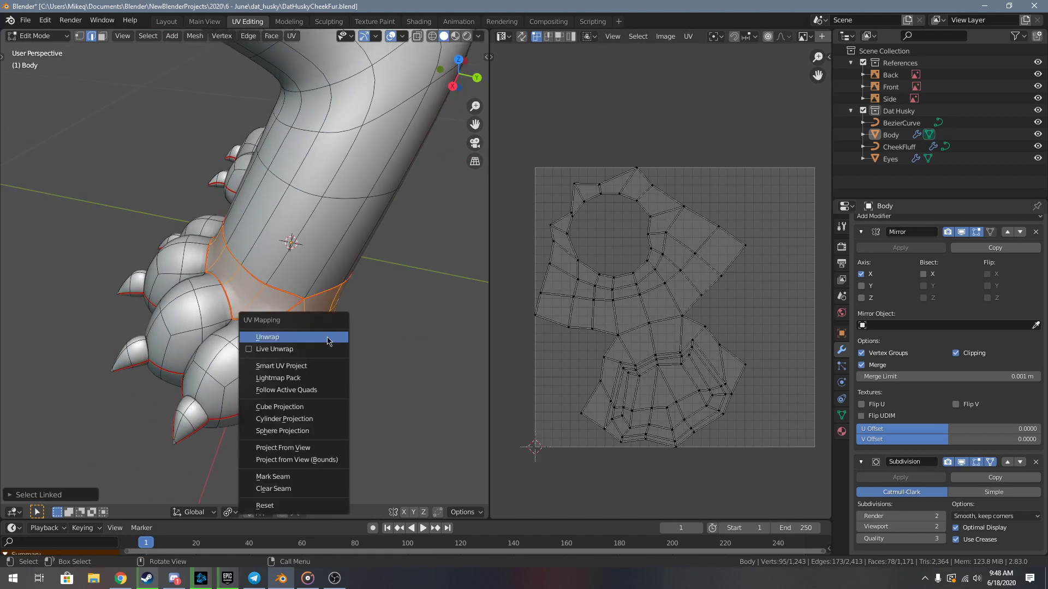
left_click(329, 337)
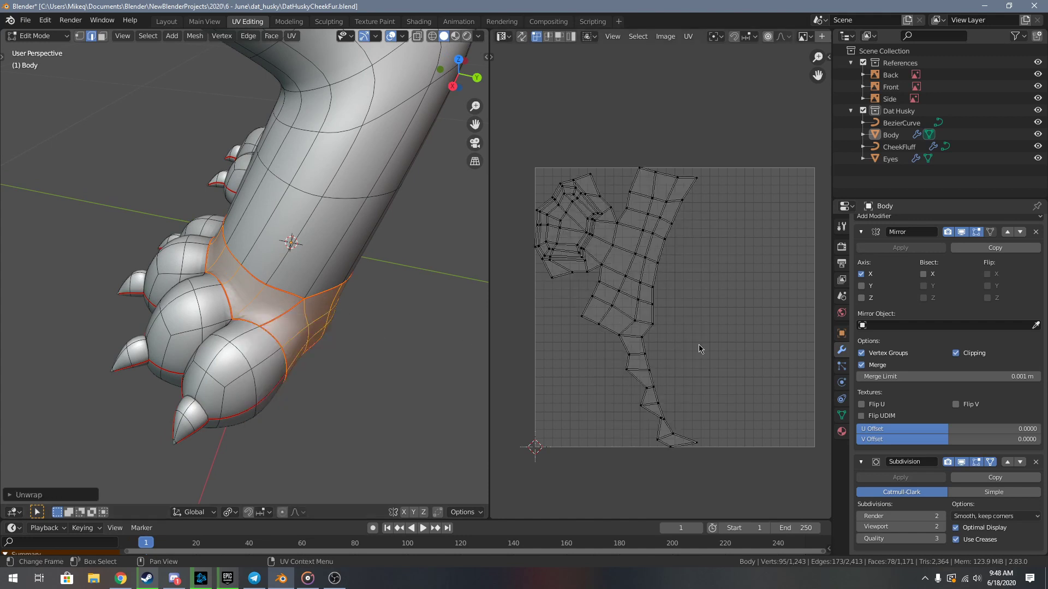
key("ctrl+z")
middle_click_drag(220, 281, 272, 279)
key("ctrl+z")
key("ctrl+z")
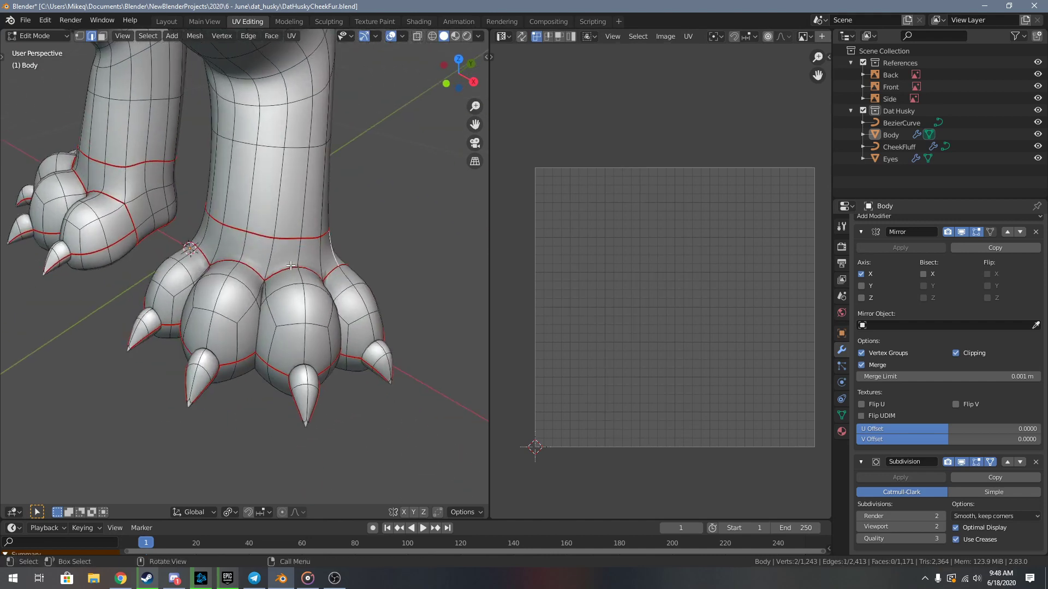
- Try a seam from the ankle down to the gap between the two middle toes, unwrap the foot region, and undo it
key("F3")
type("Mark Seam")
key("Return")
key("alt+a")
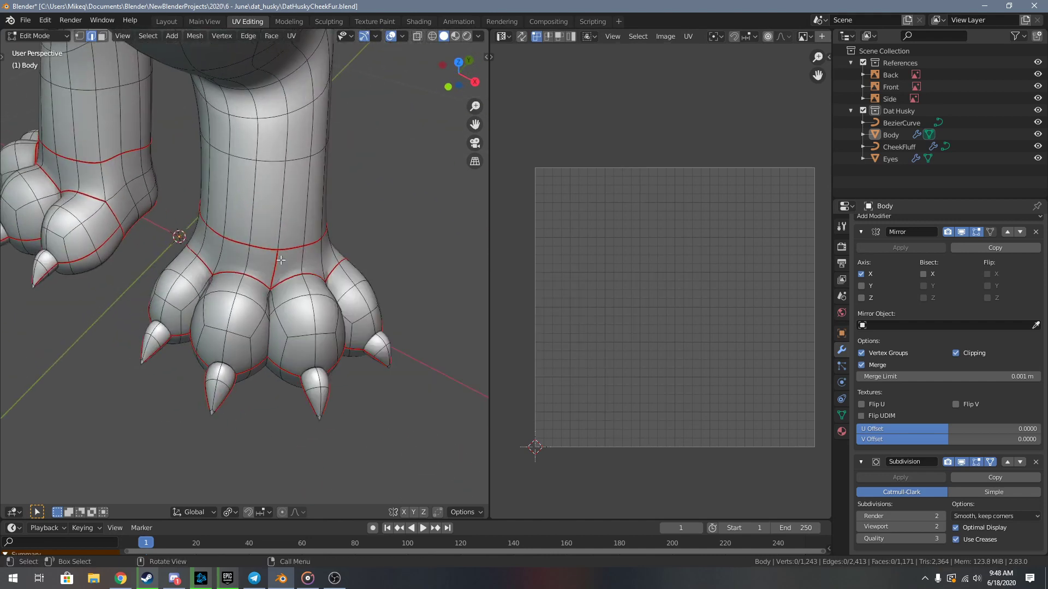
key("l")
key("u")
left_click(297, 263)
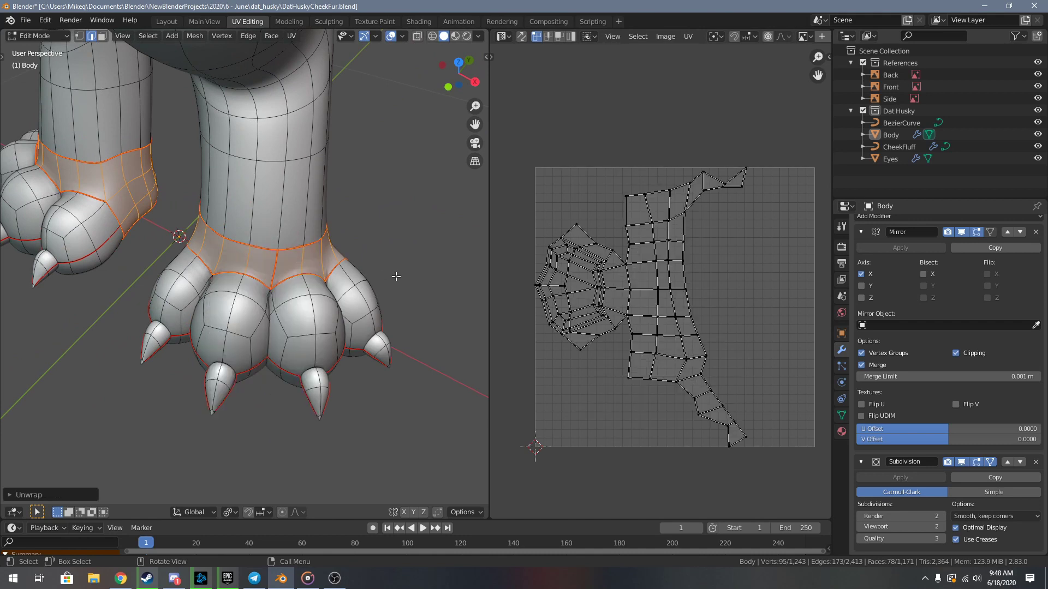
key("ctrl+z")
middle_click_drag(278, 270, 344, 262)
key("ctrl+z")
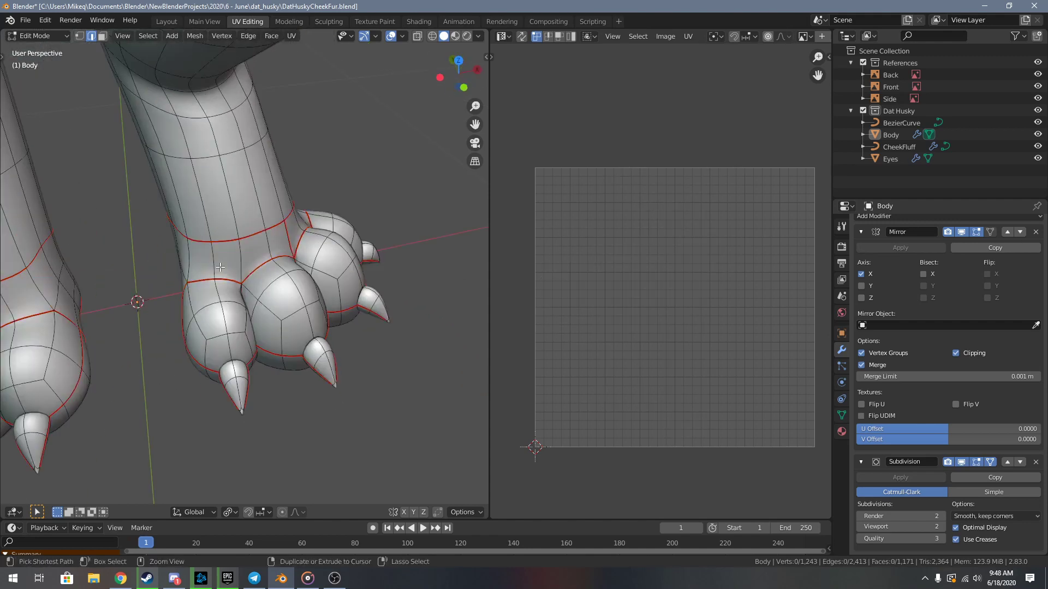
- Mark the edge on the inner side of the foot between ankle and inner toe as a seam and unwrap the linked foot region
left_click(187, 263)
key("F3")
type("seam")
key("Return")
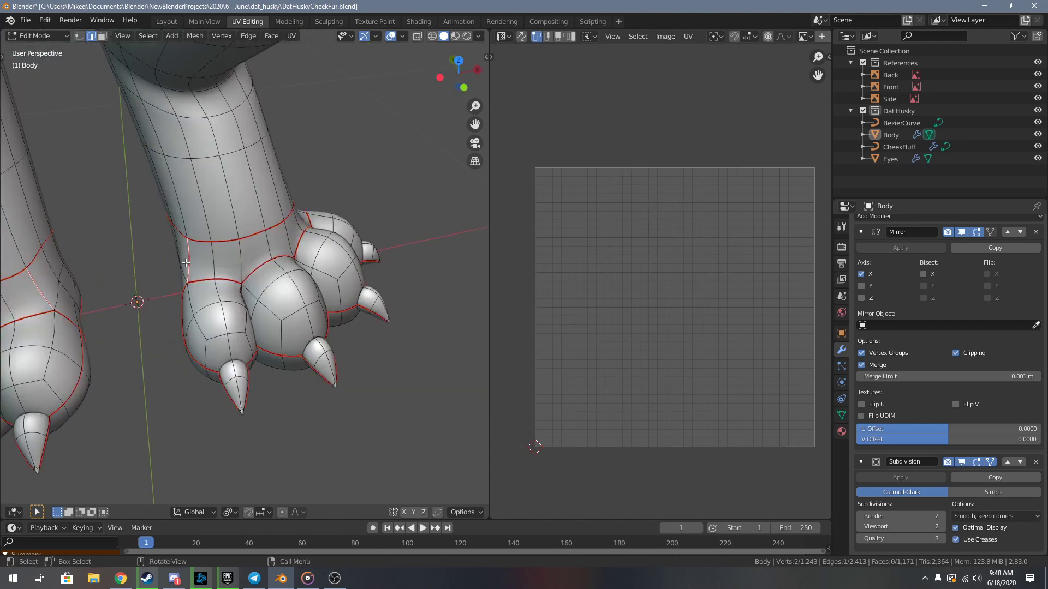
key("l")
key("u")
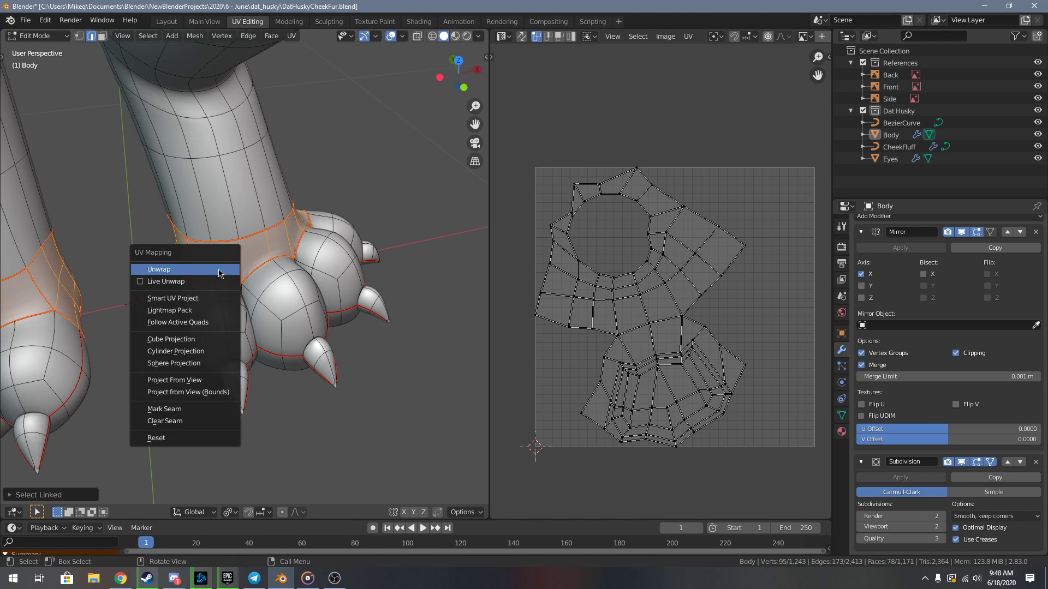
left_click(218, 269)
- Add the four linked toe regions with their claws to the foot selection and unwrap them together
middle_click_drag(333, 287, 300, 273)
key("l")
key("l")
key("l")
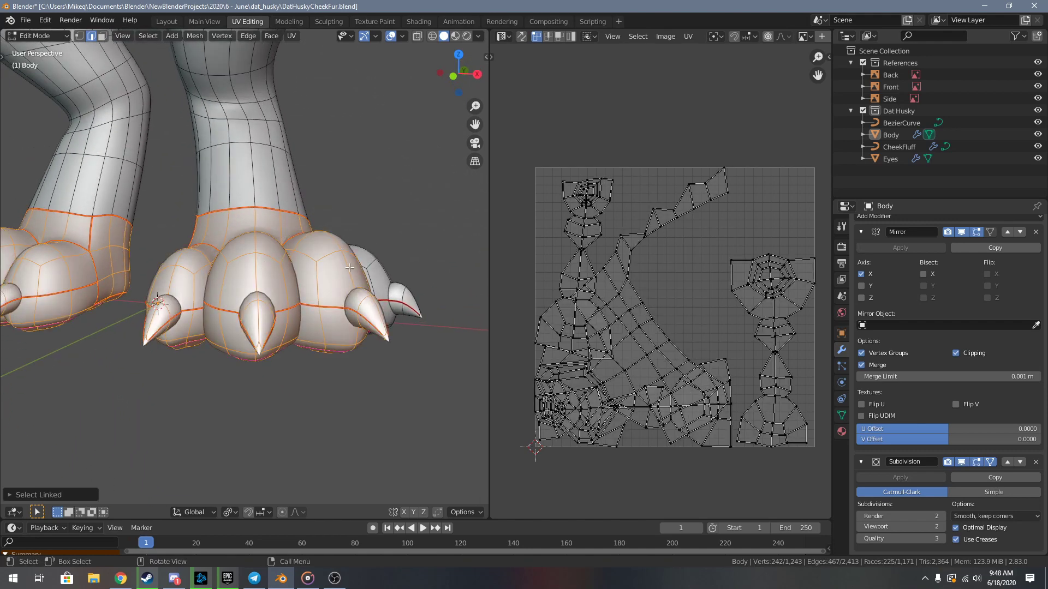
key("l")
key("u")
left_click(381, 268)
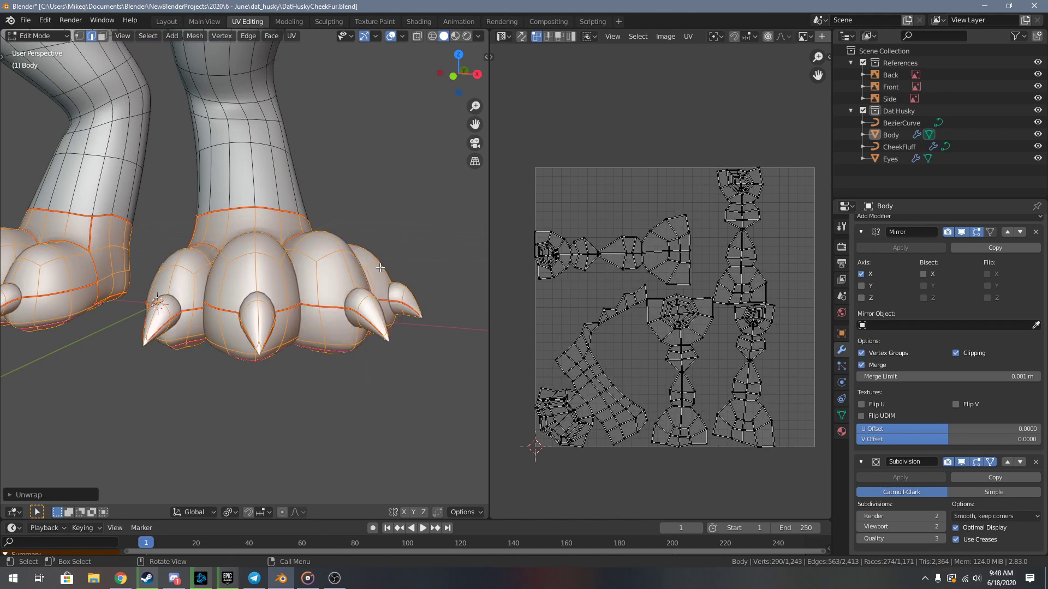
- Select the edge loop along the inner side of the leg and deselect its edges below the ankle seam
middle_click_drag(349, 180, 195, 382, "shift")
left_click(394, 336)
middle_click_drag(264, 340, 215, 320)
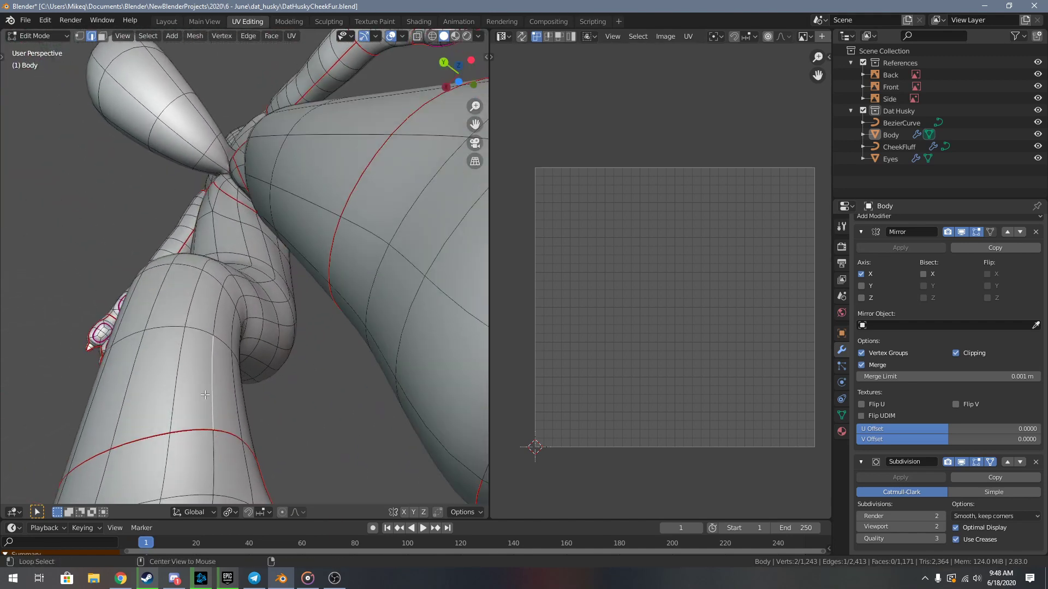
left_click(216, 320, "alt")
left_click(212, 338, "shift")
left_click(203, 389, "shift")
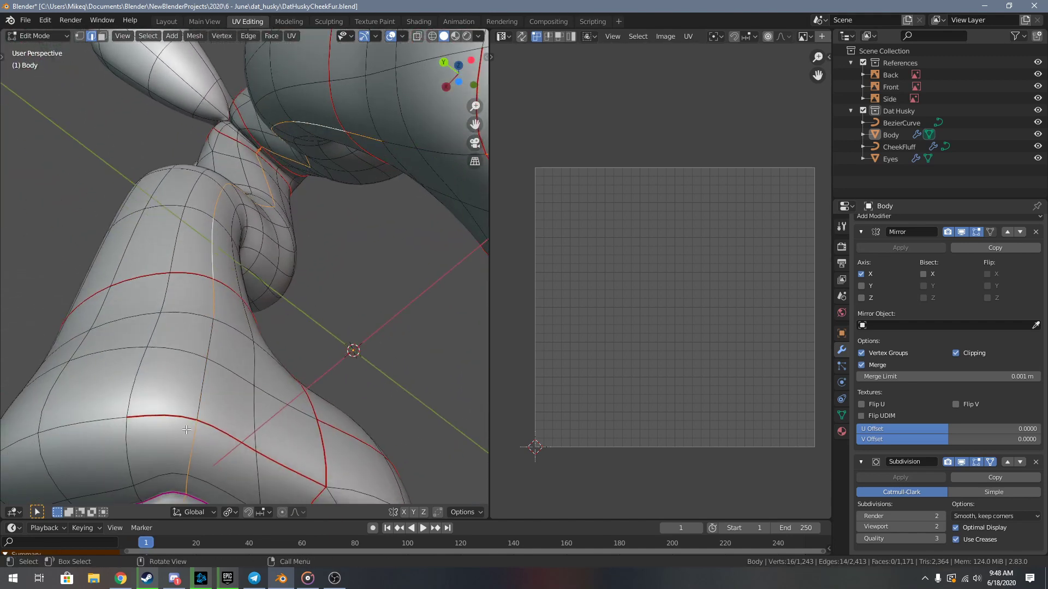
left_click(213, 300, "shift")
middle_click_drag(190, 388, 238, 205, "shift")
left_click(243, 273, "shift")
left_click(236, 322, "shift")
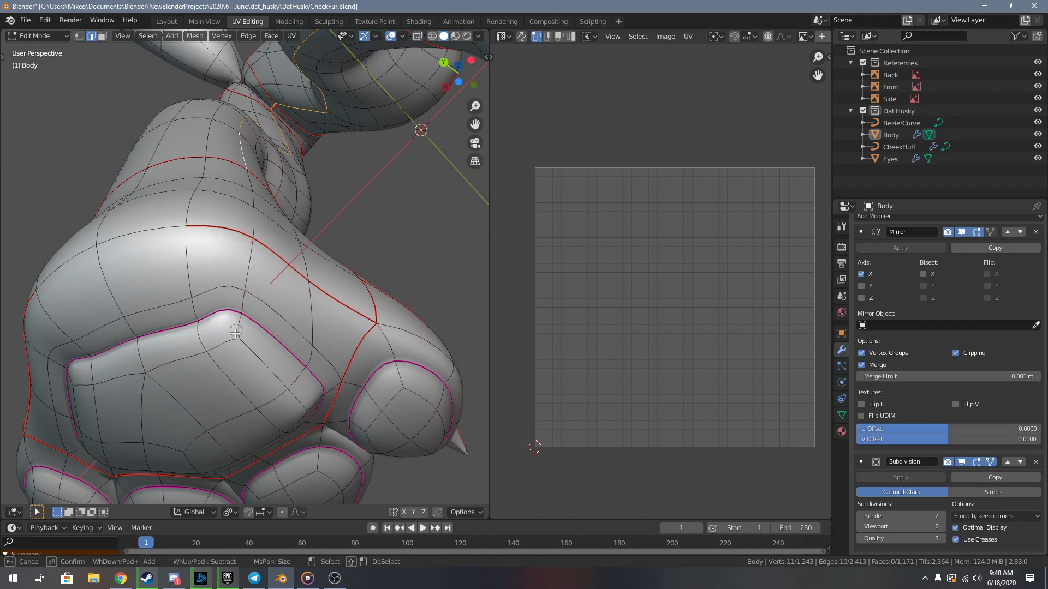
left_click(235, 332, "shift")
- Deselect the loop's edge above the seam at the top of the thigh and mark the remaining inner leg edges as a seam
middle_click_drag(289, 98, 248, 338, "shift")
middle_click_drag(249, 262, 273, 257)
scroll(287, 369, "up", 4)
left_click(286, 273, "shift")
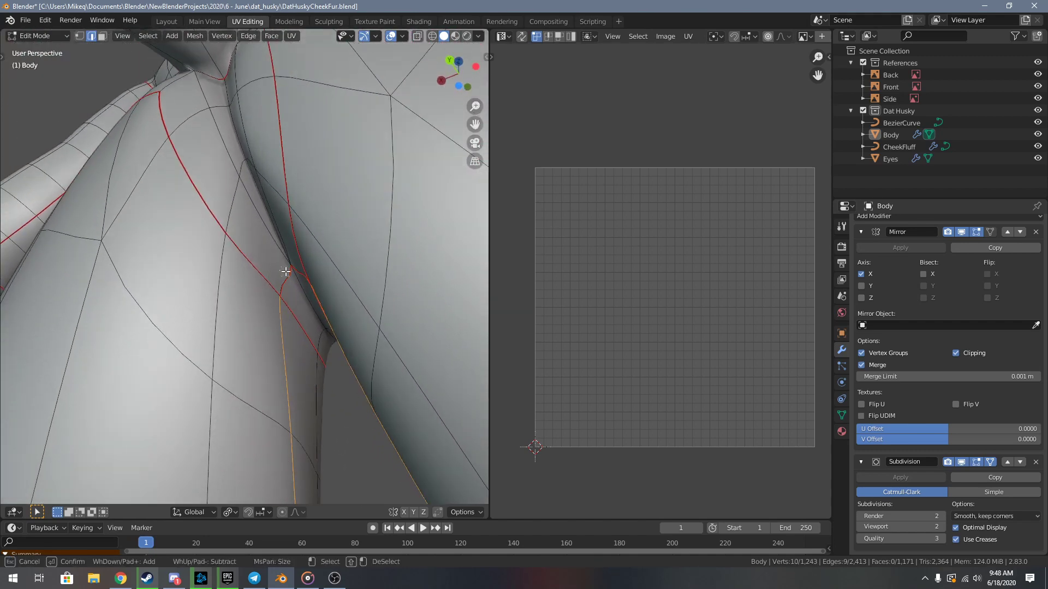
scroll(288, 279, "down", 4)
scroll(288, 278, "down", 5)
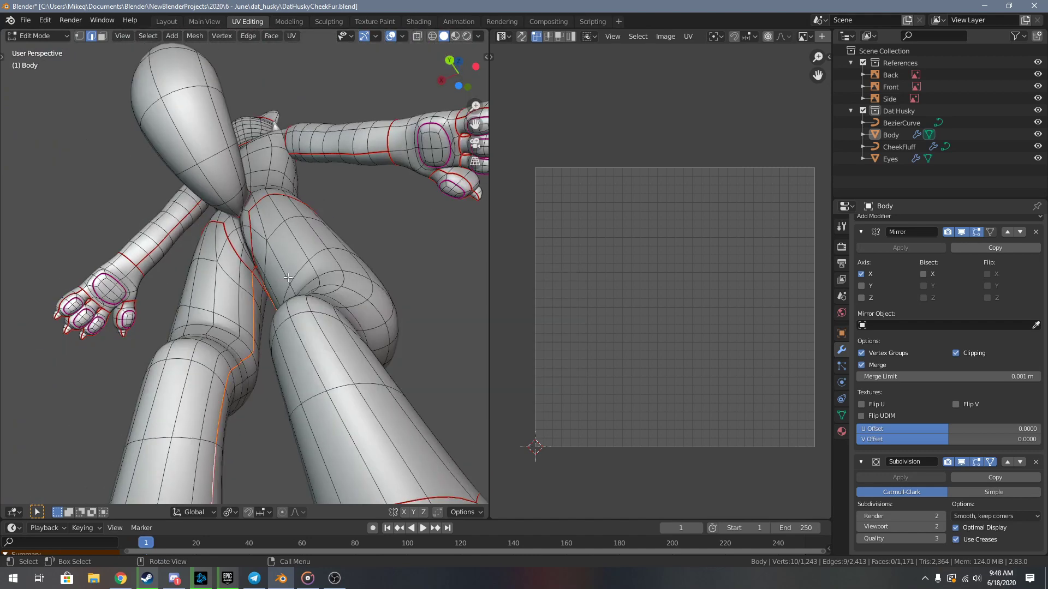
- Select the linked leg, foot and toe regions and unwrap them together
key("l")
scroll(217, 350, "down", 9)
middle_click_drag(217, 350, 141, 339)
scroll(163, 366, "up", 7)
key("l")
key("l")
key("l")
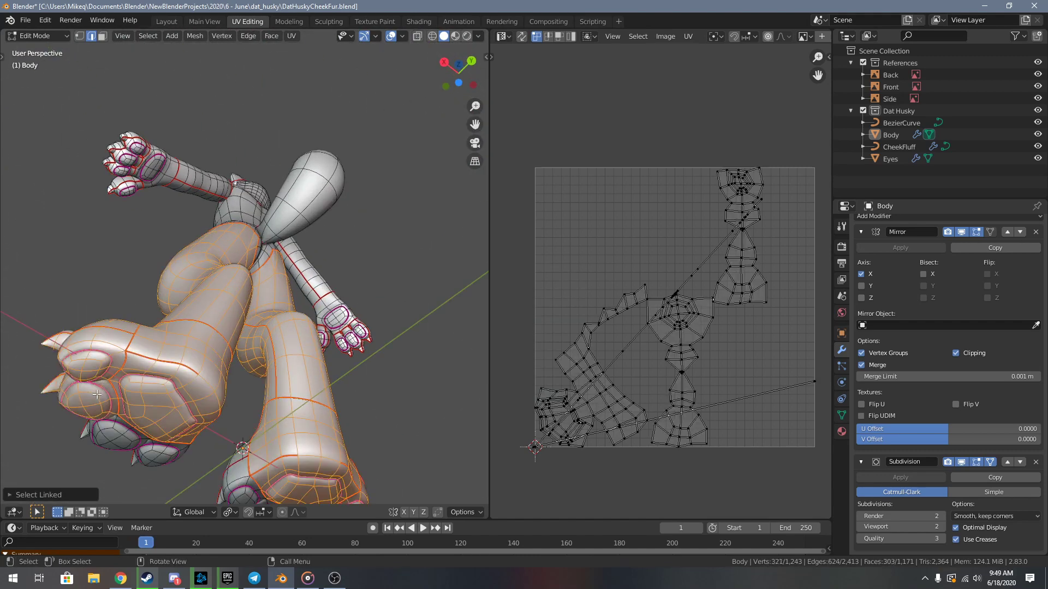
key("l")
key("l")
middle_click_drag(153, 436, 316, 422)
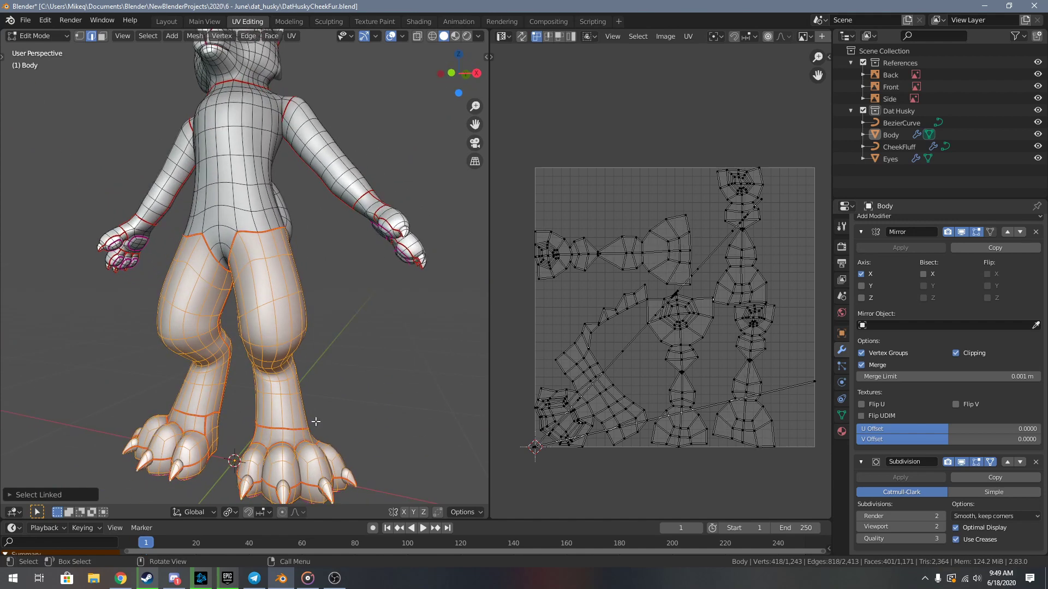
key("u")
left_click(353, 388)
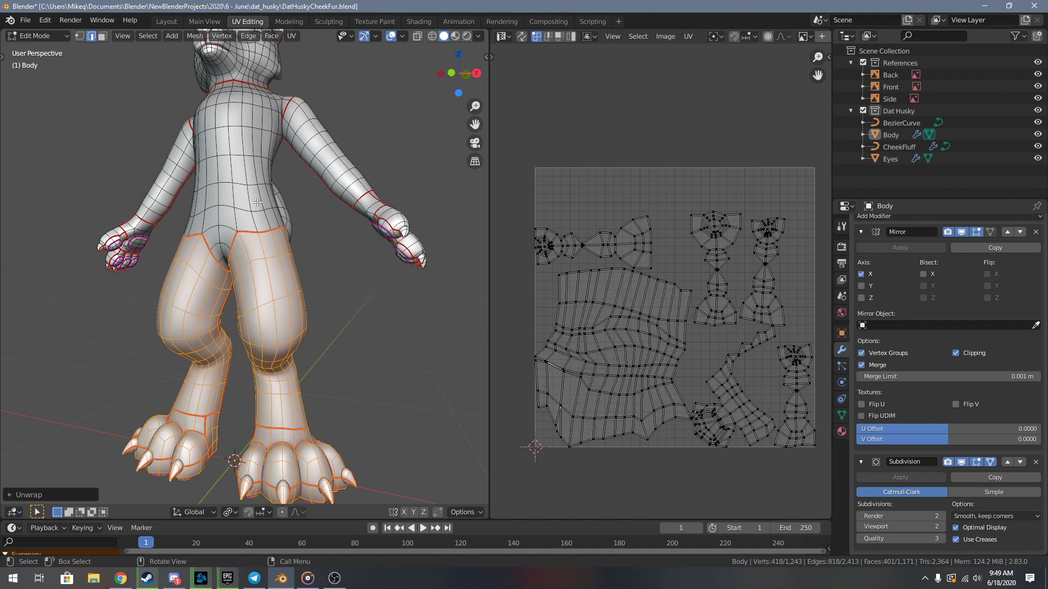
- Select the entire body mesh, unwrap it, and save the file
scroll(258, 203, "down", 3)
key("a")
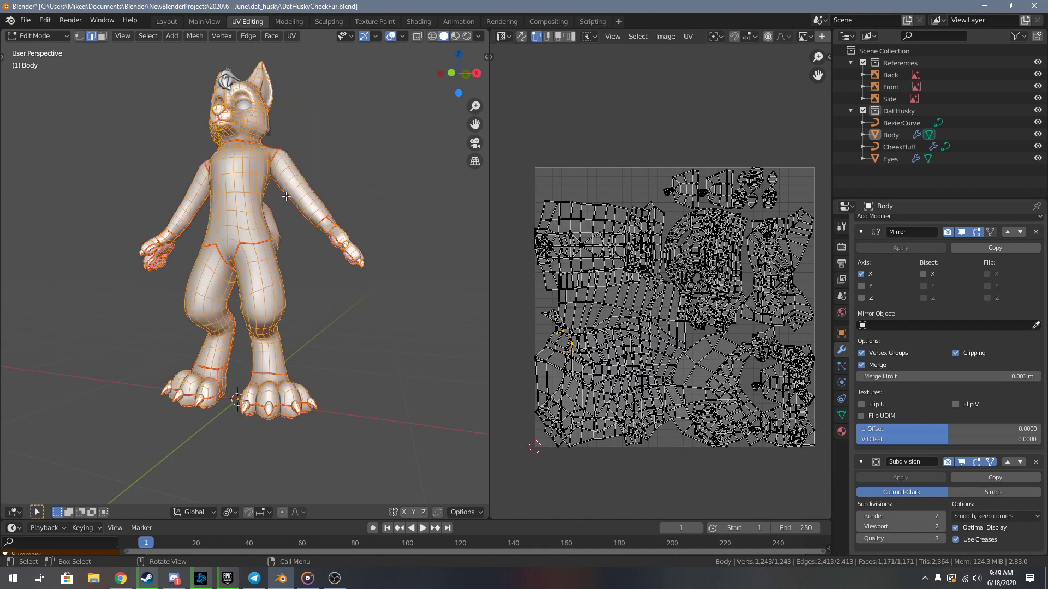
key("u")
left_click(286, 196)
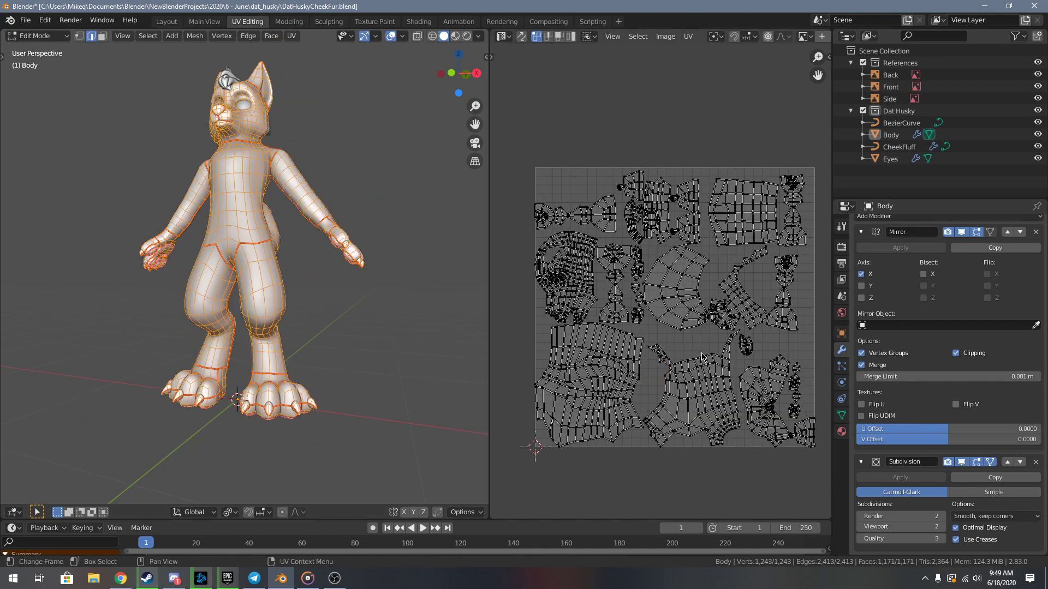
key("a")
middle_click_drag(702, 354, 685, 351)
key("alt+a")
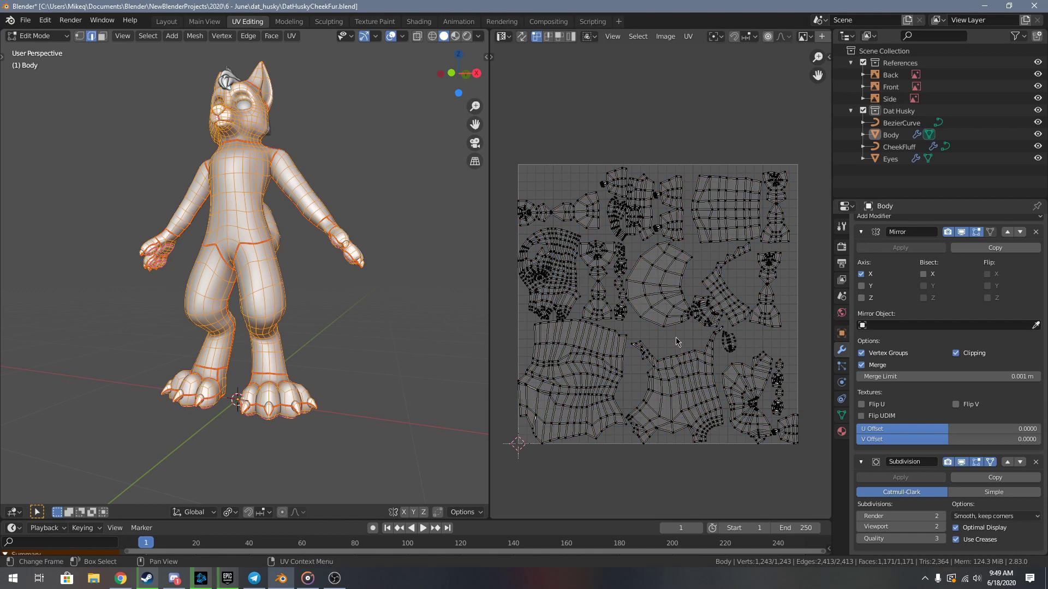
key("ctrl+s")
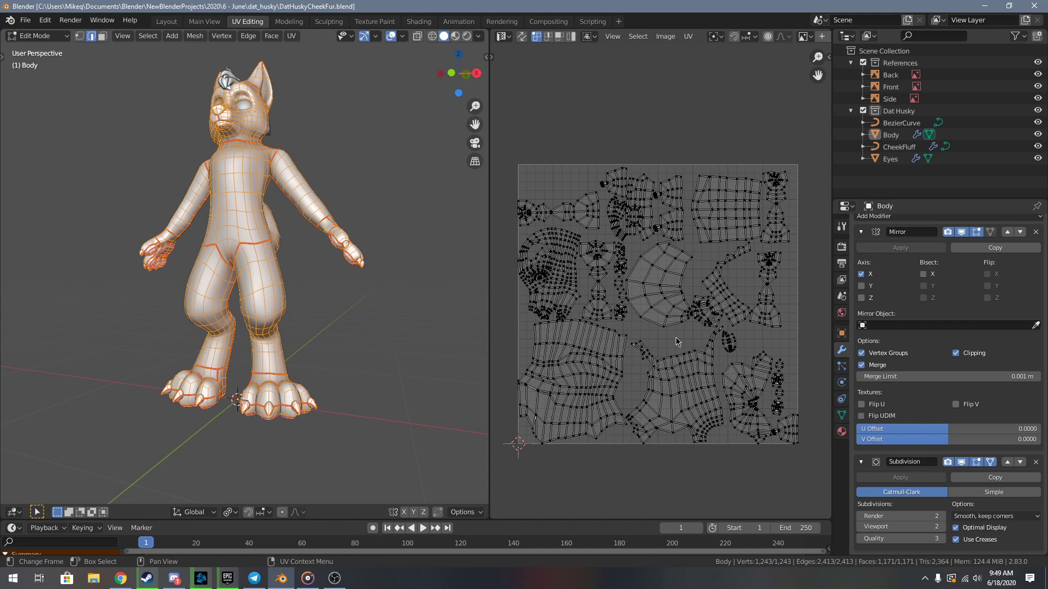
- Clear the selection, select the linked arm, hand and finger regions including the pads and claws, and unwrap them
key("alt+a")
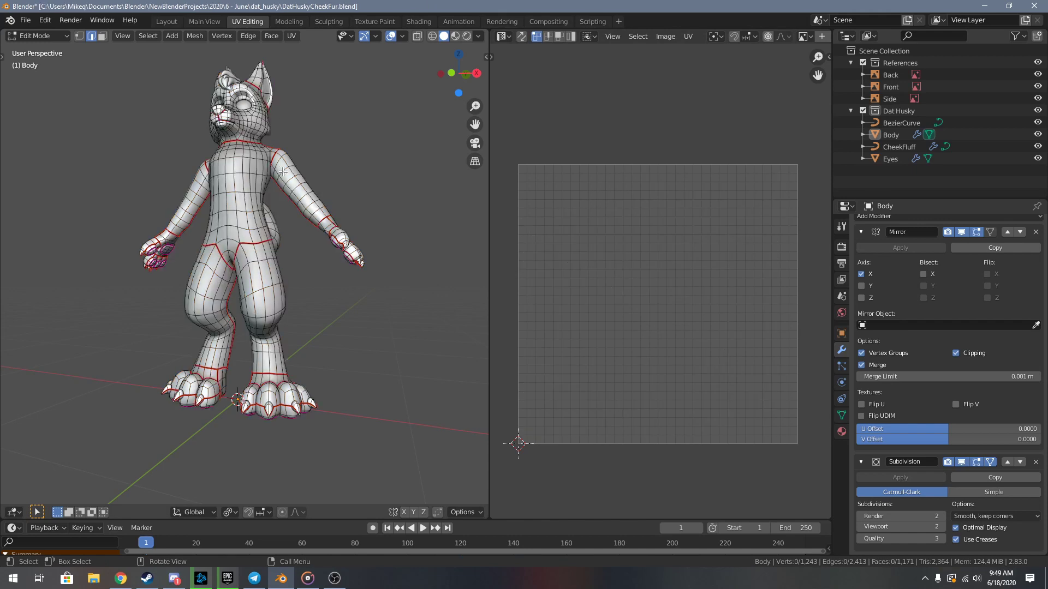
middle_click_drag(327, 186, 314, 243)
scroll(314, 243, "up", 2)
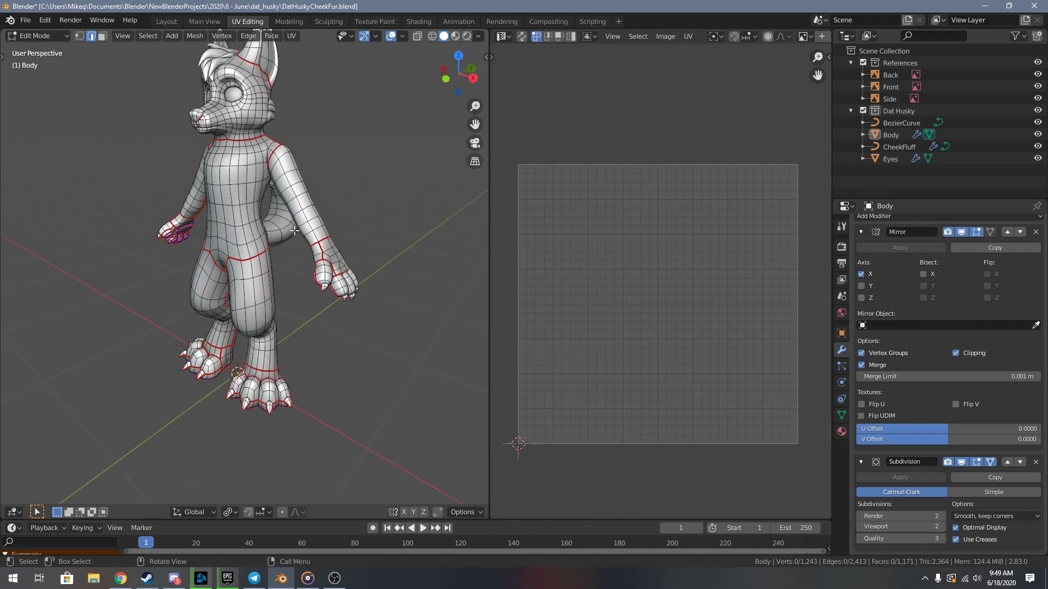
key("l")
key("l")
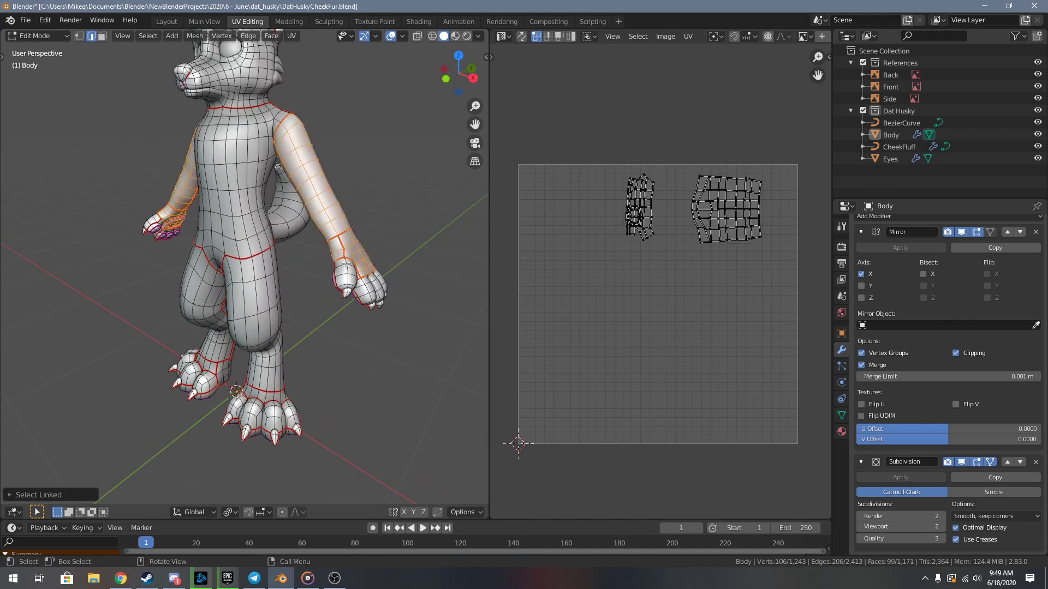
key("l")
key("l")
key("l")
key("l")
middle_click_drag(380, 293, 349, 224)
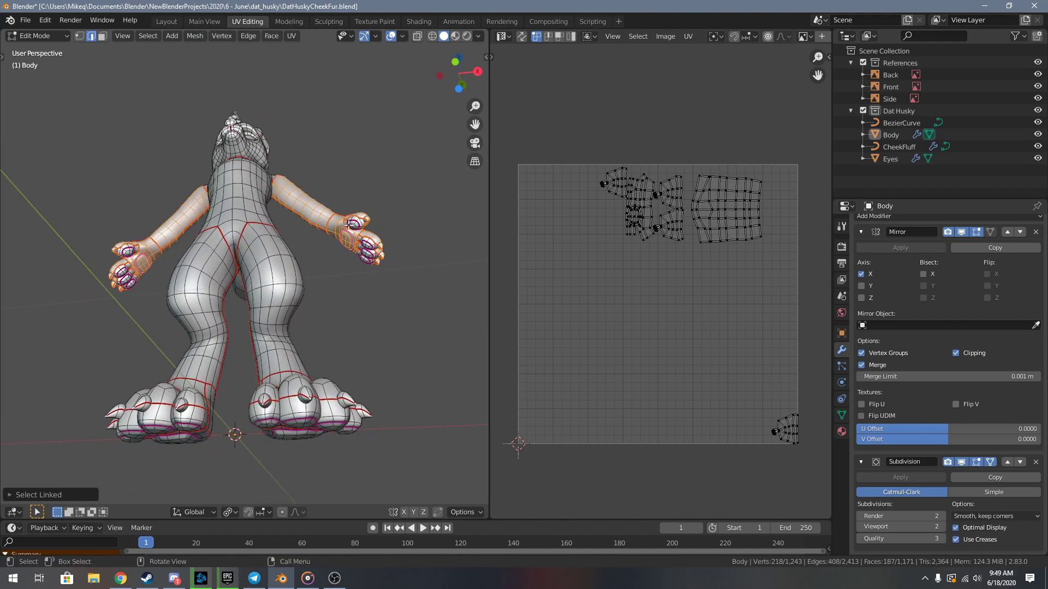
key("u")
left_click(375, 265)
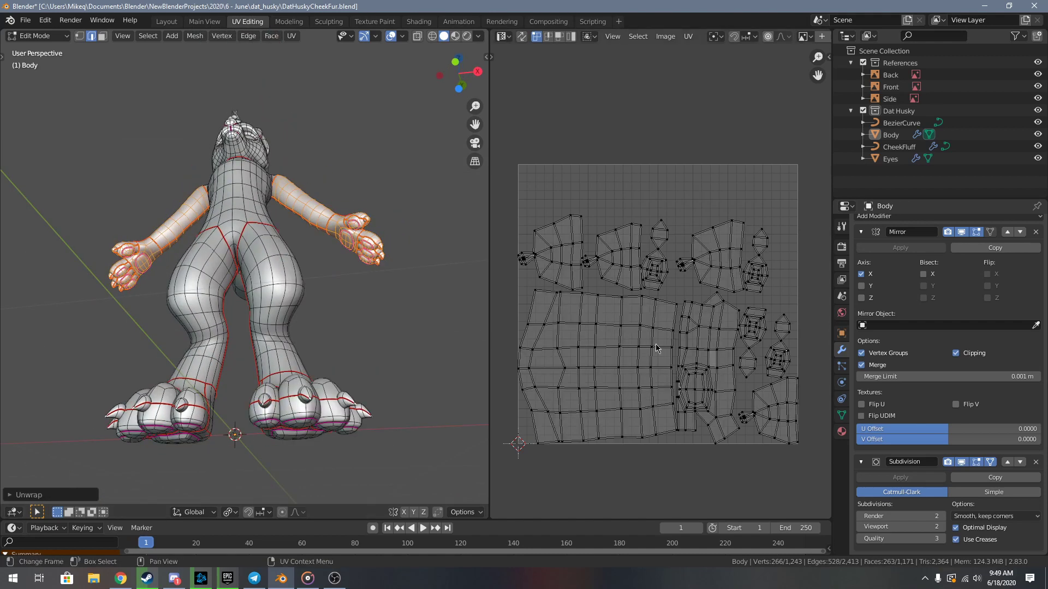
- Select all the arm and hand UV islands, move them 1 unit along X outside the UV square, and deselect the mesh
key("a")
scroll(669, 345, "down", 2)
middle_click_drag(651, 344, 617, 352)
type("gx")
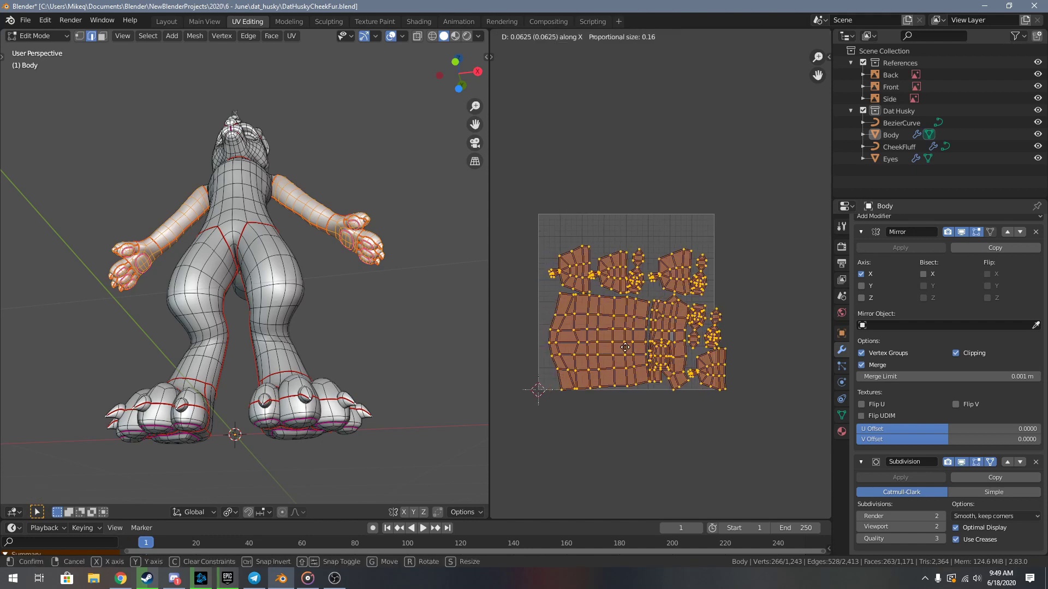
type("1")
key("Return")
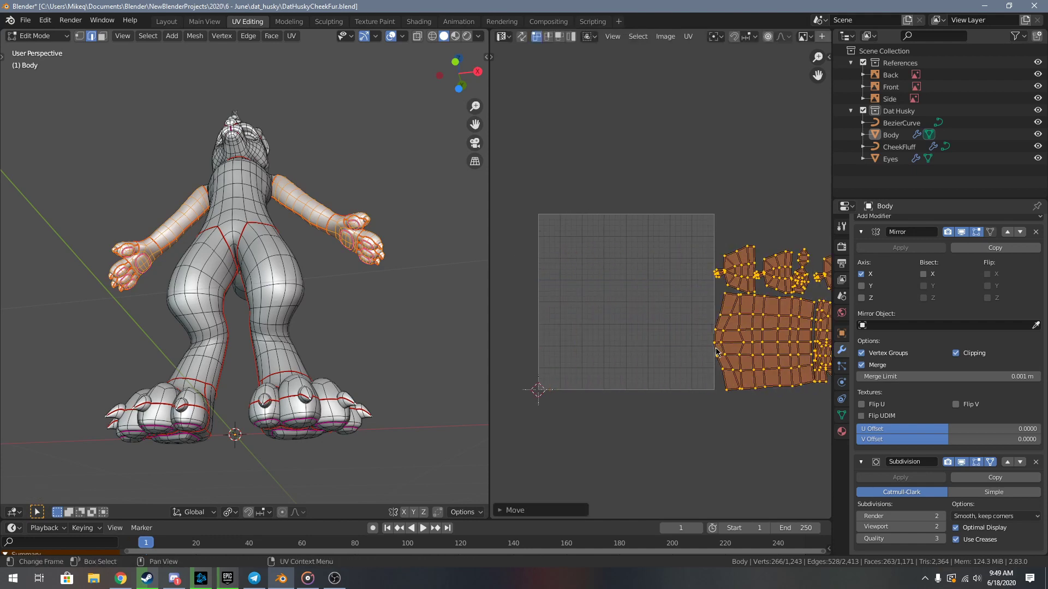
key("alt+a")
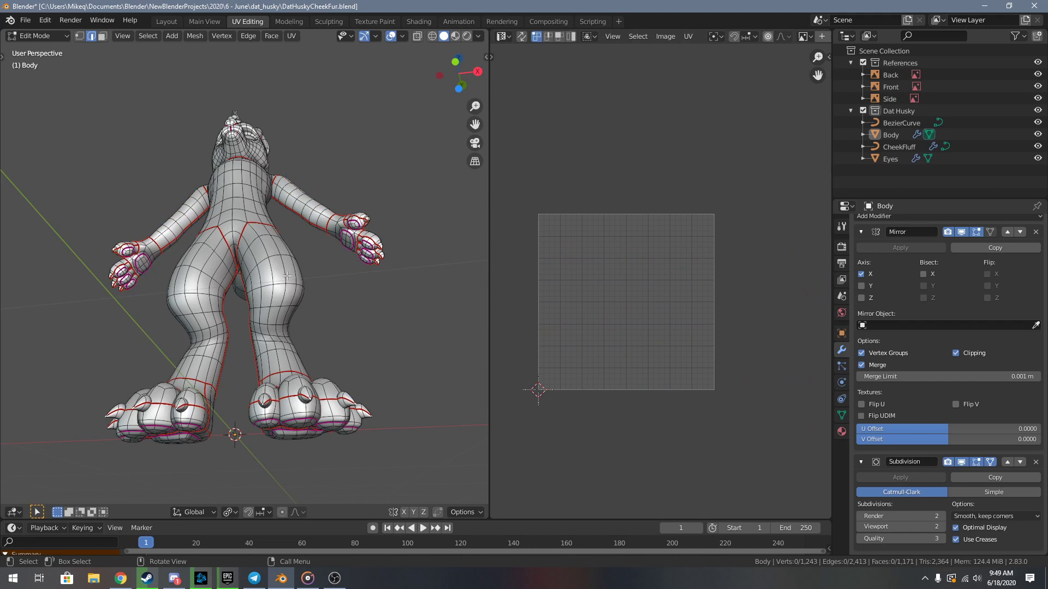
- Select the linked leg, foot and toe regions, including the claws and pads, and unwrap them together
key("l")
middle_click_drag(276, 379, 277, 398)
key("l")
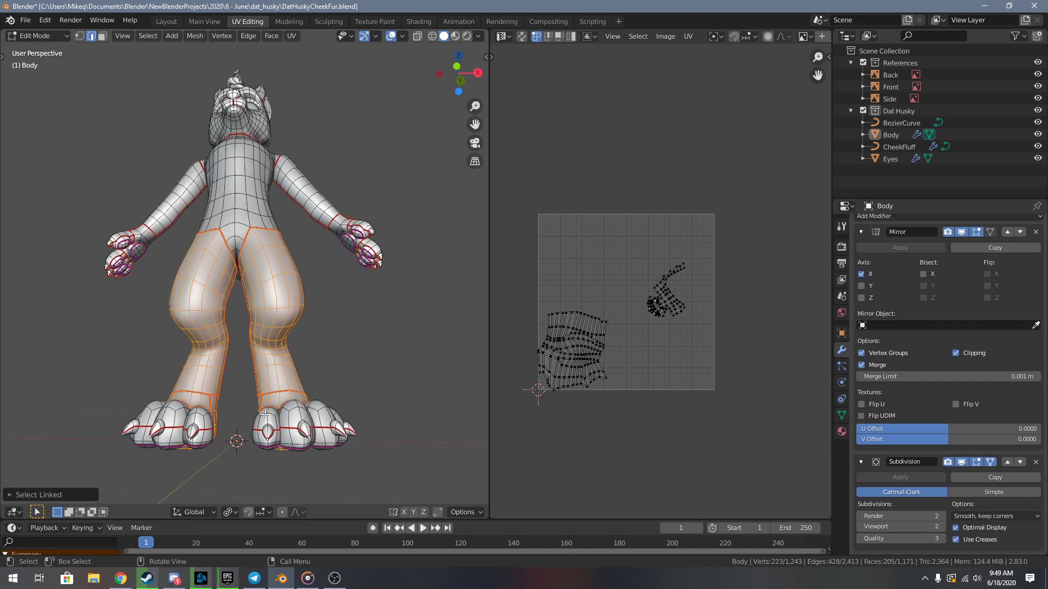
key("l")
key("l")
key("l")
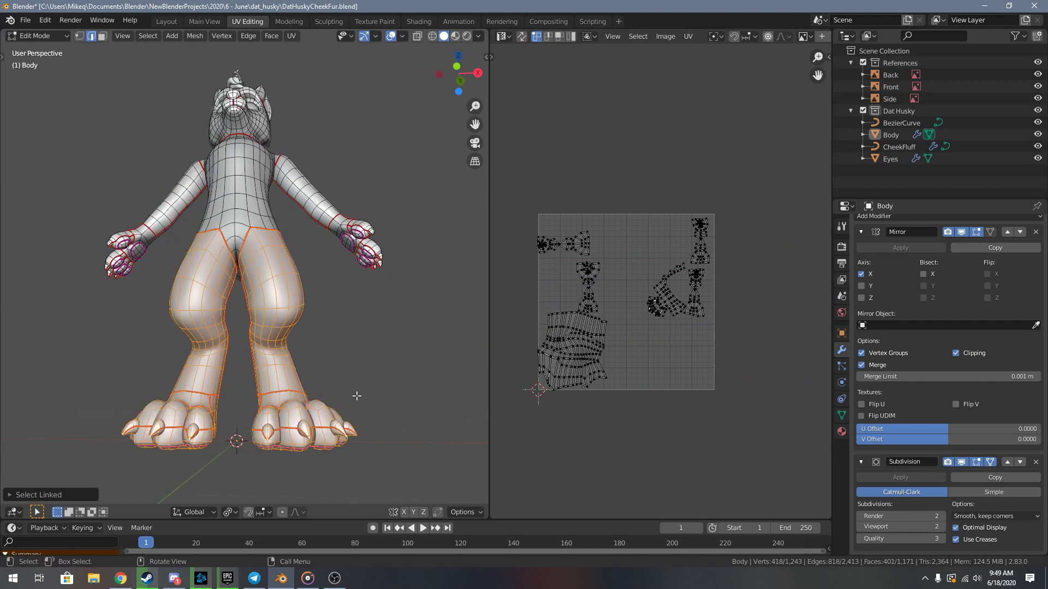
key("u")
left_click(328, 385)
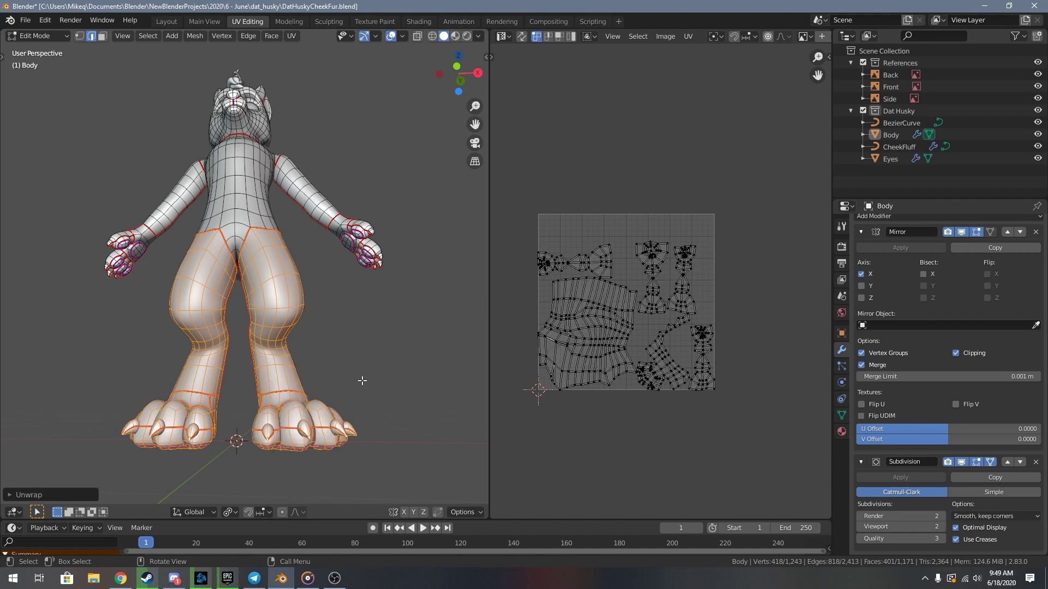
- Select all the leg and foot UV islands, move them 1 unit along Y, and deselect the mesh
key("a")
key("g")
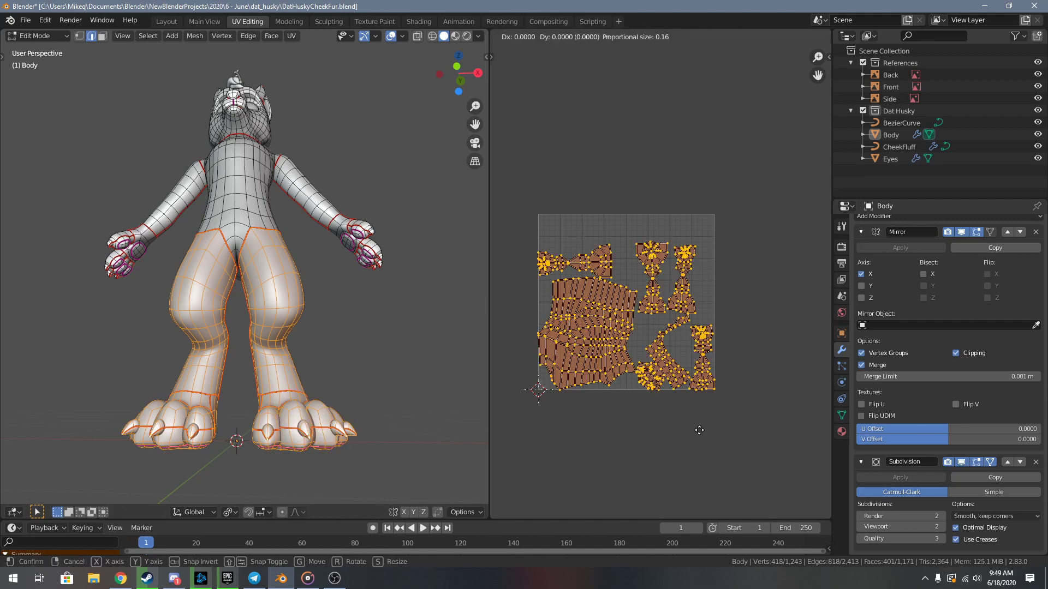
key("y")
key("1")
key("Return")
middle_click_drag(271, 185, 279, 300, "shift")
scroll(269, 274, "up", 4)
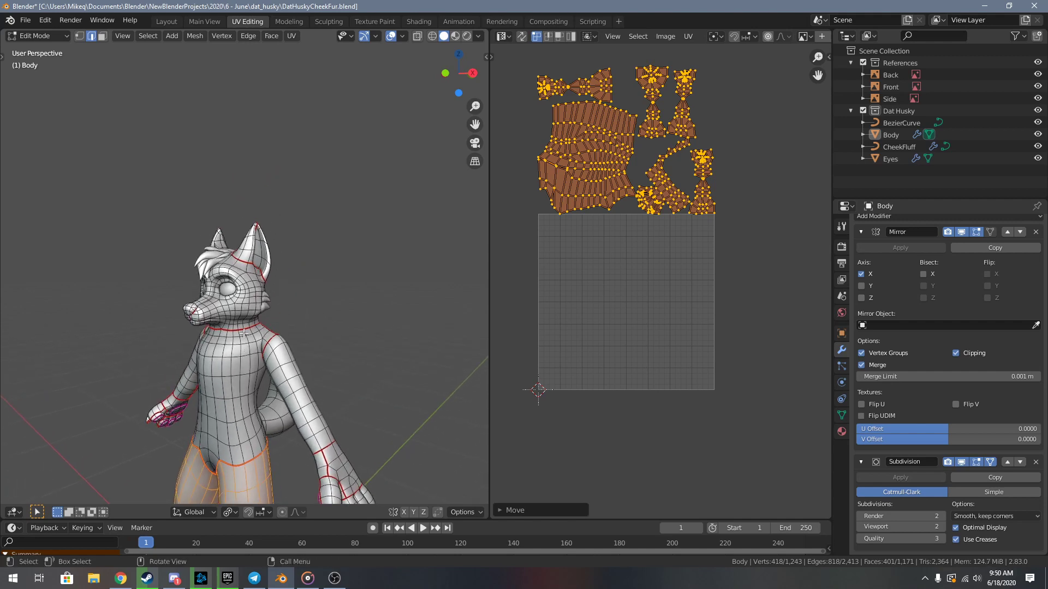
key("alt+a")
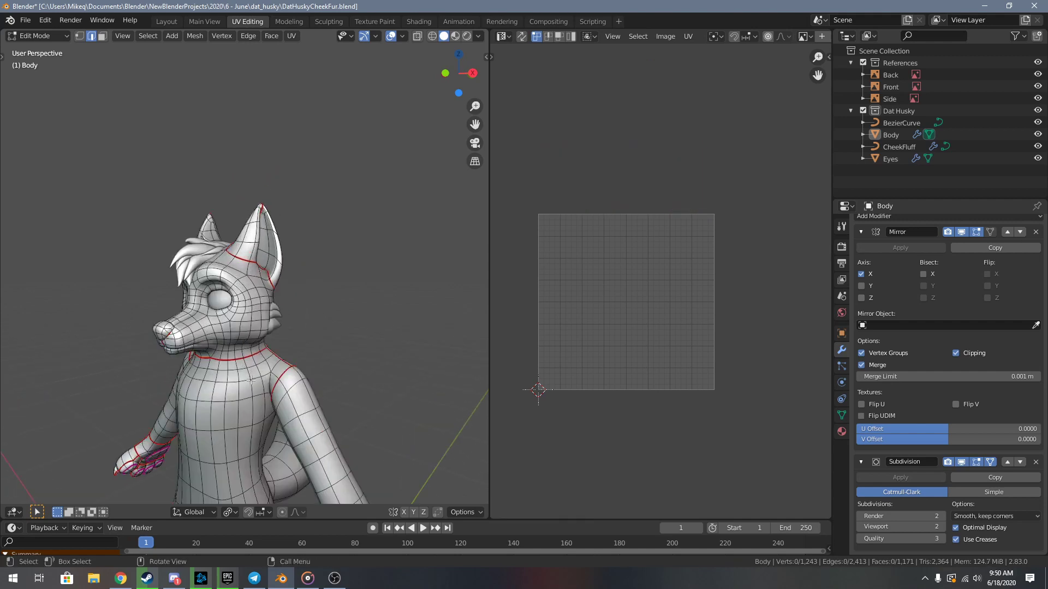
- Select the linked torso, head, ear, nose and remaining small head regions, and unwrap them together
left_click(247, 364)
key("ctrl+l")
key("l")
key("l")
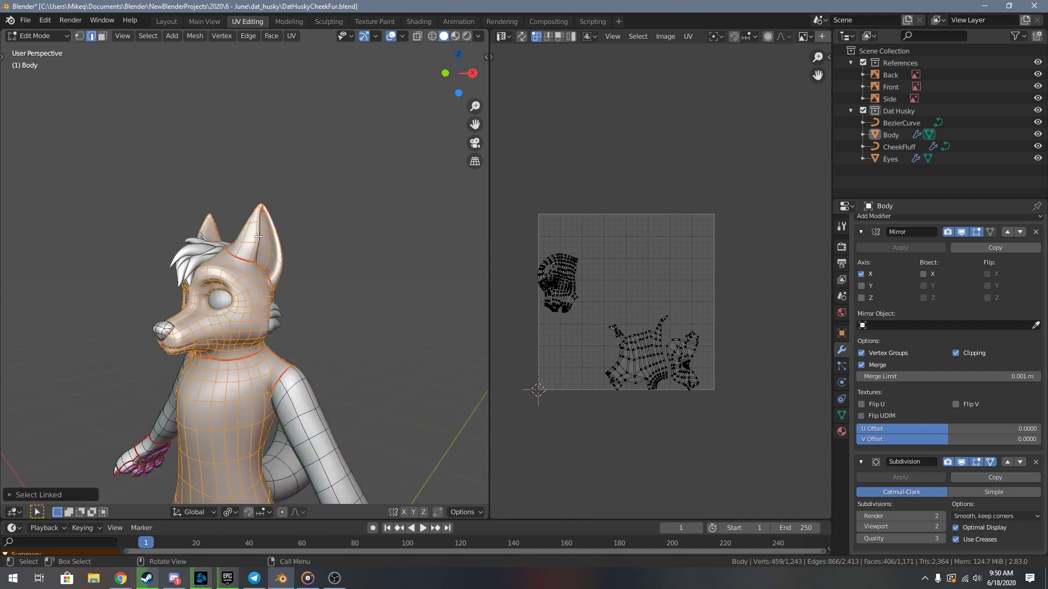
middle_click_drag(194, 345, 327, 360)
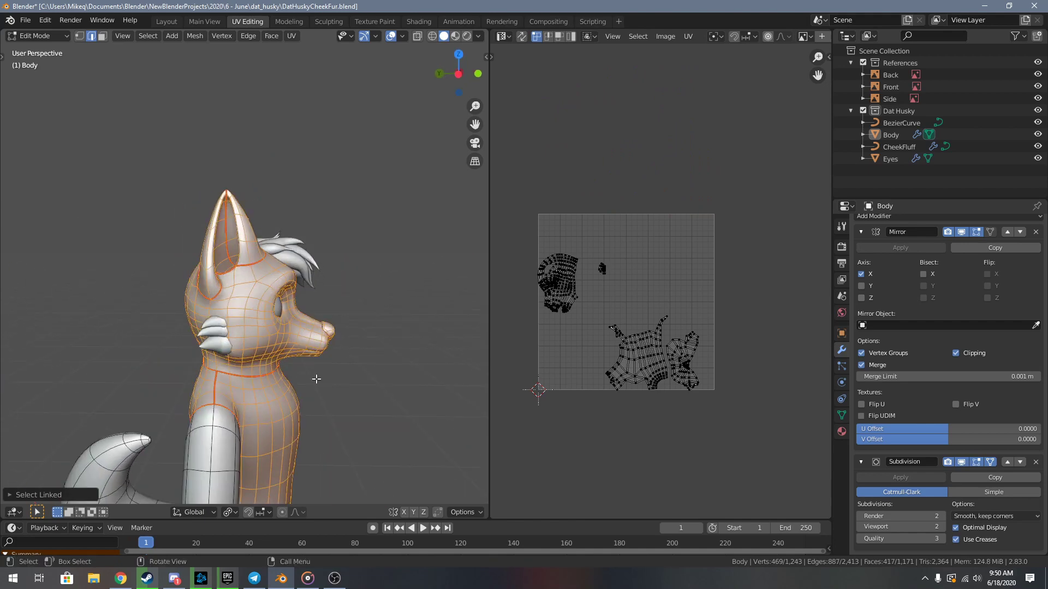
scroll(230, 326, "up", 5)
middle_click_drag(230, 326, 408, 349)
key("l")
scroll(394, 384, "up", 5)
scroll(408, 328, "down", 4)
key("l")
scroll(408, 287, "down", 6)
middle_click_drag(404, 292, 283, 351)
key("u")
left_click(315, 340)
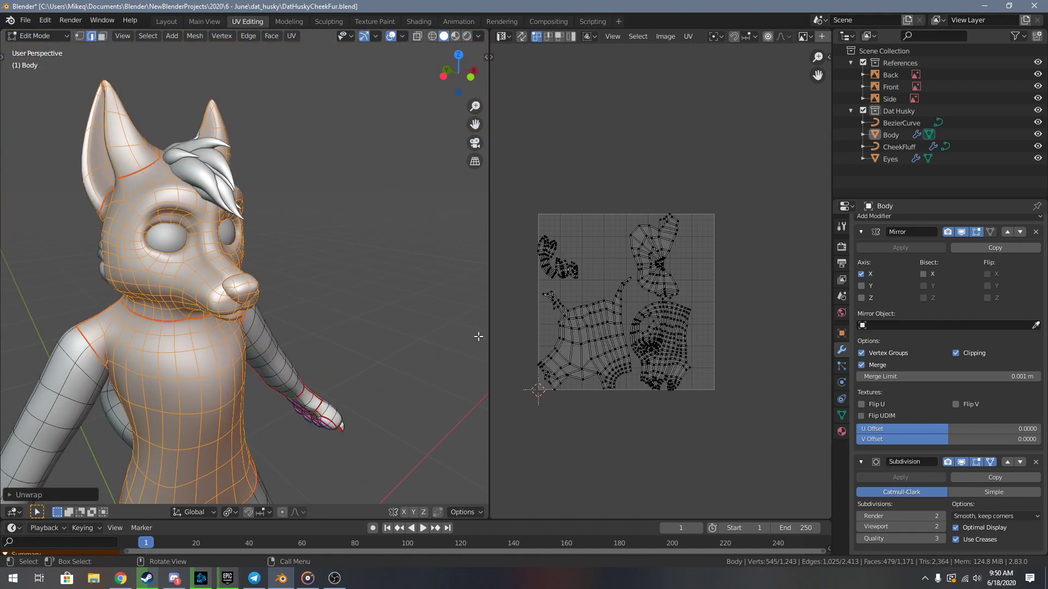
- Select all the head and torso UV islands, move them -1 unit along Y, and clear the mesh selection
key("a")
type("gy")
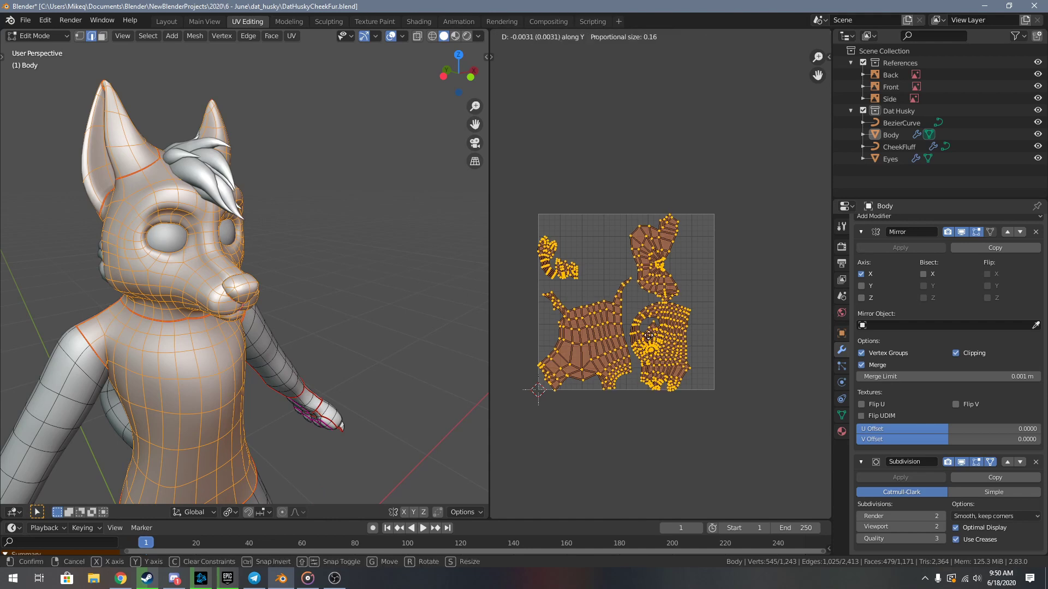
type("-1")
key("Return")
key("a")
key("a")
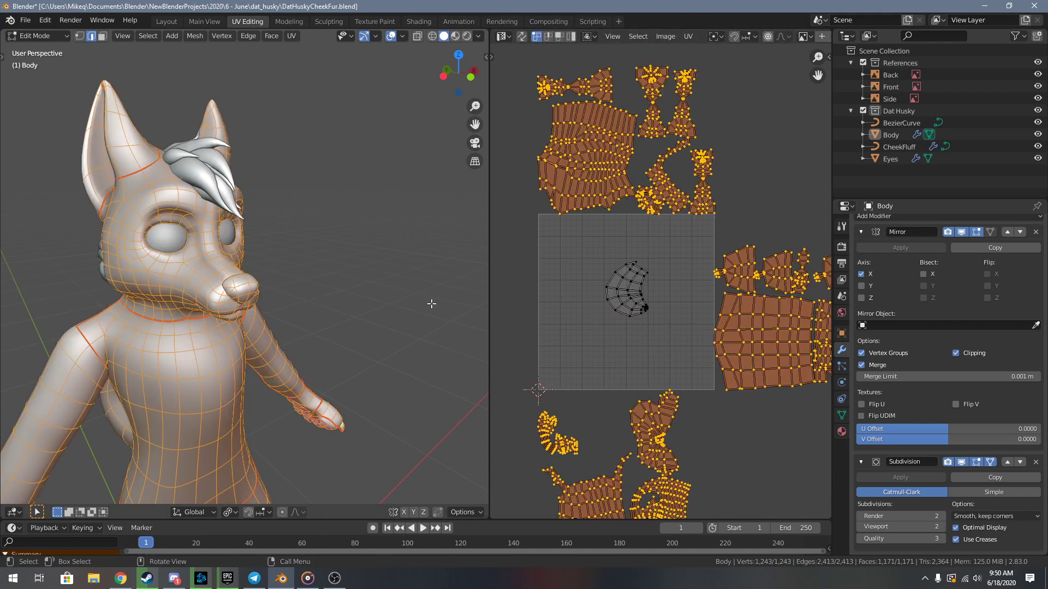
middle_click_drag(431, 316, 370, 364)
key("alt+a")
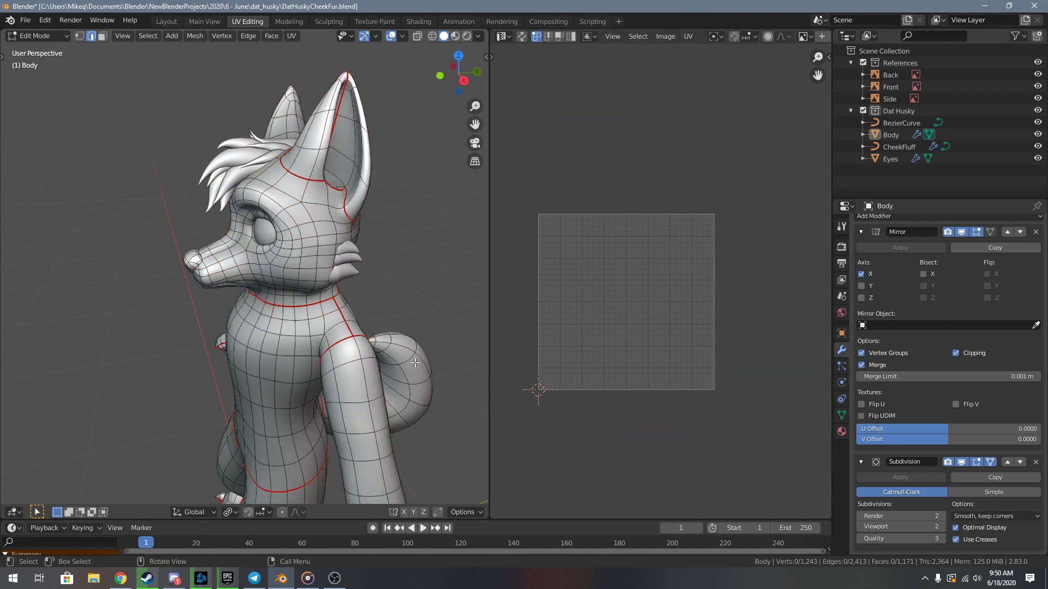
- Select the linked tail region, unwrap it, and move its UV island -1 unit along X
key("l")
key("u")
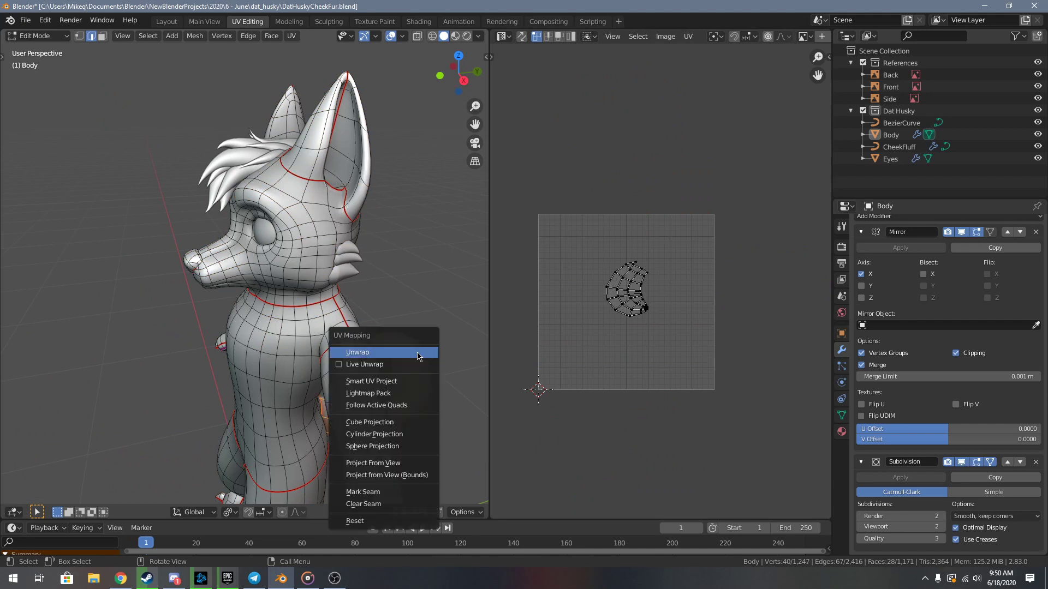
left_click(418, 352)
key("a")
type("gx")
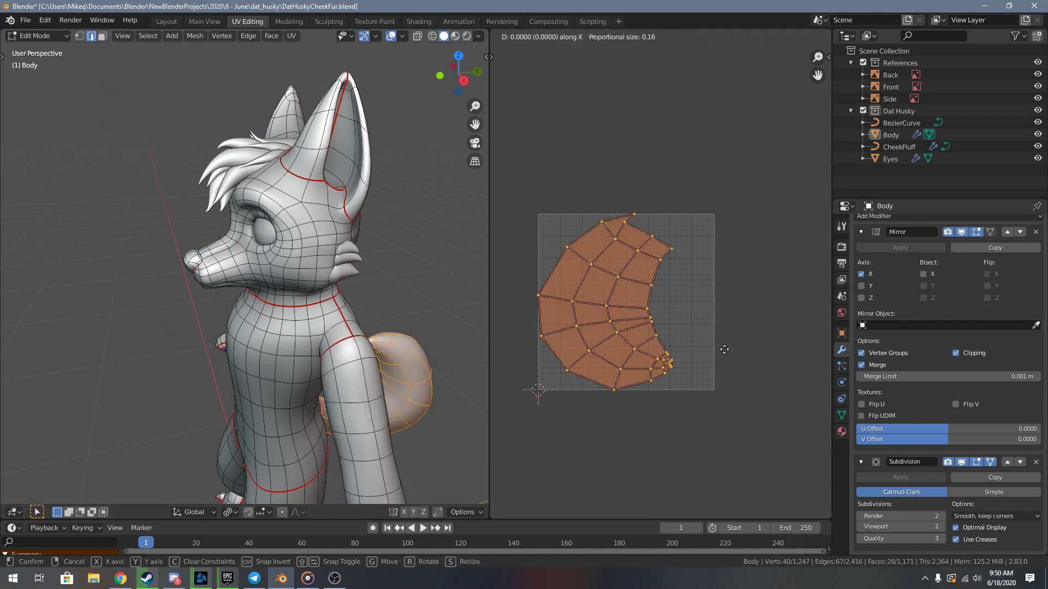
type("-1")
key("Return")
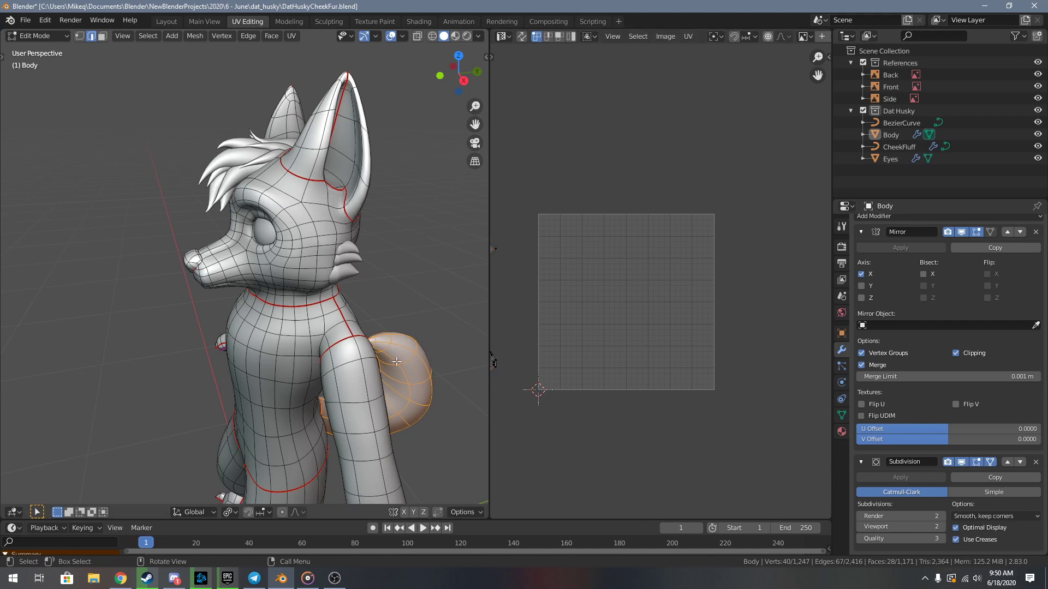
- Select the whole body mesh, pick only the head's UV island, and pack it into the UV square with Pack Islands
key("a")
scroll(613, 365, "down", 4)
middle_click_drag(613, 365, 669, 341)
scroll(660, 357, "up", 3)
key("alt+a")
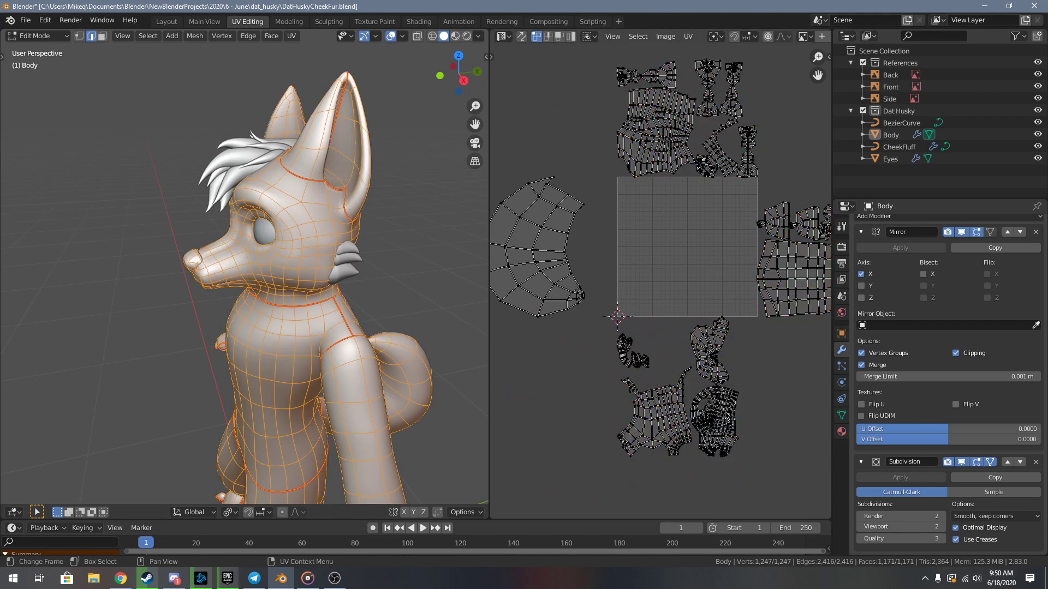
key("l")
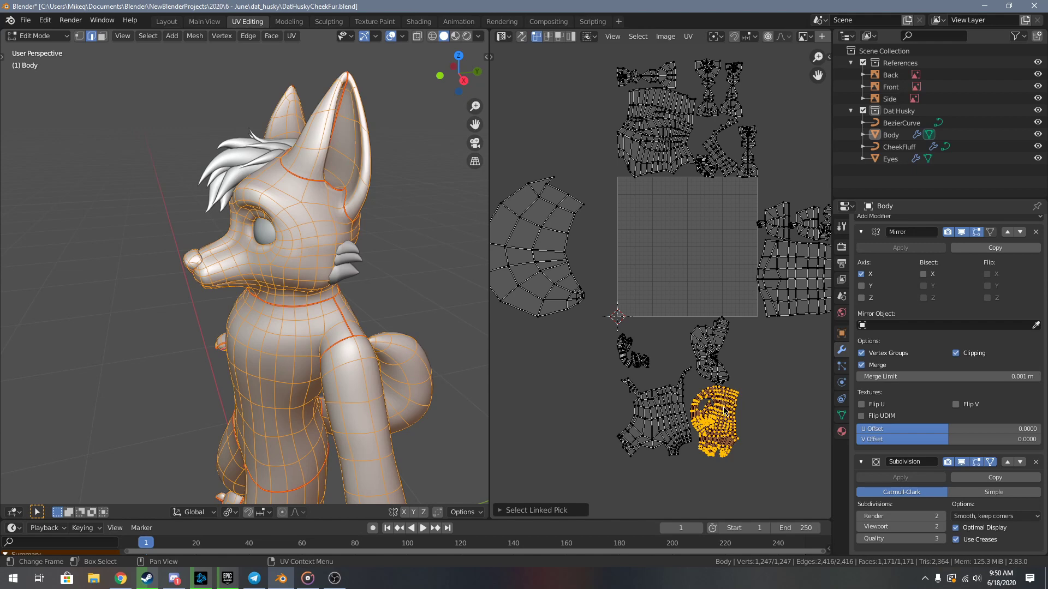
key("F3")
type("pack")
key("Down")
key("Return")
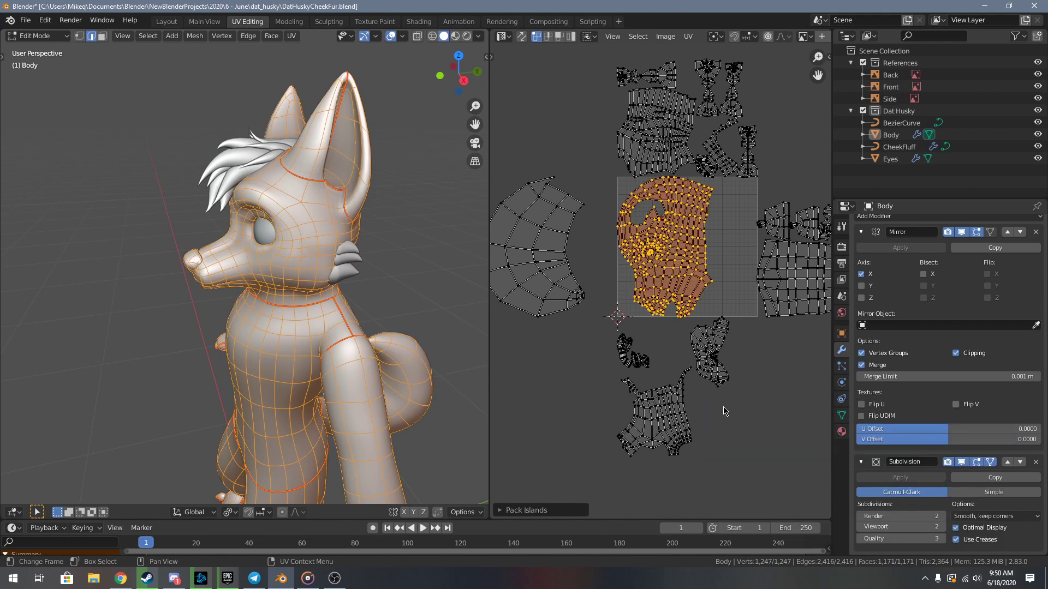
- Rotate the head's UV island 90 degrees and scale it by 0.5
type("r90")
key("Return")
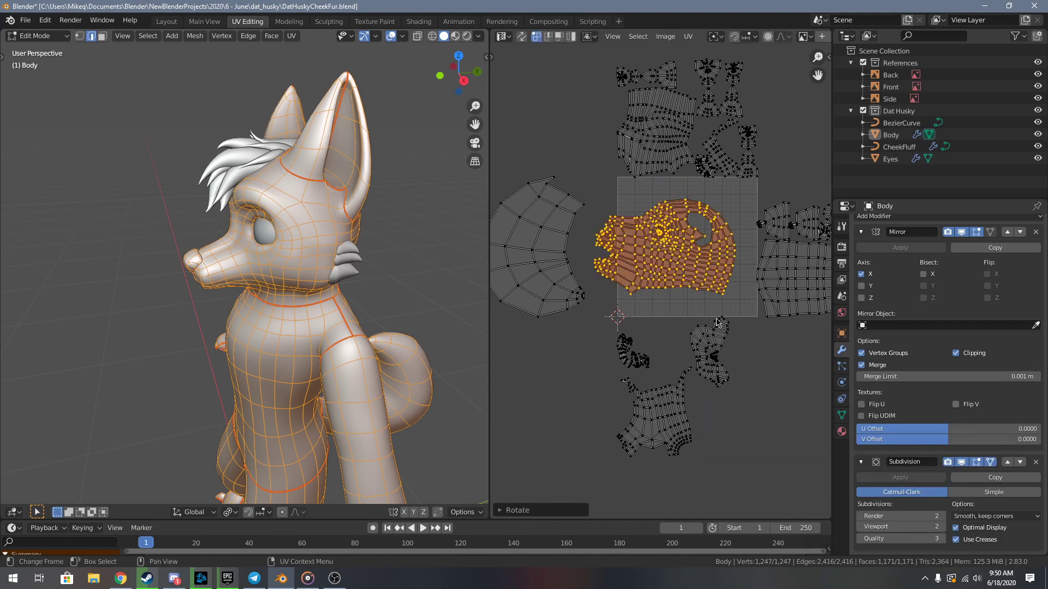
type("s.5")
key("Return")
- Move the head island into the upper-left corner of the UV square, just inside its borders
scroll(655, 290, "up", 5)
middle_click_drag(715, 229, 704, 453)
key("g")
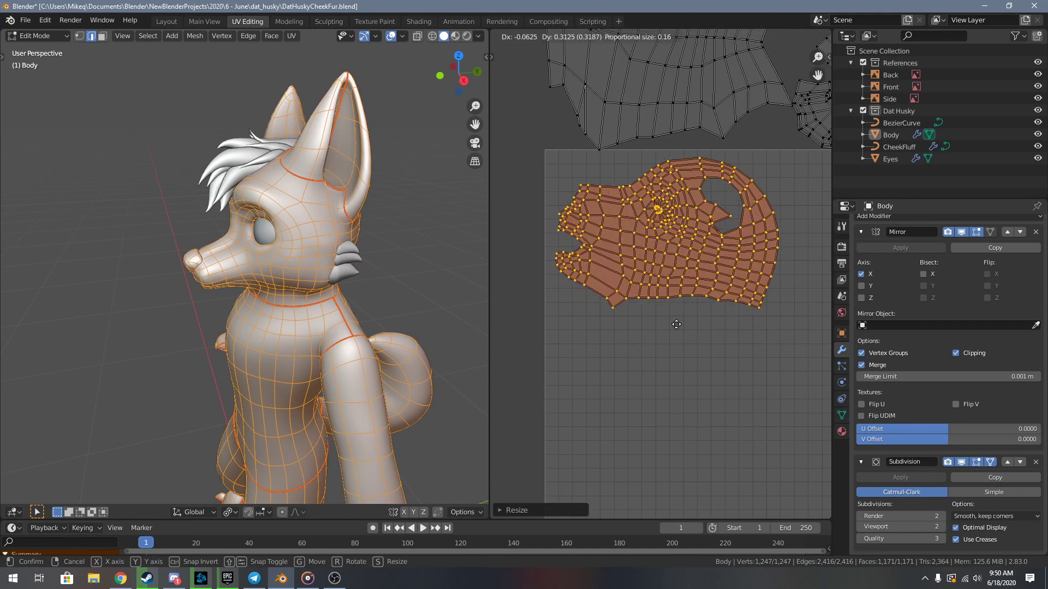
left_click(676, 322)
scroll(678, 321, "up", 2)
middle_click_drag(679, 327, 680, 391)
scroll(681, 391, "down", 1)
key("g")
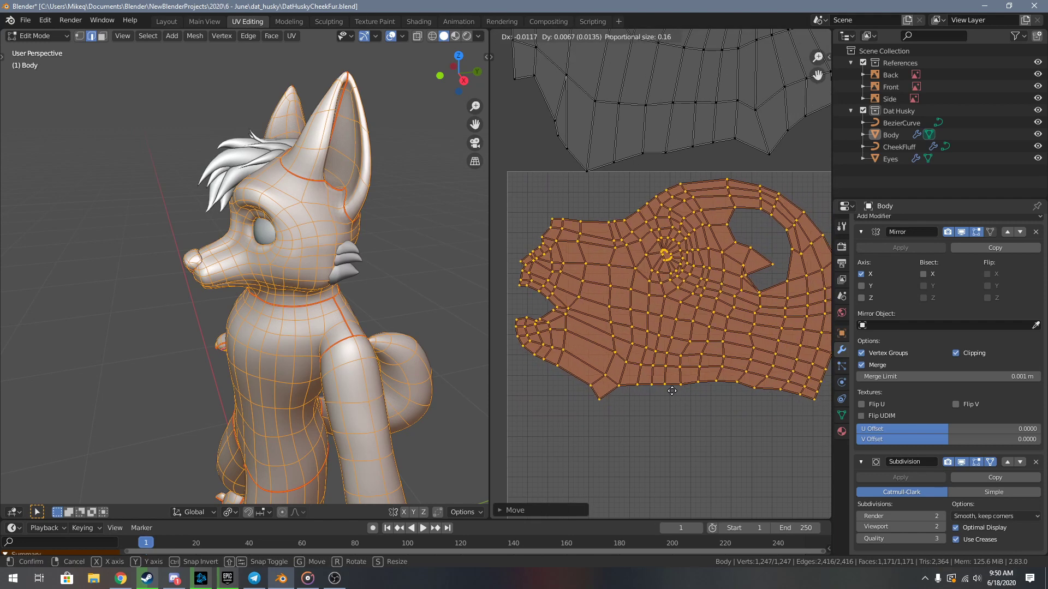
left_click(672, 390)
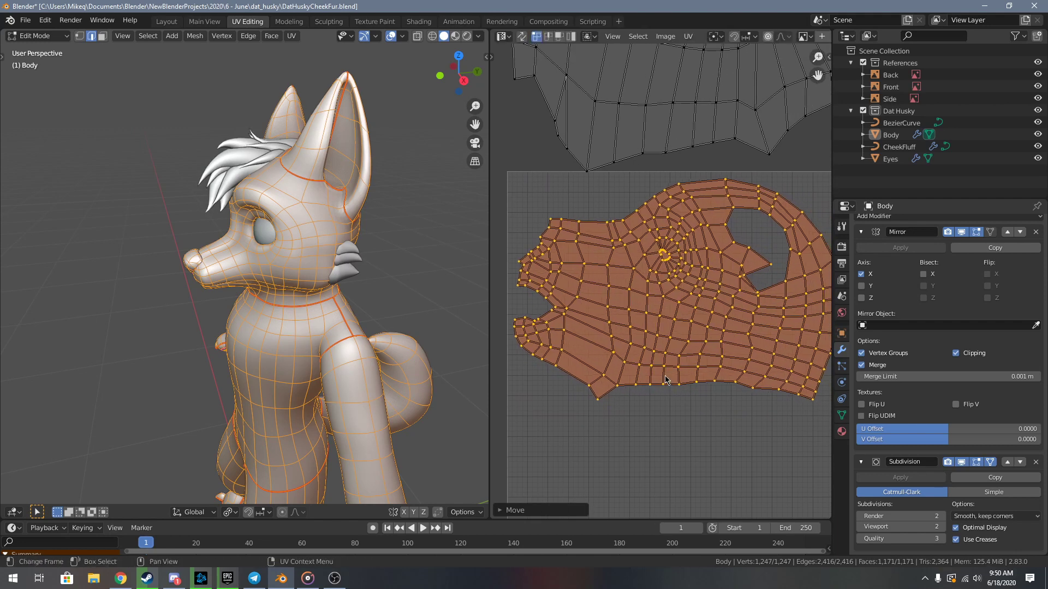
scroll(665, 380, "down", 7)
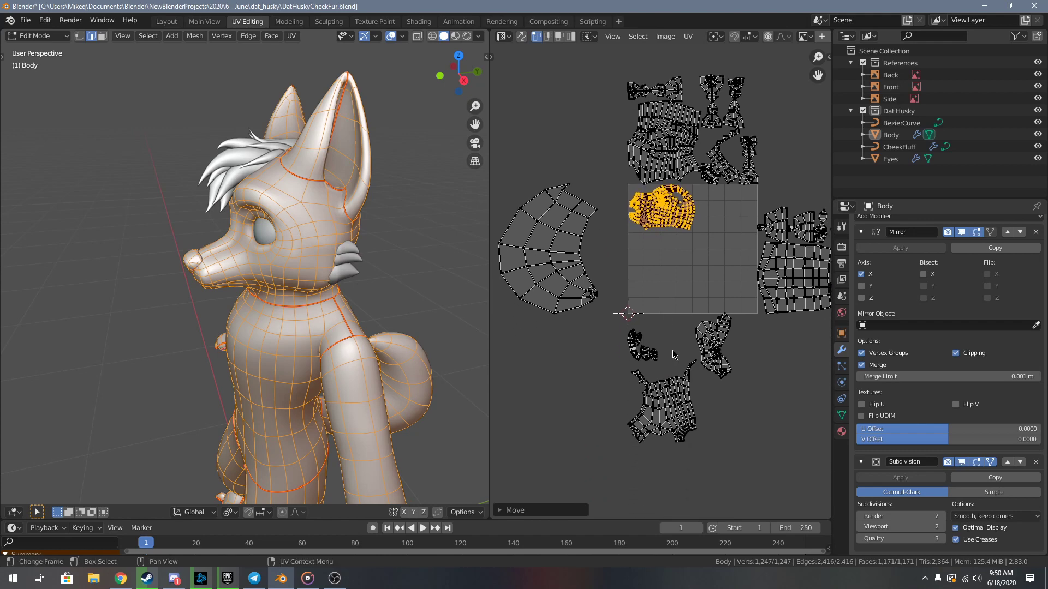
- Pick the small two-pronged island below the UV square and move it over the snout of the head island
scroll(618, 423, "up", 4)
key("l")
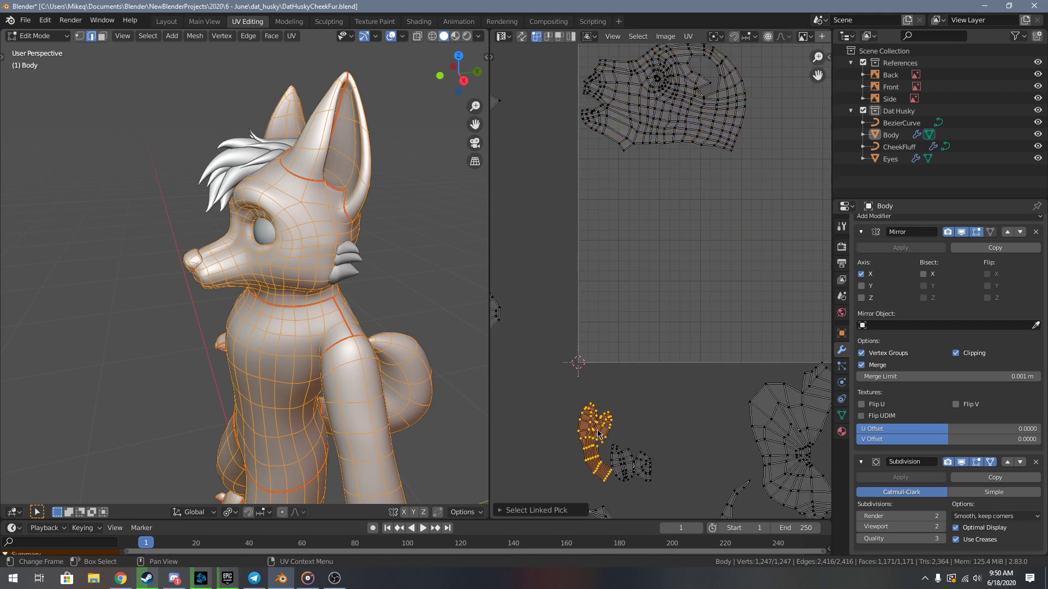
key("g")
left_click(636, 174)
middle_click_drag(635, 174, 641, 364)
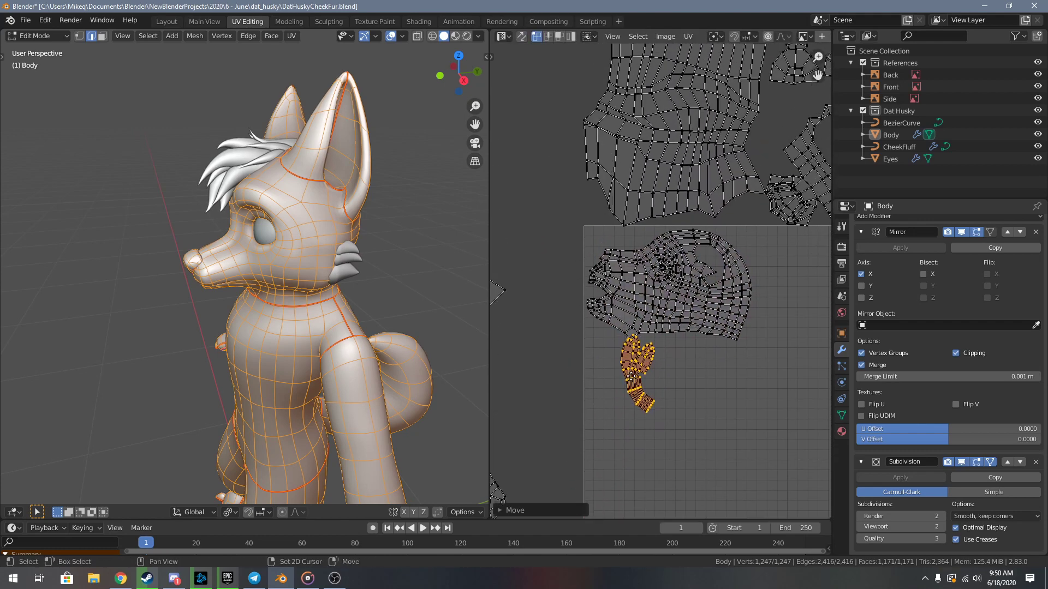
key("g")
left_click(602, 268)
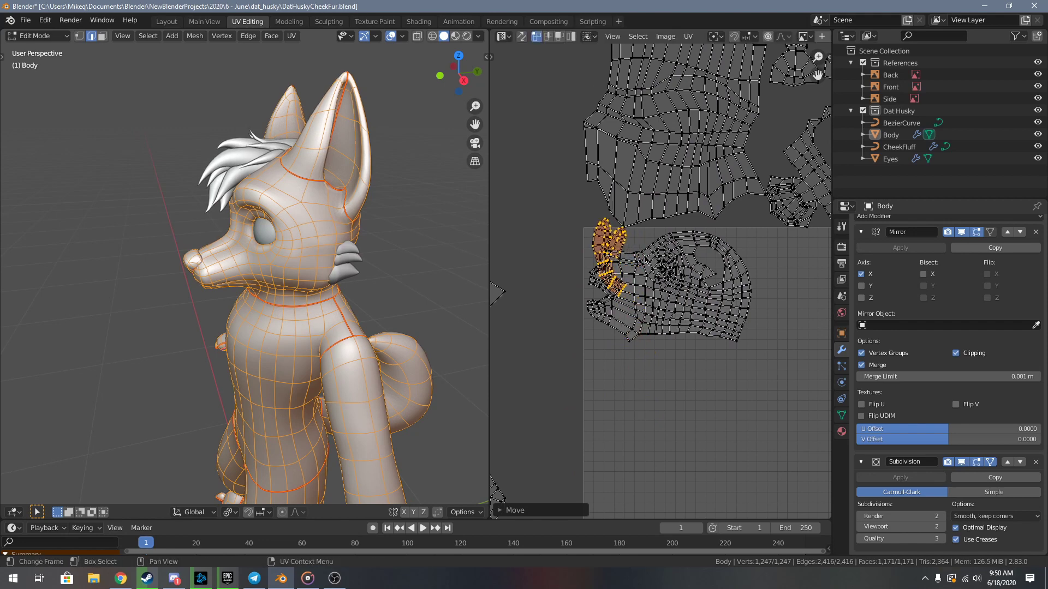
- Rotate the two-pronged island so it curves over the snout, and shift it towards the UV square's upper-left corner
key("r")
left_click(650, 339)
key("g")
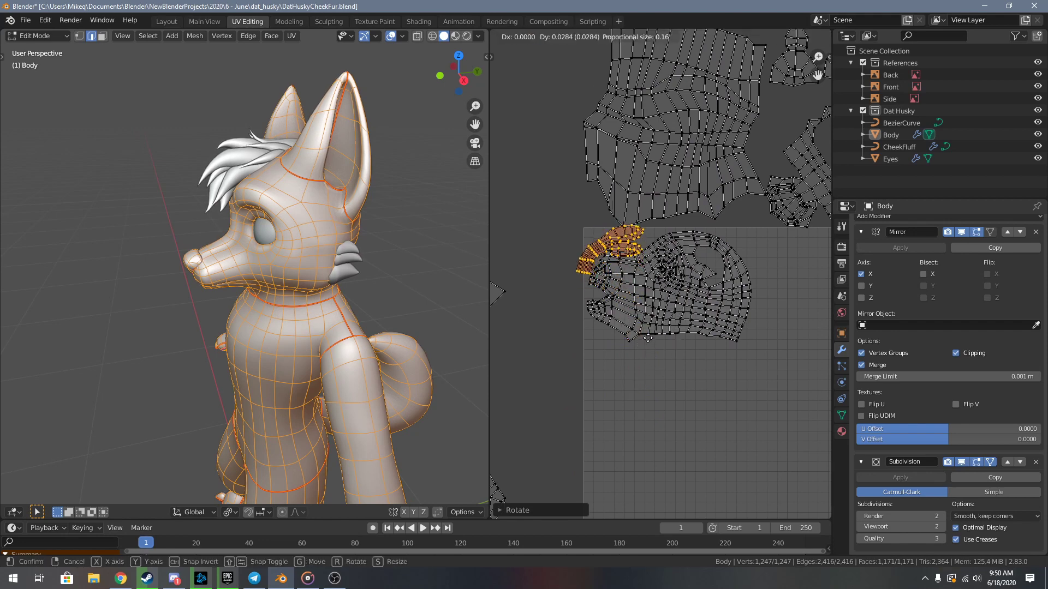
left_click(648, 339)
scroll(628, 306, "up", 3)
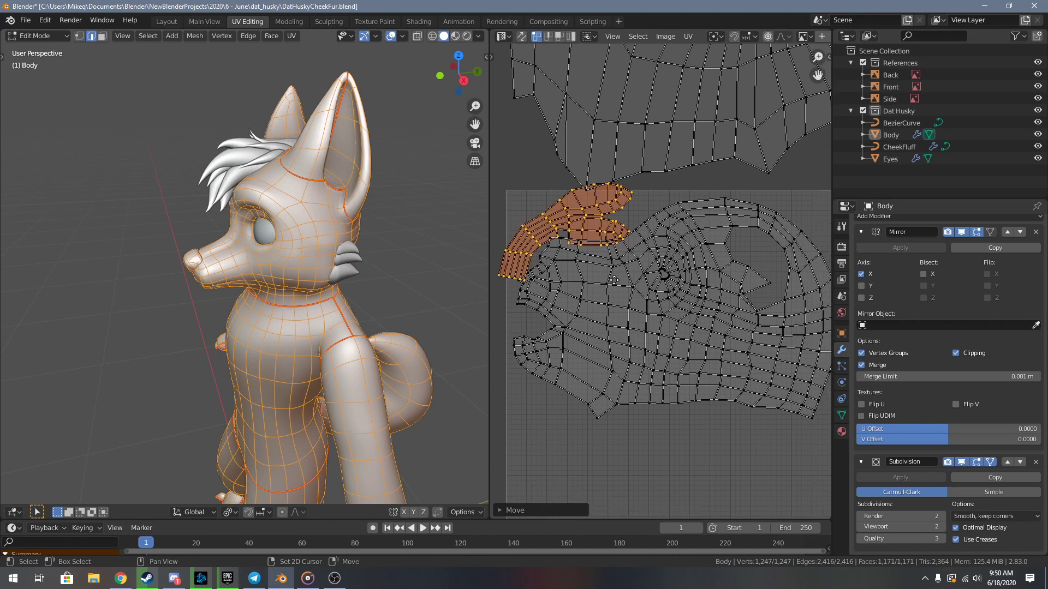
scroll(671, 300, "down", 2)
- Tilt the head island slightly and shift it to make room above the snout, then deselect the UVs
key("l")
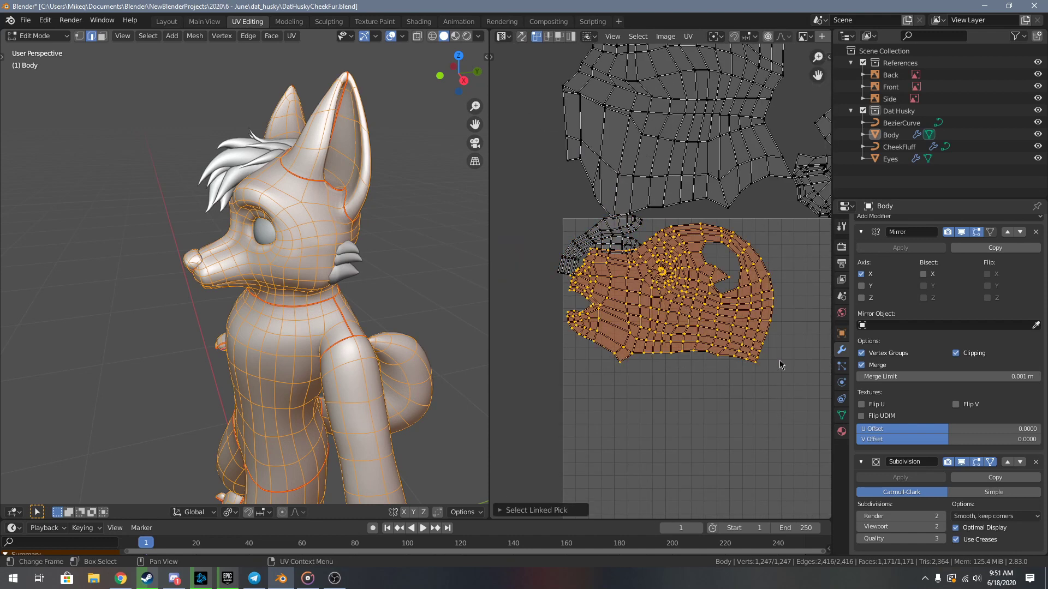
key("r")
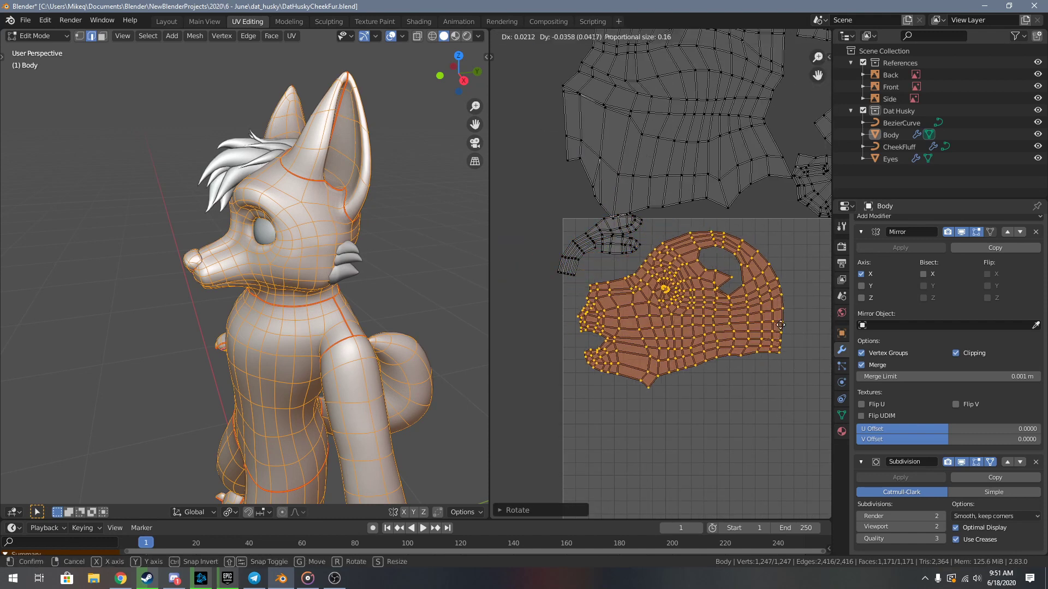
left_click(784, 318)
key("g")
left_click(784, 315)
key("alt+a")
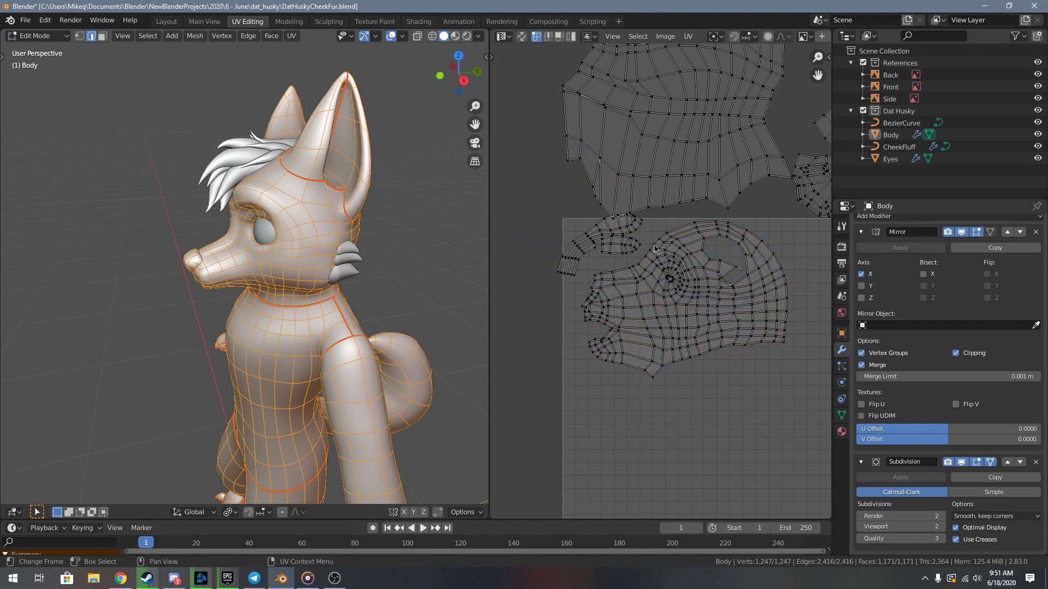
- Rotate and nudge the two-pronged island to fit inside the UV square's corner above the snout, then deselect it
key("l")
key("r")
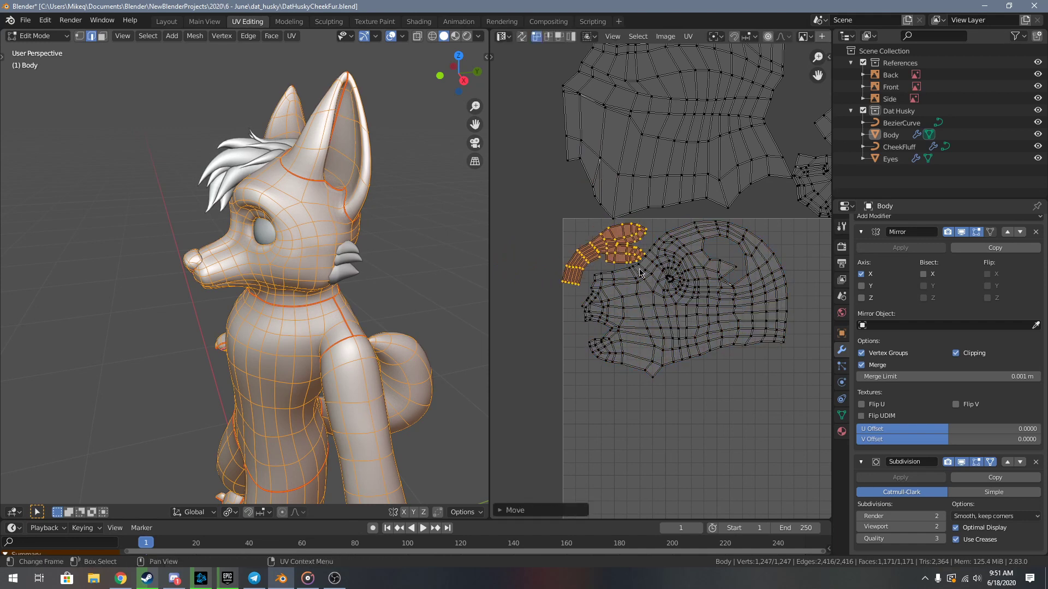
left_click(651, 271)
scroll(720, 309, "up", 2)
scroll(719, 309, "up", 1)
key("g")
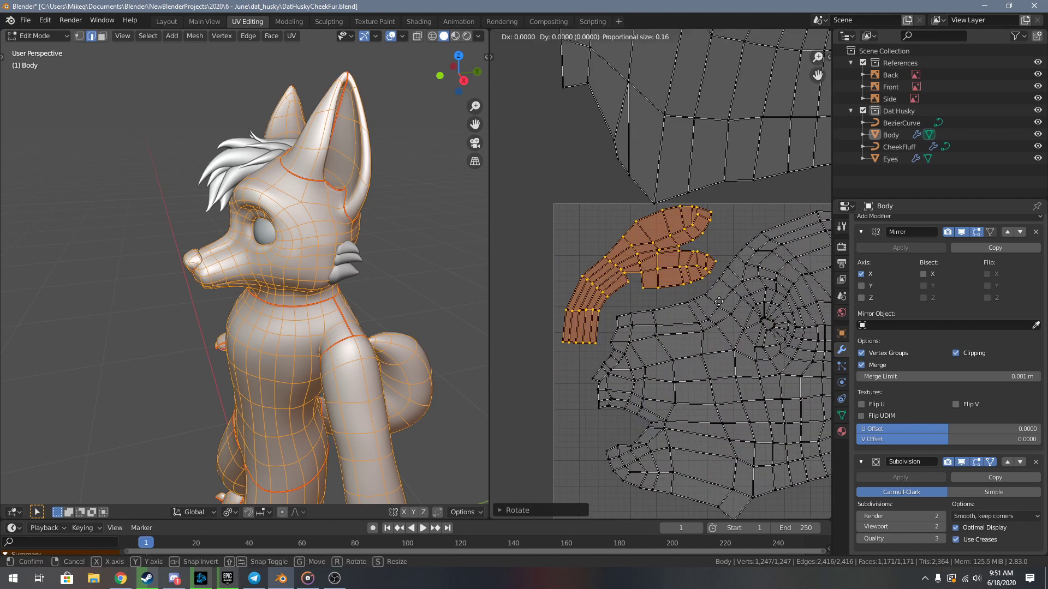
left_click(718, 313)
key("g")
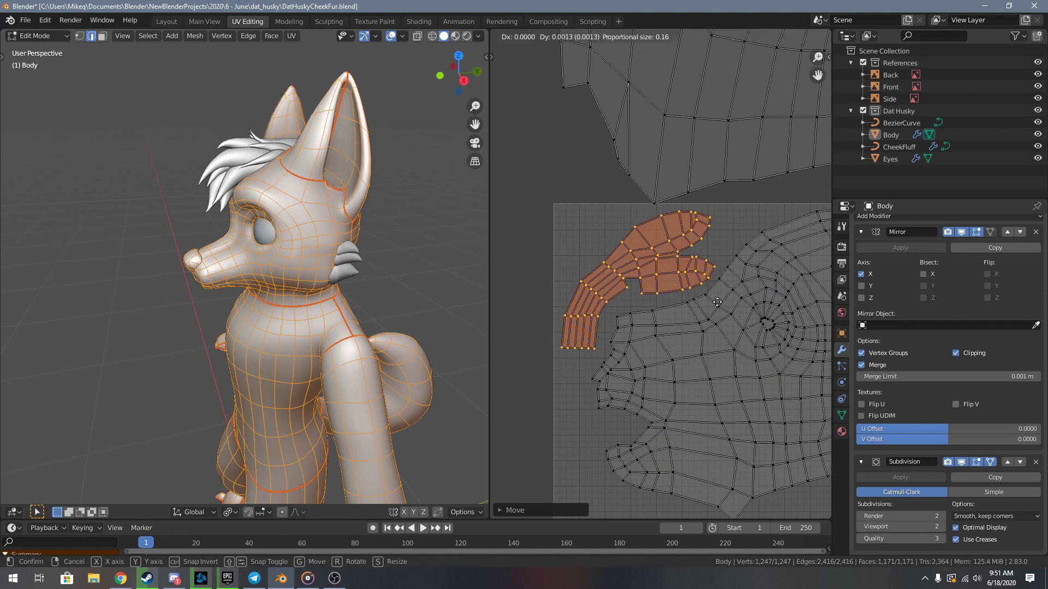
left_click(720, 302)
key("alt+a")
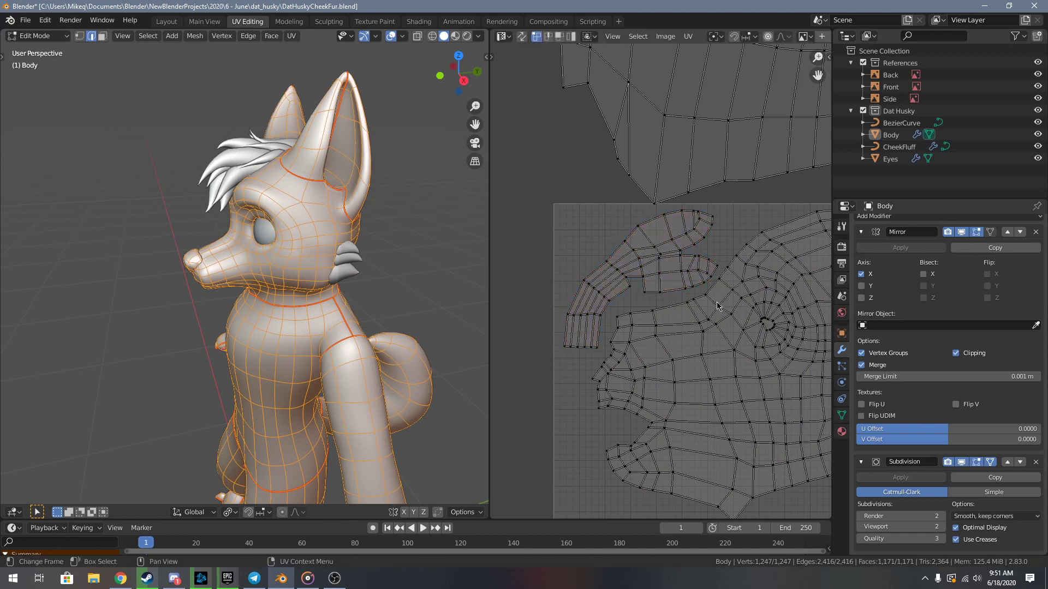
- Pick the leaf-shaped island below the UV square and move it inside the square, in front of the head island's mouth
scroll(697, 315, "down", 7)
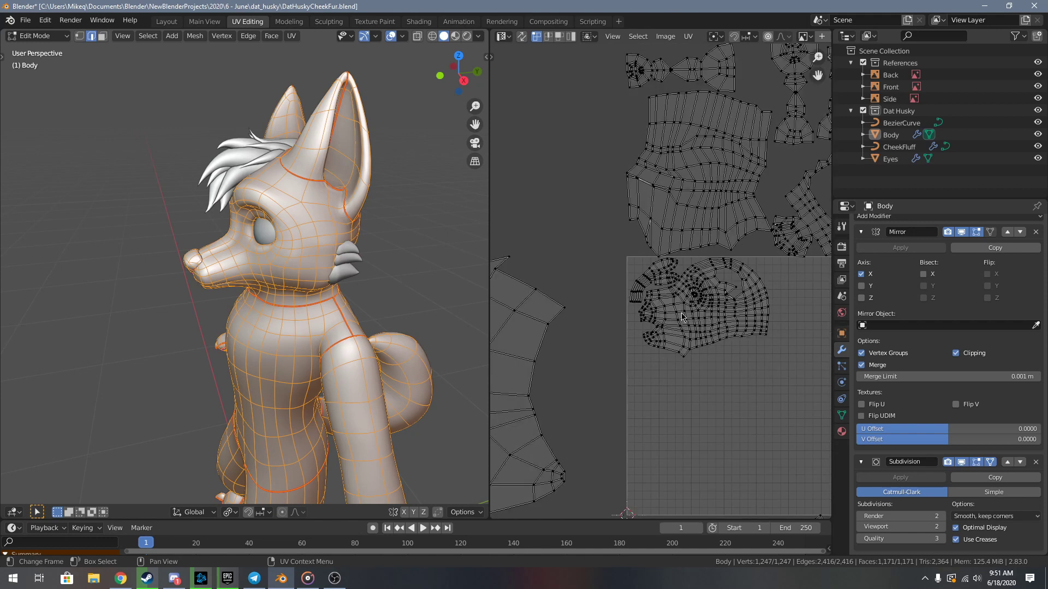
middle_click_drag(697, 314, 681, 245)
scroll(679, 251, "up", 2)
scroll(648, 386, "up", 2)
middle_click_drag(659, 465, 662, 394)
scroll(614, 396, "down", 1)
scroll(626, 399, "down", 1)
scroll(651, 419, "up", 5)
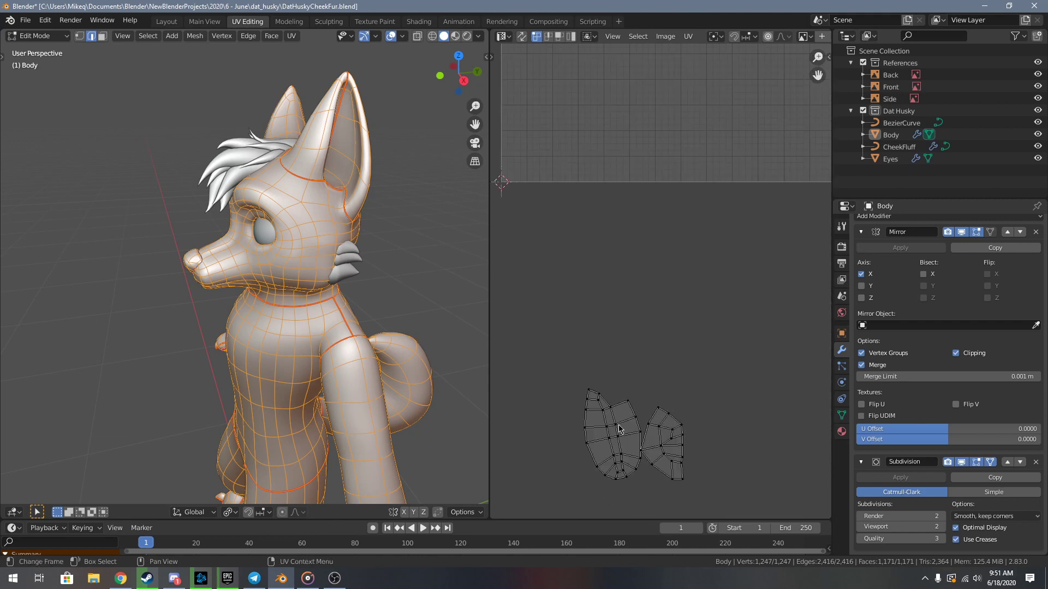
key("l")
scroll(621, 429, "down", 6)
middle_click_drag(634, 234, 635, 374)
key("g")
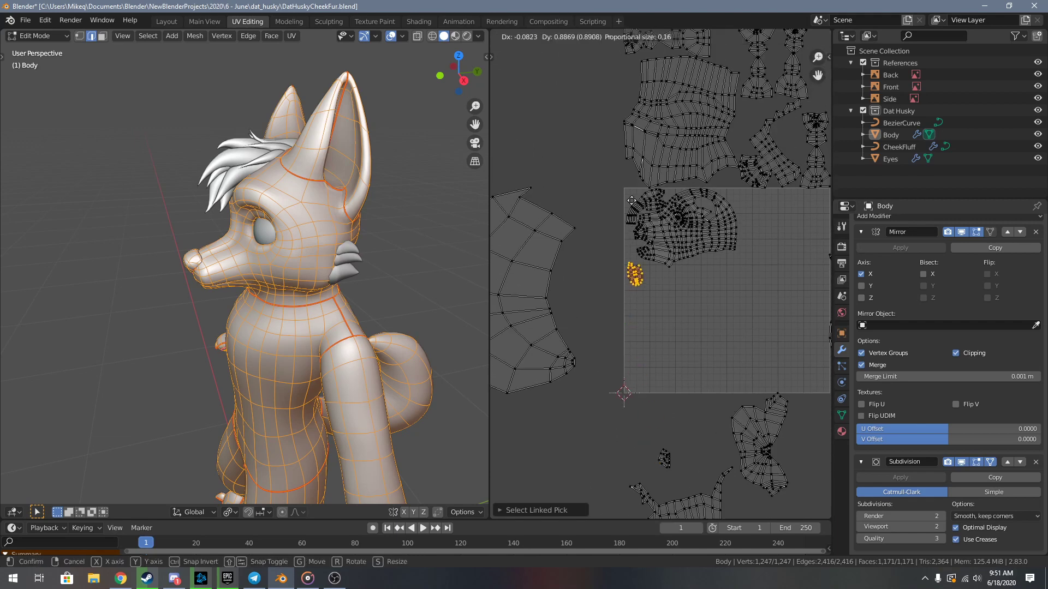
left_click(630, 191)
- Rotate the leaf-shaped island slightly so it stands upright in front of the snout
scroll(630, 218, "up", 10)
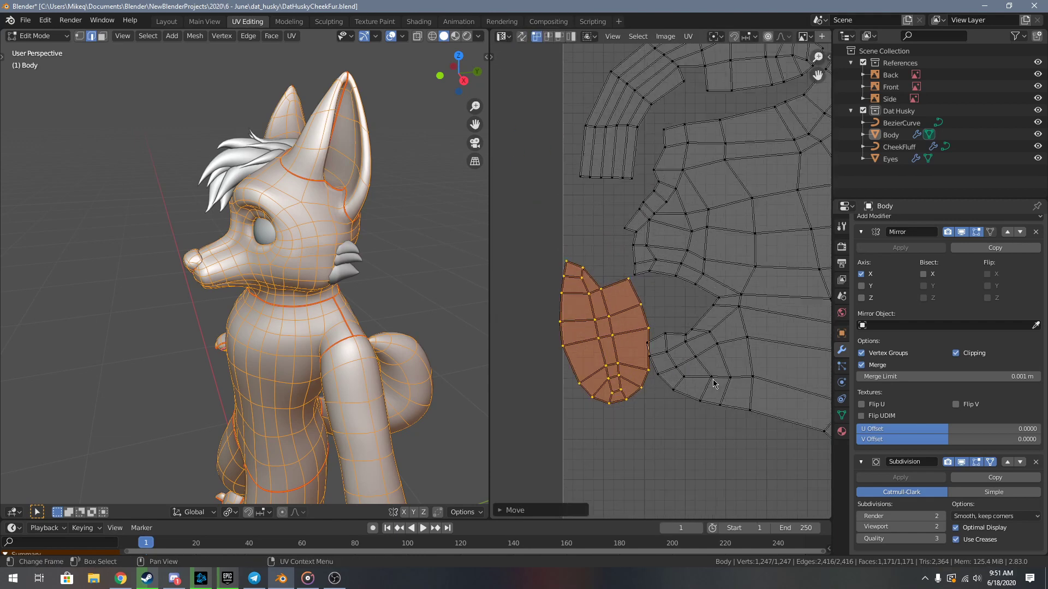
scroll(714, 383, "up", 1)
key("r")
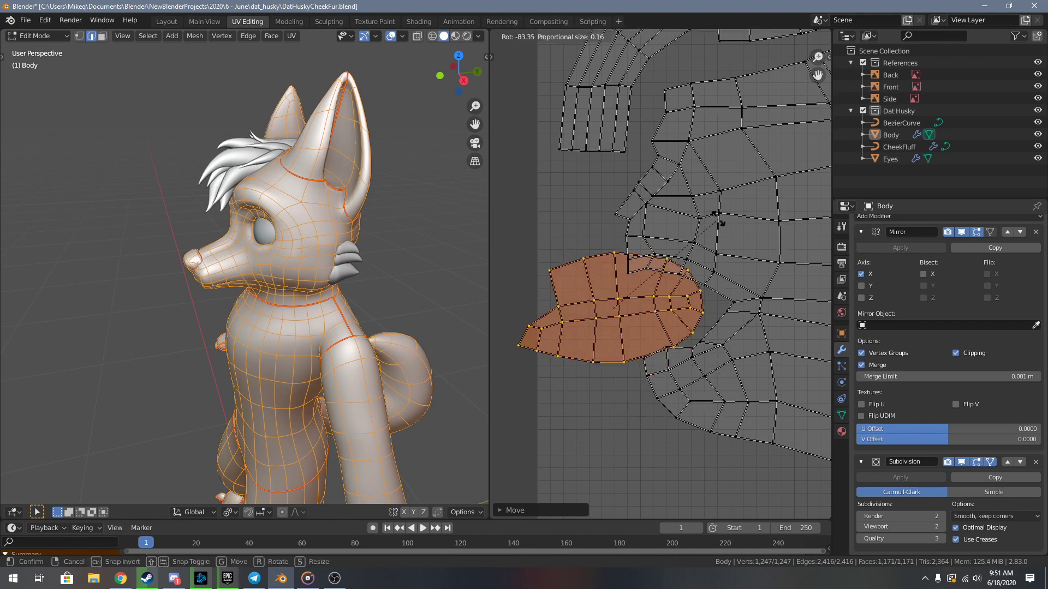
left_click(660, 281)
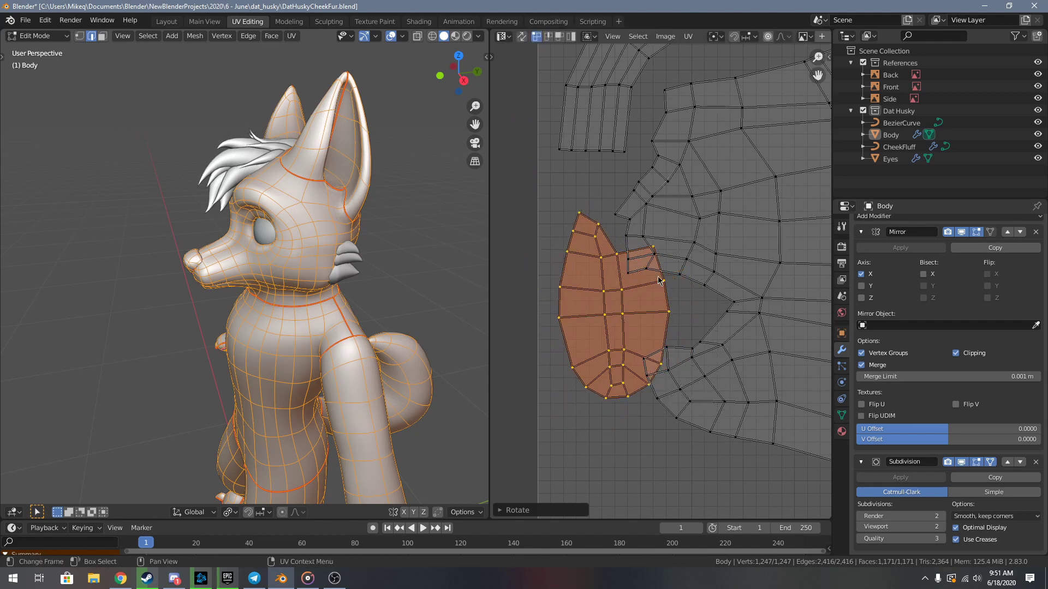
- Try fitting the leaf-shaped island diagonally into the UV square's upper-left corner beside the two-pronged island, then deselect it
scroll(660, 280, "down", 3)
key("g")
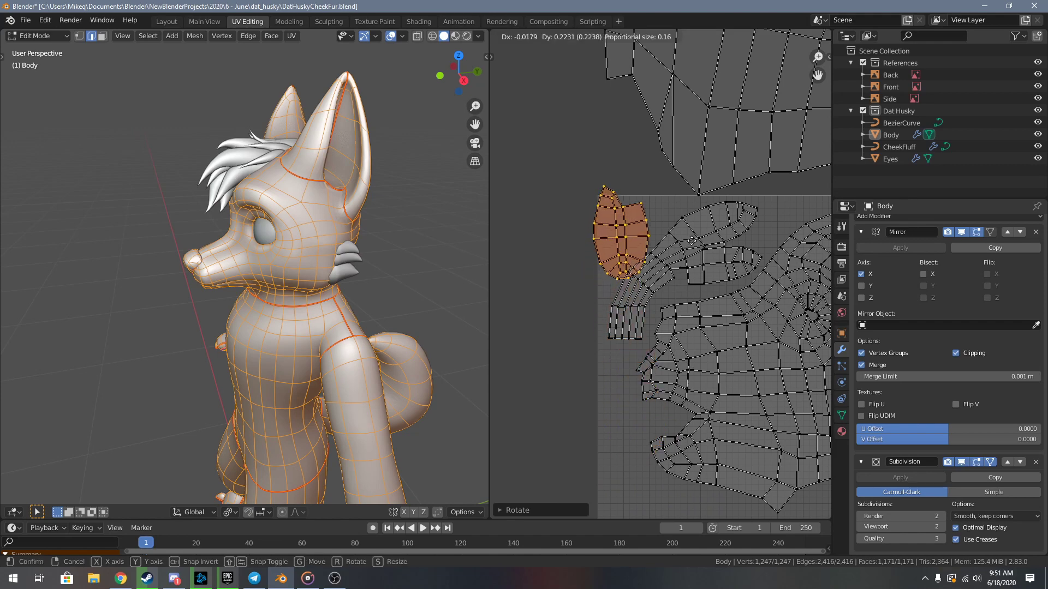
left_click(695, 232)
key("r")
left_click(726, 248)
key("g")
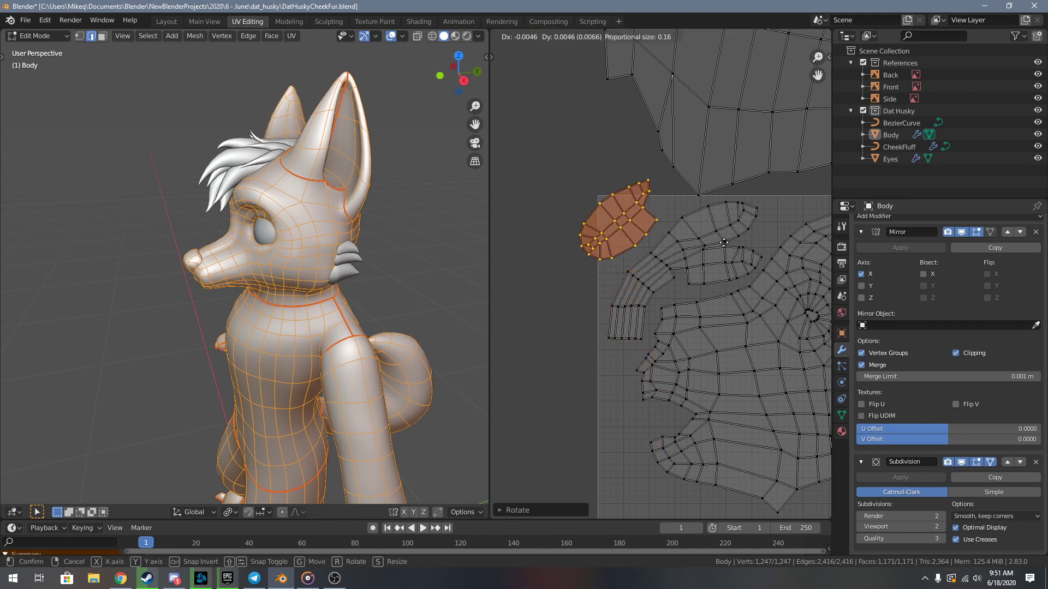
left_click(745, 261)
middle_click_drag(739, 269, 719, 279)
key("alt+a")
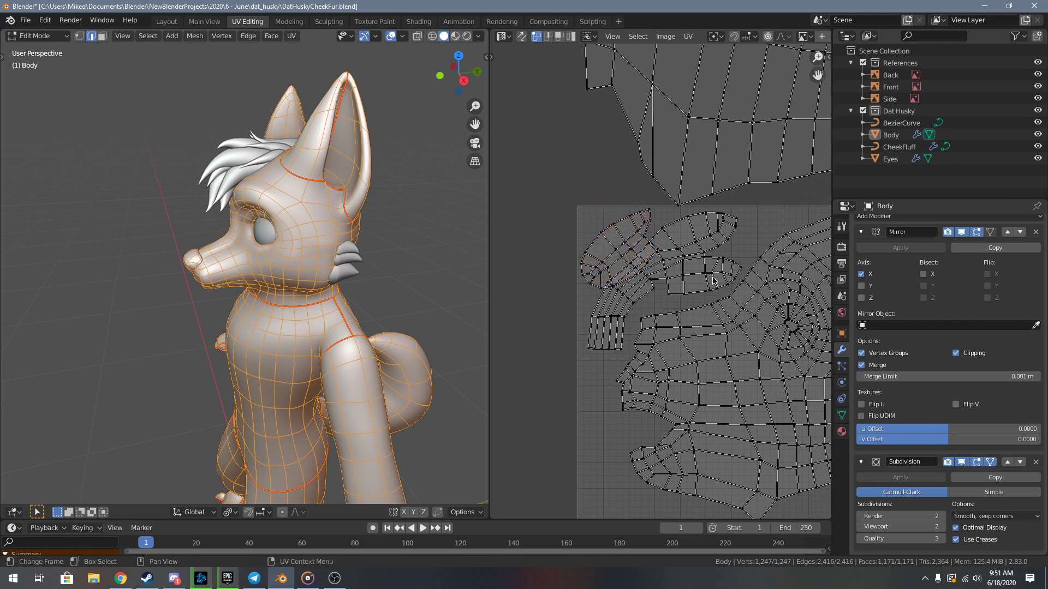
- Nudge the two-pronged island slightly down towards the snout and deselect it
key("l")
key("g")
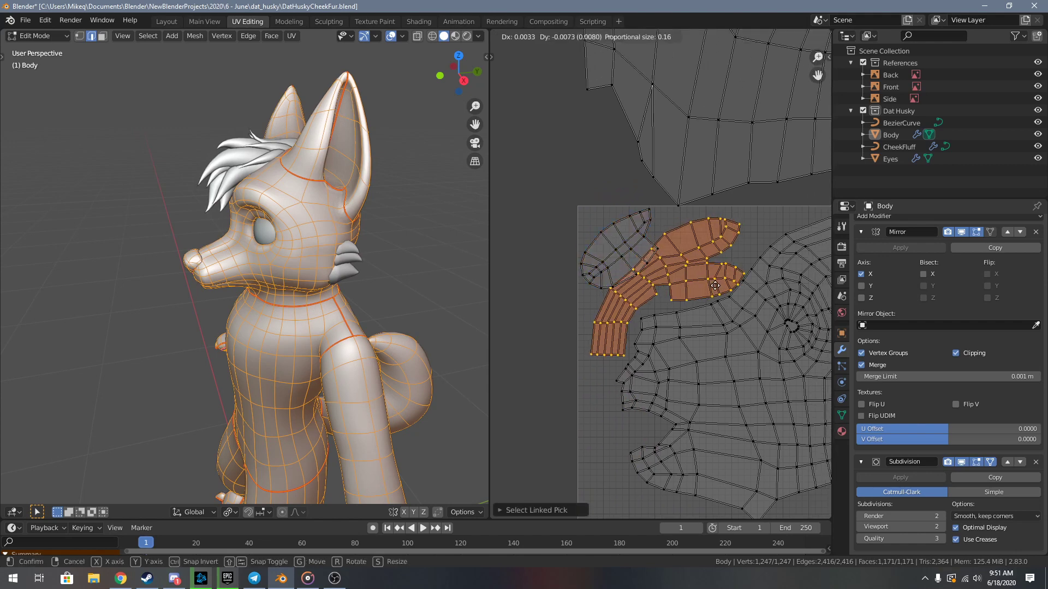
left_click(711, 286)
key("alt+a")
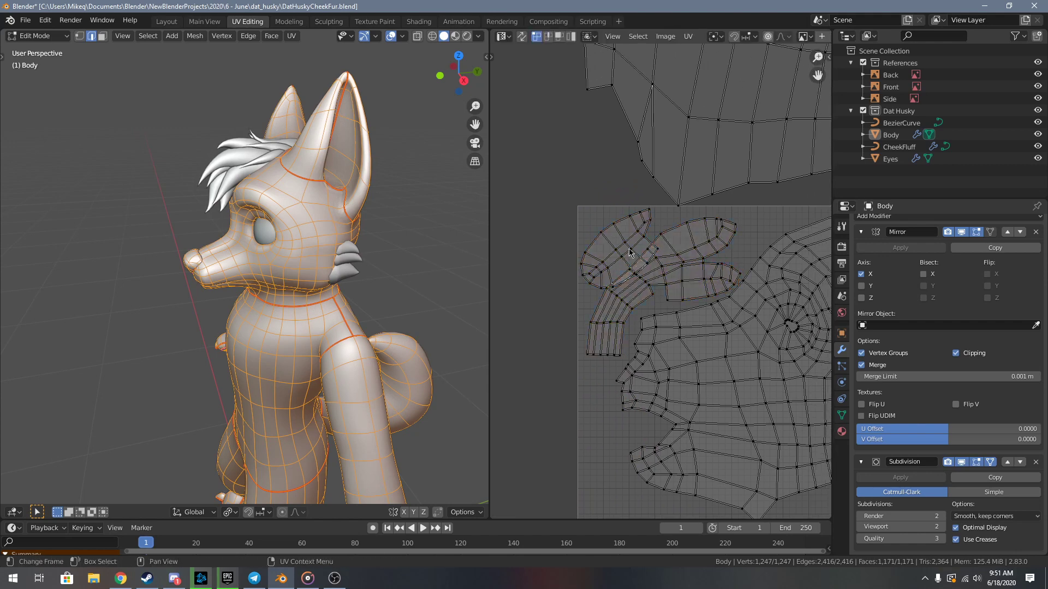
- Move the leaf-shaped island down in front of the mouth and rotate it upright against the UV square's left edge
middle_click_drag(648, 274, 650, 211)
key("g")
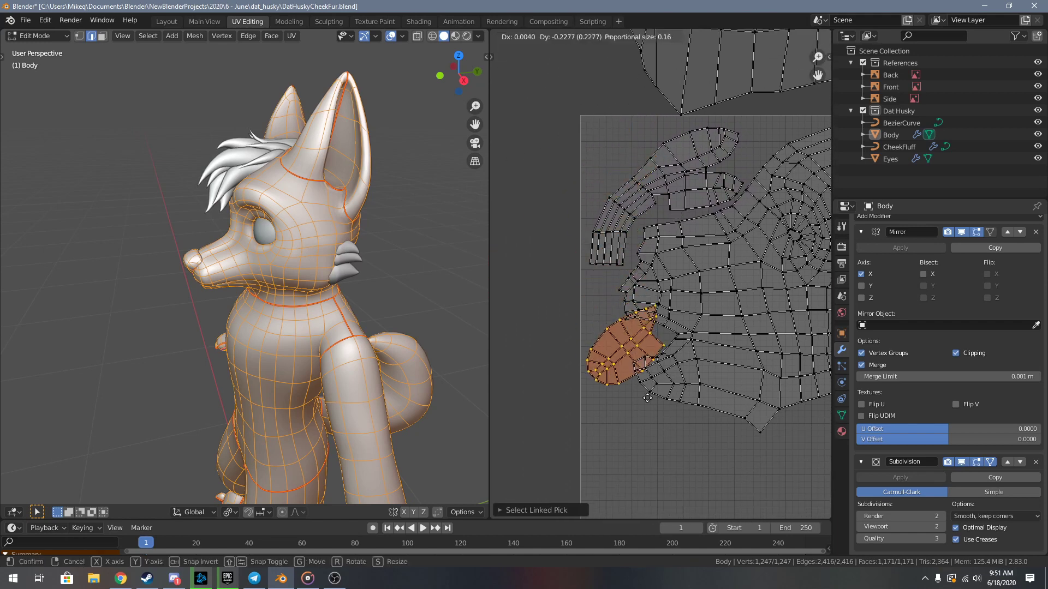
key("r")
left_click(689, 345)
key("g")
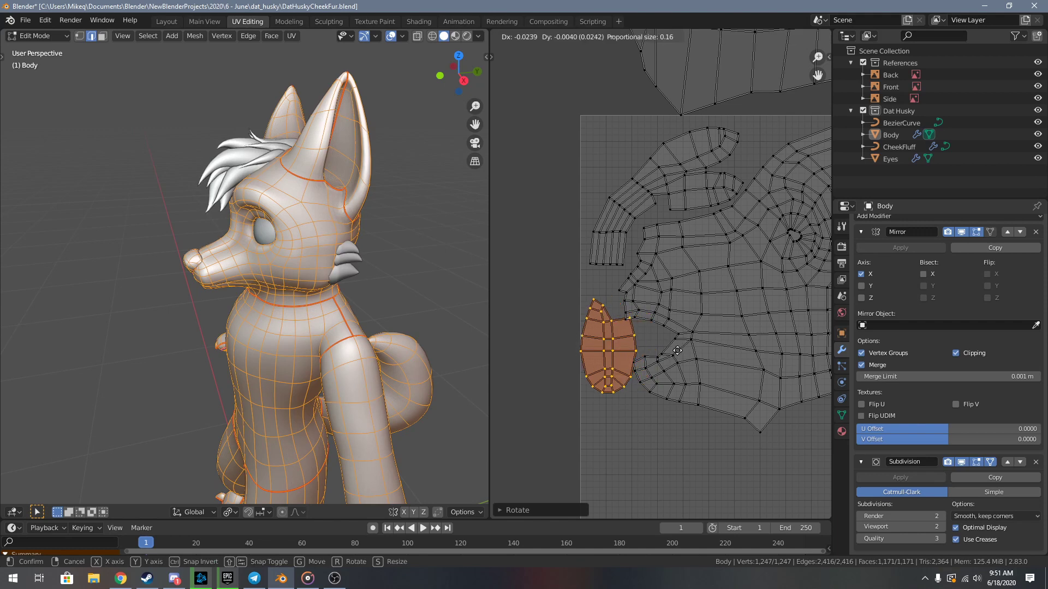
left_click(688, 351)
middle_click_drag(730, 278, 697, 308)
scroll(693, 314, "down", 2)
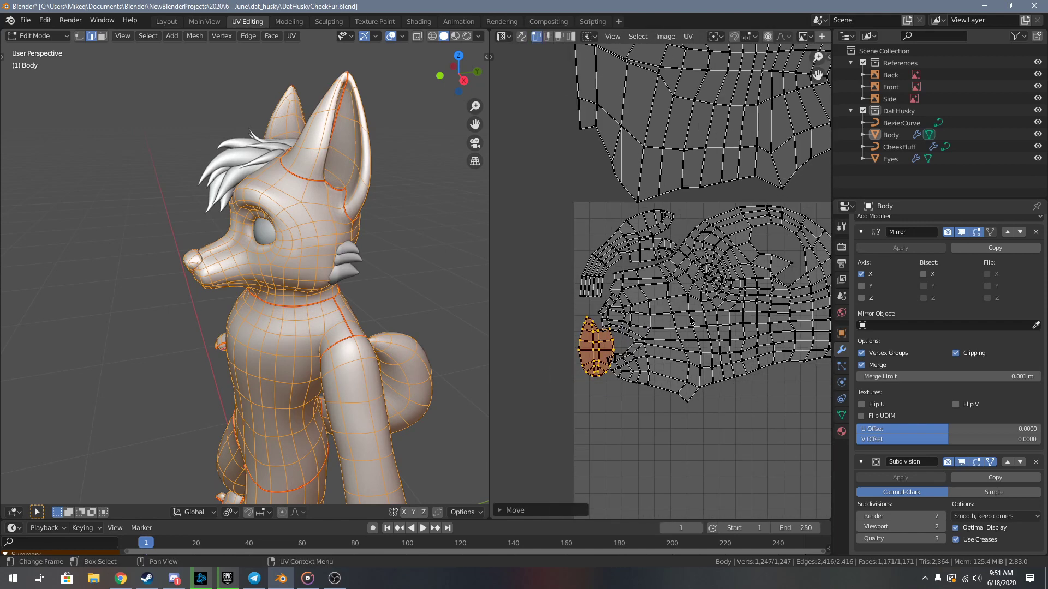
- Tilt the head island slightly and shift it away from the leaf-shaped island, then deselect the UVs
key("l")
key("r")
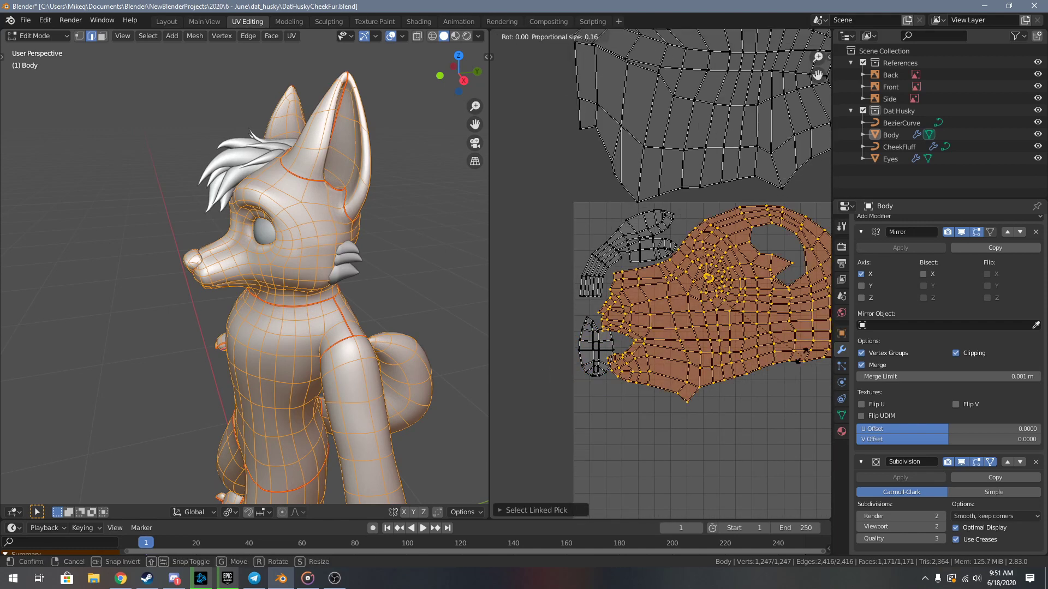
left_click(810, 352)
key("g")
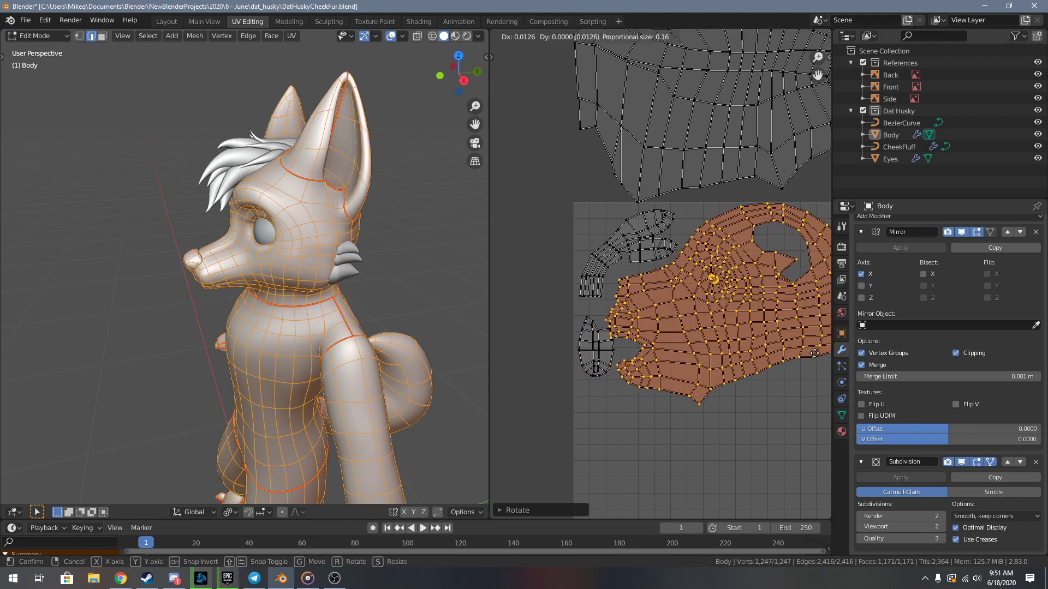
left_click(813, 354)
scroll(606, 397, "up", 4)
key("alt+a")
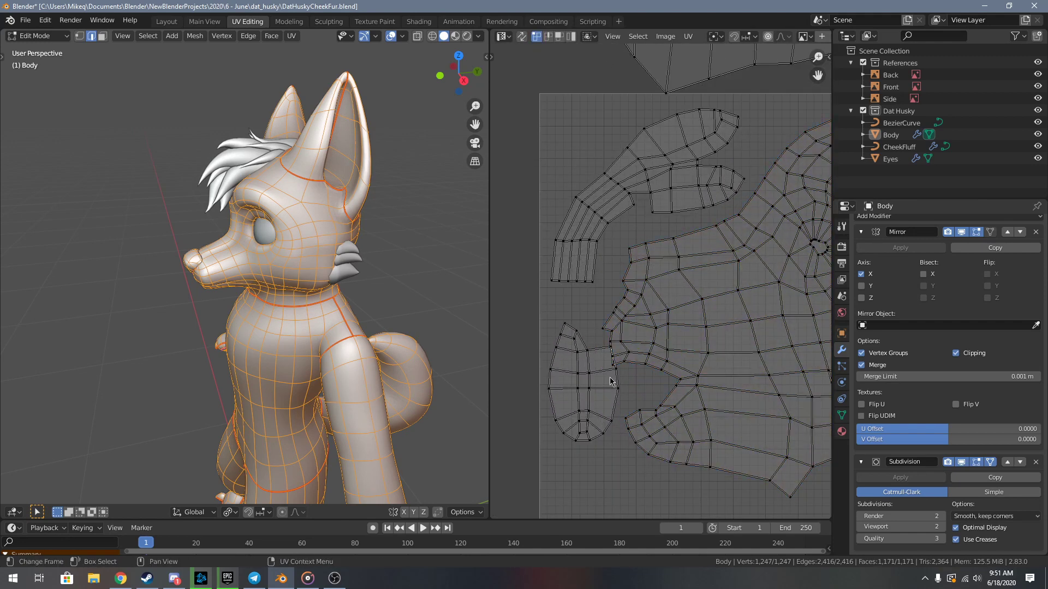
- Nudge and slightly tilt the leaf-shaped island to clear the mouth and the UV square's edge, then deselect it
key("l")
key("g")
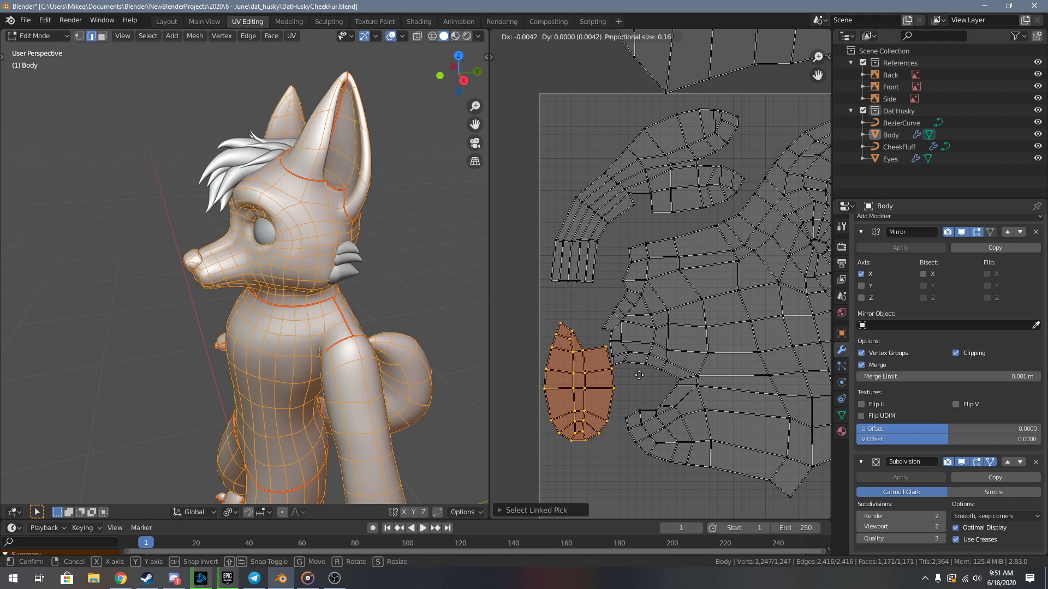
left_click(639, 375)
key("g")
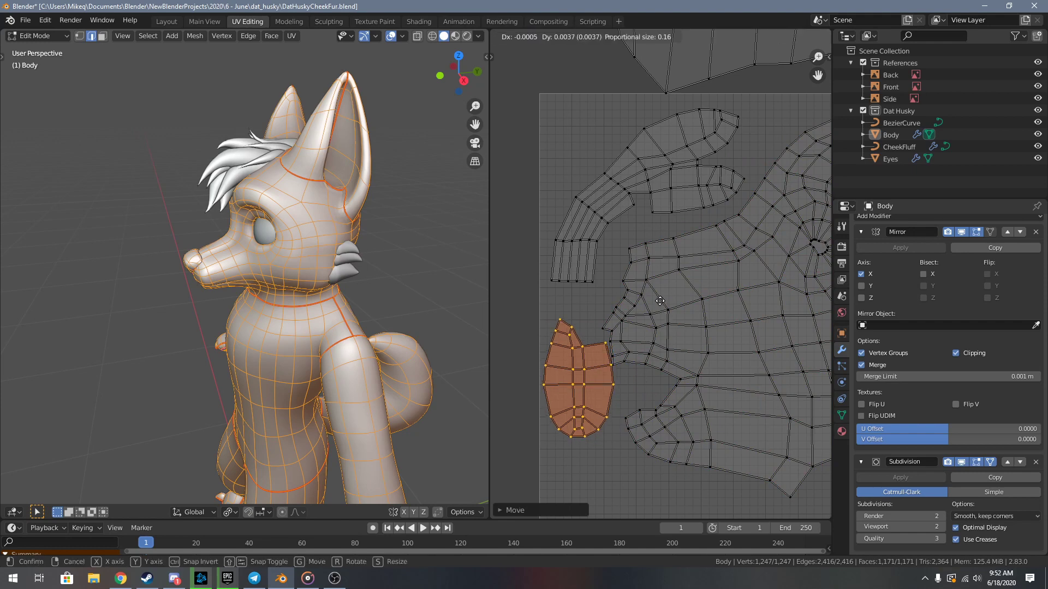
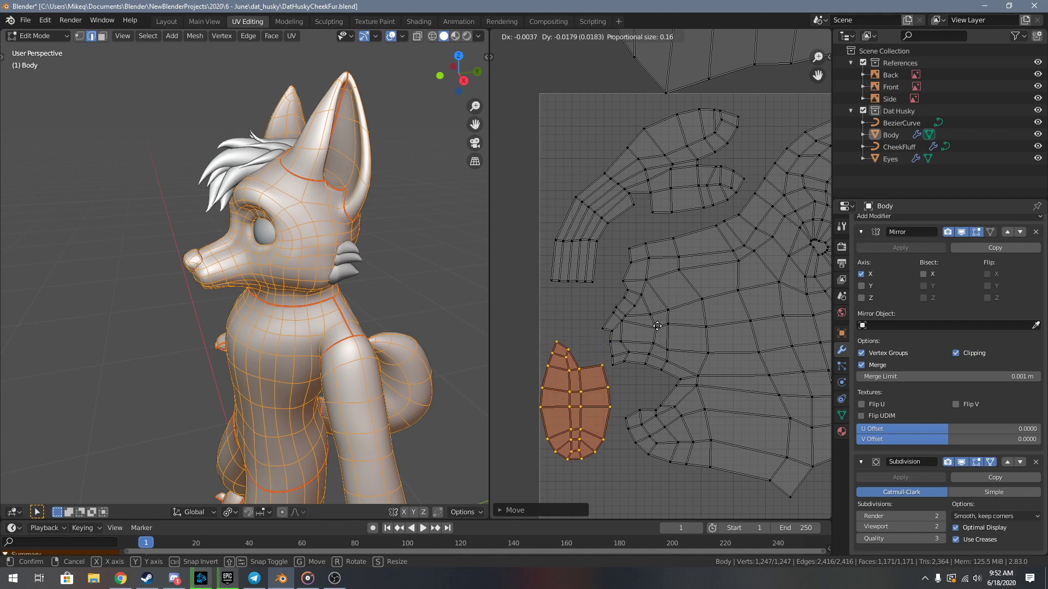
key("r")
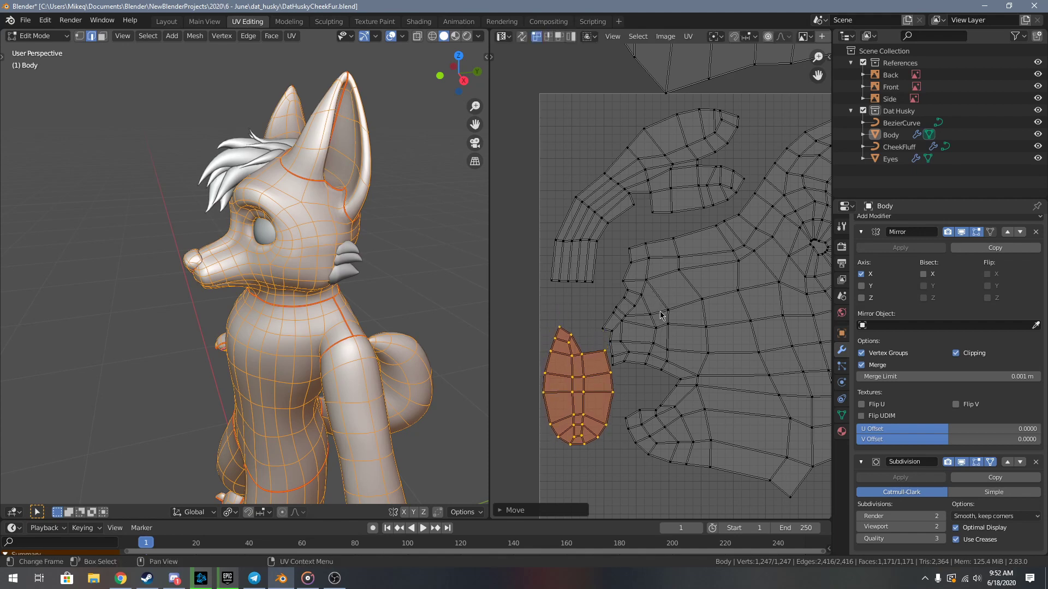
left_click(674, 318)
key("g")
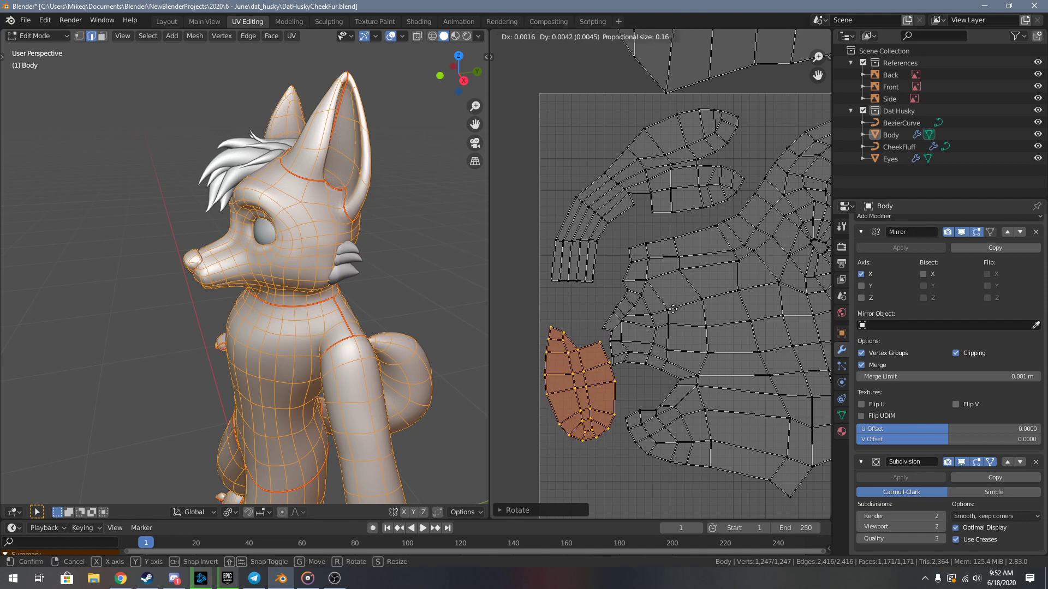
left_click(673, 315)
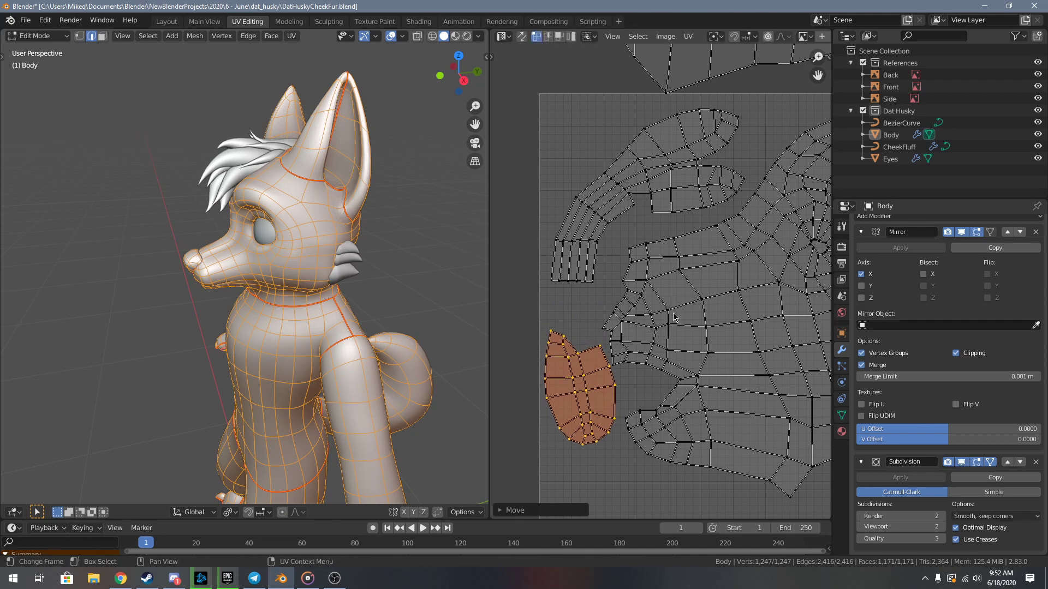
key("alt+a")
- Pick the small fan-shaped island below the UV square and move it over the ear opening in the head island
scroll(675, 316, "down", 5)
middle_click_drag(666, 392, 639, 181)
scroll(639, 181, "down", 4)
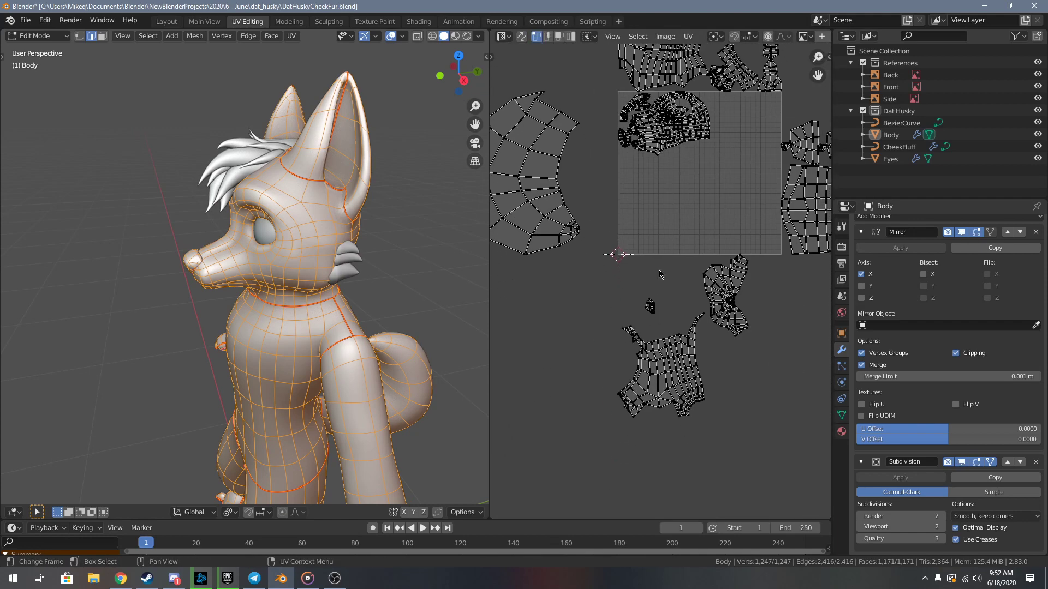
scroll(661, 273, "up", 4)
key("l")
scroll(647, 349, "down", 3)
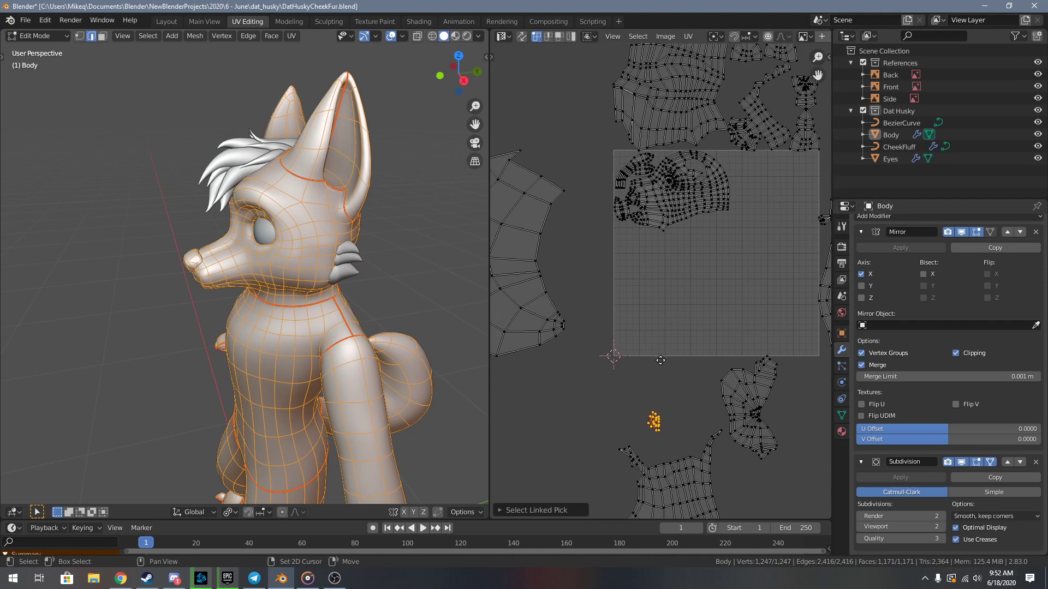
key("g")
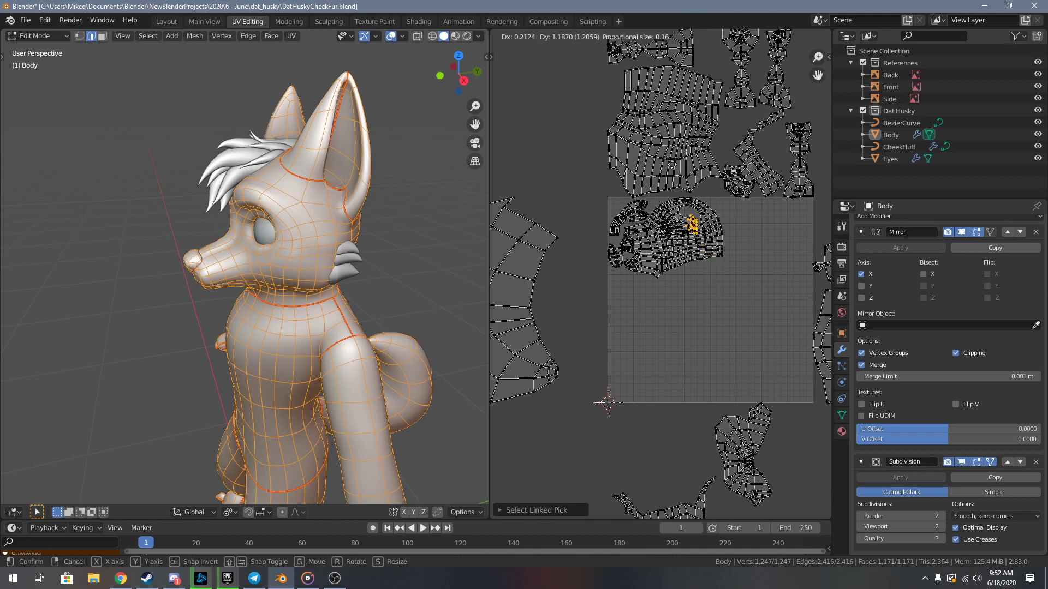
left_click(672, 164)
scroll(722, 242, "up", 6)
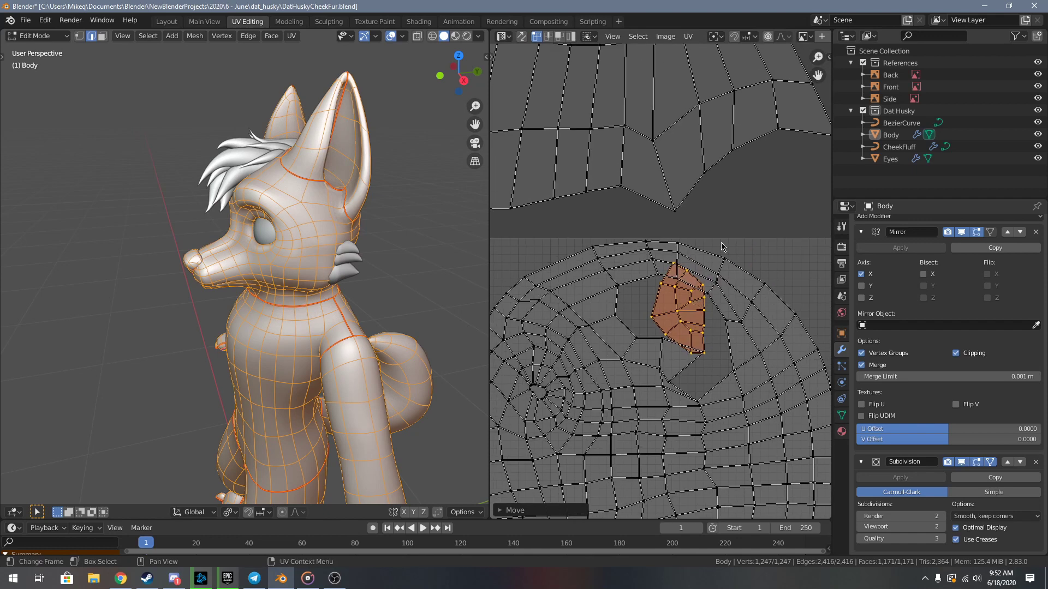
- Rotate and scale the small fan-shaped island to fit inside the head island's ear opening, then deselect it
key("r")
left_click(704, 382)
key("s")
left_click(703, 357)
key("g")
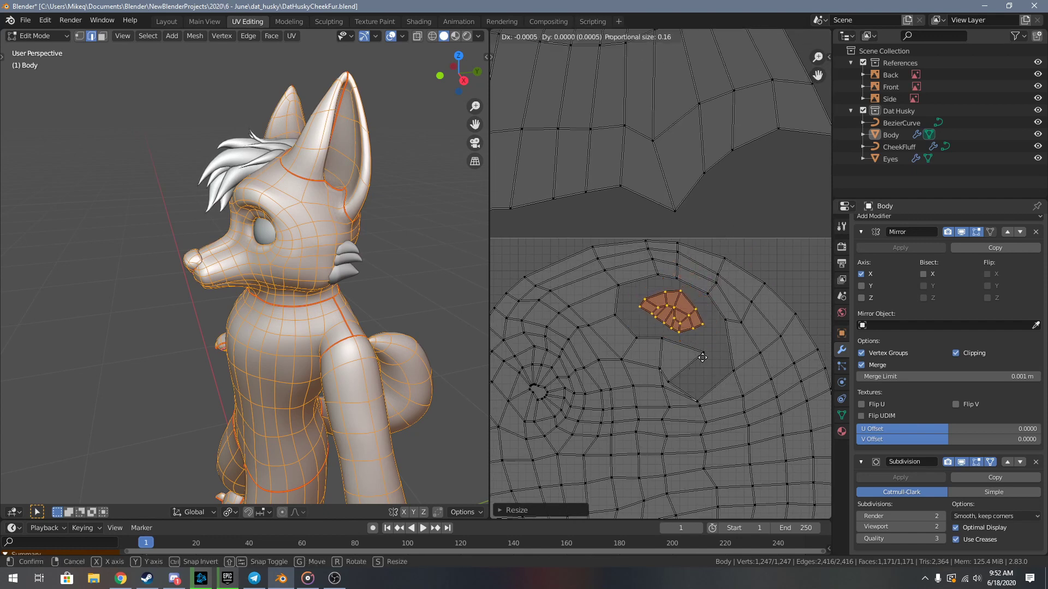
key("s")
left_click(729, 366)
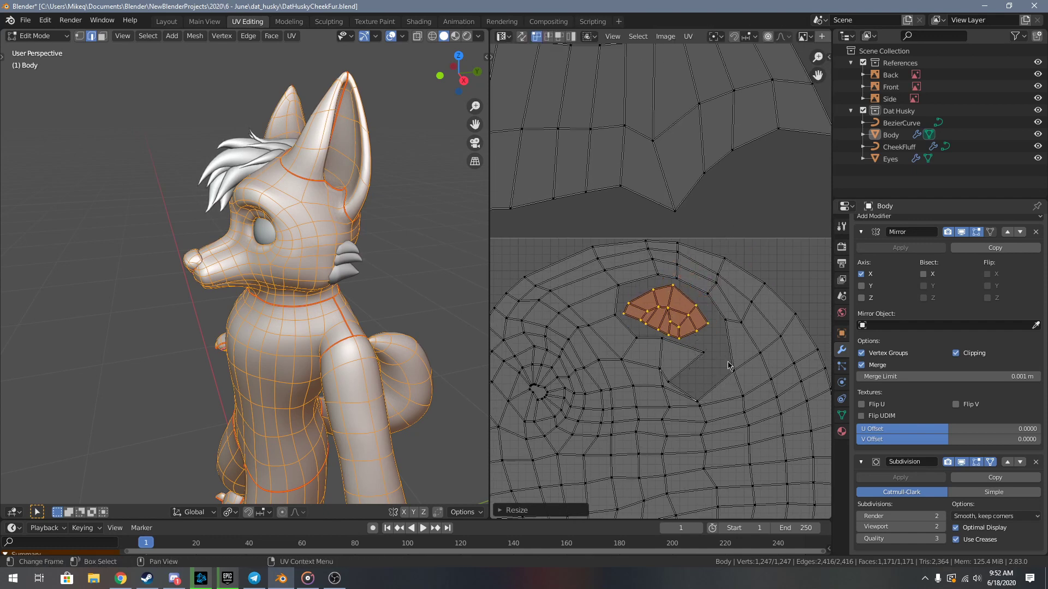
left_click(729, 366)
- Move the large four-pronged island from below the UV square to beneath the head island and turn it upside down
scroll(729, 365, "down", 8)
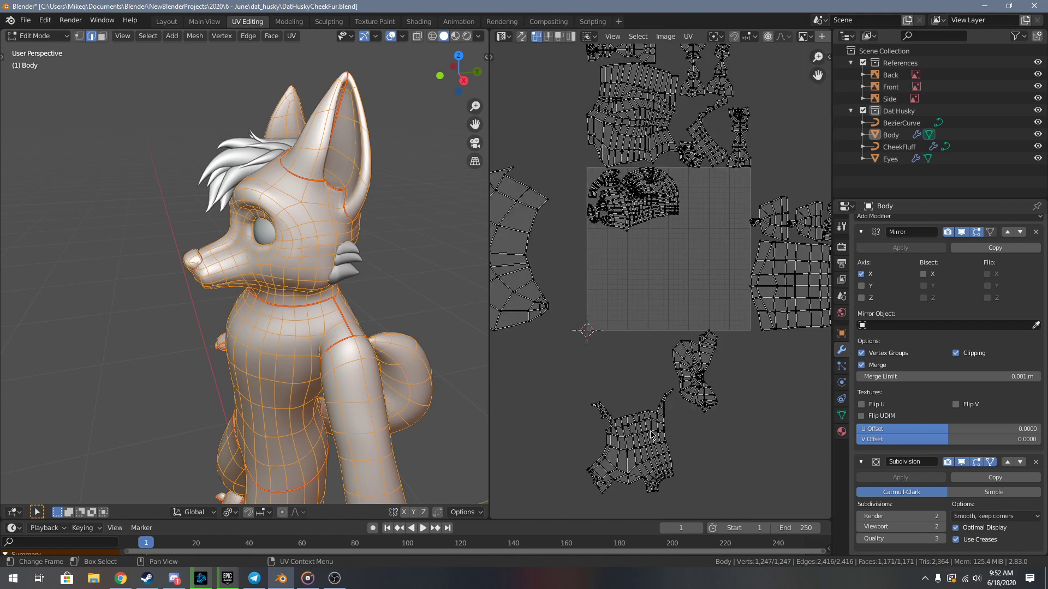
key("l")
key("g")
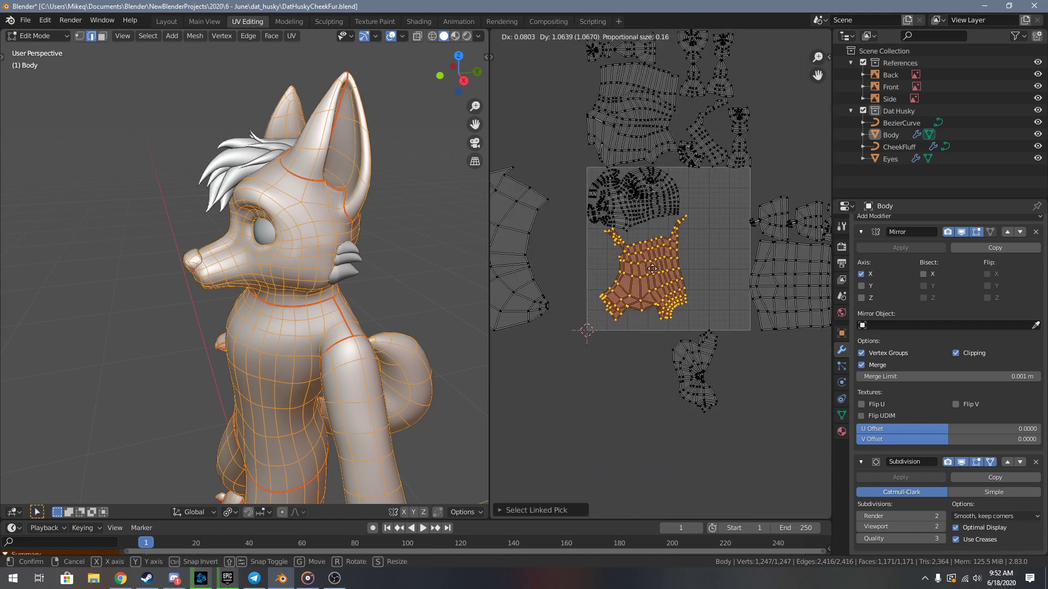
left_click(645, 278)
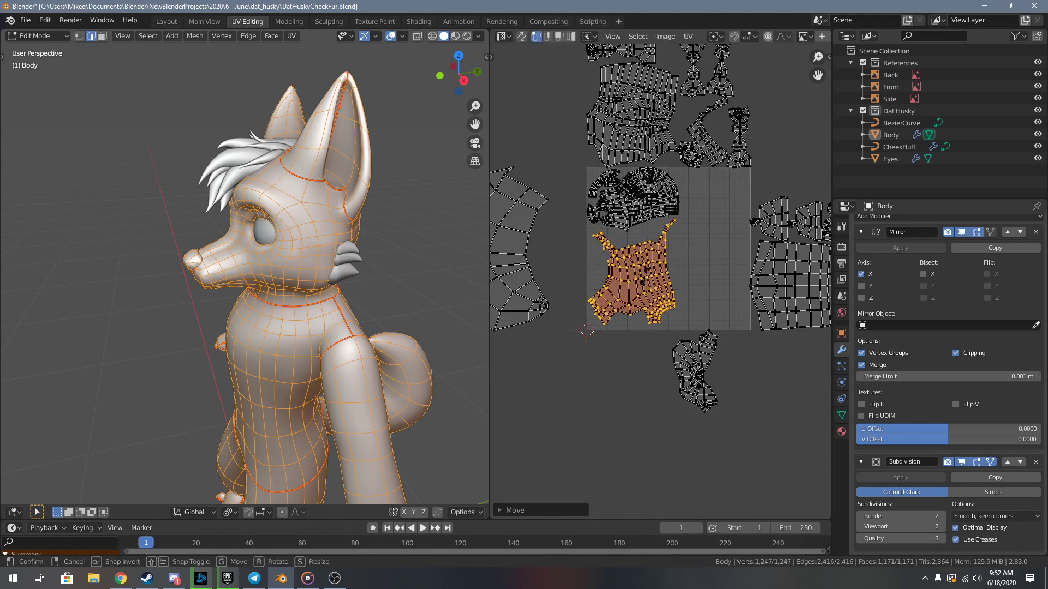
left_click(646, 281)
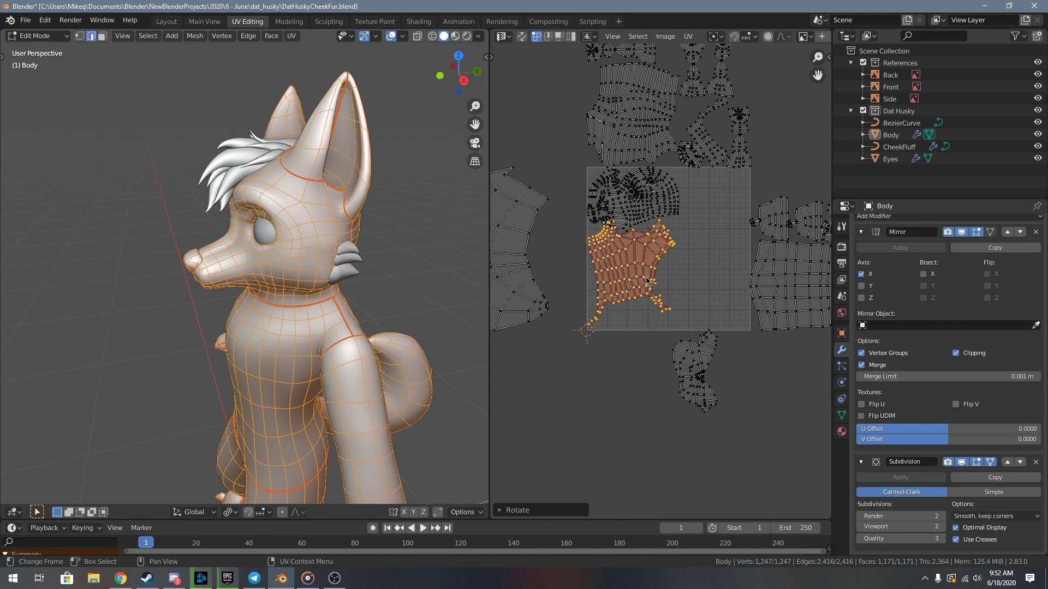
- Run Pack Islands on the four-pronged island, scale it by 0.5, rotate it 180 degrees, and place it beneath the head island
right_click(713, 303)
key("F3")
key("Return")
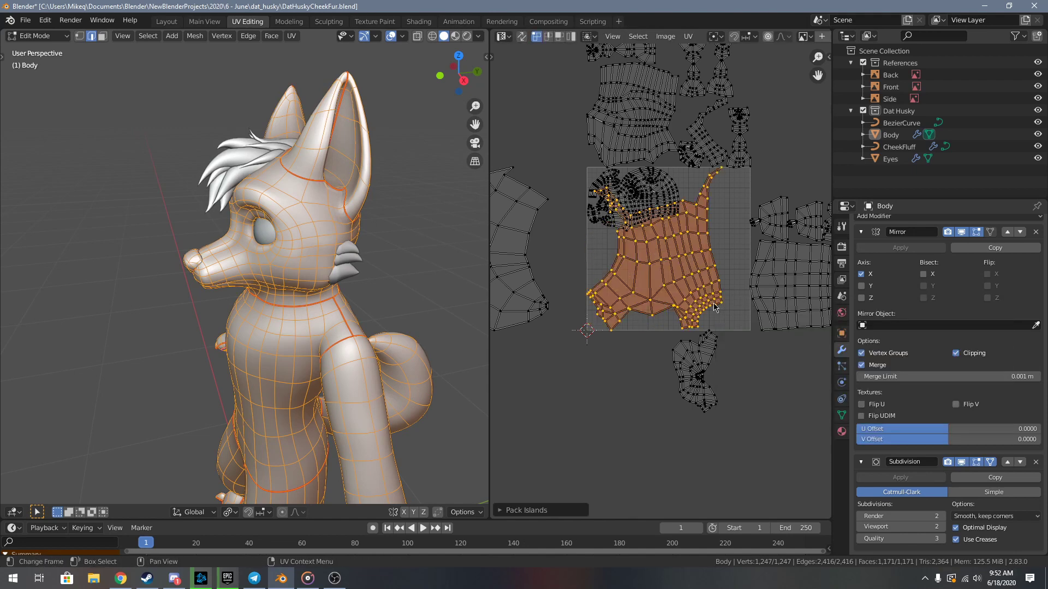
type("s.5")
key("Return")
type("r180")
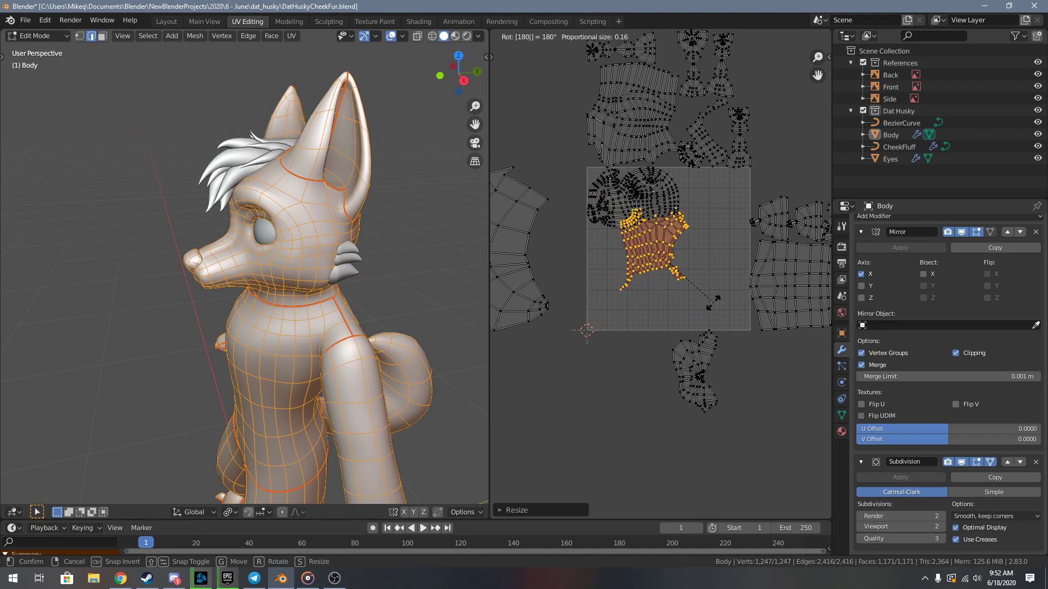
key("Return")
key("g")
left_click(691, 321)
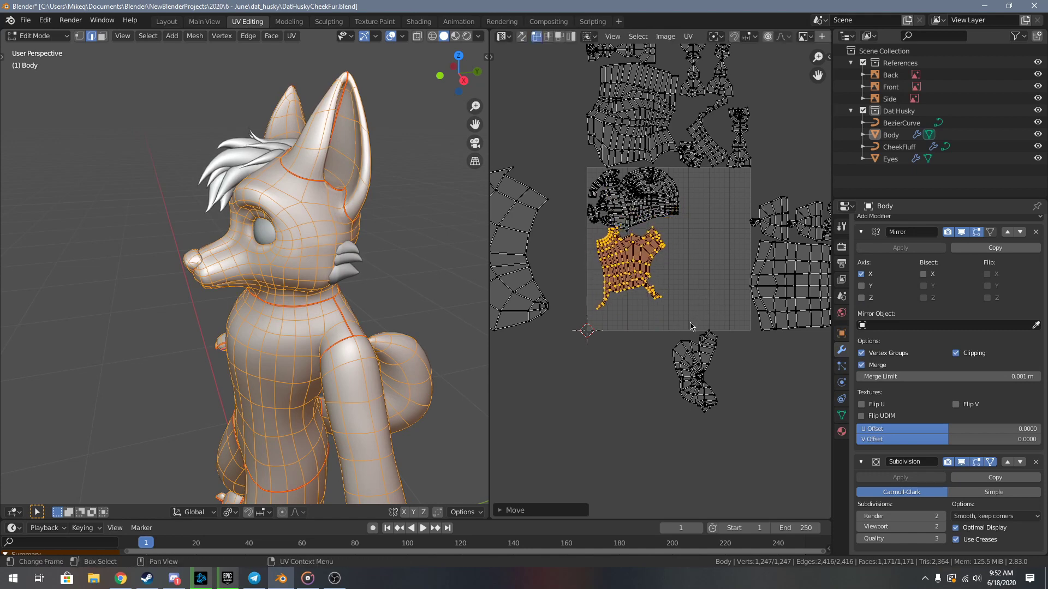
- Tilt the four-pronged island slightly and nudge it up close beneath the head island, then deselect it
key("KP_Decimal")
middle_click_drag(746, 351, 768, 412)
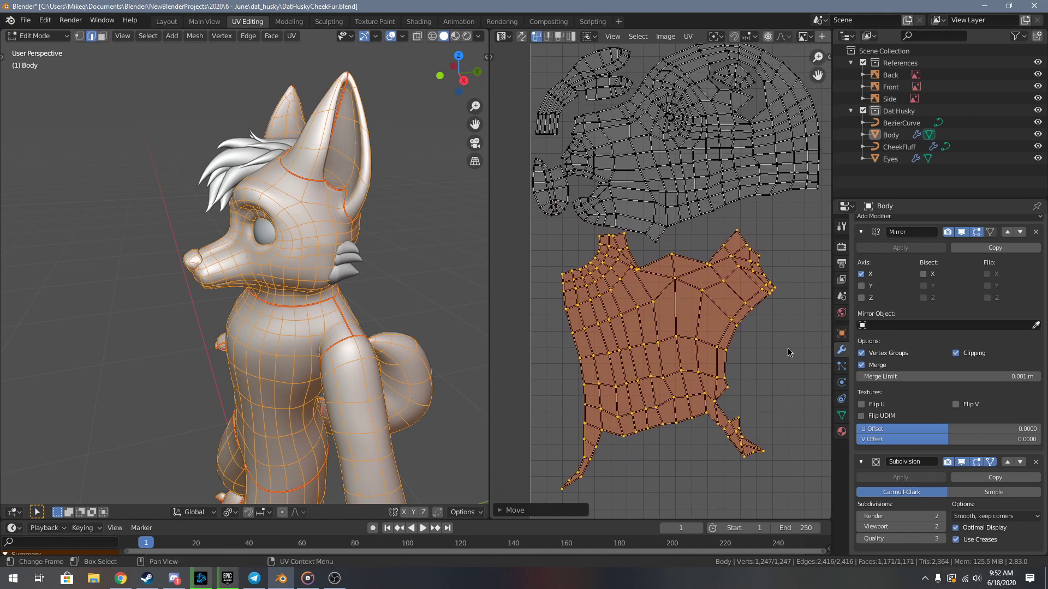
key("r")
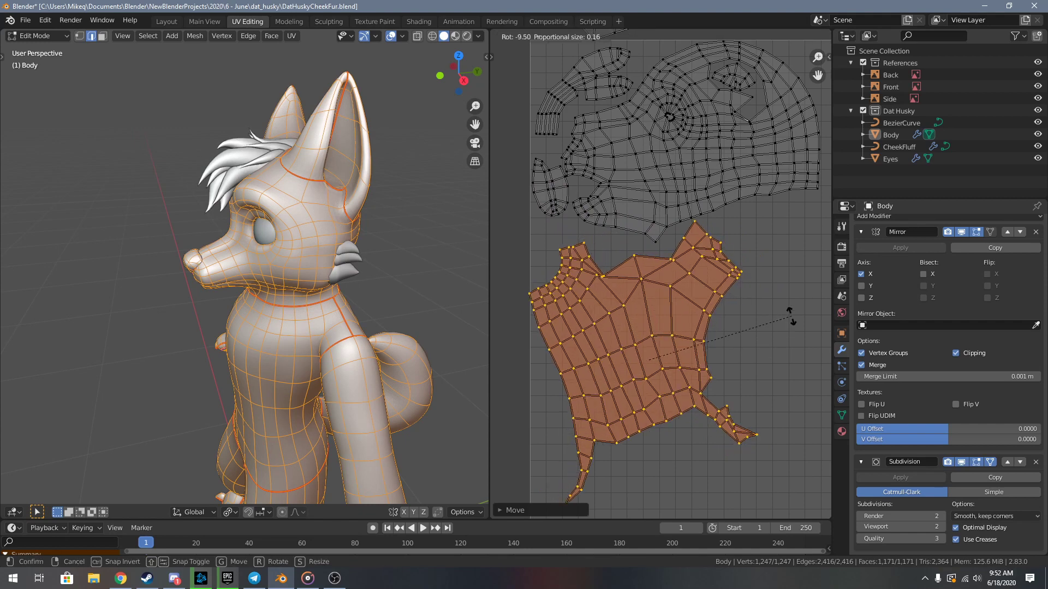
left_click(802, 320)
key("g")
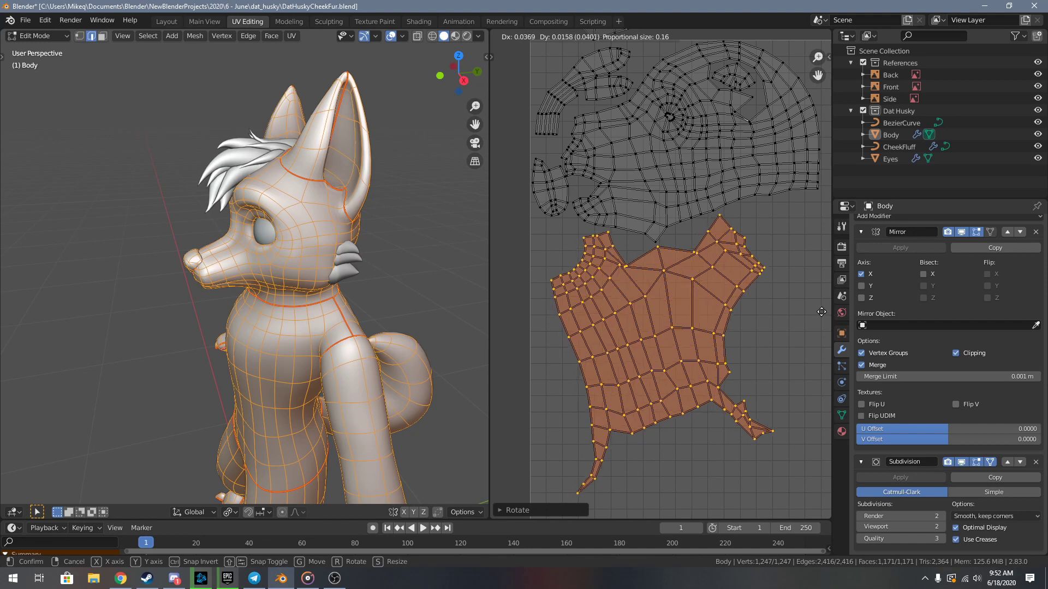
left_click(821, 312)
scroll(728, 368, "down", 4)
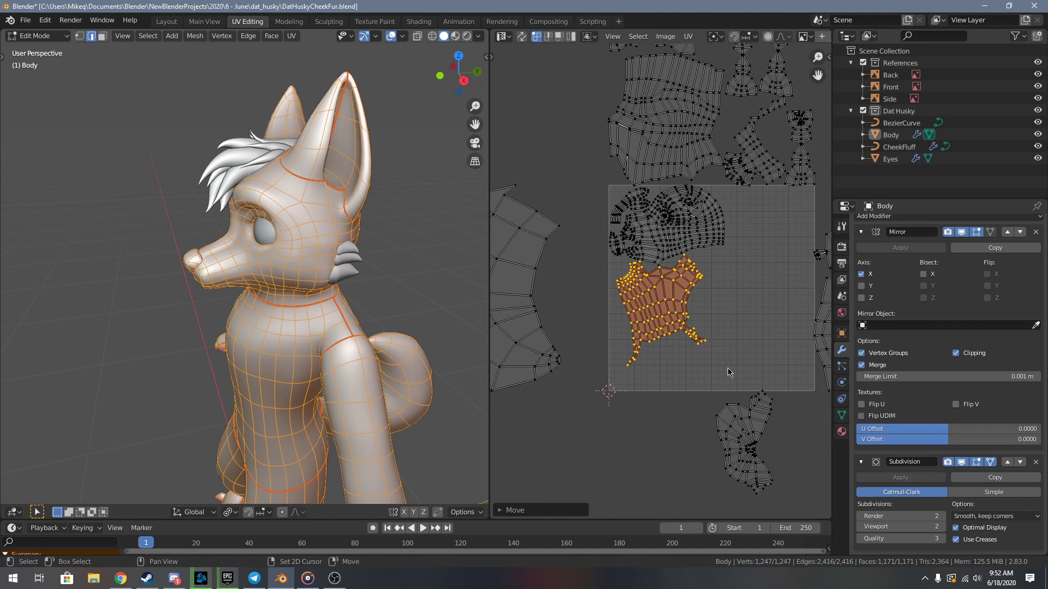
key("alt+a")
- Pack the curved island below the UV square, scale it by 0.5, move it beside the head island and rotate it 180 degrees
key("l")
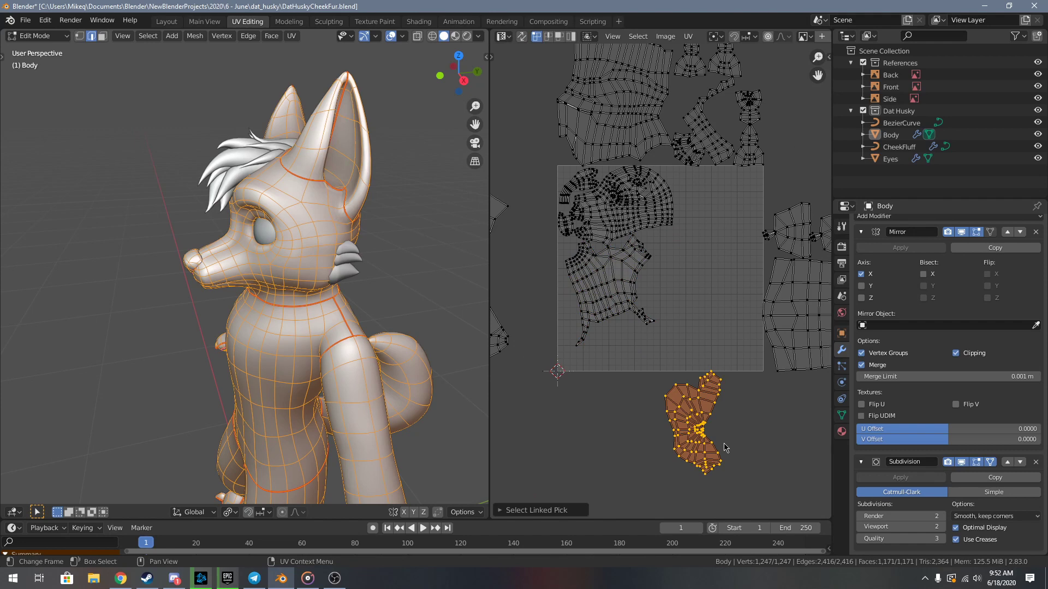
key("F3")
key("Return")
type("s.5")
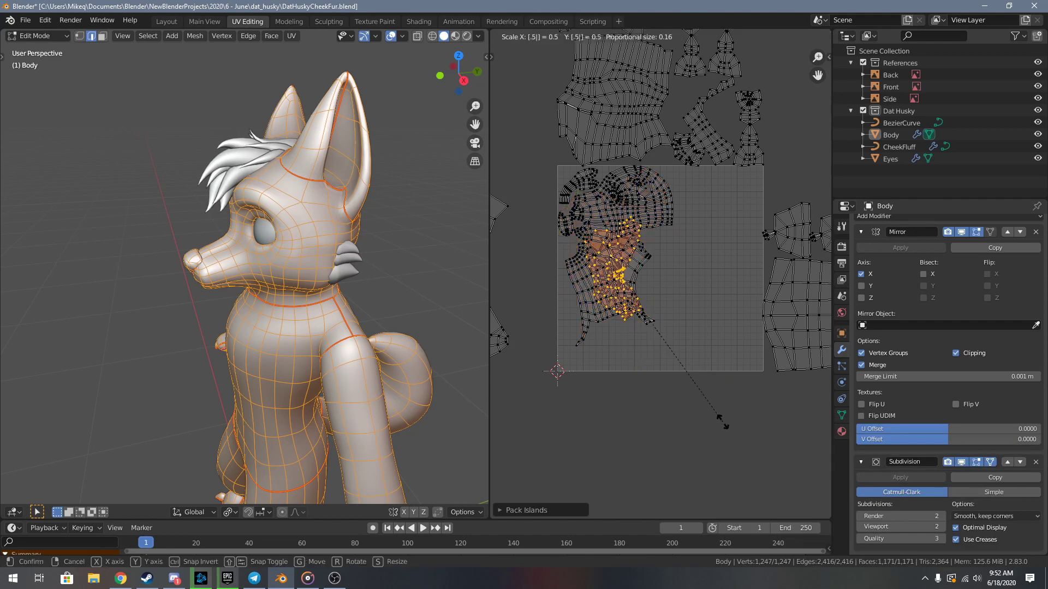
key("Return")
key("g")
left_click(768, 314)
type("r180")
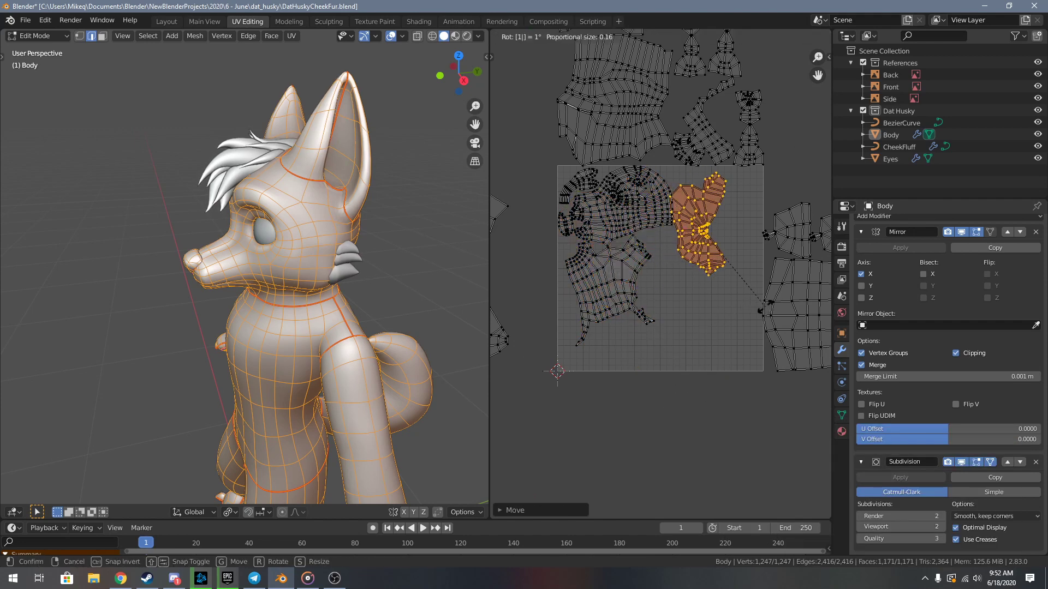
key("Return")
- Scale the curved island by 0.5 again and move it up between the head island and the UV square's upper edge
middle_click_drag(784, 294, 765, 397)
scroll(753, 409, "up", 2)
type("s")
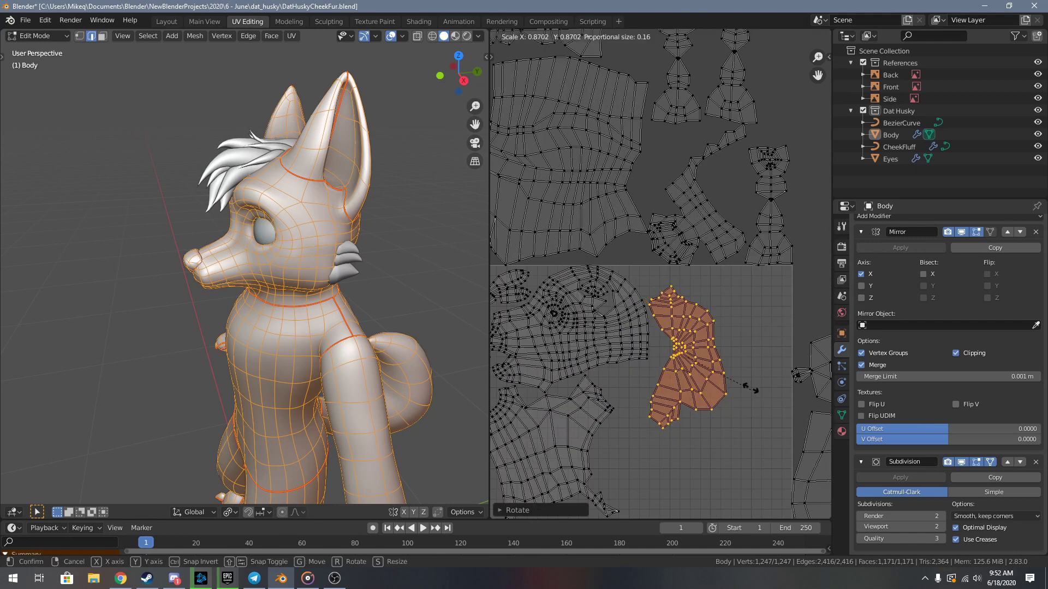
type(".5")
key("Return")
key("g")
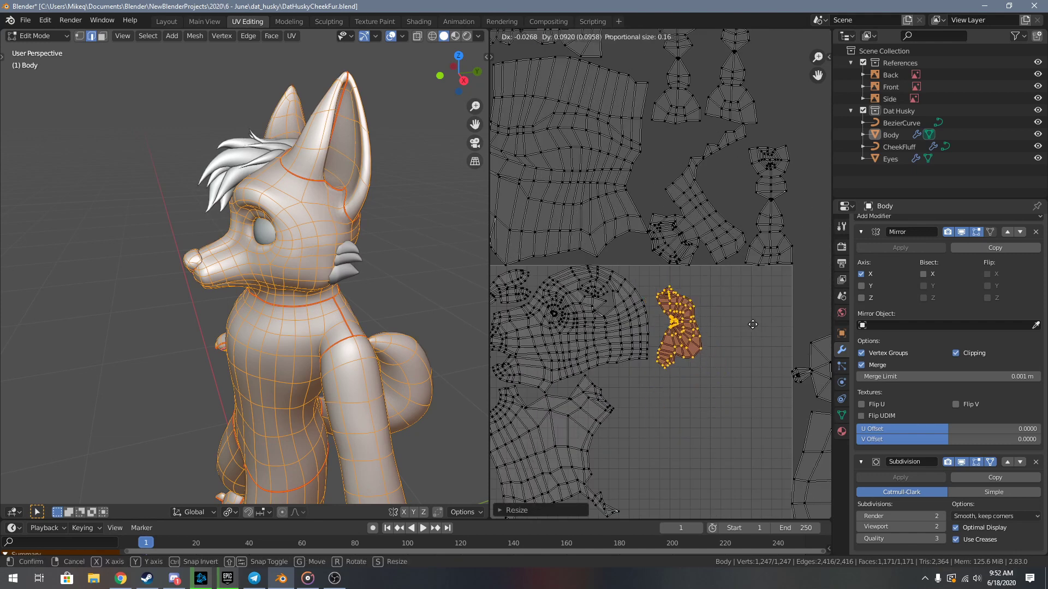
left_click(751, 325)
- Tilt, slightly enlarge and nudge the curved island so it fits closely along the back of the head island inside the UV square
middle_click_drag(701, 323, 734, 388)
scroll(734, 388, "up", 3)
scroll(734, 388, "up", 1)
key("s")
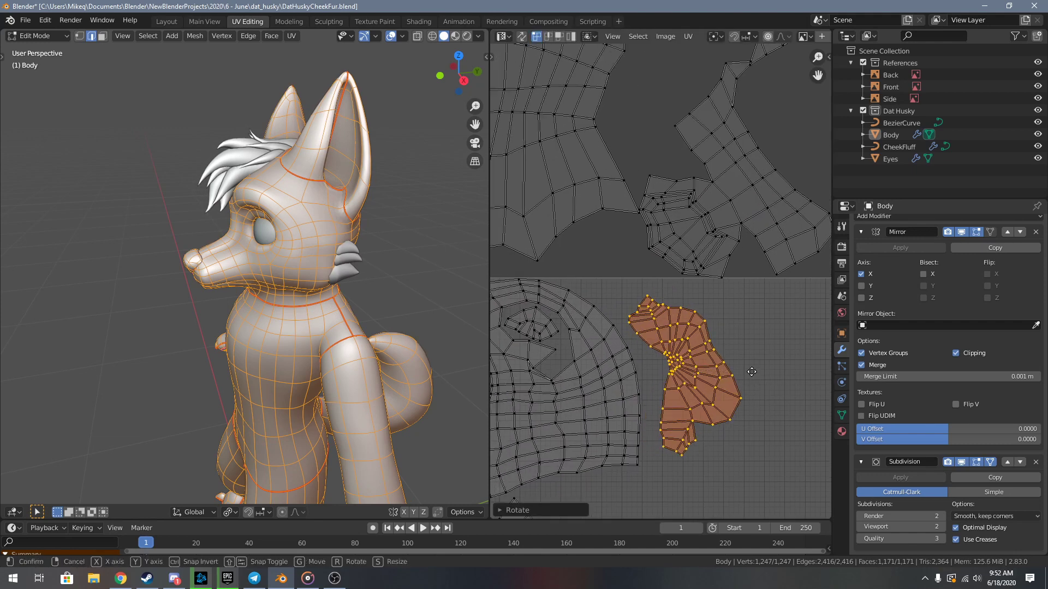
left_click(764, 383)
key("g")
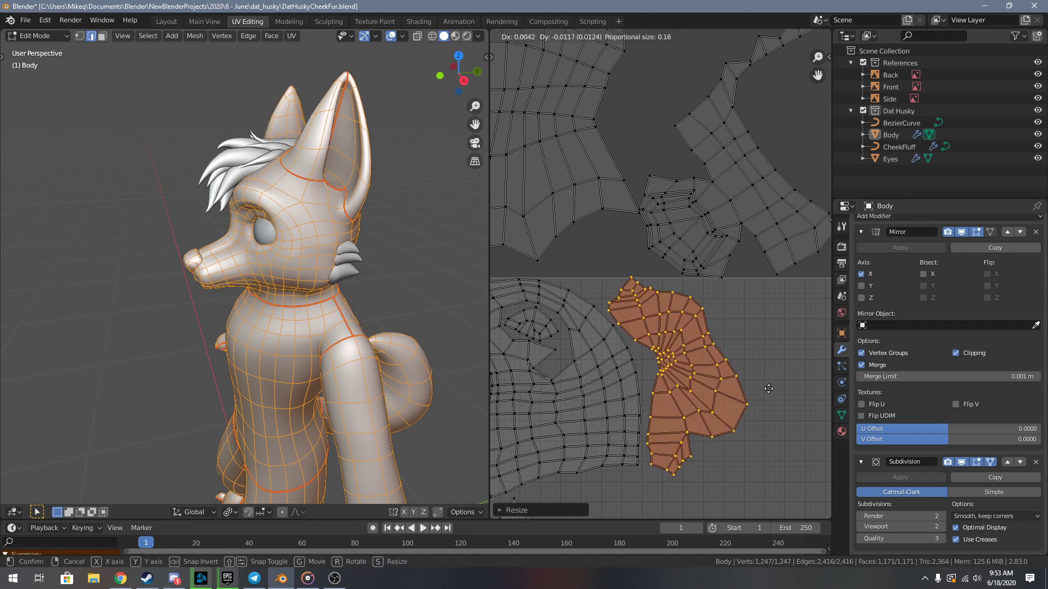
left_click(768, 388)
key("s")
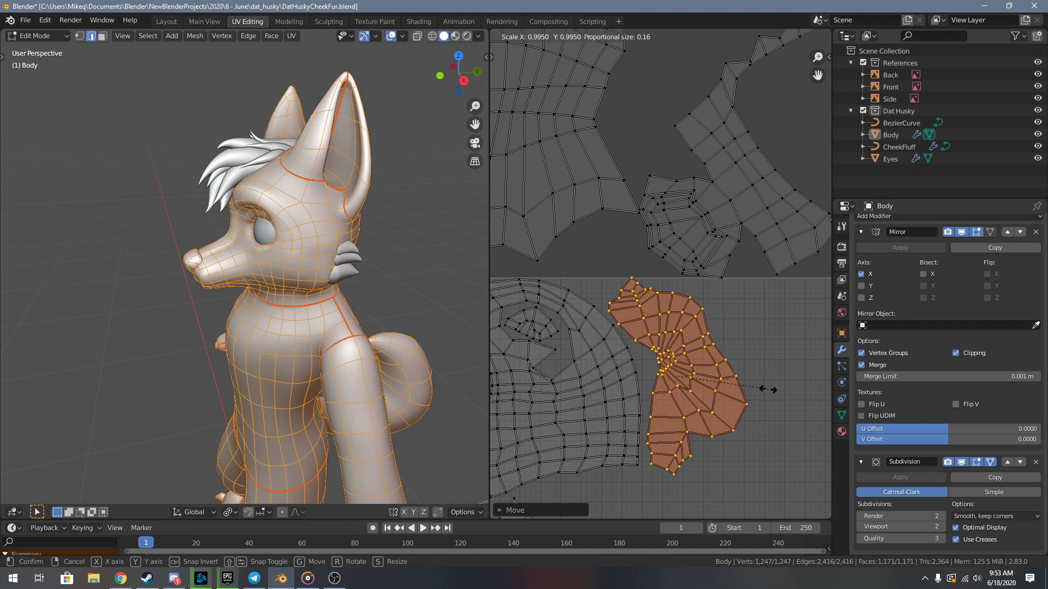
right_click(766, 389)
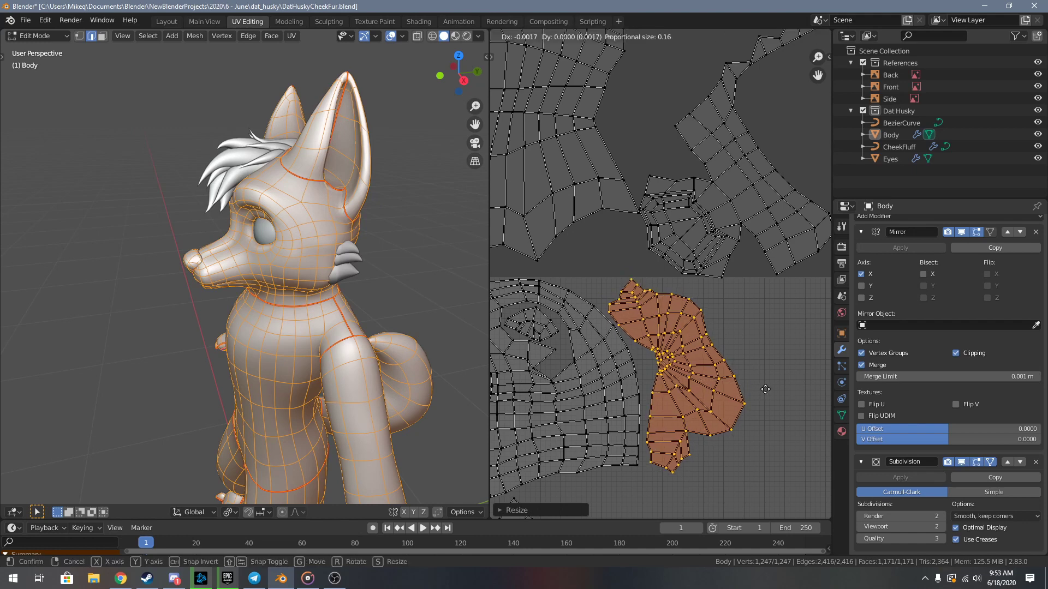
scroll(761, 386, "up", 1)
scroll(761, 387, "up", 1)
middle_click_drag(761, 387, 769, 441)
scroll(773, 448, "up", 2)
scroll(743, 411, "down", 7)
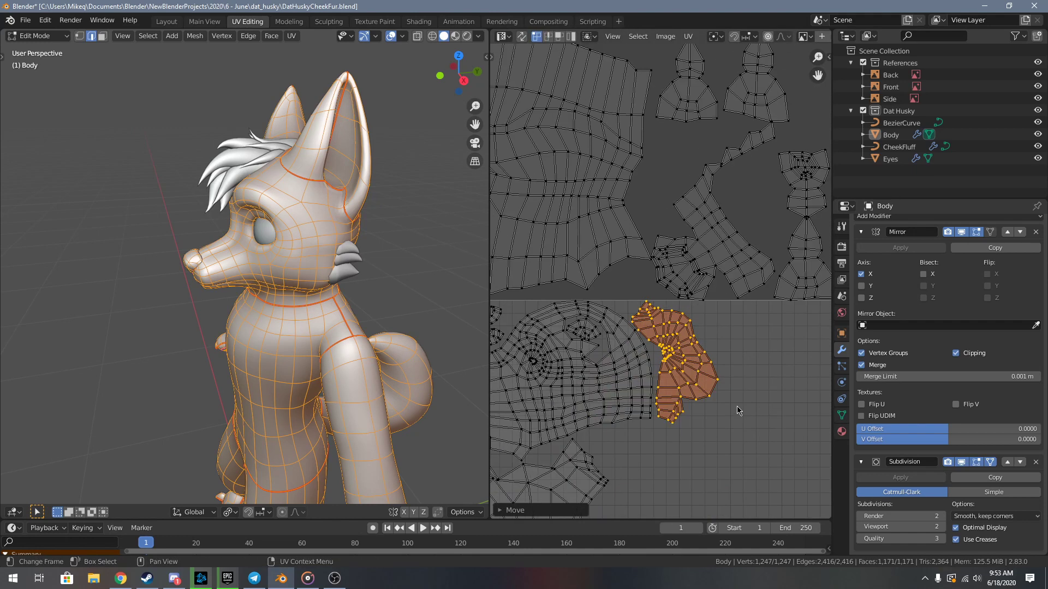
- Move the four-pronged island against the UV square's side edge, tilt it slightly, adjust it along X, and deselect it
middle_click_drag(709, 404, 694, 351)
scroll(695, 343, "down", 3)
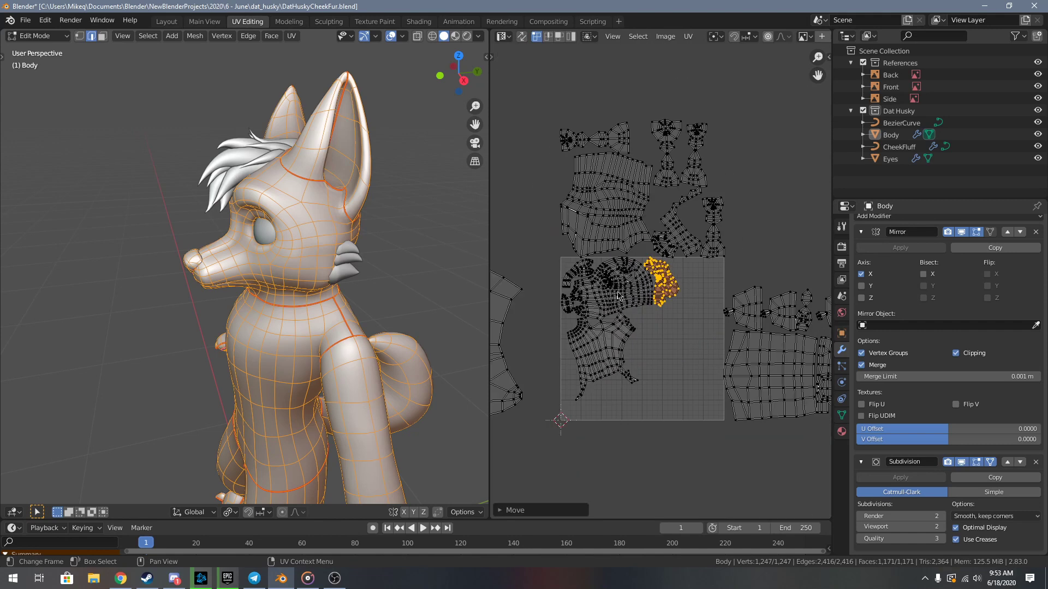
scroll(598, 352, "up", 5)
middle_click_drag(634, 360, 684, 299)
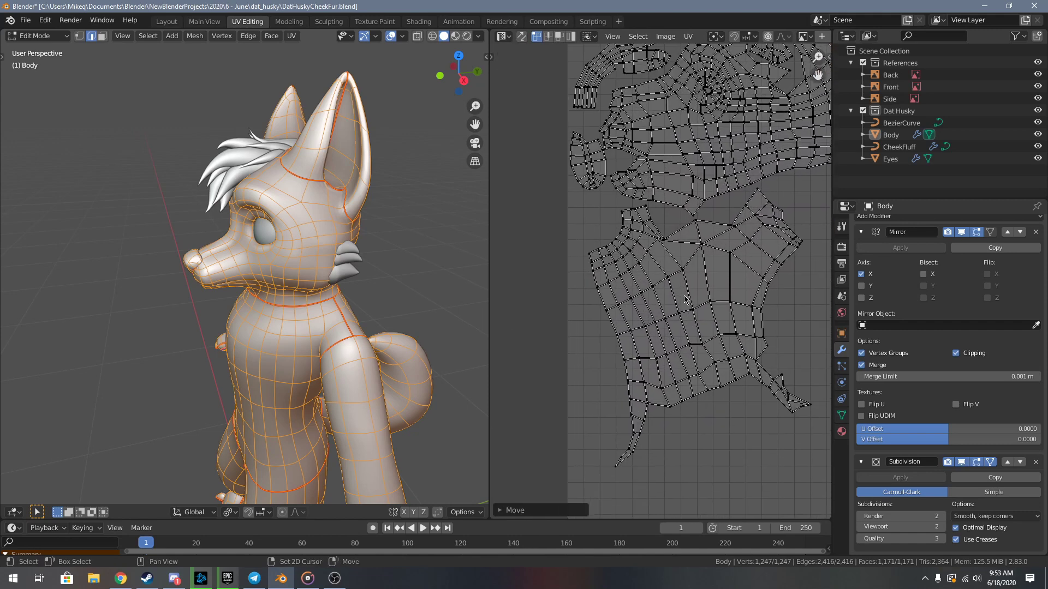
key("l")
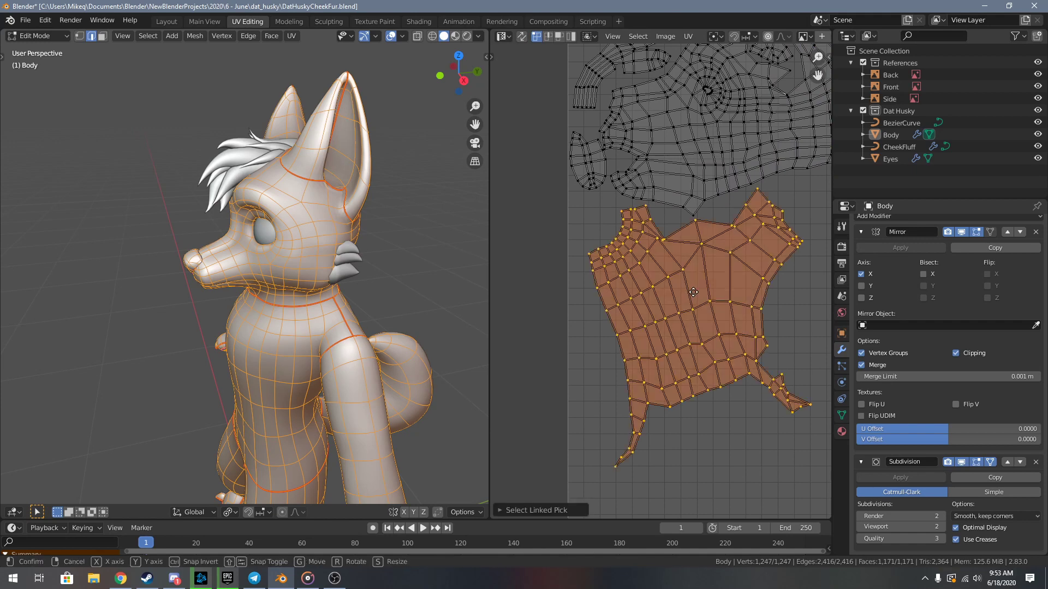
left_click(675, 291)
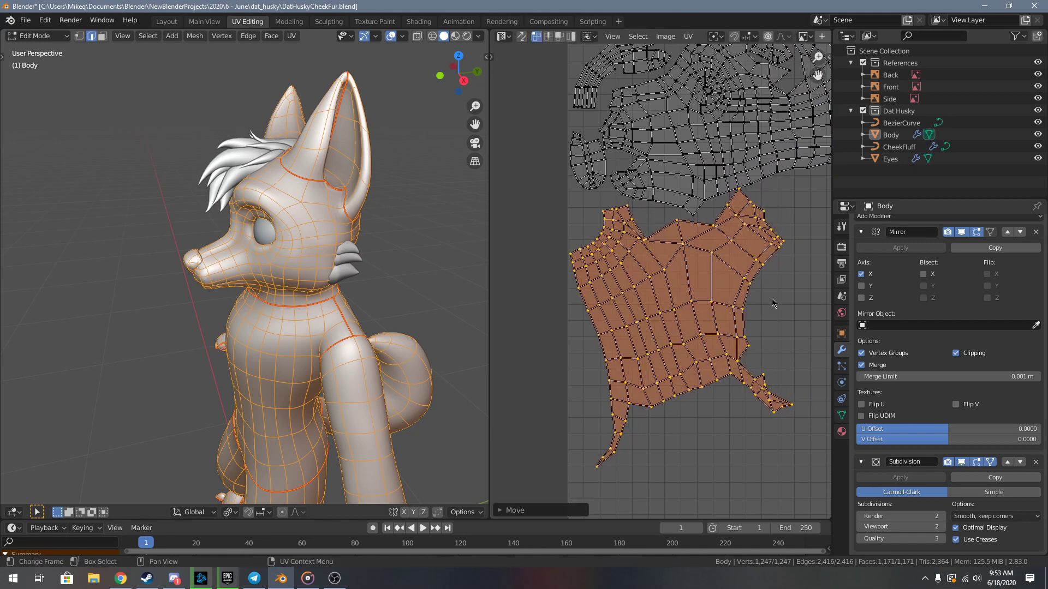
key("r")
left_click(818, 298)
key("g")
key("x")
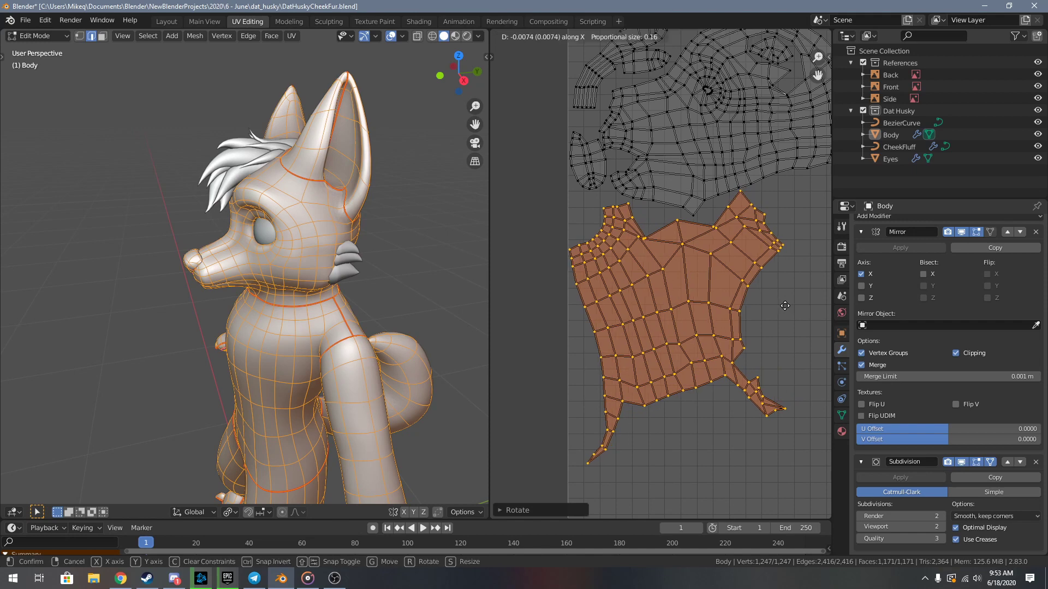
left_click(786, 307)
key("alt+a")
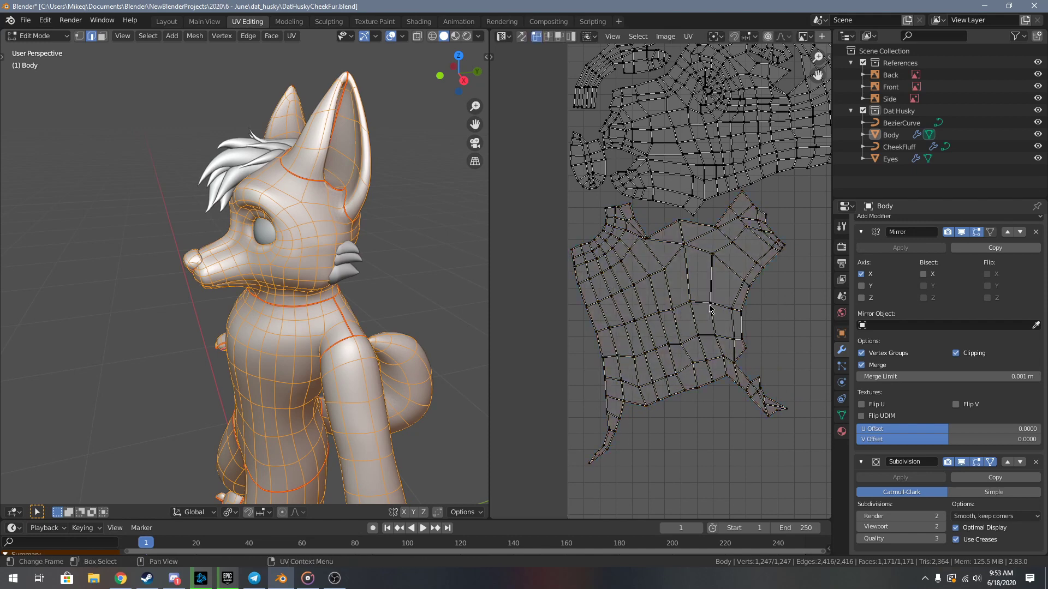
- Reselect the four-pronged island, fine-tune its position just below the head island, and deselect it
key("l")
key("g")
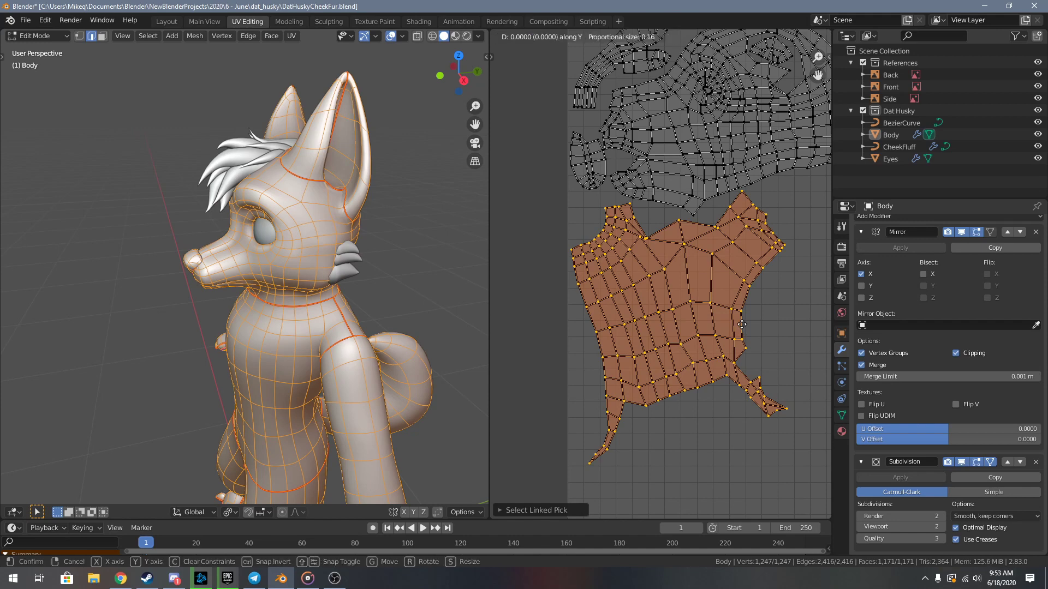
left_click(742, 323)
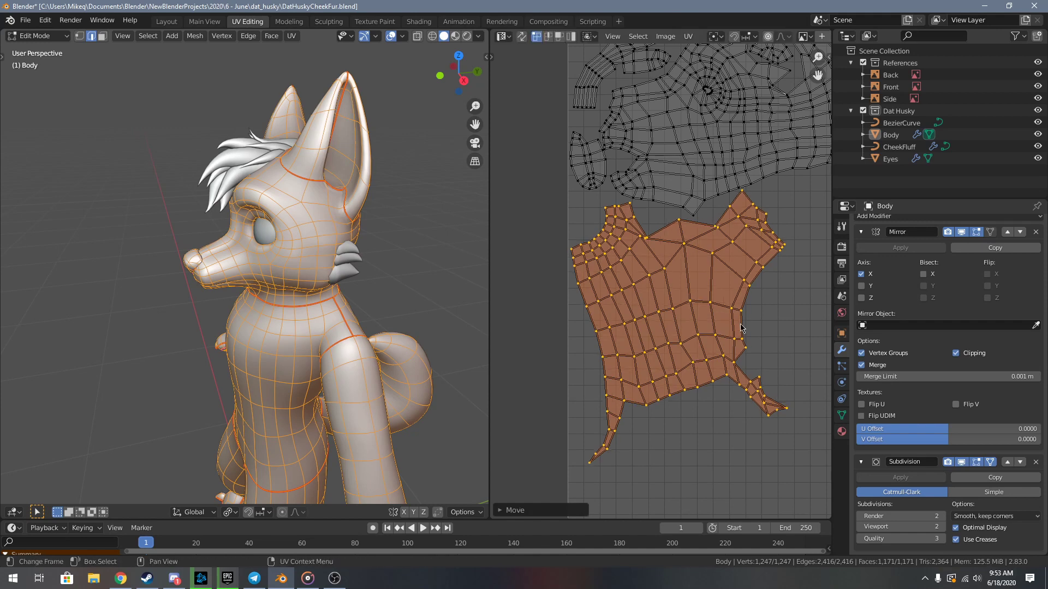
key("g")
left_click(740, 324)
scroll(623, 325, "down", 6)
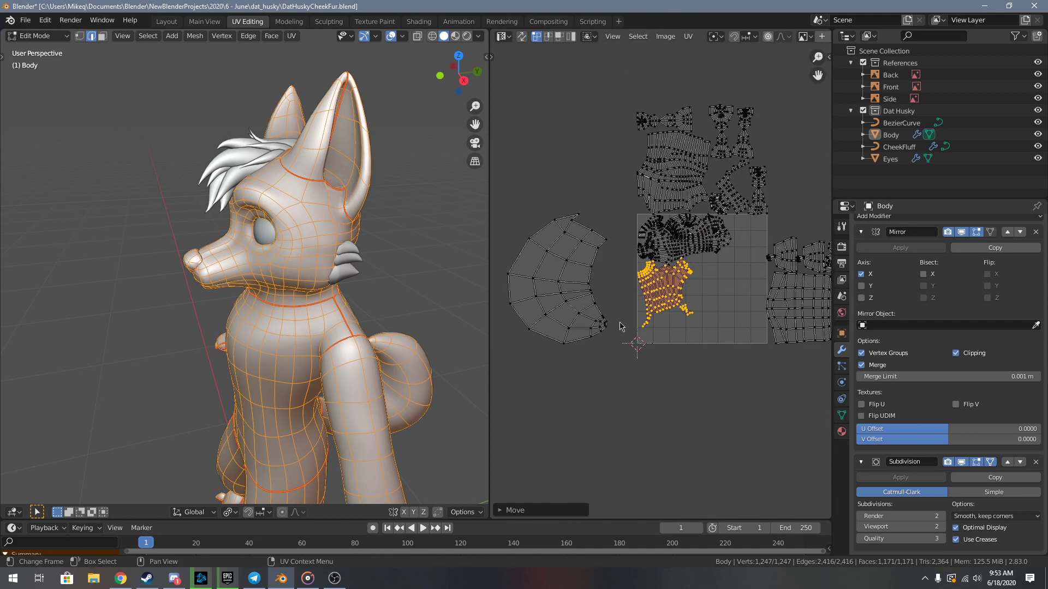
middle_click_drag(622, 325, 618, 386)
scroll(661, 322, "down", 2)
key("alt+a")
- Pick the large grid-shaped island beside the UV square, switch the mesh to face selection, and bring the whole husky into view
scroll(715, 317, "up", 1)
scroll(684, 329, "up", 3)
middle_click_drag(728, 382, 615, 255)
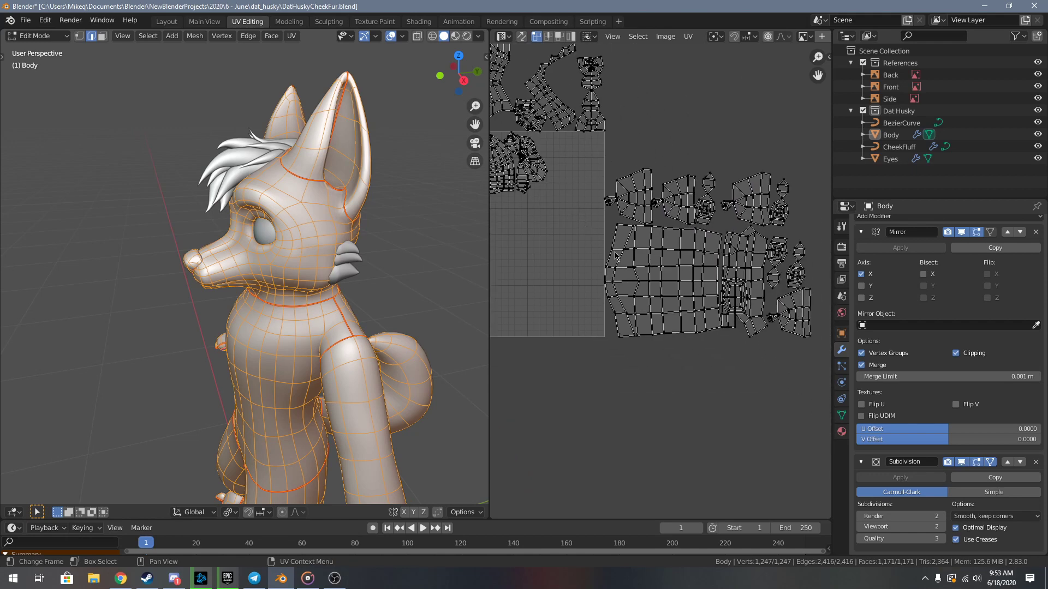
middle_click_drag(671, 305, 679, 323)
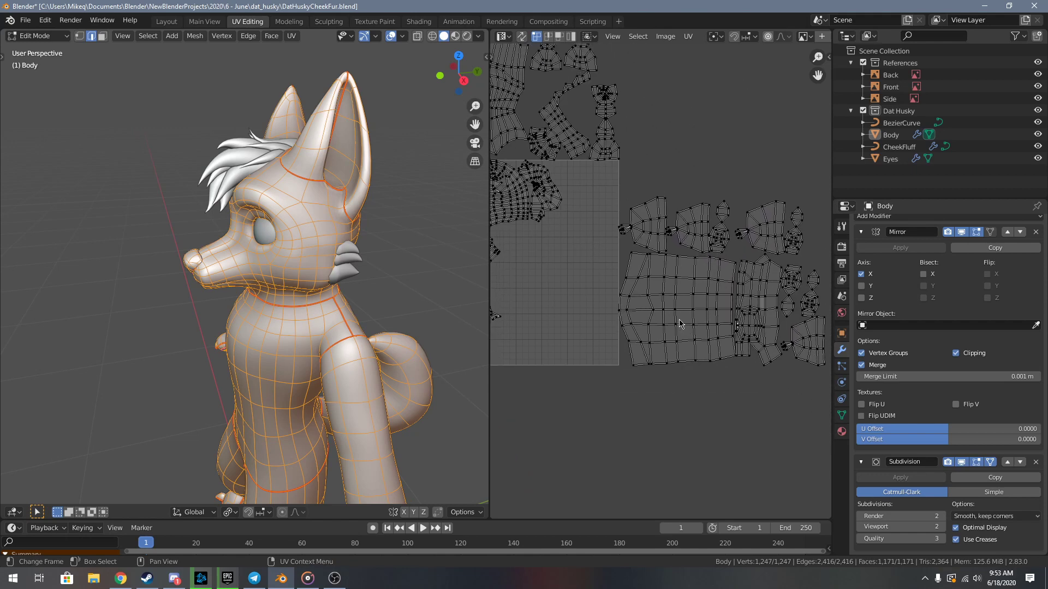
key("l")
key("3")
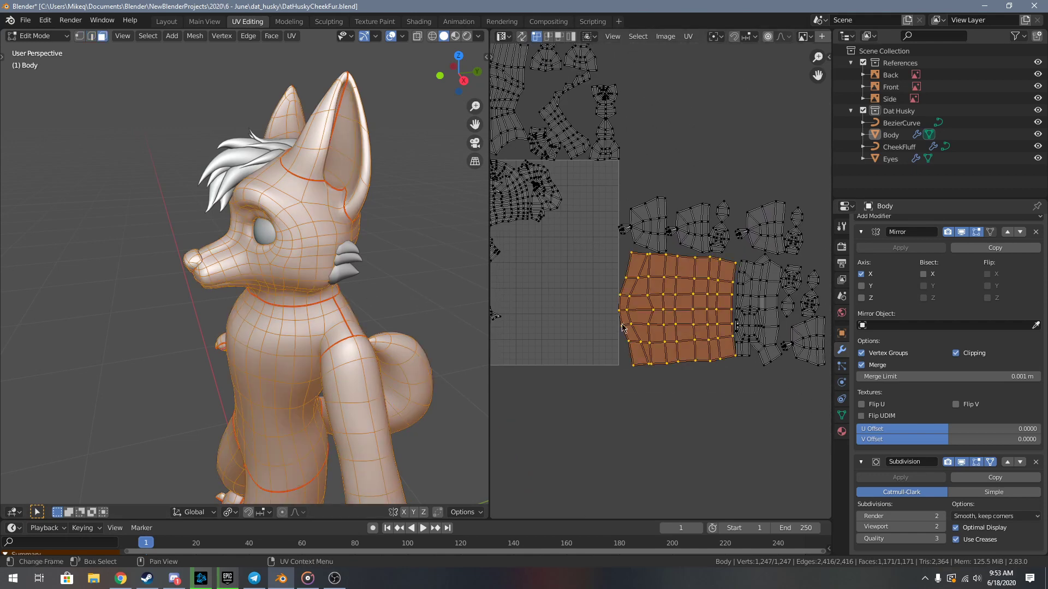
scroll(374, 299, "down", 4)
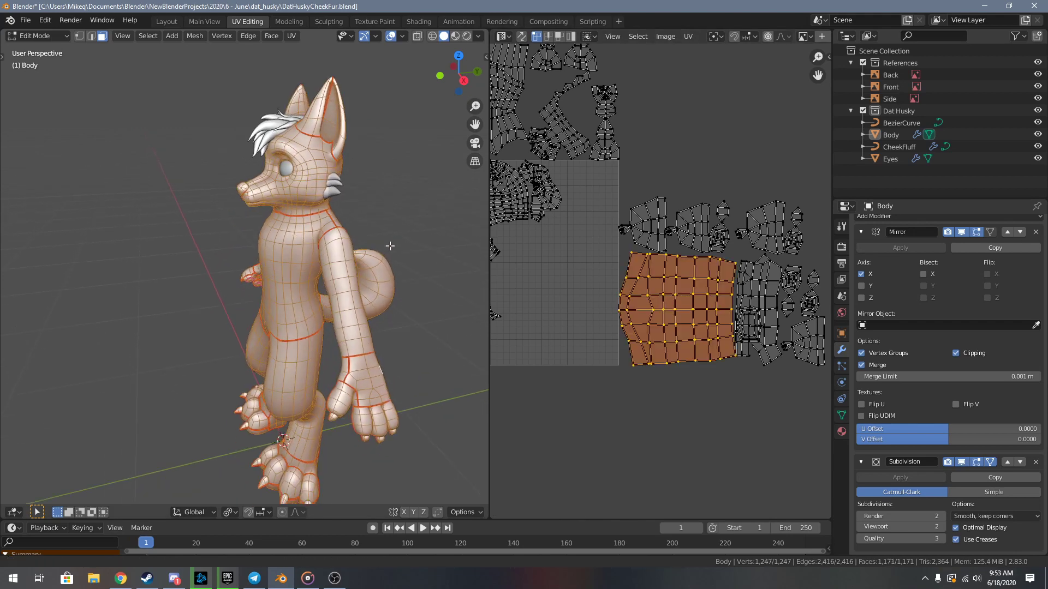
middle_click_drag(390, 246, 383, 212, "shift")
middle_click_drag(468, 285, 463, 285, "shift")
- Scale the grid-shaped island down to about half and move it inside the UV square beneath the four-pronged island
middle_click_drag(617, 306, 721, 322)
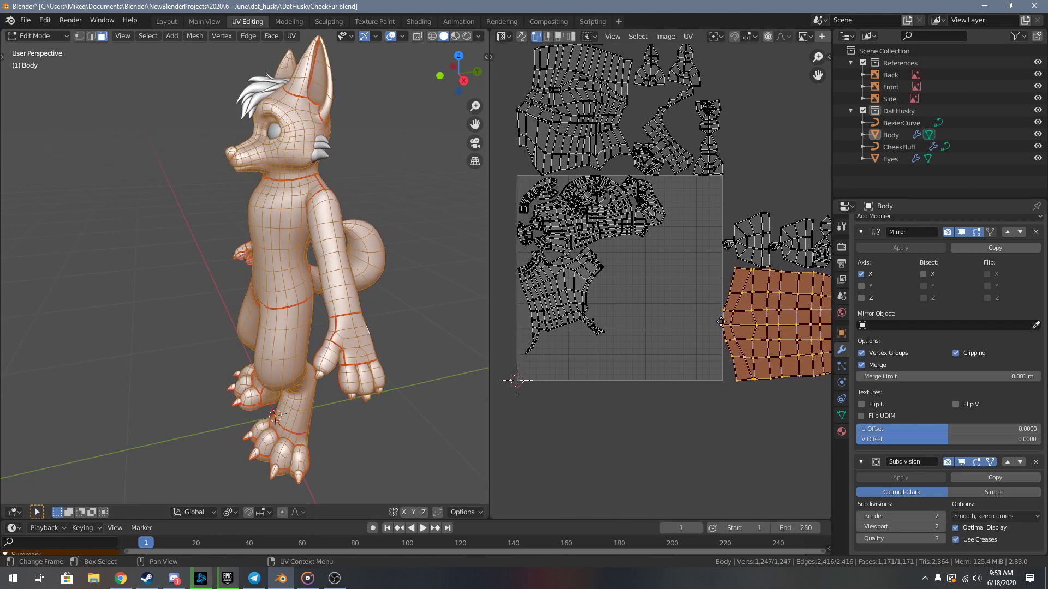
key("s")
left_click(746, 335)
key("g")
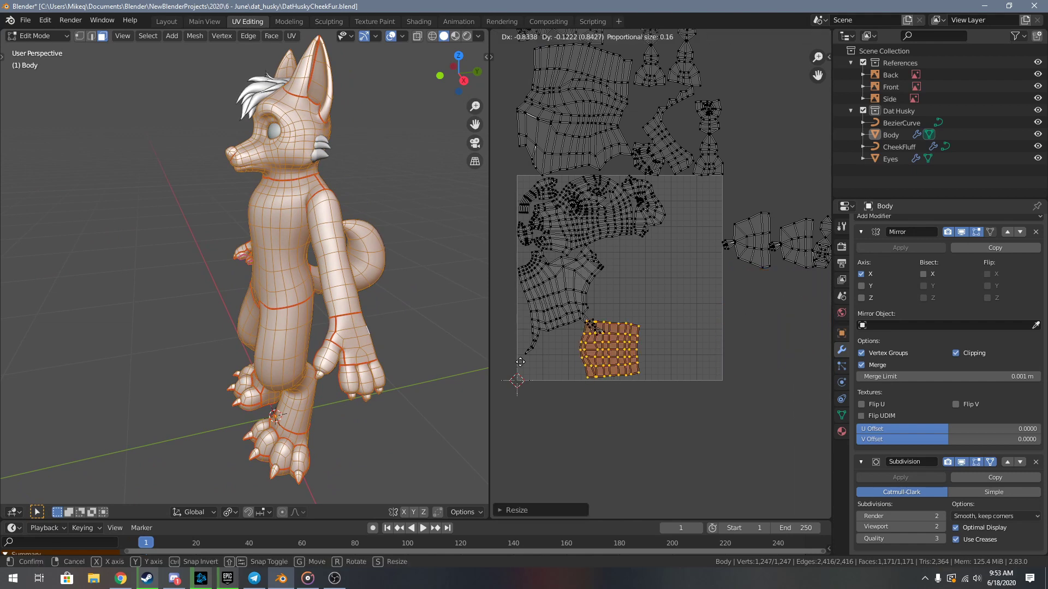
left_click(531, 363)
- Rotate the grid-shaped island 180° and reposition it just beneath the four-pronged island
scroll(639, 385, "up", 2)
middle_click_drag(582, 427, 693, 381)
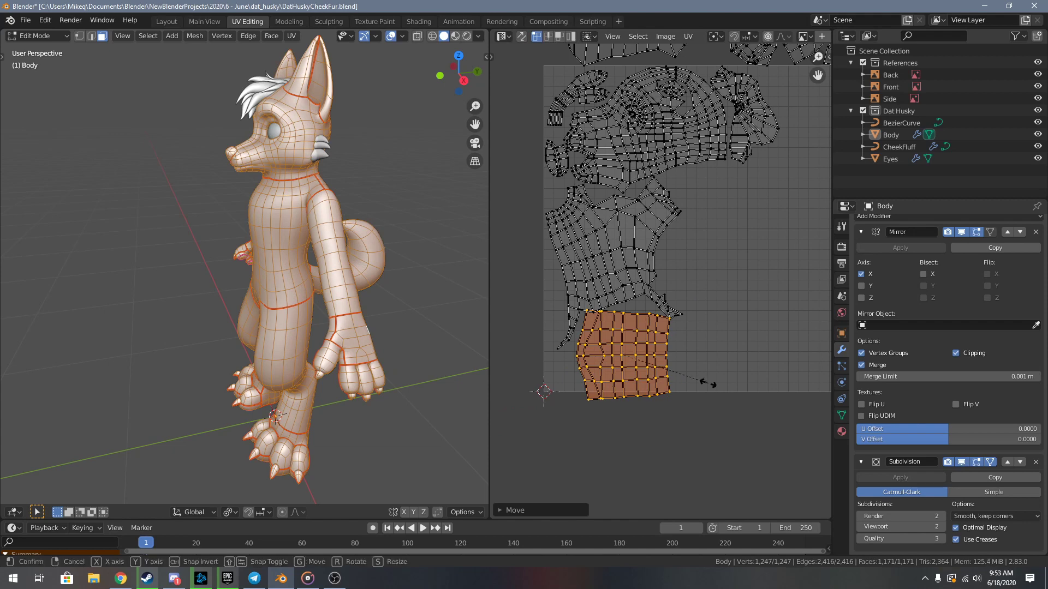
left_click(695, 378)
scroll(693, 379, "up", 2)
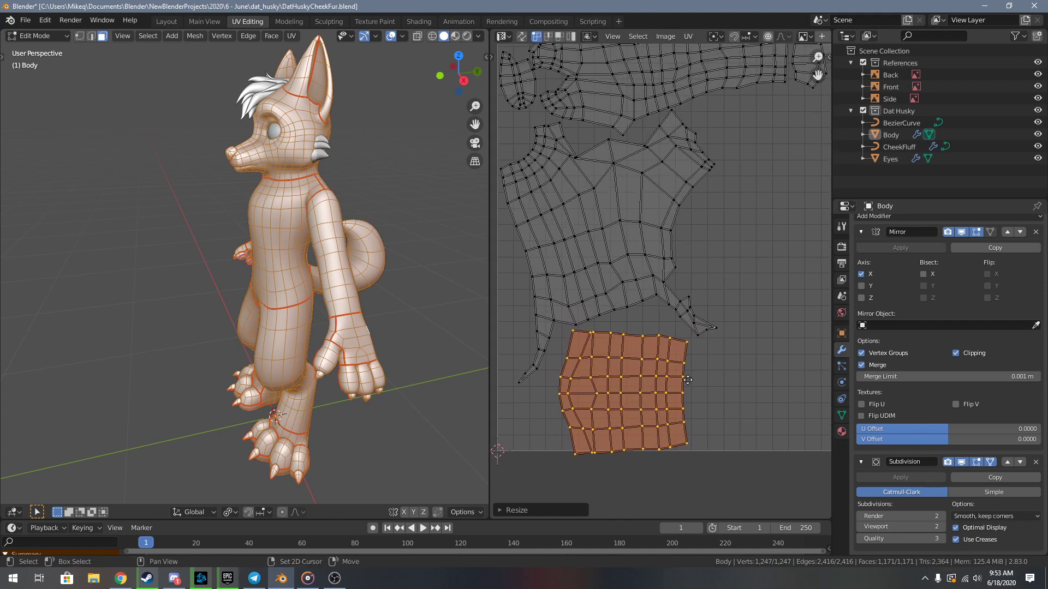
middle_click_drag(688, 380, 698, 376)
type("r180")
key("Return")
key("g")
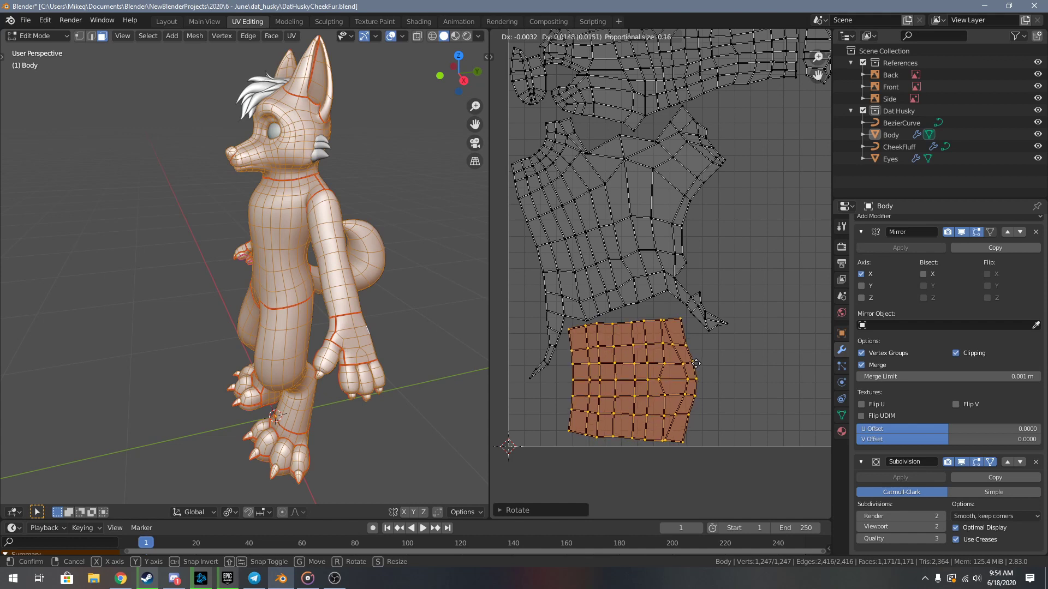
left_click(696, 363)
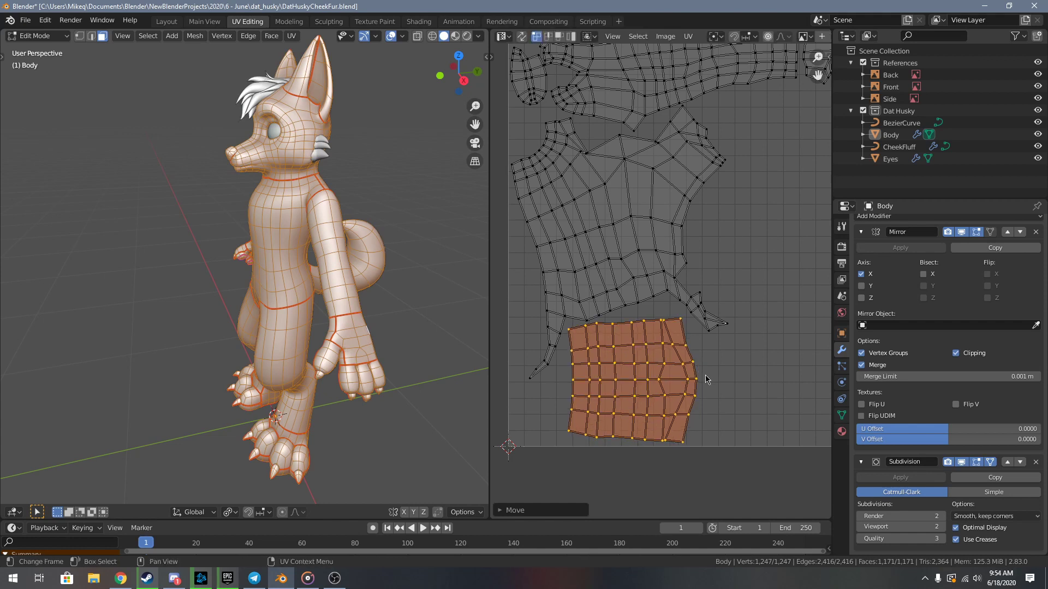
- Tilt the grid-shaped island slightly, enlarge it a little, and nudge it snugly beneath the four-pronged island
left_click(723, 393)
key("g")
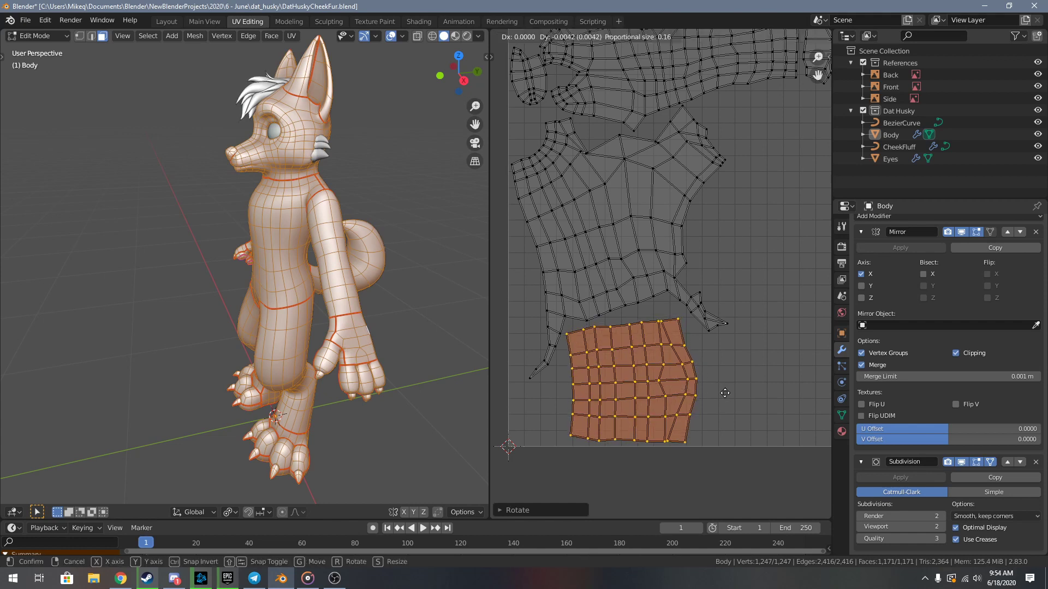
left_click(725, 393)
key("s")
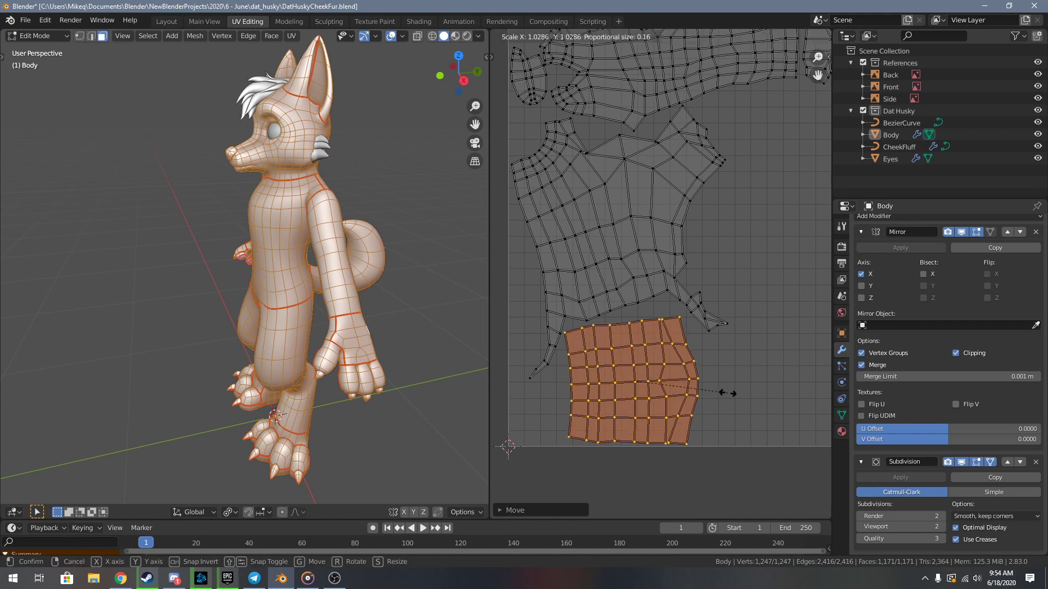
left_click(729, 393)
key("g")
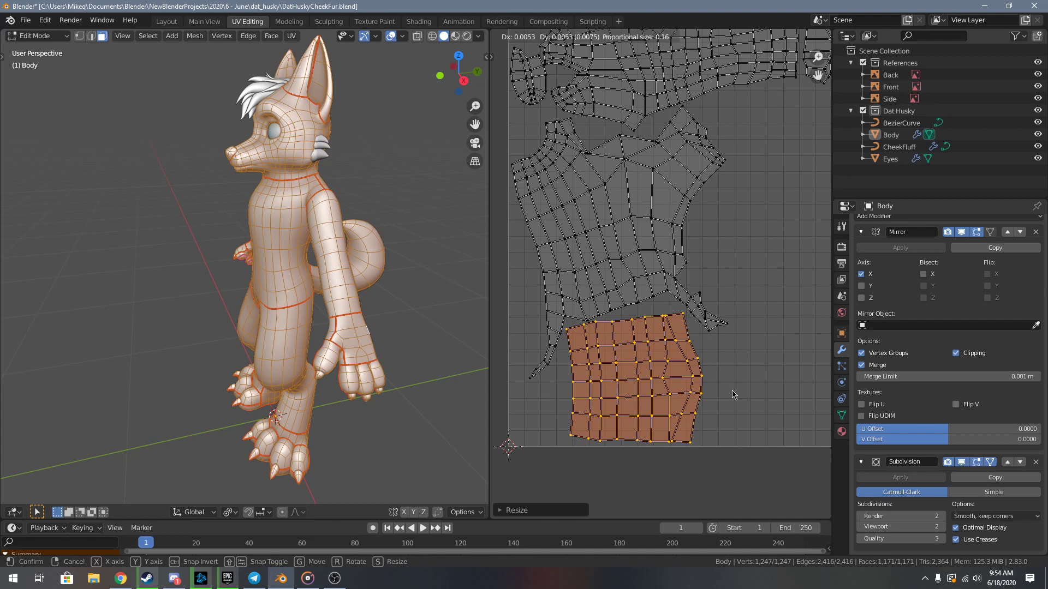
left_click(733, 392)
scroll(732, 391, "down", 4)
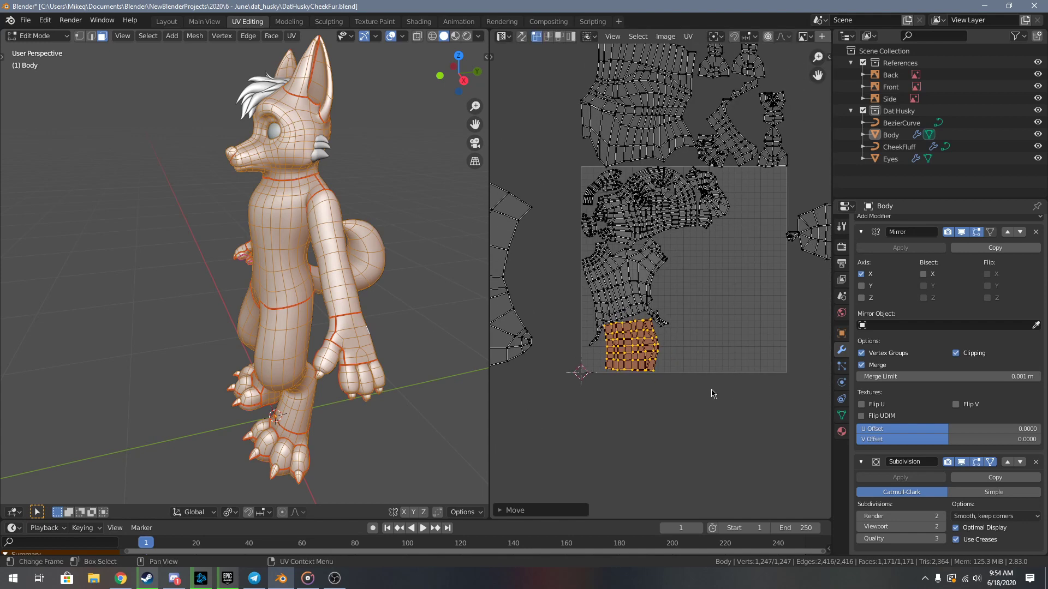
- Pick the large ribbed island above the UV square, scale it down, and move it inside the square beside the grid-shaped island
scroll(682, 341, "down", 1)
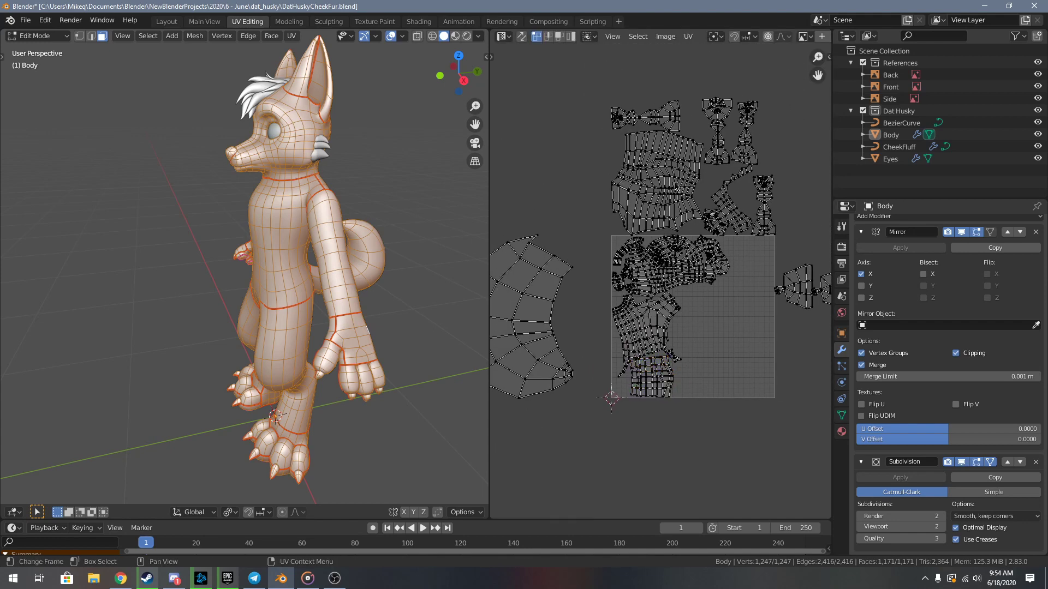
key("l")
key("g")
left_click(664, 366)
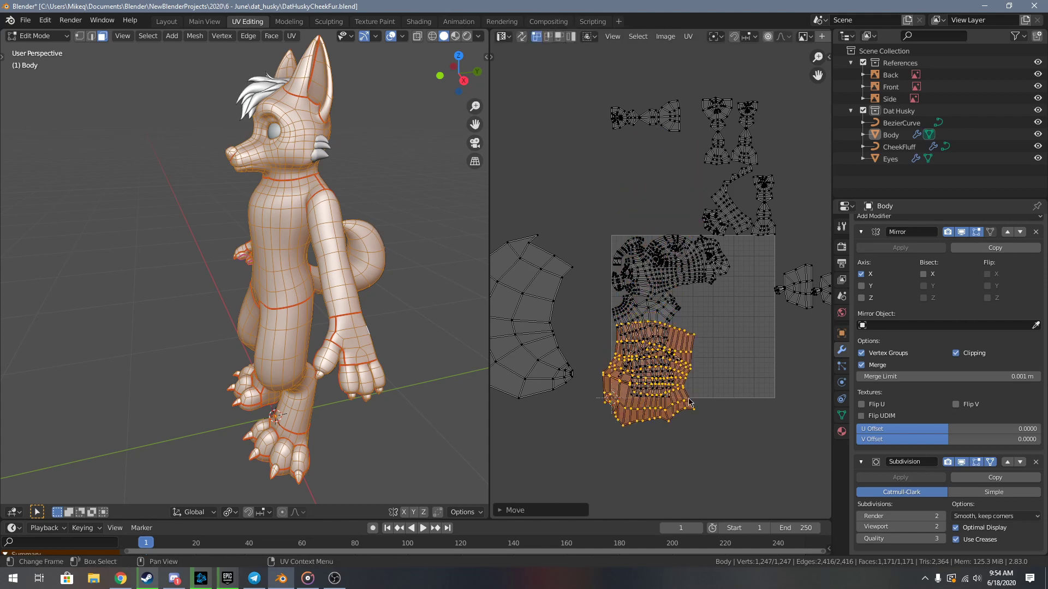
scroll(664, 367, "up", 3)
key("s")
left_click(690, 451)
middle_click_drag(690, 452, 592, 410)
key("g")
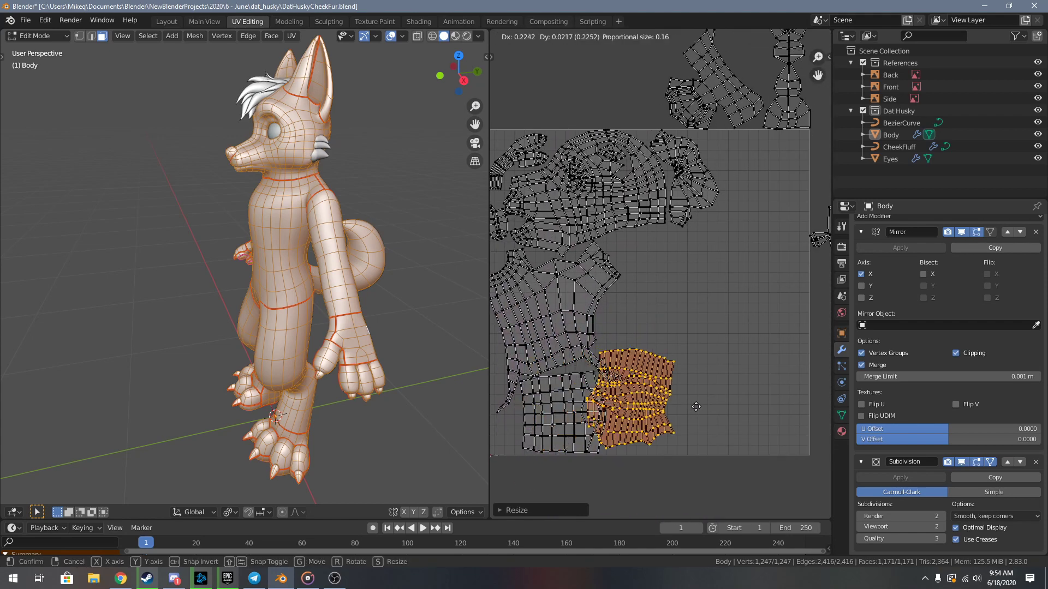
left_click(725, 415)
- Rotate the ribbed island 90°, place it along the UV square's lower edge beside the grid-shaped island, and deselect it
type("r90")
key("Return")
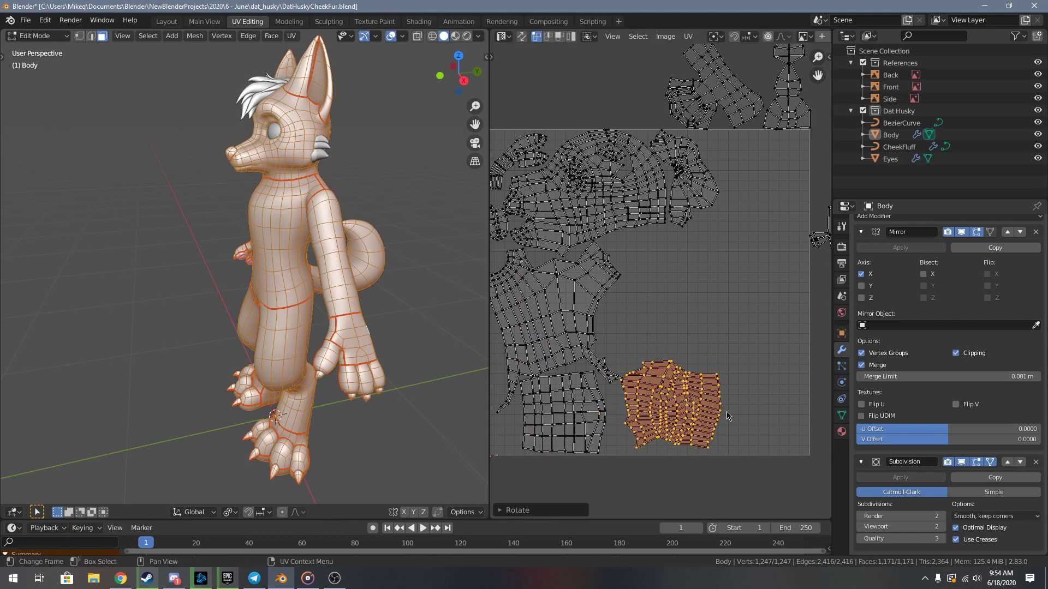
scroll(726, 411, "up", 2)
middle_click_drag(726, 412, 746, 330)
scroll(746, 329, "up", 1)
key("g")
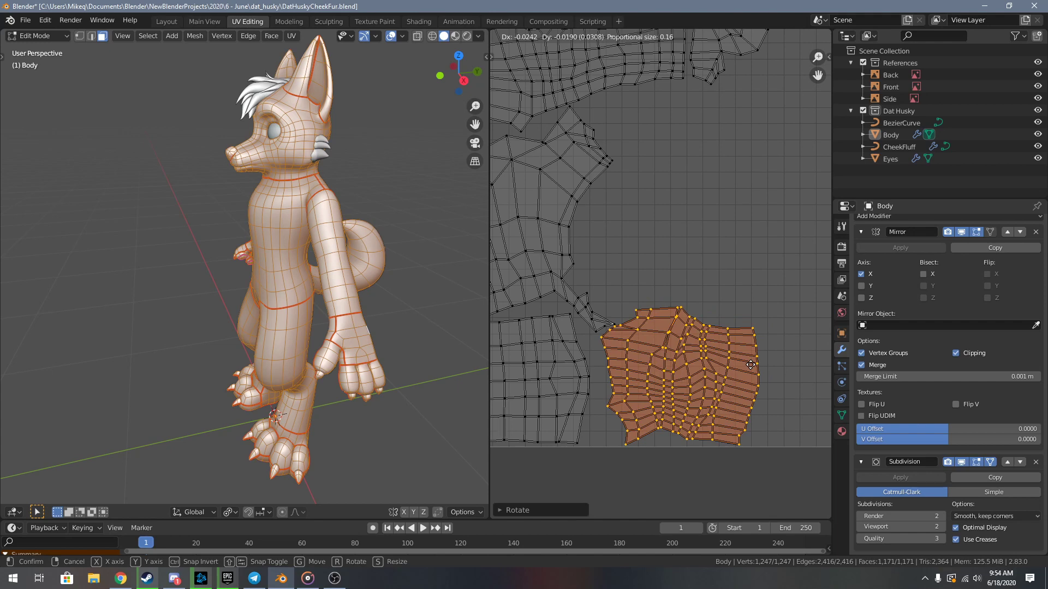
left_click(751, 365)
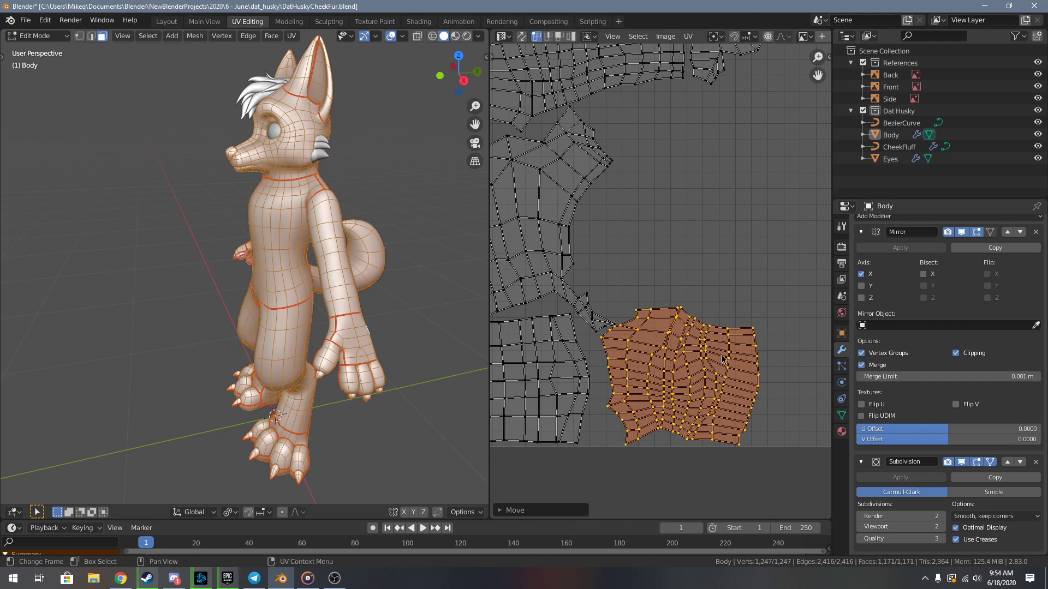
scroll(678, 362, "up", 3)
scroll(693, 327, "down", 6)
left_click(701, 296)
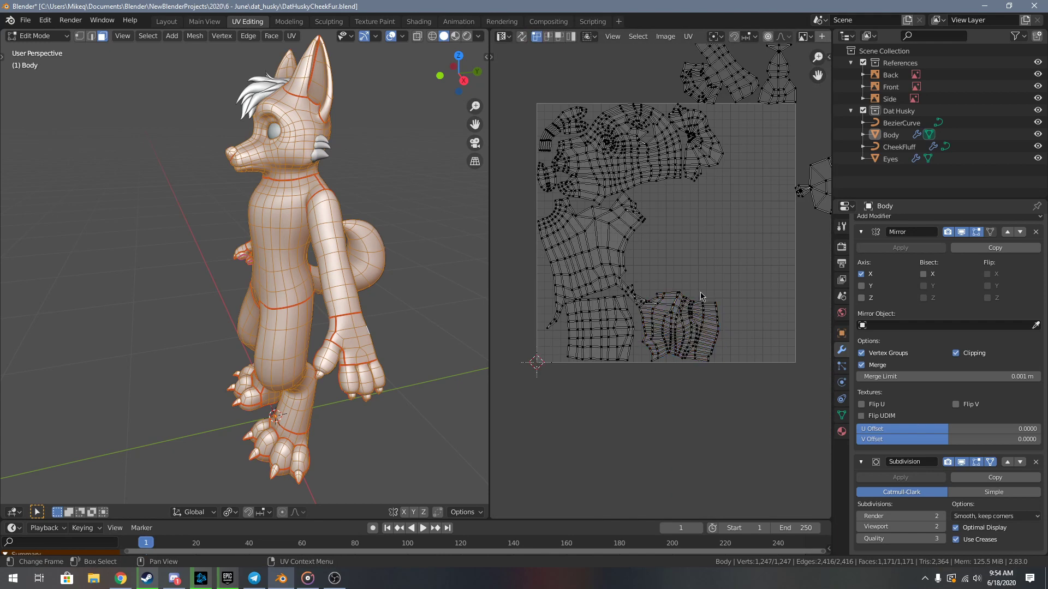
- Select all the small fan-shaped, claw-like and strip-shaped islands lying beside the UV square
middle_click_drag(701, 297, 568, 411)
scroll(659, 384, "down", 1)
middle_click_drag(745, 387, 654, 395)
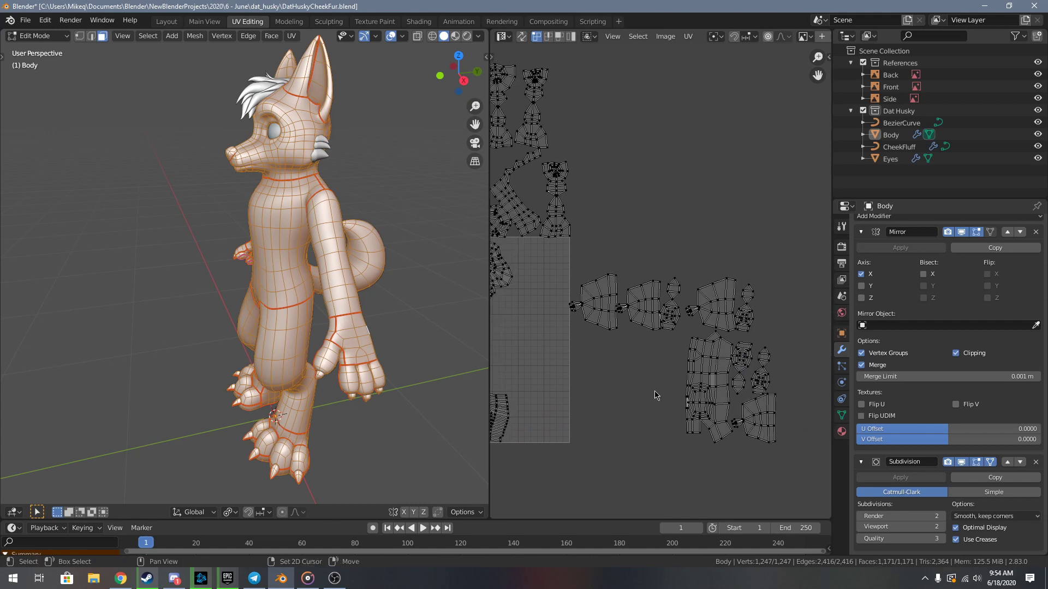
key("l")
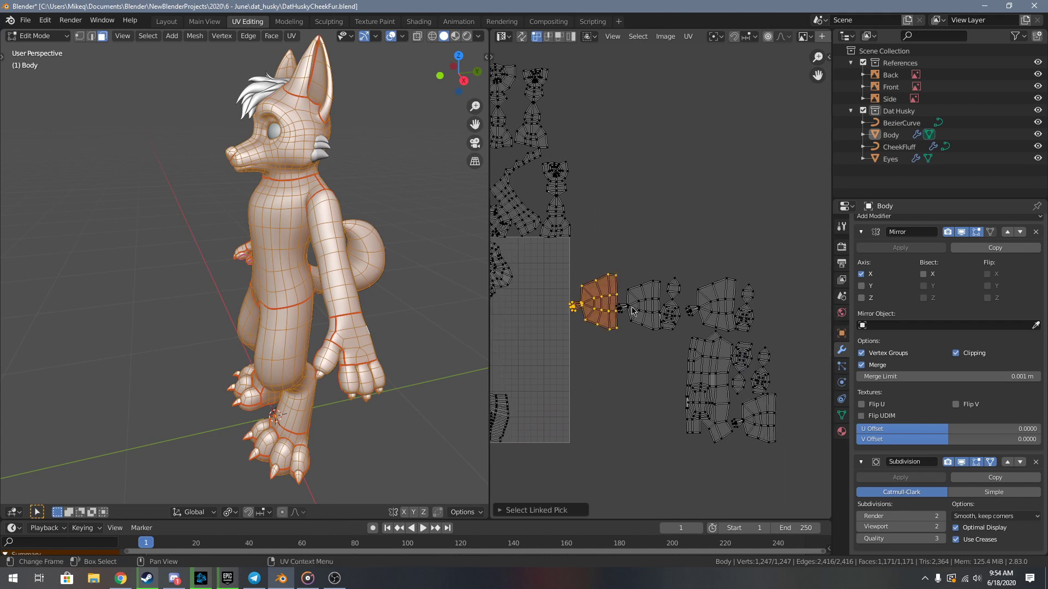
key("l")
key("l")
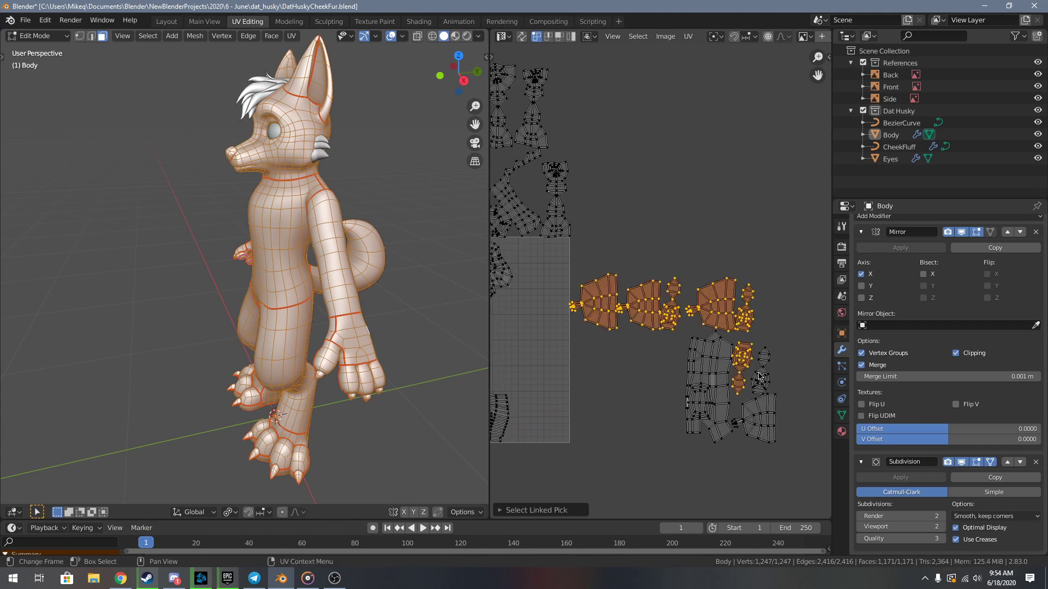
key("l")
key("l")
key("l")
- Run Pack Islands on the selected small islands and scale the packed group to 0.25
key("F3")
type("pack")
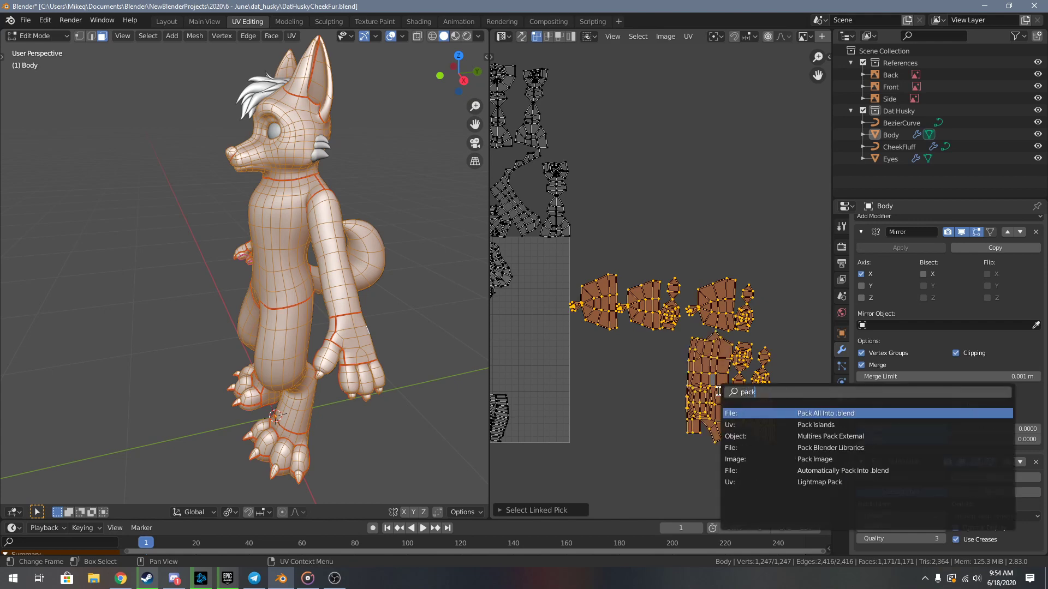
key("Down")
key("Return")
type("s.25")
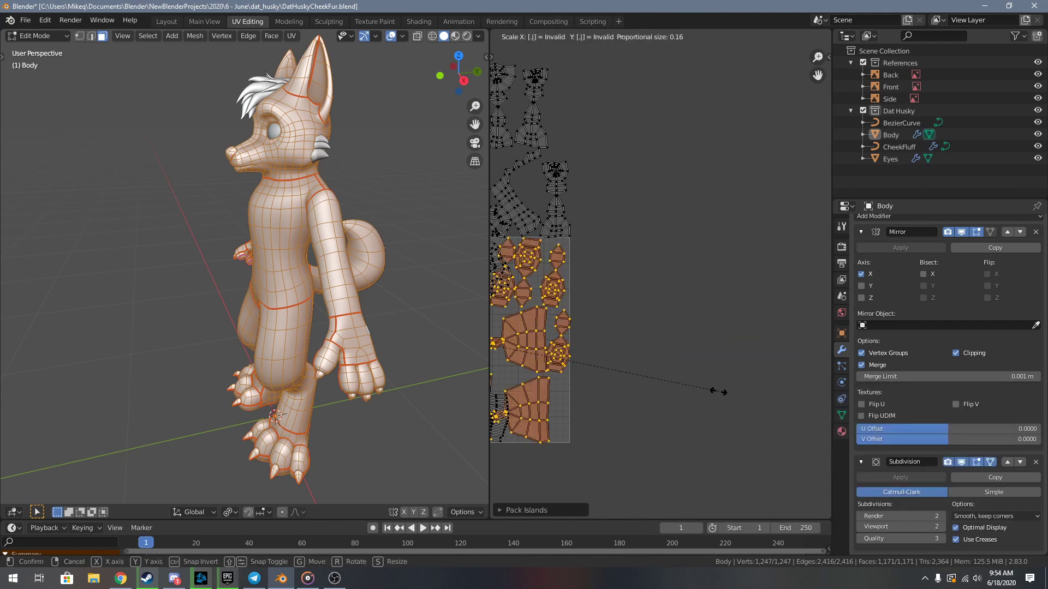
key("Return")
- Move the packed small-island cluster into the gap above the ribbed island beside the four-pronged island, and deselect it
middle_click_drag(534, 385, 804, 298)
scroll(678, 380, "up", 3)
key("g")
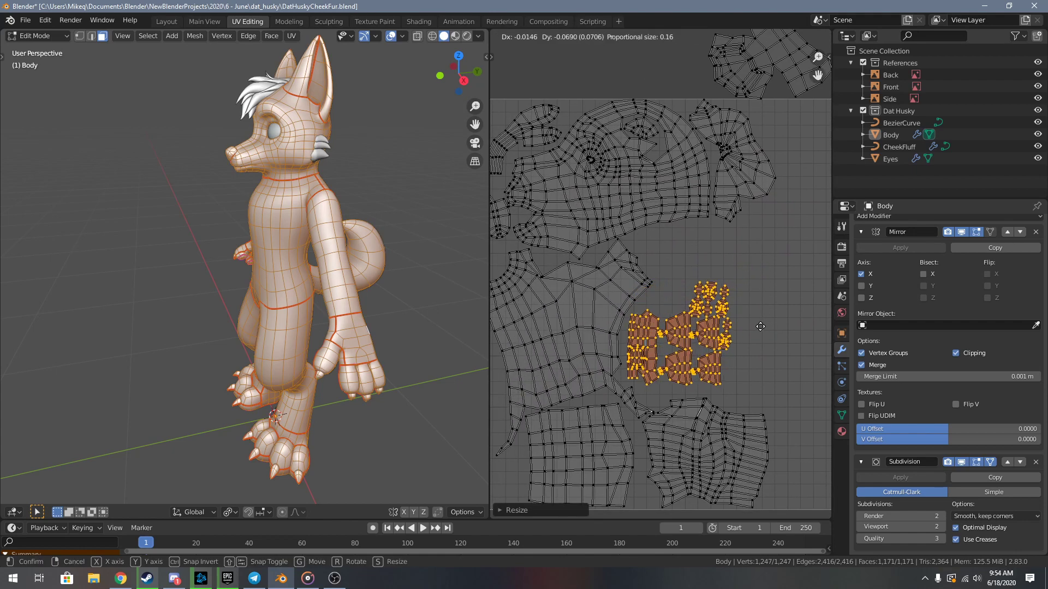
left_click(766, 298)
middle_click_drag(749, 390, 496, 310)
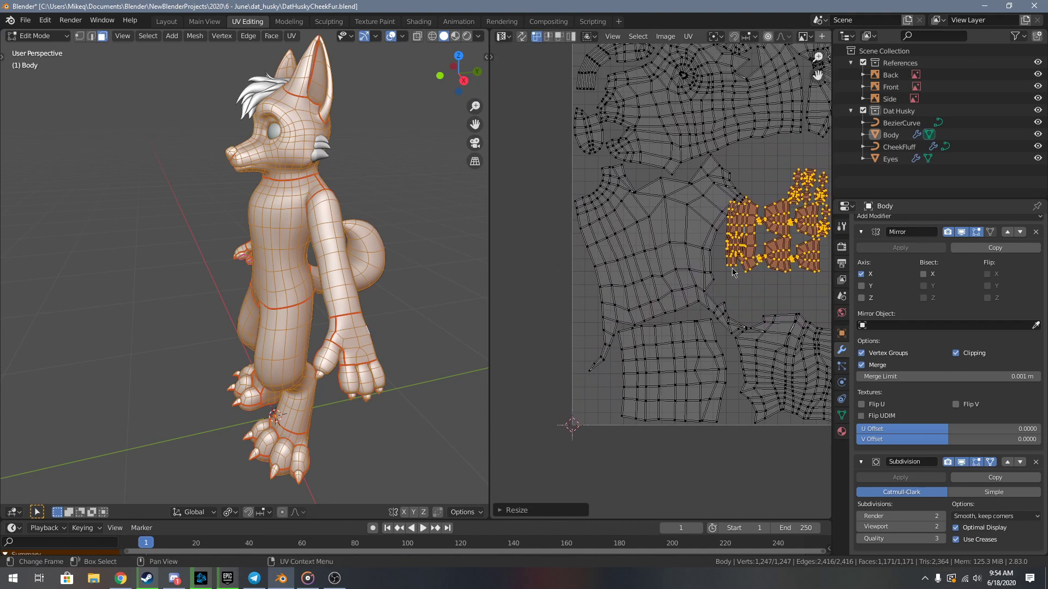
key("g")
left_click(751, 297)
left_click(751, 286)
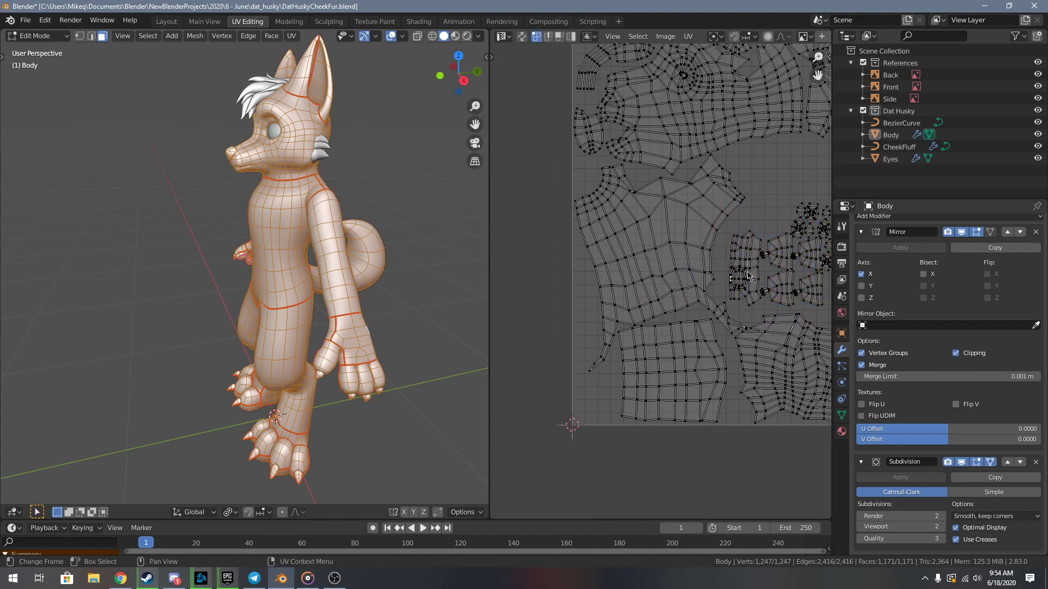
- Pick the tall strip-shaped island from the cluster, move it to the UV square's corner beside the grid-shaped island, and deselect it
key("l")
key("g")
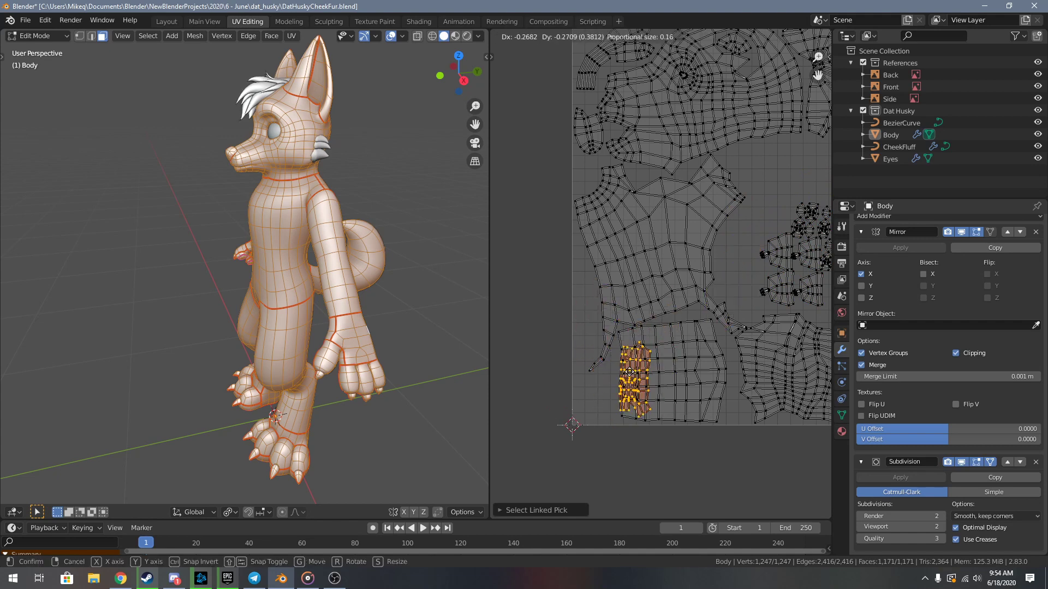
left_click(609, 383)
scroll(668, 362, "up", 3)
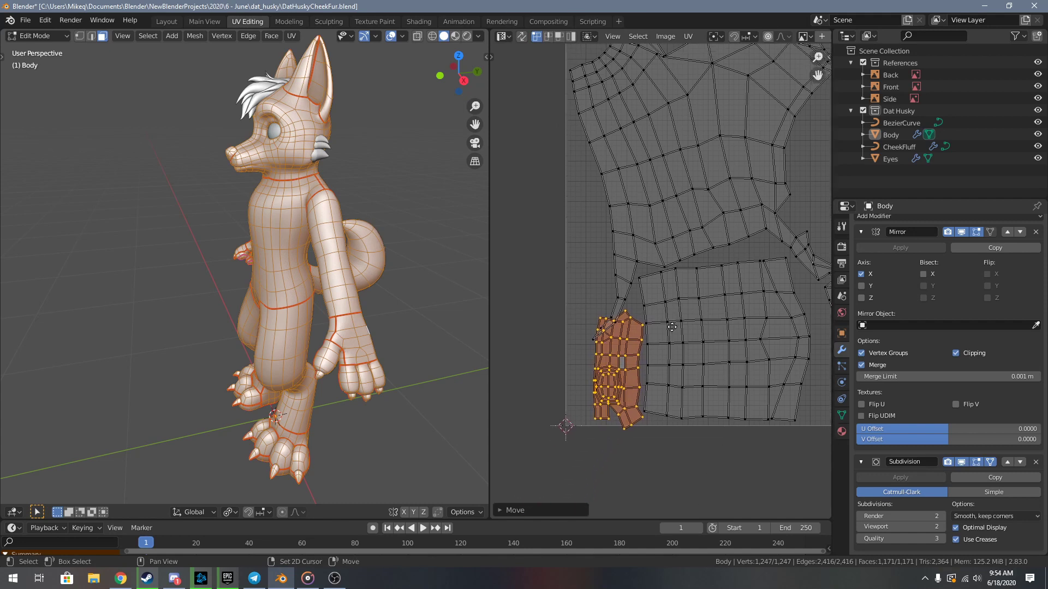
key("g")
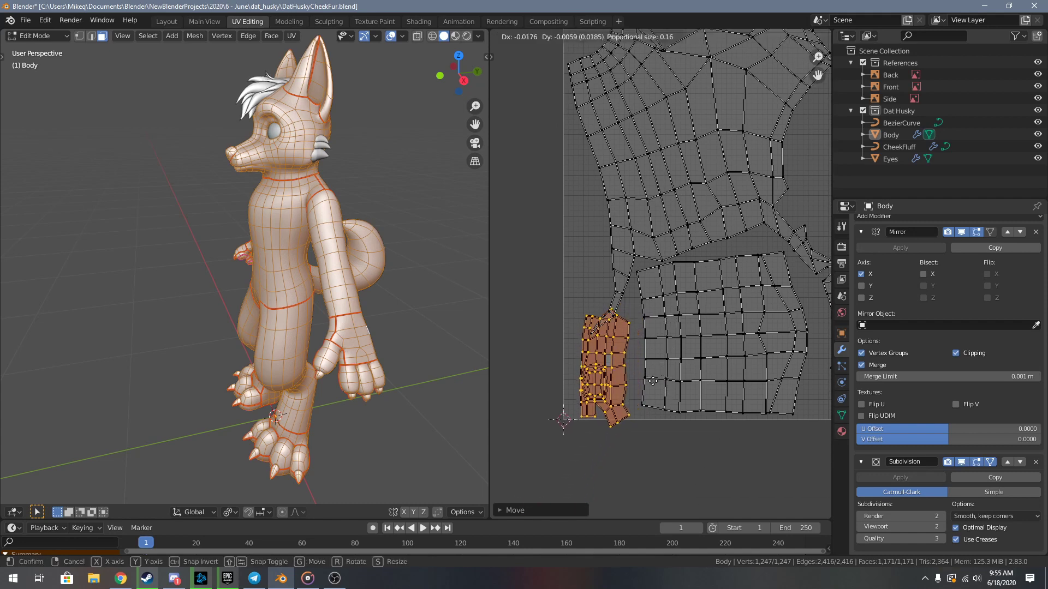
right_click(672, 386)
middle_click_drag(731, 346, 677, 350)
key("alt+a")
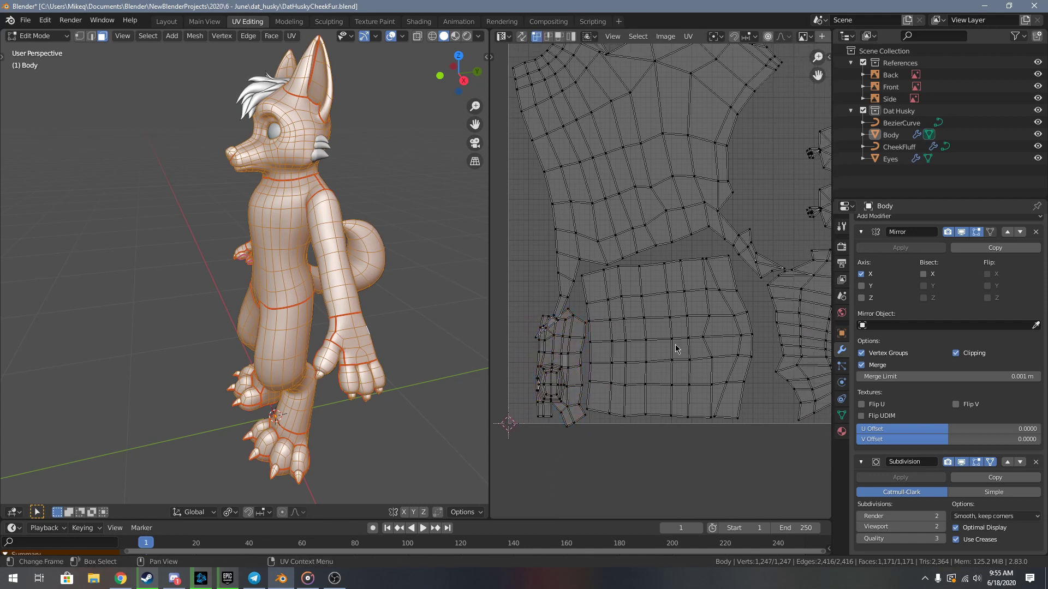
- Shift the grid-shaped island about 0.01 along X away from the strip-shaped island, and deselect it
key("l")
key("g")
key("x")
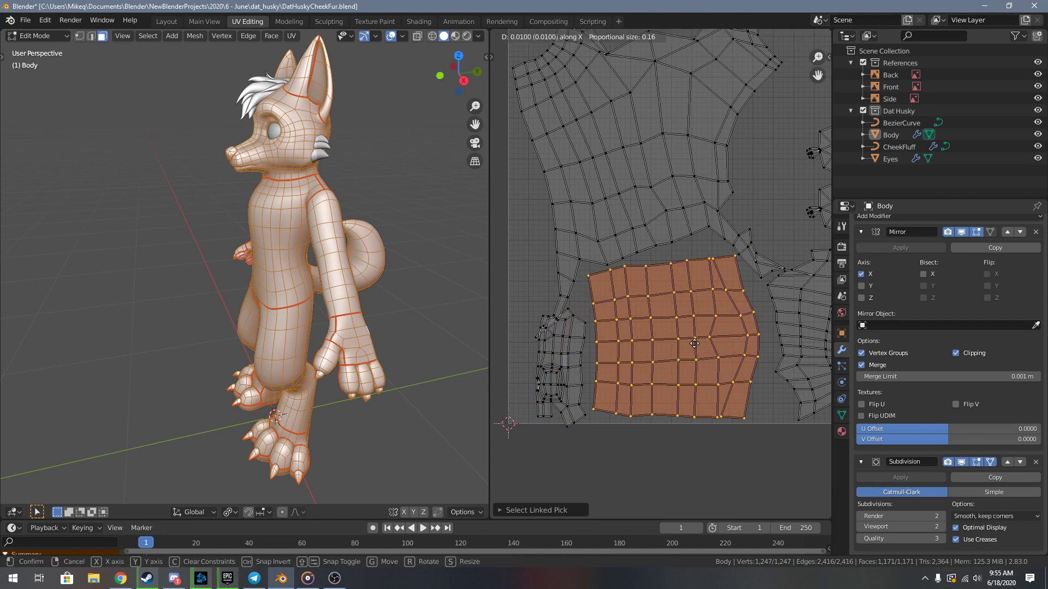
left_click(694, 344)
key("alt+a")
- Rotate the strip-shaped island 180° and nudge it close against the grid-shaped island
type("l")
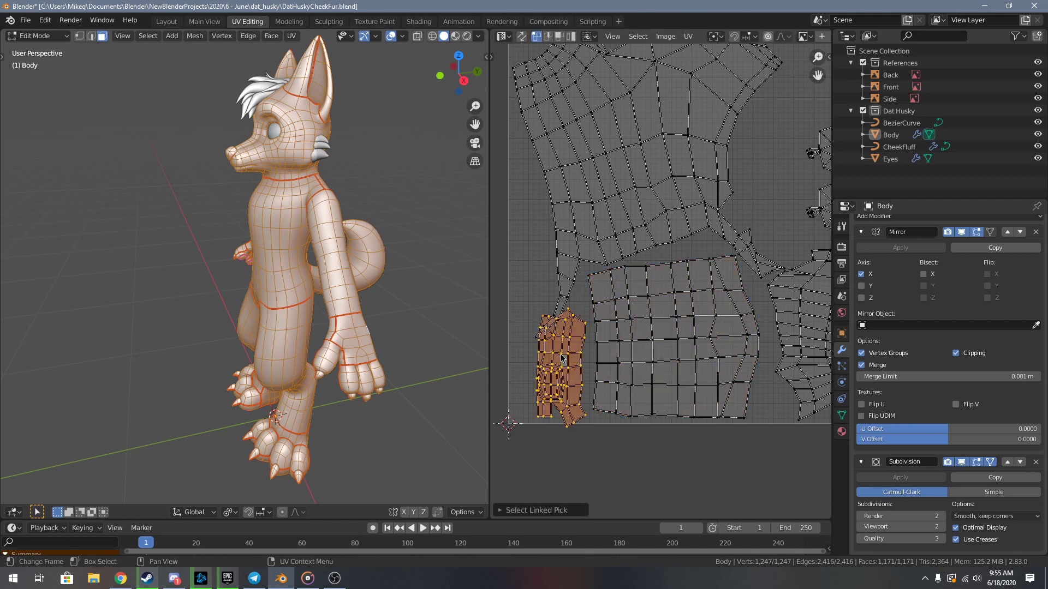
type("r90")
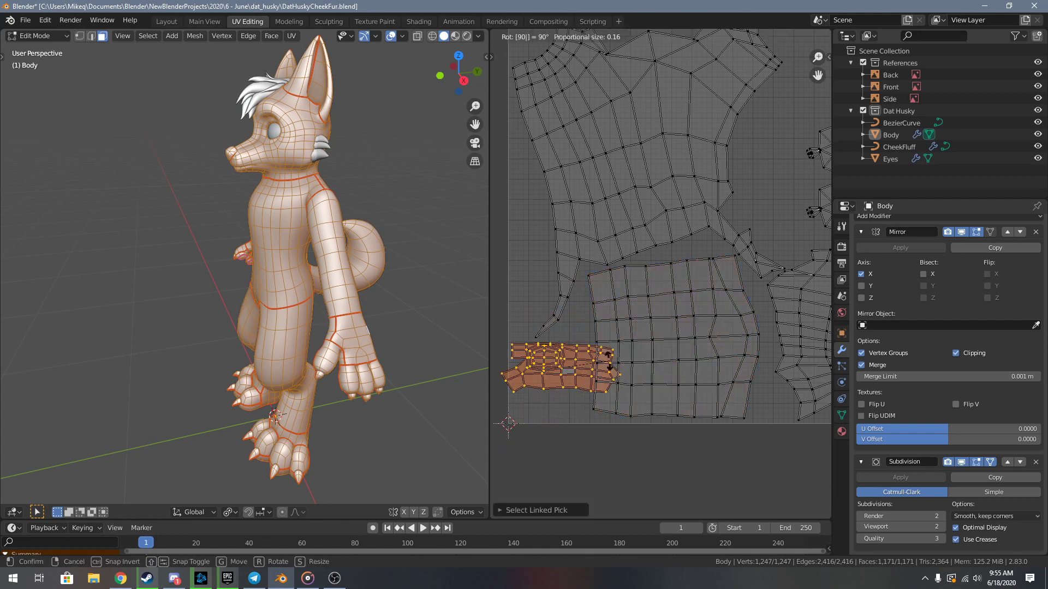
key("BackSpace")
key("BackSpace")
type("180")
key("Return")
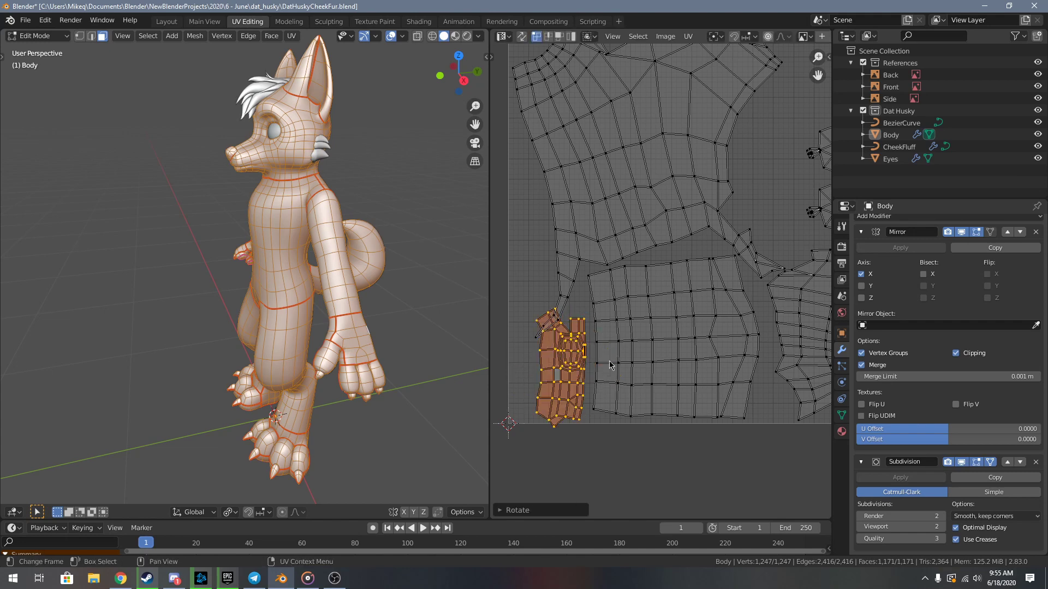
key("g")
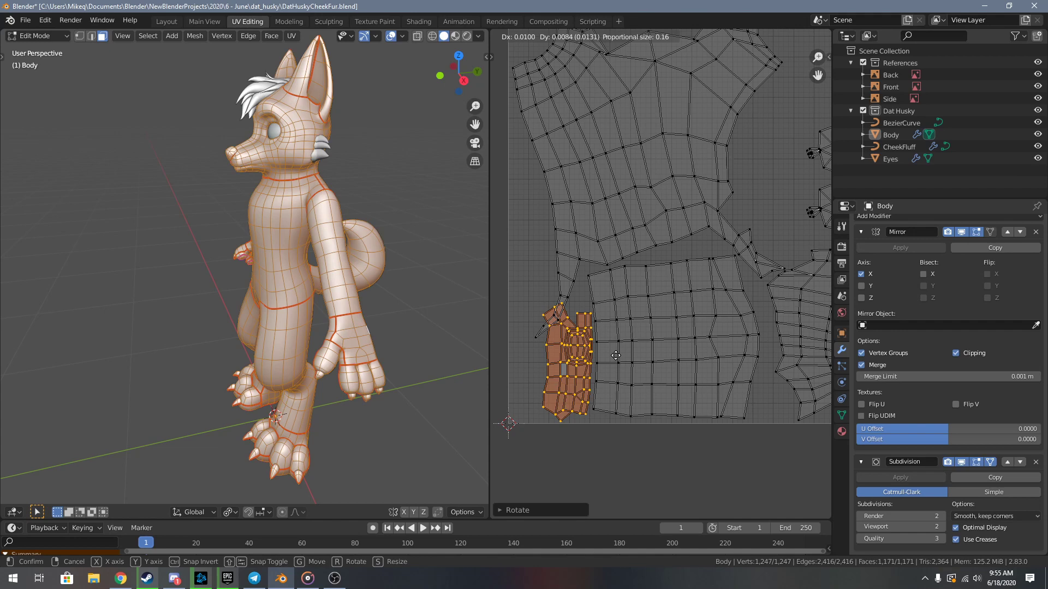
left_click(616, 356)
- Move the strip-shaped island back into the gap between the four-pronged island and the small-island cluster
scroll(563, 385, "down", 3)
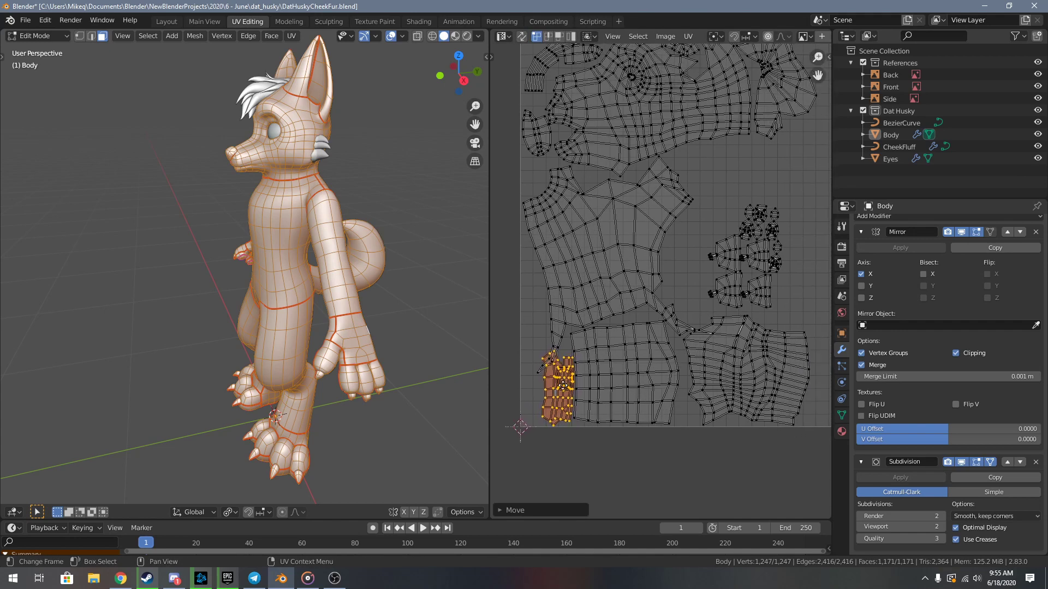
middle_click_drag(563, 385, 534, 386)
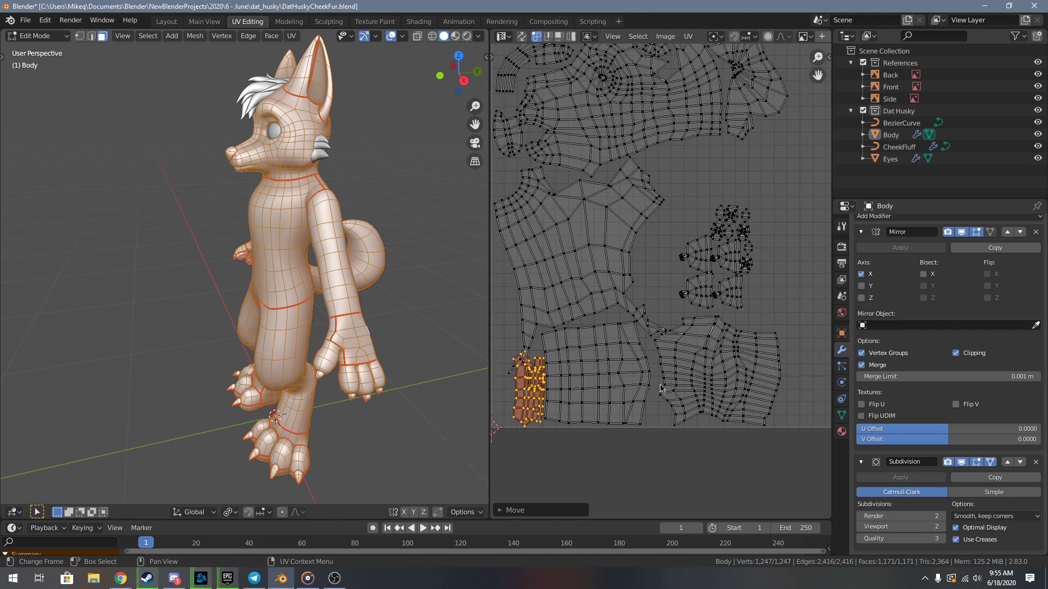
middle_click_drag(660, 388, 678, 425)
key("g")
left_click(796, 302)
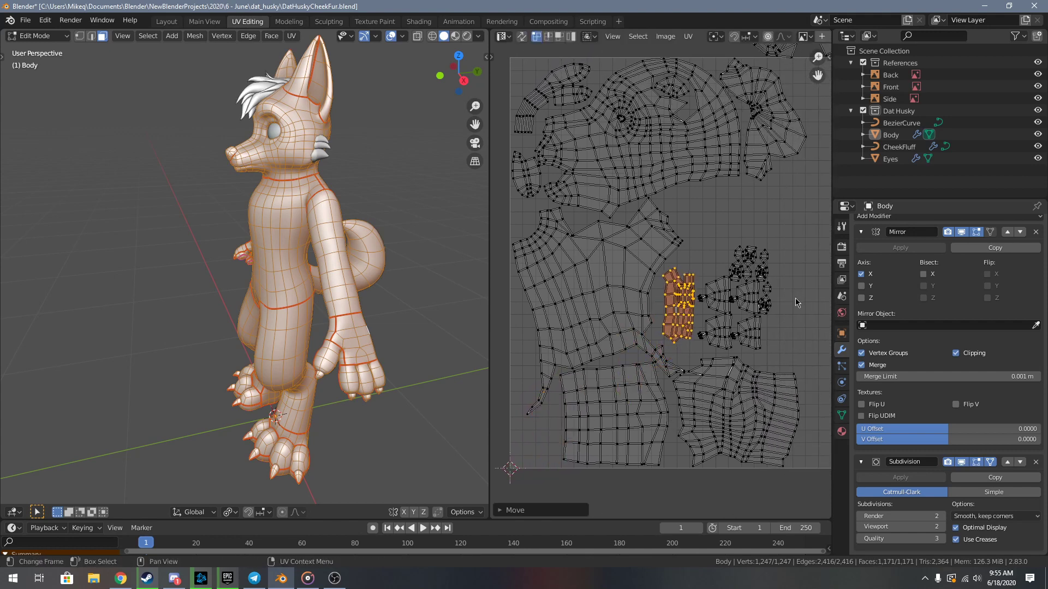
- Rotate the strip-shaped island 180°, nudge it closer to the four-pronged island, and deselect it
type("r180")
key("Return")
key("g")
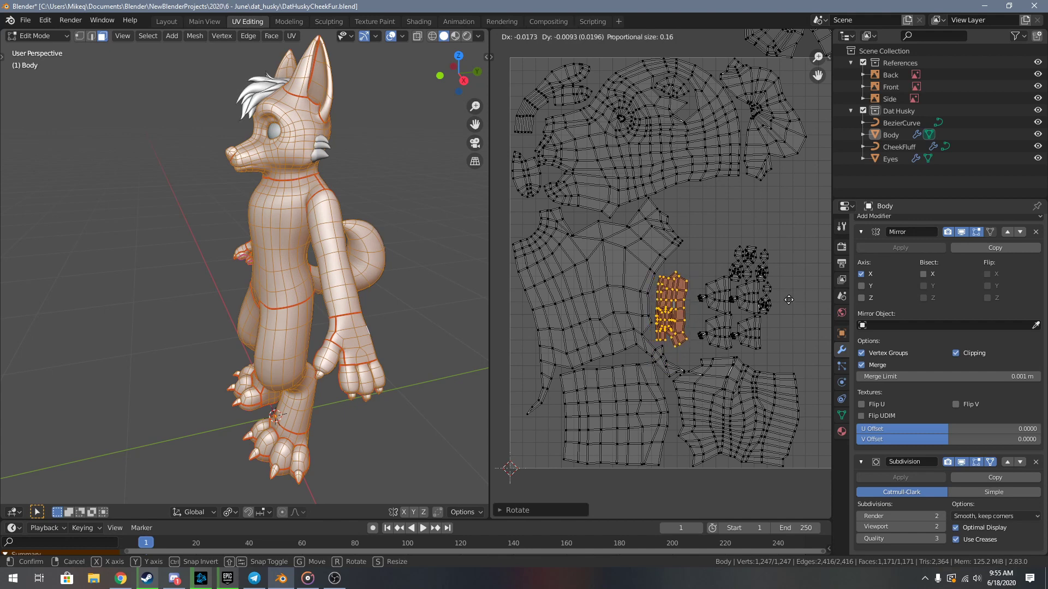
left_click(789, 299)
scroll(712, 342, "up", 3)
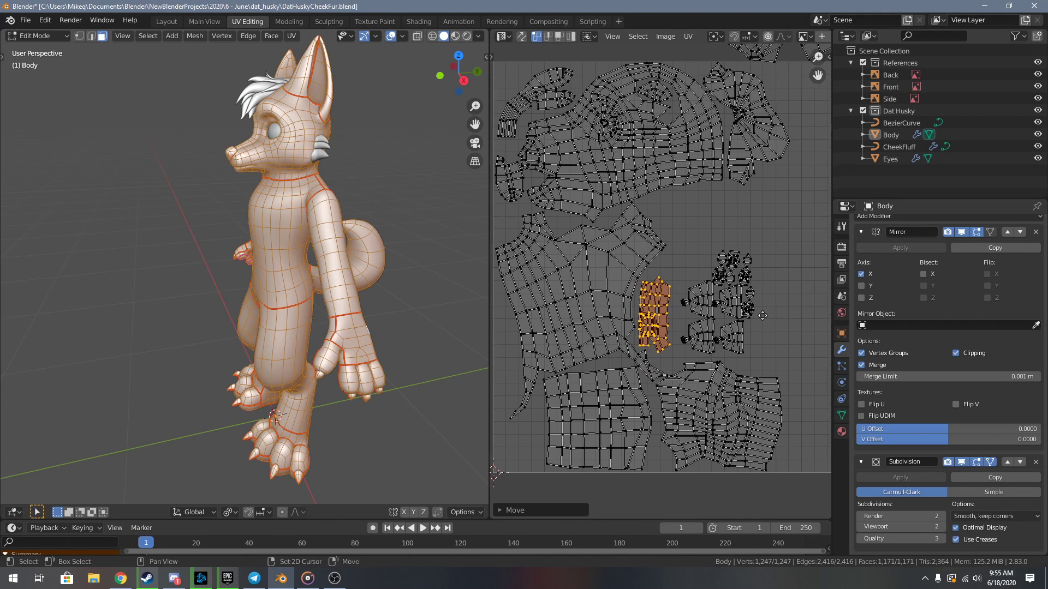
scroll(712, 342, "down", 2)
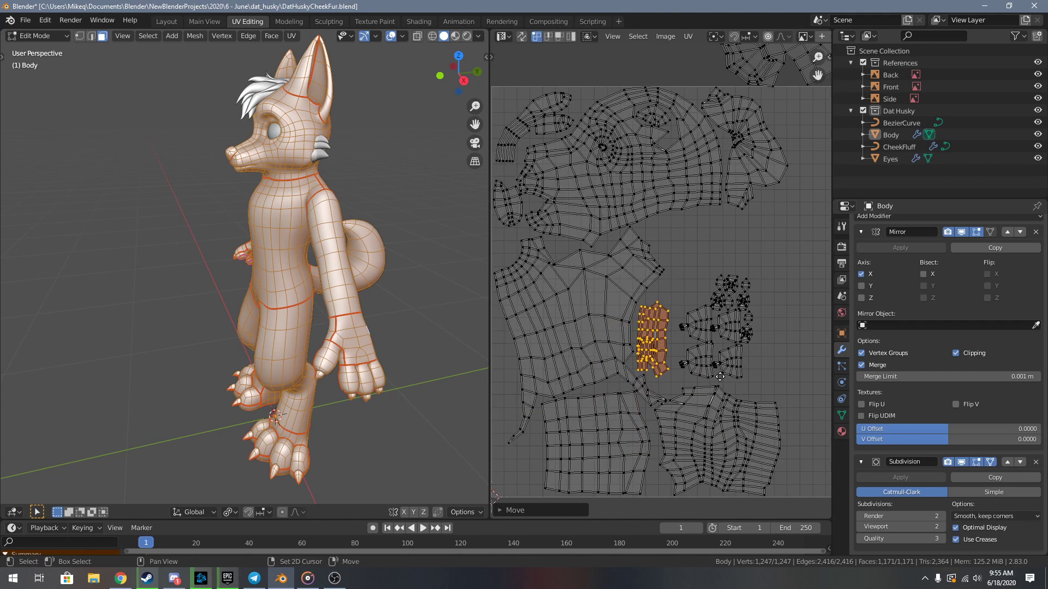
scroll(709, 340, "up", 1)
middle_click_drag(710, 340, 711, 390, "shift")
scroll(712, 391, "up", 1)
key("alt+a")
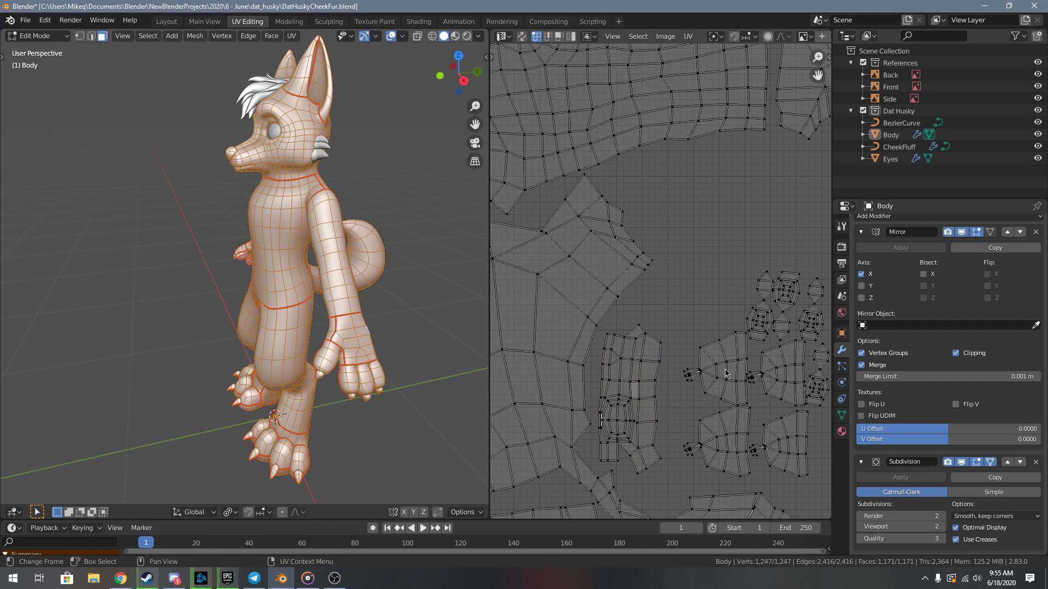
- Isolate the thumb's linked faces on the model to identify its matching UV islands, and restore the full mesh selection
key("l")
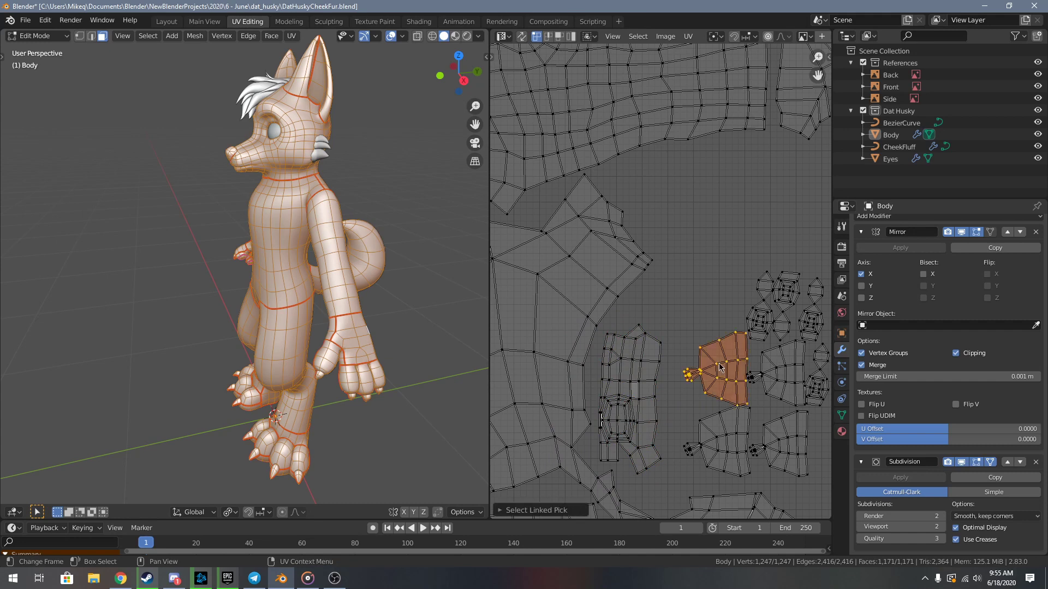
key("h")
key("ctrl+z")
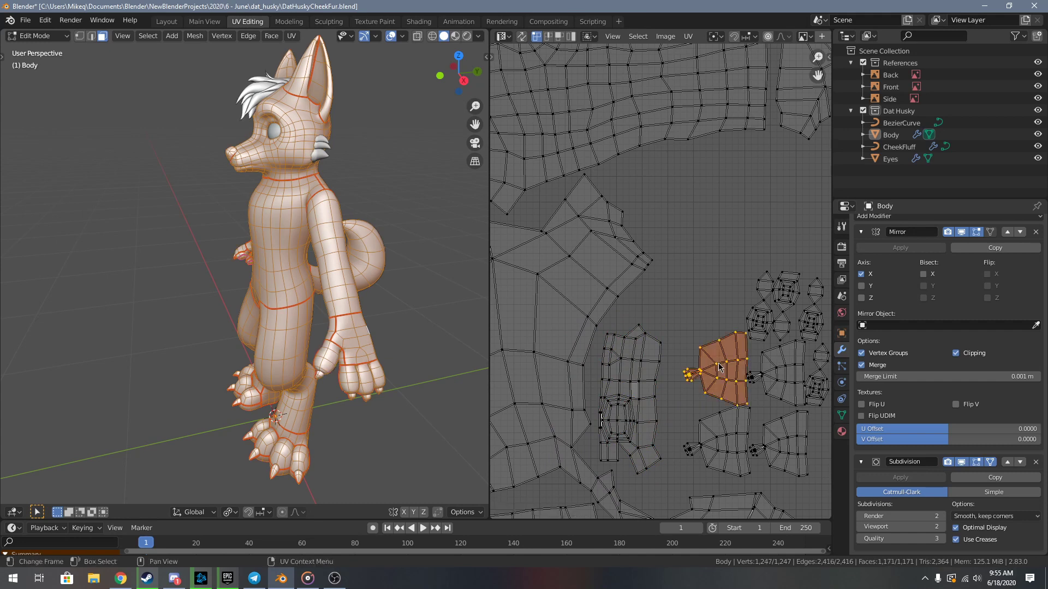
middle_click_drag(728, 326, 660, 294)
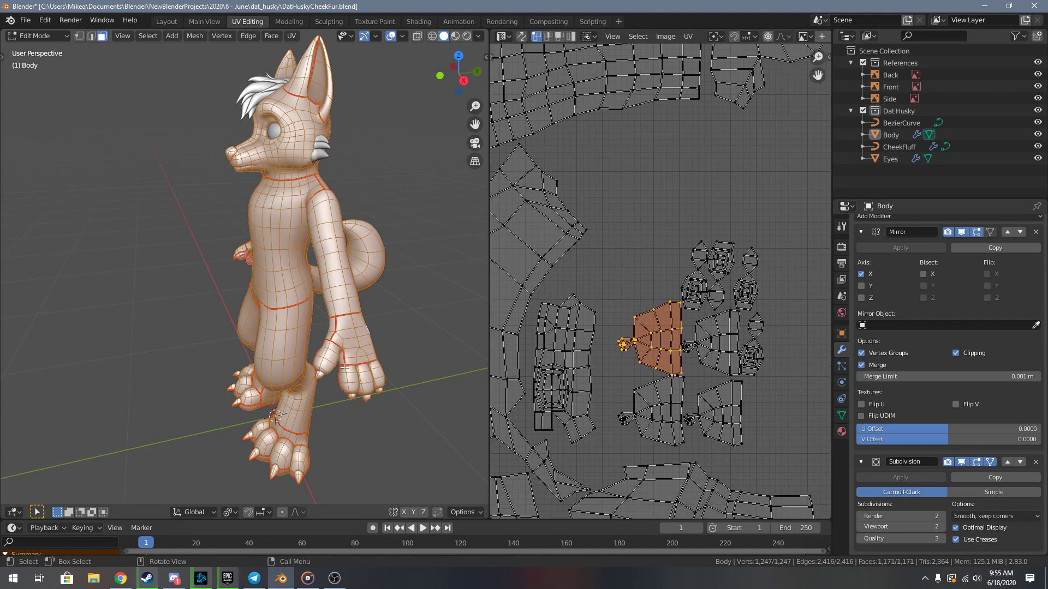
middle_click_drag(327, 364, 340, 287)
scroll(376, 305, "up", 4)
key("alt+a")
key("alt+a")
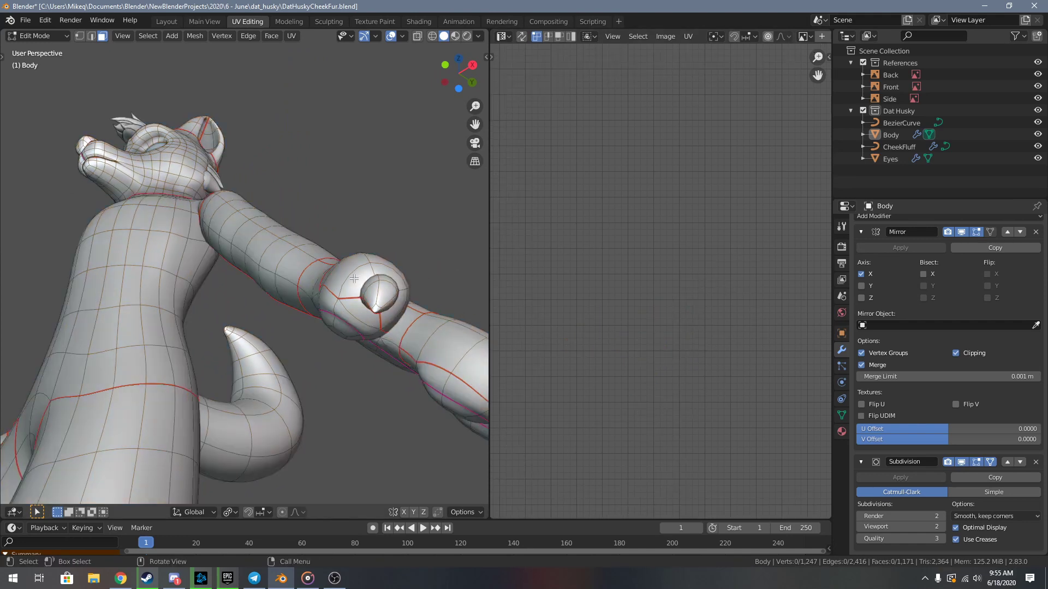
key("l")
key("l")
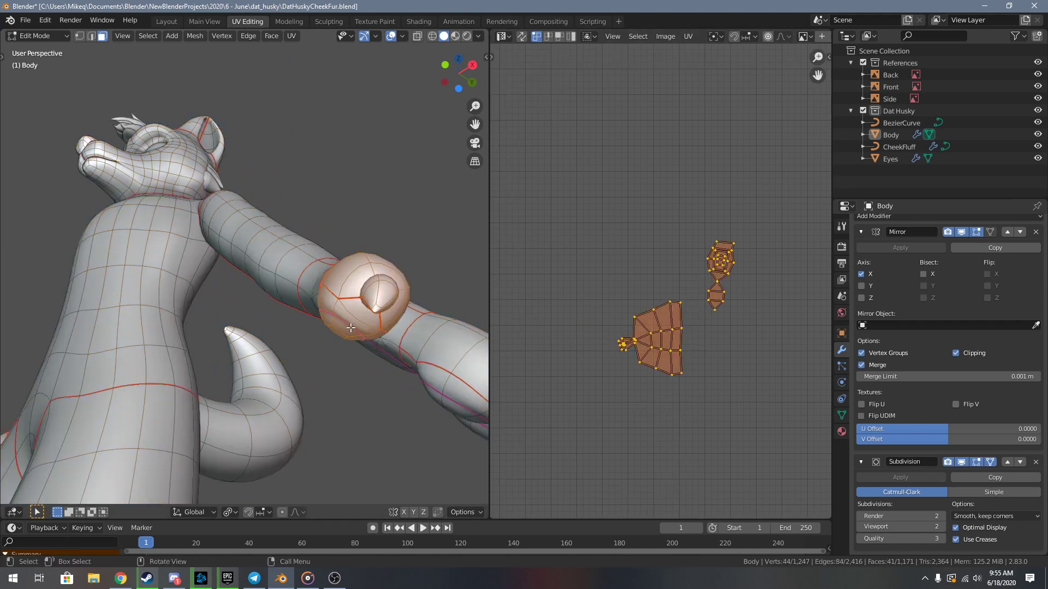
key("alt+a")
key("a")
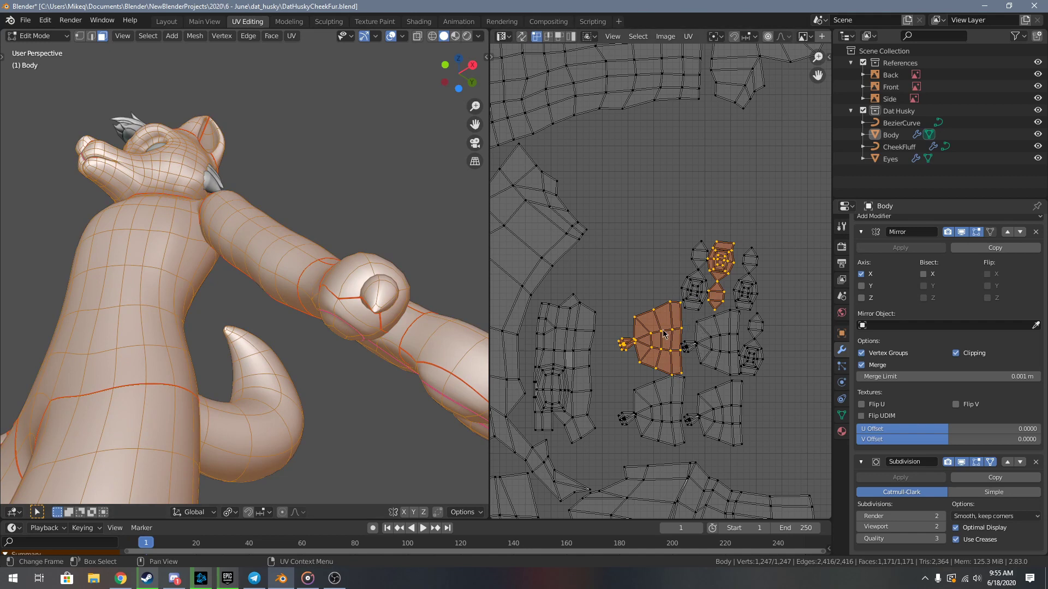
- Pick the thumb's fan-shaped island, move it just above the strip-shaped island, and deselect it
key("alt+a")
key("l")
key("g")
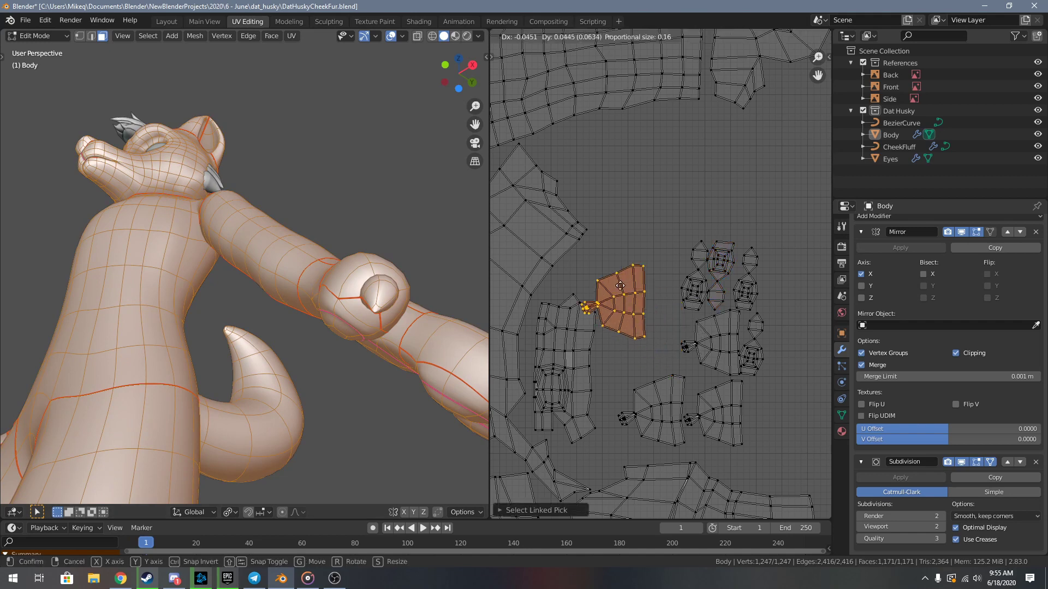
left_click(610, 266)
key("alt+a")
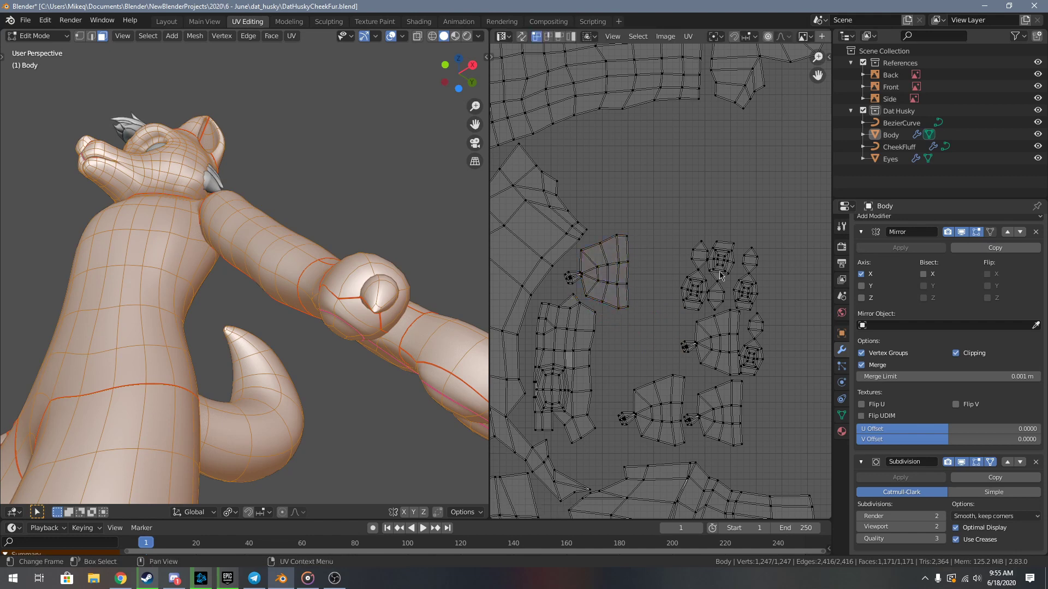
- Pick the thumb's small pad island, move it beneath the thumb's fan-shaped island beside the strip-shaped island, and deselect it
key("l")
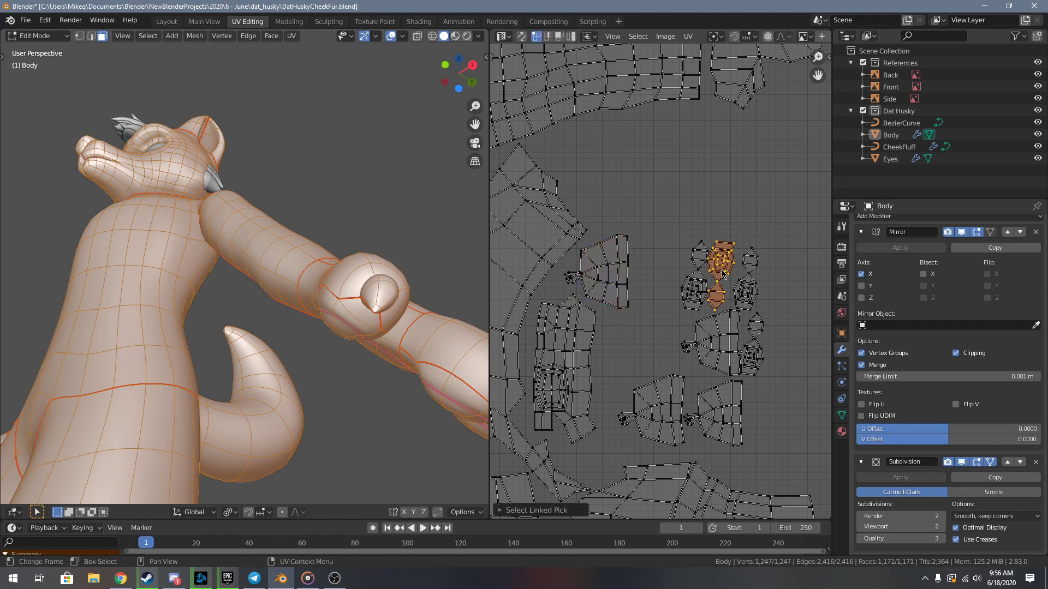
key("alt+a")
key("l")
key("g")
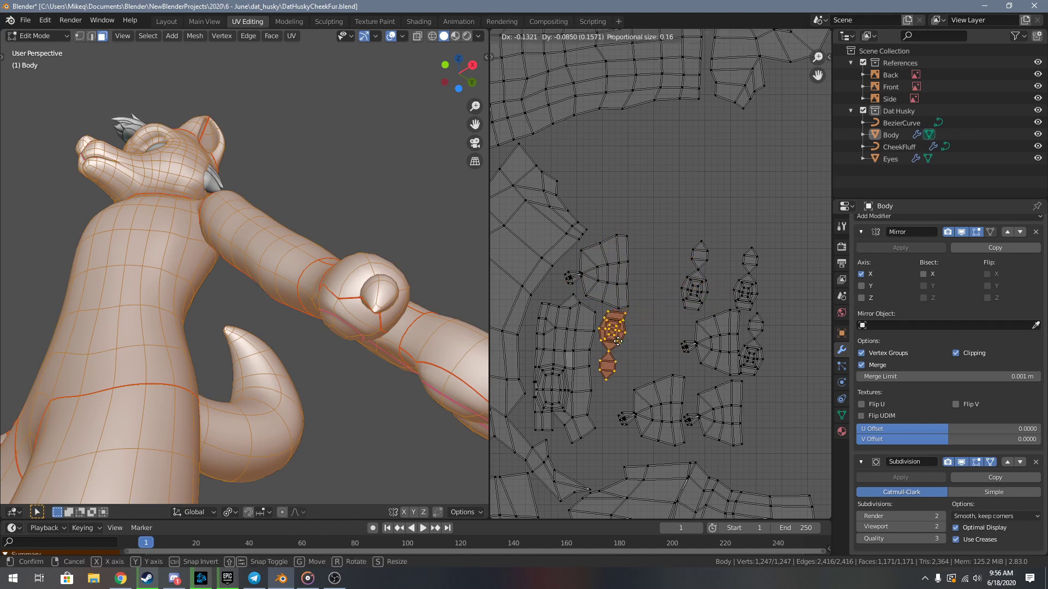
left_click(619, 341)
key("alt+a")
- Move the next fan-shaped finger island above the thumb's, rotate it 180°, and nudge it into line with the thumb's island
key("l")
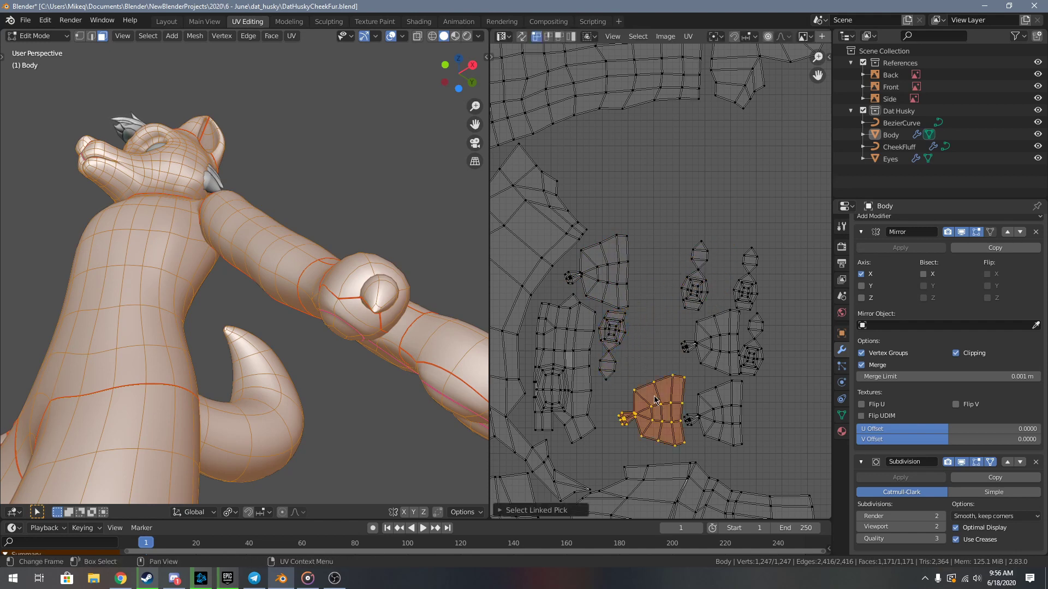
key("g")
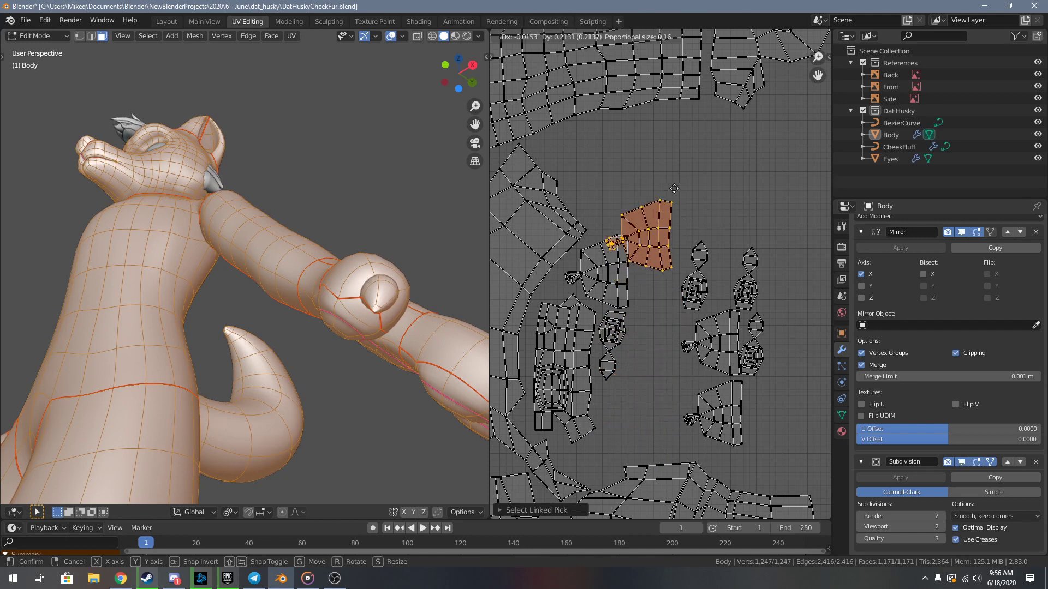
left_click(645, 168)
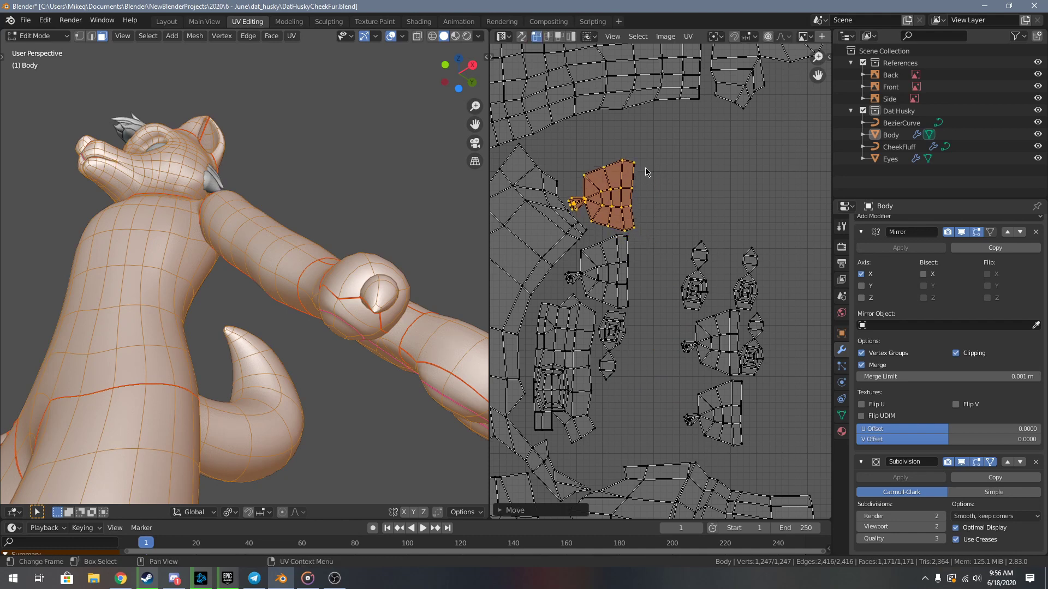
type("r180")
key("Return")
key("g")
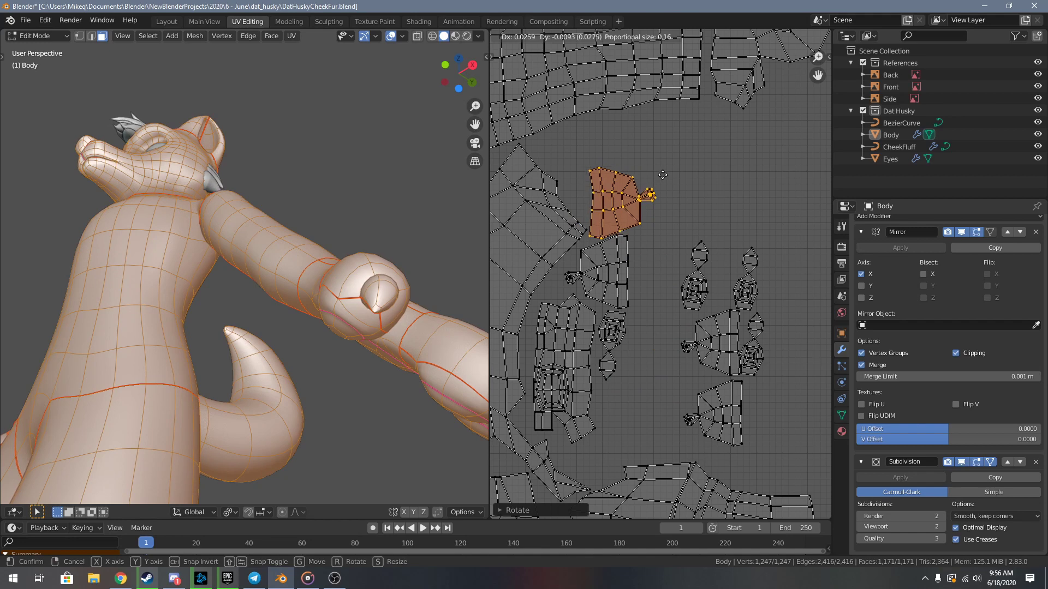
left_click(663, 174)
key("alt+a")
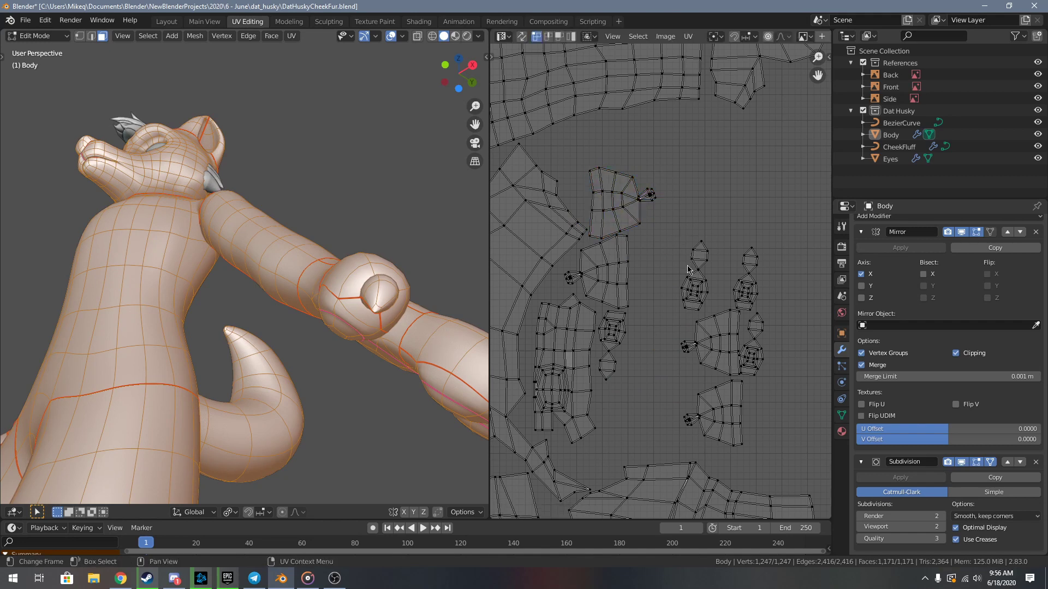
- Temporarily hide the rotated fan-shaped island and a candidate pad island to check which finger on the model each belongs to
key("l")
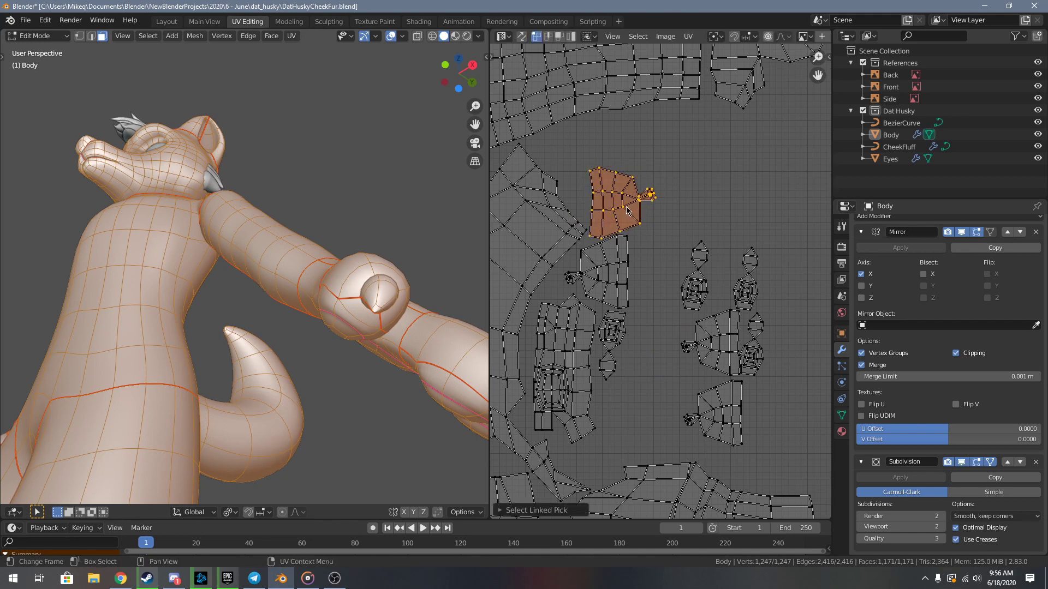
key("h")
middle_click_drag(256, 257, 319, 261)
key("alt+h")
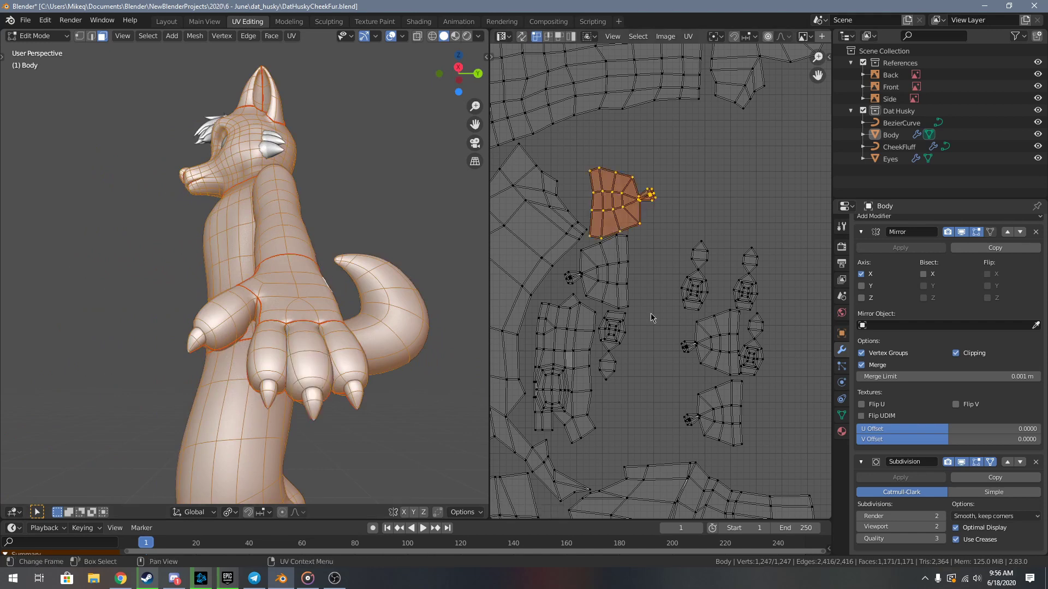
key("alt+a")
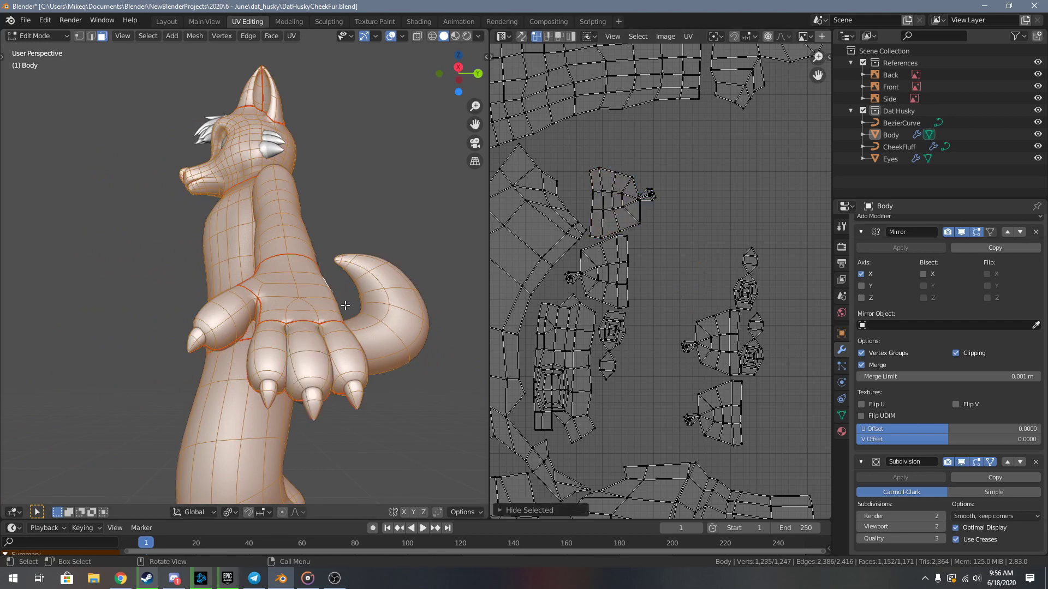
middle_click_drag(346, 299, 370, 293)
- Pick the matching small pad island, move it below the rotated fan-shaped island's claw tip, and deselect it
key("l")
key("g")
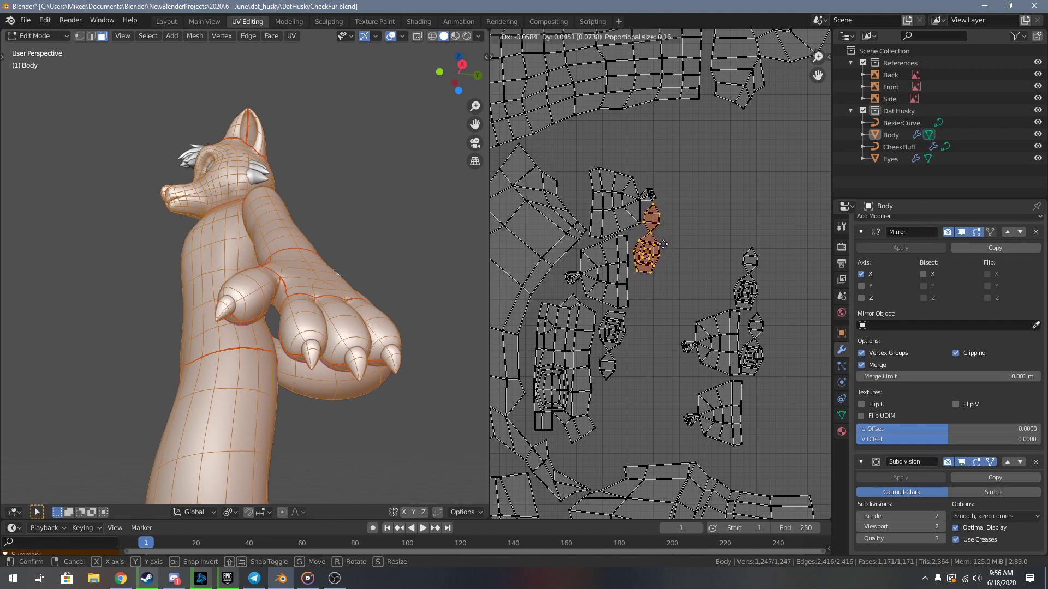
left_click(663, 244)
left_click(703, 277)
middle_click_drag(714, 284, 720, 327, "shift")
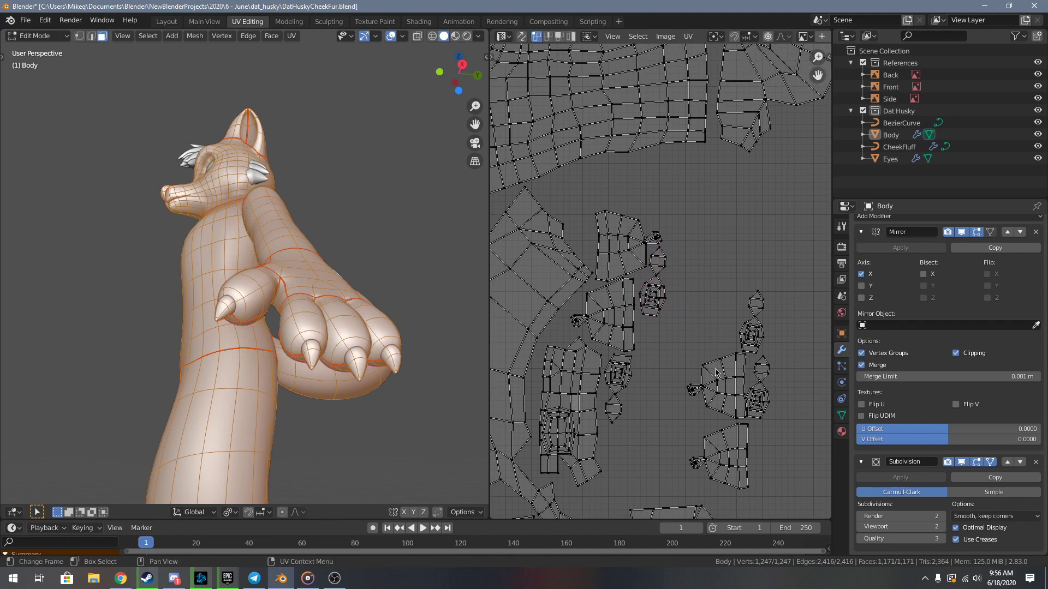
- Pick the next fan-shaped finger island, move it above the rotated one near the head island, and deselect it
key("l")
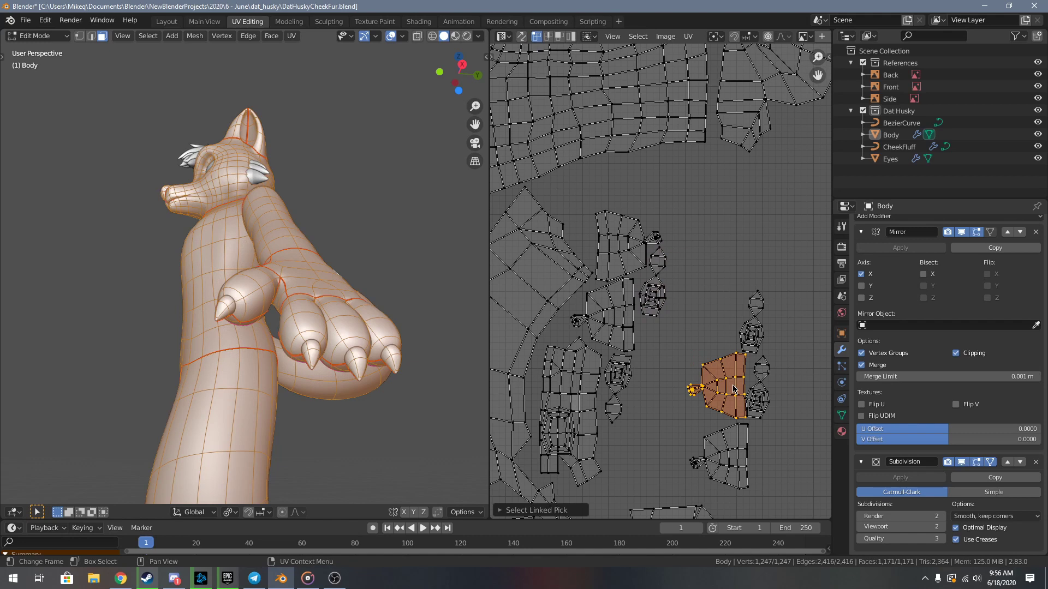
key("g")
left_click(585, 191)
key("r")
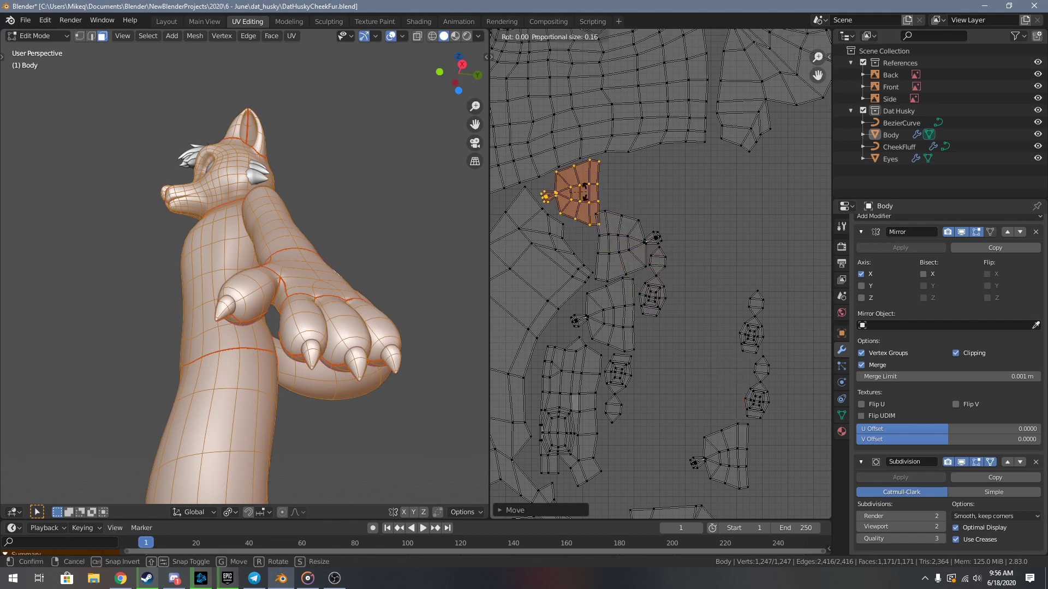
right_click(585, 191)
left_click(610, 210)
- Nudge the rotated fan-shaped island slightly away from the newly placed finger island, and deselect it
key("l")
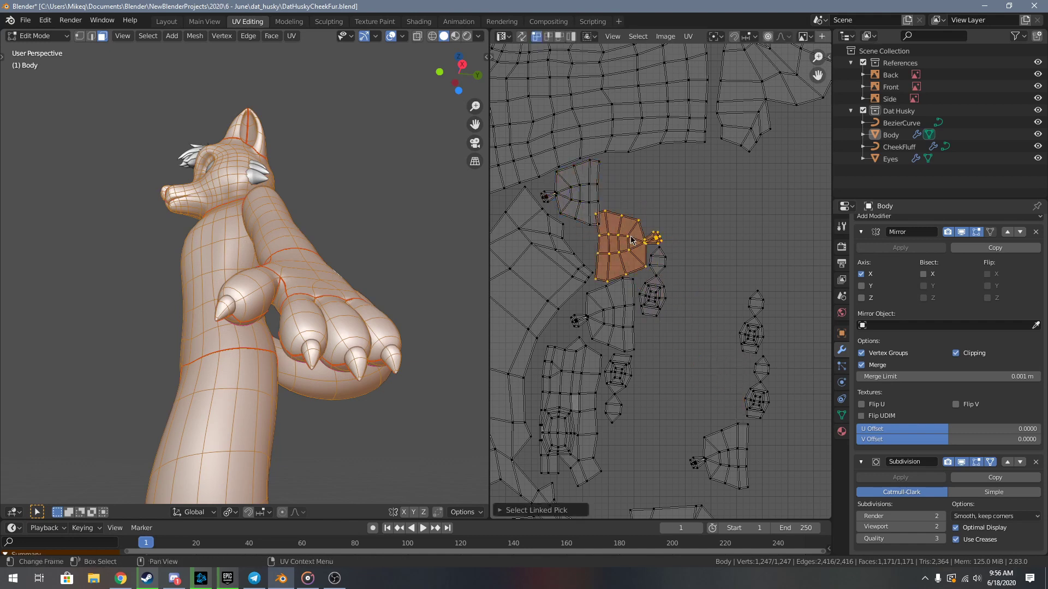
key("r")
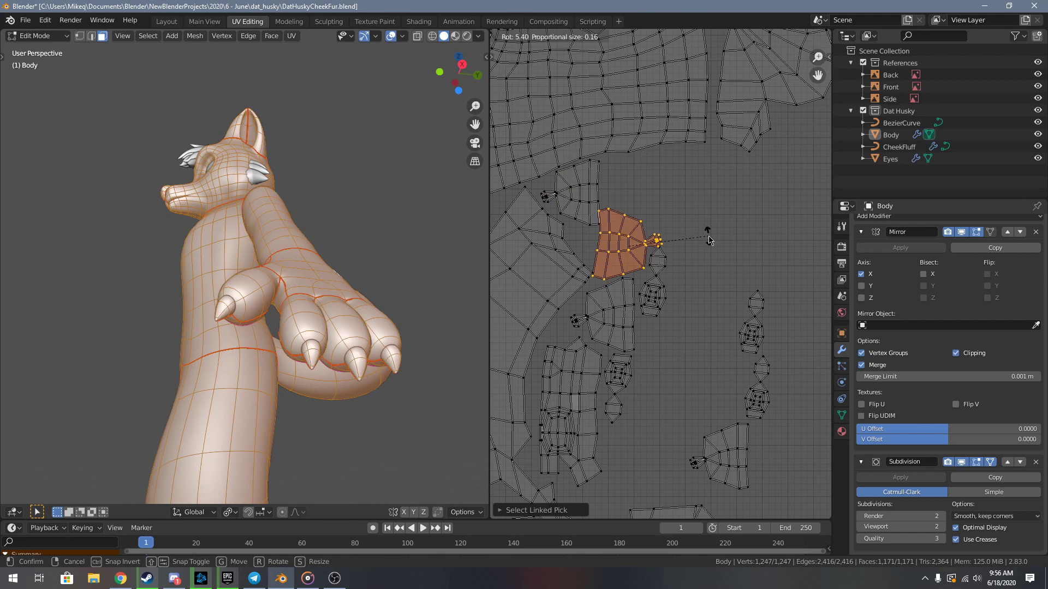
right_click(708, 240)
left_click(696, 245)
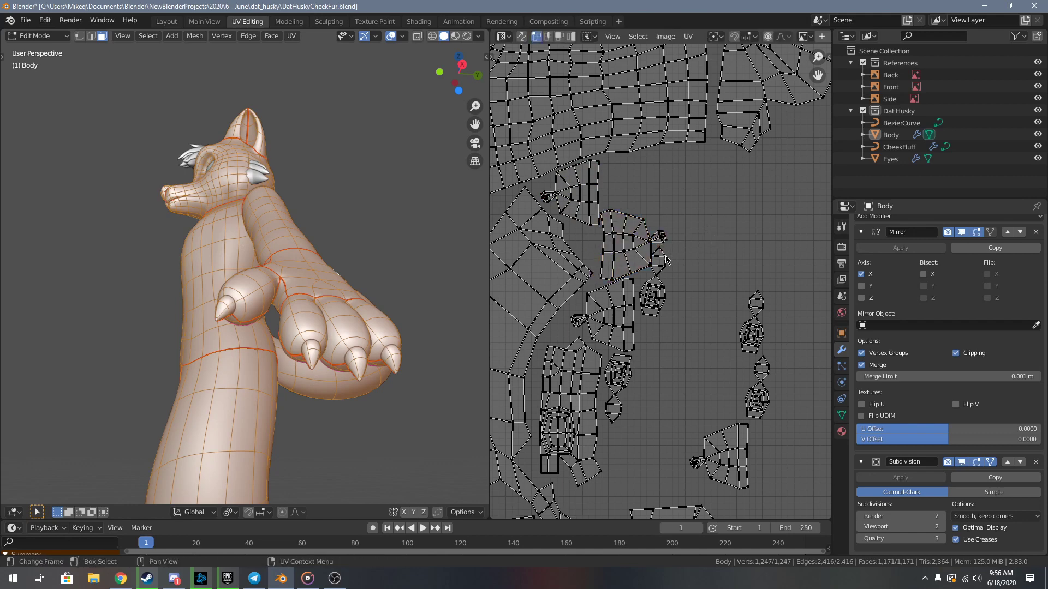
- Nudge the adjacent small pad island clear of the rotated fan-shaped island's edge, and deselect it
scroll(664, 262, "up", 3)
key("l")
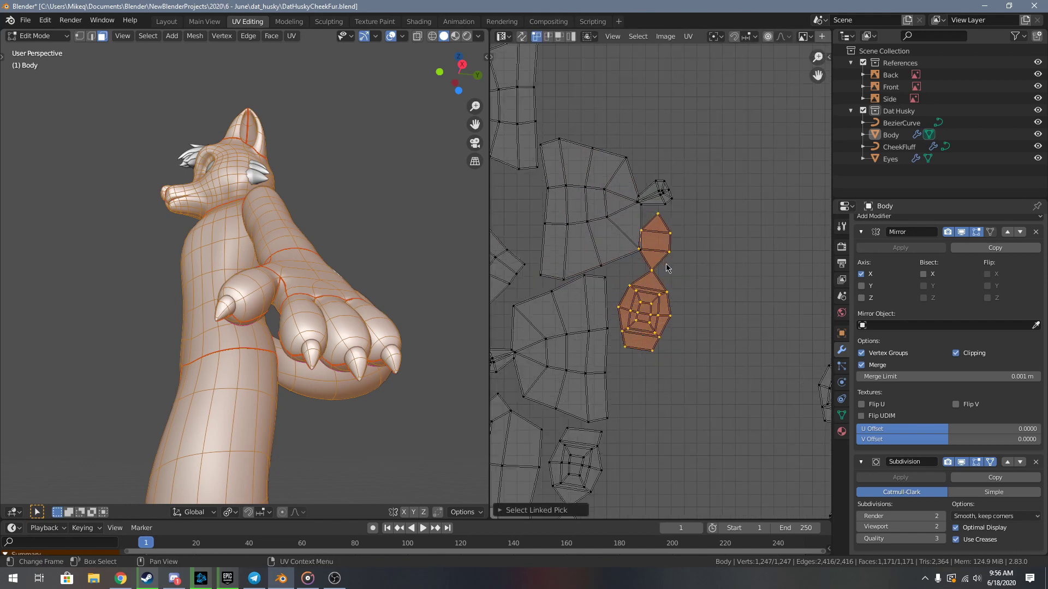
key("g")
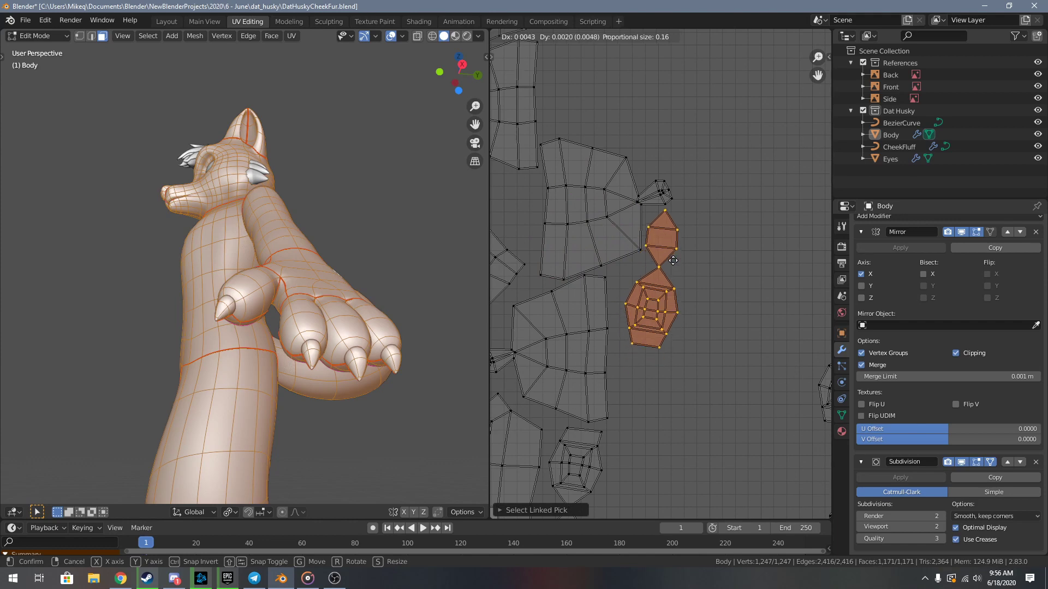
left_click(676, 266)
scroll(677, 268, "down", 3)
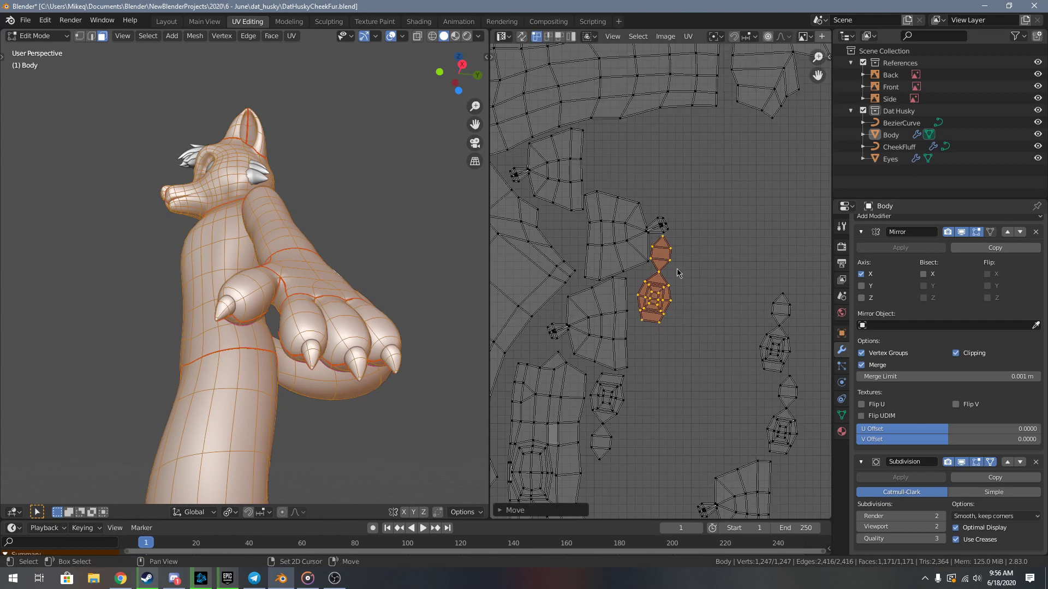
left_click(706, 320)
- Check which finger the uppermost fan-shaped island and the upper unplaced pad island belong to by temporarily hiding them
key("l")
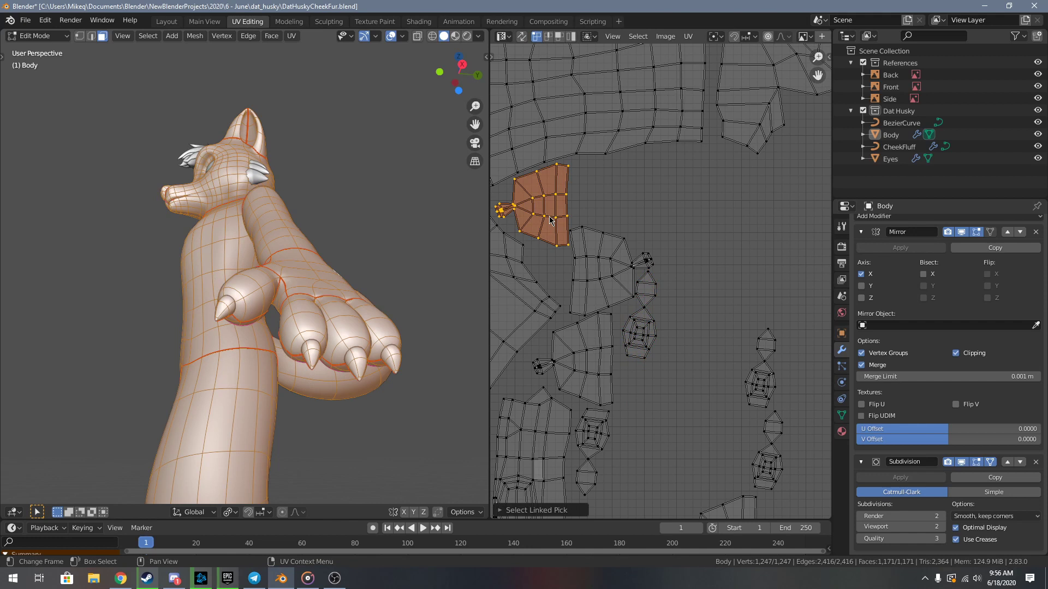
key("h")
key("ctrl+z")
key("ctrl+z")
key("l")
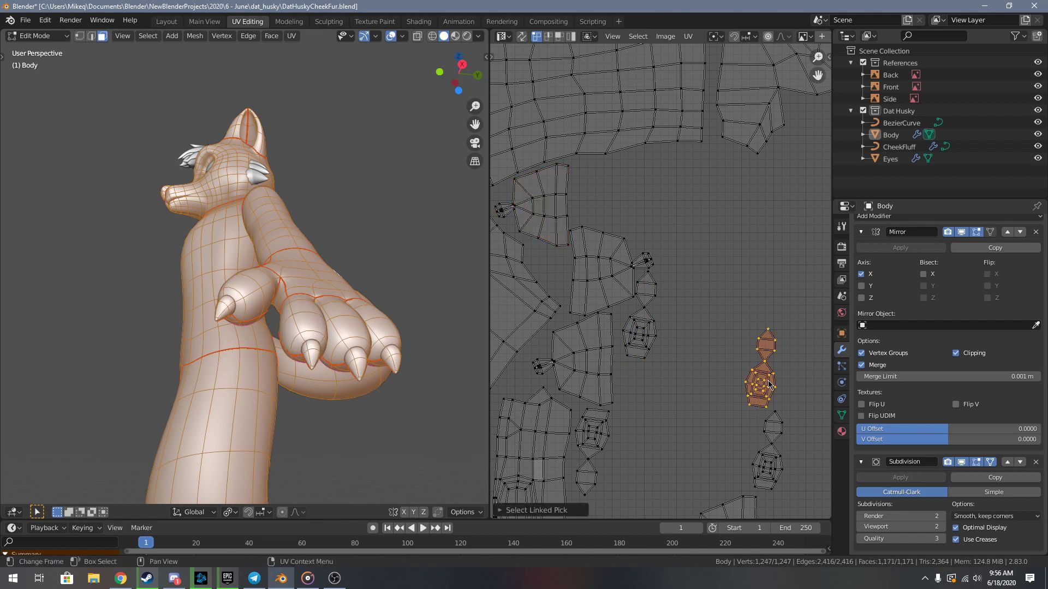
key("ctrl+z")
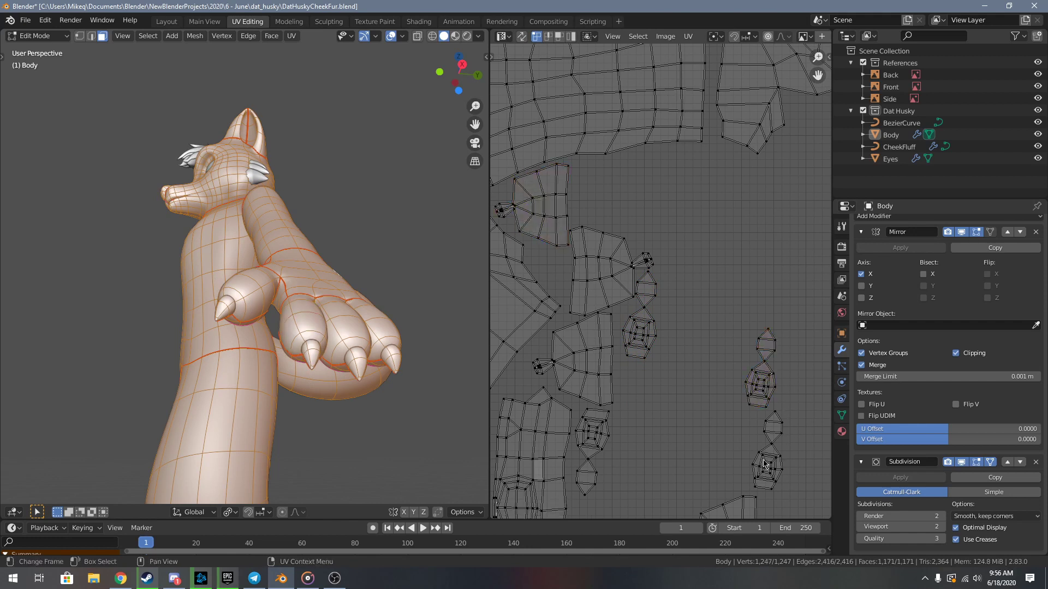
- Move the lower unplaced pad island beside the uppermost fan-shaped finger island, rotate it to lie horizontally, nudge it into place, and deselect it
key("l")
key("ctrl+z")
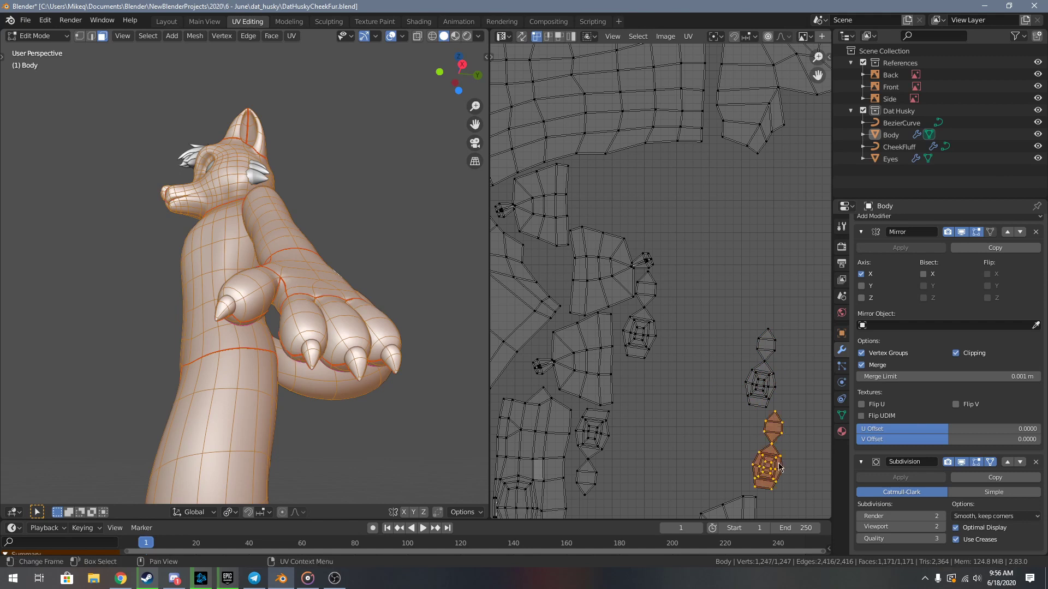
key("g")
left_click(599, 195)
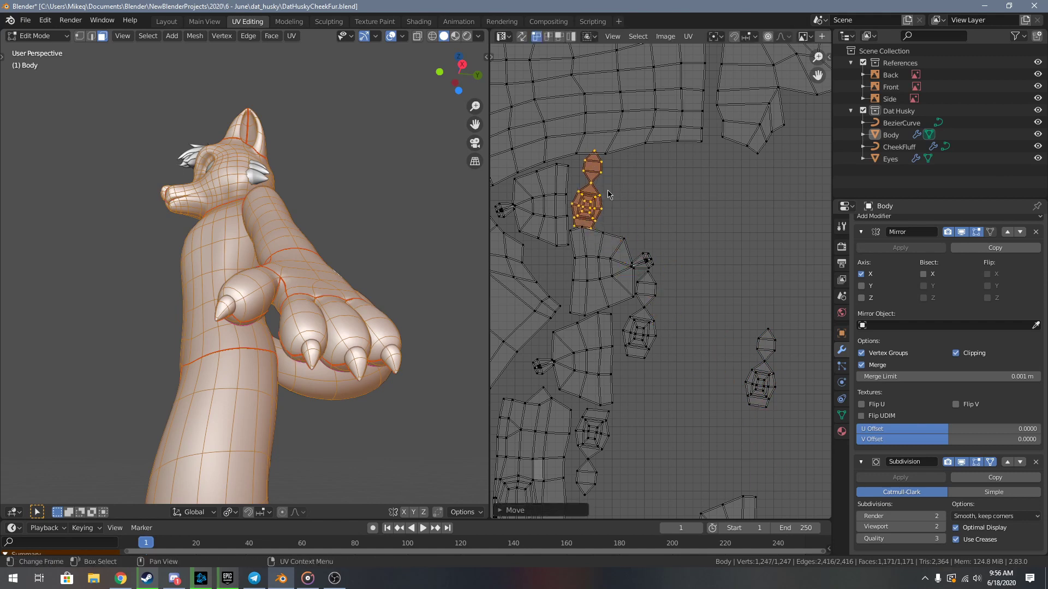
key("r")
left_click(655, 218)
key("g")
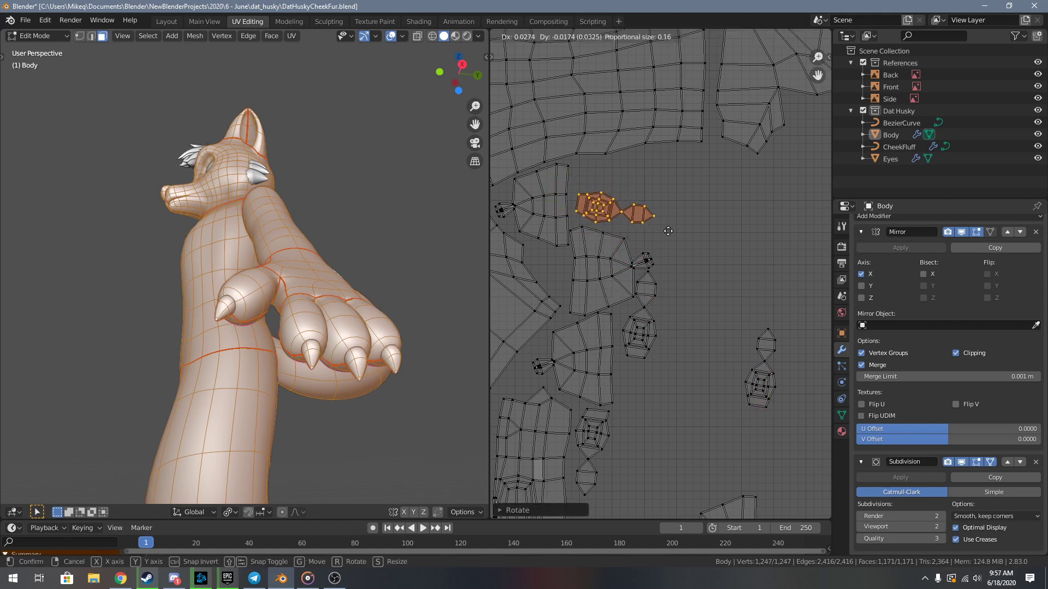
left_click(667, 236)
key("alt+a")
- Move the last unplaced pad island above the horizontal one, rotate it to lie horizontally in the opposite direction, and deselect it
key("l")
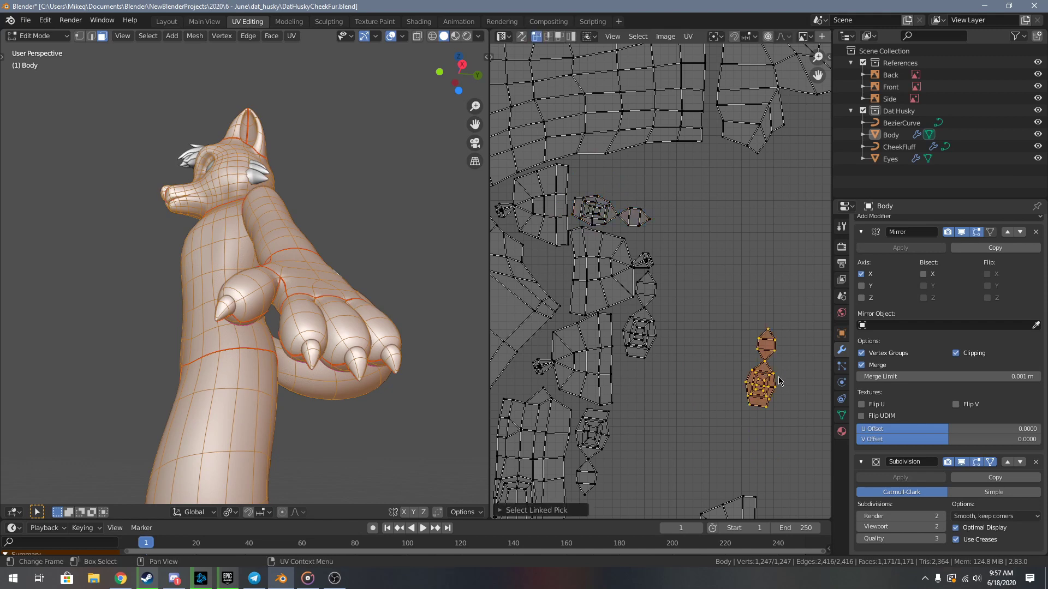
key("g")
key("r")
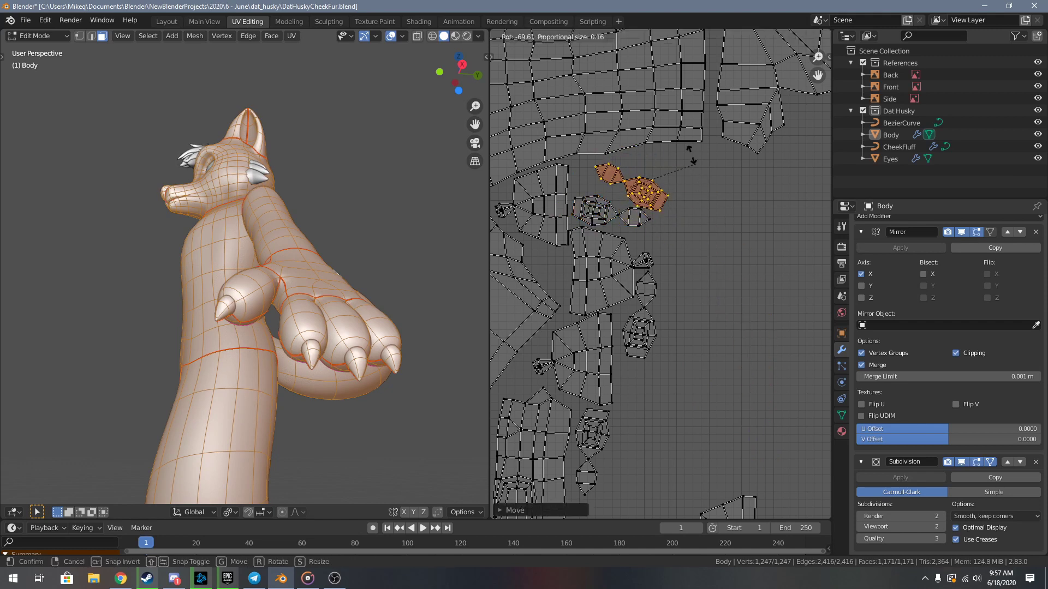
left_click(684, 140)
key("g")
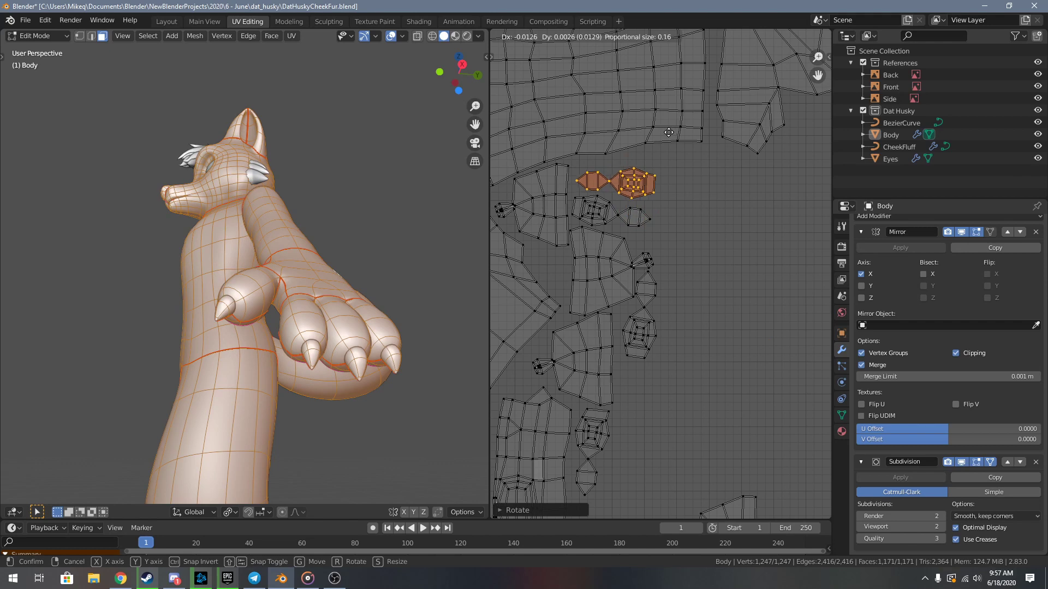
left_click(666, 131)
key("alt+a")
- Move the remaining fan-shaped finger island below the column of finger and pad islands, rotate it 90 degrees, nudge it upward, and deselect it
middle_click_drag(709, 329, 678, 203)
scroll(680, 207, "down", 1)
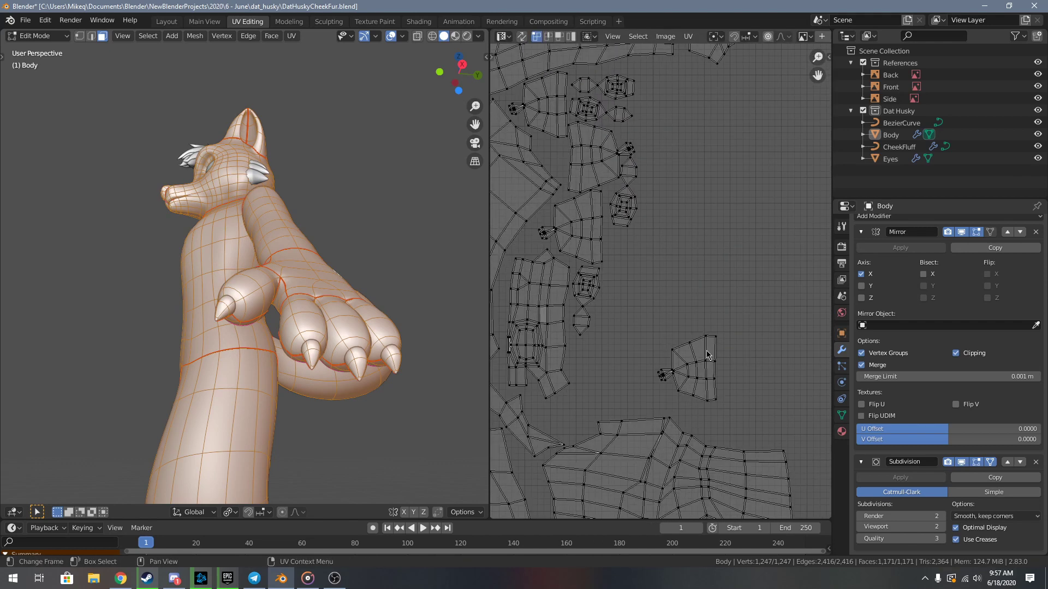
key("l")
key("g")
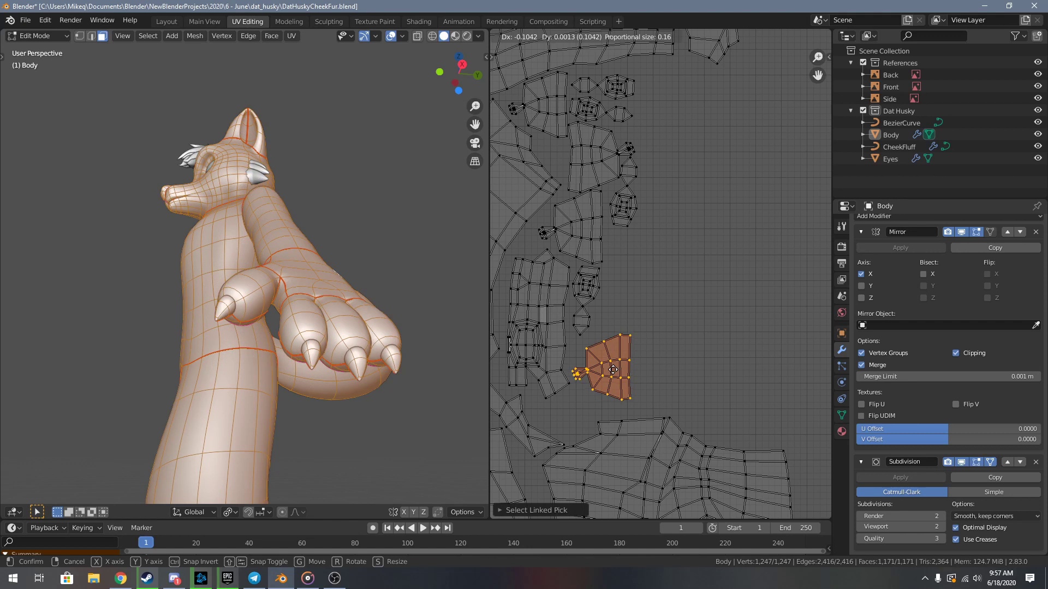
left_click(613, 370)
type("r90")
key("Return")
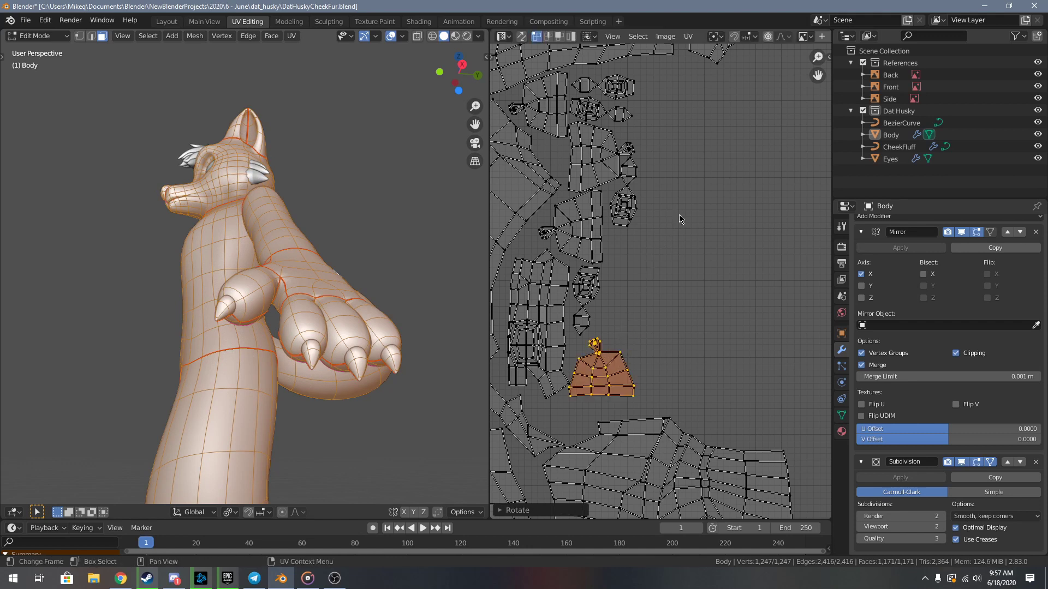
key("g")
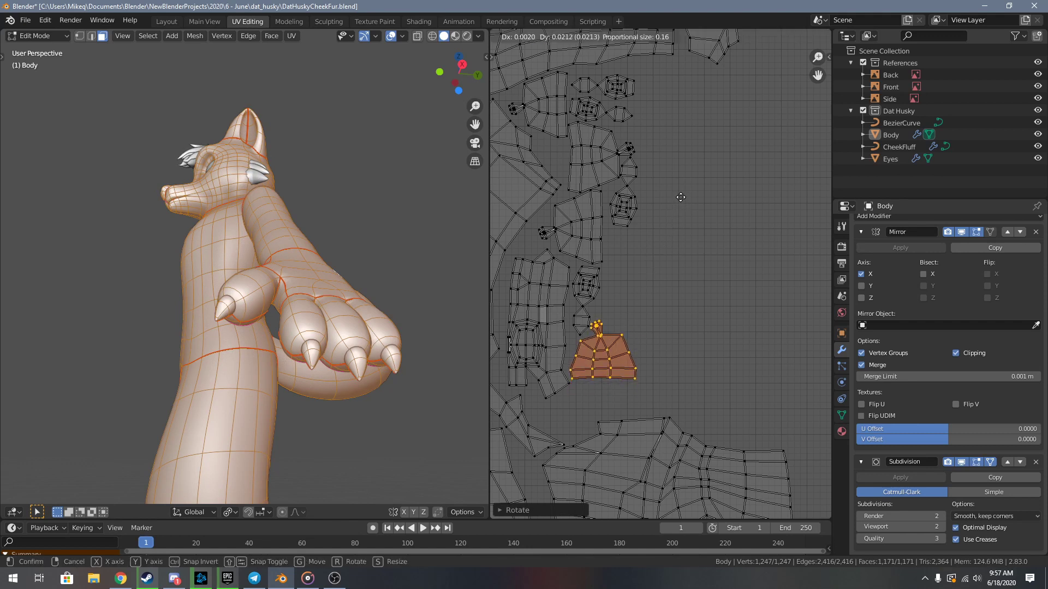
left_click(680, 198)
left_click(682, 201)
- Select the four hourglass-shaped islands lying above the UV square and run Pack Islands on them
scroll(713, 281, "down", 5)
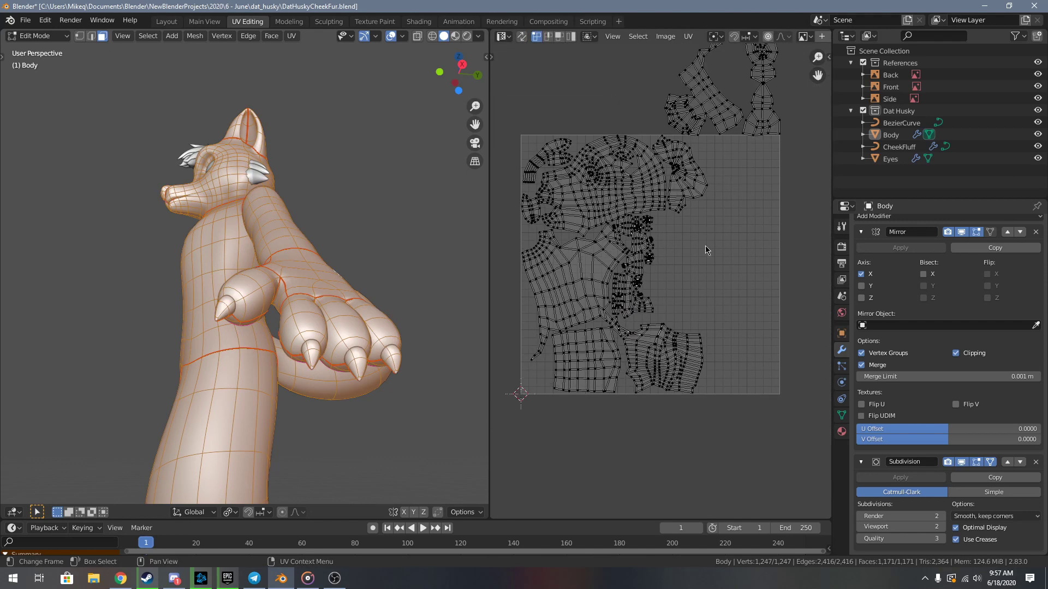
middle_click_drag(705, 246, 695, 397)
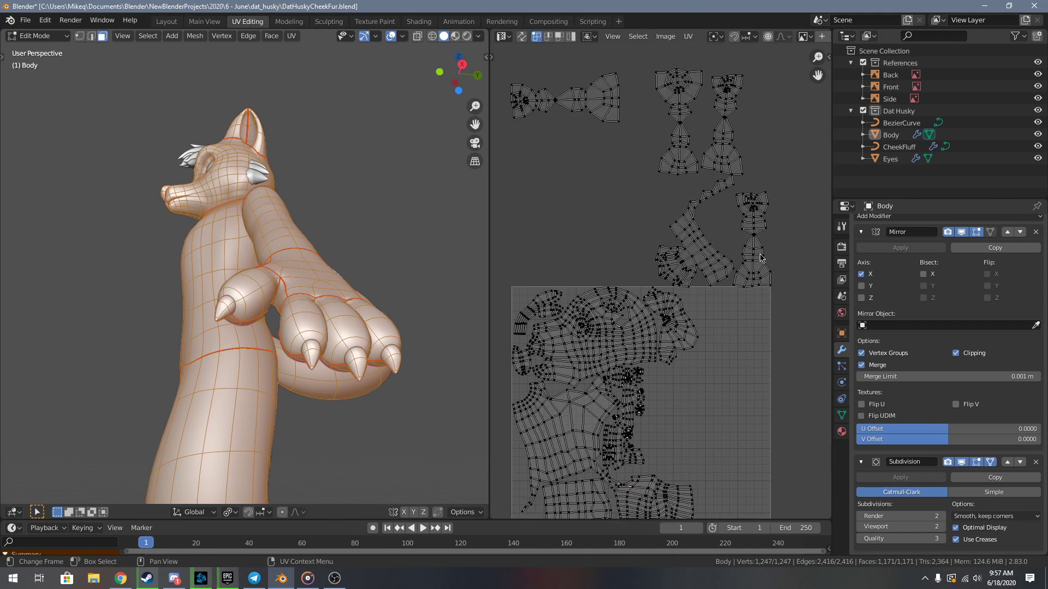
key("l")
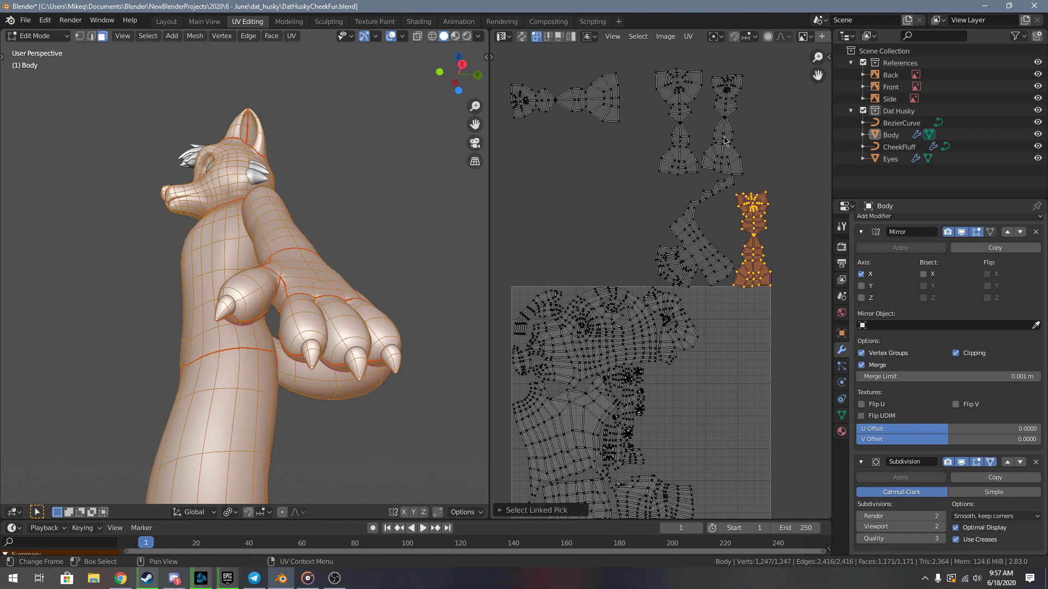
key("l")
key("l")
key("l")
key("F3")
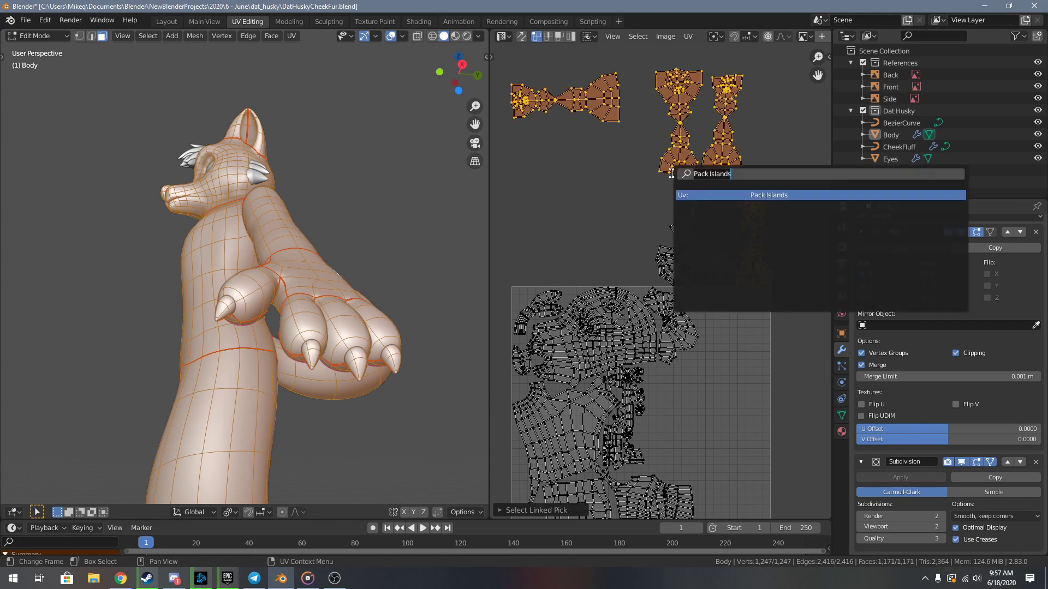
key("Return")
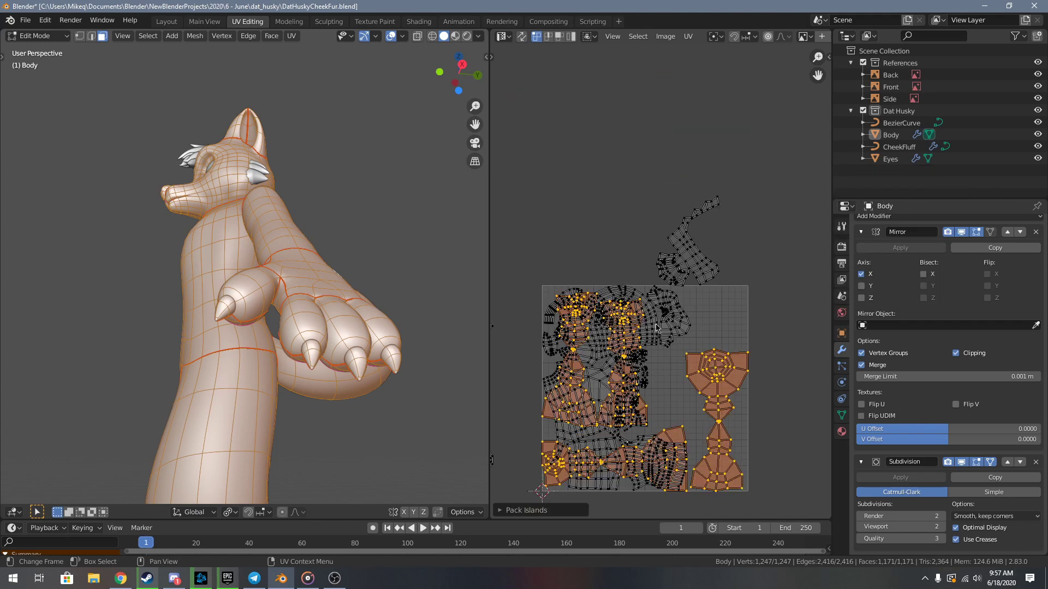
- Scale the four packed hourglass-shaped UV islands by 0.25 and move them into the empty area beside the small islands
type("s.25")
key("Return")
key("g")
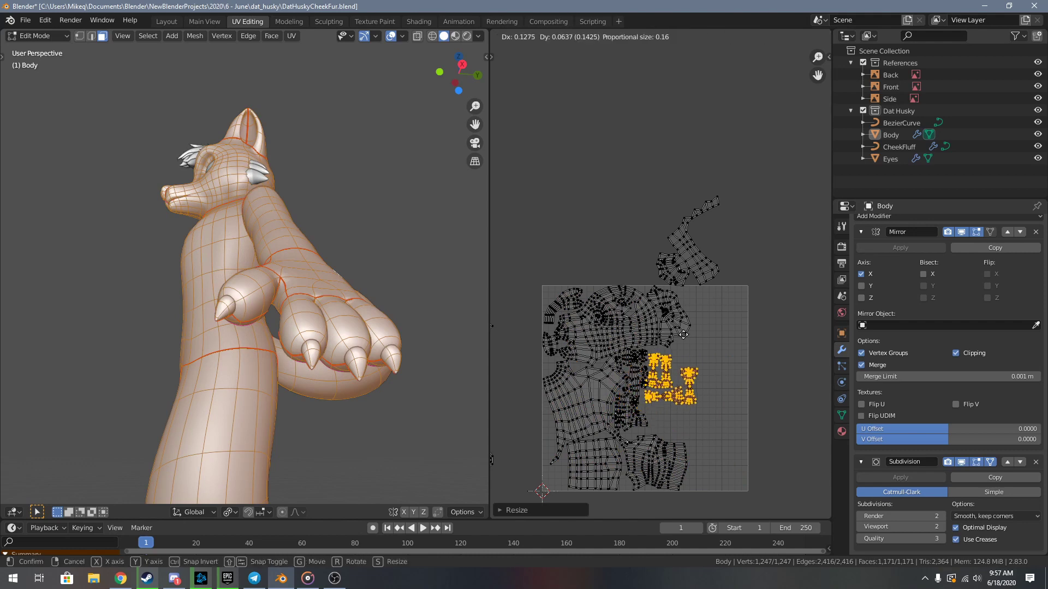
left_click(690, 330)
scroll(695, 328, "up", 5)
scroll(696, 327, "up", 2)
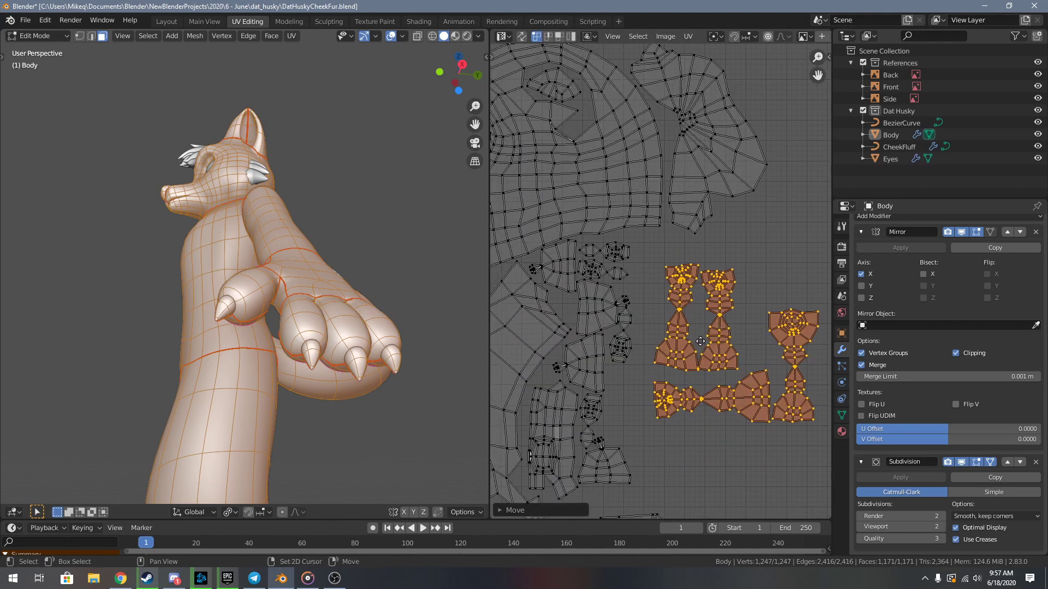
- Select the first hourglass-shaped island alone, then rotate and position it beside the small islands, just below the large ones
key("alt+a")
key("l")
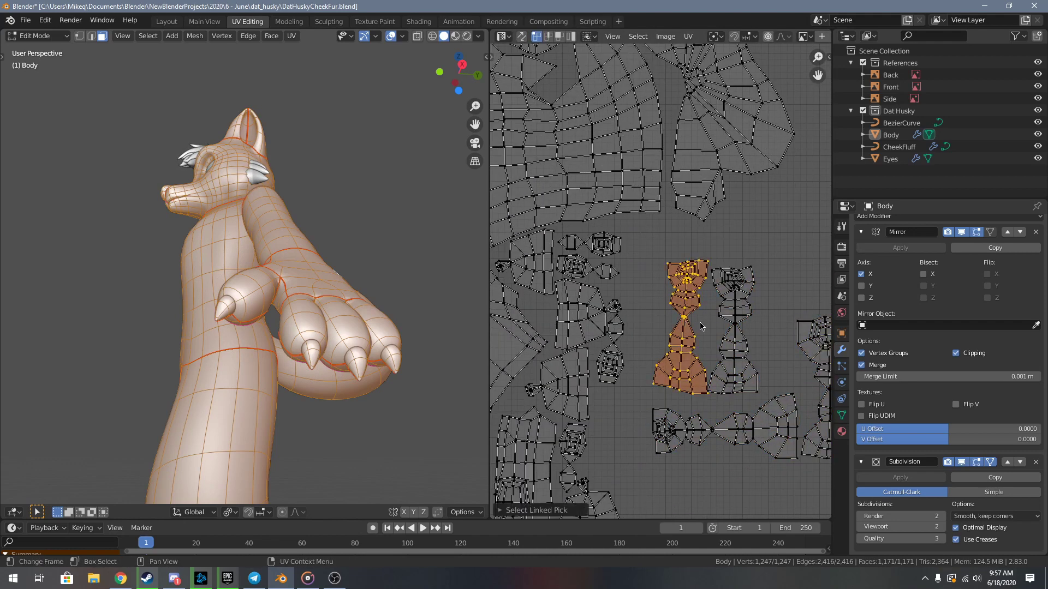
key("g")
left_click(684, 288)
key("r")
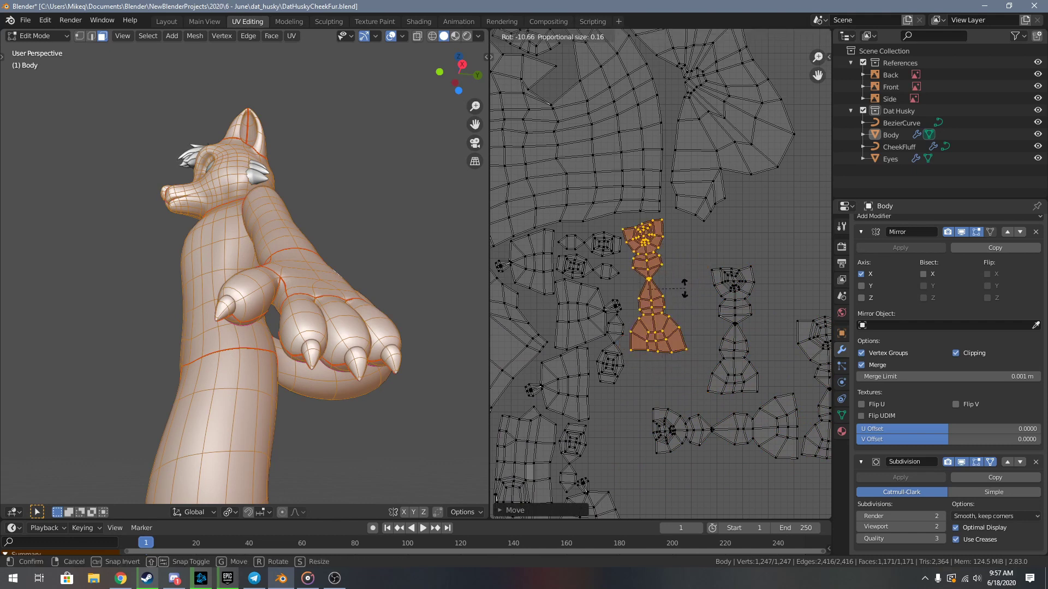
left_click(686, 294)
key("g")
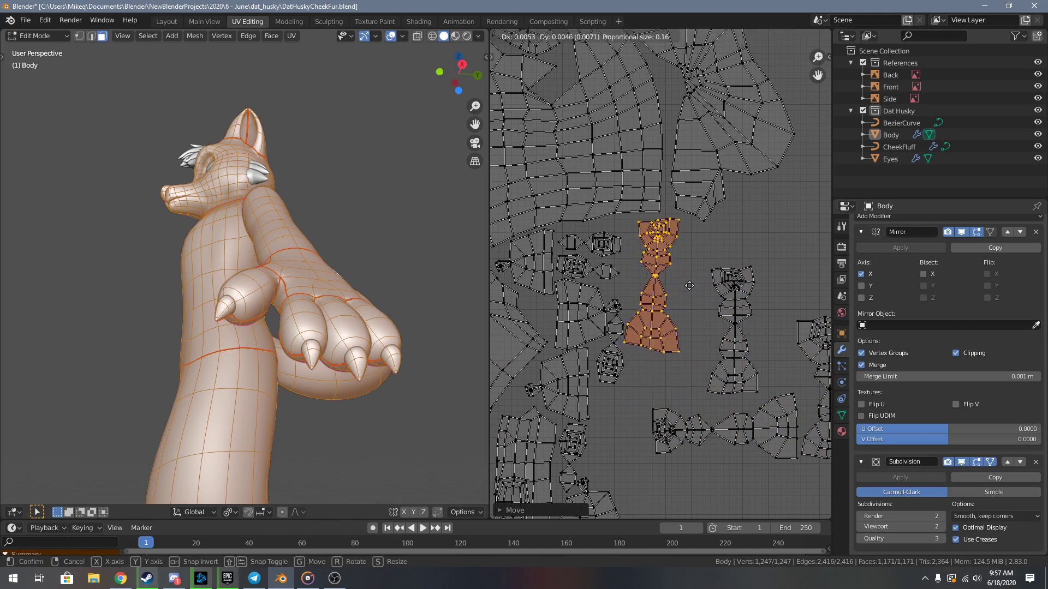
left_click(692, 293)
- Move the second upright hourglass-shaped island right next to the first one
key("alt+a")
key("l")
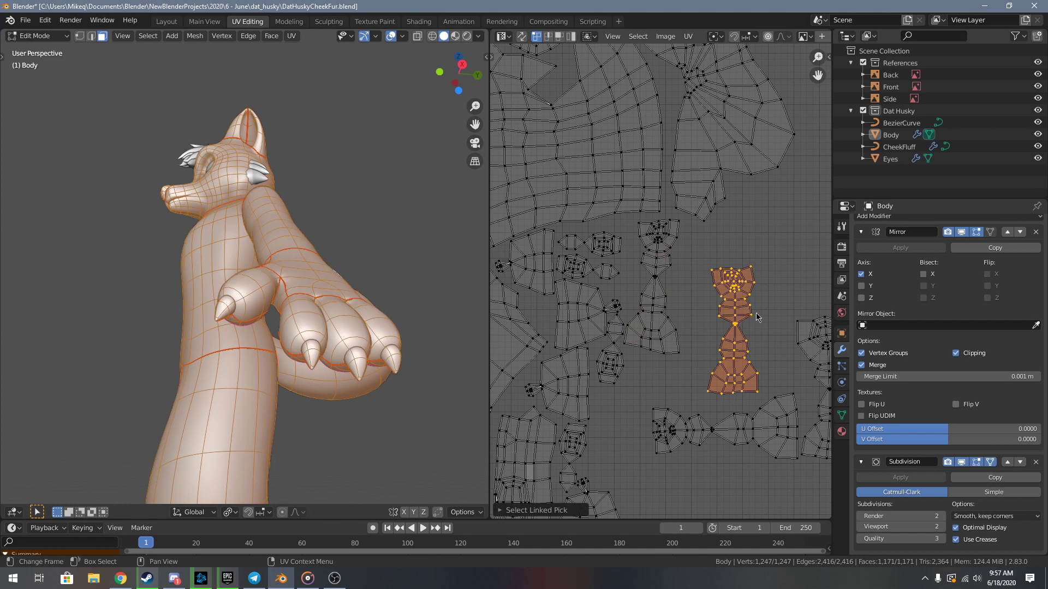
key("g")
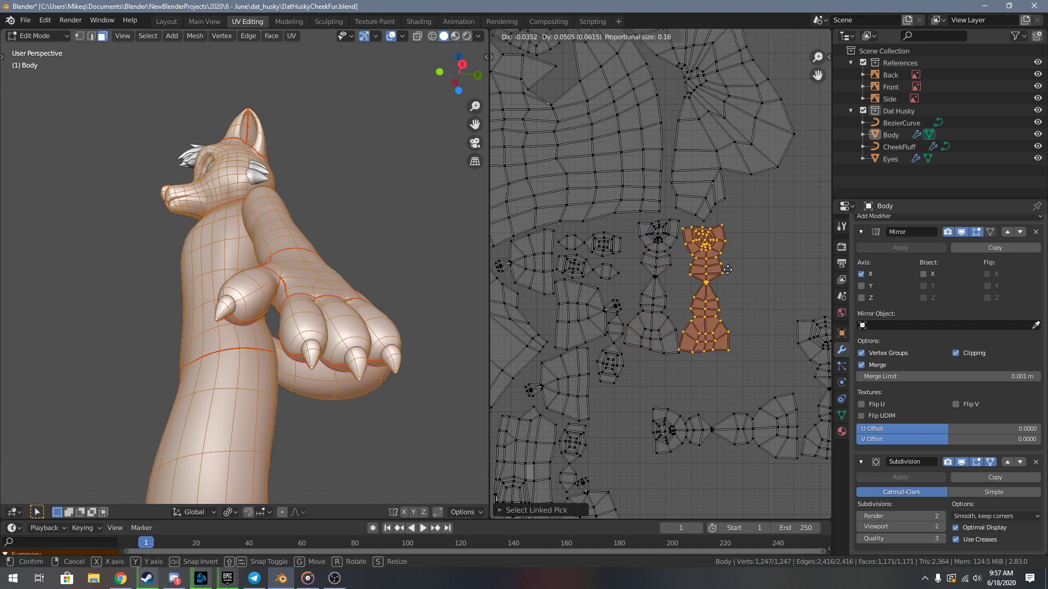
left_click(729, 268)
- Rotate the horizontal hourglass-shaped island by 90° and place it directly below the first one
key("alt+a")
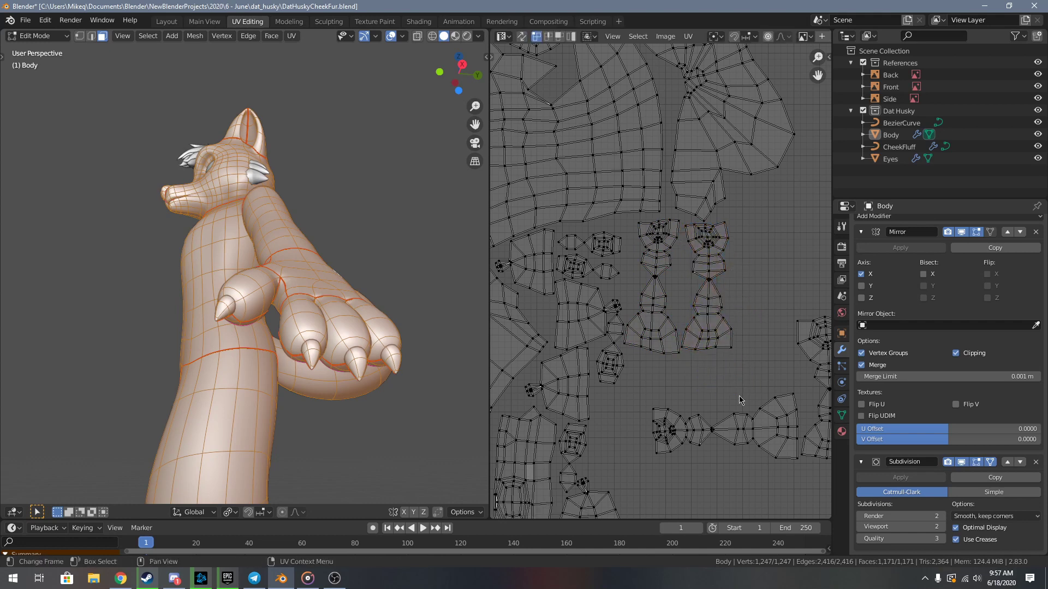
middle_click_drag(731, 432, 723, 354)
type("lr90")
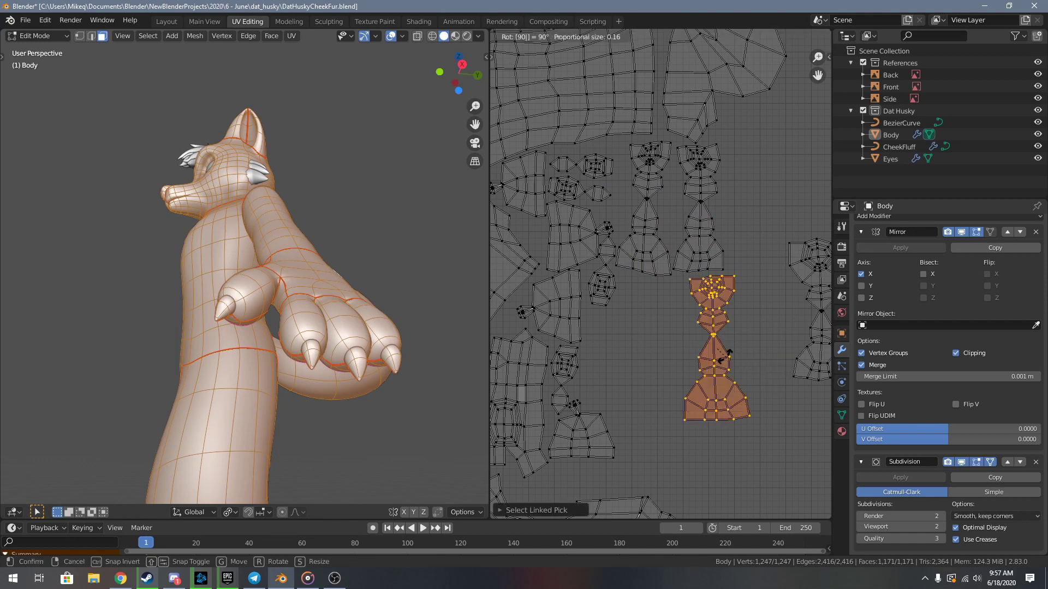
key("Return")
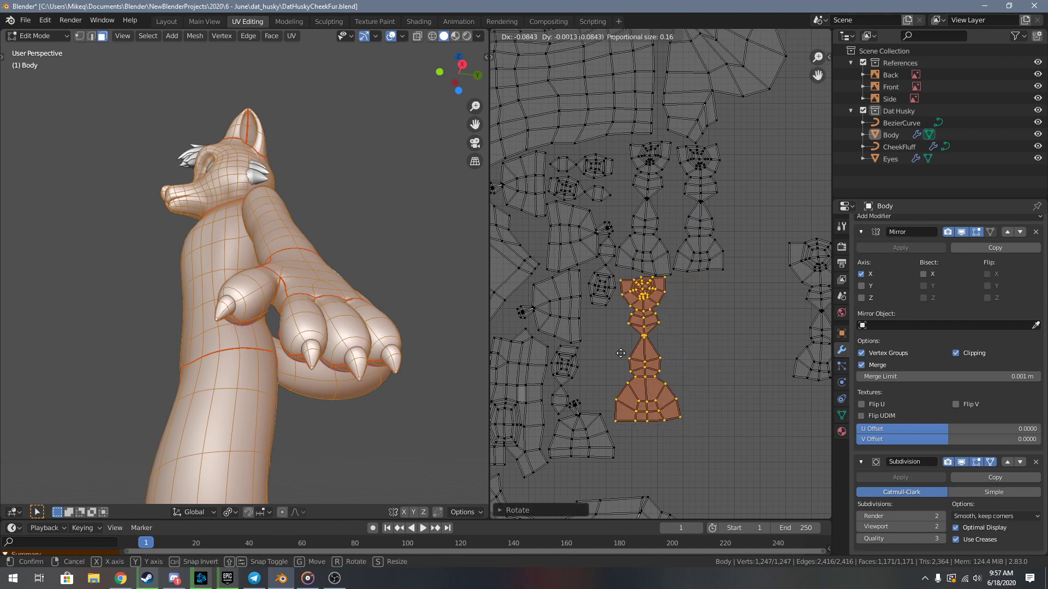
left_click_drag(623, 356, 623, 354)
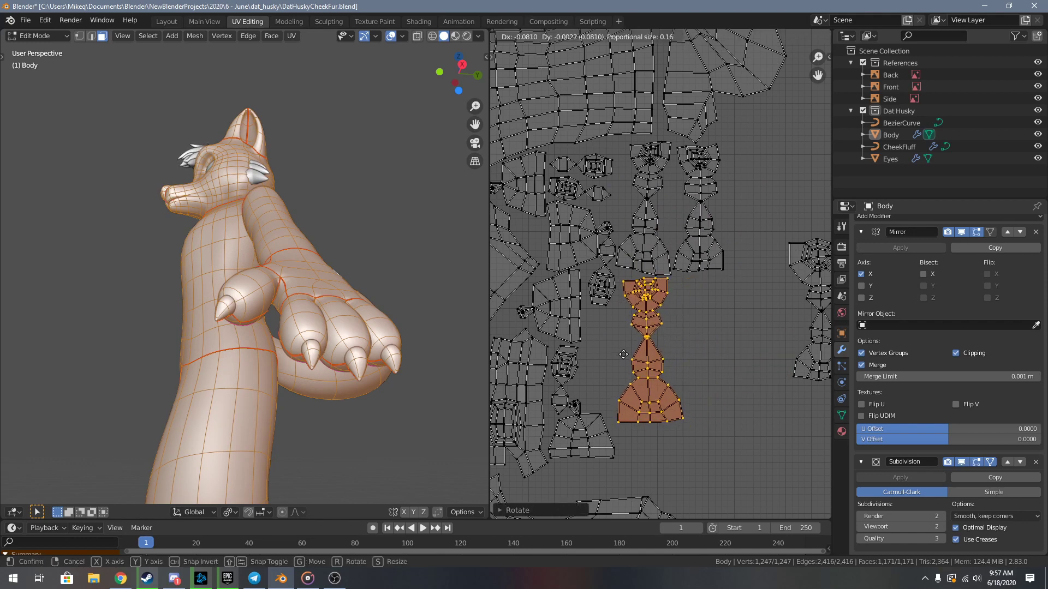
left_click(623, 354)
- Move the last hourglass-shaped island below the second one, beside the island just rotated upright
left_click(729, 348)
middle_click_drag(732, 348, 694, 353)
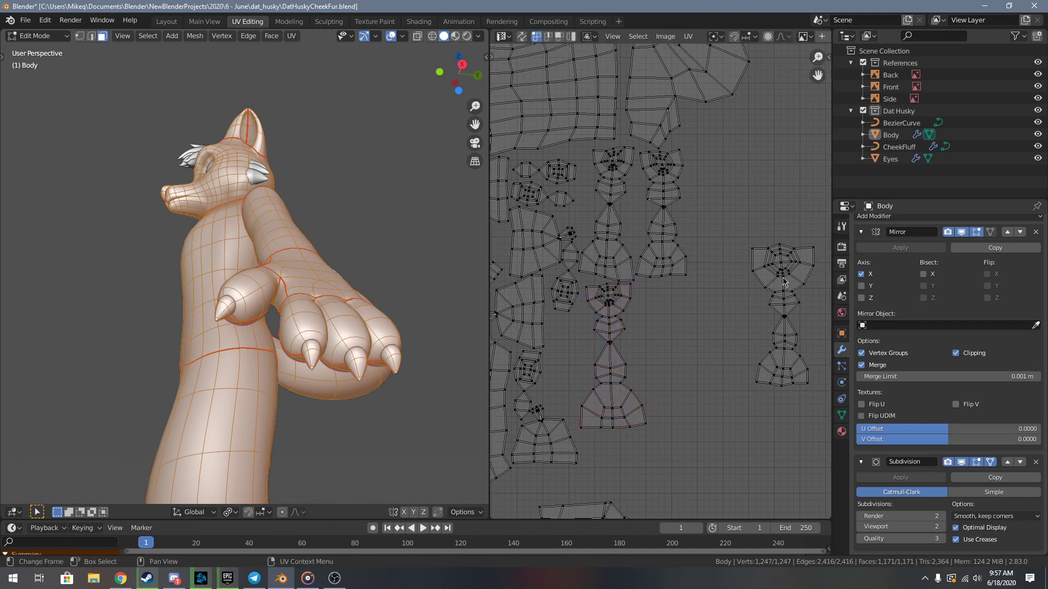
key("l")
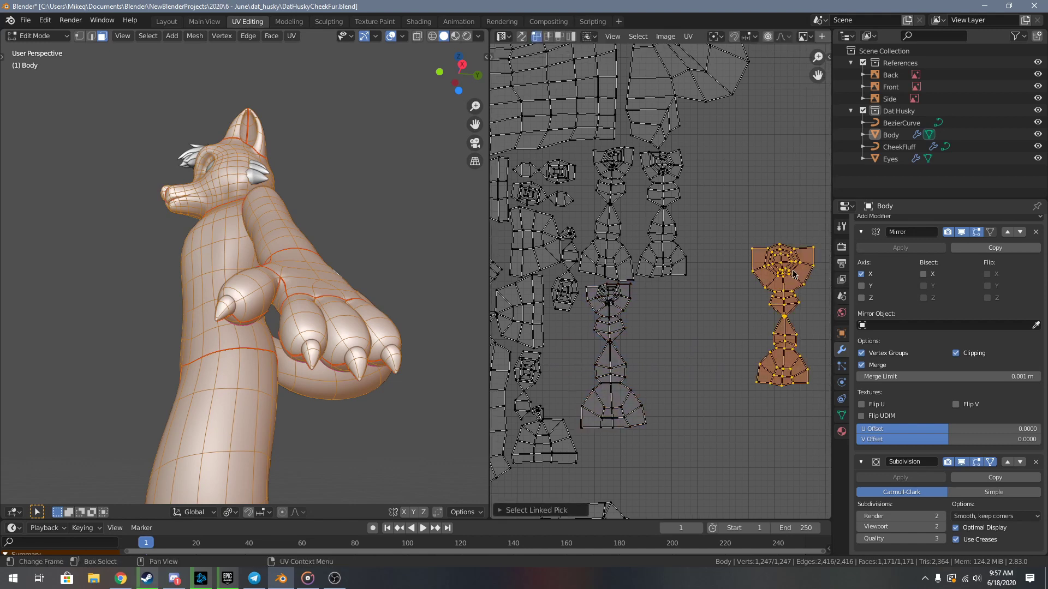
left_click_drag(794, 274, 681, 312)
key("r")
left_click(742, 309)
key("g")
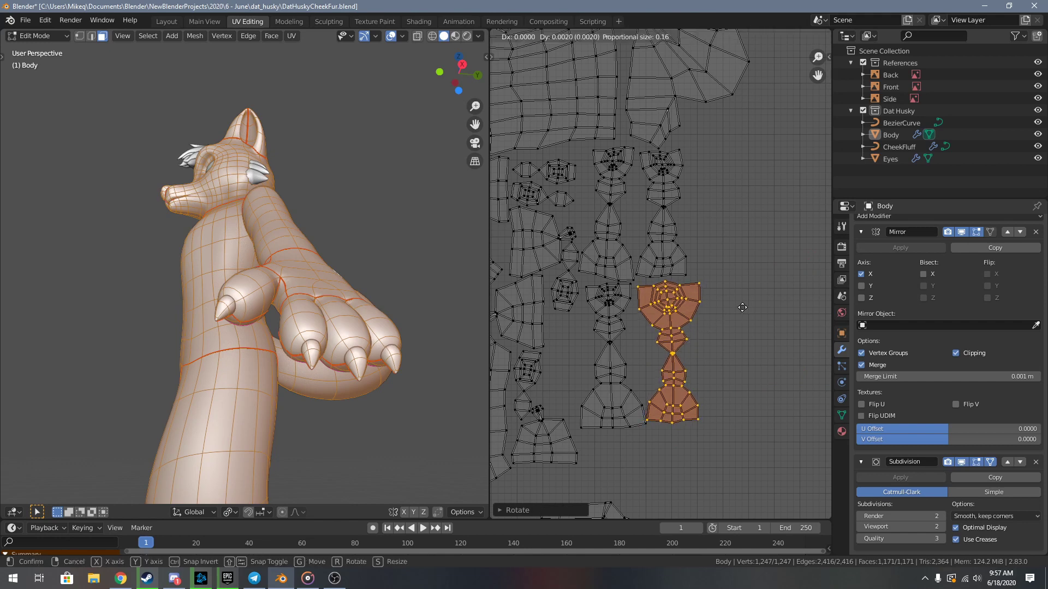
left_click(743, 308)
- Rotate the last hourglass-shaped island slightly and nudge it closer to its neighbours
middle_click_drag(306, 246, 327, 264)
middle_click_drag(376, 302, 418, 278)
key("r")
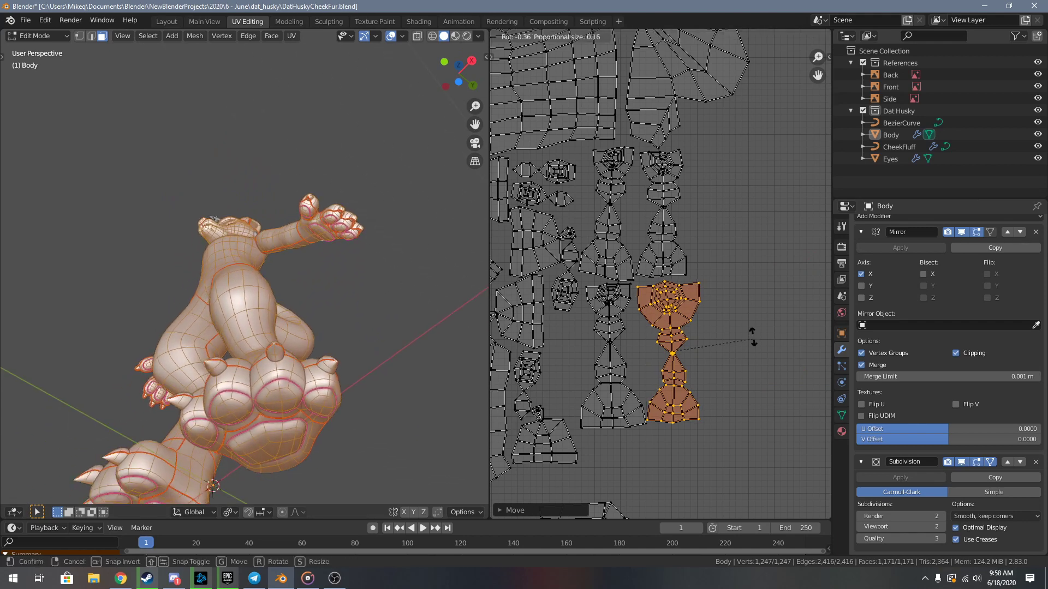
left_click(753, 336)
key("g")
left_click(753, 334)
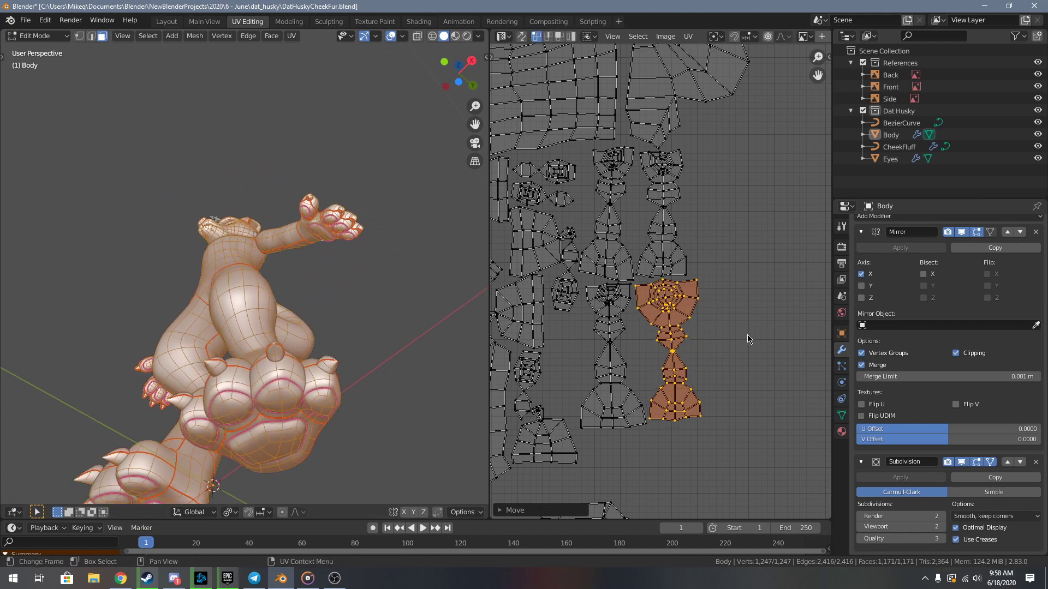
- Pack the elongated island lying above the UV square into the square and scale it by 0.25
scroll(703, 342, "down", 6)
middle_click_drag(705, 231, 726, 294)
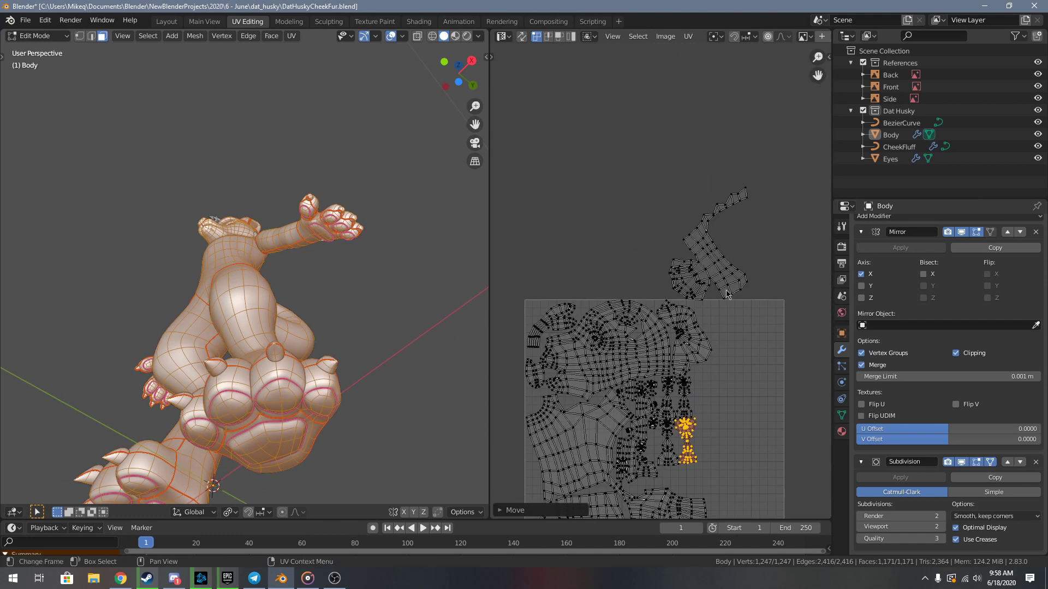
key("l")
middle_click_drag(741, 353, 738, 306)
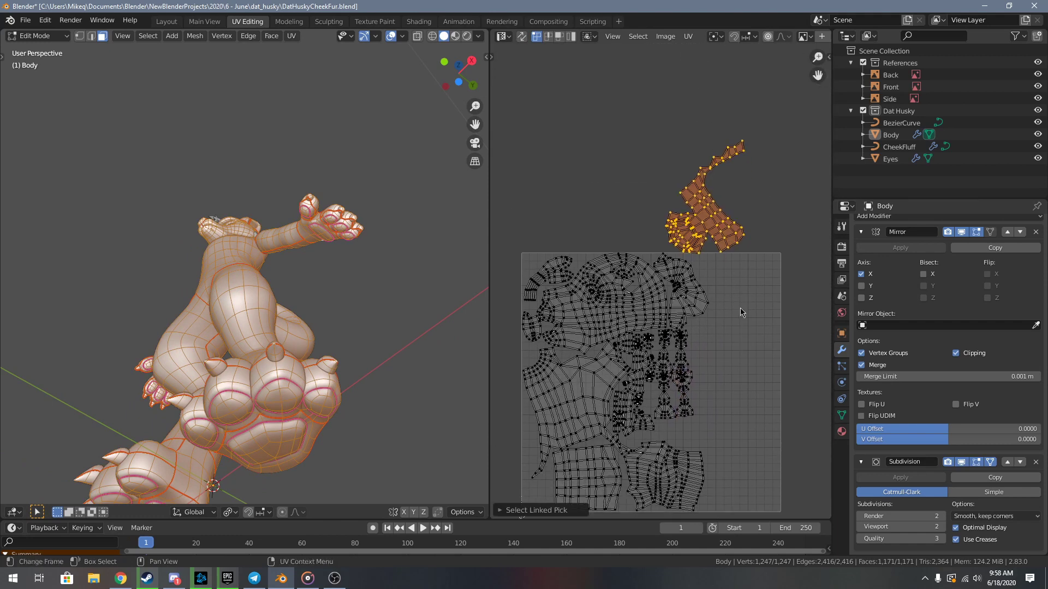
key("F3")
key("Return")
key("s")
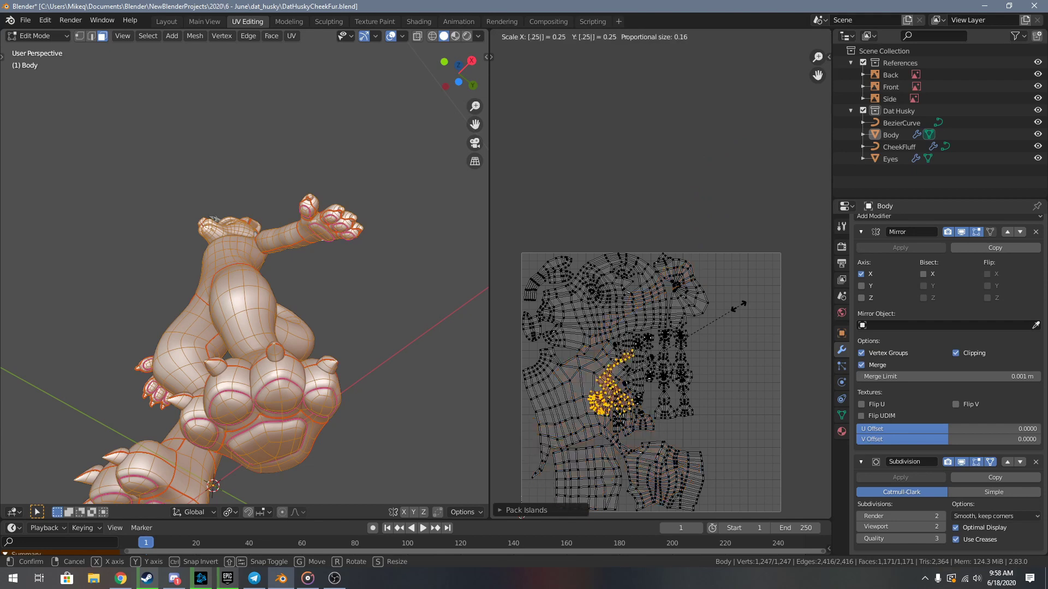
left_click(754, 295)
- Move the elongated island to the free space beside the hourglass-shaped islands and rotate it by 180°
key("g")
left_click(776, 405)
key("r")
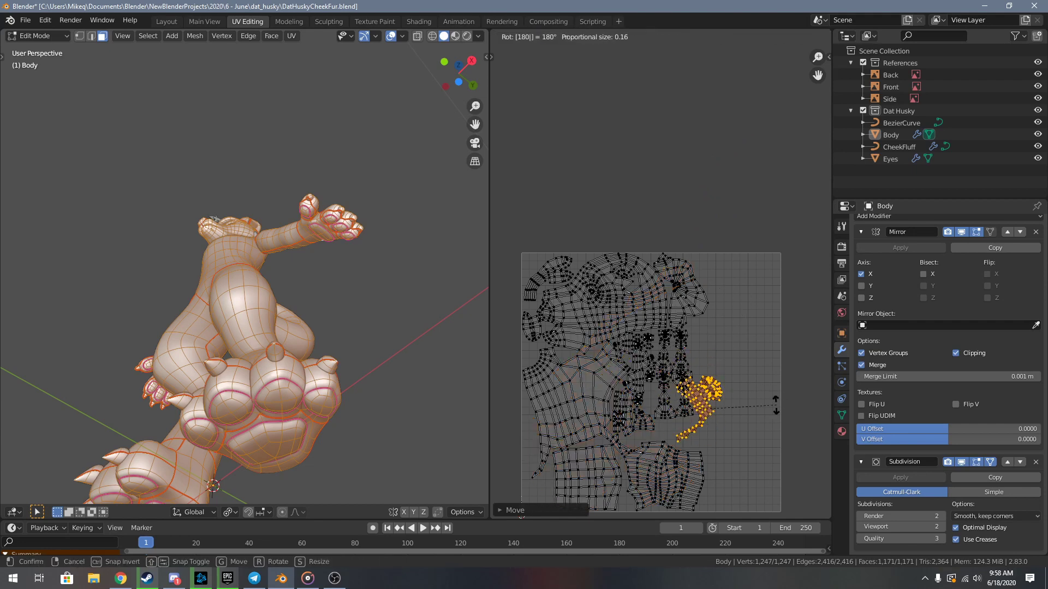
key("Return")
- Rotate and move the elongated island further so it fits closely against the lower hourglass-shaped islands
scroll(723, 354, "up", 2)
middle_click_drag(723, 355, 719, 306)
key("g")
left_click(736, 326)
key("r")
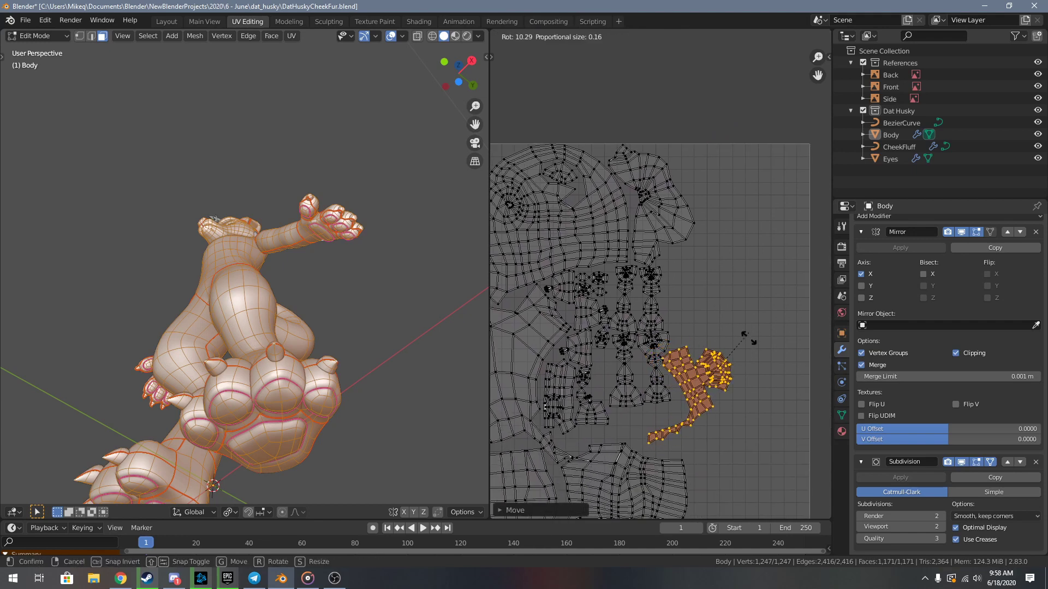
left_click(755, 367)
key("g")
left_click(742, 366)
- Pack the large crescent-shaped island outside the UV square into the square and scale it down
middle_click_drag(741, 401, 782, 301)
scroll(719, 358, "up", 4)
scroll(732, 325, "down", 10)
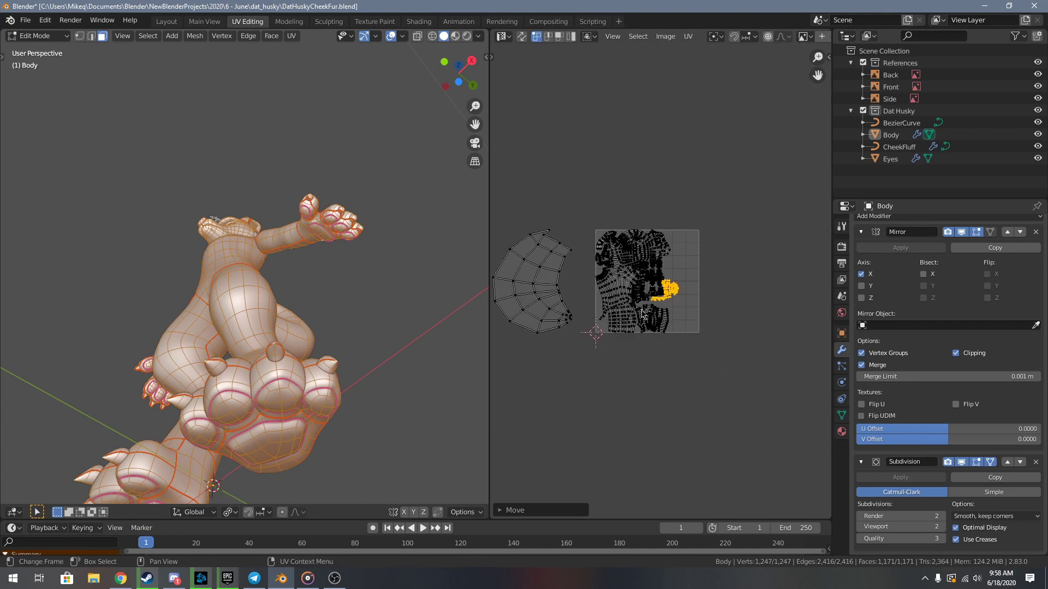
middle_click_drag(567, 327, 656, 389)
scroll(587, 319, "up", 4)
scroll(588, 319, "down", 1)
scroll(642, 379, "down", 1)
key("alt+a")
scroll(595, 370, "up", 2)
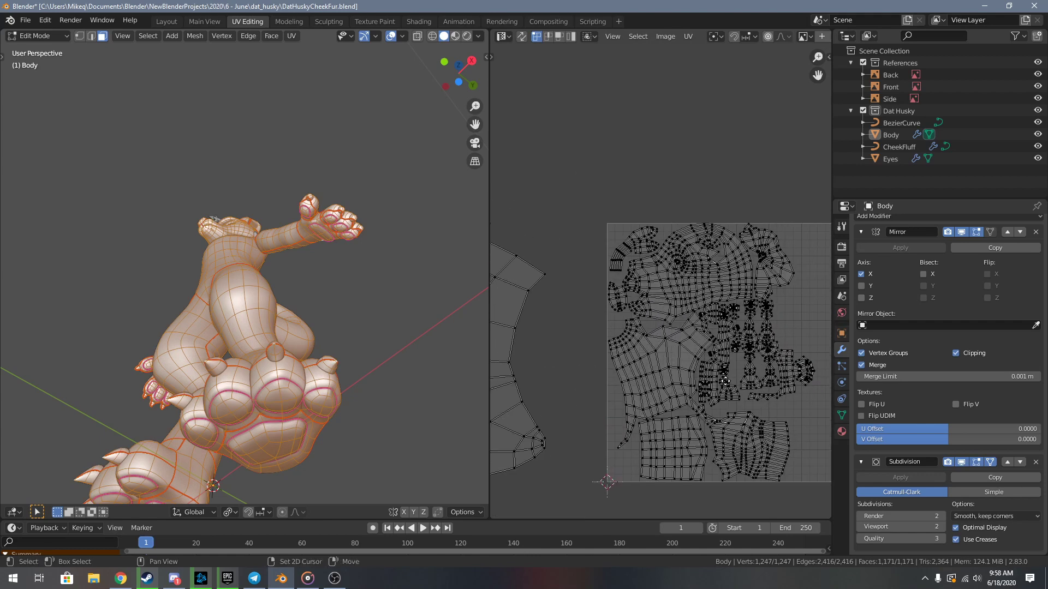
scroll(609, 378, "down", 2)
key("l")
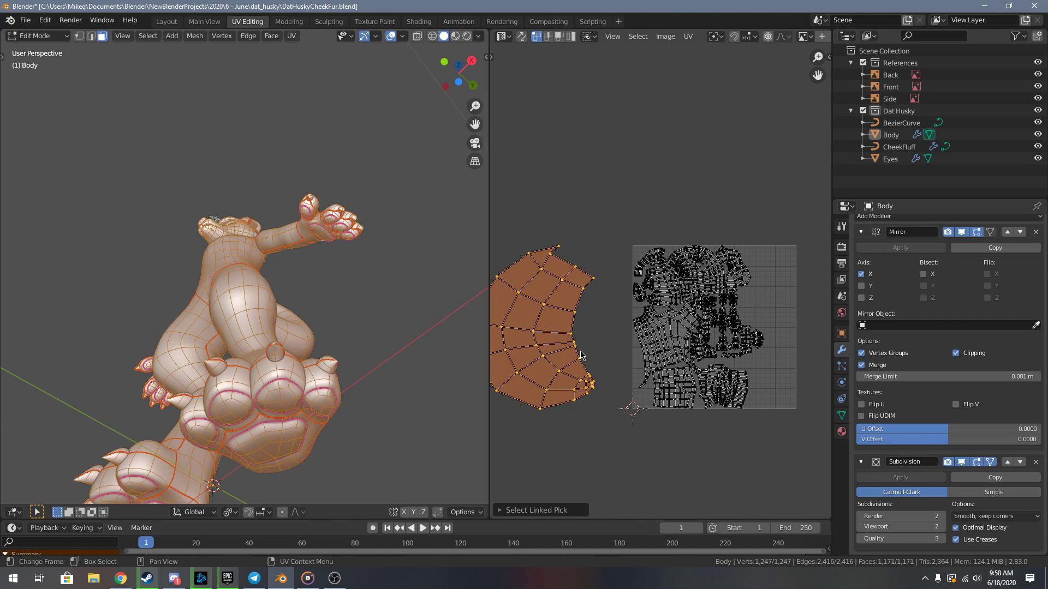
key("F3")
key("Return")
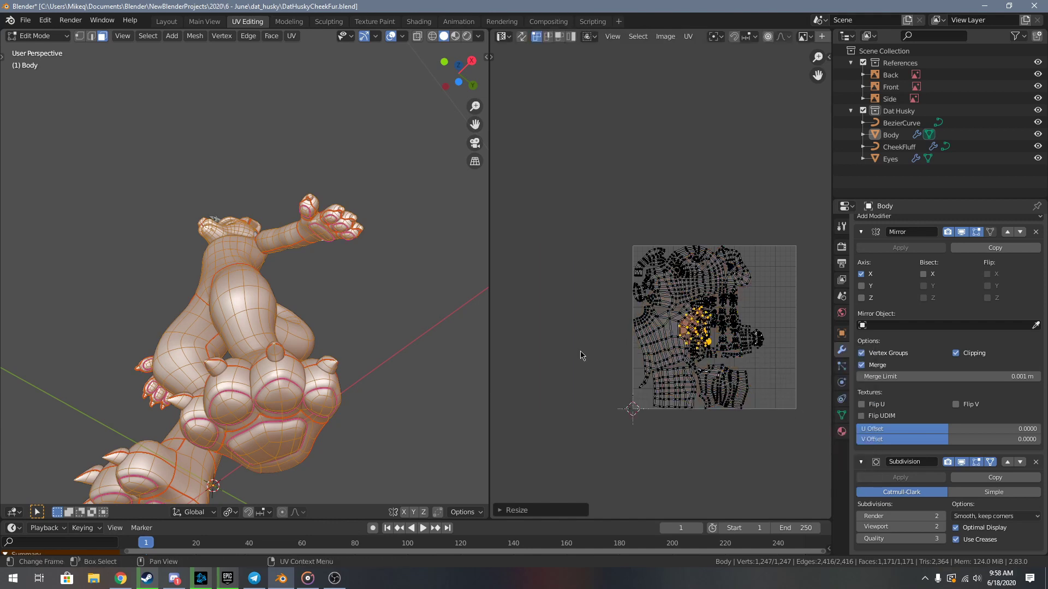
left_click(580, 356)
- Move the crescent-shaped island to the empty upper-right area of the UV square and turn its concave side toward the other islands
key("g")
left_click(629, 274)
scroll(677, 344, "up", 4)
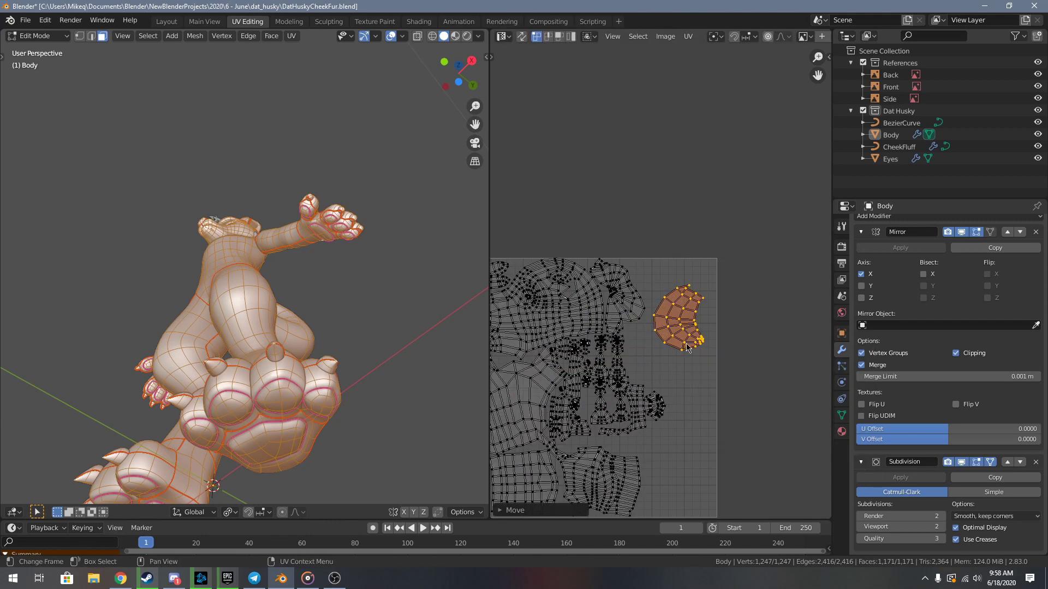
left_click(720, 316)
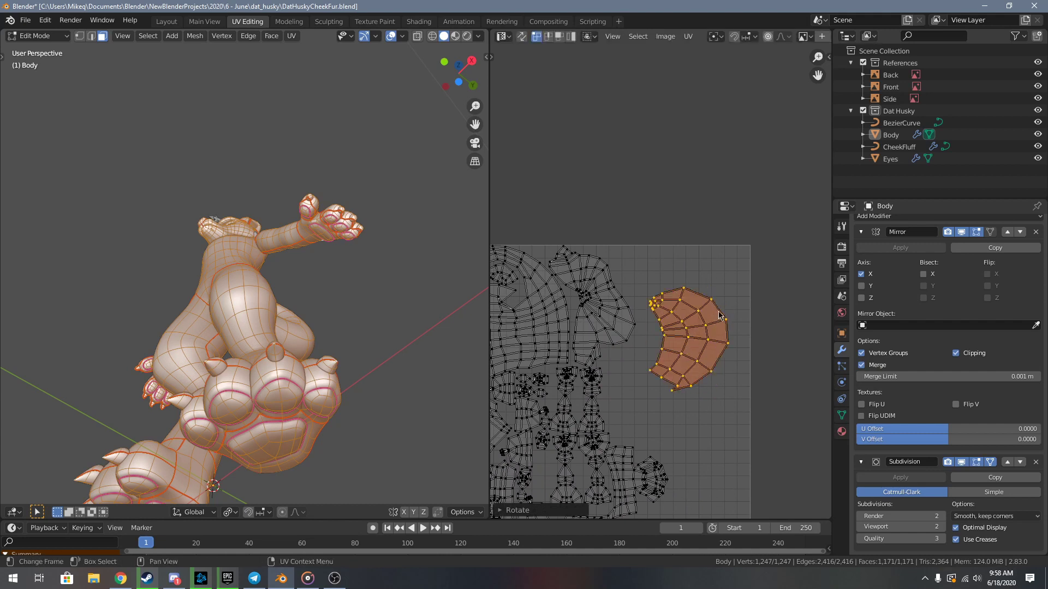
- Enlarge the crescent-shaped island and shift it to fit inside the UV square's upper-right corner
left_click(768, 326)
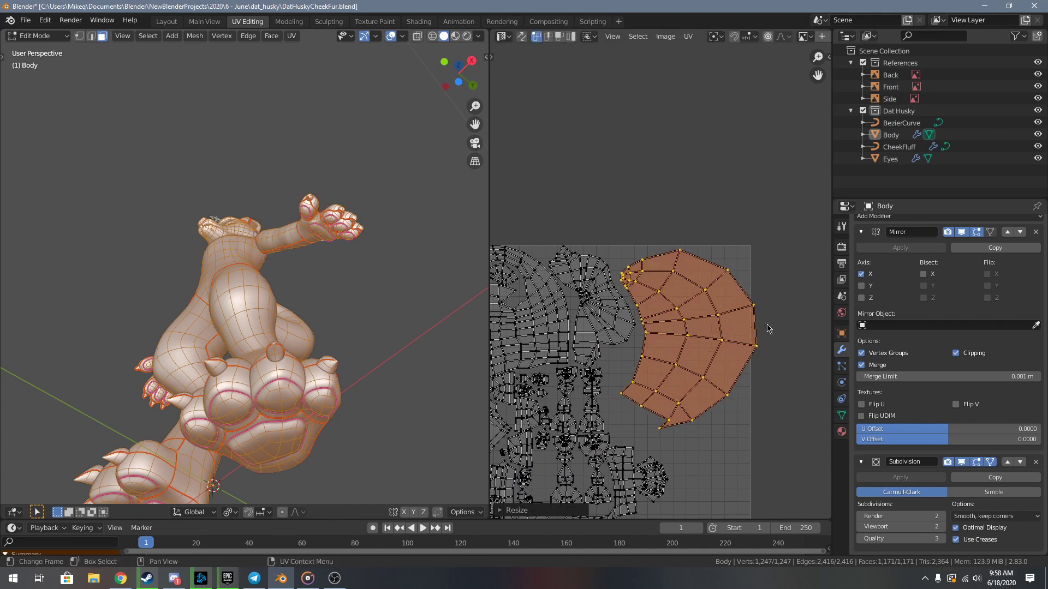
key("g")
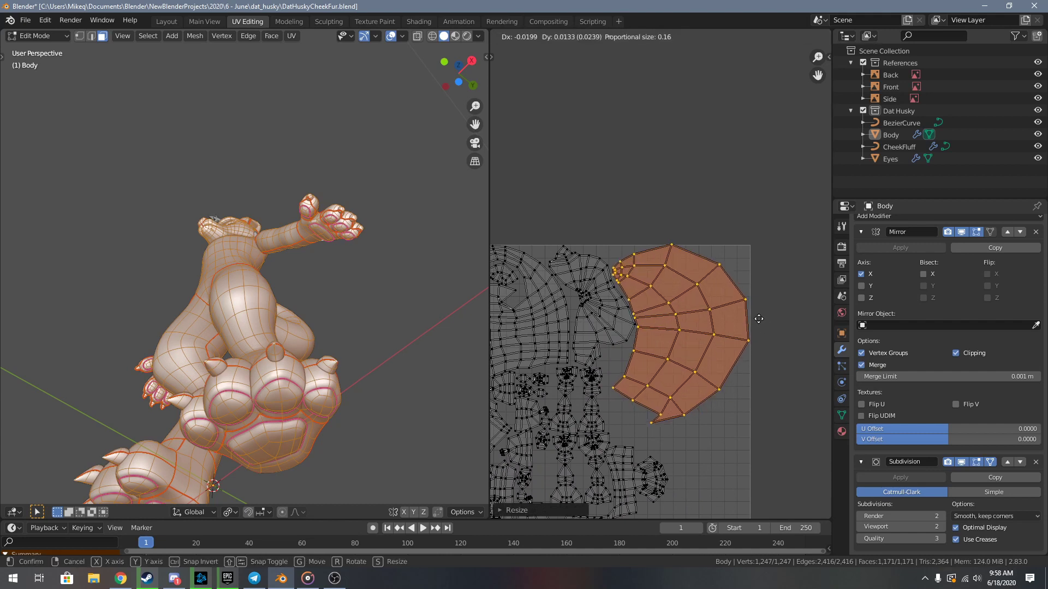
left_click(756, 323)
scroll(682, 381, "up", 3)
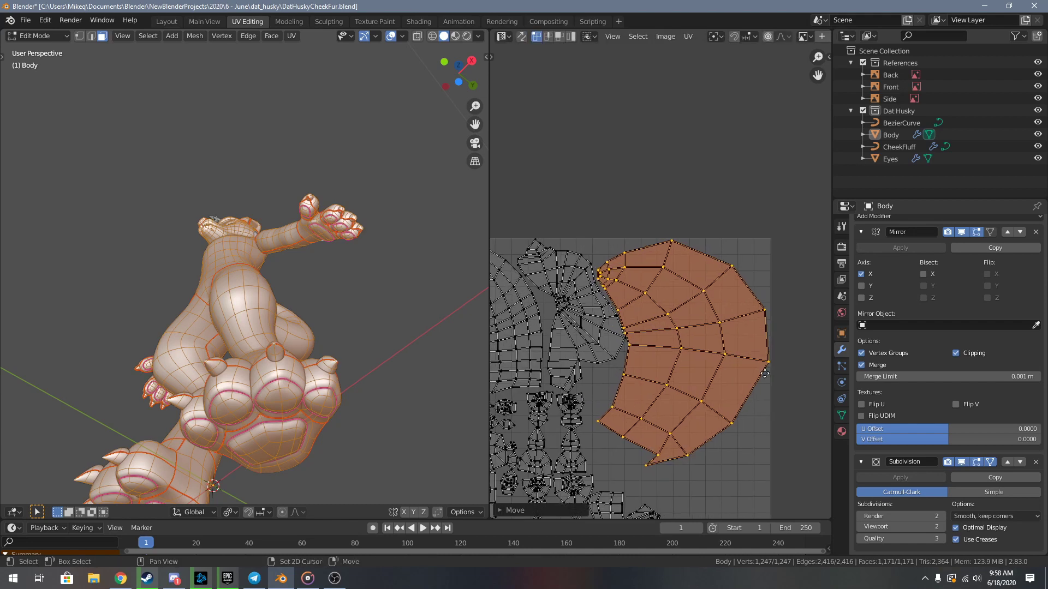
scroll(682, 380, "down", 7)
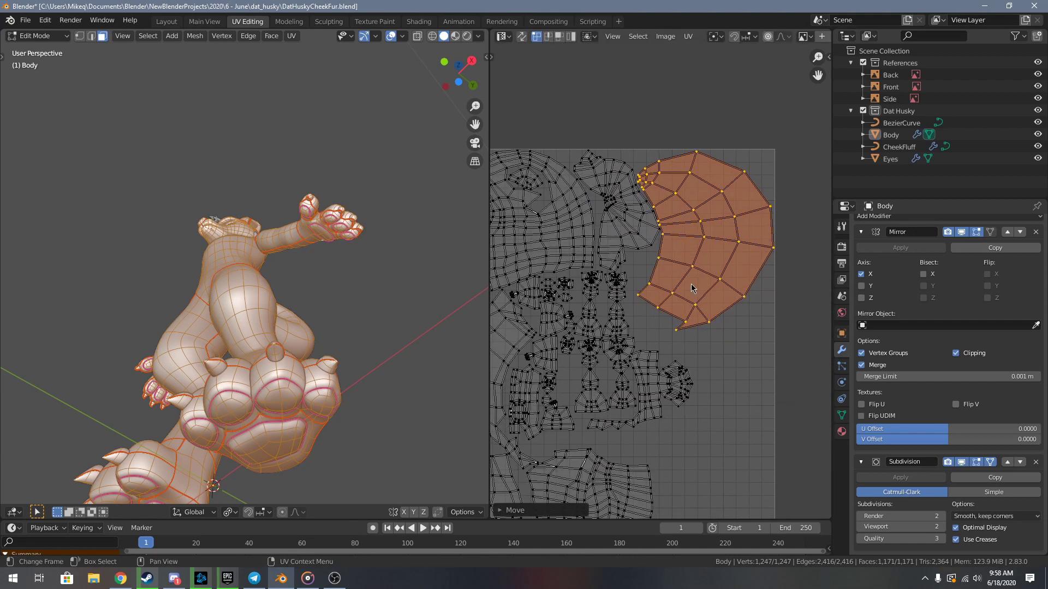
- Rotate the ribbed island near the UV square's bottom edge by -90° and move it toward the lower-right corner
key("alt+a")
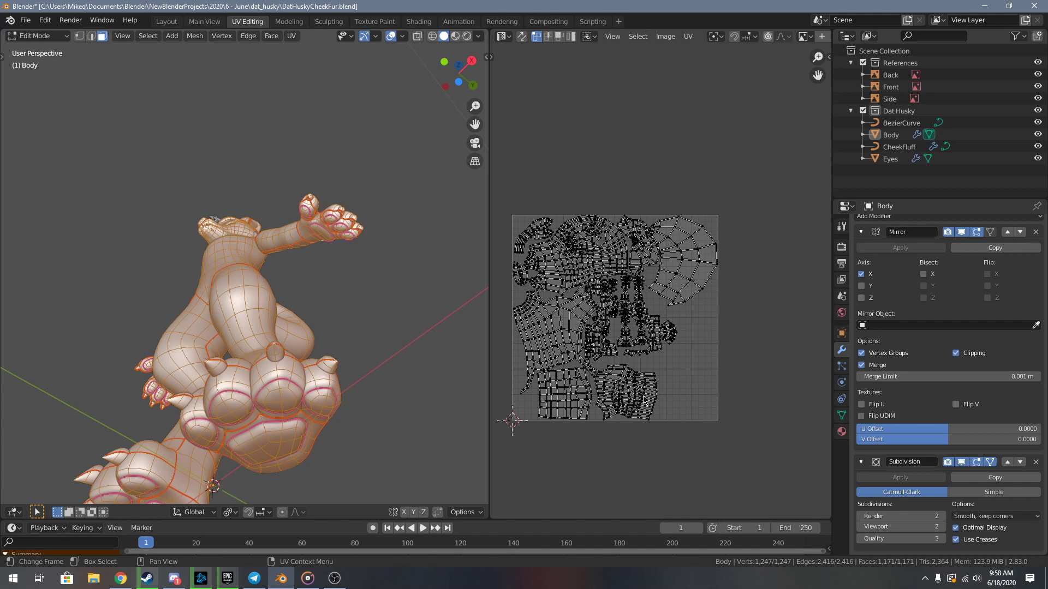
type("lr-90")
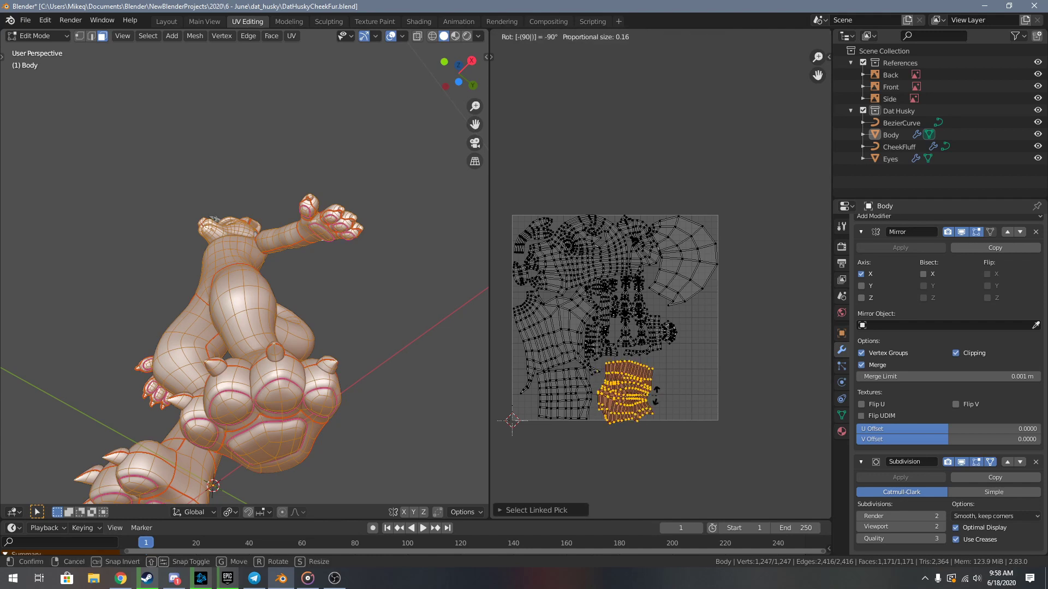
key("Return")
key("g")
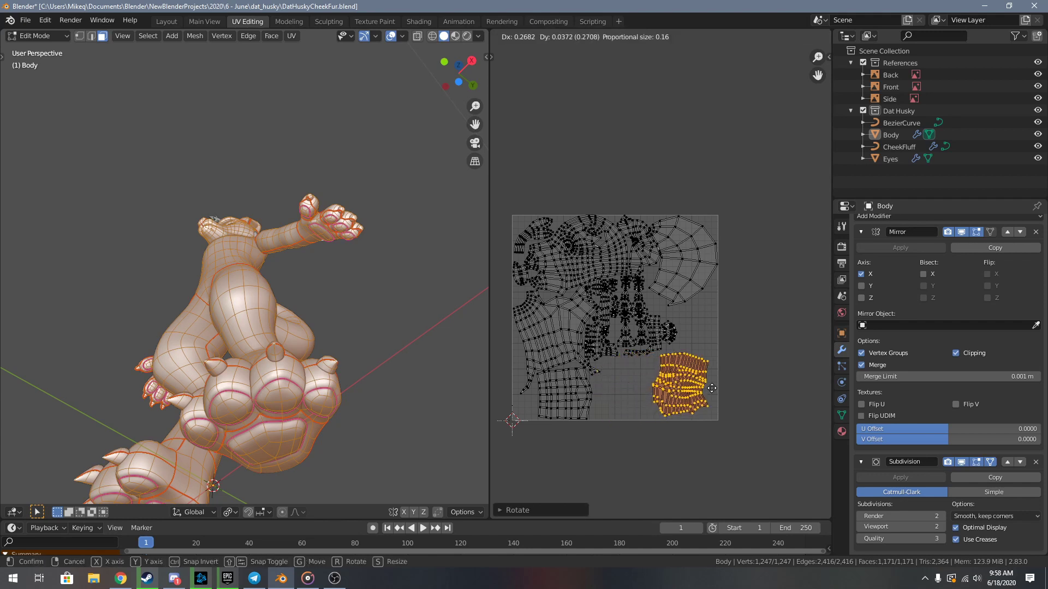
left_click(712, 388)
- Enlarge the ribbed island in the UV square's lower-right corner and rotate it by 180°
key("s")
left_click(733, 389)
key("g")
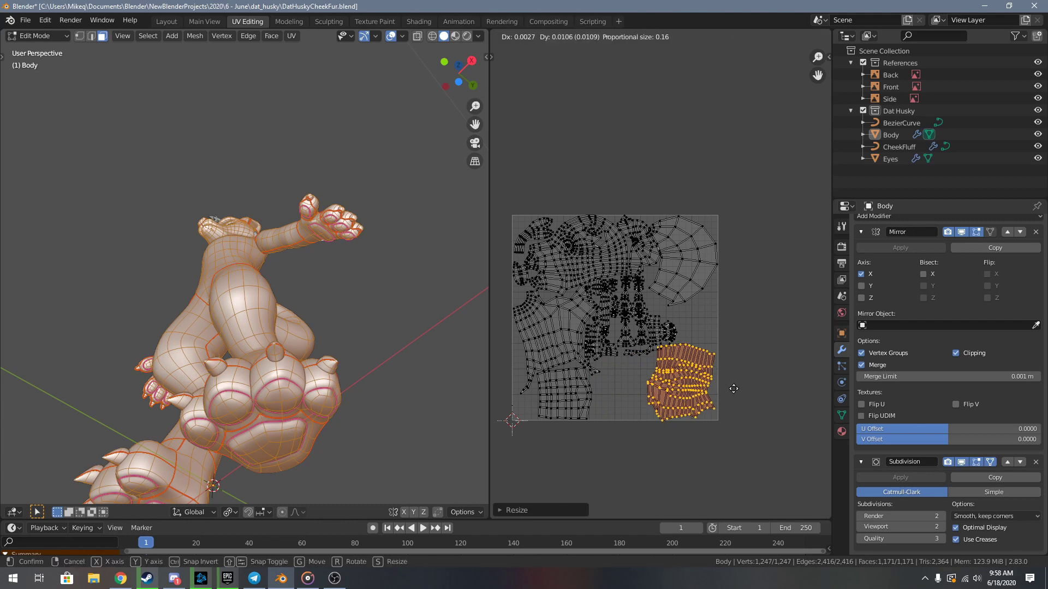
left_click(733, 389)
type("r180")
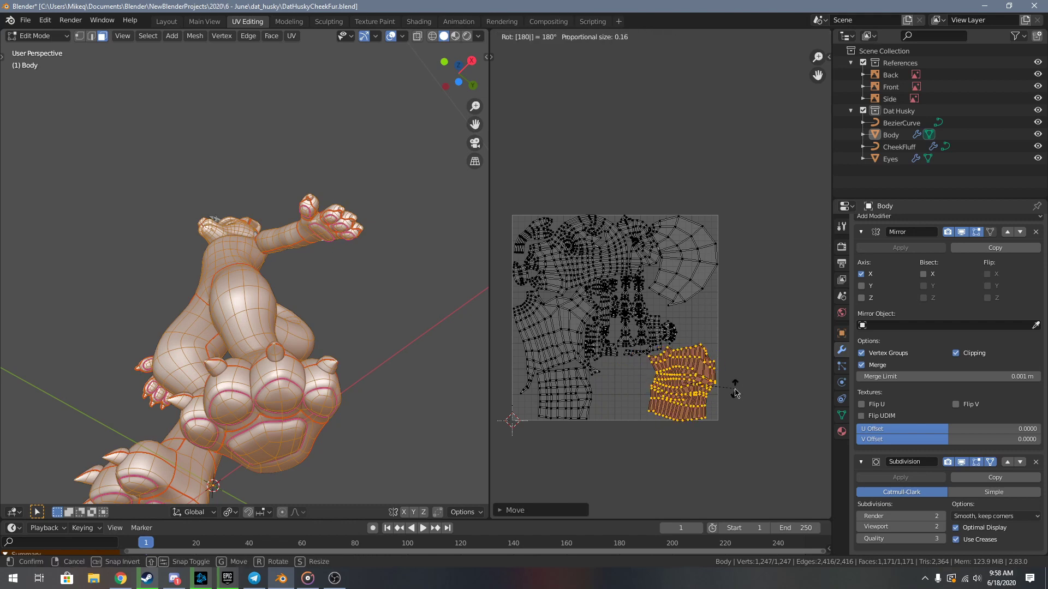
key("Return")
- Nudge the ribbed island and scale it up slightly to about 1.01 so it fills the lower-right corner of the UV square
scroll(762, 382, "up", 4)
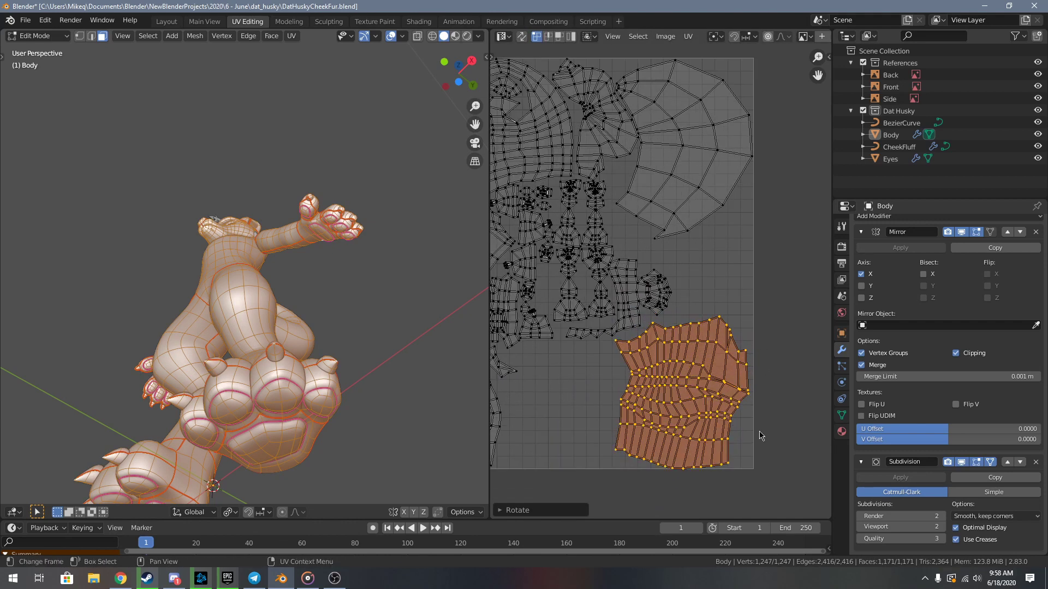
key("g")
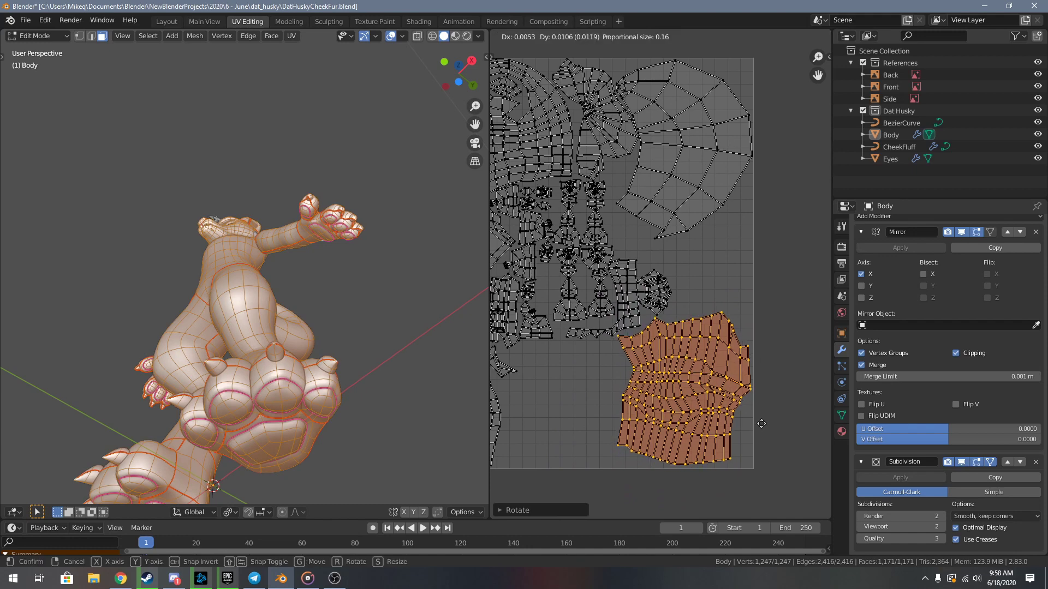
left_click(760, 426)
key("s")
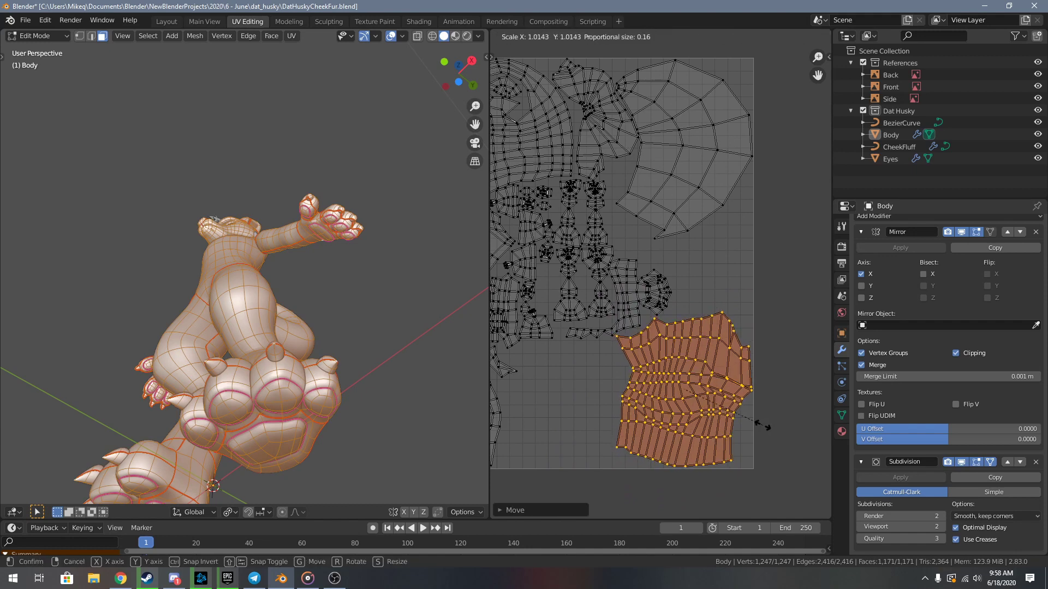
left_click(763, 424)
- Move the rectangular grid island along the UV square's bottom edge to sit right beside the ribbed island
middle_click_drag(617, 420, 745, 403)
key("alt+a")
key("l")
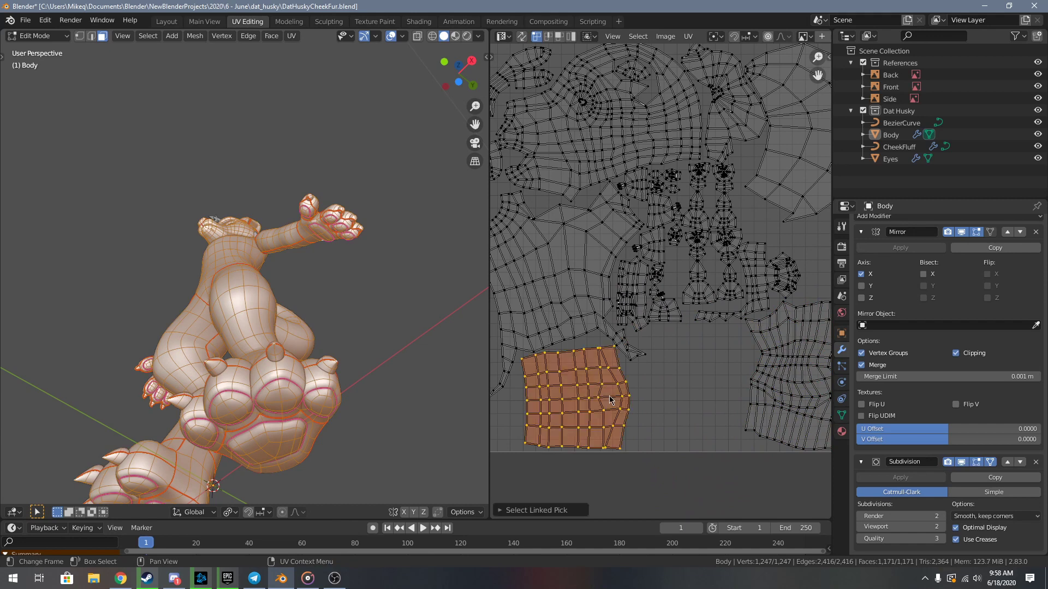
key("g")
left_click(722, 385)
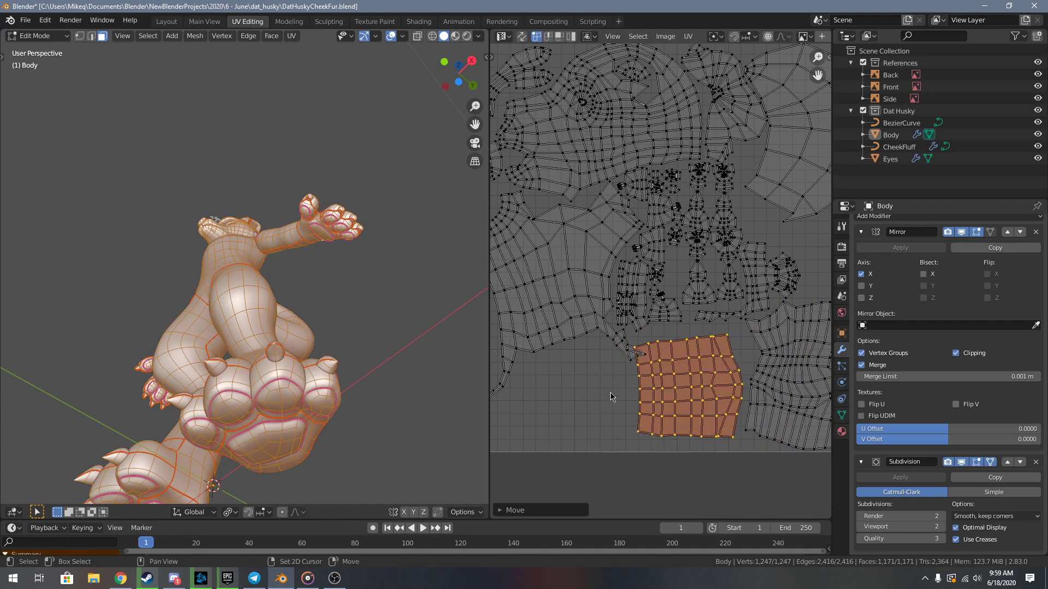
middle_click_drag(610, 392, 663, 418)
key("alt+a")
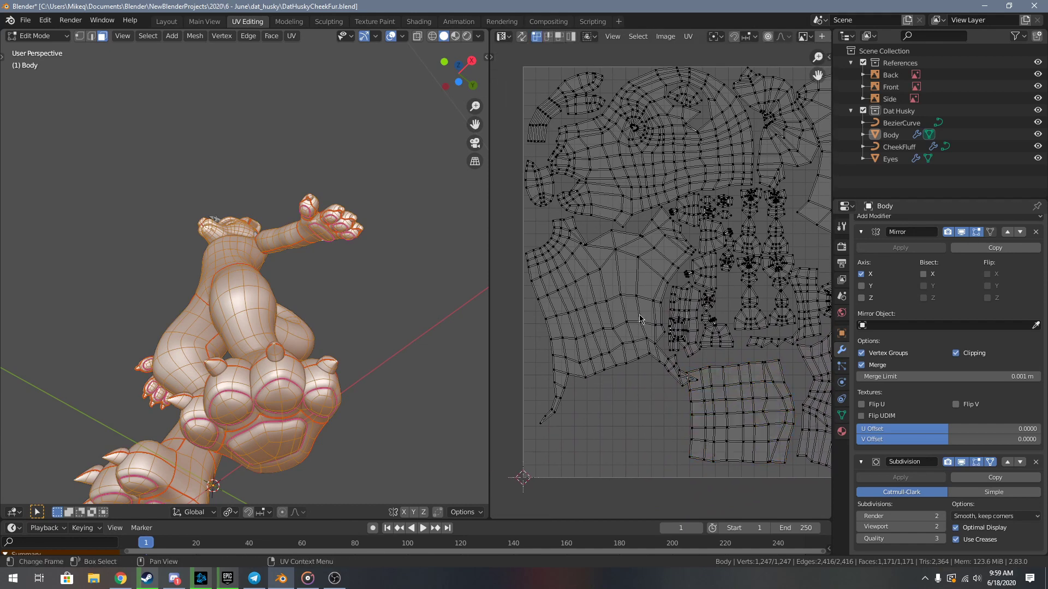
- Try rotating the large island with tapered tips at the UV square's left side by 180°, and undo the rotation
key("l")
key("g")
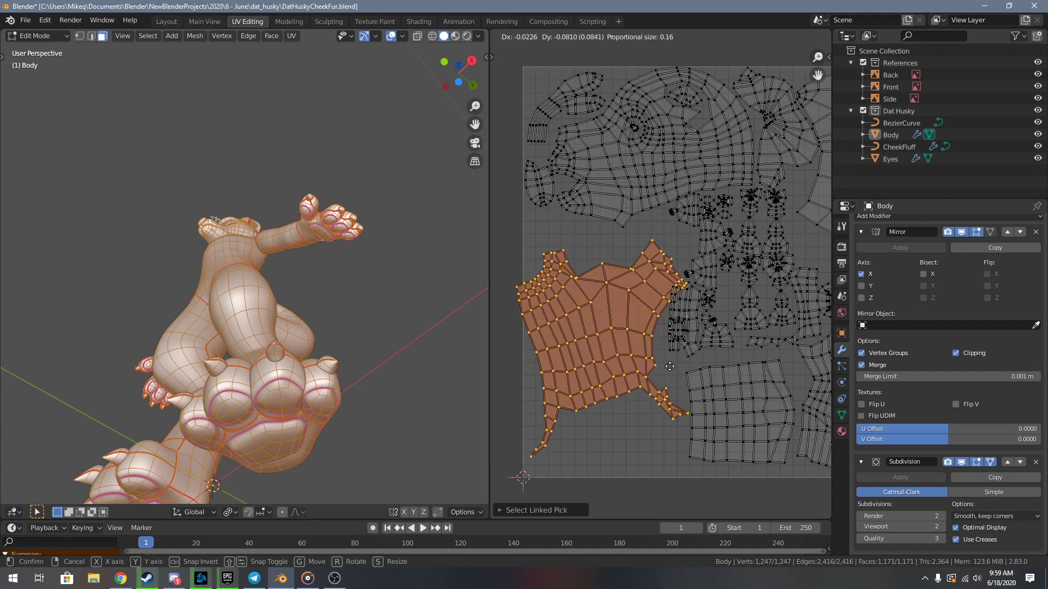
left_click(671, 359)
type("r")
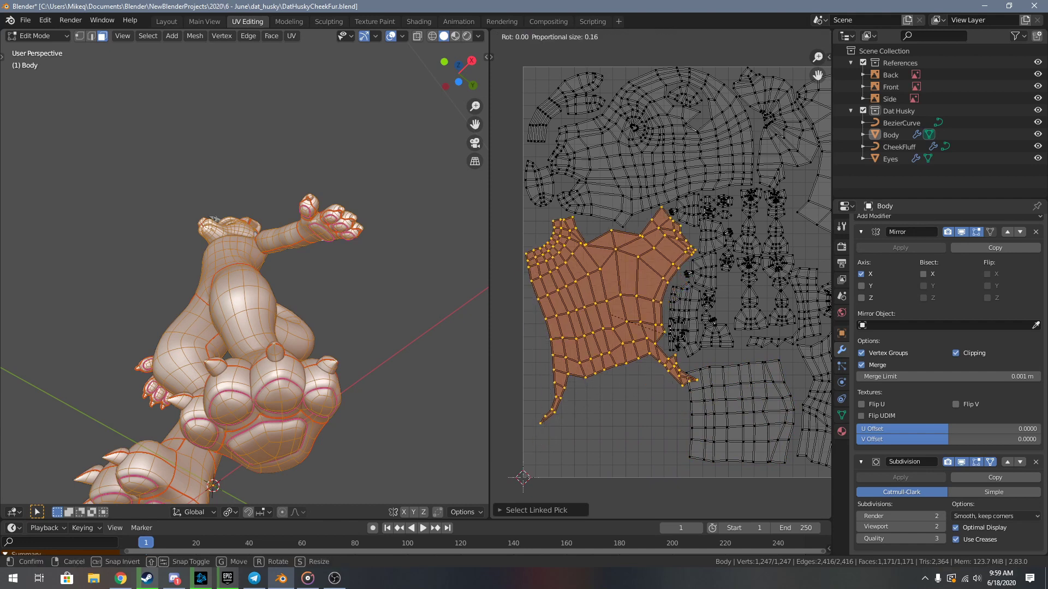
type("180")
key("Return")
key("ctrl+z")
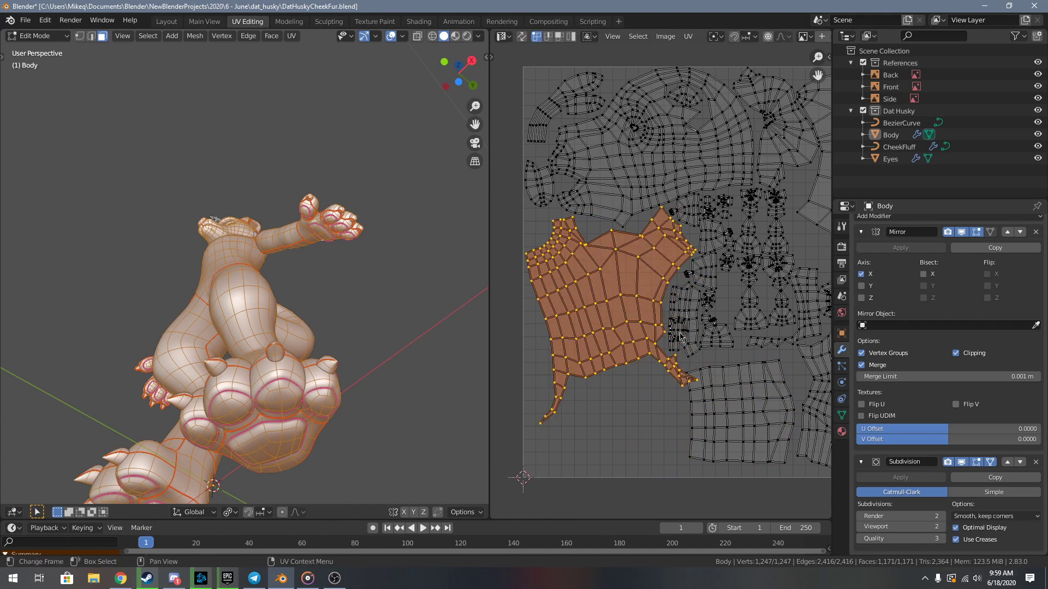
- Select the cluster of small, dense islands in the middle of the UV square and move it below the square
key("alt+a")
middle_click_drag(724, 357, 690, 369)
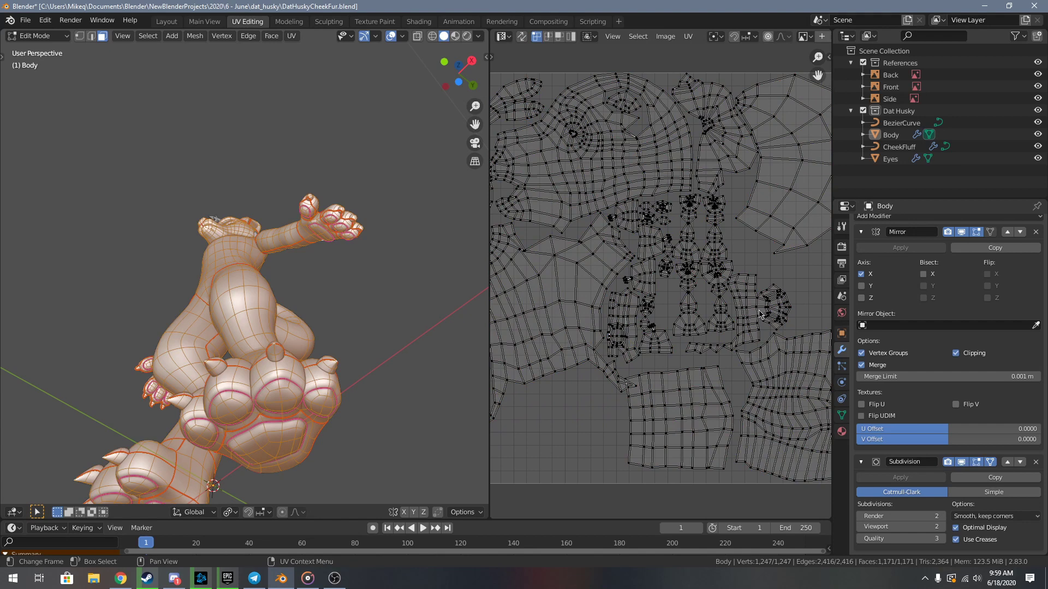
key("l")
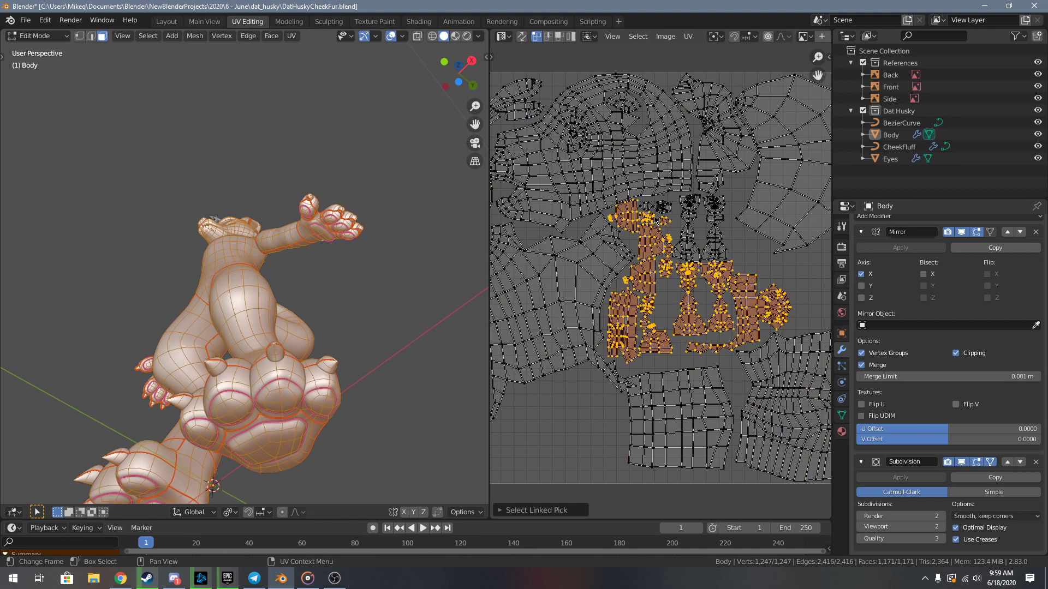
middle_click_drag(723, 277, 780, 260)
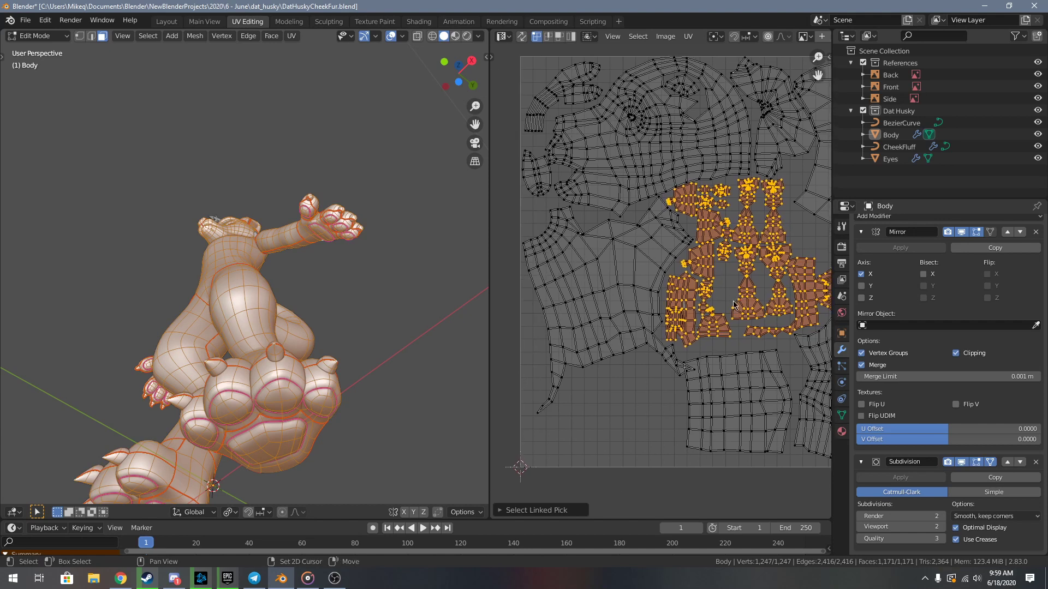
scroll(781, 260, "down", 3)
key("g")
left_click(696, 411)
key("alt+a")
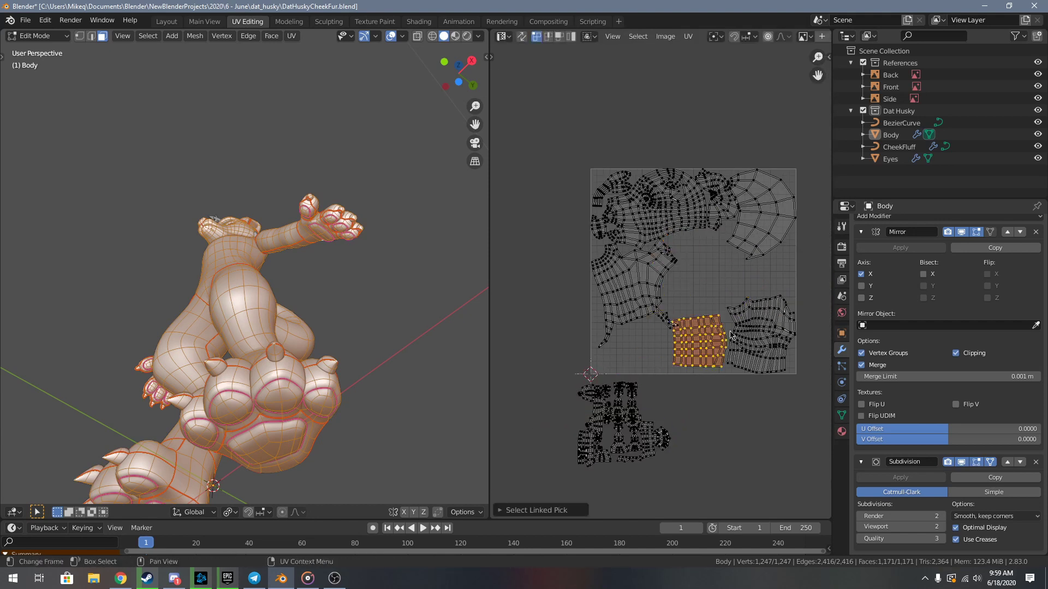
- Move the rectangular grid island up into the freed middle of the UV square and enlarge it to about 1.2 times
scroll(732, 334, "up", 2)
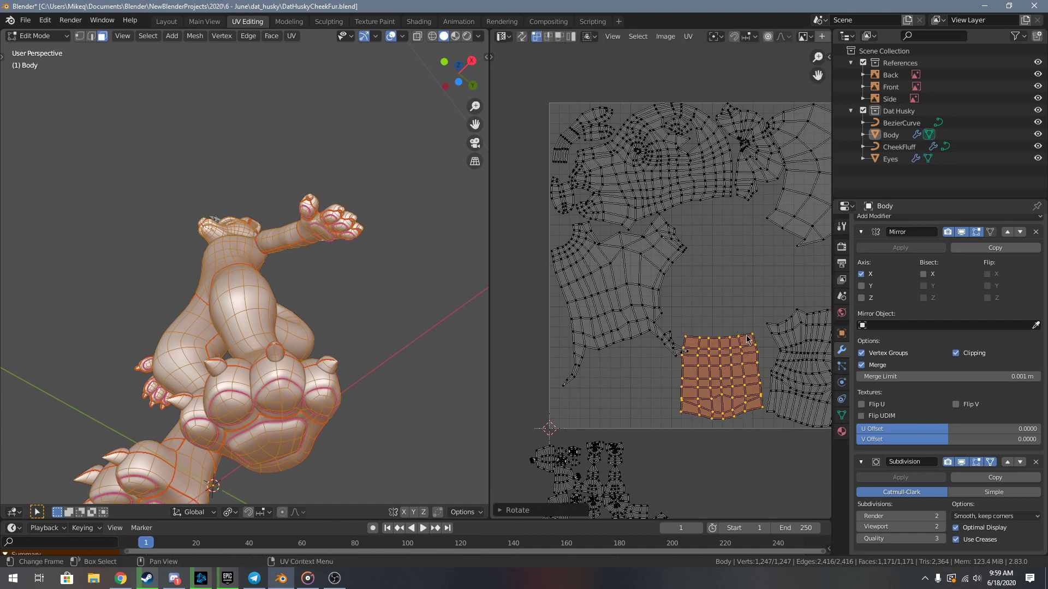
key("g")
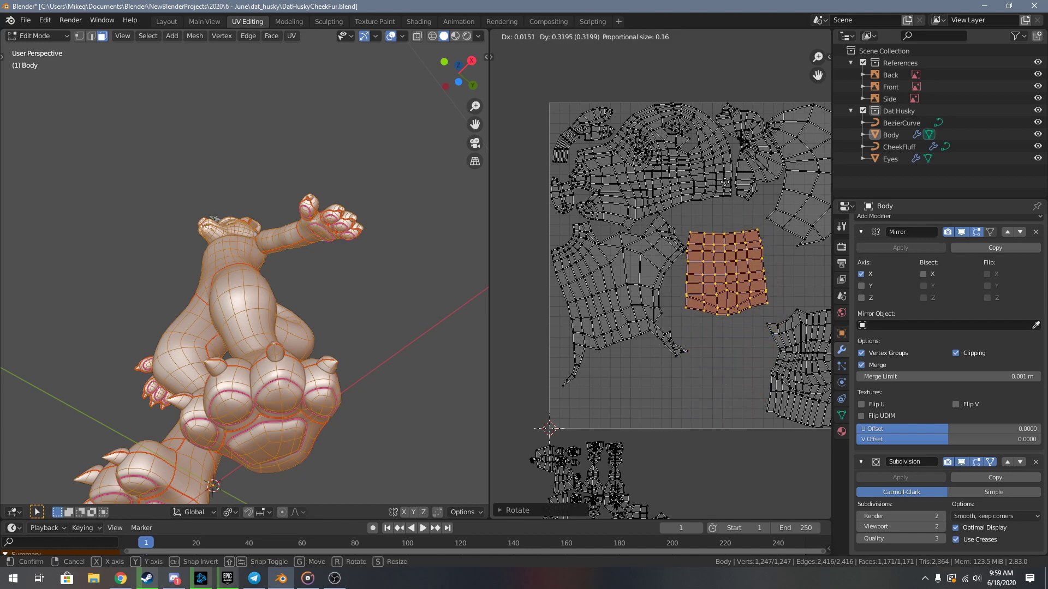
left_click(724, 192)
middle_click_drag(777, 233, 715, 307)
key("g")
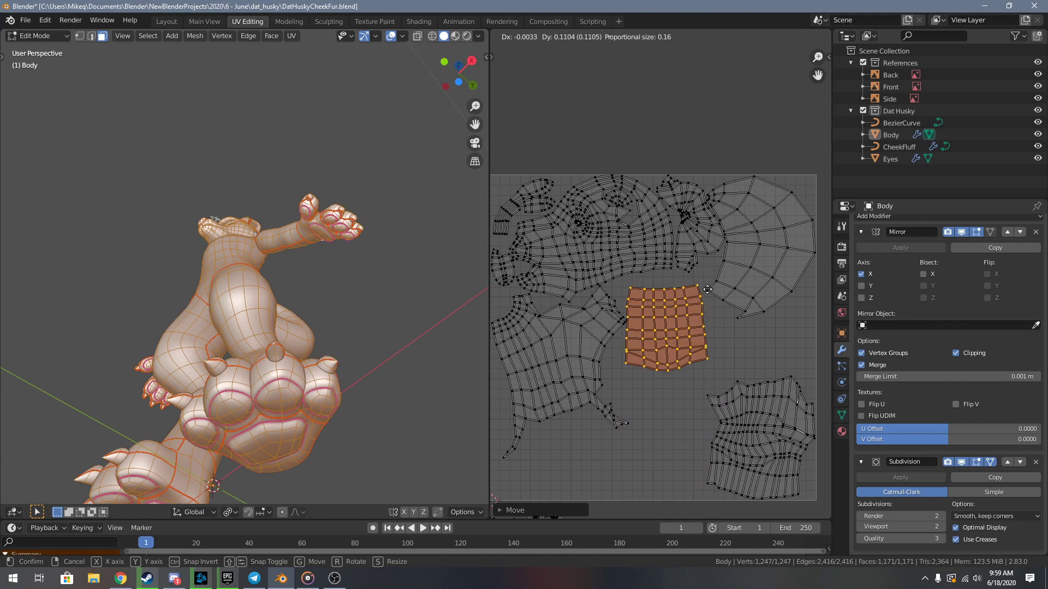
key("s")
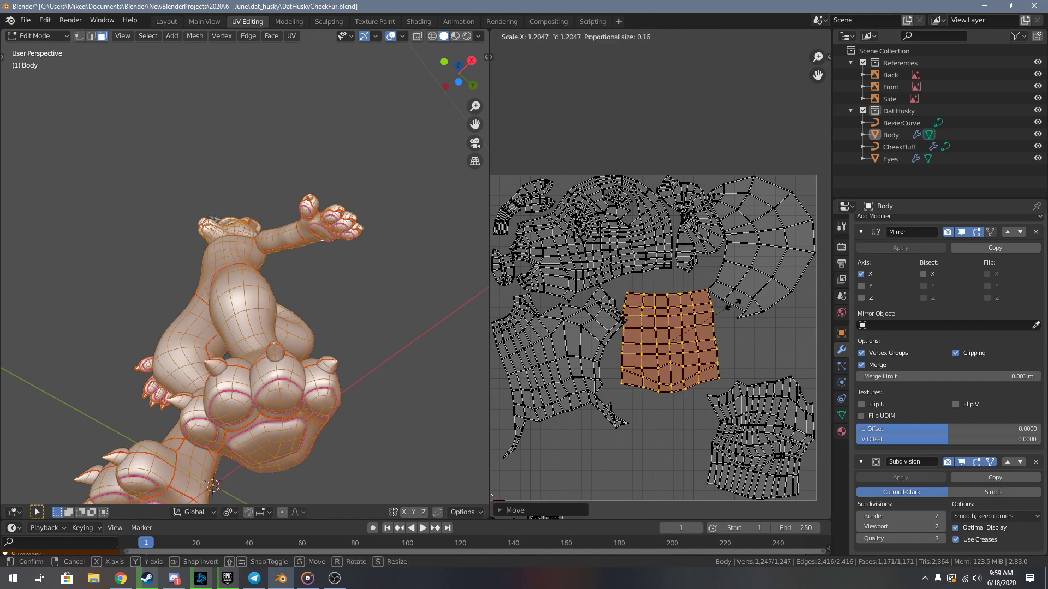
left_click(734, 316)
- Rotate the crescent-shaped island by 90° and move it out of the UV square to the space below
middle_click_drag(734, 319, 790, 230)
left_click(724, 338)
key("l")
key("g")
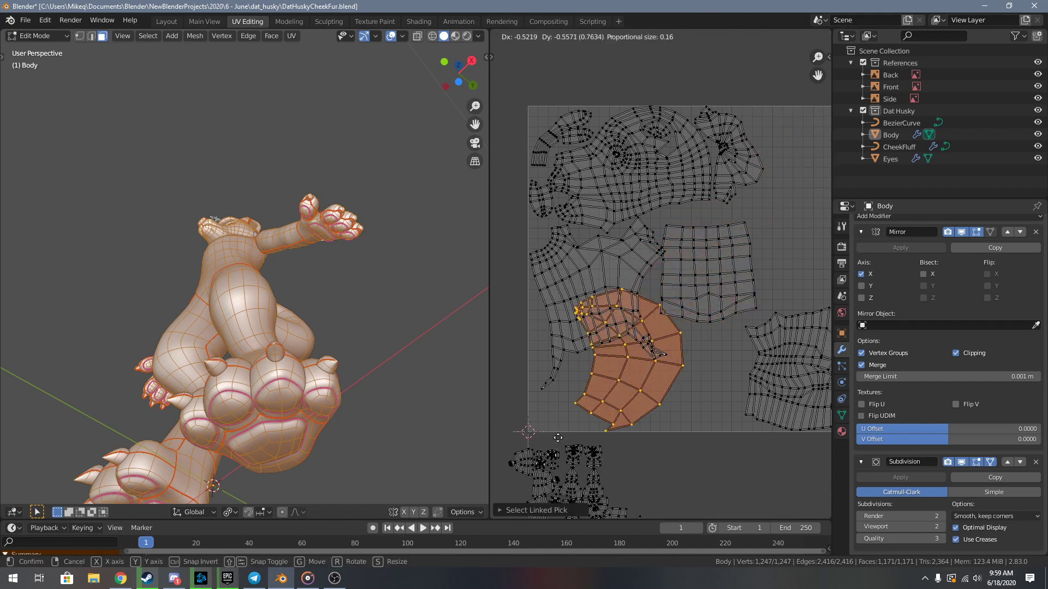
left_click(557, 437)
type("r90")
key("Return")
key("g")
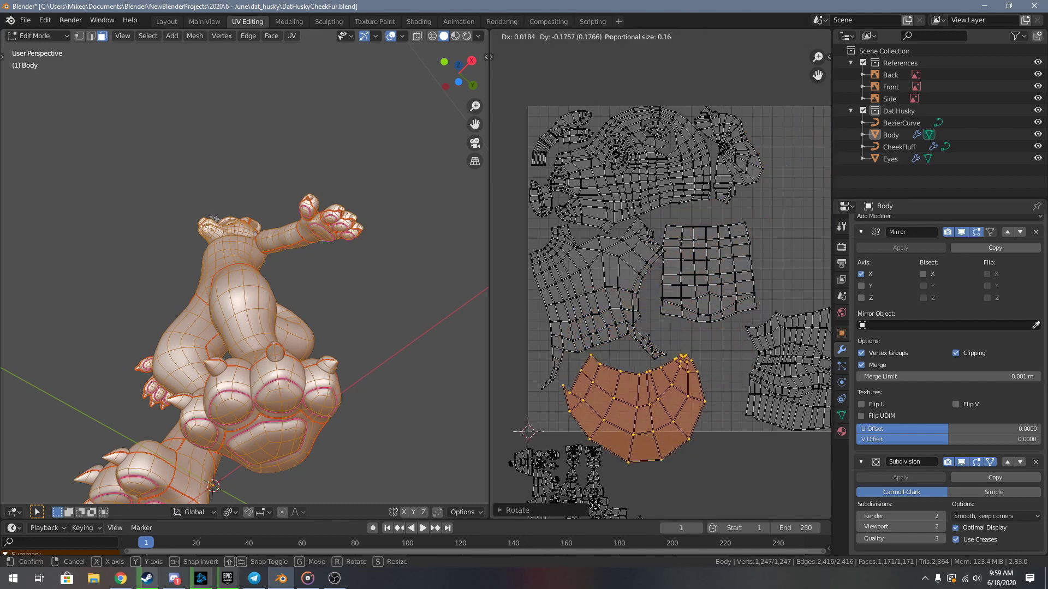
left_click(644, 87)
- Move the rectangular grid island to the empty upper-right corner of the UV square
middle_click_drag(751, 162, 660, 209)
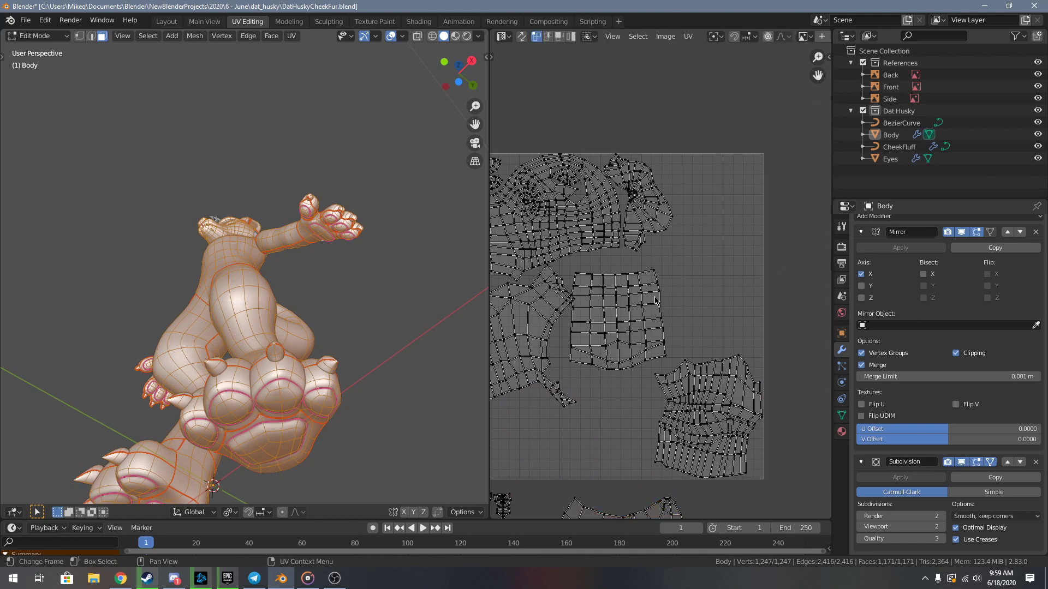
key("l")
key("g")
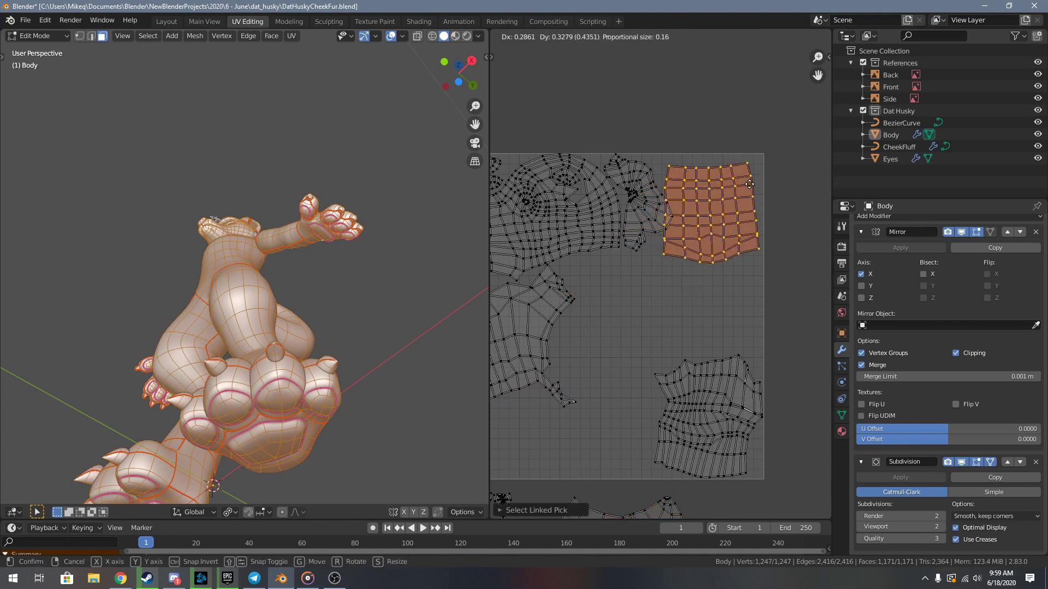
left_click(751, 185)
key("r")
right_click(791, 171)
- Run Pack Islands on the grid island, scale it by 0.25 and move it to the UV square's upper-right corner
key("F3")
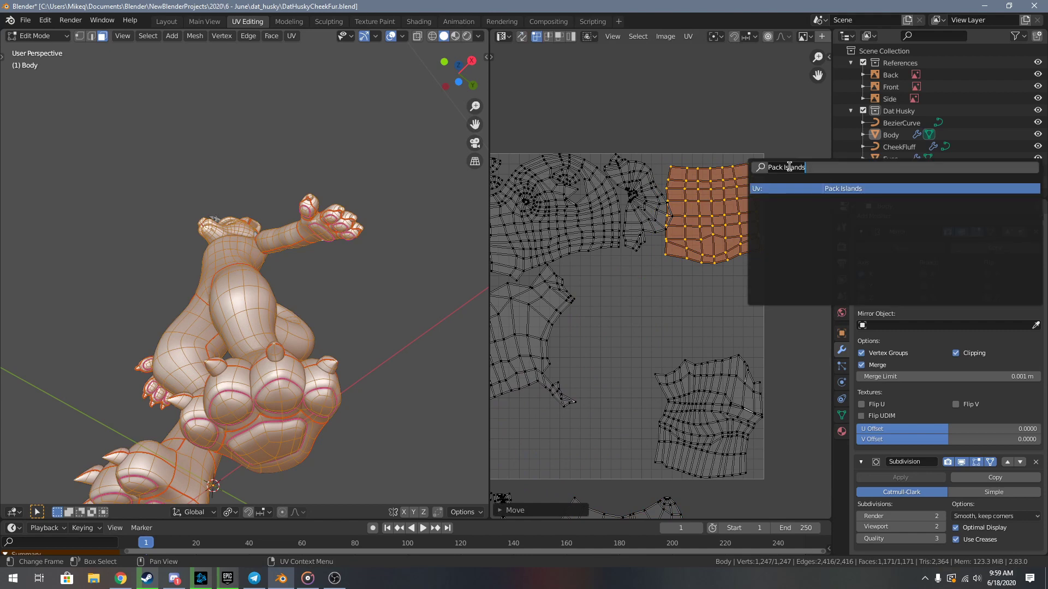
key("Return")
type(".25")
key("Return")
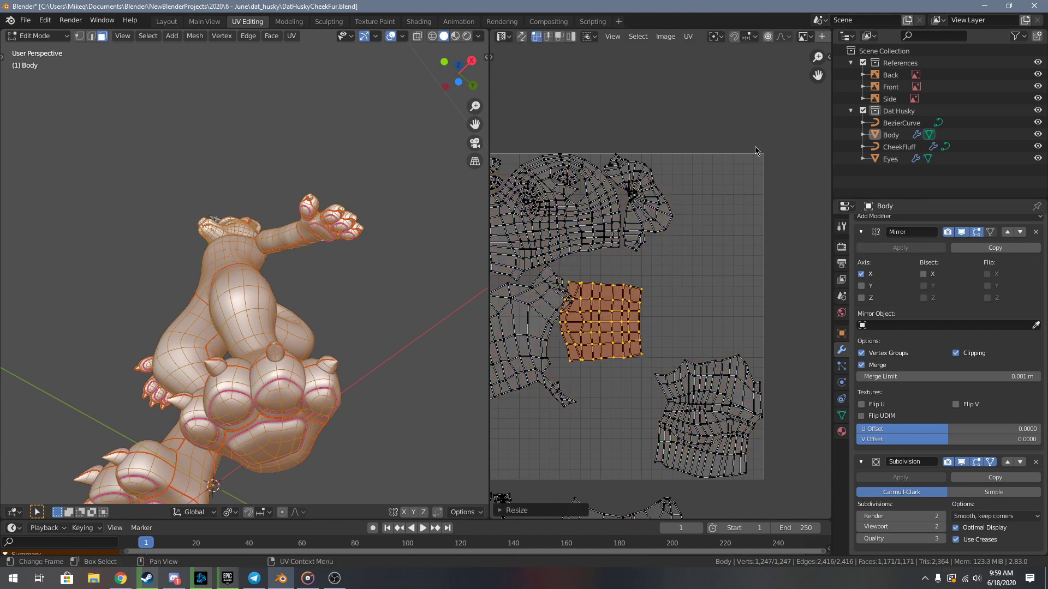
key("g")
left_click(740, 152)
- Rotate the grid island so its curved edge faces down, and enlarge it to fill the UV square's upper-right corner
key("r")
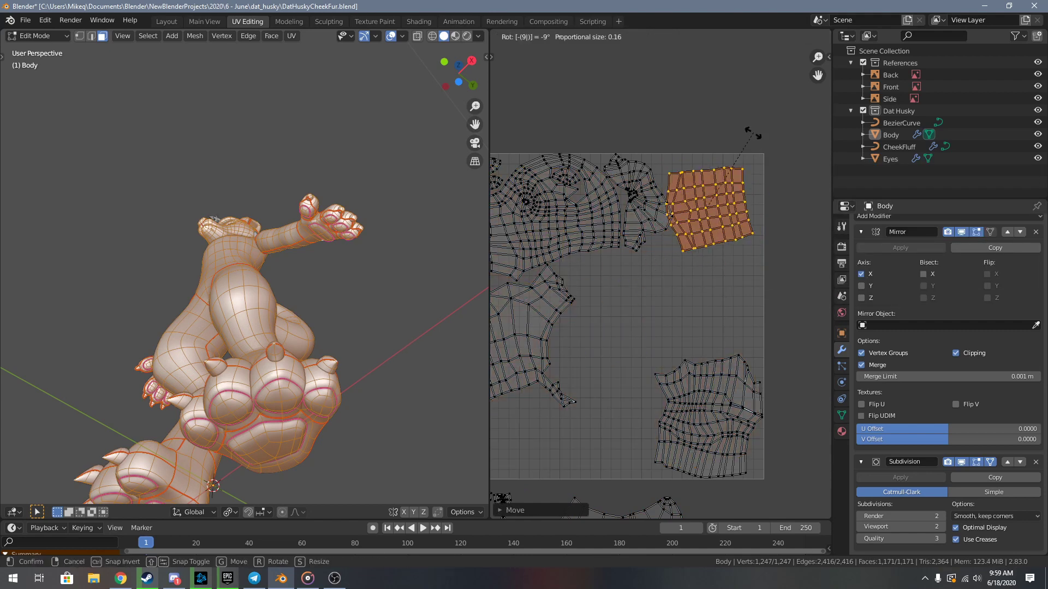
left_click(753, 137)
left_click(807, 193)
key("g")
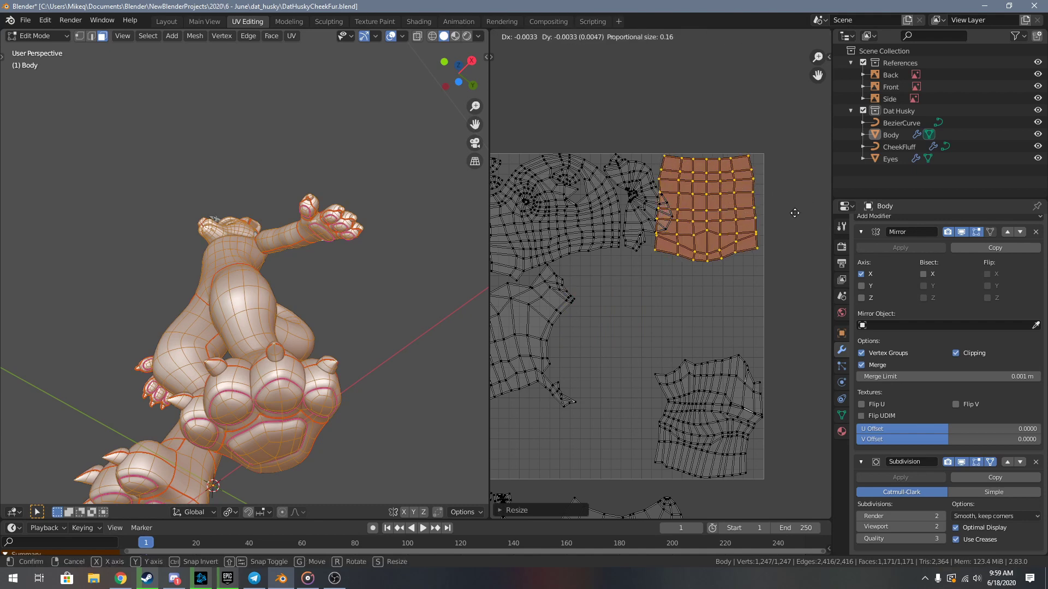
left_click(775, 240)
key("s")
left_click(806, 246)
key("g")
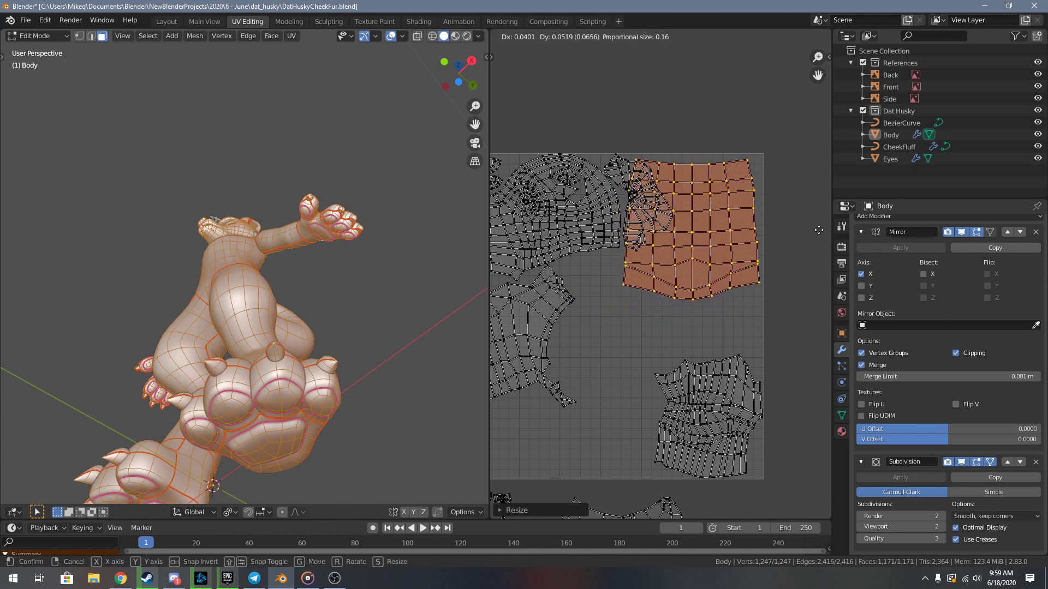
left_click(818, 230)
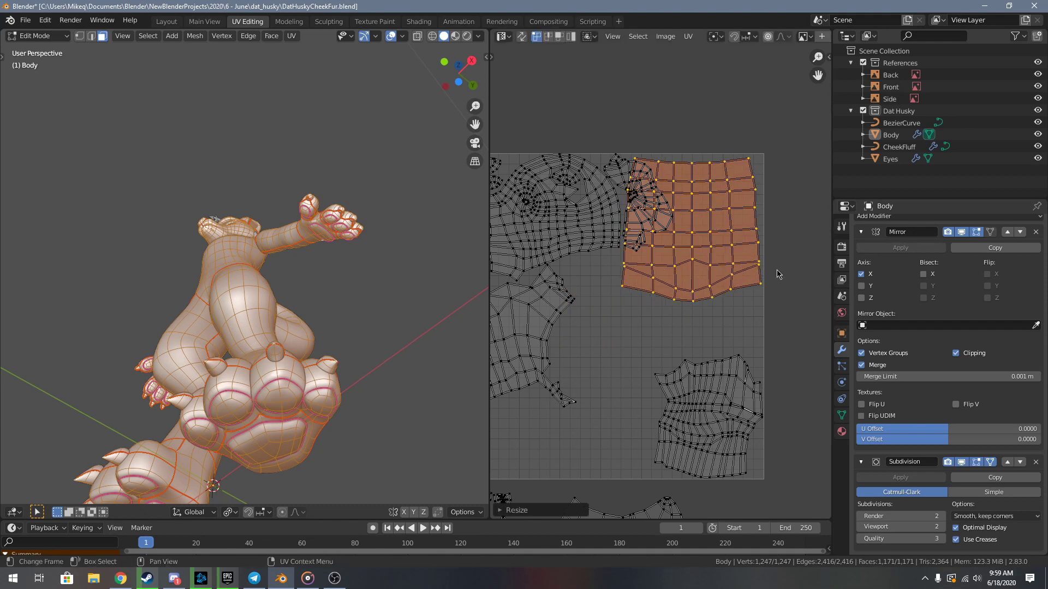
- Enlarge the ribbed island and move it up and inward to fill the UV square's lower-right area below the grid island
key("alt+a")
key("l")
key("s")
left_click(788, 418)
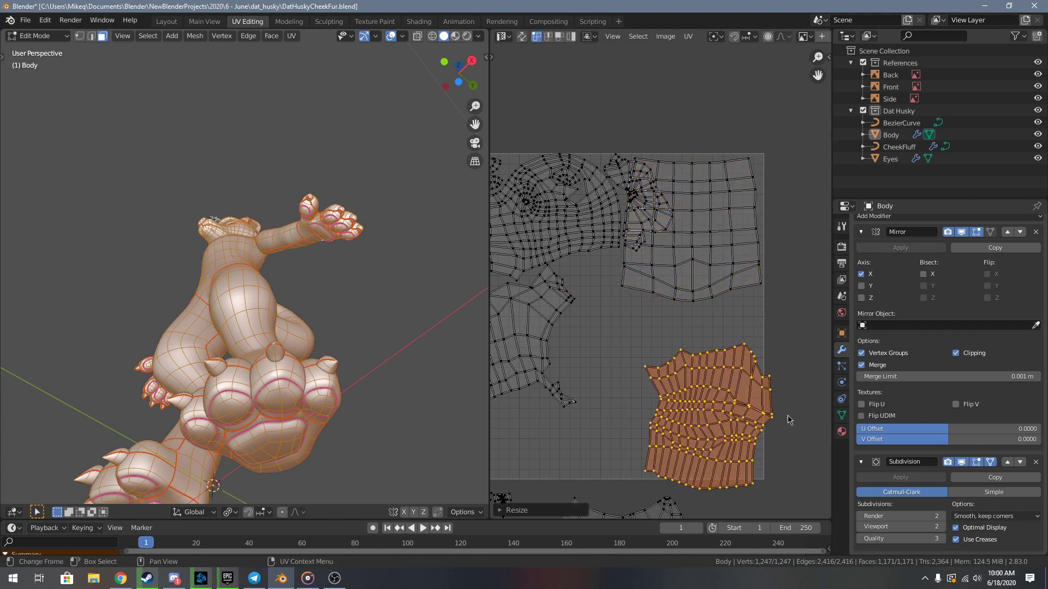
key("g")
left_click(771, 391)
key("s")
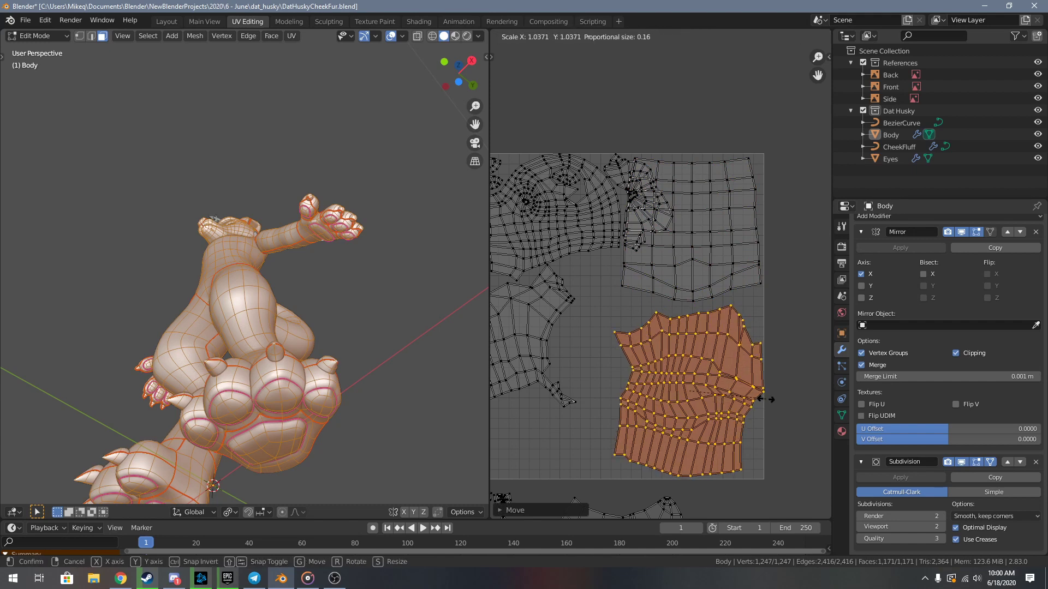
left_click(764, 399)
key("alt+a")
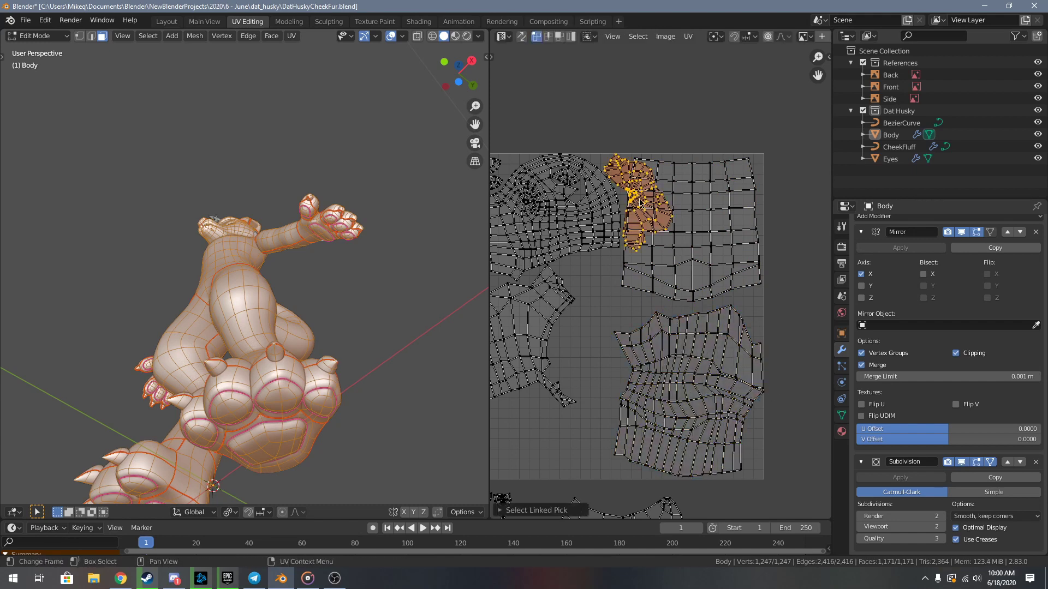
middle_click_drag(607, 281, 698, 271)
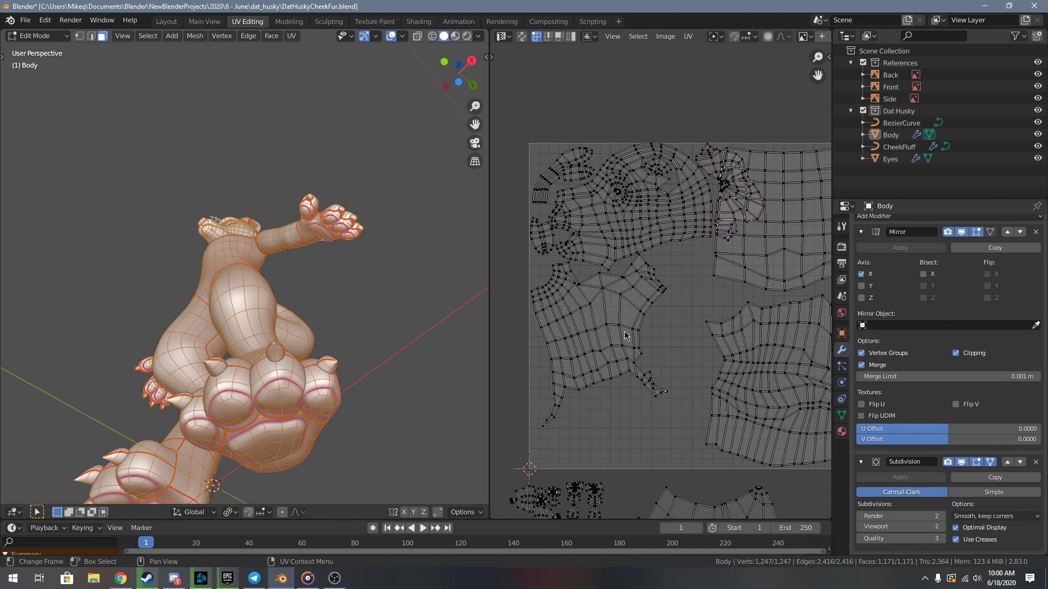
key("l")
key("s")
left_click(649, 335)
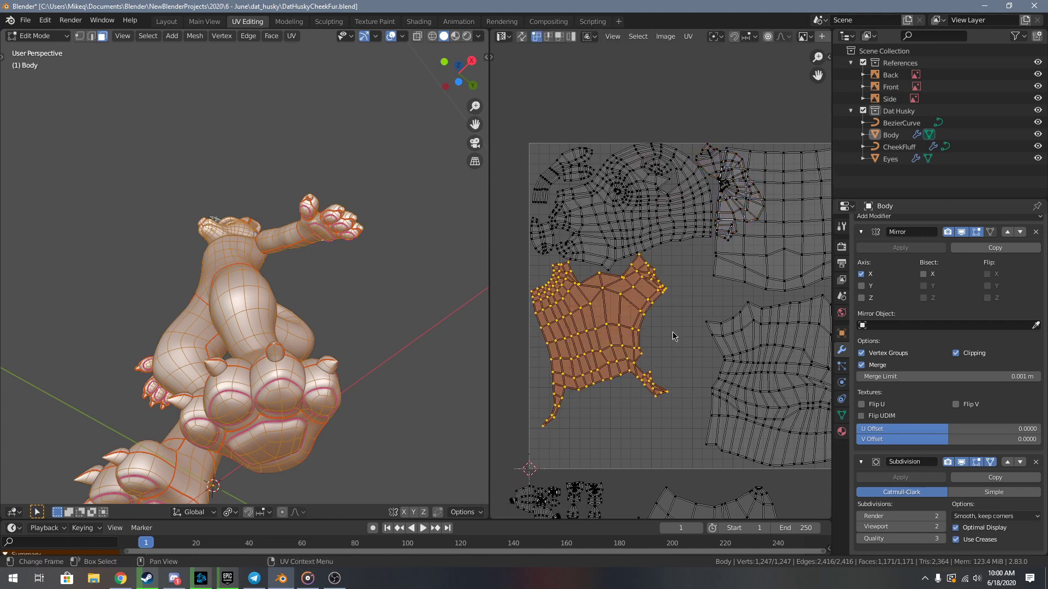
key("alt+a")
middle_click_drag(796, 245, 739, 251)
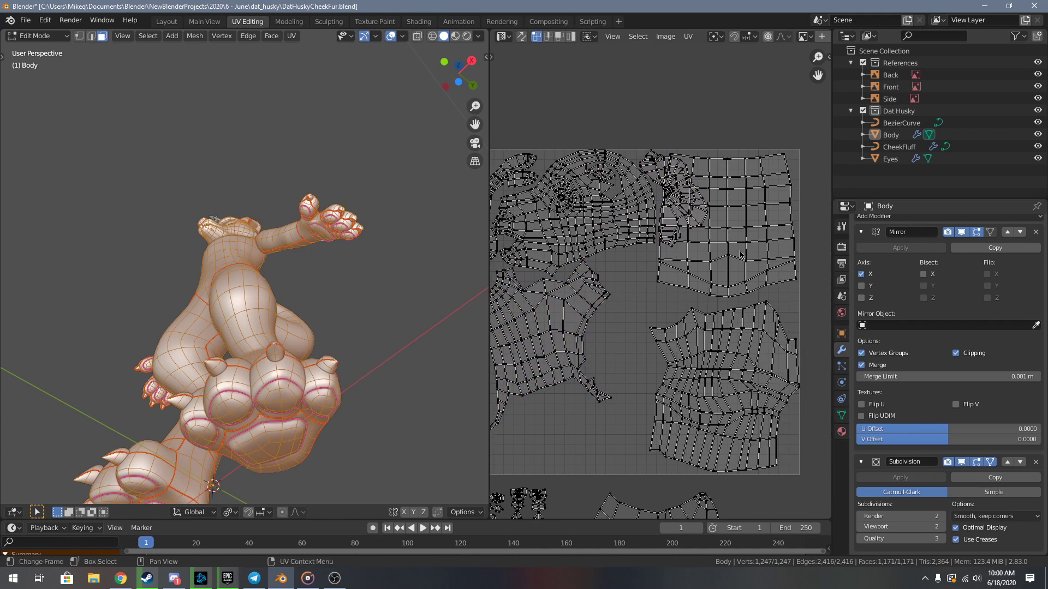
- Scale down the grid island and move it up and outward into the UV square's upper-right corner
key("l")
middle_click_drag(783, 278, 782, 278)
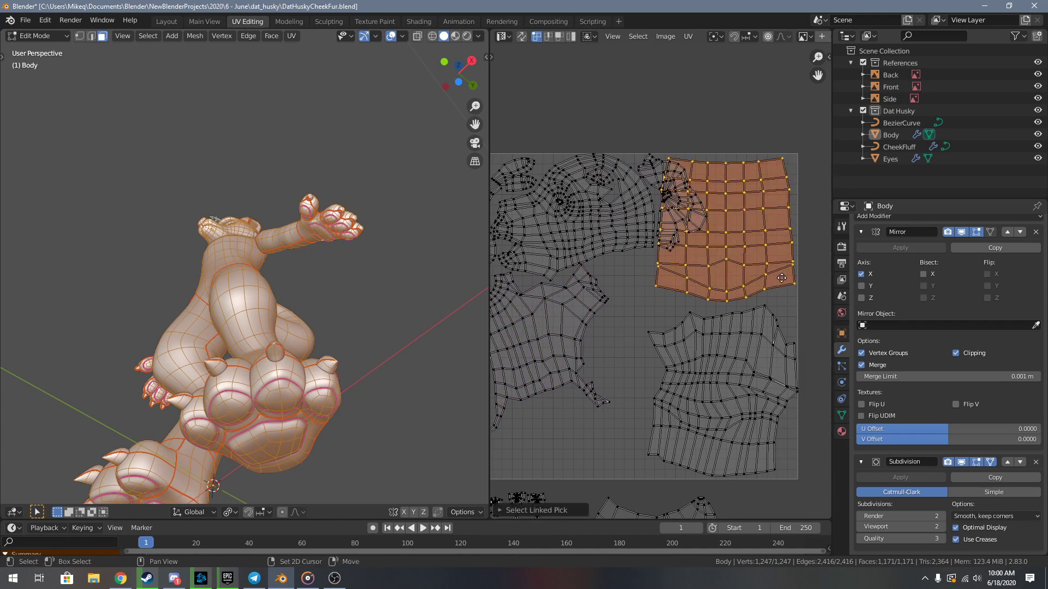
key("s")
left_click(776, 311)
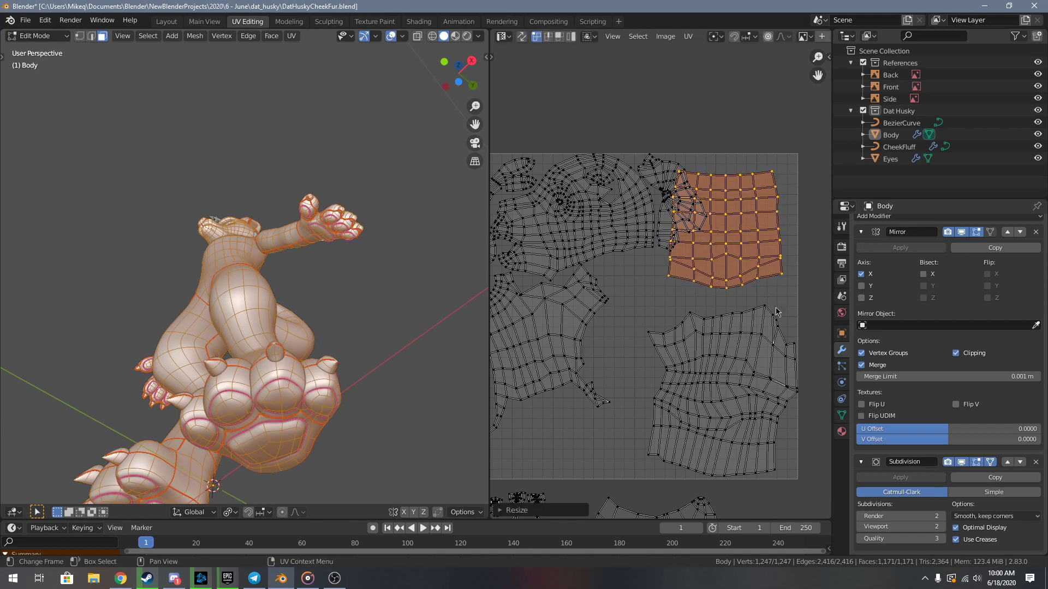
key("g")
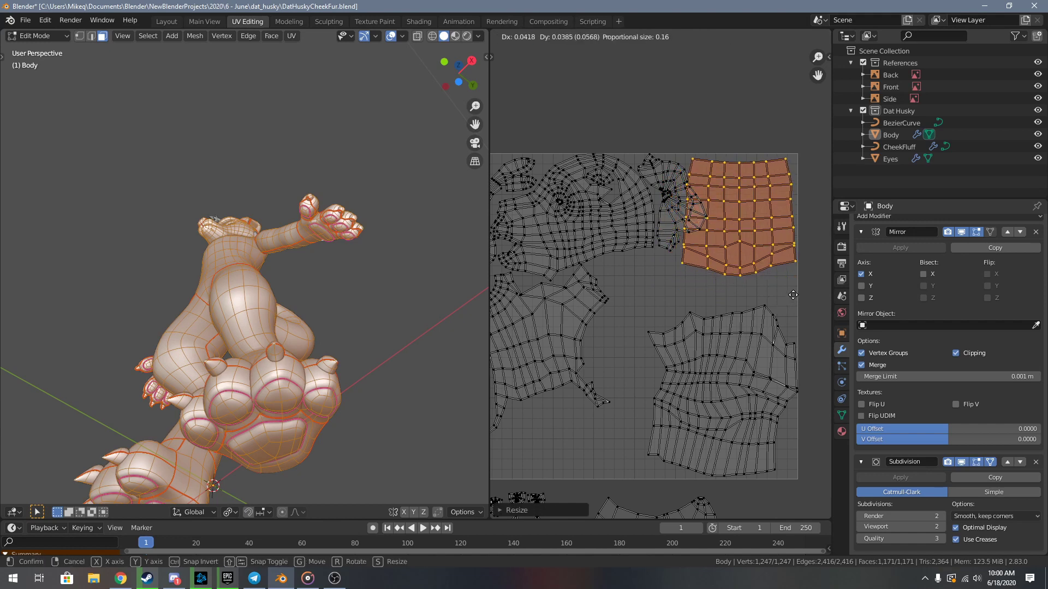
left_click(793, 294)
middle_click_drag(674, 226, 723, 244)
key("alt+a")
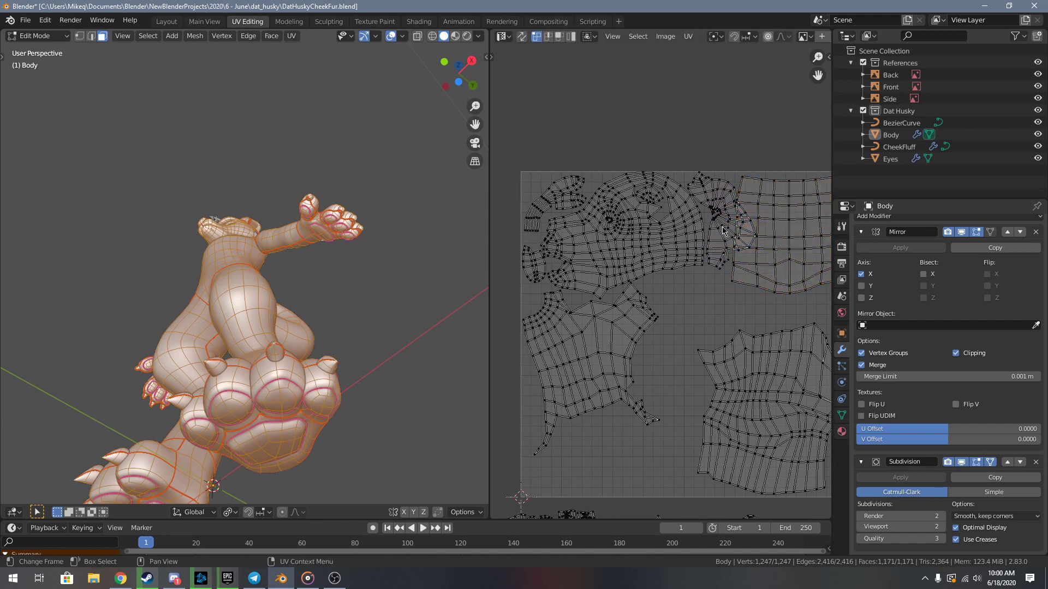
- Move the small curved island overlapping the grid island down into the gap between the large left islands and the ribbed island
key("l")
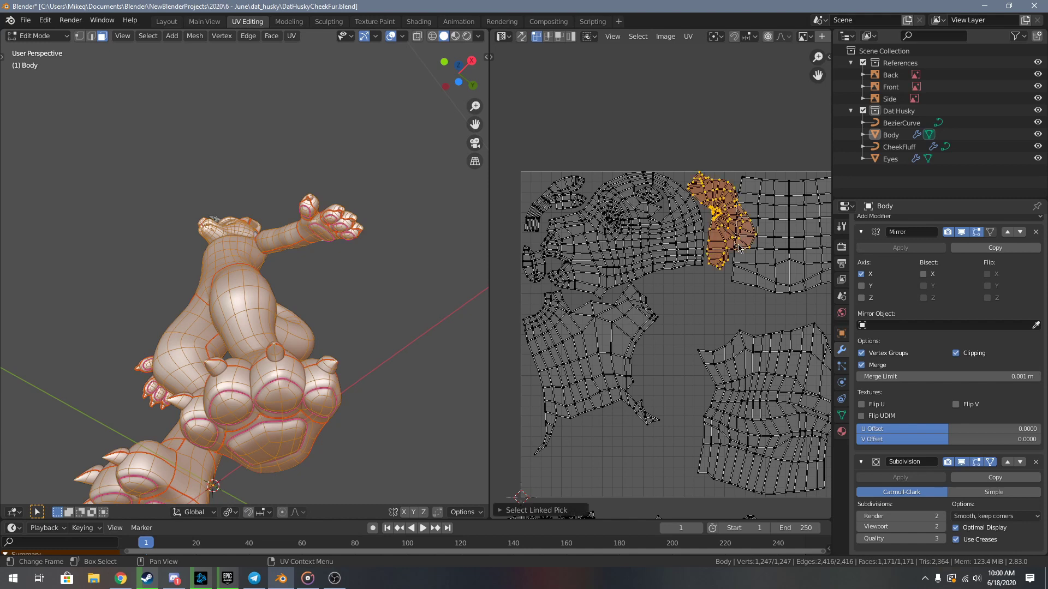
key("g")
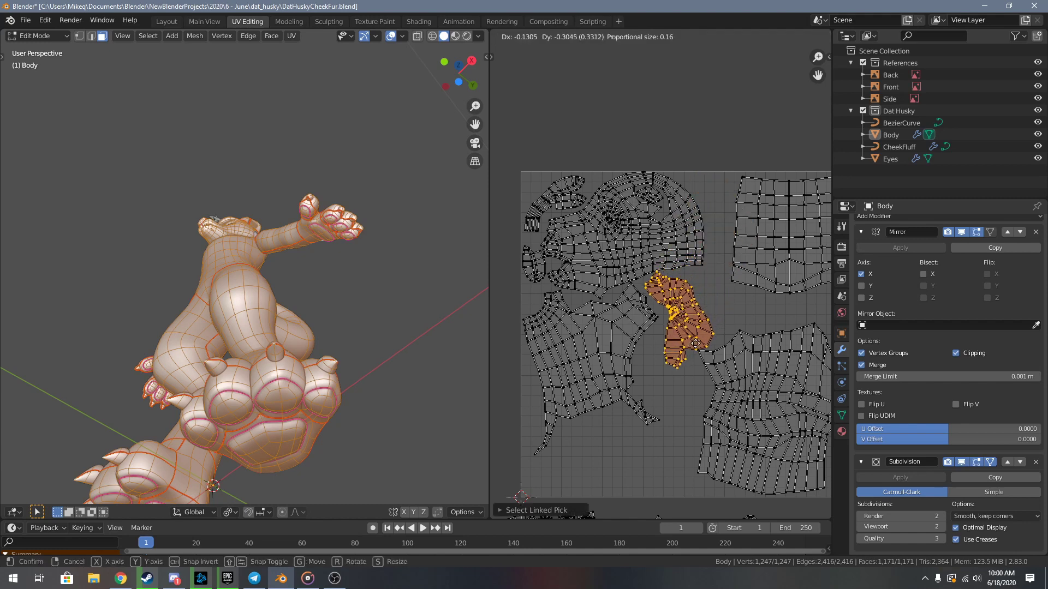
left_click(693, 345)
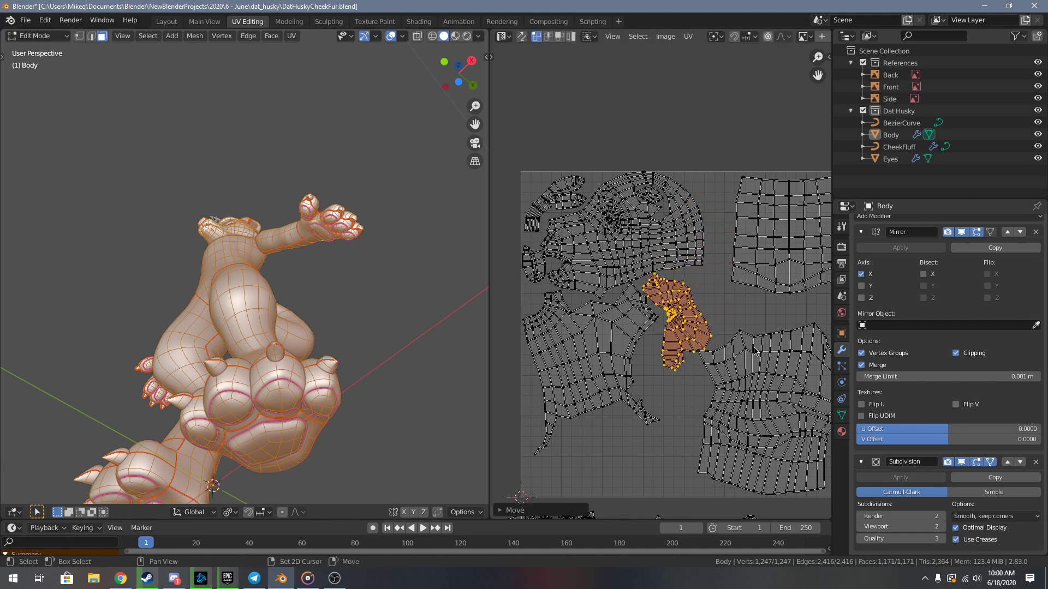
middle_click_drag(785, 378, 736, 340)
key("alt+a")
- Shrink the ribbed island slightly and nudge it down and right, against the UV square's right border
key("l")
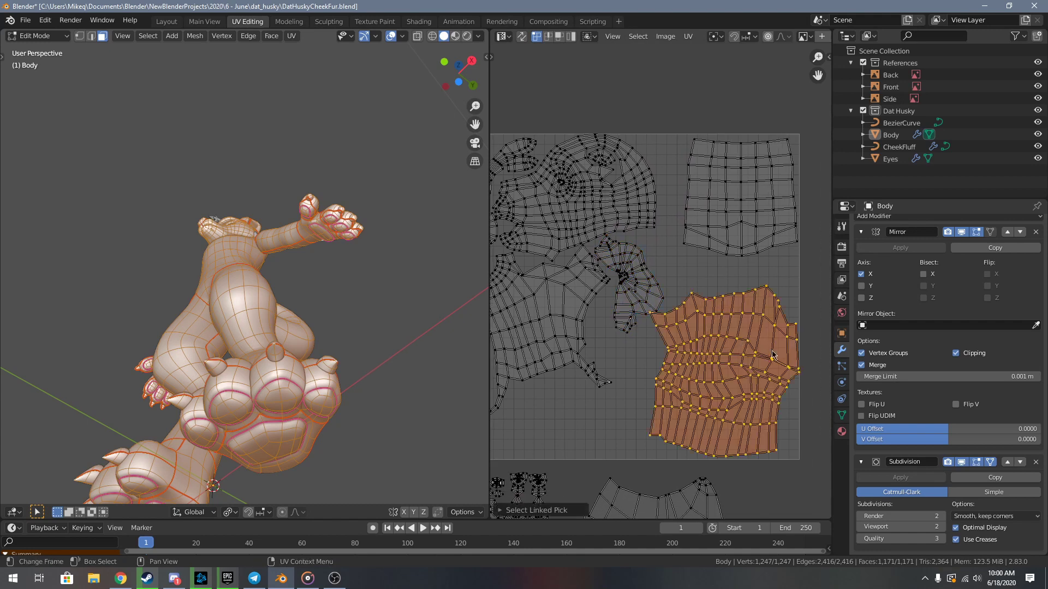
key("s")
left_click(797, 349)
middle_click_drag(794, 341, 771, 325)
key("g")
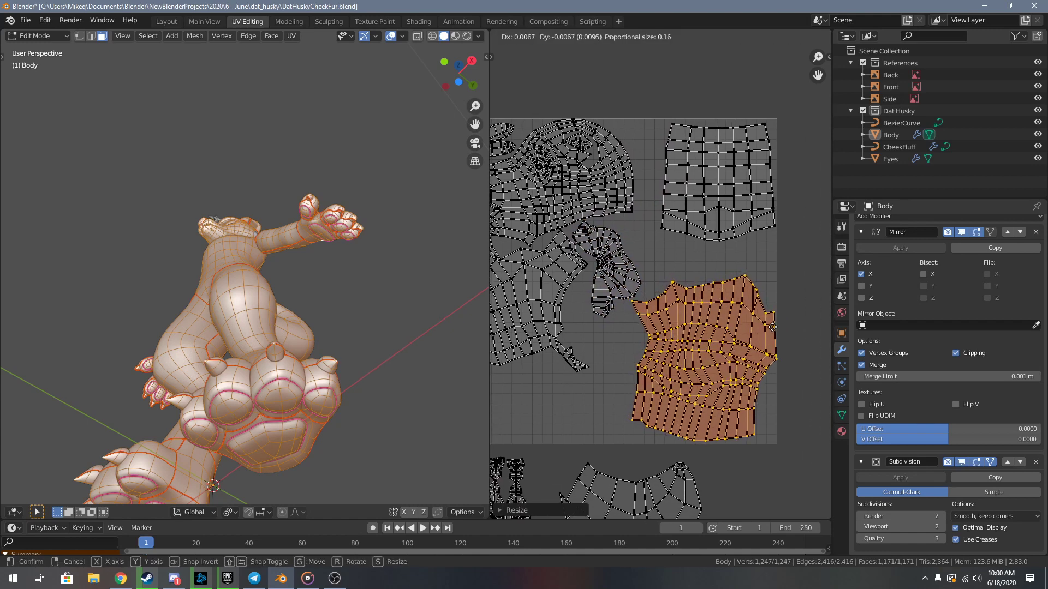
left_click(773, 328)
key("alt+a")
- Move the grid island out of the UV square, placing it above the square's top border
middle_click_drag(656, 363, 690, 247)
scroll(689, 249, "down", 1)
middle_click_drag(660, 332, 700, 331)
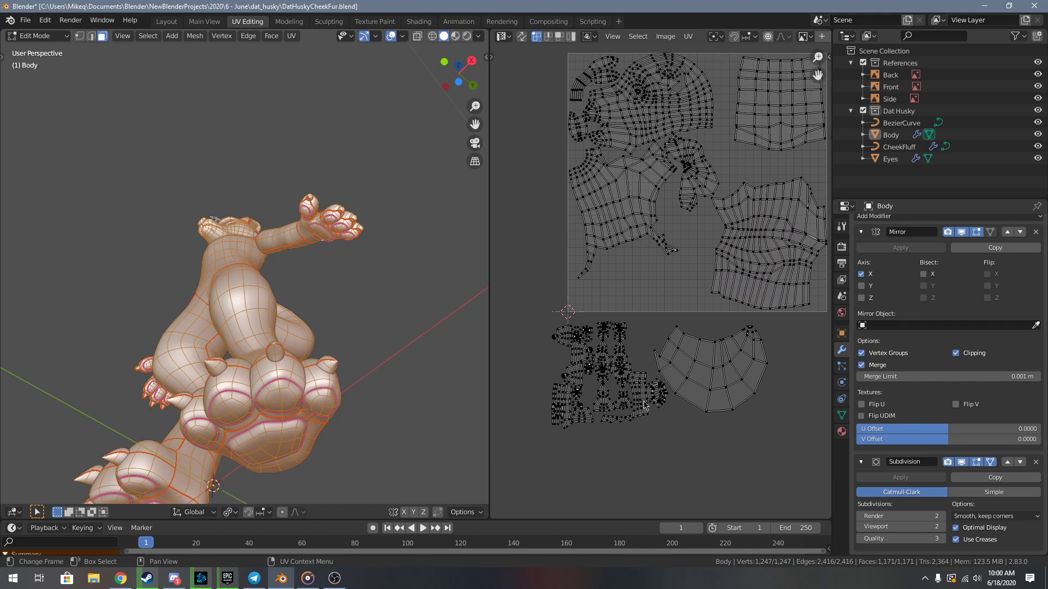
middle_click_drag(658, 267, 634, 329)
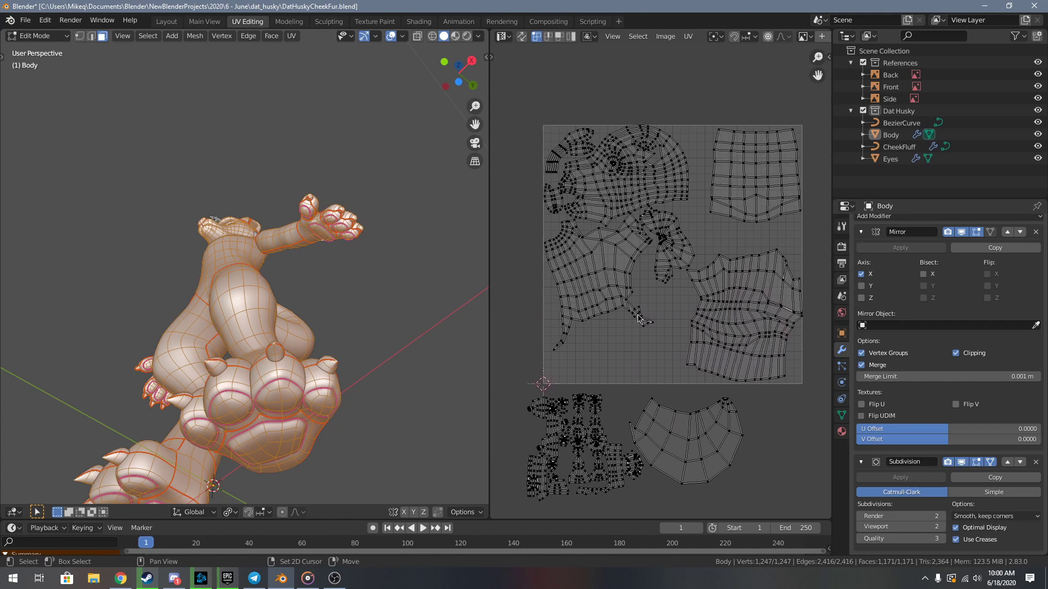
scroll(615, 275, "up", 1)
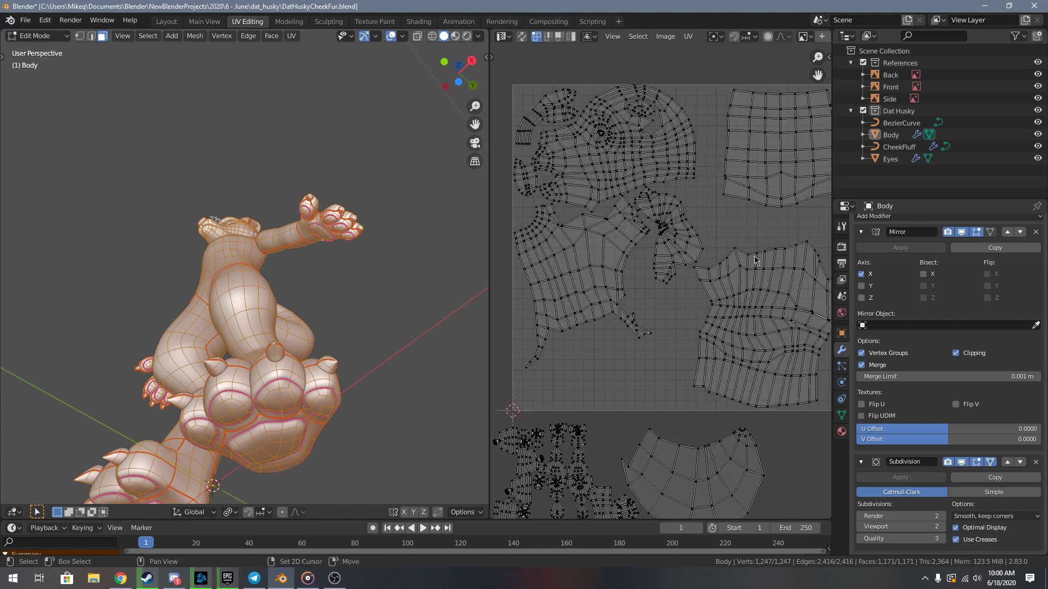
middle_click_drag(756, 261, 740, 269)
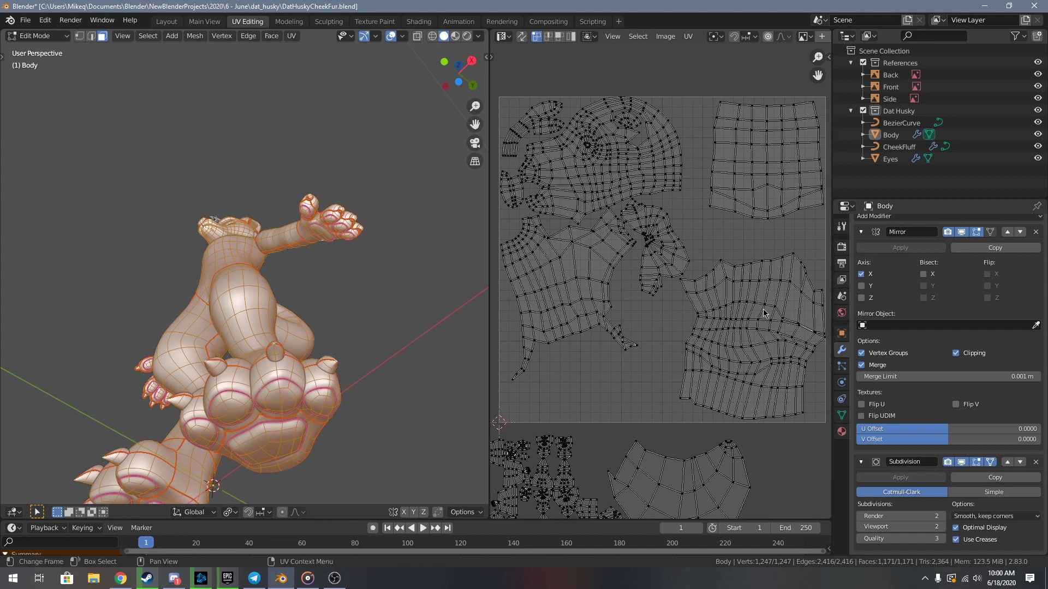
scroll(770, 215, "down", 3)
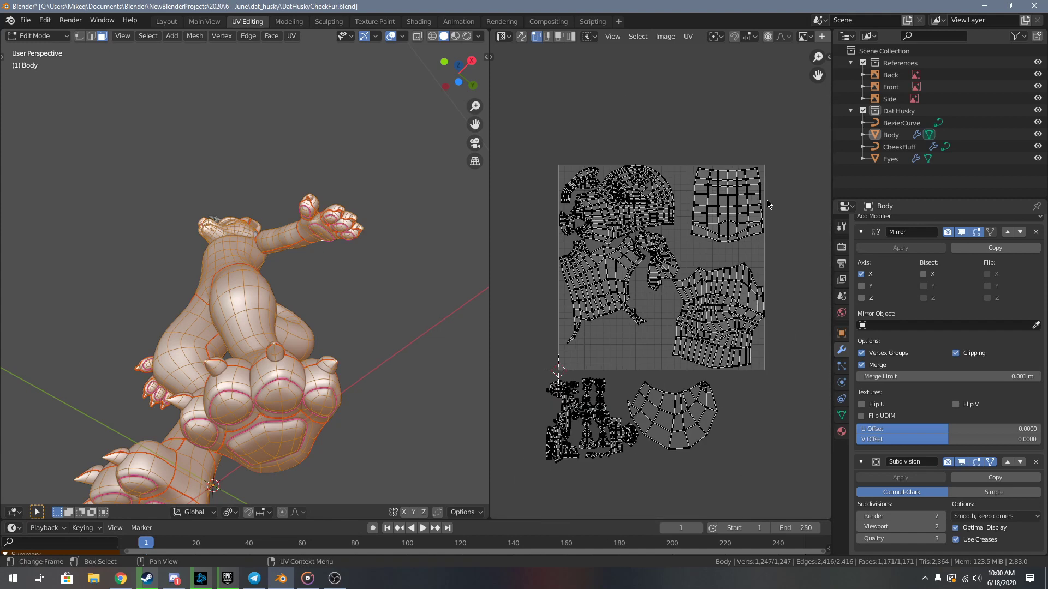
key("l")
key("g")
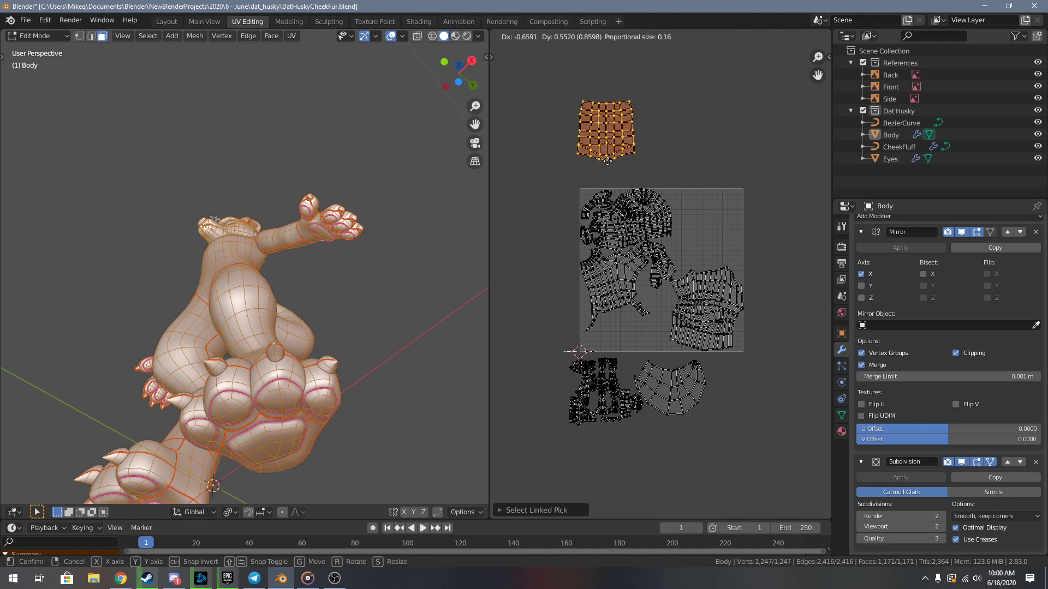
left_click(612, 166)
left_click(612, 166)
- Select all the small islands clustered below the UV square and move them together into its empty upper-right area
scroll(606, 404, "up", 2)
middle_click_drag(614, 502, 680, 365)
scroll(680, 365, "up", 2)
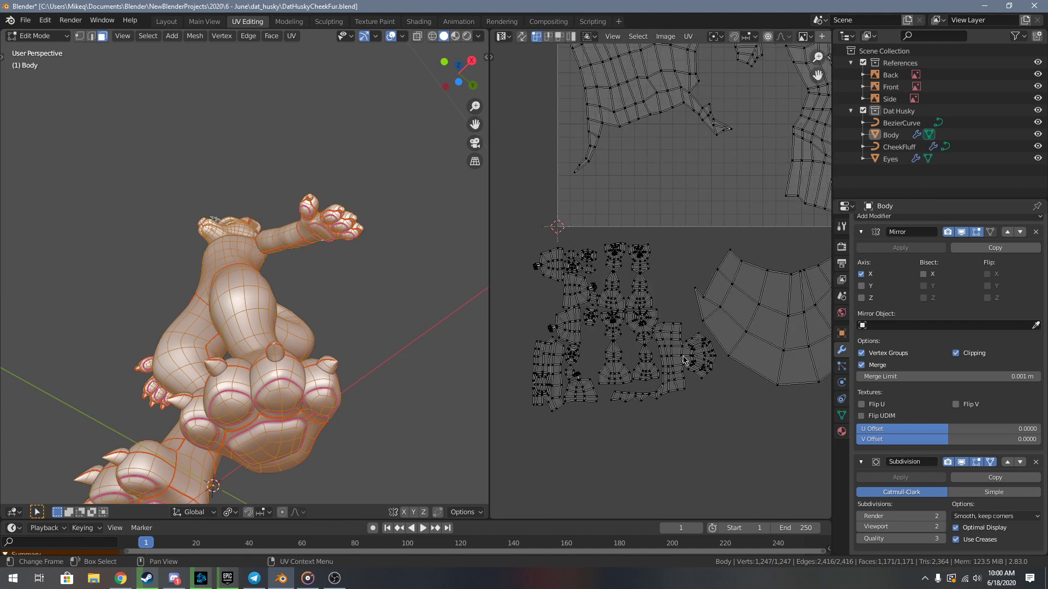
key("l")
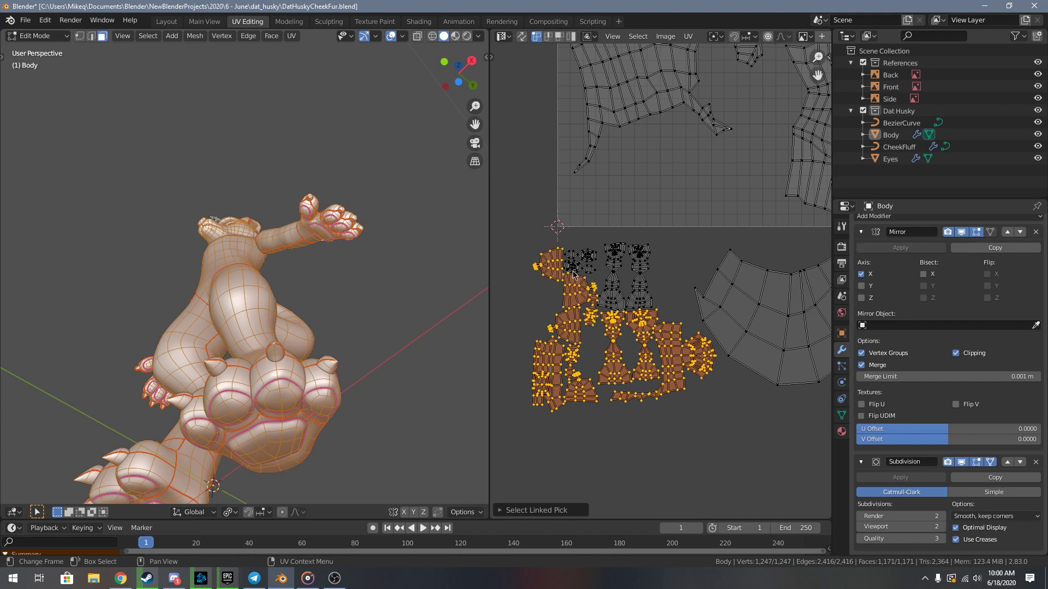
key("l")
scroll(644, 303, "down", 3)
middle_click_drag(683, 241, 607, 350)
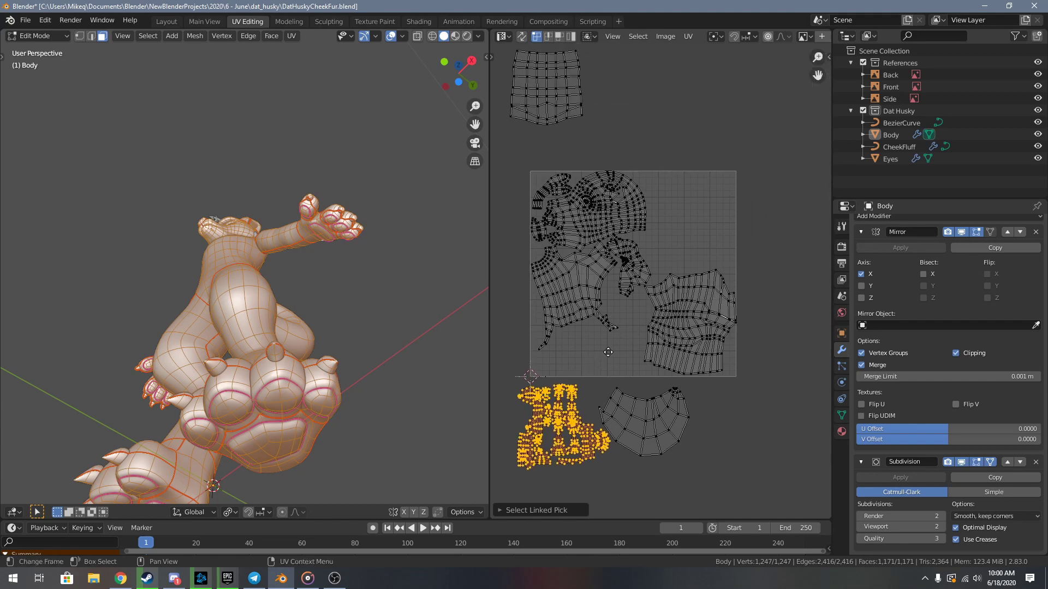
key("g")
left_click(736, 145)
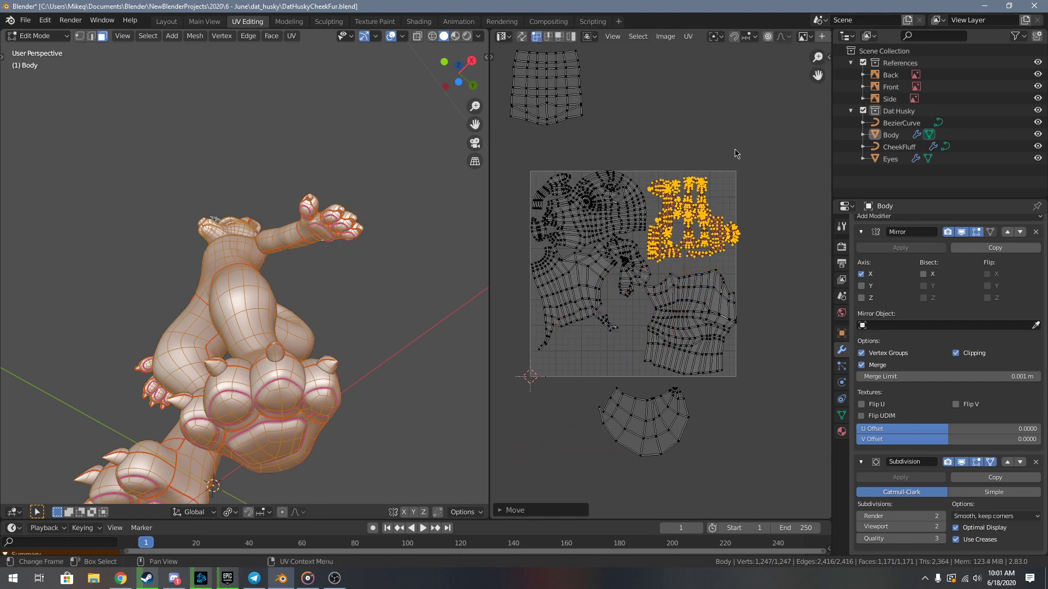
- Nudge the cluster of small islands so its outermost island lies inside the UV square's right border
scroll(703, 301, "up", 4)
middle_click_drag(704, 298, 710, 347)
key("g")
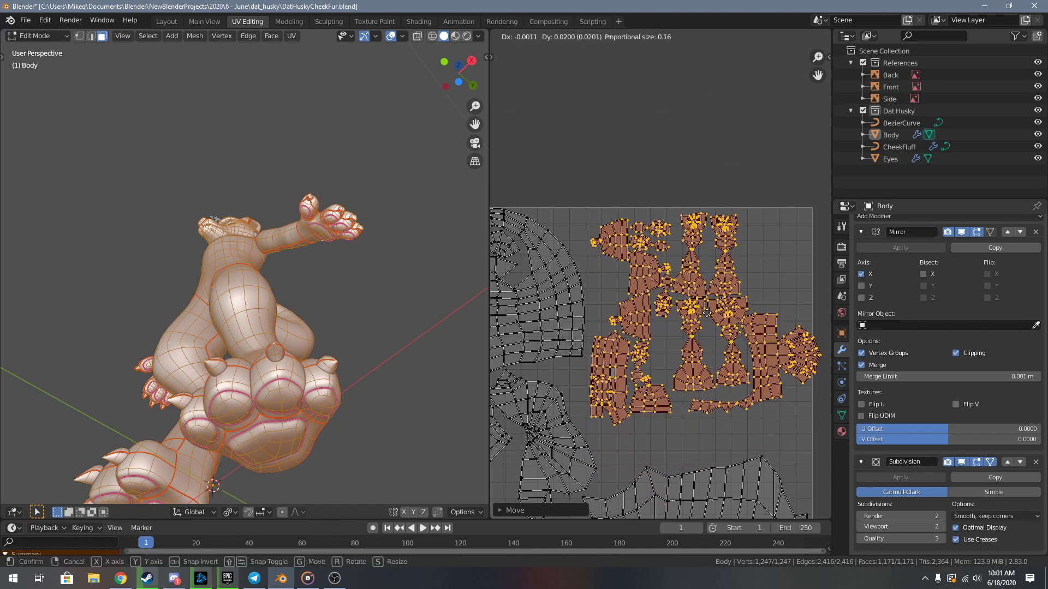
left_click(698, 310)
scroll(777, 326, "up", 3)
scroll(704, 333, "up", 1)
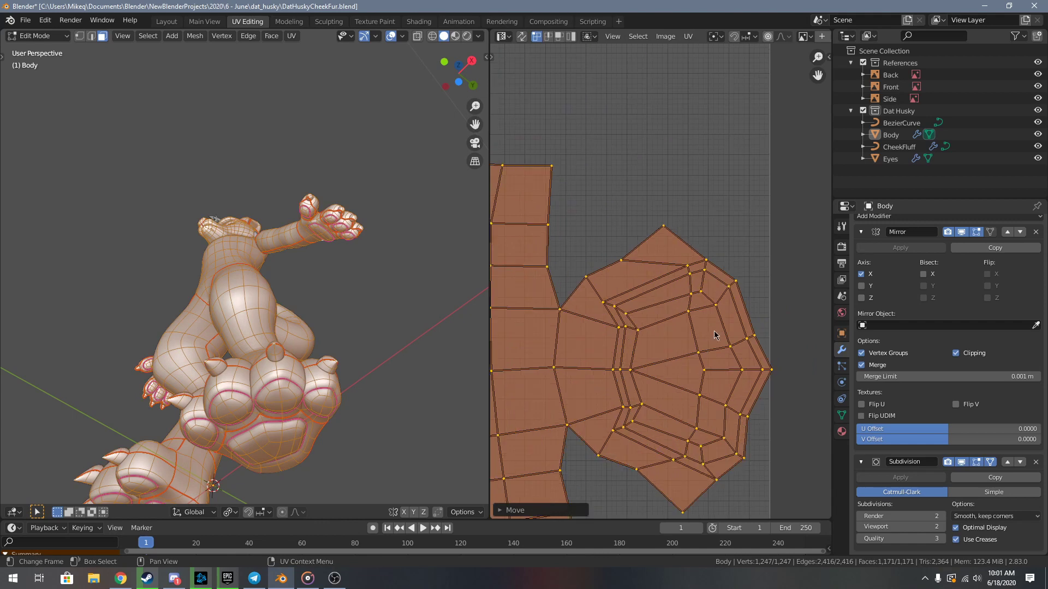
scroll(715, 334, "down", 5)
middle_click_drag(610, 284, 828, 345)
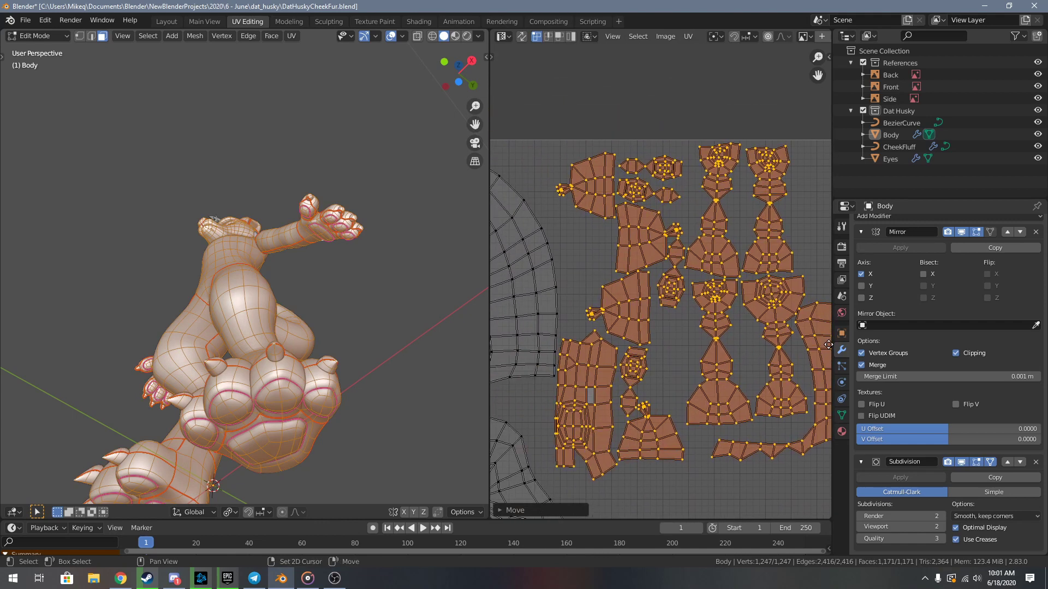
key("g")
left_click(770, 316)
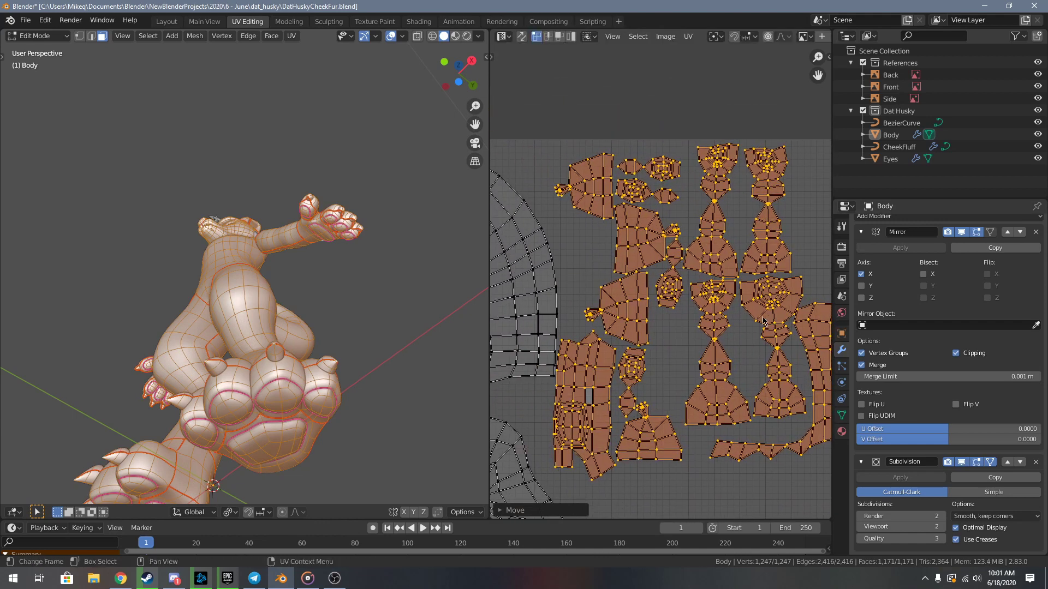
- Fine-tune the cluster's position along the X axis at the UV square's right border
middle_click_drag(756, 316, 594, 266)
middle_click_drag(785, 333, 742, 322)
scroll(742, 322, "up", 6)
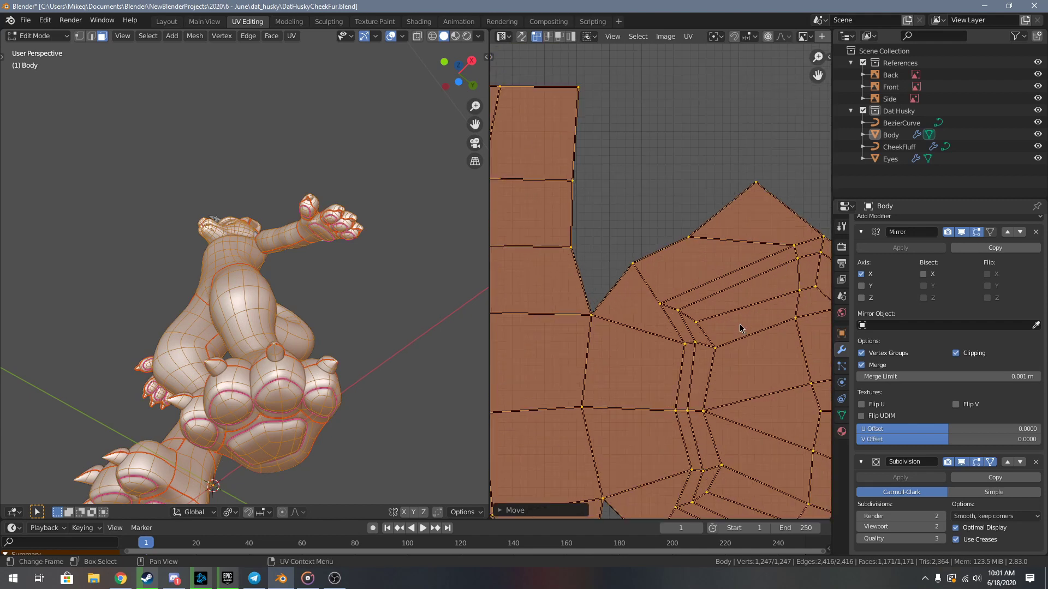
scroll(741, 325, "down", 2)
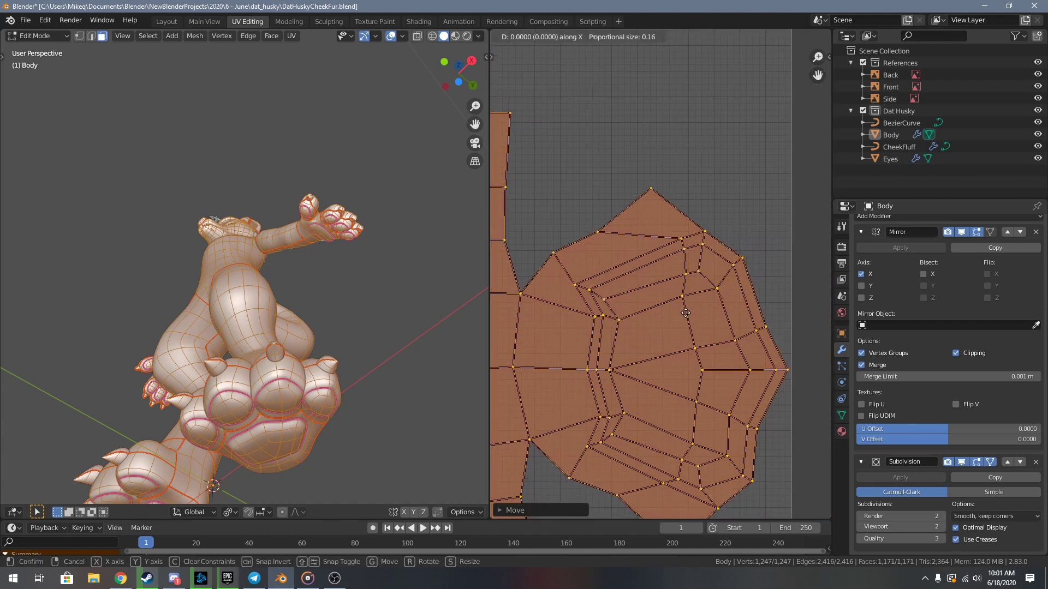
scroll(785, 349, "down", 5)
middle_click_drag(784, 349, 528, 321)
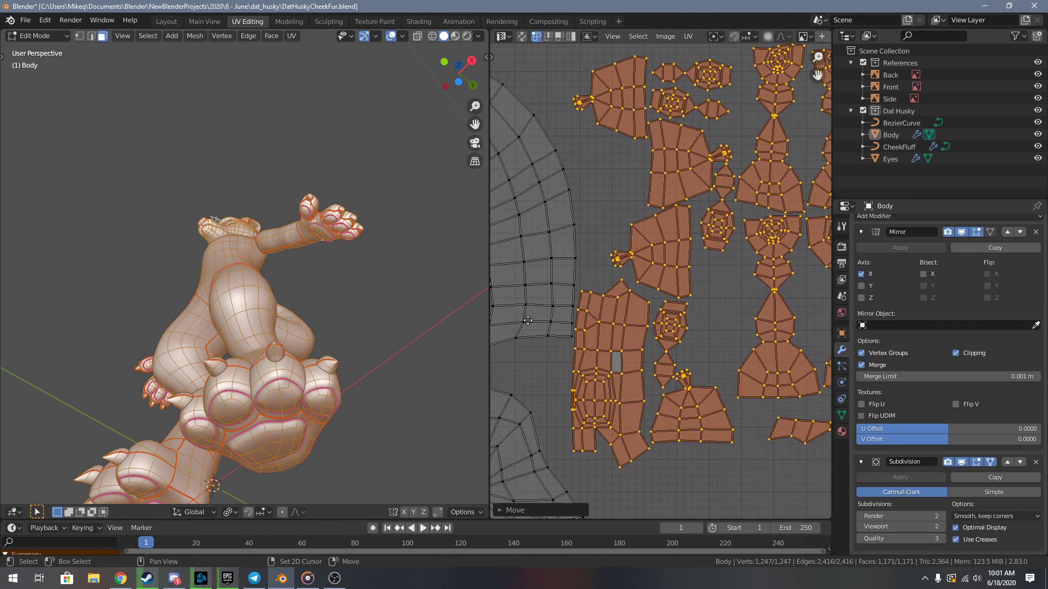
- Move the cluster of small islands along the Y axis, close to the UV square's top border
middle_click_drag(622, 250, 528, 424)
middle_click_drag(699, 180, 669, 279)
scroll(668, 279, "up", 5)
key("g")
key("y")
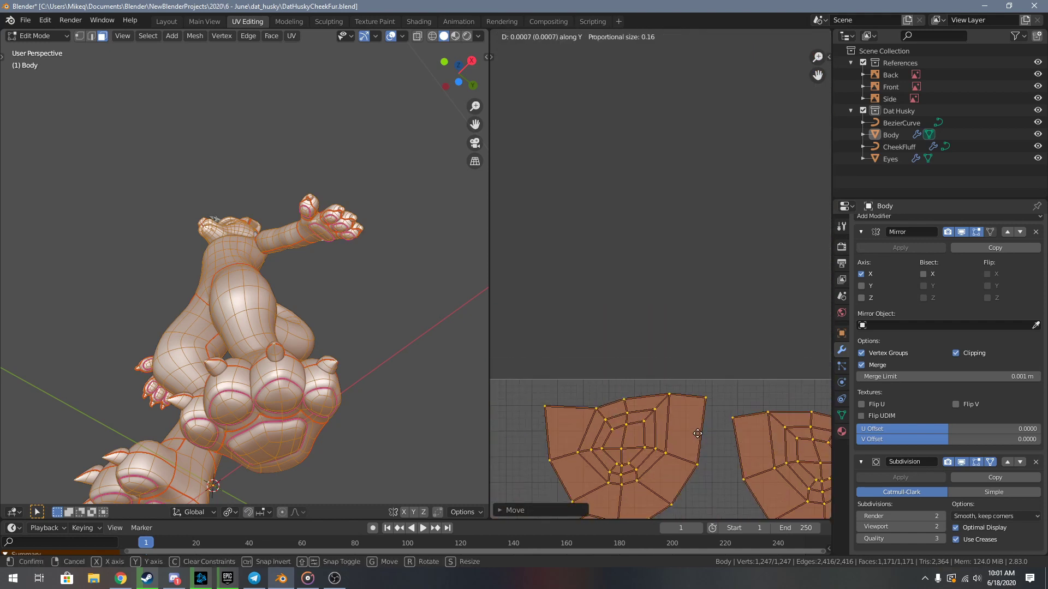
left_click(698, 424)
- Rotate the whole cluster of small islands by half a turn
scroll(697, 423, "down", 7)
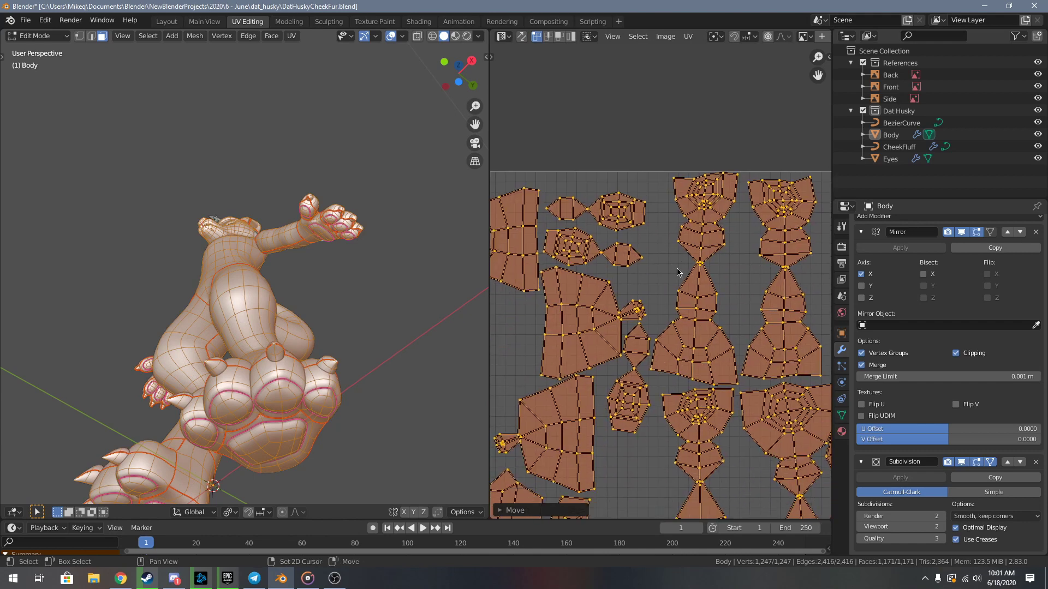
key("r")
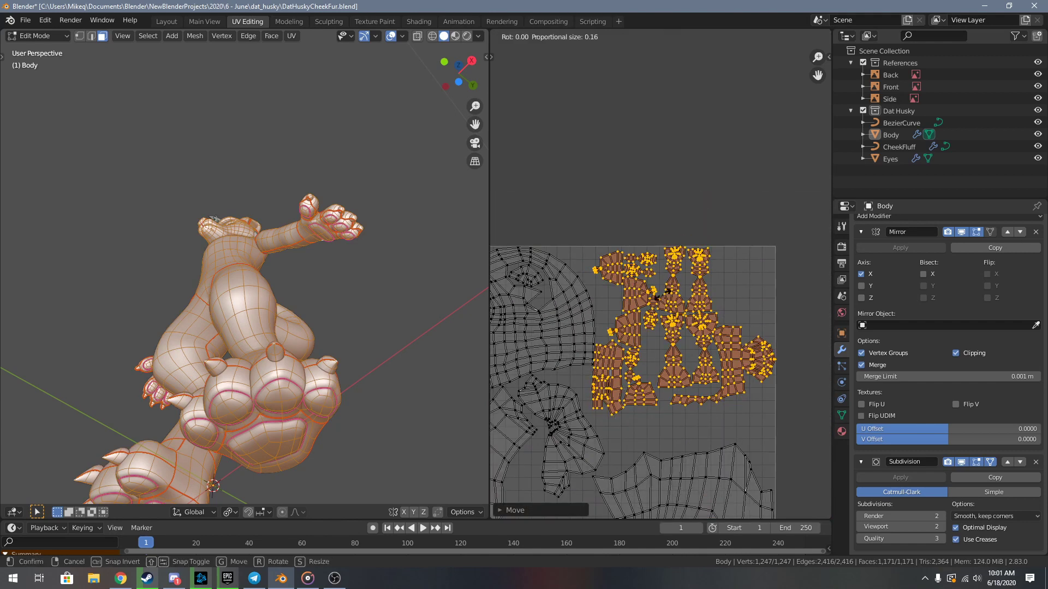
key("Return")
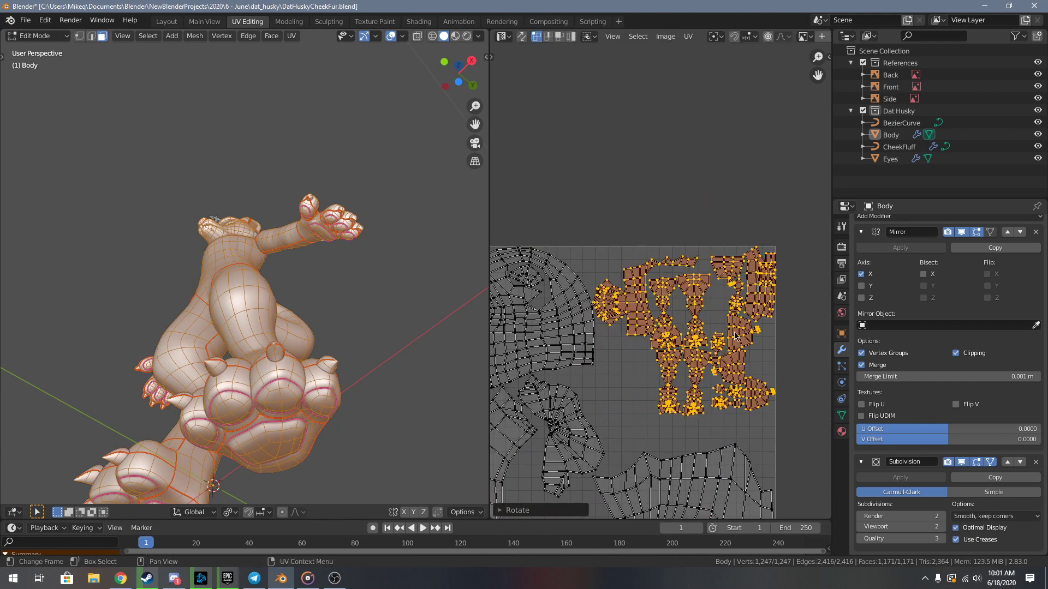
- Shift the rotated cluster slightly left along the X axis, between the large head island and the UV square's right border
scroll(735, 335, "up", 6)
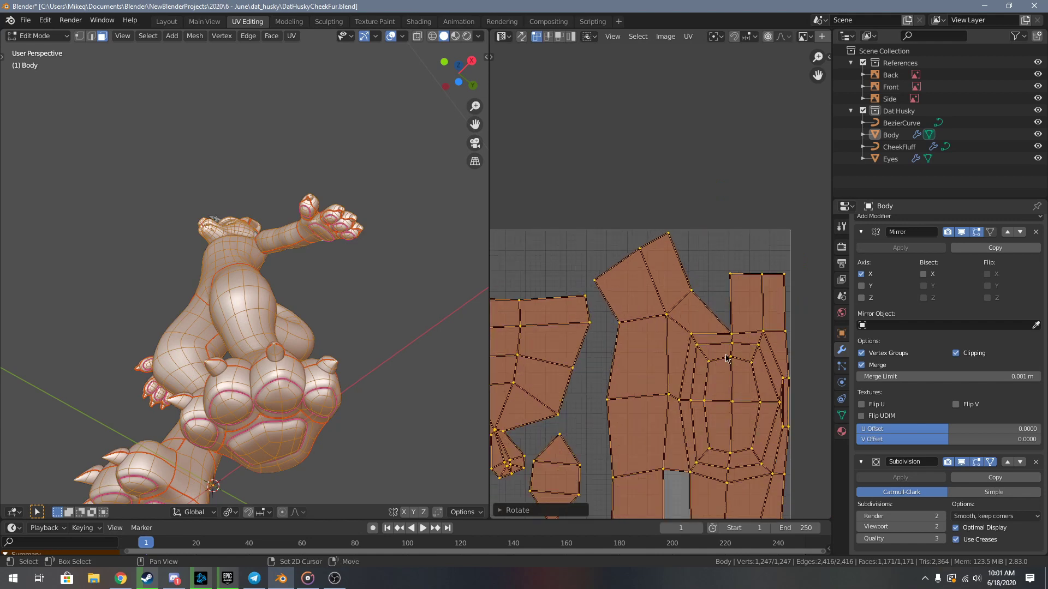
middle_click_drag(726, 358, 726, 306)
scroll(710, 322, "down", 1)
scroll(723, 308, "down", 5)
scroll(647, 336, "up", 1)
middle_click_drag(644, 335, 781, 318)
key("x")
right_click(779, 313)
scroll(583, 306, "up", 3)
middle_click_drag(552, 287, 673, 305)
scroll(674, 305, "up", 4)
key("g")
key("x")
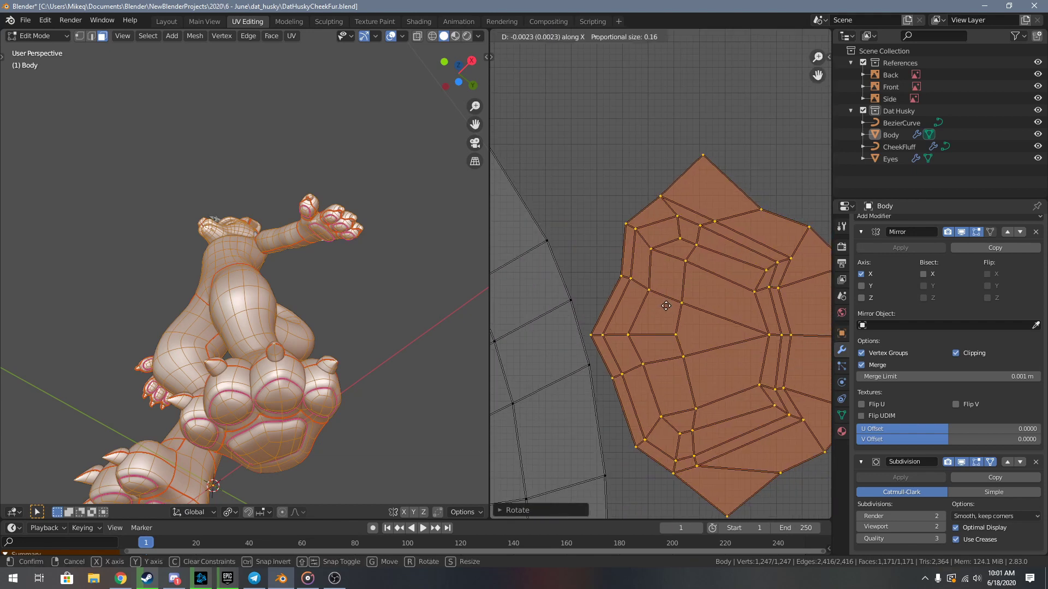
left_click(571, 303)
scroll(571, 303, "down", 7)
scroll(756, 288, "up", 3)
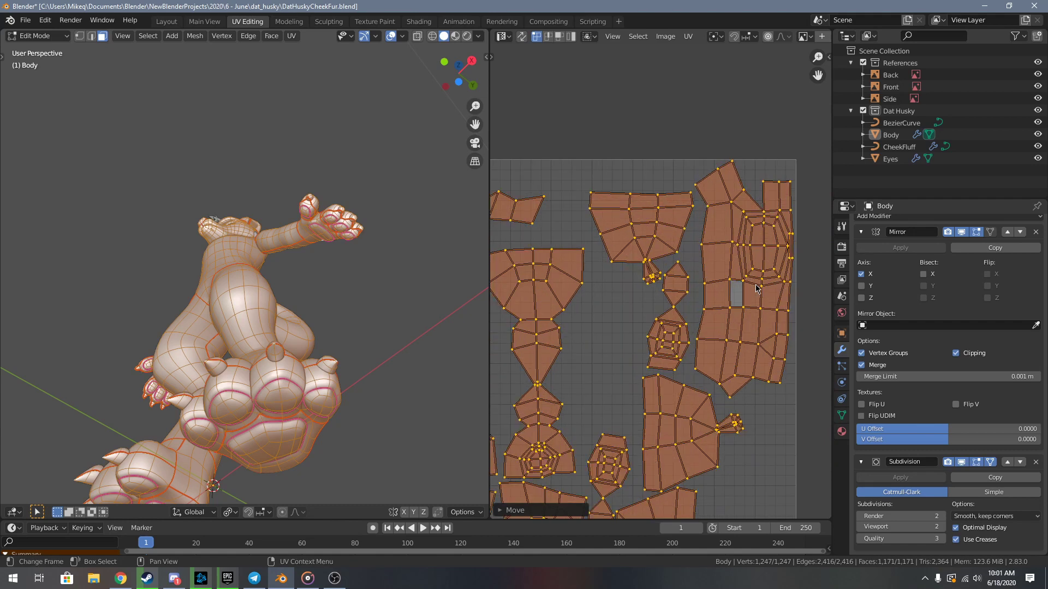
scroll(763, 290, "down", 3)
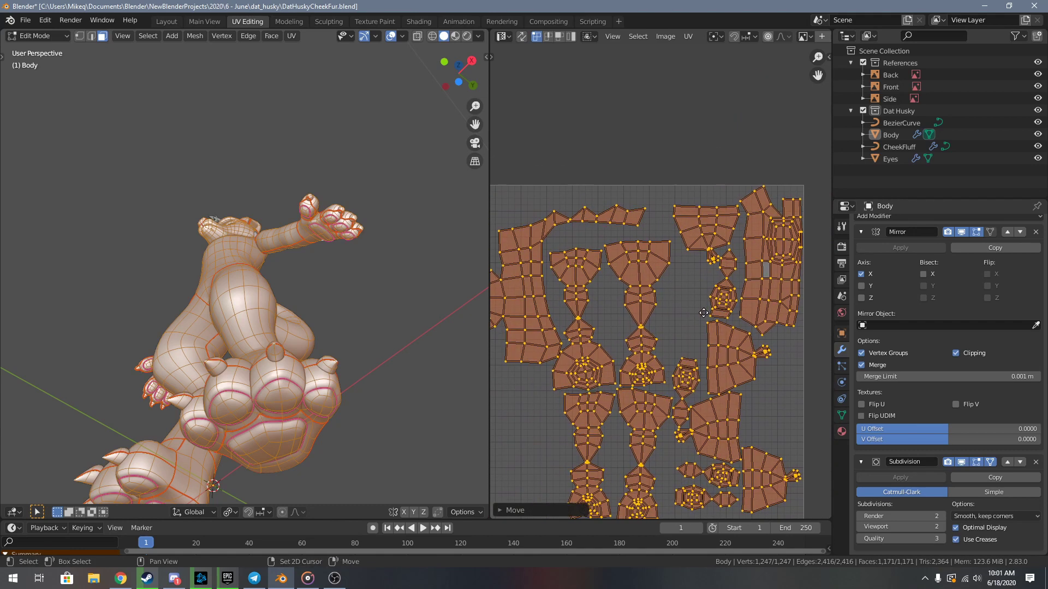
scroll(696, 299, "up", 3)
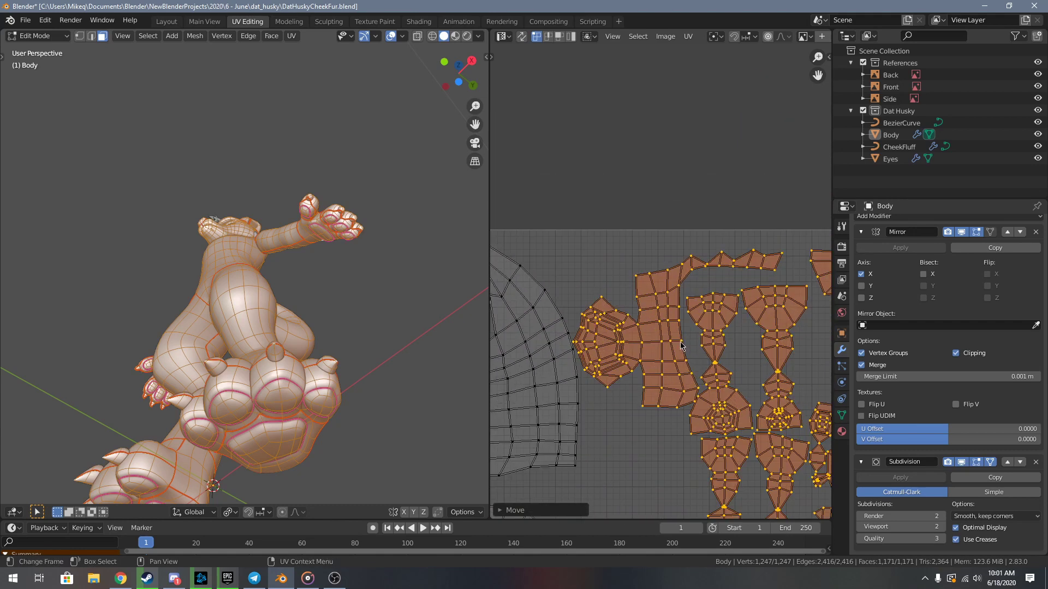
- Move the island with the round end and jagged strip up along the Y axis, close to the UV square's top border
key("alt+a")
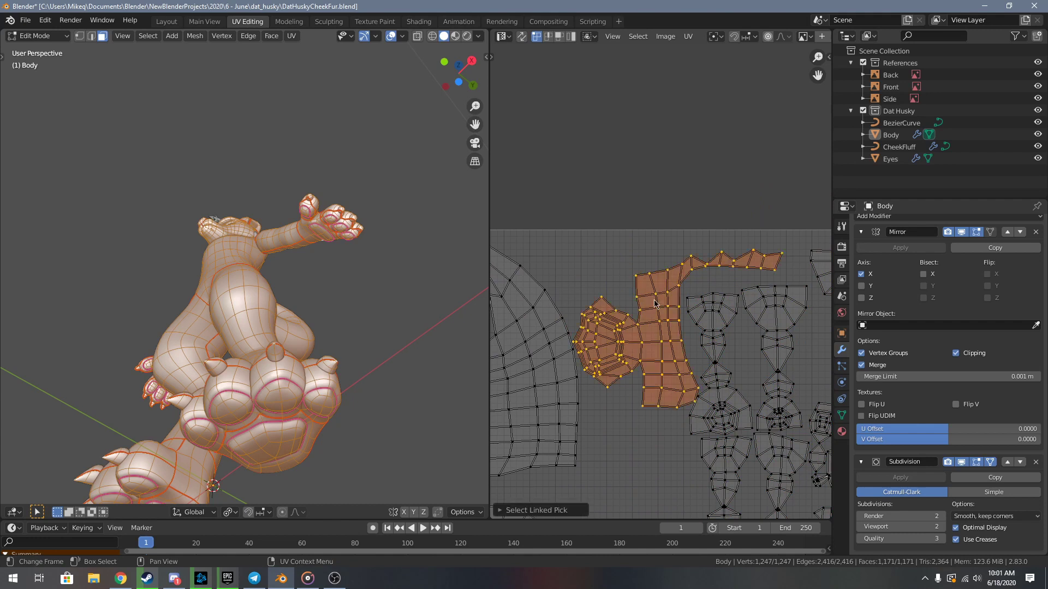
key("g")
key("y")
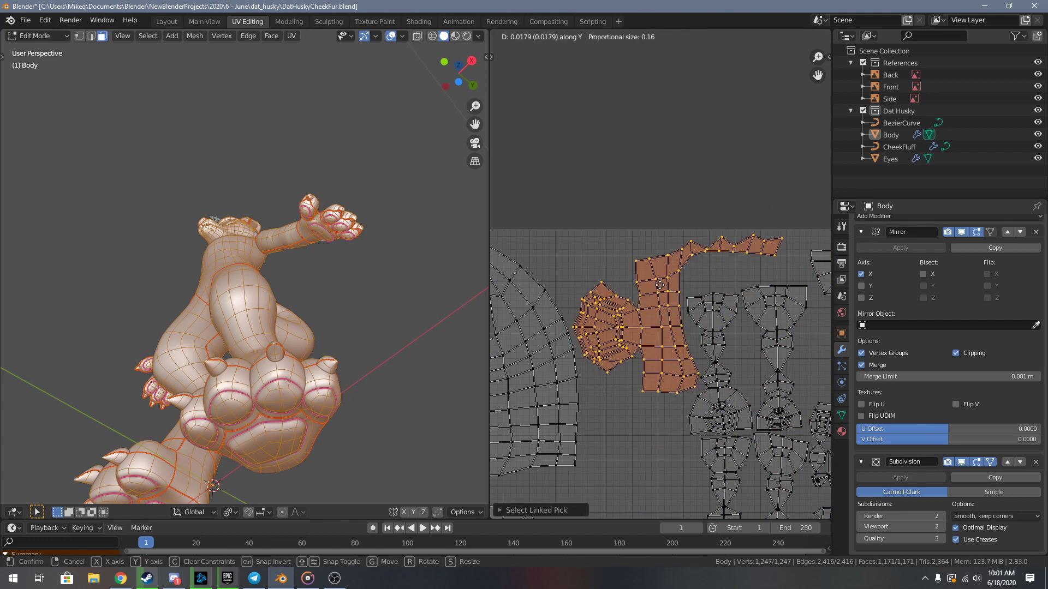
left_click(660, 283)
middle_click_drag(780, 312, 735, 321)
- Move the upper pair of hourglass-shaped islands up along the Y axis beneath the jagged strip and fine-tune their X position
key("alt+a")
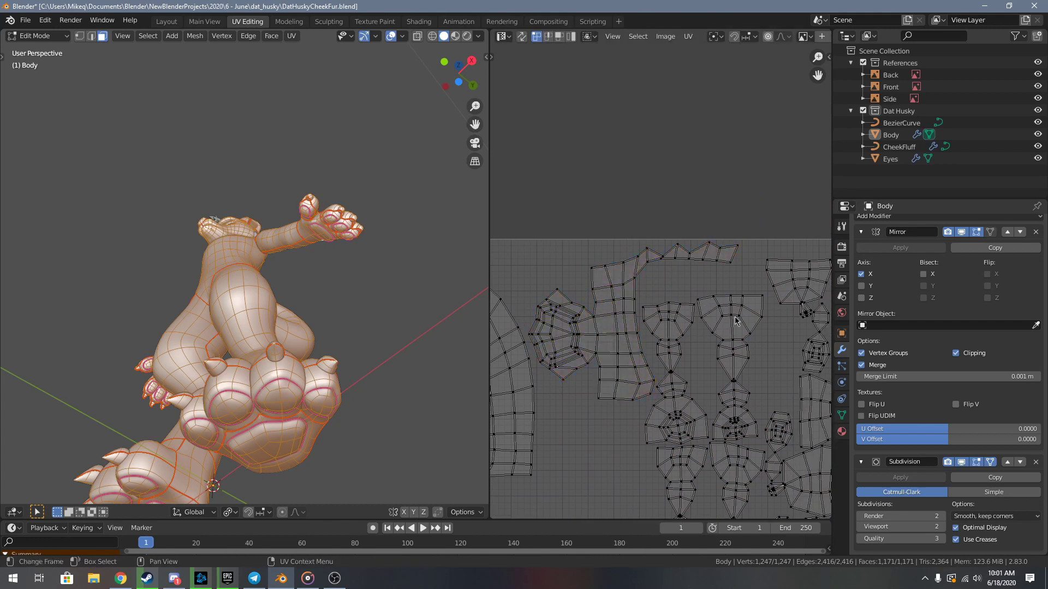
key("l")
key("g")
key("y")
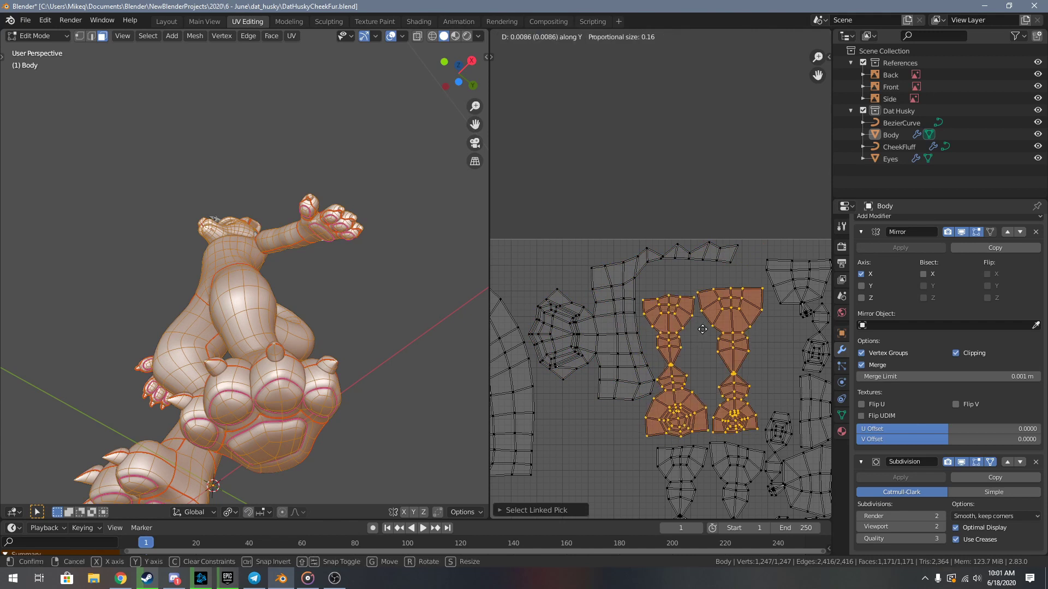
left_click(709, 312)
key("g")
key("x")
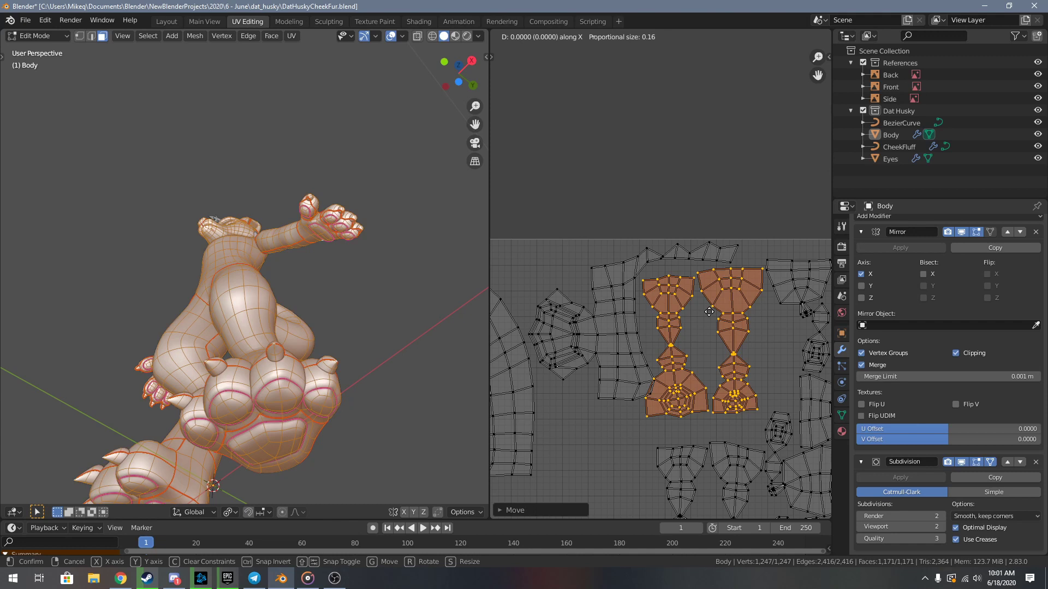
left_click(710, 313)
middle_click_drag(778, 338, 696, 341)
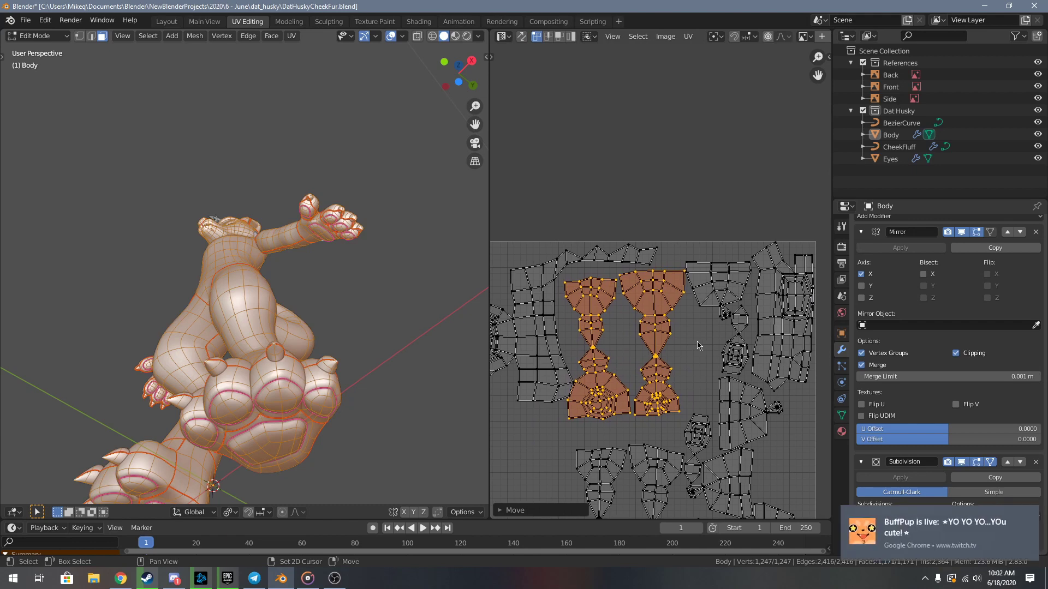
left_click(1029, 517)
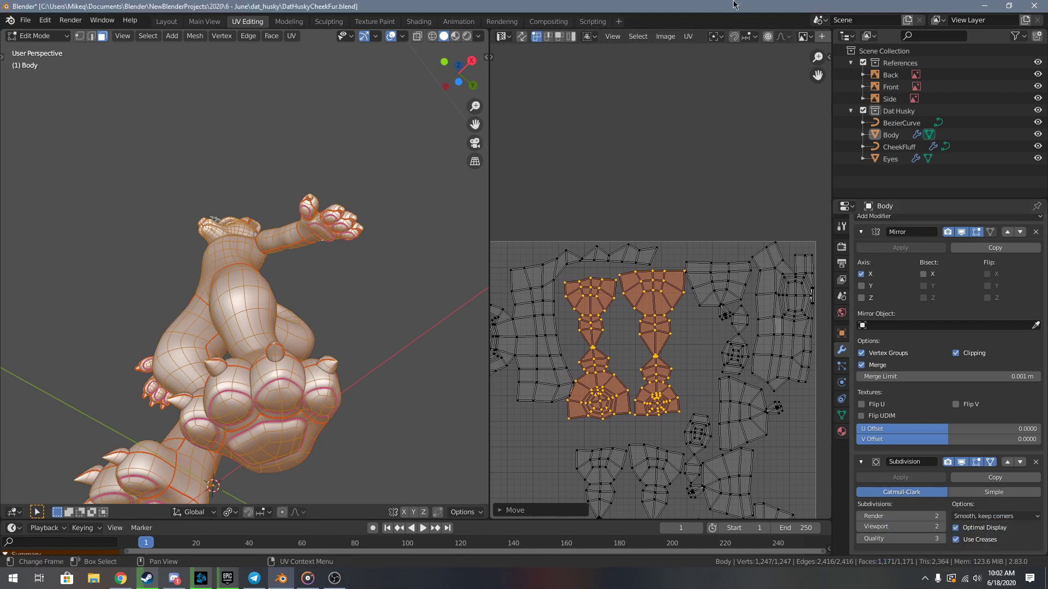
- Shift the island with the round end and jagged strip slightly left along the X axis, away from the upper hourglass islands
middle_click_drag(615, 437, 714, 431)
key("alt+a")
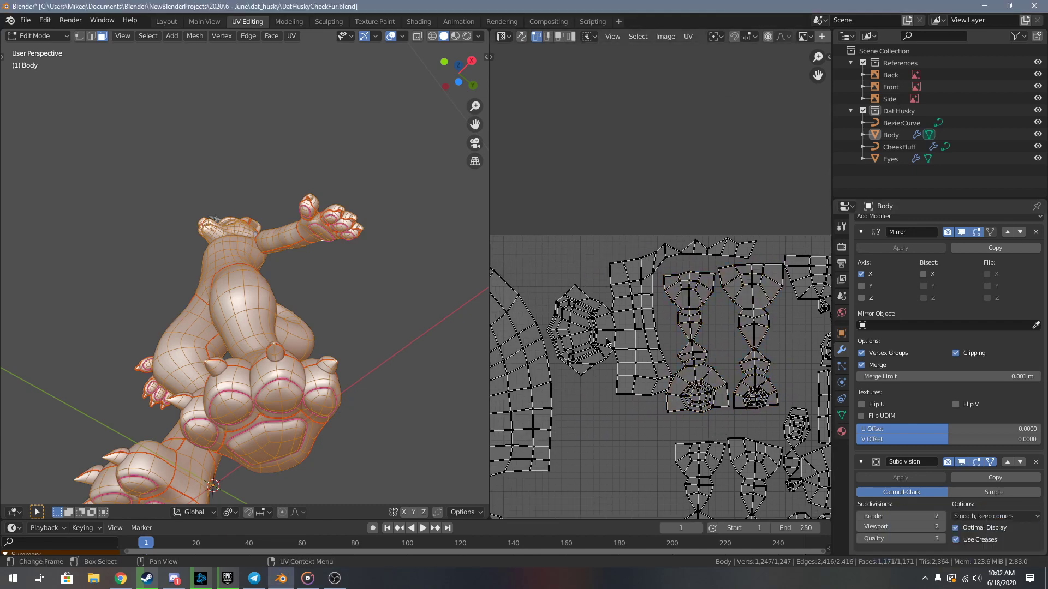
key("l")
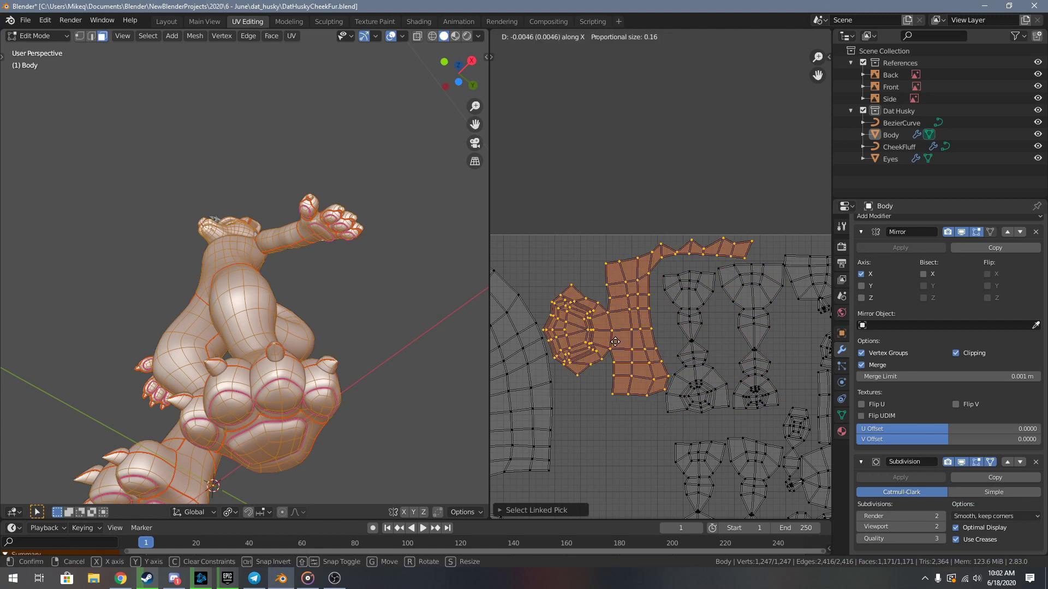
left_click(615, 341)
- Move the lower pair of hourglass islands up along the Y axis to just below the upper pair, then slightly left along X
key("alt+a")
middle_click_drag(725, 411, 687, 342)
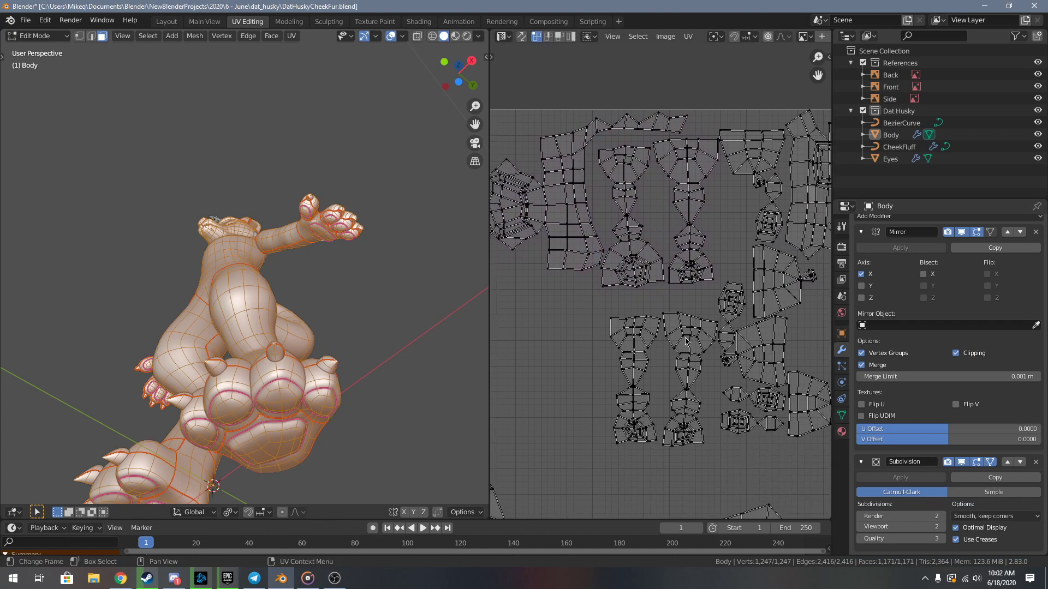
key("l")
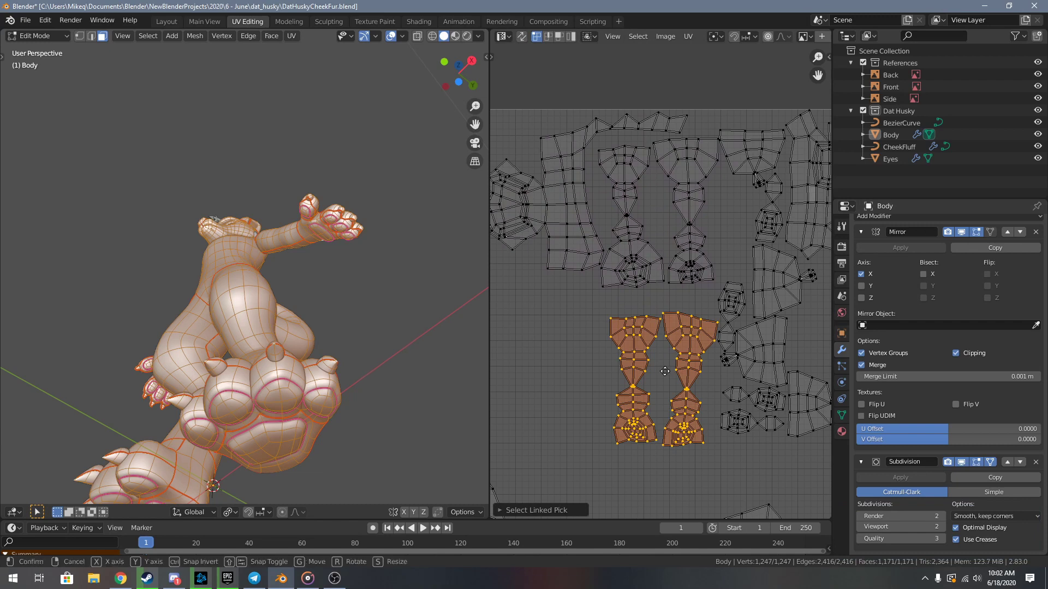
key("y")
left_click(666, 348)
key("g")
key("x")
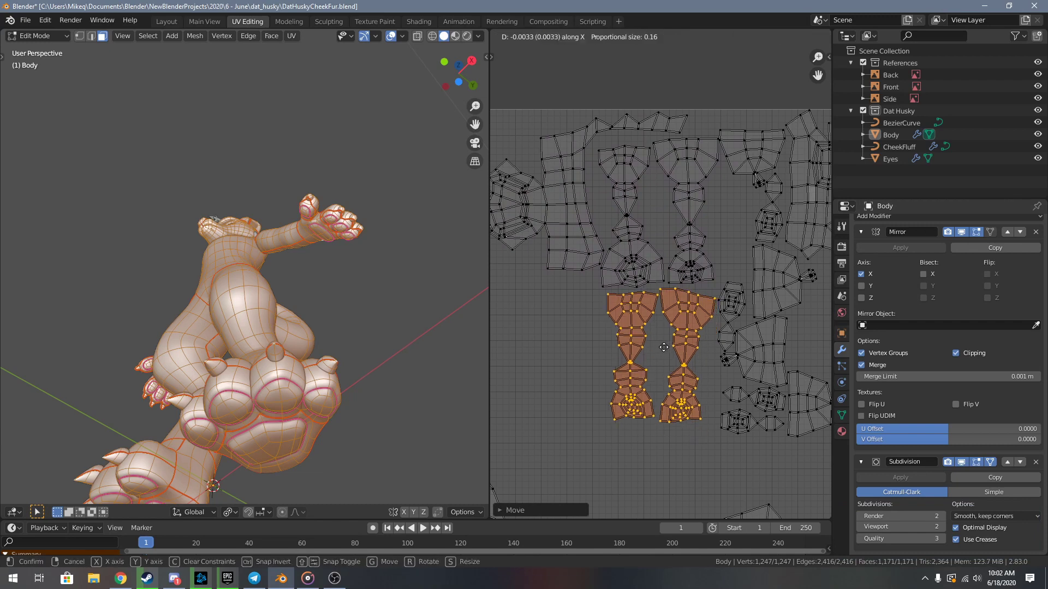
left_click(664, 348)
middle_click_drag(659, 350, 719, 380)
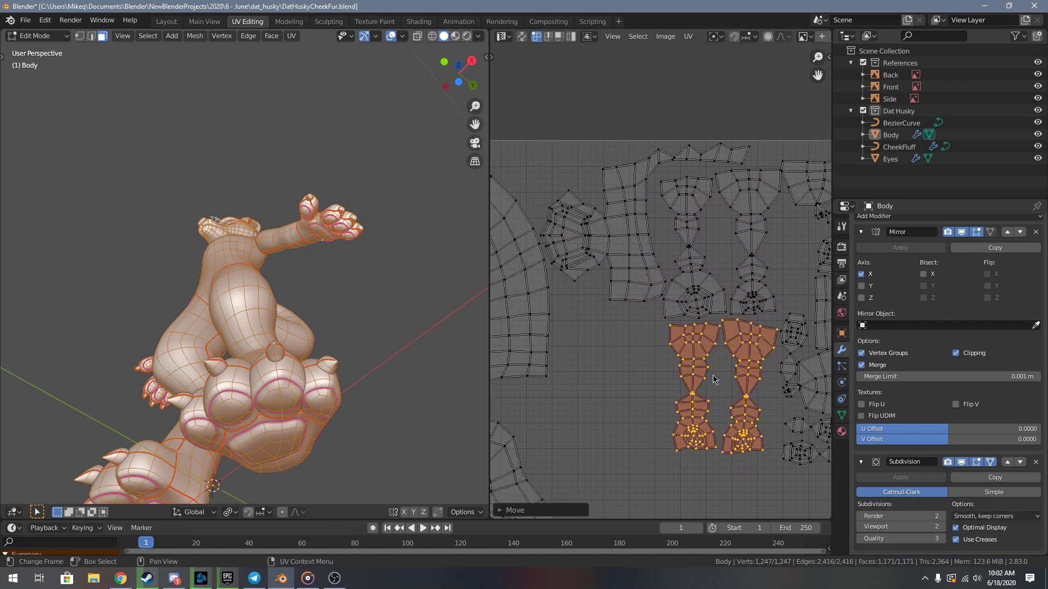
- Rotate the lower hourglass pair by 90° and then by 180°, and move it left beneath the round-ended island and upper hourglass pair
type("r90")
key("Return")
type("r180")
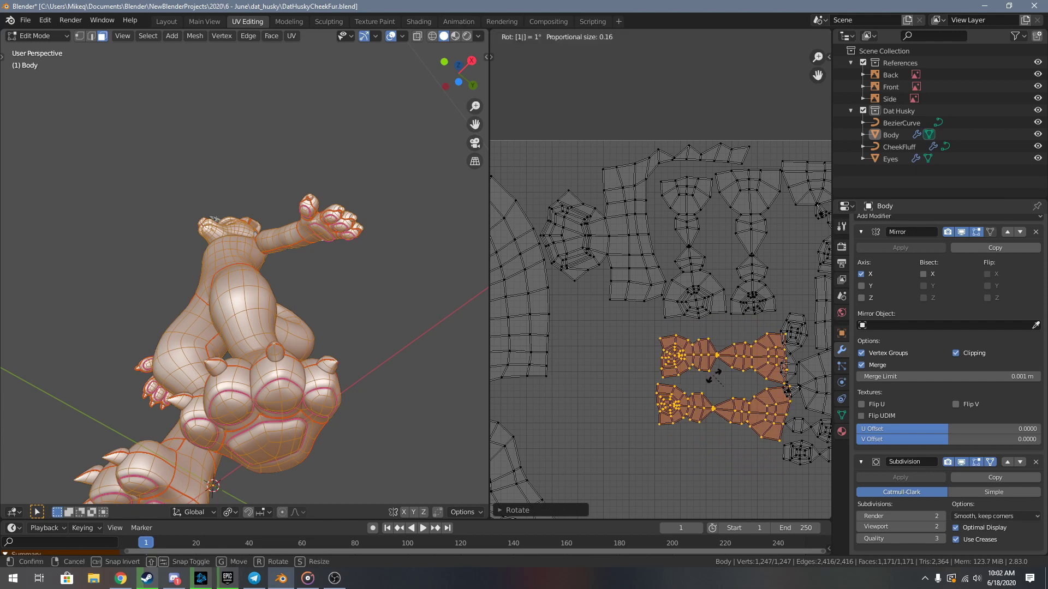
key("Return")
key("g")
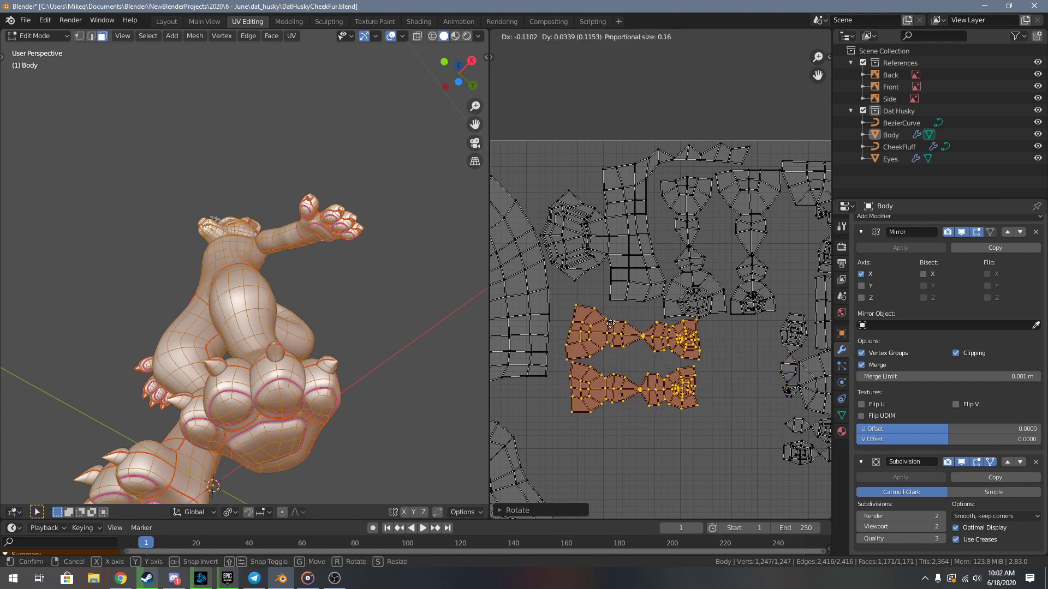
left_click(602, 322)
- Move the lower of the two horizontal hourglass islands to the right so it is staggered closely beneath the other one
key("alt+a")
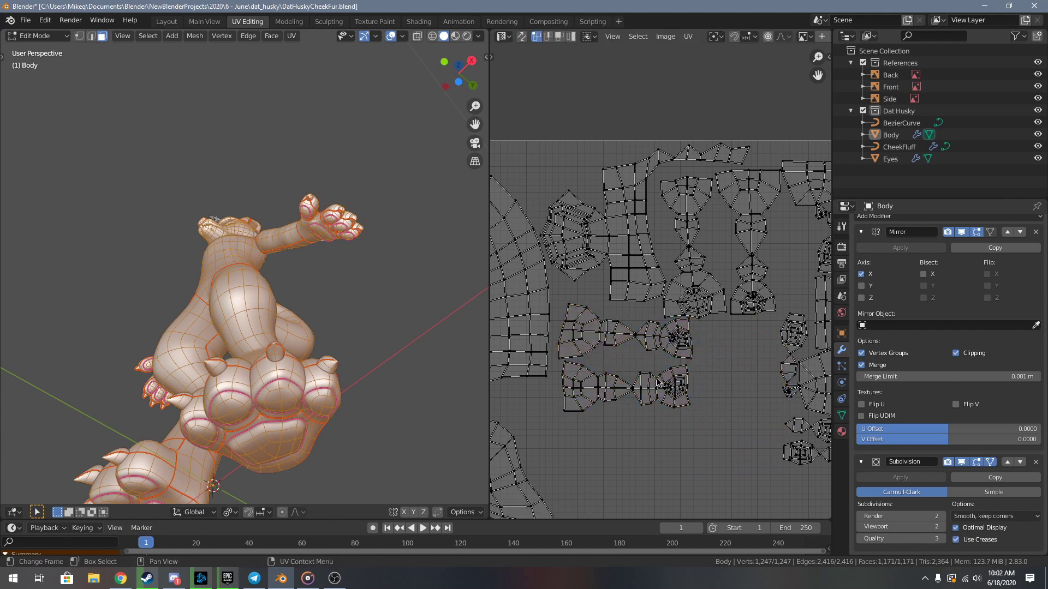
key("l")
middle_click_drag(659, 384, 592, 396)
key("g")
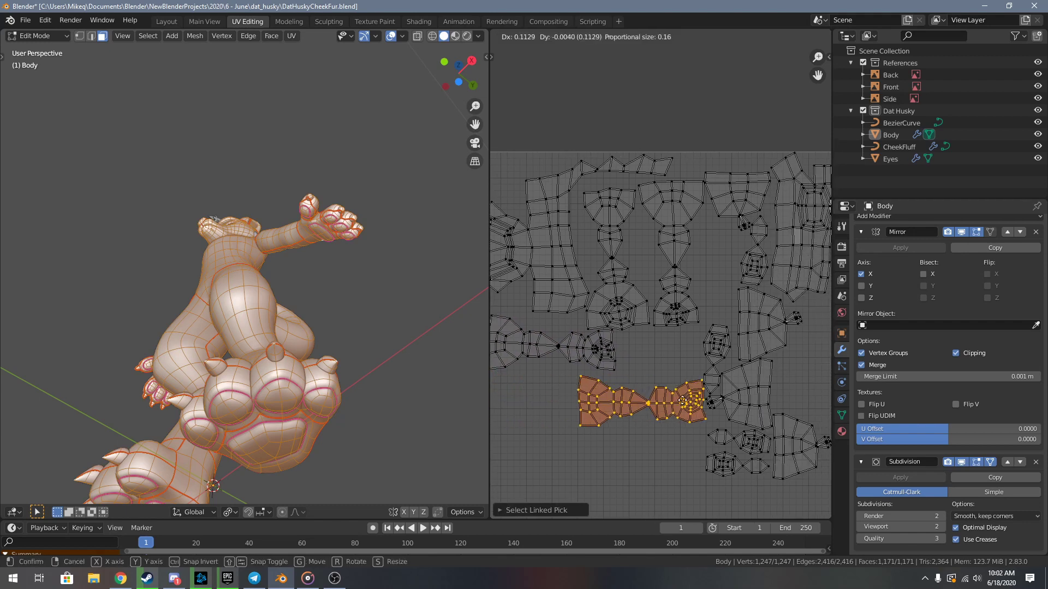
left_click(666, 389)
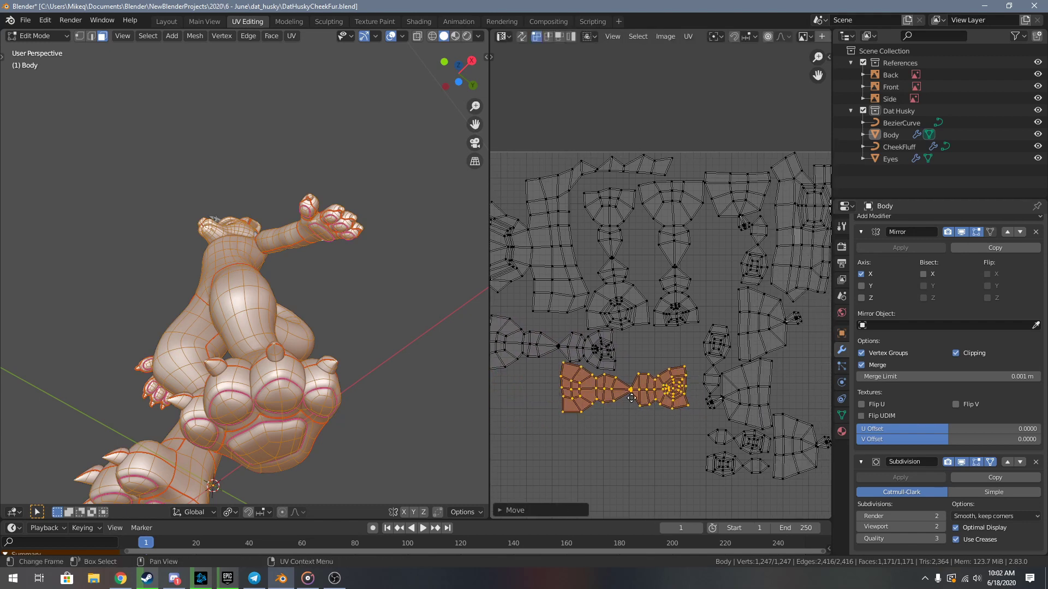
middle_click_drag(631, 399, 564, 398)
- Move the two small horizontal toe islands into the gap above the lower horizontal hourglass island and rotate them slightly to level them
left_click(660, 446)
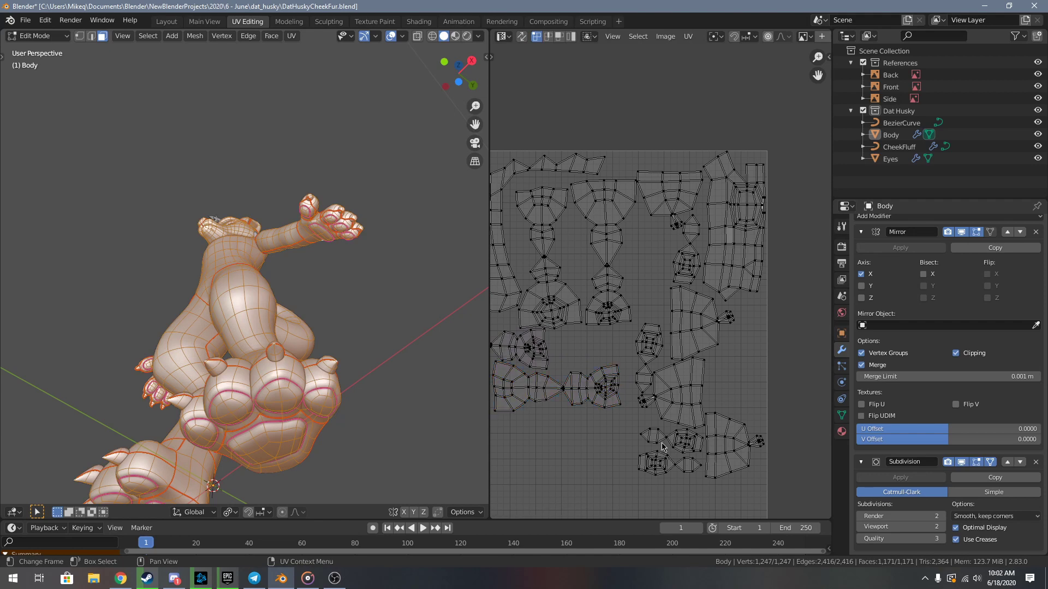
key("g")
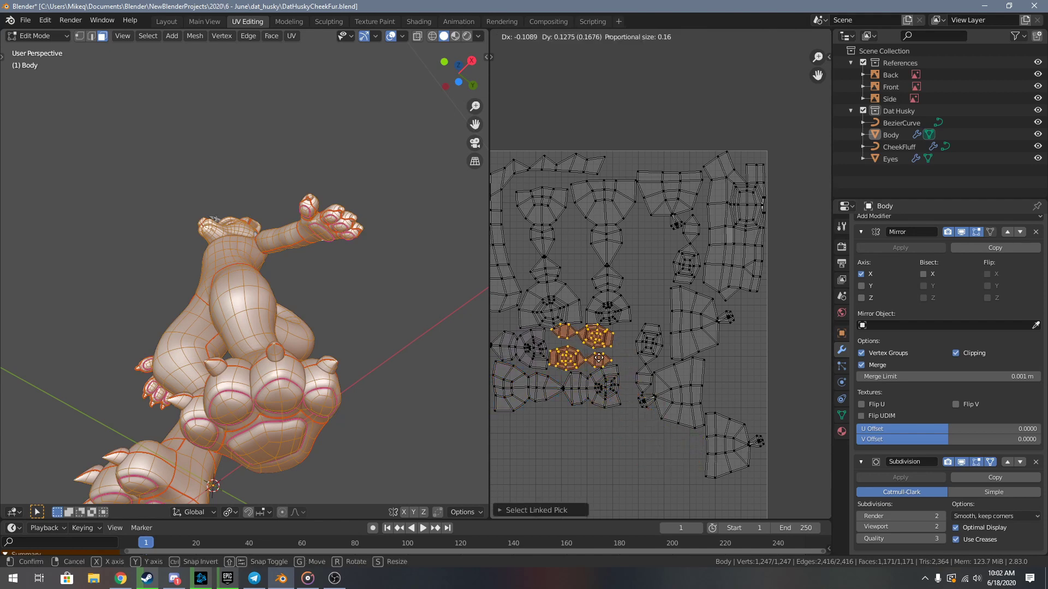
left_click(602, 360)
middle_click_drag(602, 360, 668, 424)
scroll(668, 424, "up", 3)
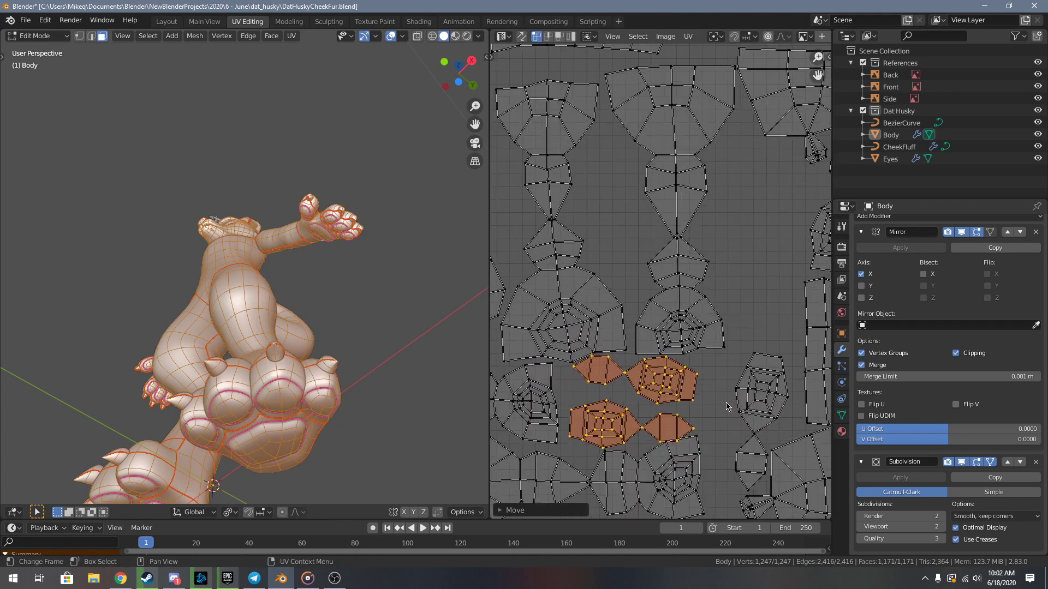
key("r")
left_click(726, 407)
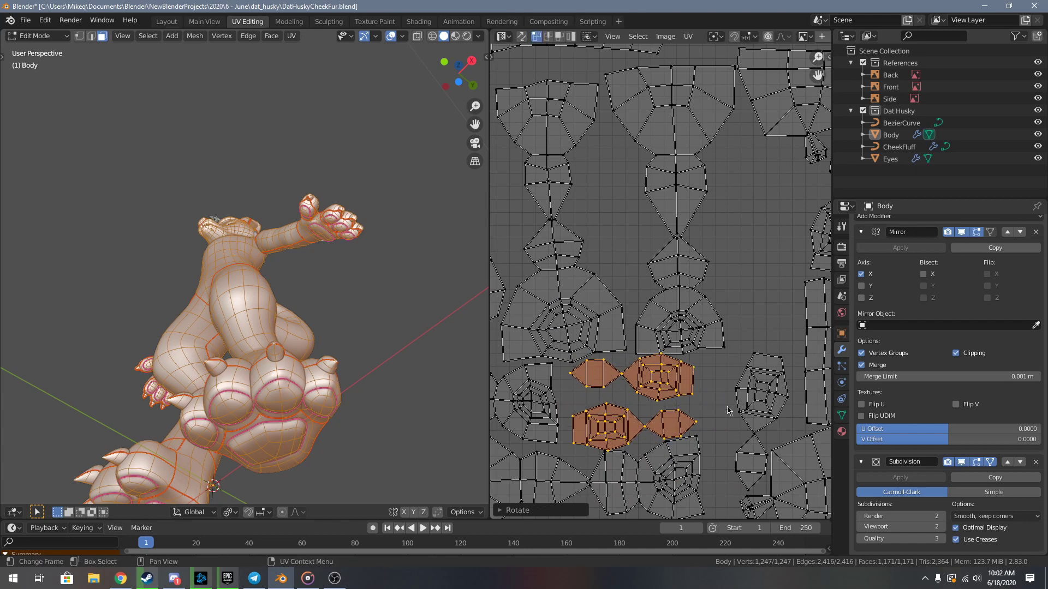
key("g")
right_click(726, 407)
middle_click_drag(674, 438, 691, 418)
- Move the lower small toe island up closer to the one above it, adjusting its rotation slightly to fit
left_click(629, 417)
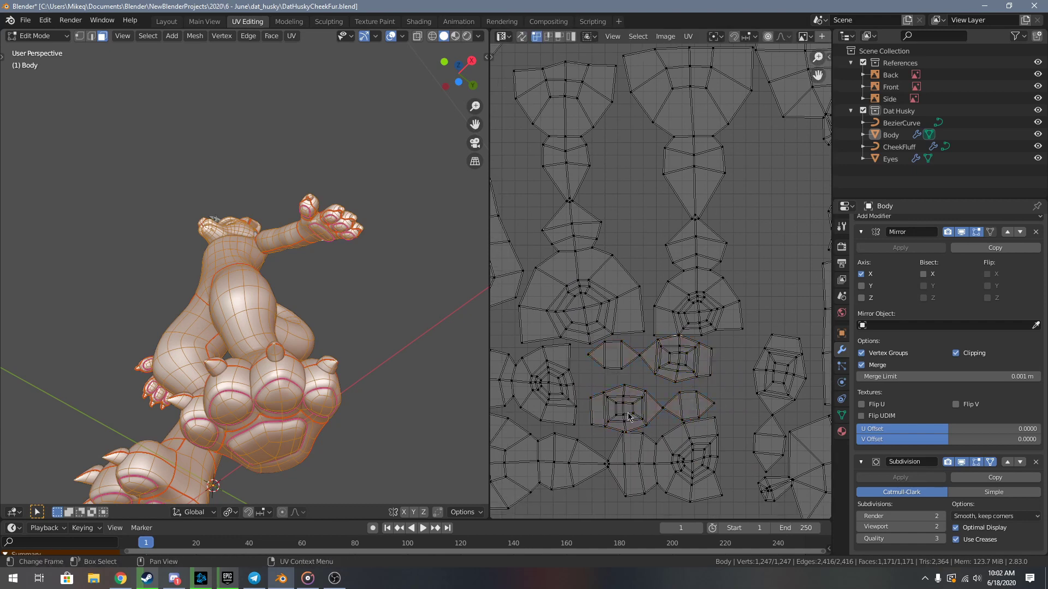
key("g")
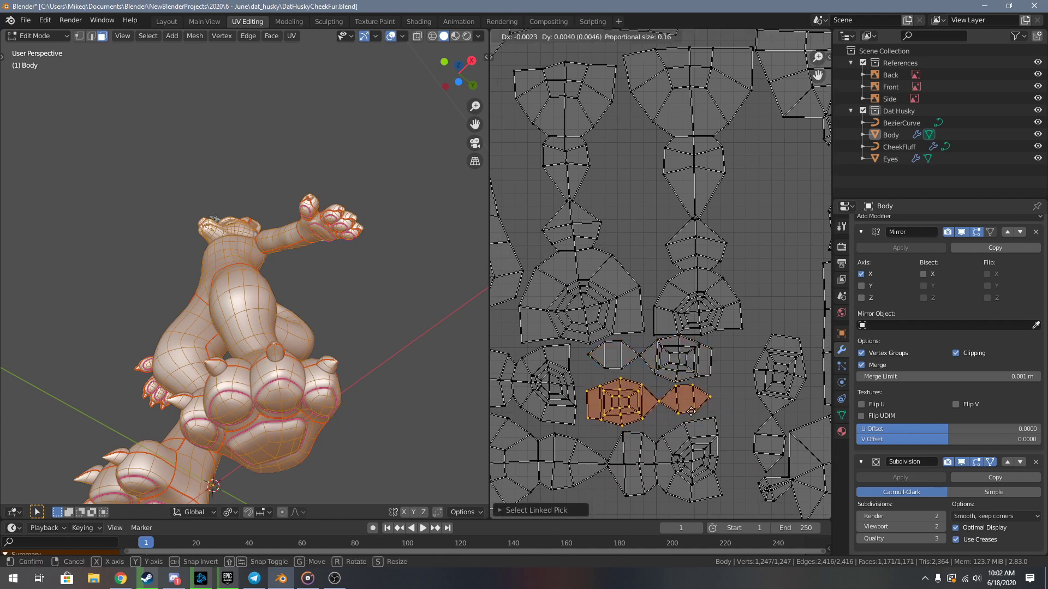
left_click(689, 411)
key("r")
left_click(745, 413)
key("g")
left_click(744, 414)
- Reposition the upper small toe island beneath the upper hourglass pair and rotate it by about 3° so both small islands fit together
key("alt+a")
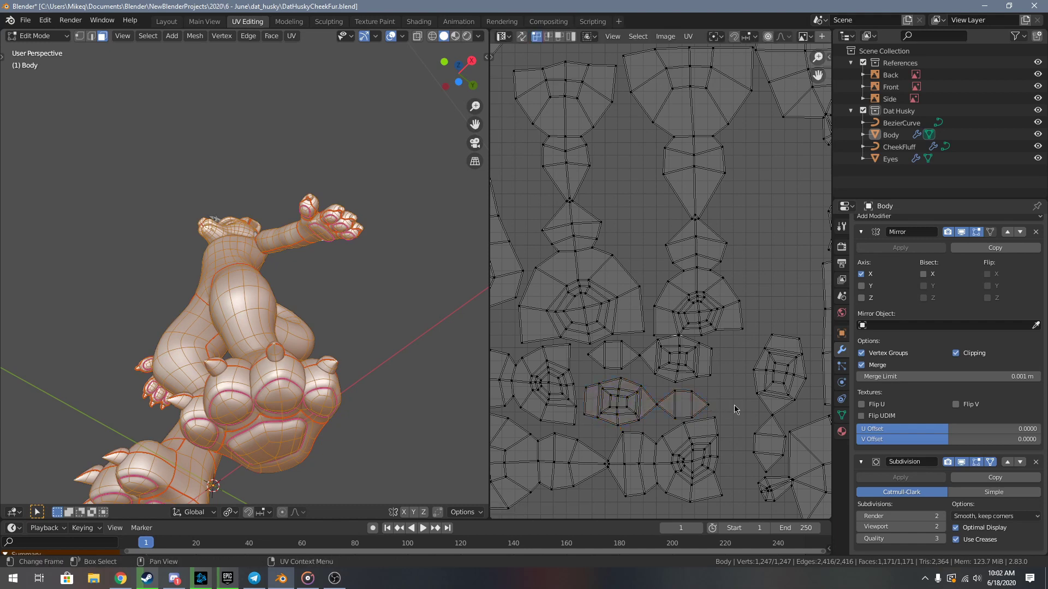
key("g")
left_click(696, 380)
key("r")
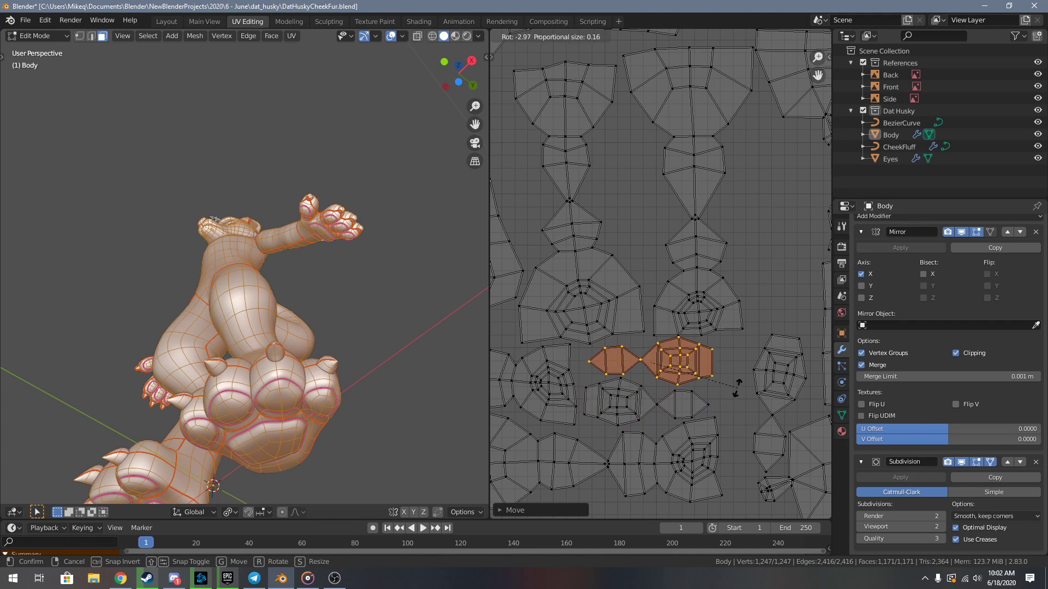
left_click(737, 389)
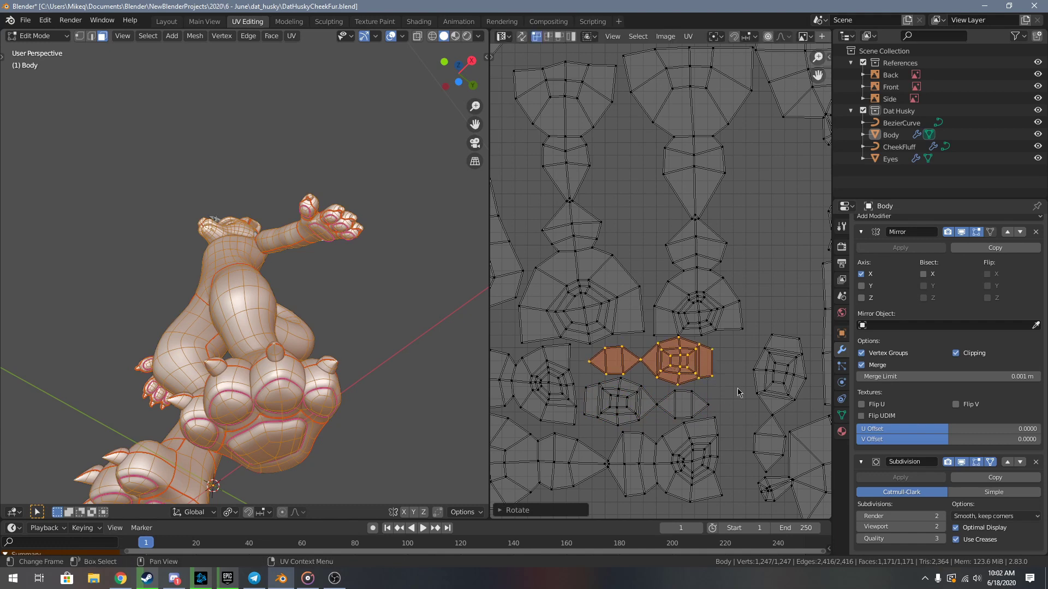
scroll(737, 388, "up", 2)
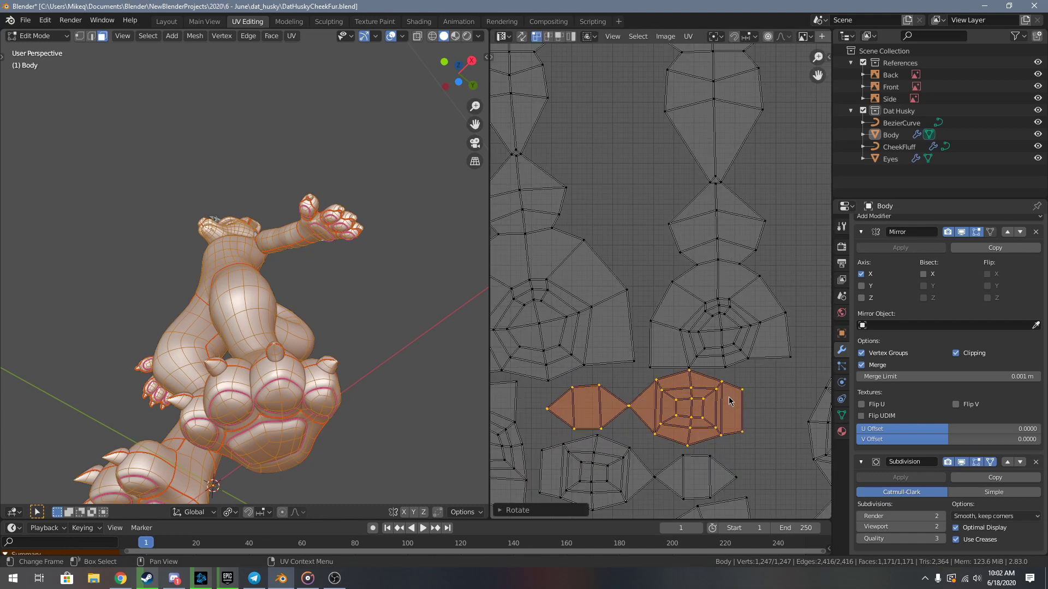
key("g")
left_click(747, 393)
left_click(750, 393)
- Move the small vertical toe island from beside the fan-shaped islands to just below the lower horizontal hourglass island
scroll(748, 392, "down", 4)
middle_click_drag(747, 393, 654, 341)
scroll(660, 343, "up", 1)
scroll(704, 368, "down", 2)
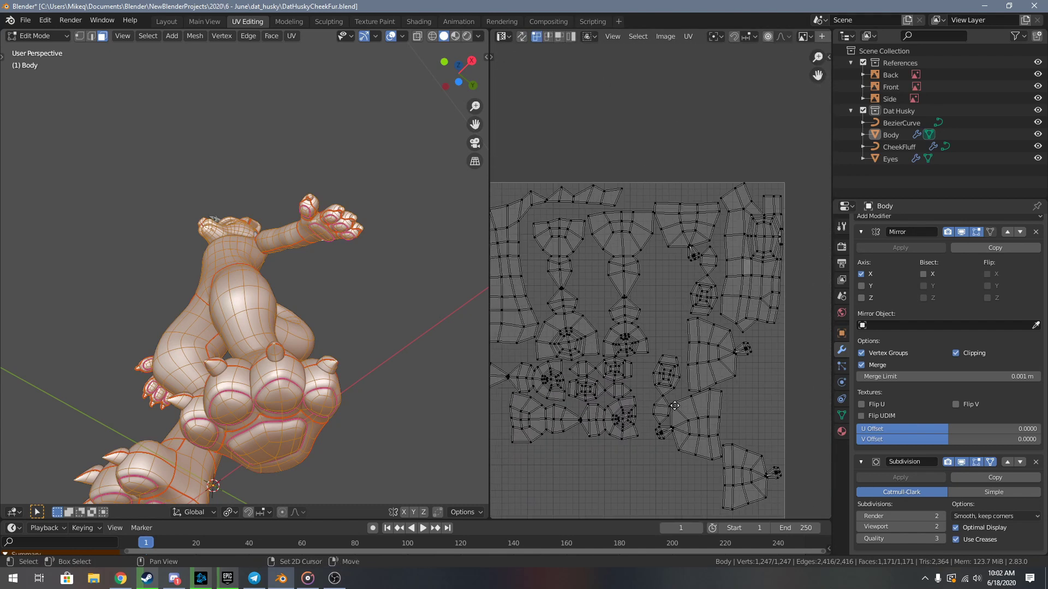
scroll(689, 399, "up", 1)
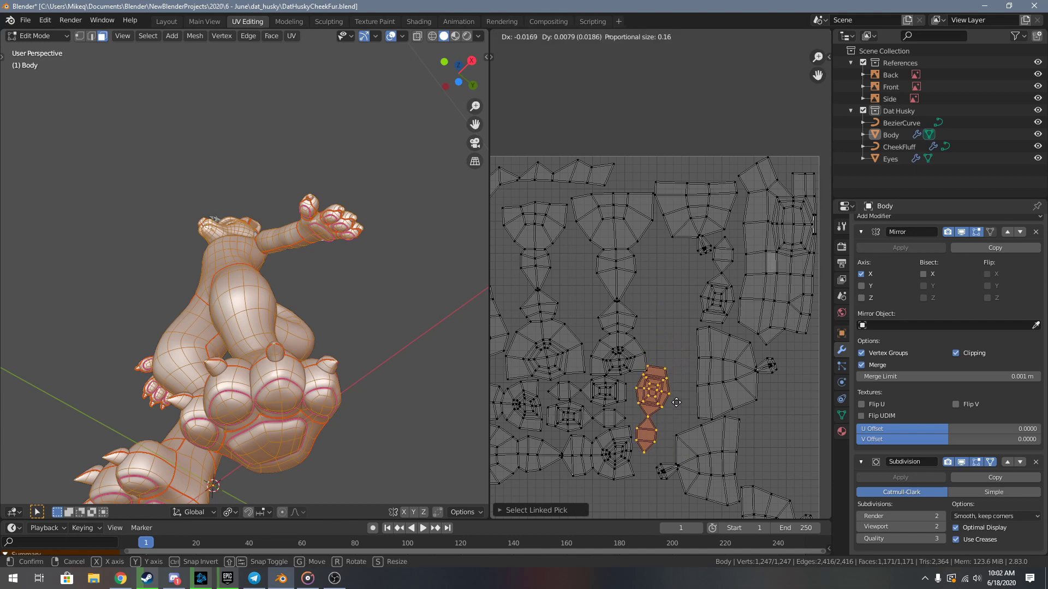
left_click(584, 475)
- Move the other small vertical toe island from under the top fan-shaped island to beside the first one, below the hourglass islands
key("alt+a")
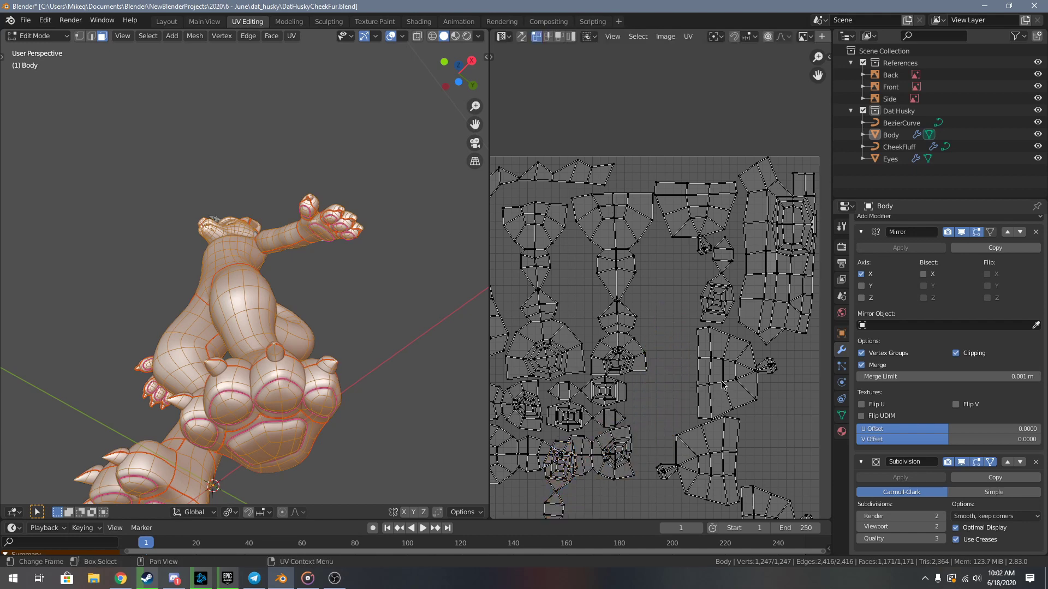
scroll(720, 303, "down", 1)
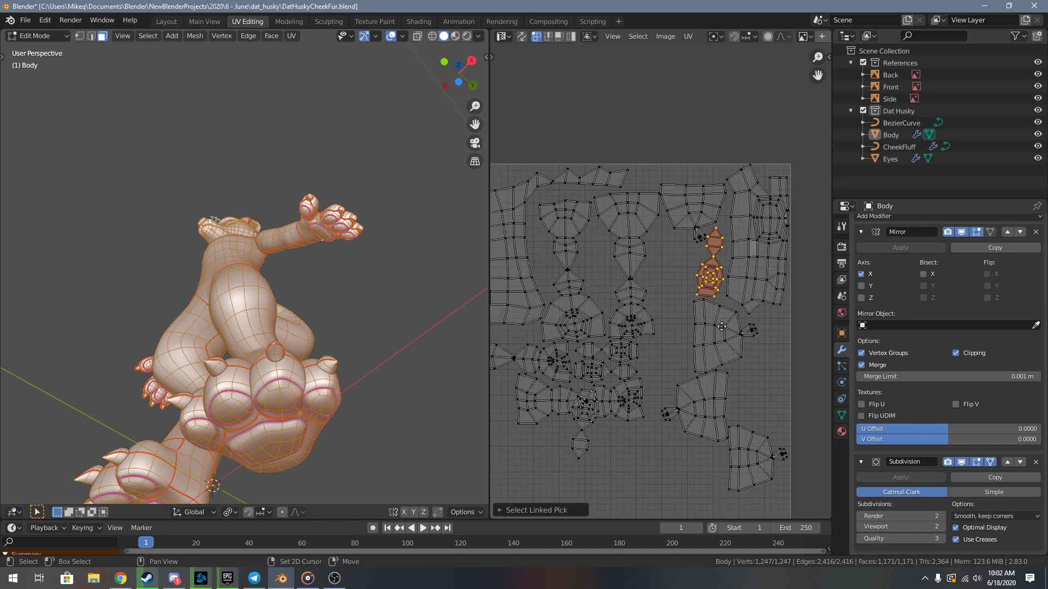
key("g")
left_click(604, 486)
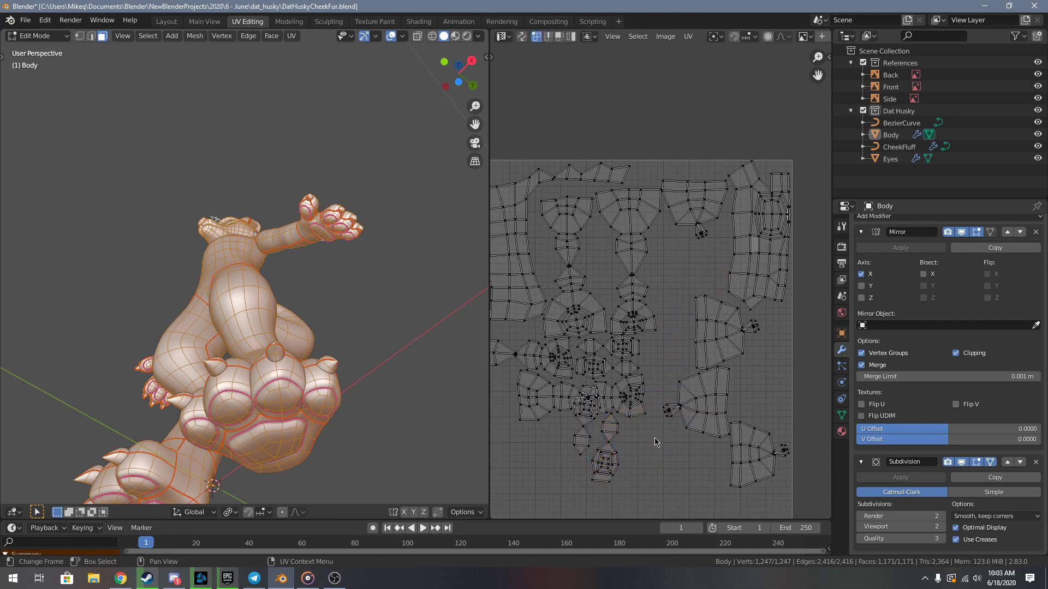
- Move the upper sideways fan-shaped island up and left, beneath the top fan-shaped island and beside the upper hourglass pair
key("g")
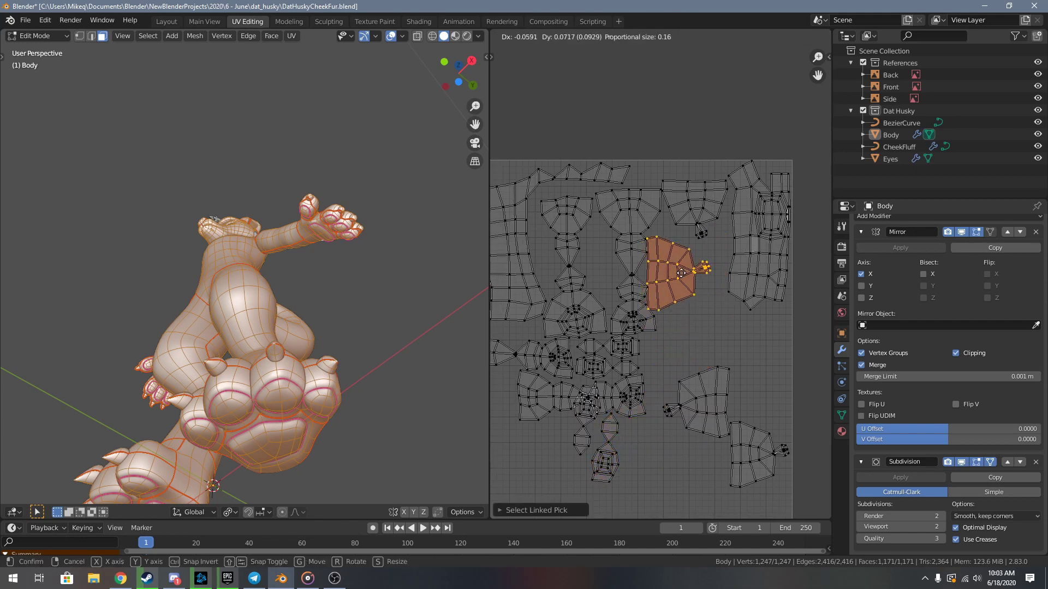
left_click(691, 265)
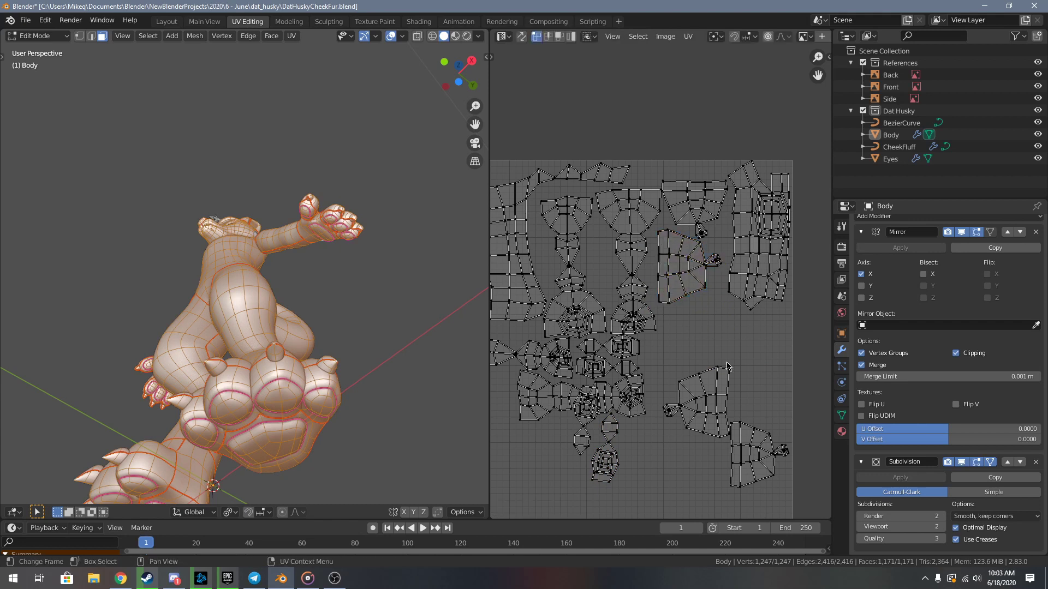
- Move the left-pointing fan-shaped island up and fit it directly beneath the upper right-pointing fan-shaped island
key("g")
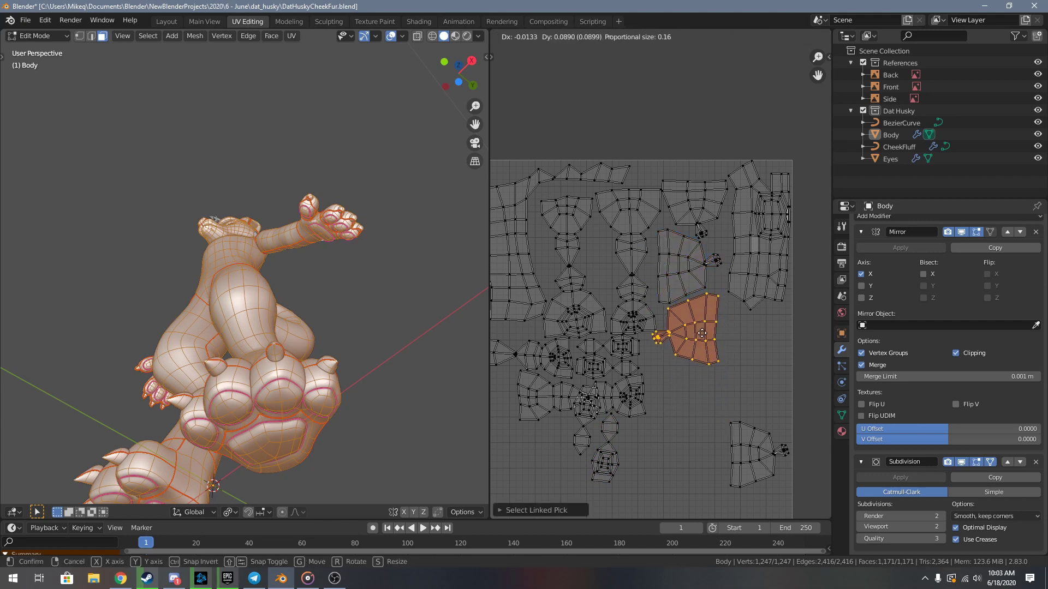
scroll(701, 333, "up", 4)
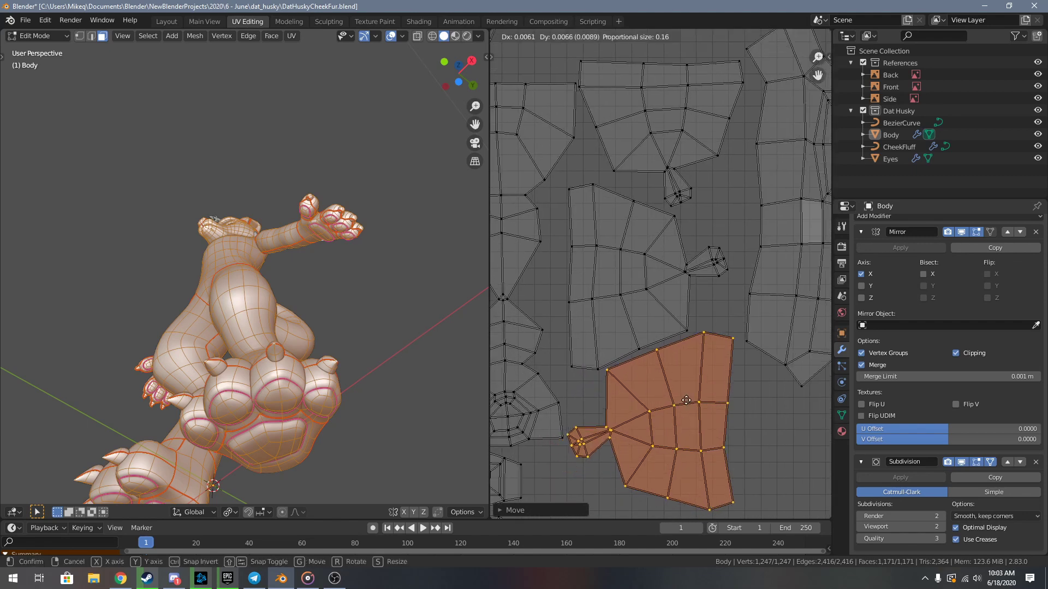
left_click(688, 399)
scroll(705, 384, "down", 3)
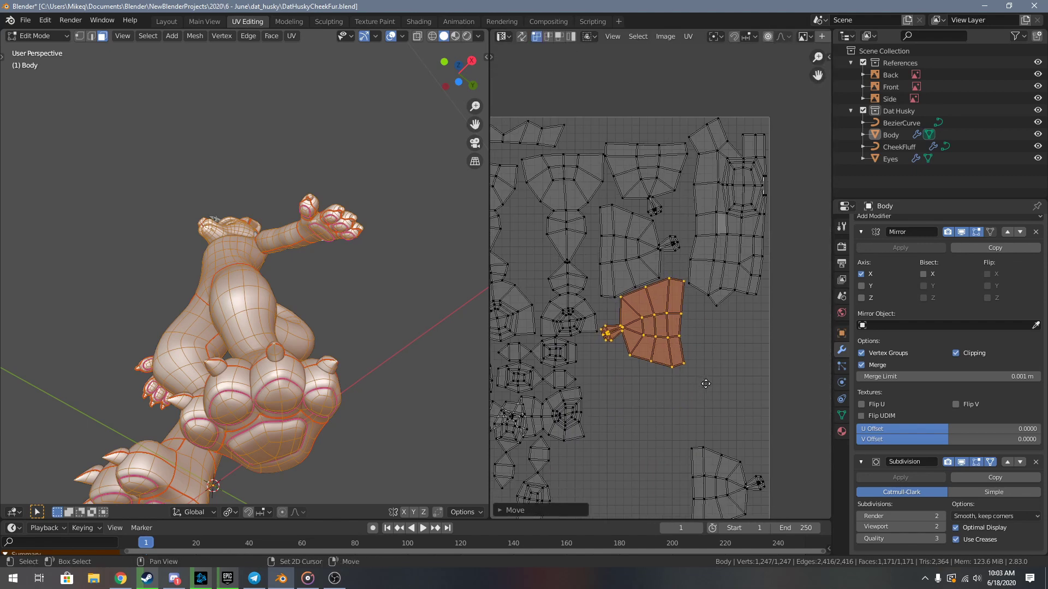
- Move the remaining right-pointing fan-shaped island up beneath the left-pointing one, beside the lower hourglass islands
key("l")
key("g")
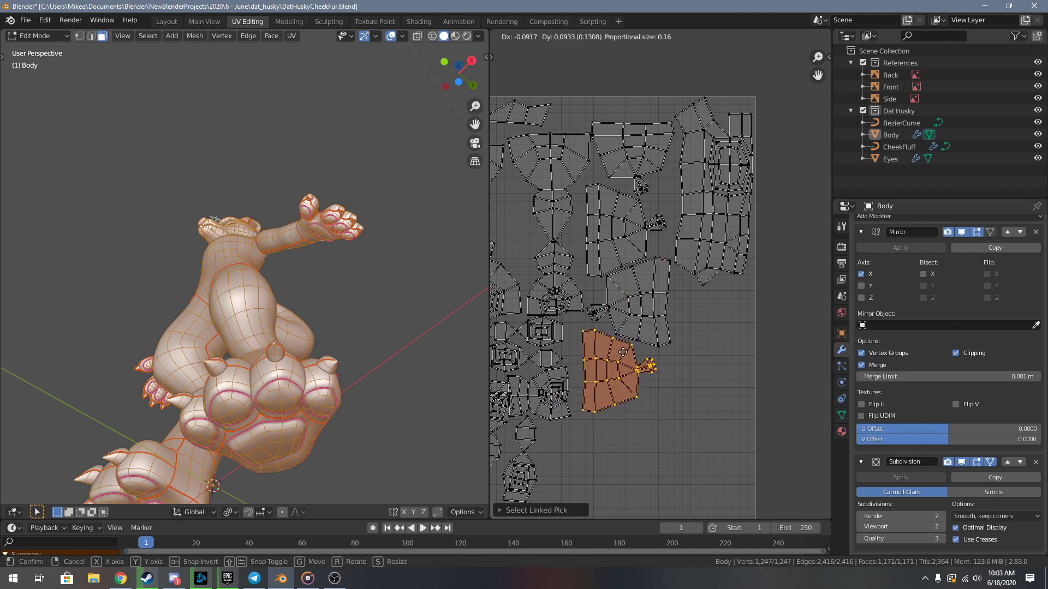
left_click(613, 351)
scroll(623, 401, "down", 2)
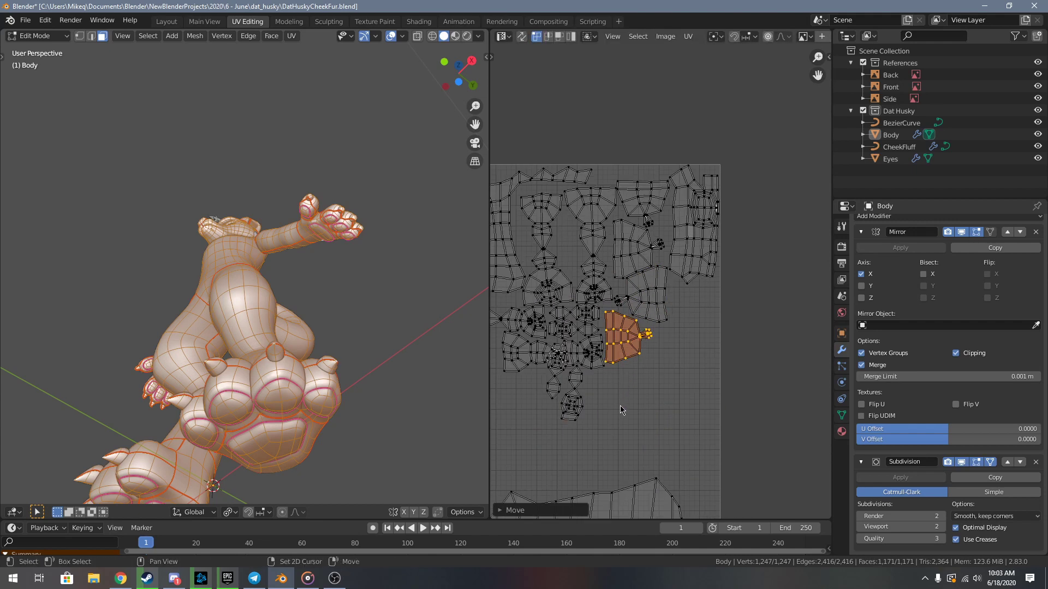
middle_click_drag(624, 409, 664, 395)
- Move both small vertical toe islands together from below the hourglass islands to the free area under the tall strip island
key("alt+a")
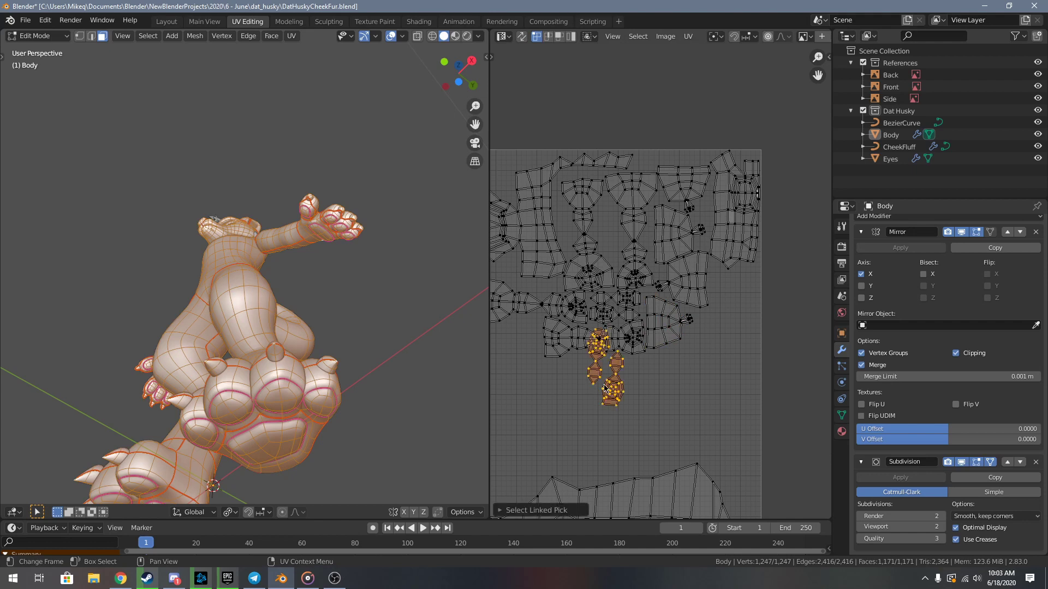
key("g")
left_click(726, 326)
scroll(720, 344, "up", 4)
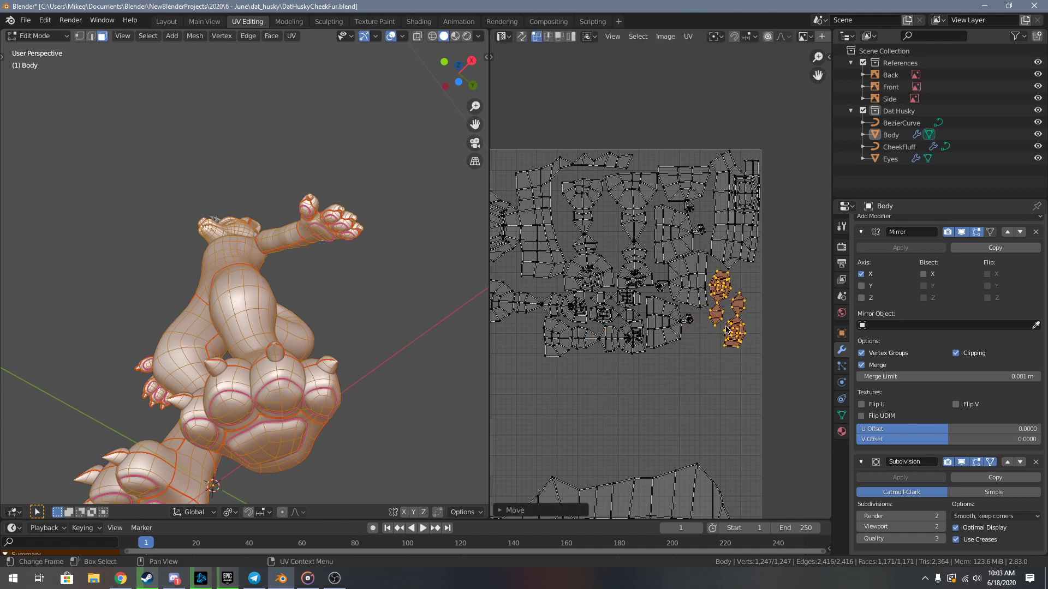
key("alt+a")
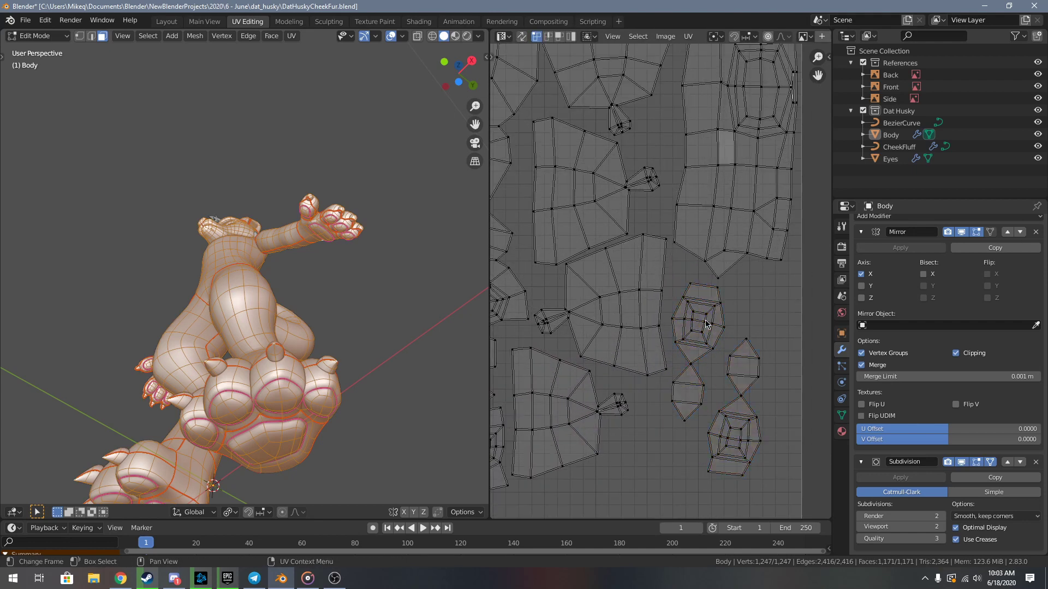
- Rotate the upper small toe island upright and shift it up, close beneath the tall strip island
key("l")
key("r")
left_click(719, 315)
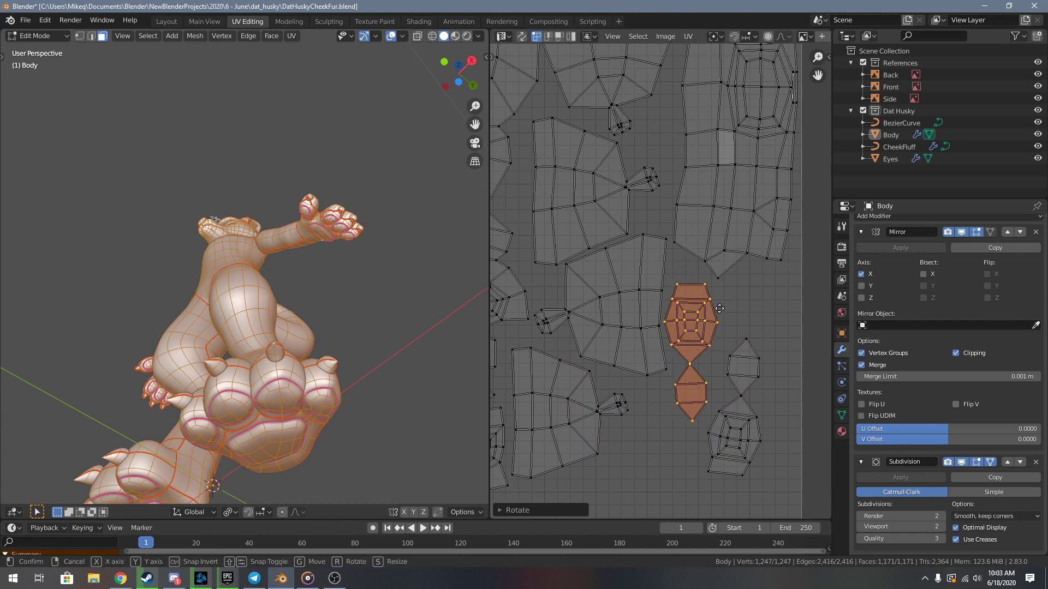
key("g")
left_click(722, 314)
- Move the other small vertical toe island up beside the first one so the two interlock
key("alt+a")
key("ctrl+z")
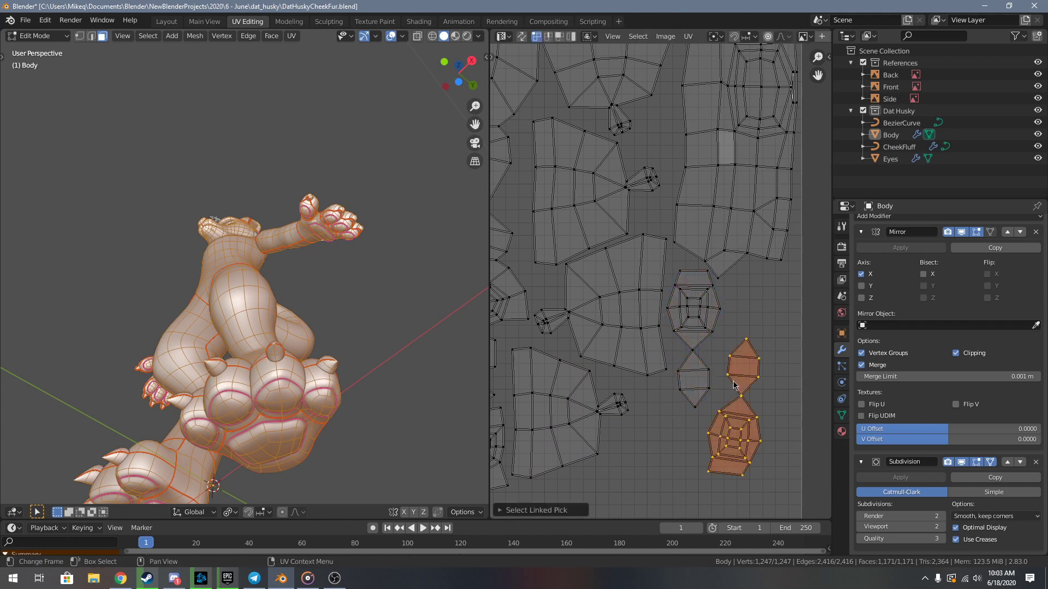
key("g")
left_click(736, 313)
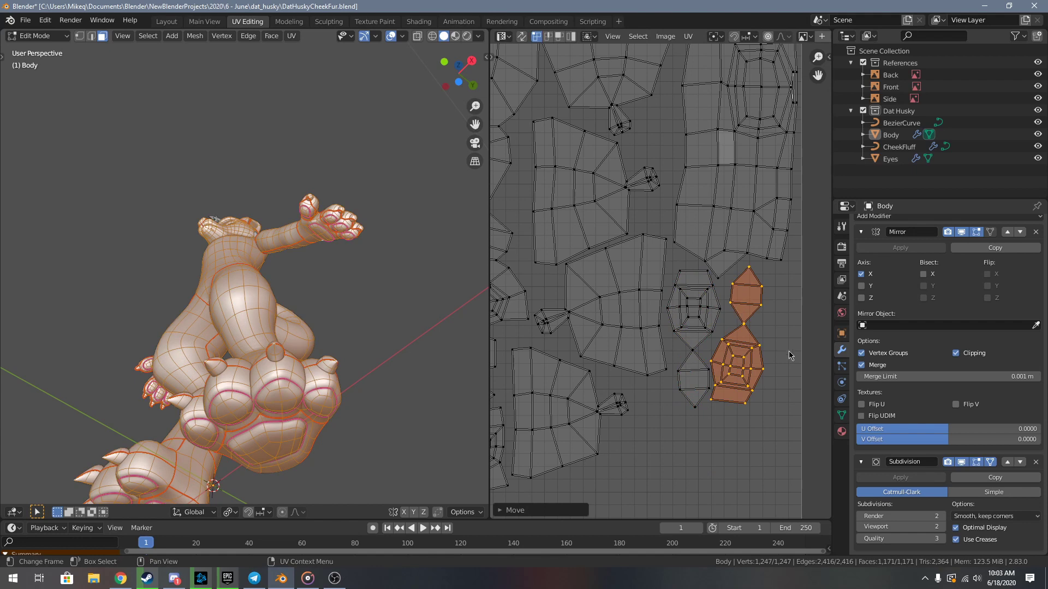
key("alt+a")
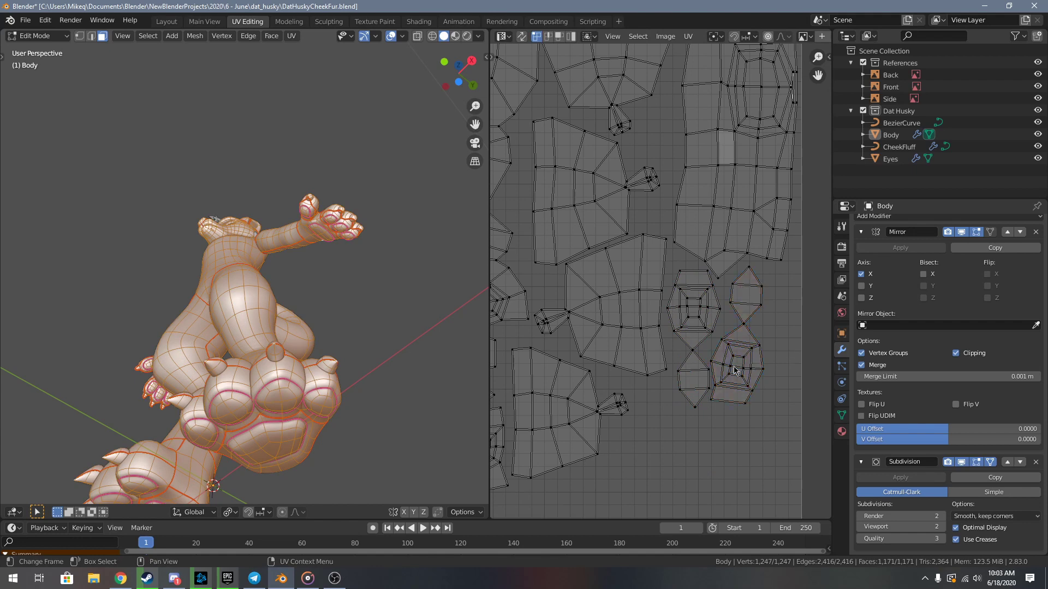
- Scale down the large wide island in the lower-right of the UV square and move it up beneath the paw island cluster
scroll(735, 370, "down", 8)
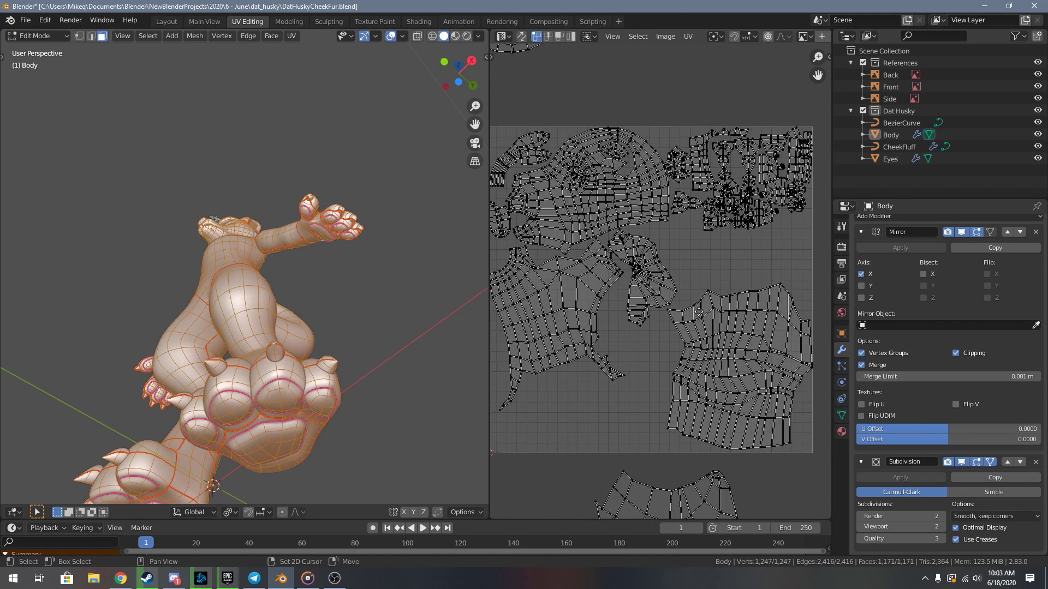
scroll(693, 314, "down", 2)
scroll(755, 431, "down", 2)
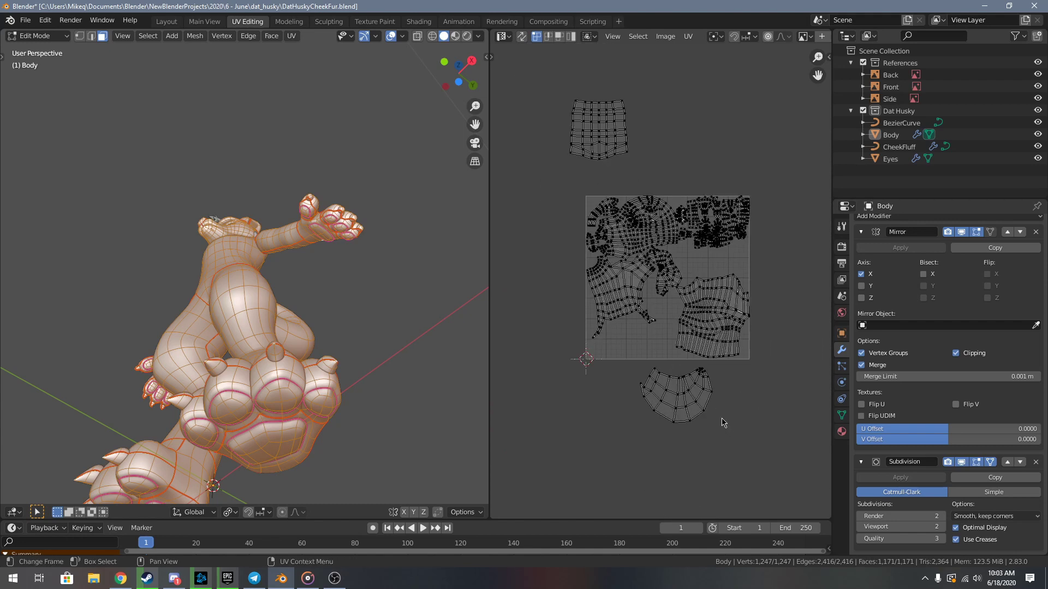
scroll(721, 429, "up", 1)
middle_click_drag(710, 386, 681, 416)
key("alt+a")
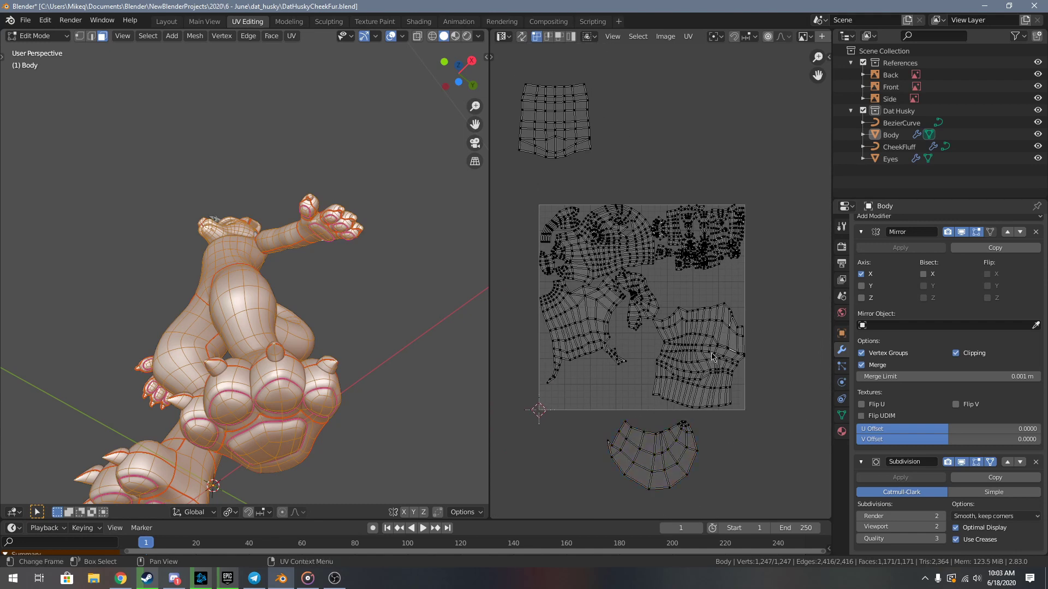
scroll(722, 348, "up", 2)
key("g")
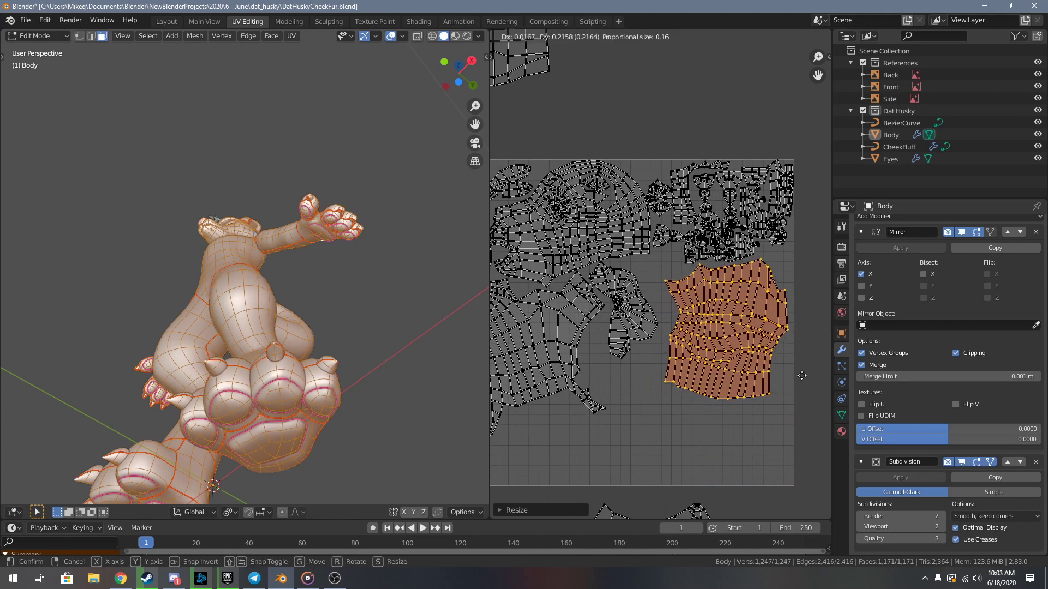
left_click(802, 374)
- Nudge the large wide island slightly up to close the gap below the paw island cluster
scroll(699, 379, "up", 3)
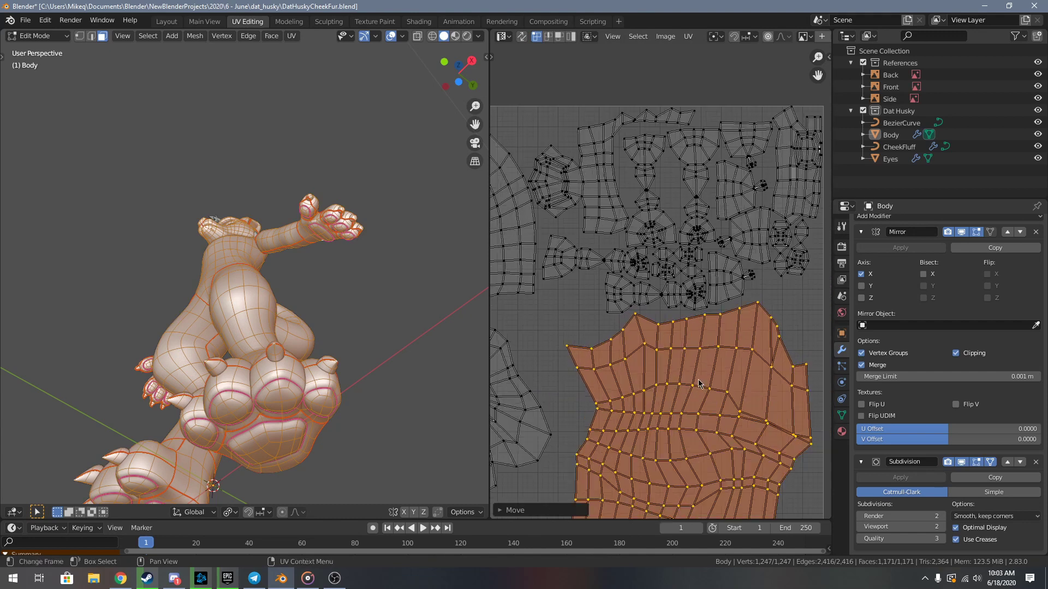
key("g")
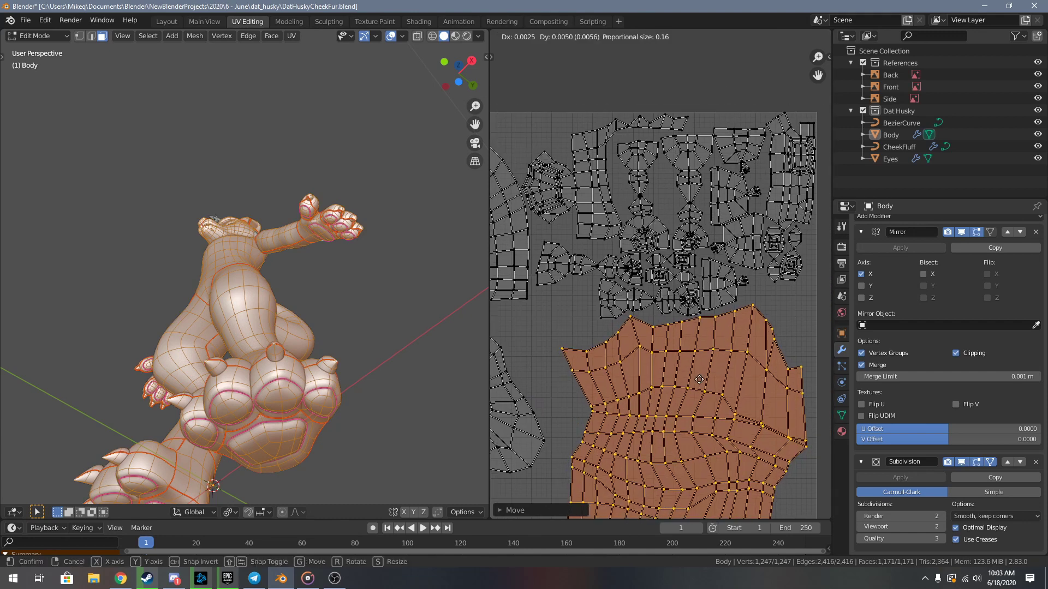
left_click(699, 378)
scroll(704, 382, "down", 6)
key("alt+a")
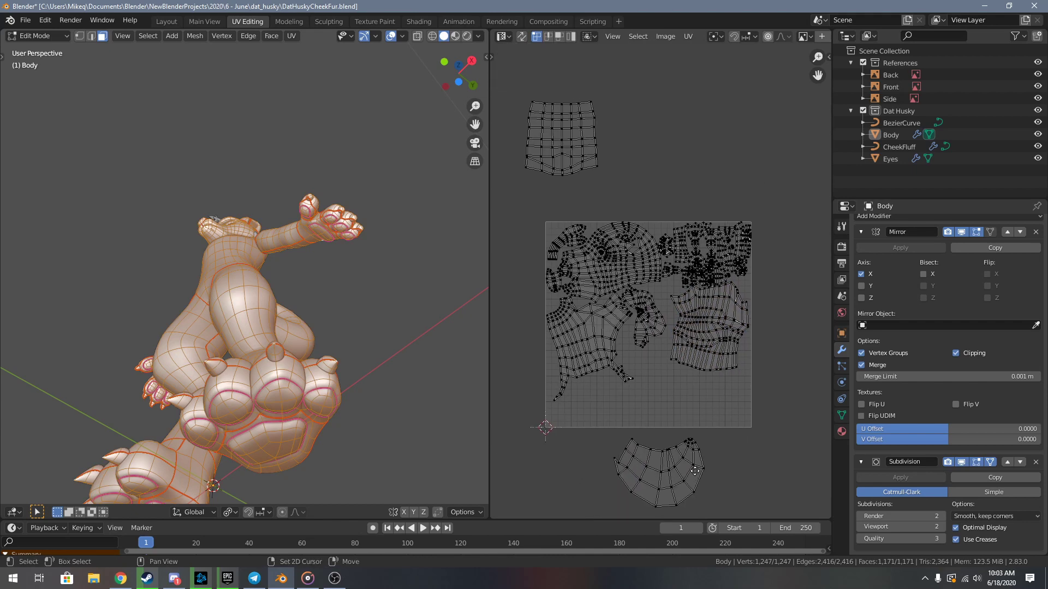
- Bring the rectangular grid island from above into the UV square's lower-left corner and rotate it 90° so its rounded edge faces right
middle_click_drag(695, 470, 713, 503)
key("l")
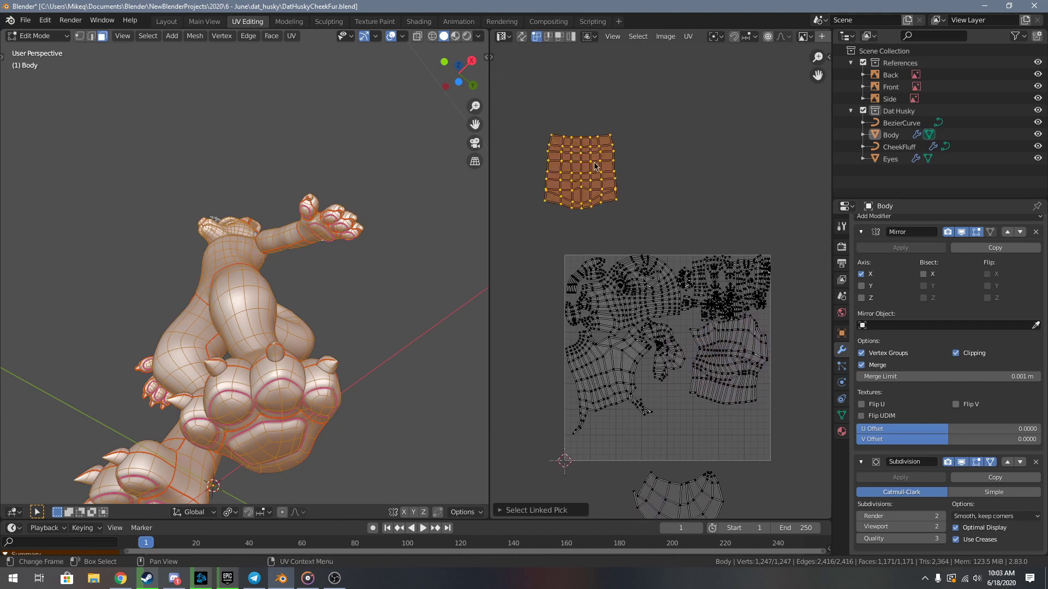
key("g")
left_click(617, 426)
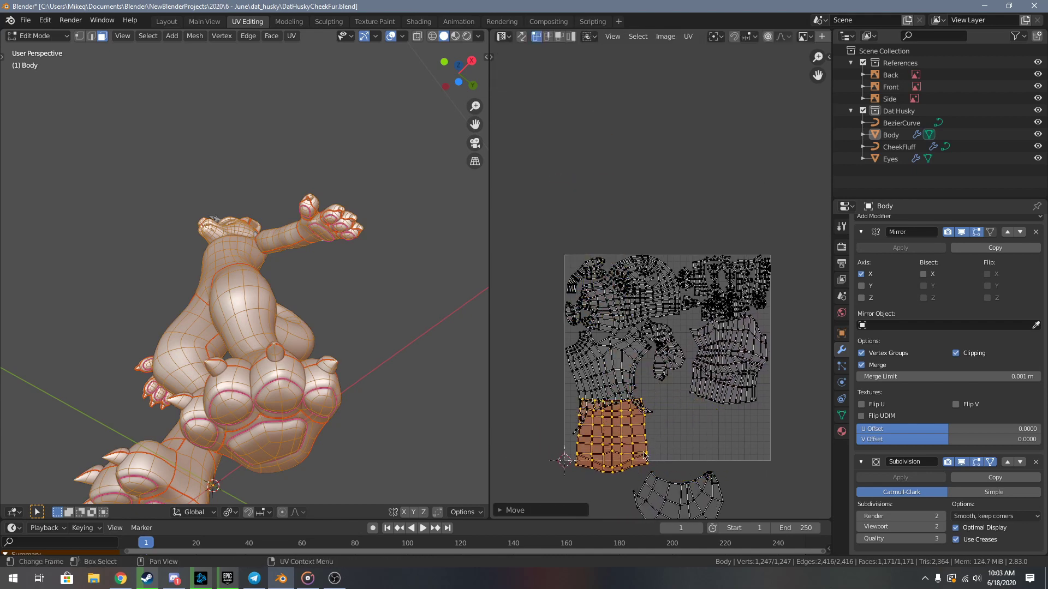
middle_click_drag(669, 466, 666, 420)
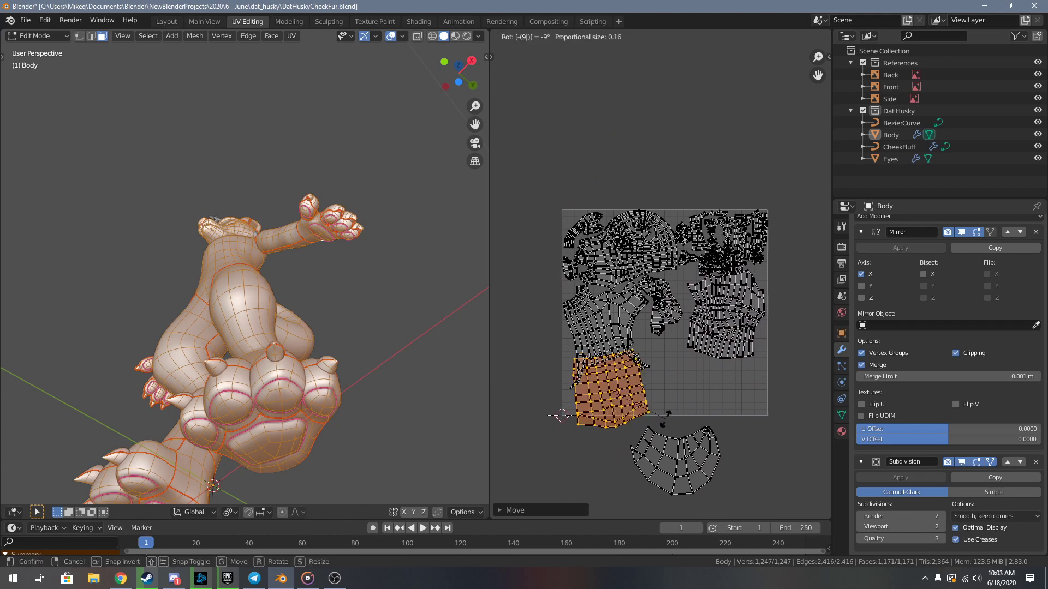
left_click(665, 419)
- Scale down the grid island and move it between the two narrow tips of the large island above it
scroll(666, 421, "up", 4)
middle_click_drag(666, 421, 747, 247)
scroll(747, 246, "down", 1)
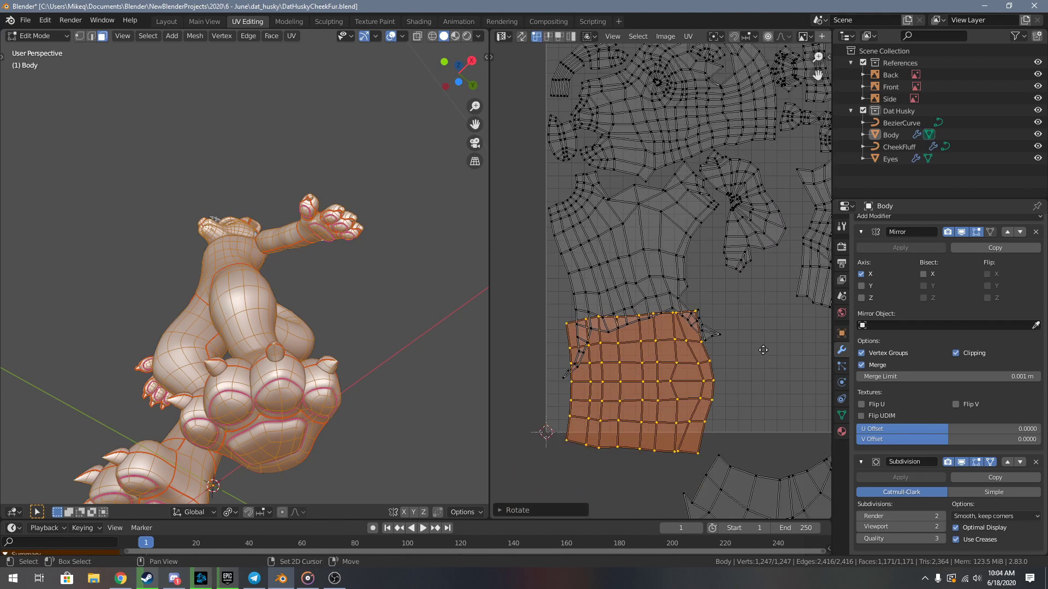
middle_click_drag(768, 351, 720, 349)
key("s")
left_click(682, 353)
key("g")
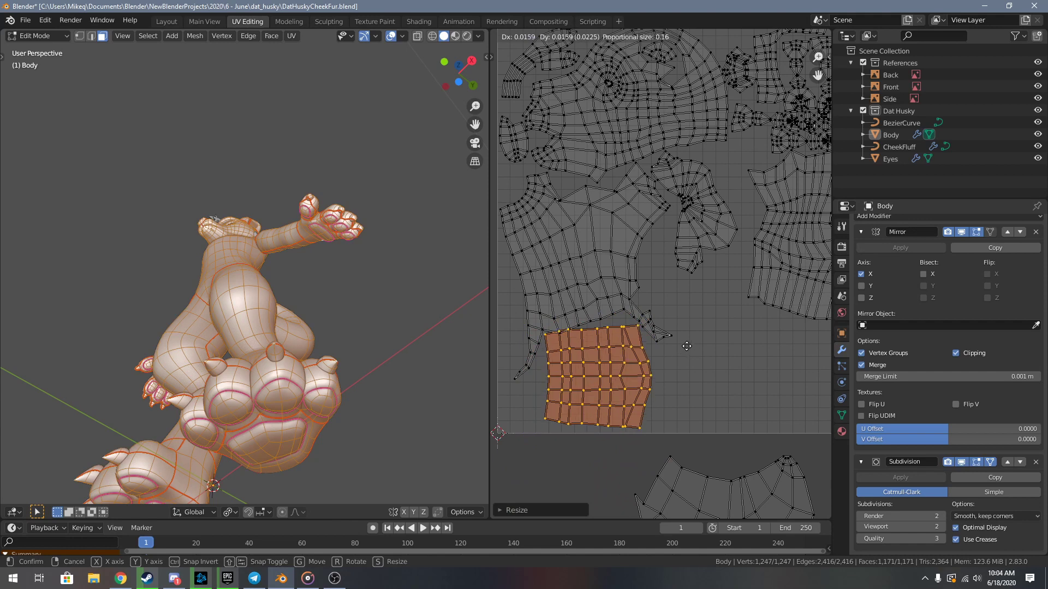
left_click(689, 355)
- Tilt the grid island to follow the lower edge of the island above, enlarge it slightly and reposition it in the gap
key("r")
left_click(691, 352)
key("g")
left_click(692, 354)
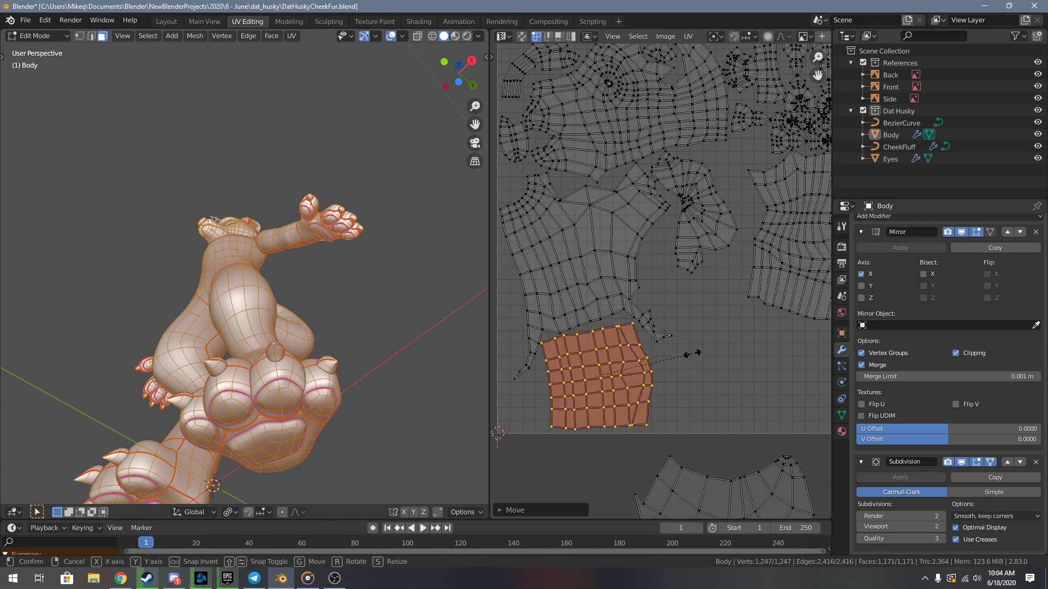
key("s")
left_click(697, 354)
key("g")
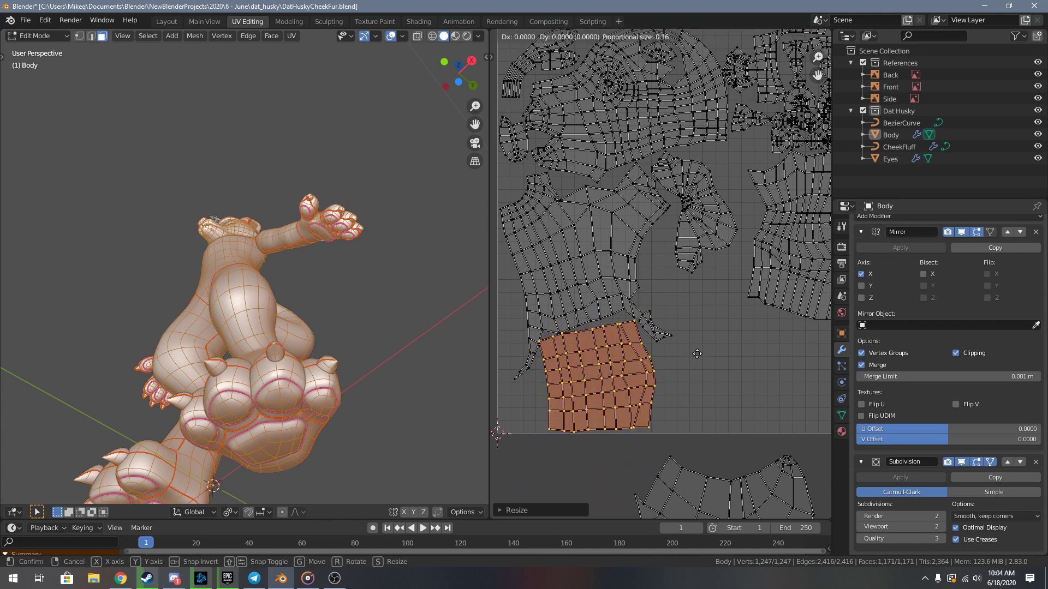
left_click(698, 353)
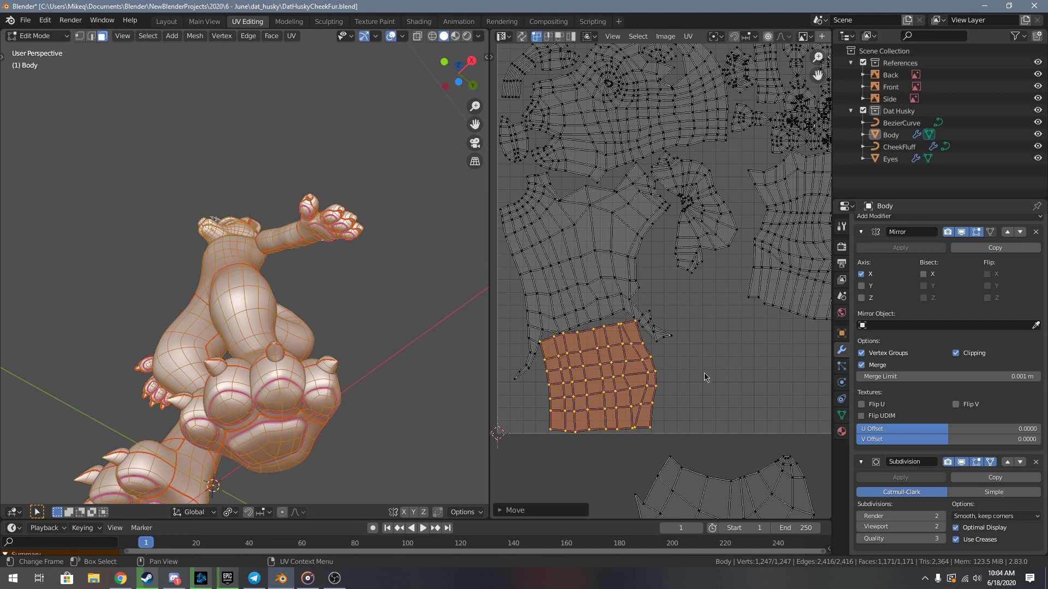
- Examine the grid island's upper edge and corners for overlaps with the large island above it
scroll(704, 372, "up", 3)
scroll(597, 370, "up", 3)
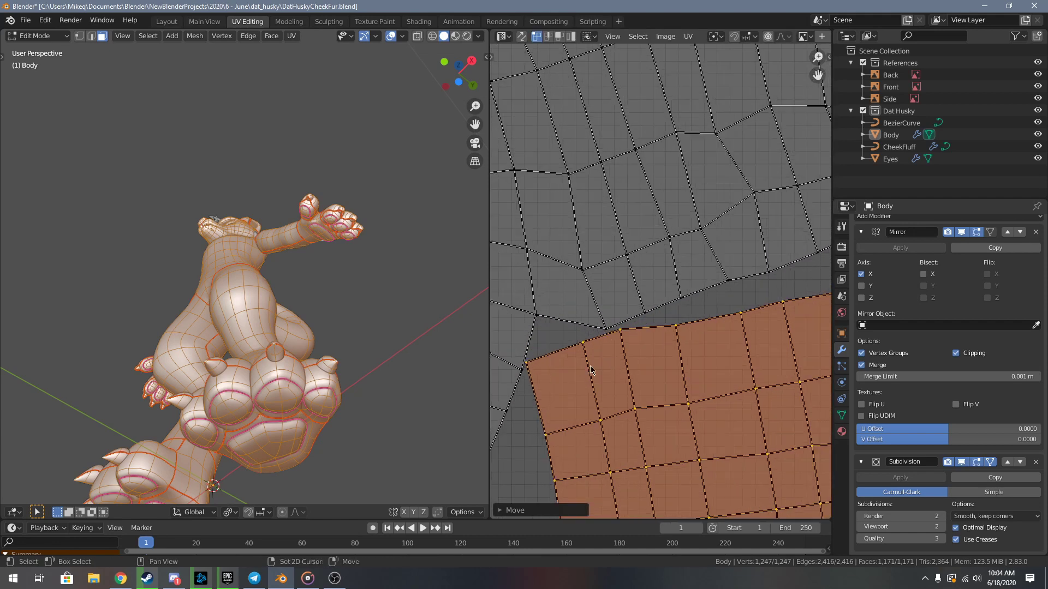
middle_click_drag(589, 364, 625, 356)
scroll(638, 356, "down", 3)
middle_click_drag(775, 355, 648, 373, "shift")
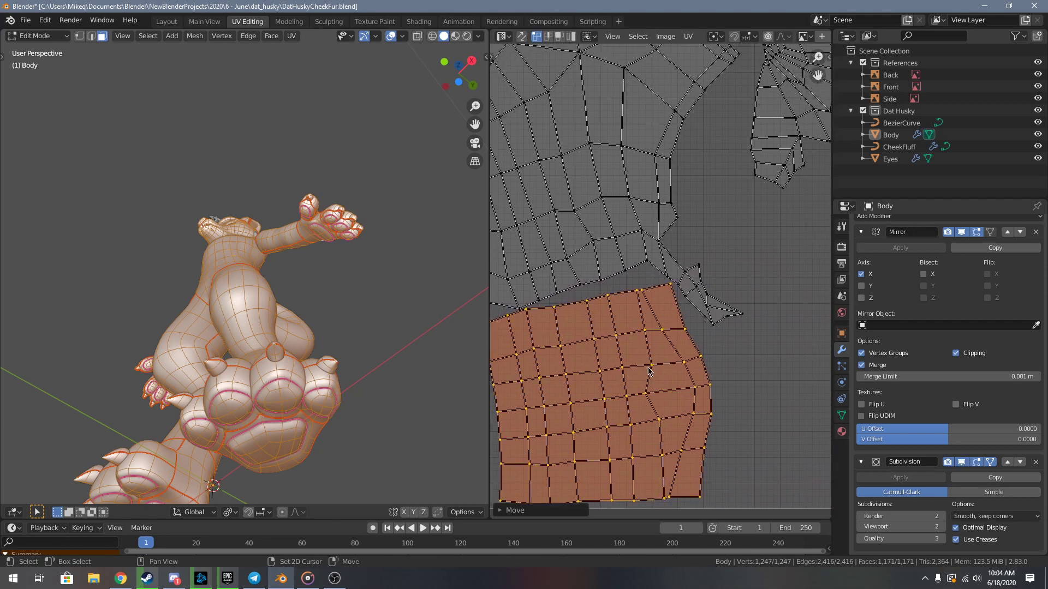
scroll(660, 371, "up", 3)
scroll(662, 371, "down", 6)
middle_click_drag(751, 379, 632, 336, "shift")
- Move the crescent-shaped island from below into the UV square's empty lower area and rotate it clockwise
key("alt+a")
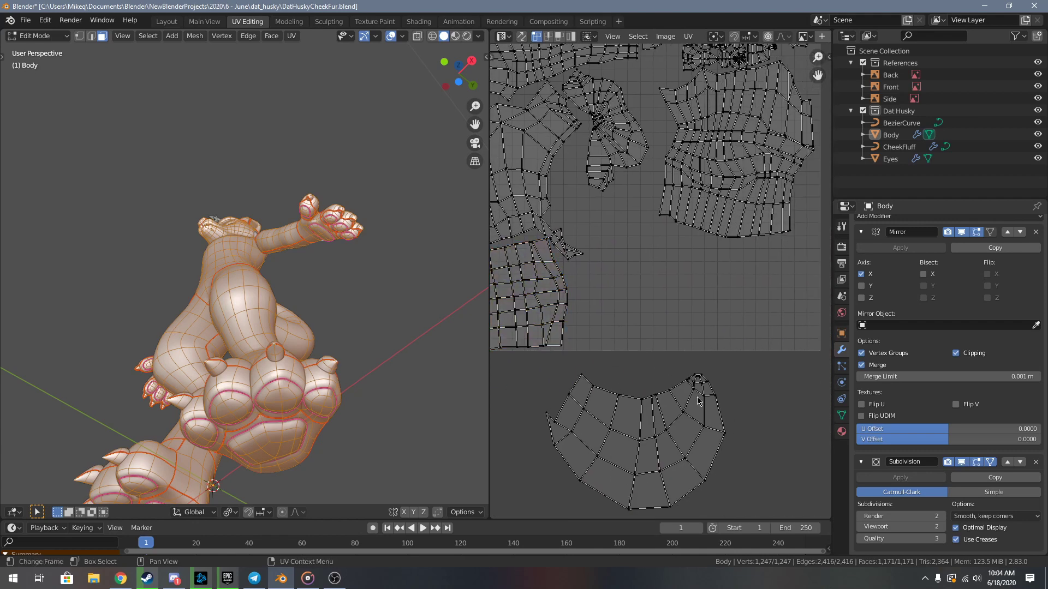
key("l")
key("g")
left_click(719, 255)
key("r")
left_click(779, 331)
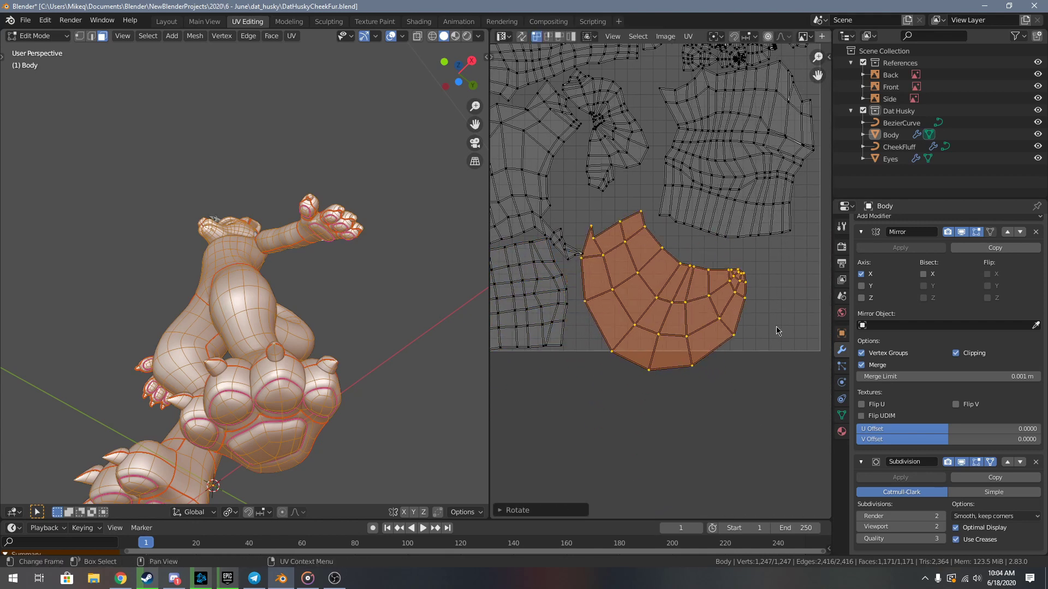
- Move the crescent-shaped island up against the large wide island, scale it down slightly and nudge it clear of its neighbours
key("g")
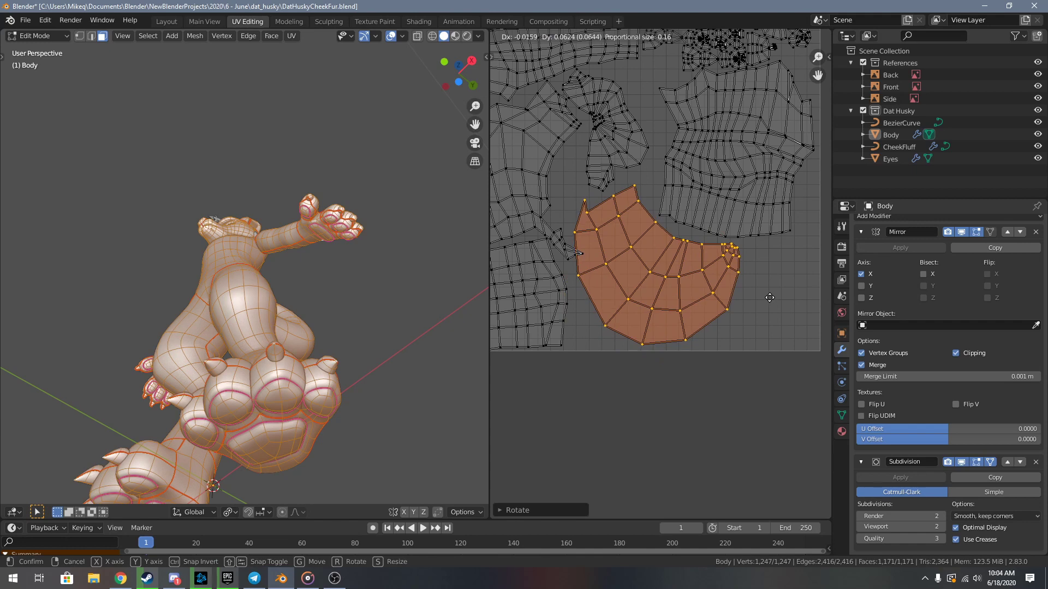
key("r")
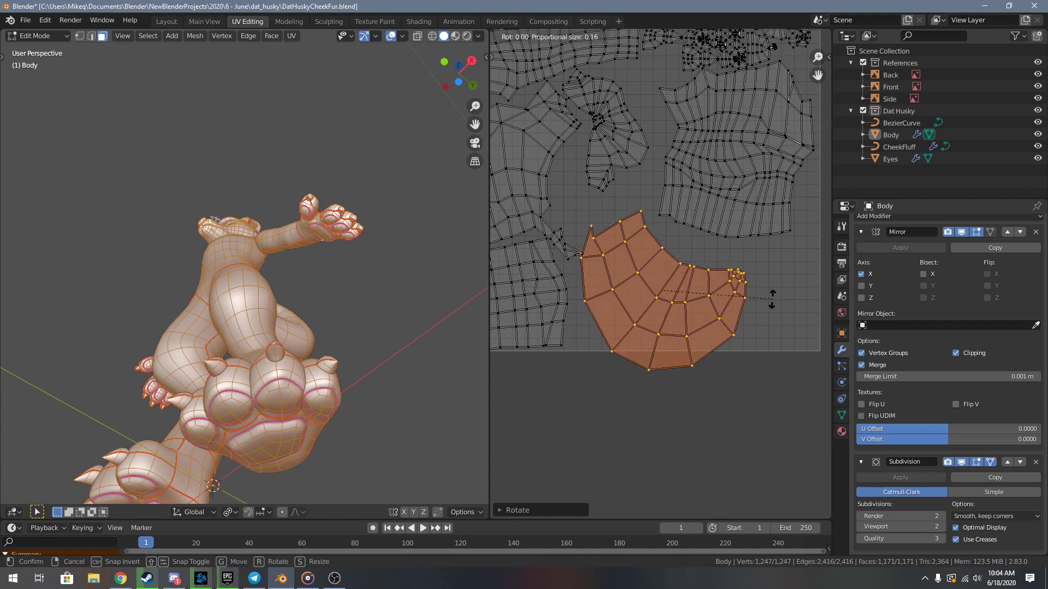
key("s")
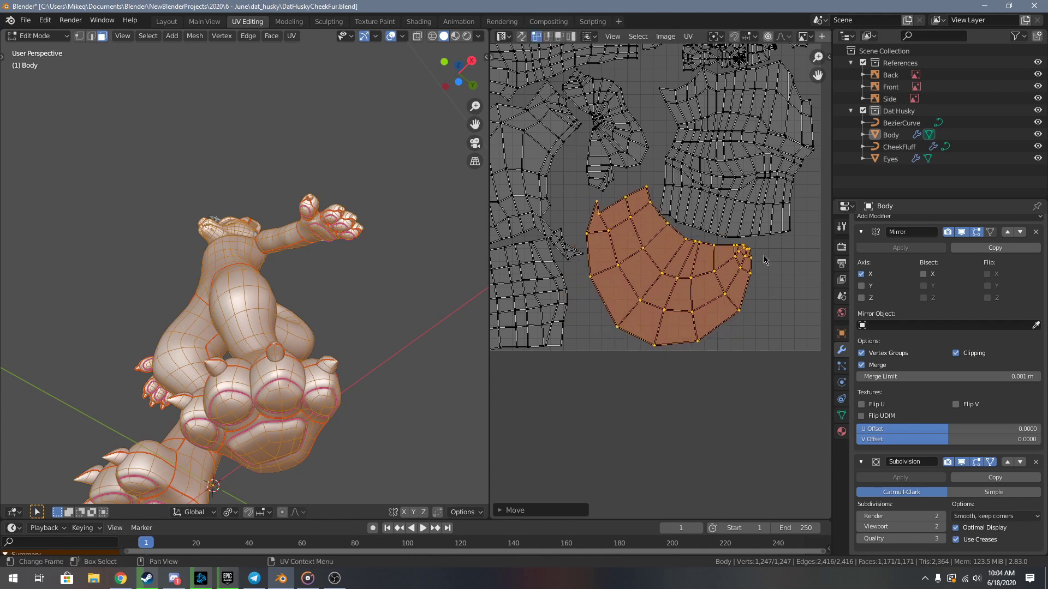
left_click(769, 265)
key("g")
left_click(761, 261)
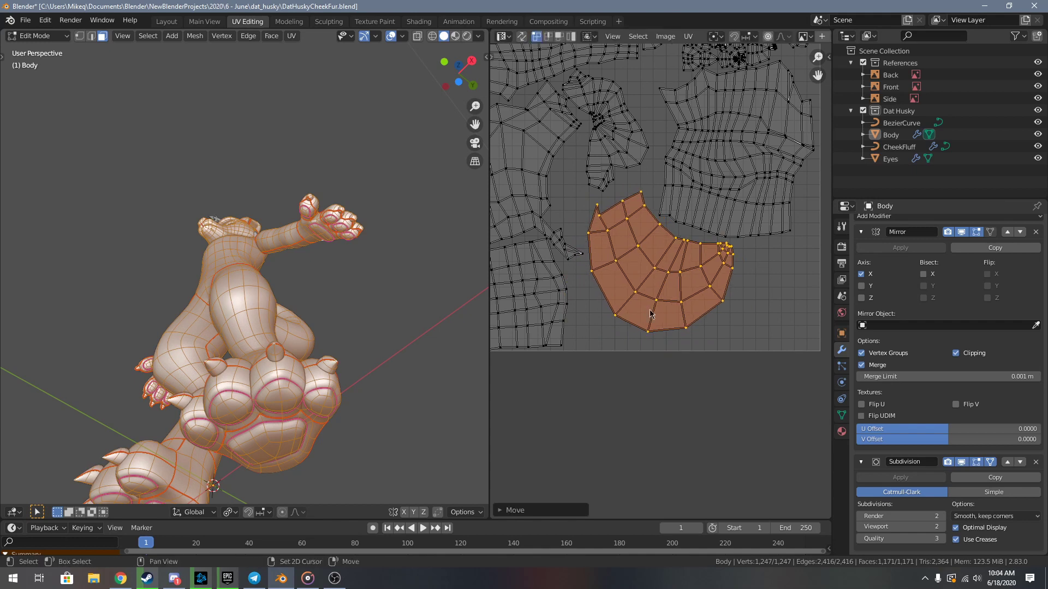
- Move the crescent-shaped island out of the UV square to just below its lower edge, and deselect it
middle_click_drag(632, 318, 714, 376)
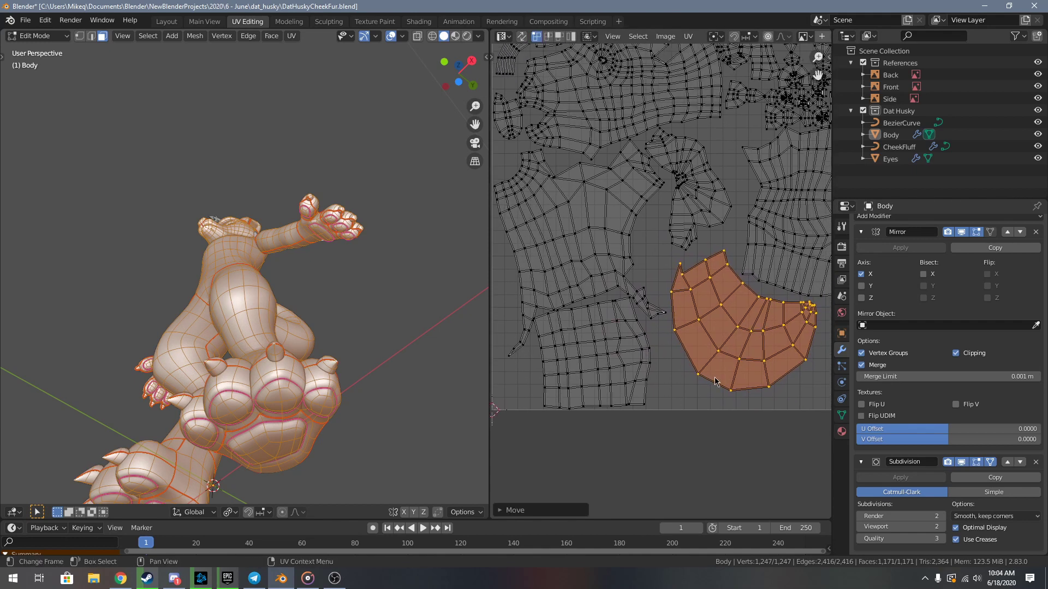
scroll(715, 381, "down", 2)
left_click(609, 468)
key("alt+a")
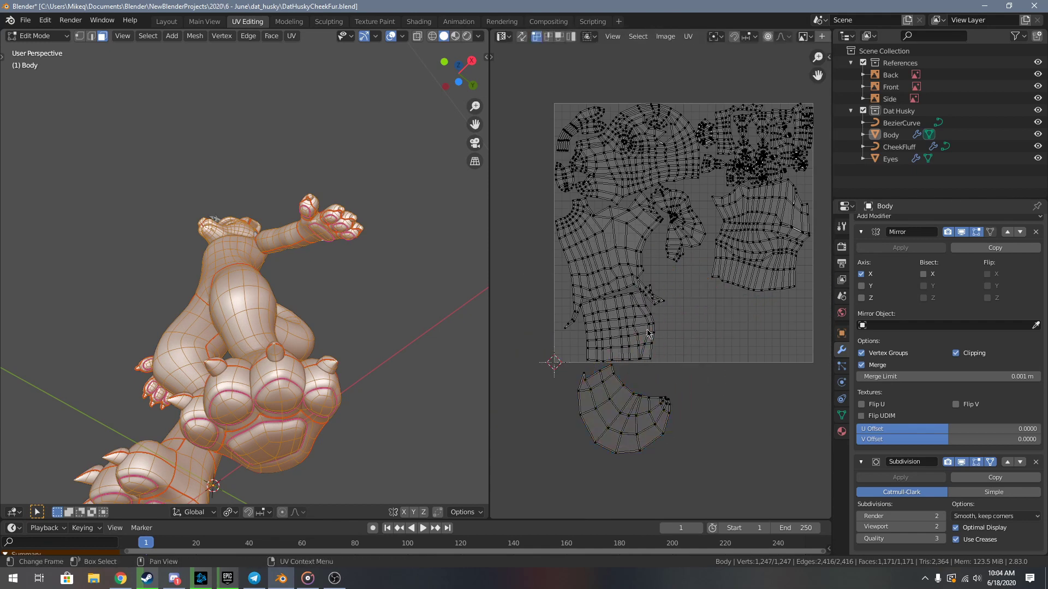
- Shift the grid island horizontally along X into the gap below the large wide island, and rotate it half a turn
key("g")
key("x")
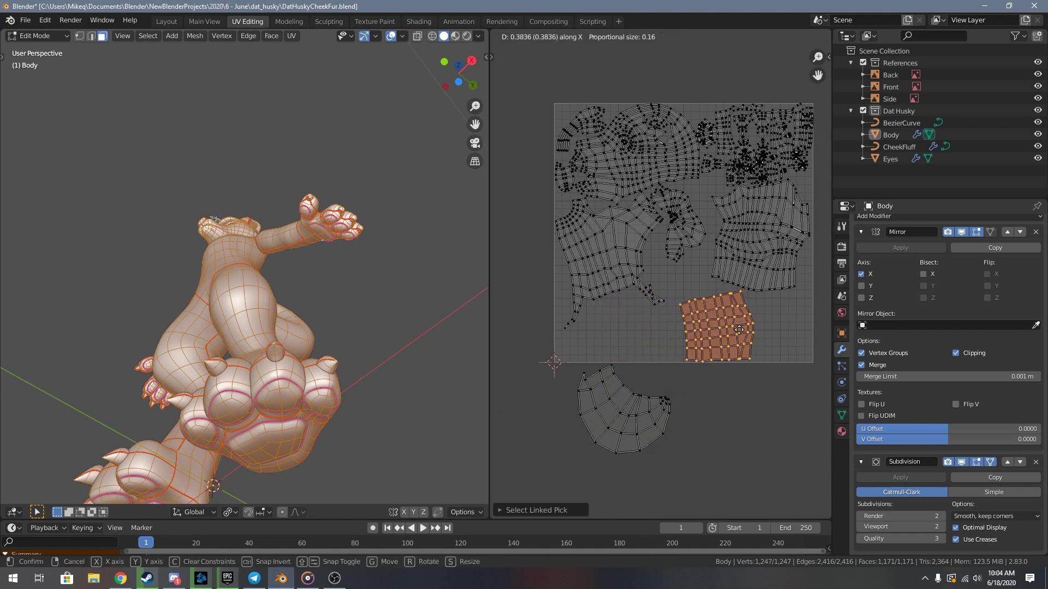
left_click(736, 329)
key("0")
key("Return")
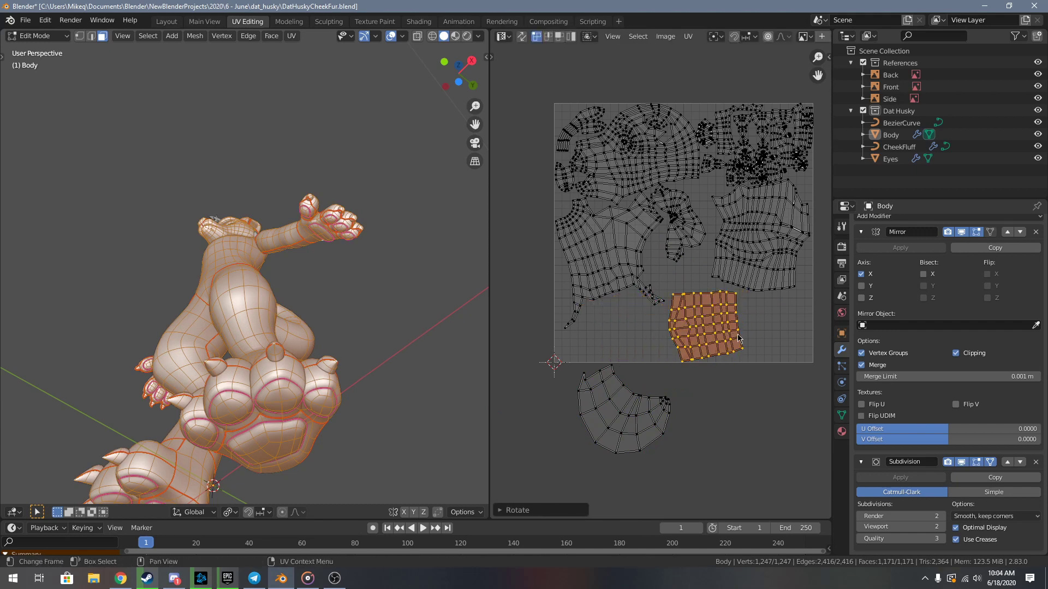
- Fit the grid island under the large wide island by tilting it to follow the lower edge, enlarging it and nudging it up
key("g")
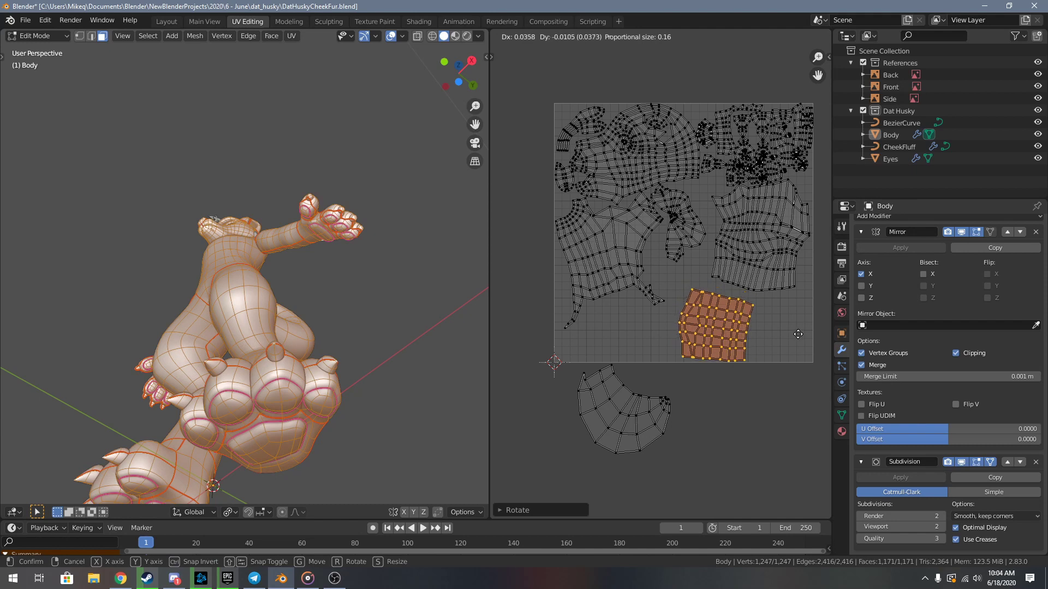
left_click(791, 328)
key("s")
left_click(801, 329)
scroll(700, 345, "up", 4)
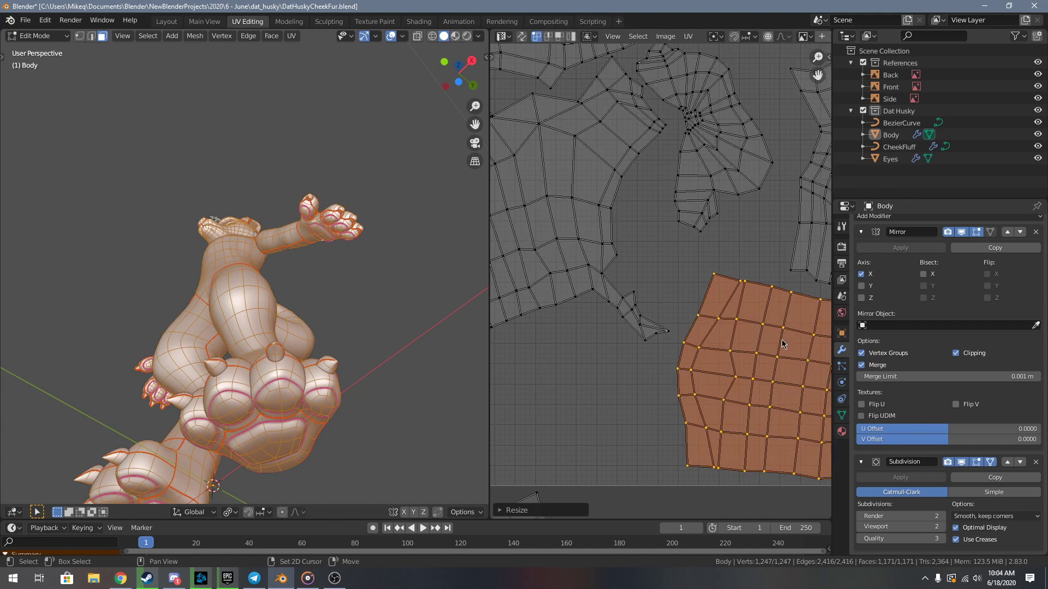
key("s")
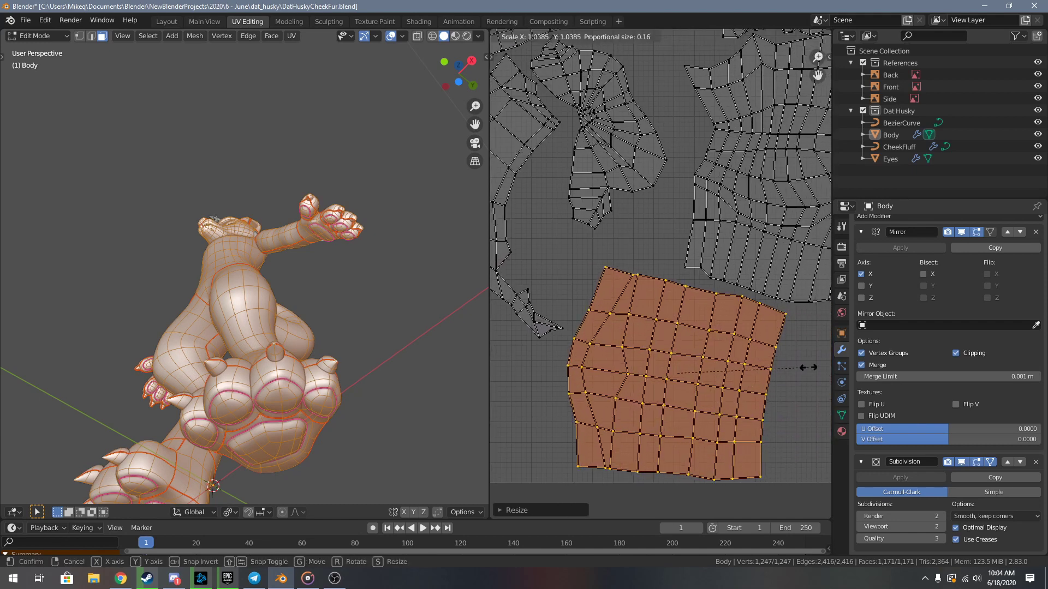
left_click(810, 367)
key("g")
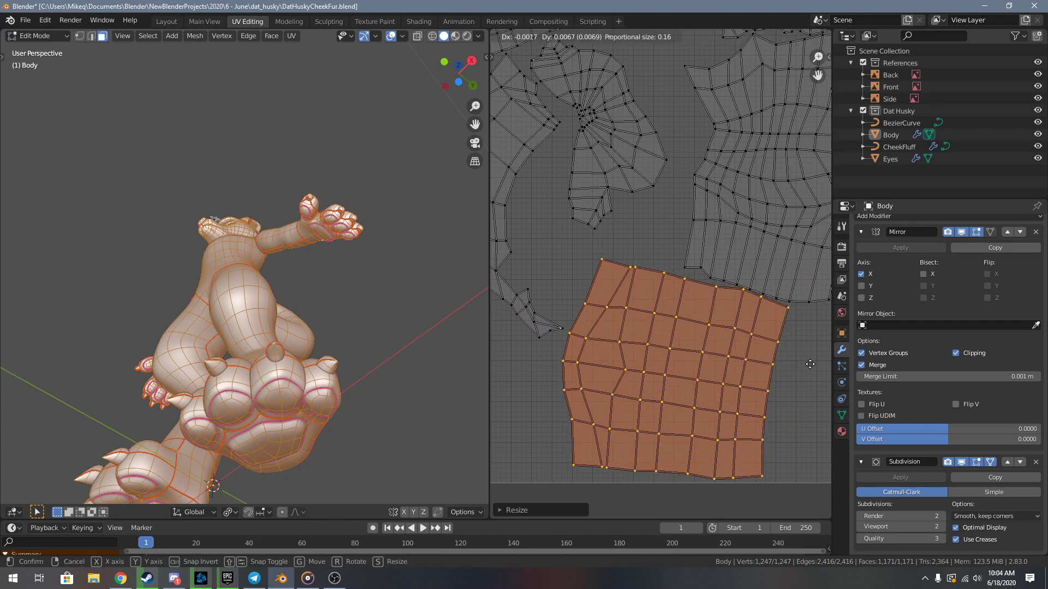
left_click(810, 364)
- Place the crescent-shaped island back in the UV square's lower-left gap, scaled down slightly and rotated counterclockwise
scroll(584, 397, "down", 2)
middle_click_drag(574, 400, 685, 377)
left_click(685, 377)
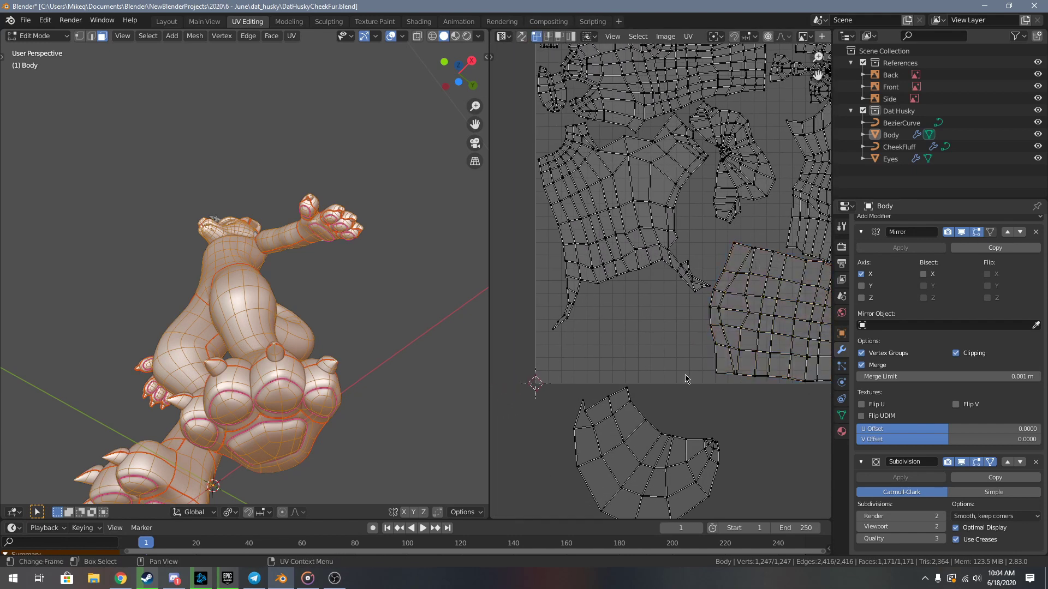
key("l")
key("g")
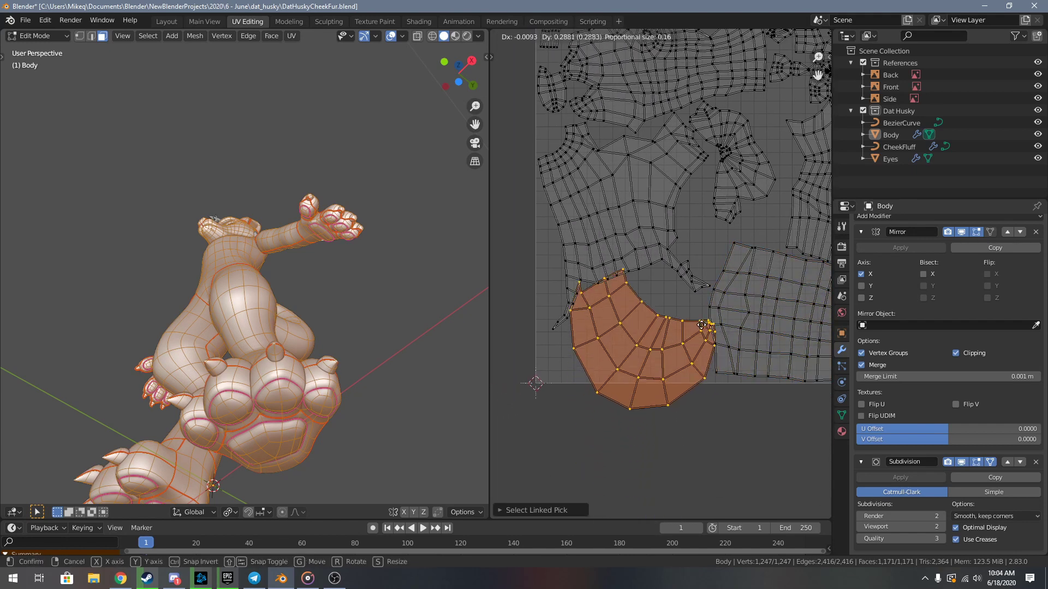
left_click(704, 326)
key("r")
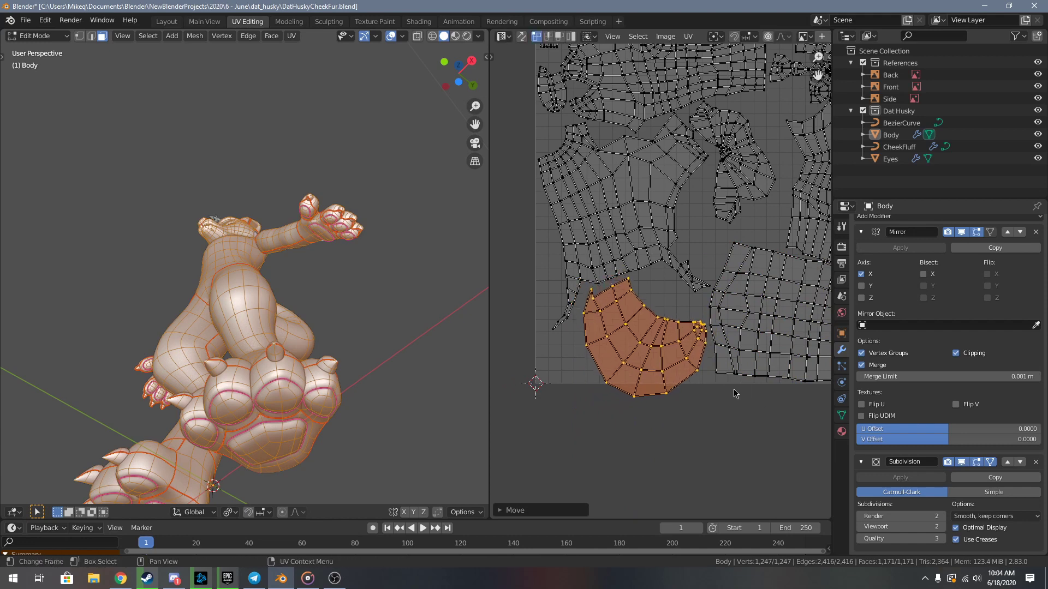
left_click(728, 319)
key("g")
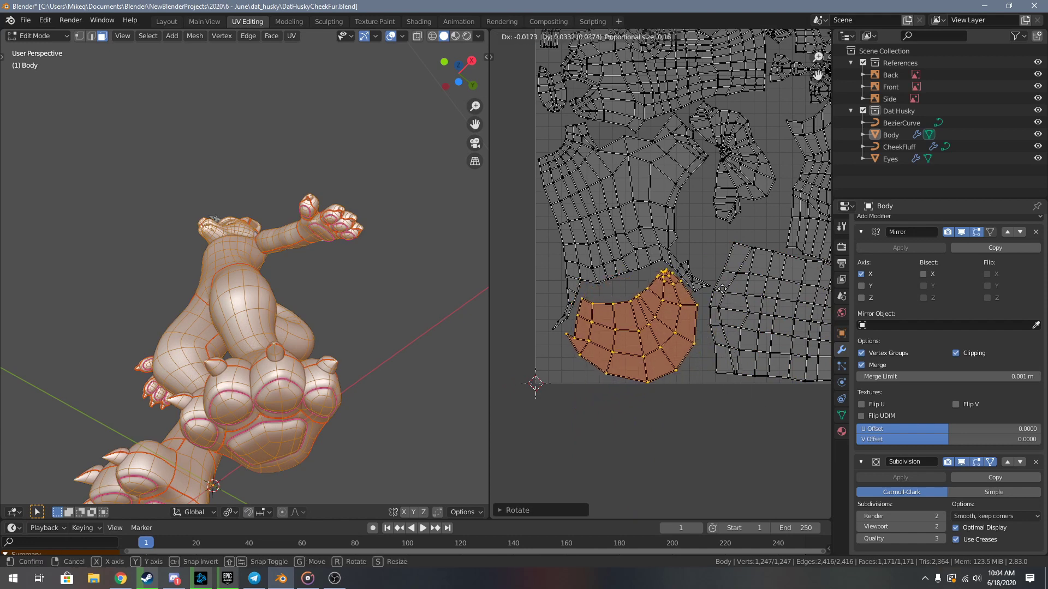
left_click(720, 292)
- Deselect the crescent-shaped island and examine the whole UV layout for overlaps and unused space
scroll(723, 306, "up", 3)
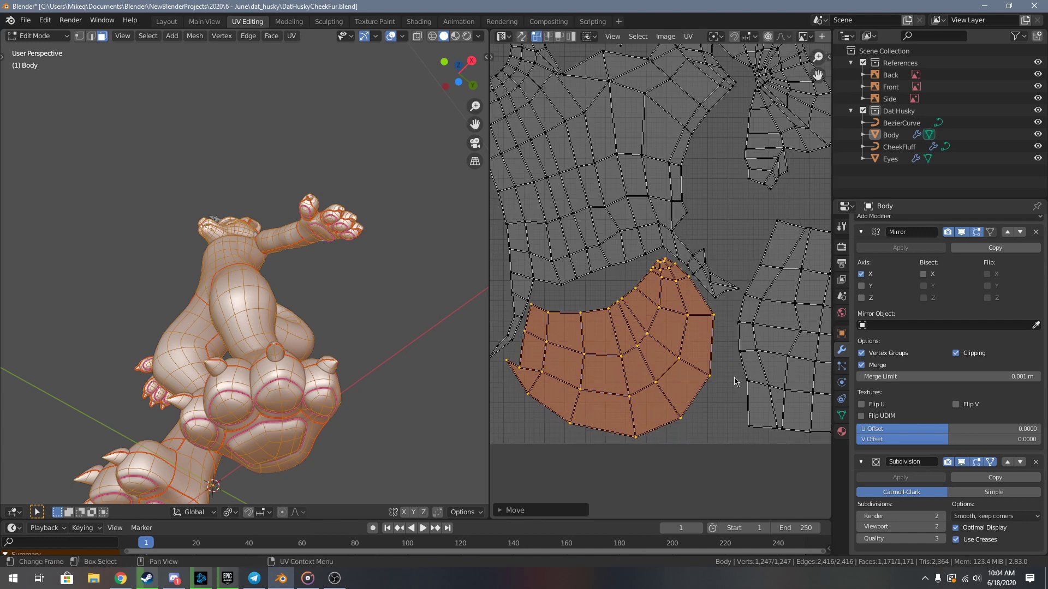
scroll(734, 381, "down", 4)
scroll(709, 405, "up", 2)
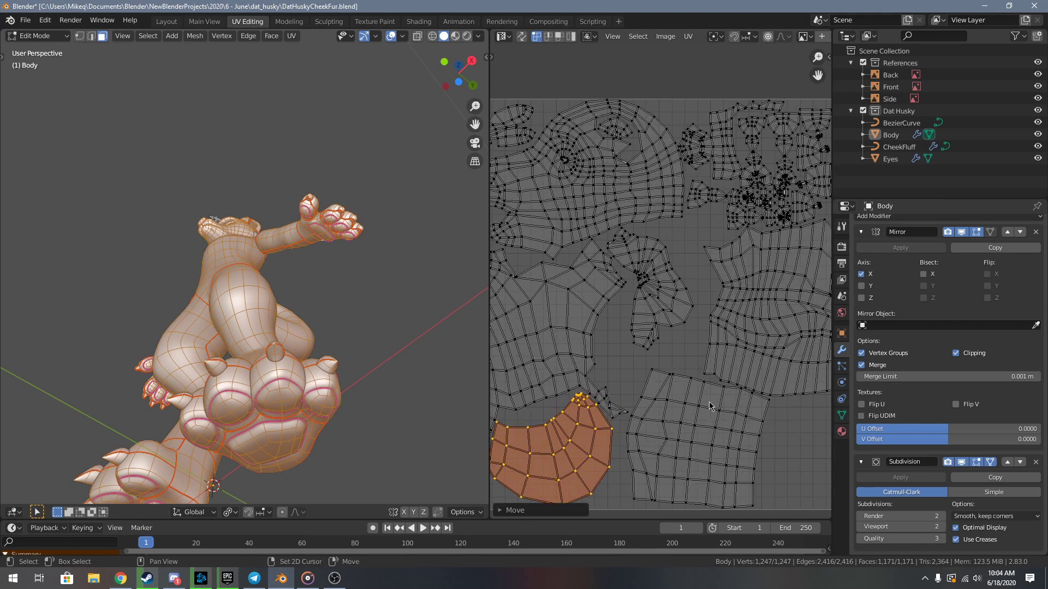
scroll(710, 405, "down", 3)
key("alt+a")
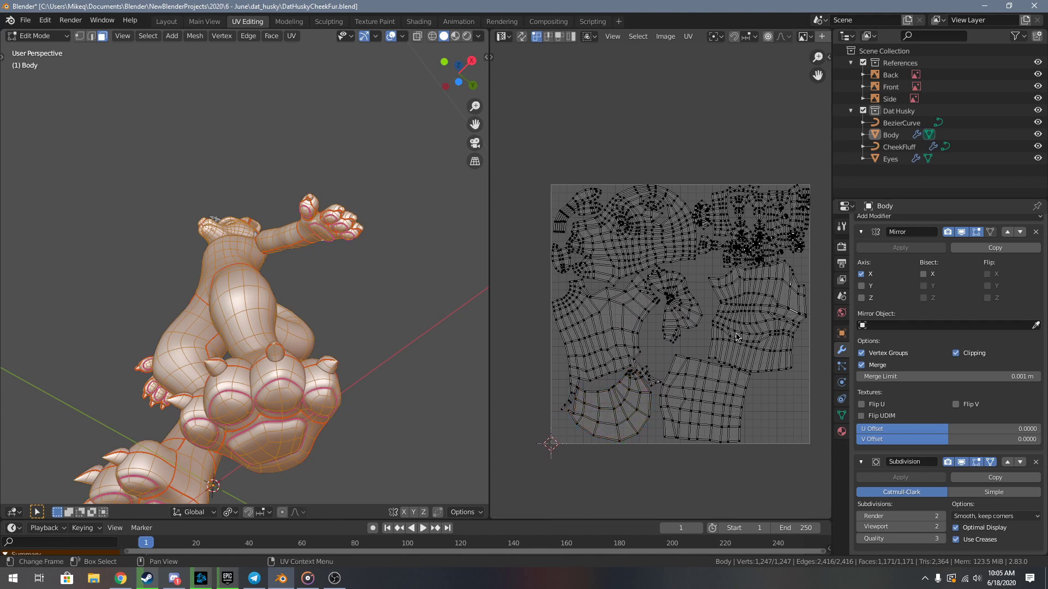
scroll(736, 337, "up", 4)
scroll(690, 304, "down", 4)
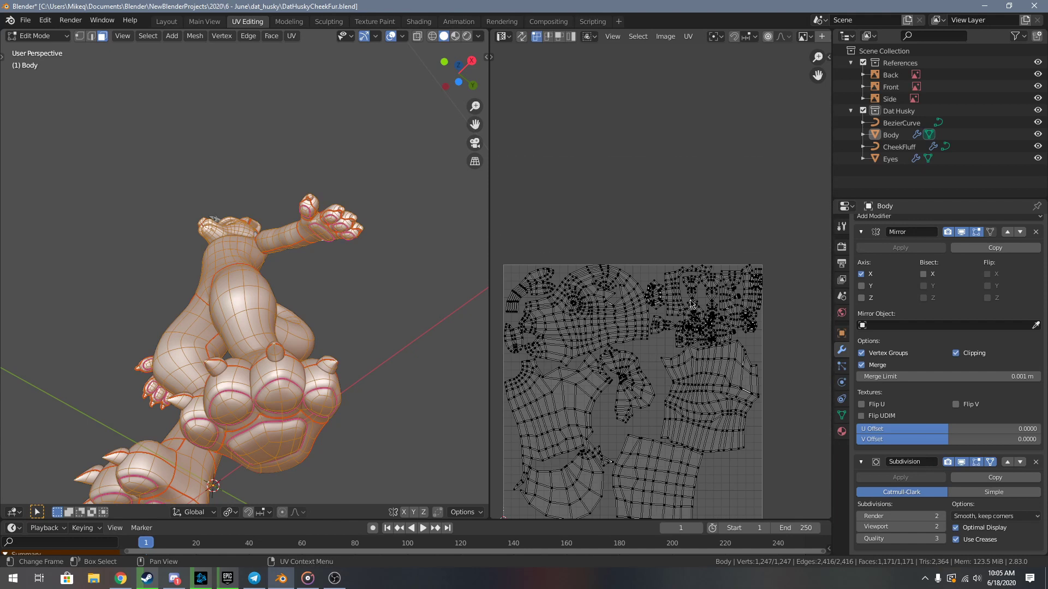
middle_click_drag(678, 320, 655, 299)
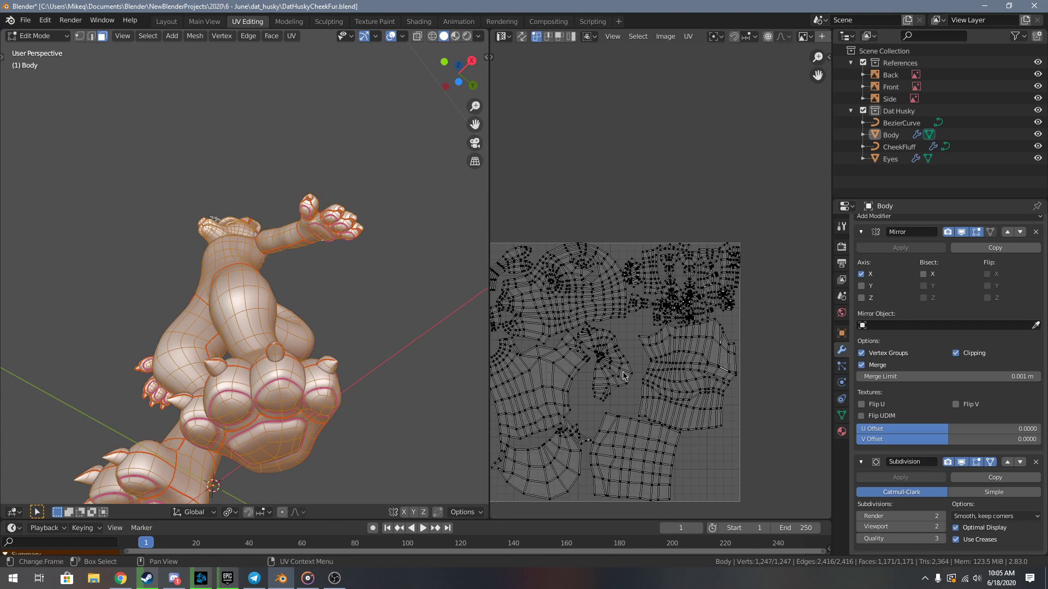
- Move the fan-shaped island into the middle of the central gap, enlarge it and rotate it clockwise
key("l")
scroll(619, 372, "up", 5)
key("g")
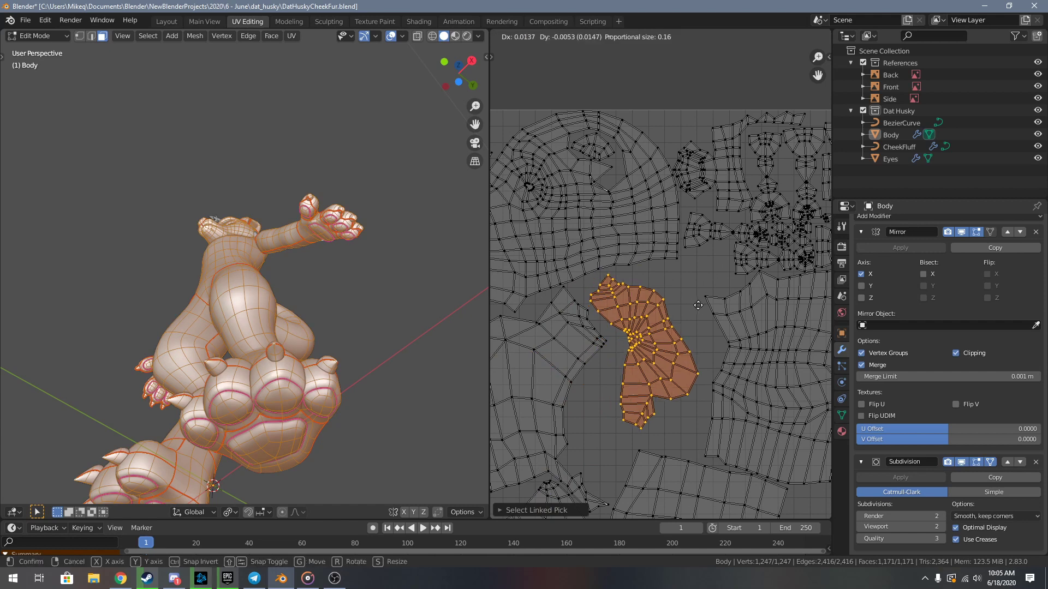
left_click(704, 322)
key("s")
left_click(718, 327)
key("r")
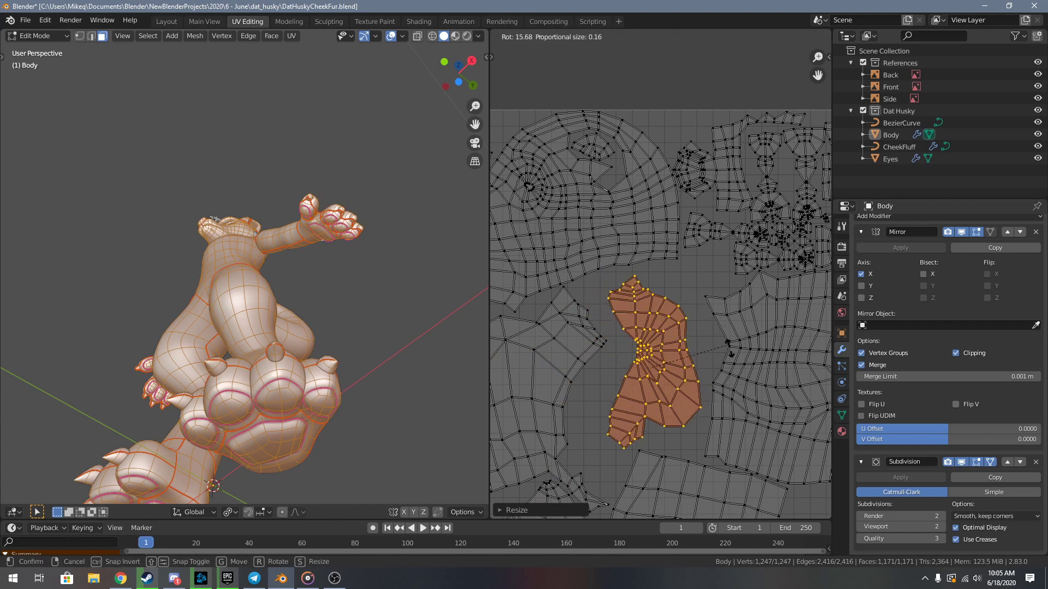
- Enlarge the fan-shaped island further to fill the central gap, nudge it clear of its neighbours and deselect it
key("g")
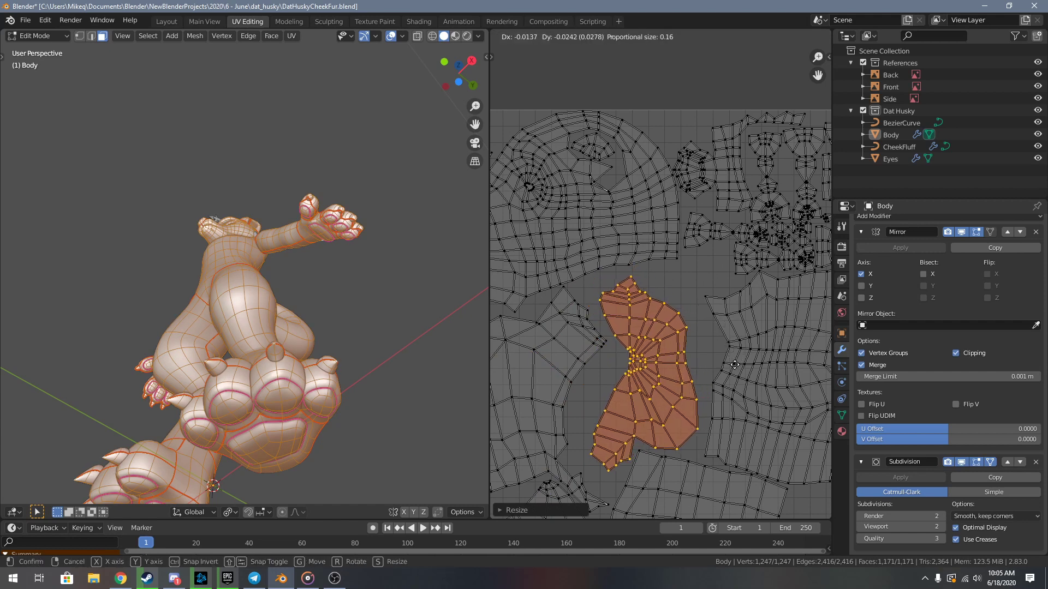
left_click(735, 365)
key("s")
left_click(747, 365)
key("g")
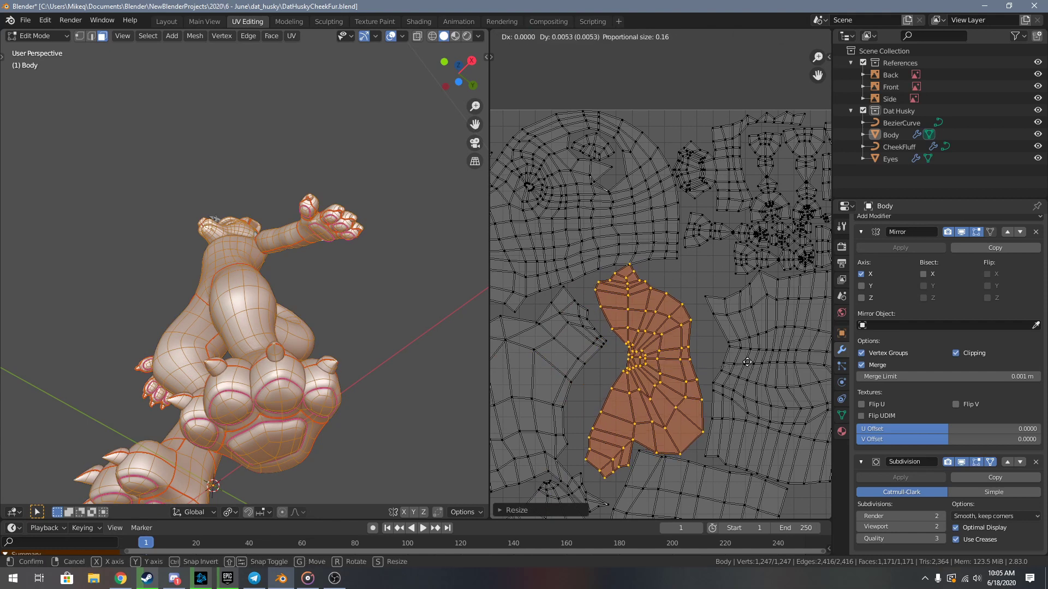
left_click(747, 363)
key("s")
left_click(744, 363)
key("alt+a")
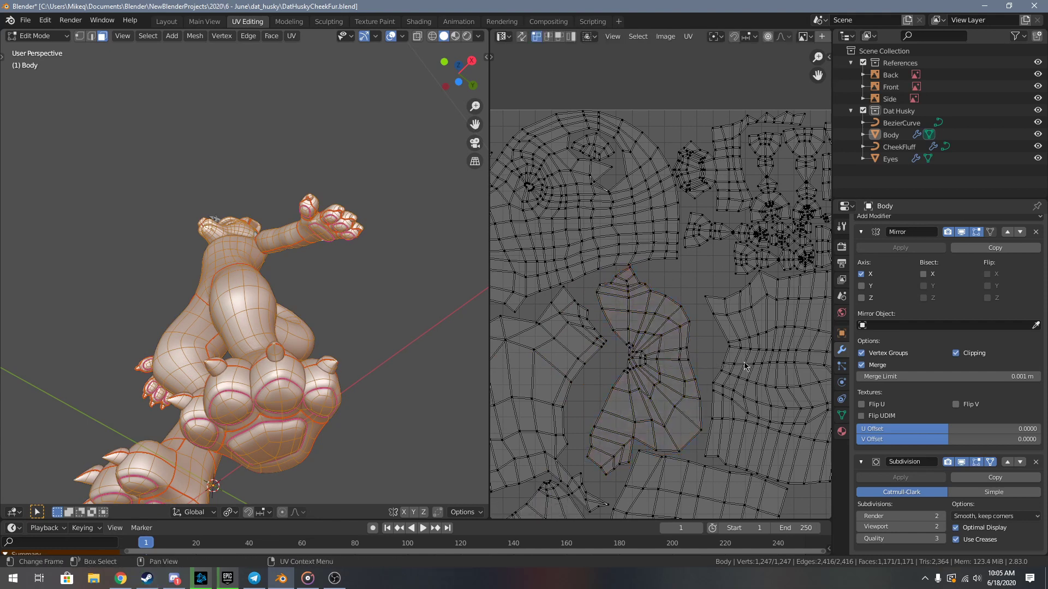
- Move the narrow island from the UV square's upper-right corner into the empty space near its lower-right corner
scroll(739, 361, "down", 4)
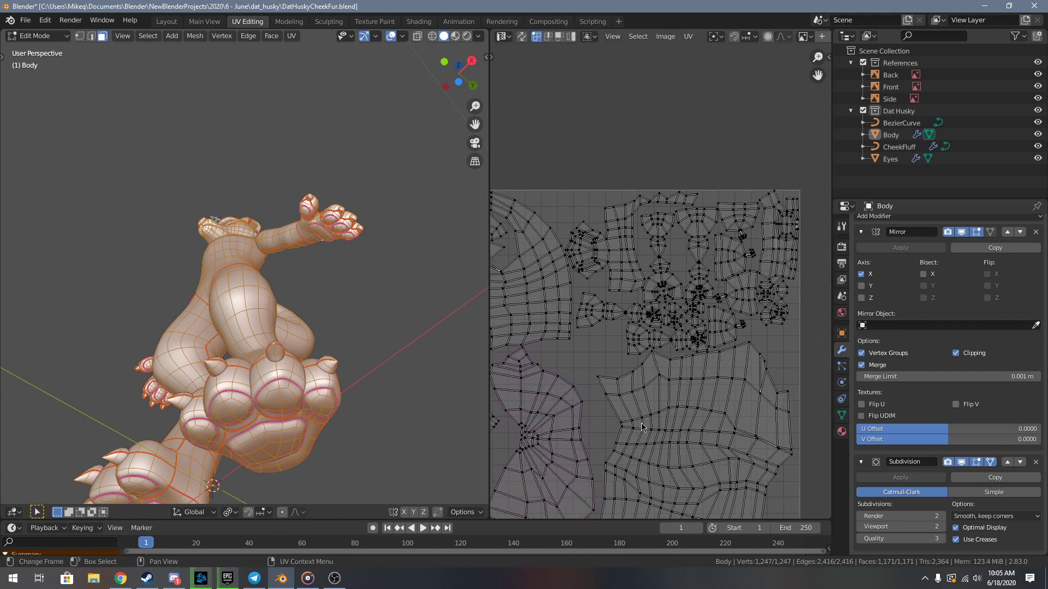
key("l")
scroll(781, 278, "down", 2)
middle_click_drag(771, 315, 748, 175)
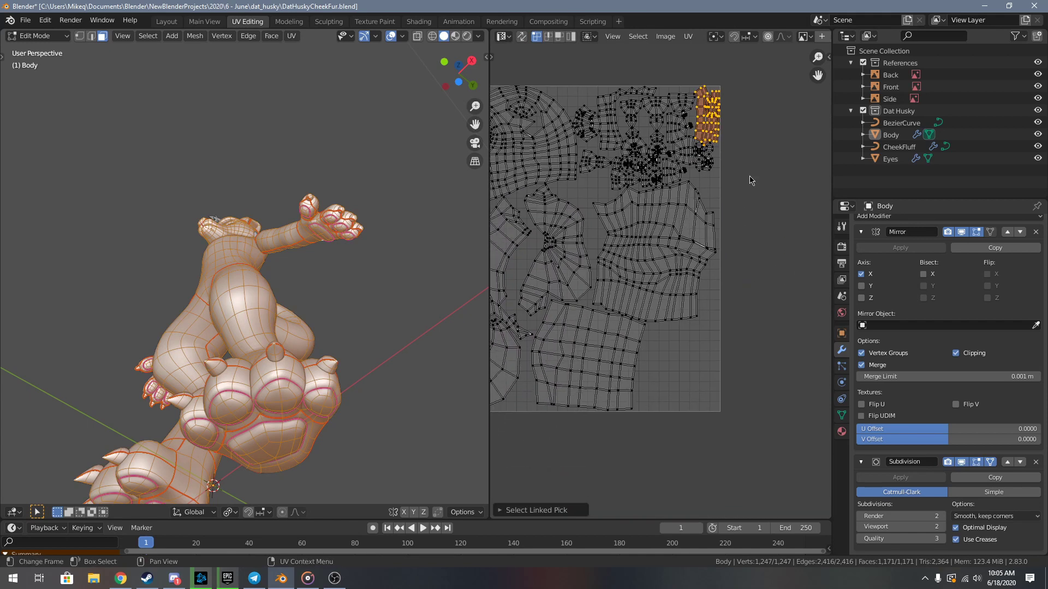
key("g")
left_click(713, 434)
scroll(709, 369, "up", 2)
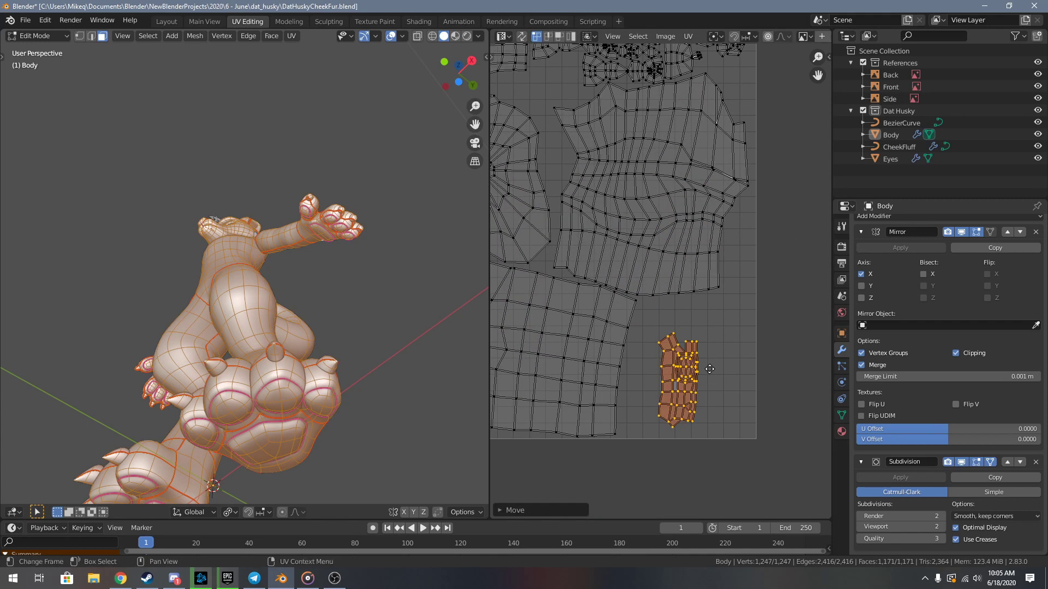
- Rotate the narrow island 90° to lie horizontally, and enlarge it across the lower-right gap
type("r90")
key("Return")
key("s")
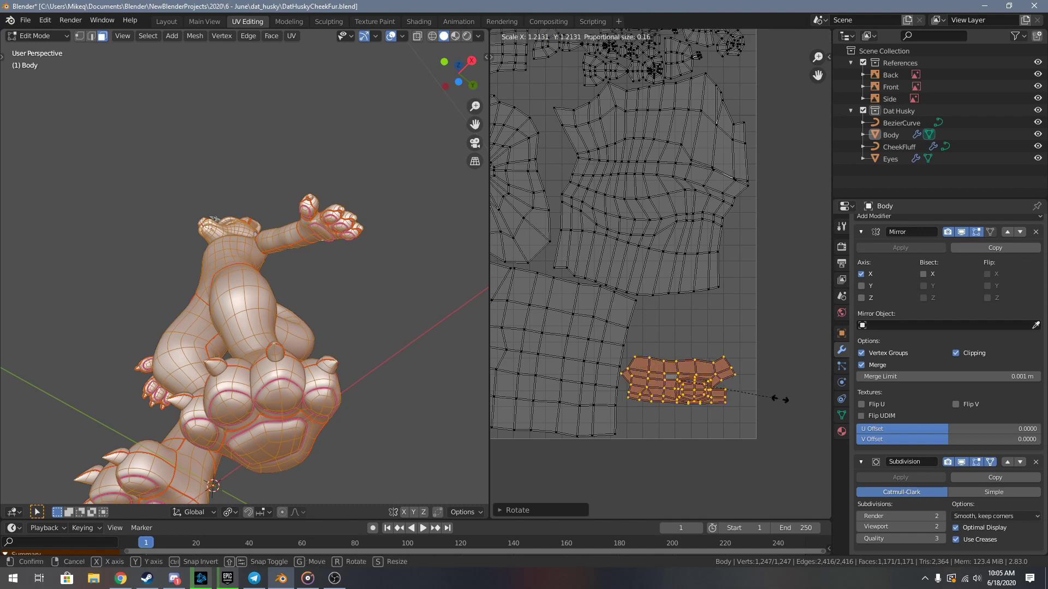
left_click(783, 402)
key("g")
left_click(795, 425)
key("s")
left_click(810, 431)
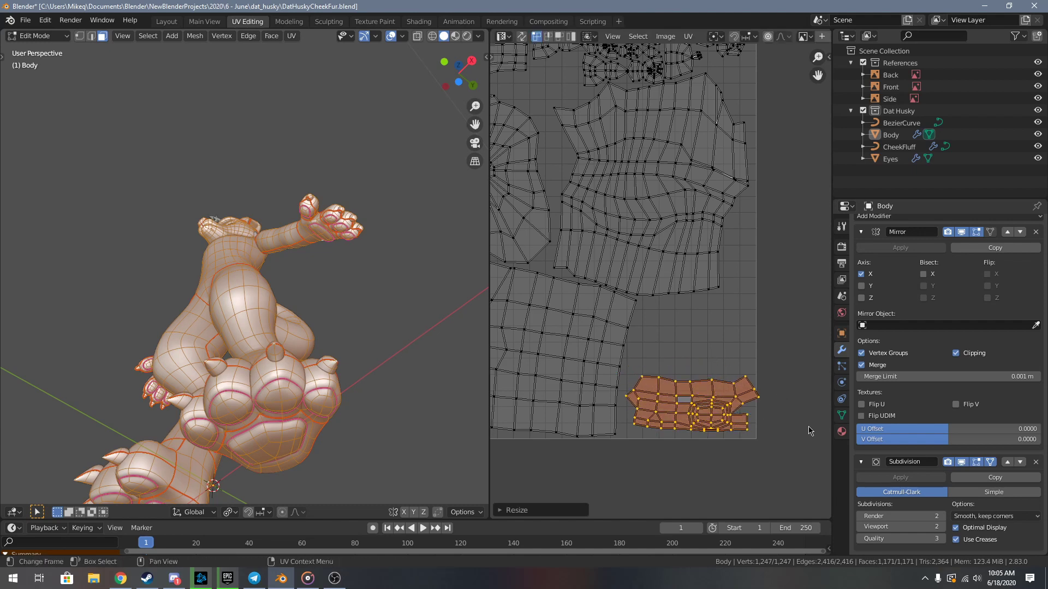
- Turn the narrow island back upright by 90°, move it into the UV square's lower-right corner and enlarge it slightly
type("r90")
key("Return")
key("g")
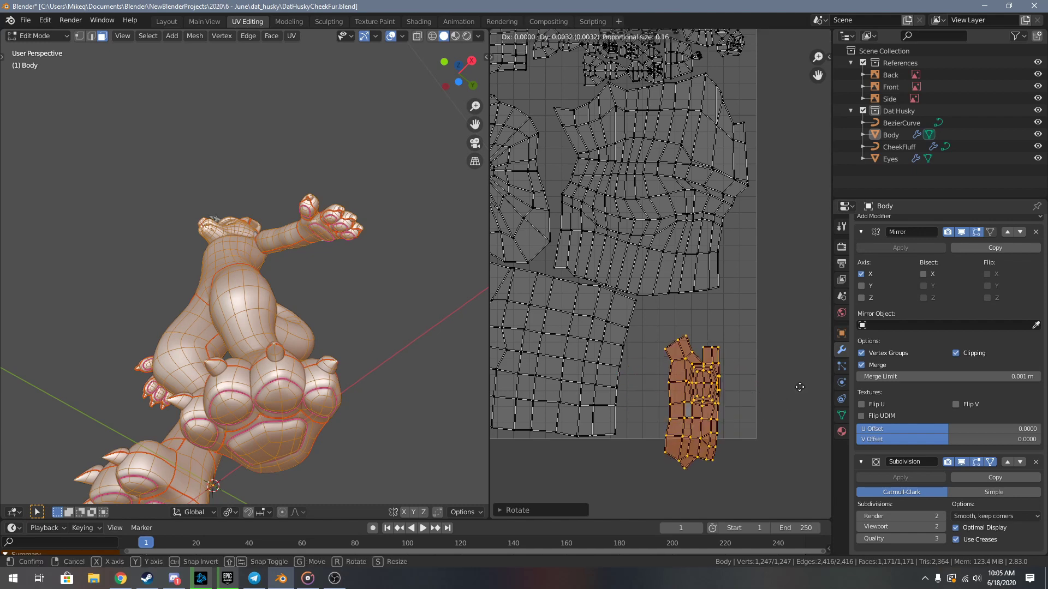
left_click(813, 376)
key("s")
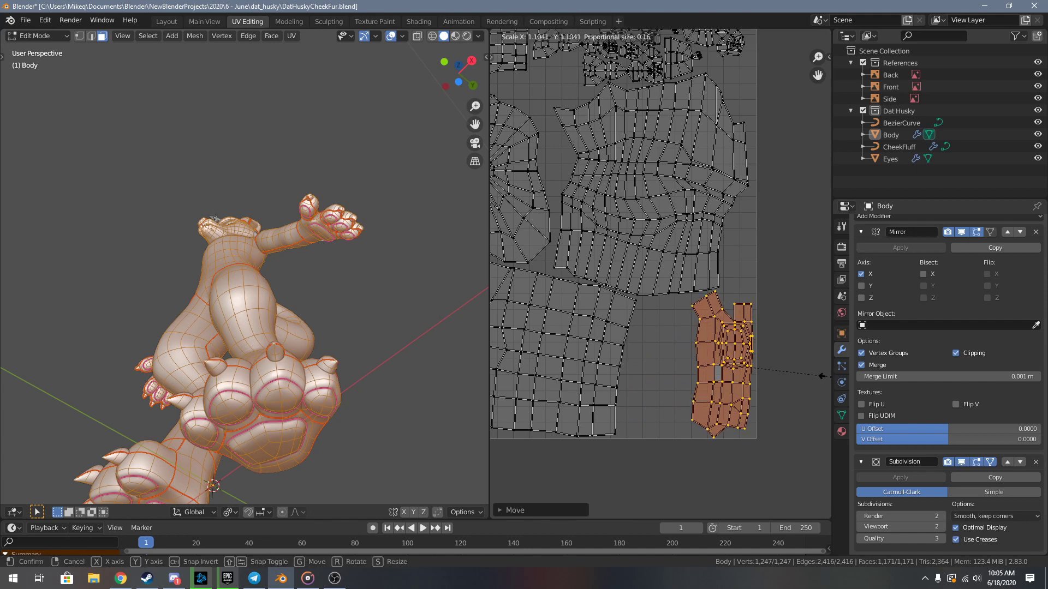
left_click(822, 375)
- Nudge the narrow island so it sits just inside the UV square's right and lower borders
scroll(738, 327, "up", 3)
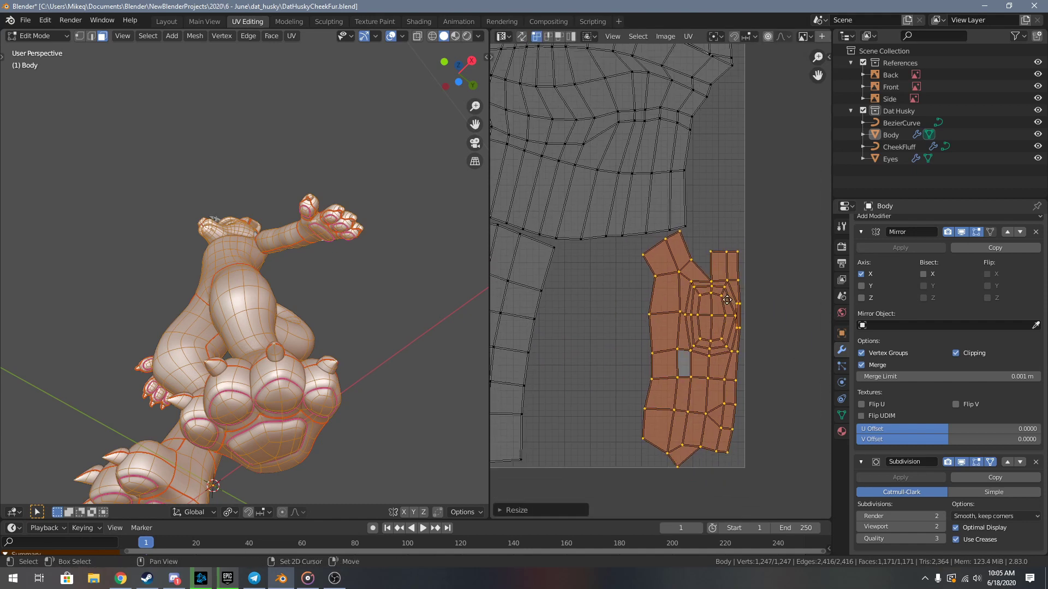
key("g")
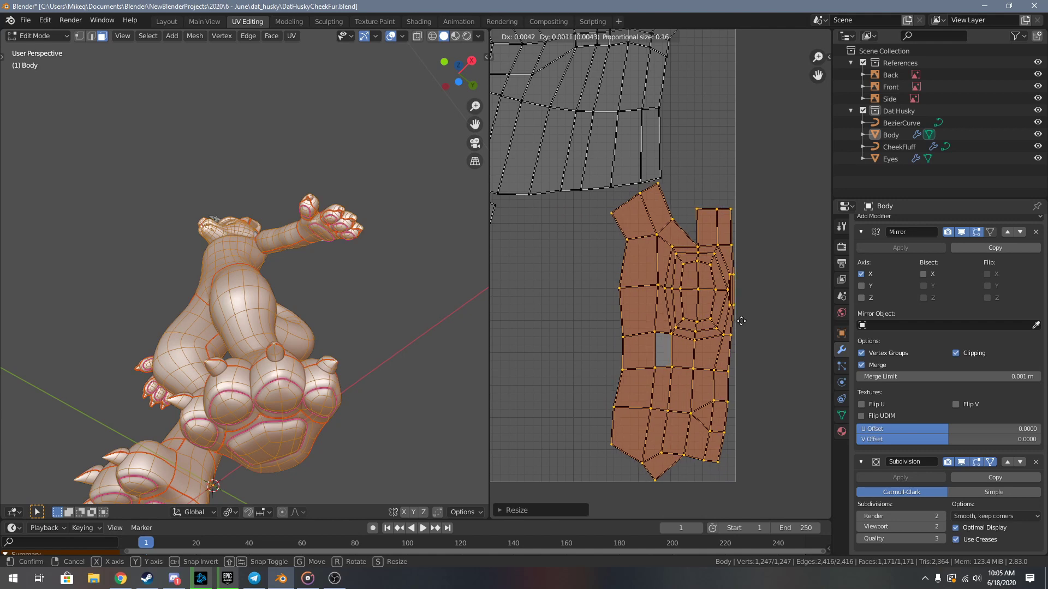
left_click(742, 326)
- Examine the narrow island's clearance at the lower border and the cluster of small islands in the UV square's upper right
scroll(666, 456, "up", 4)
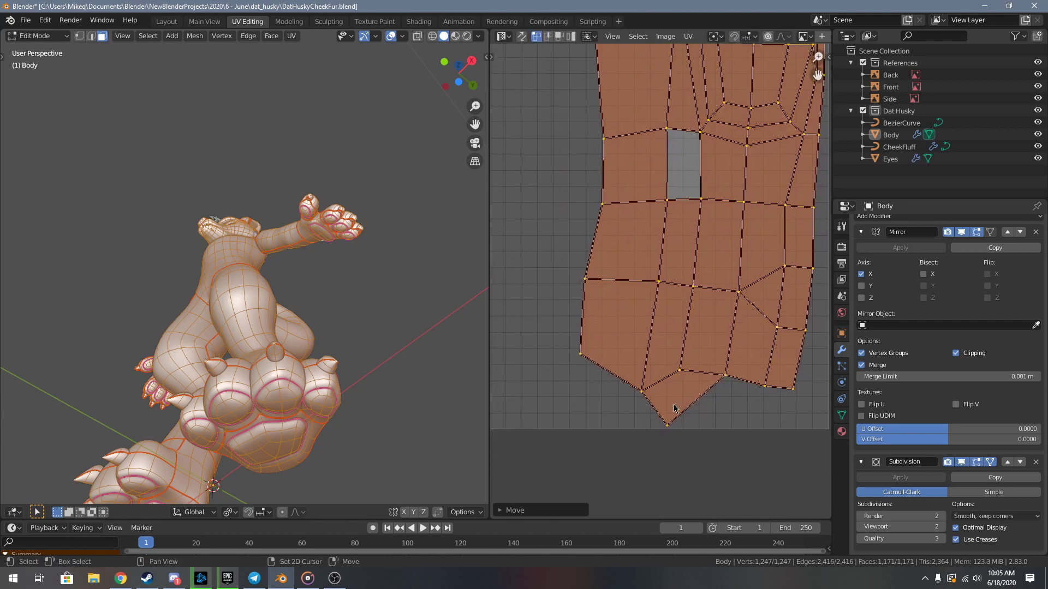
scroll(677, 341, "down", 4)
scroll(668, 316, "up", 2)
scroll(668, 317, "down", 2)
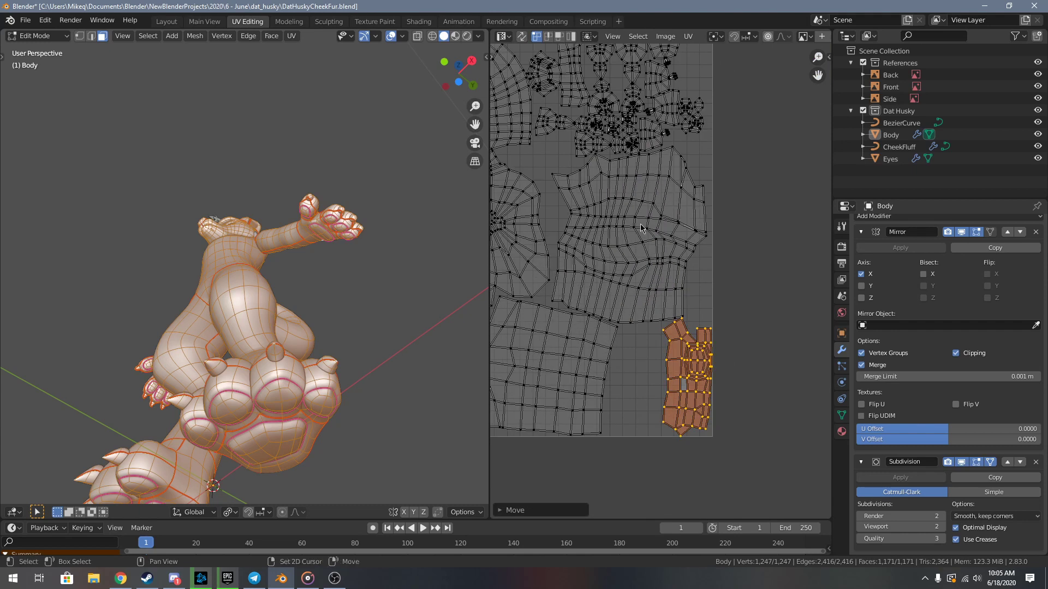
scroll(659, 290, "up", 1)
scroll(658, 291, "up", 4)
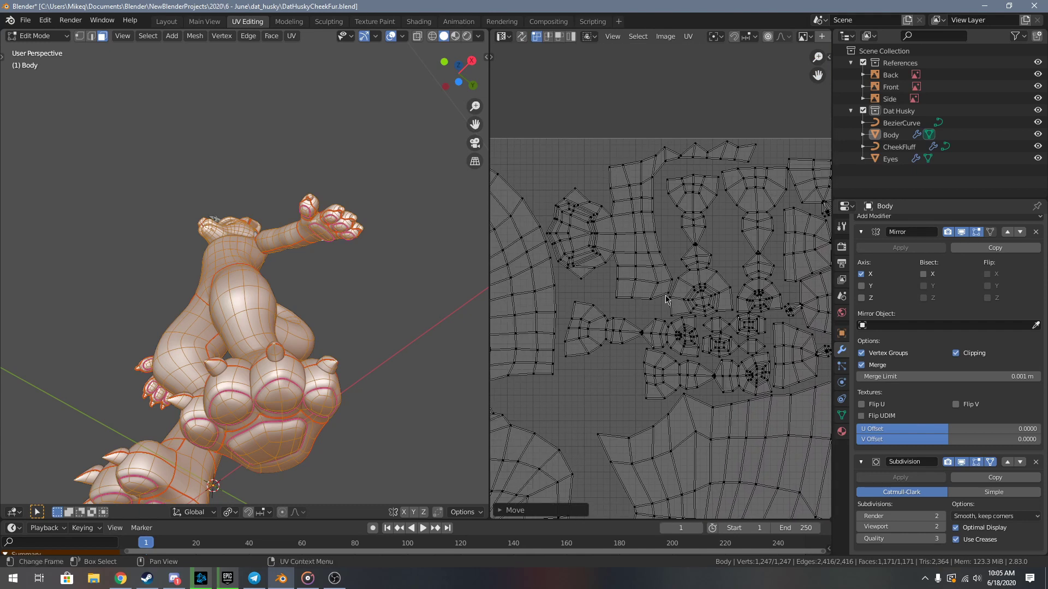
scroll(614, 243, "down", 1)
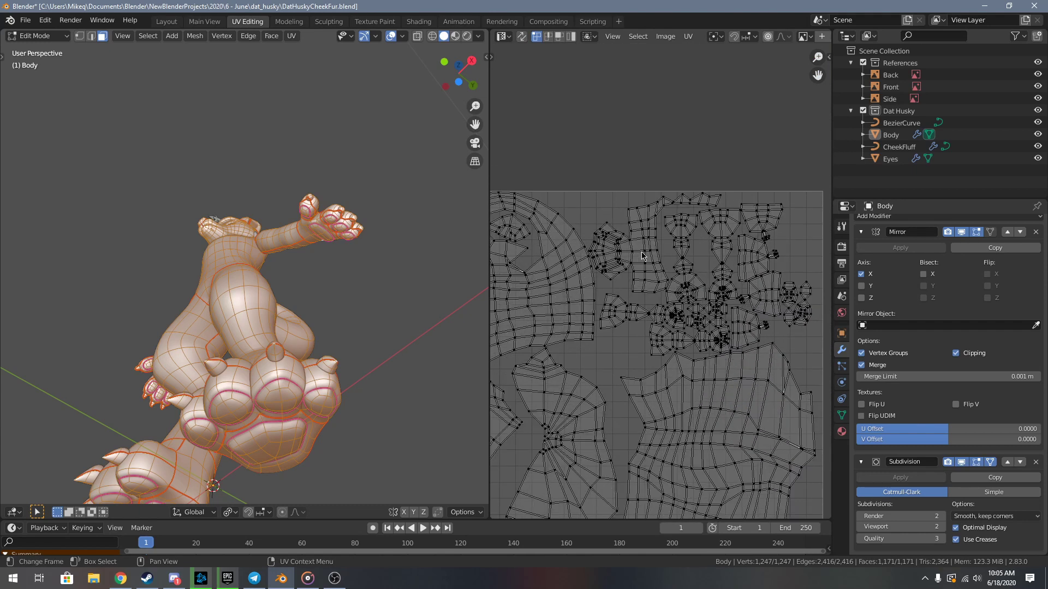
middle_click_drag(642, 256, 577, 262)
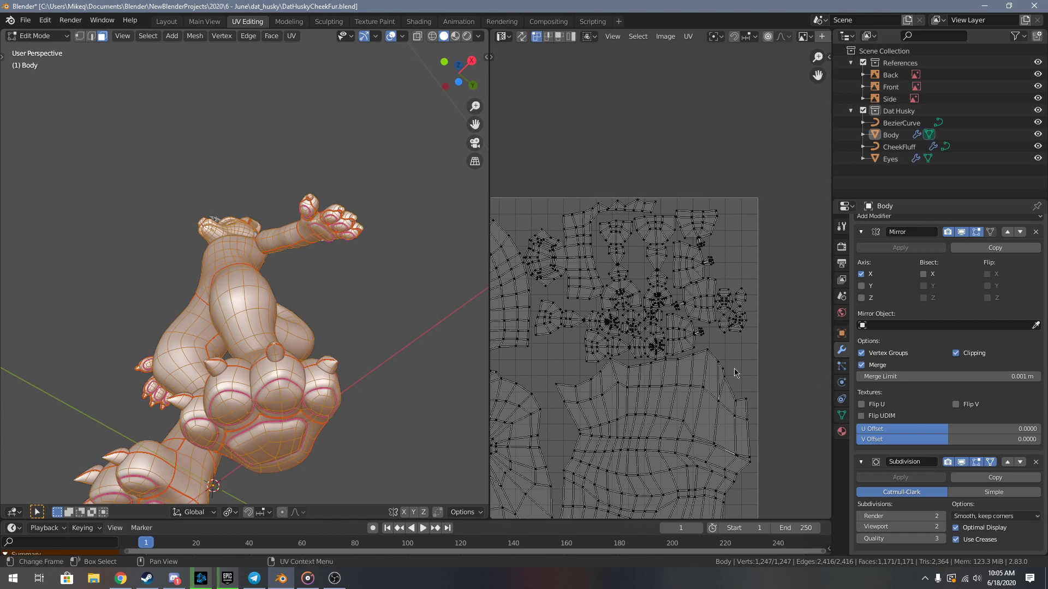
middle_click_drag(723, 345, 700, 124)
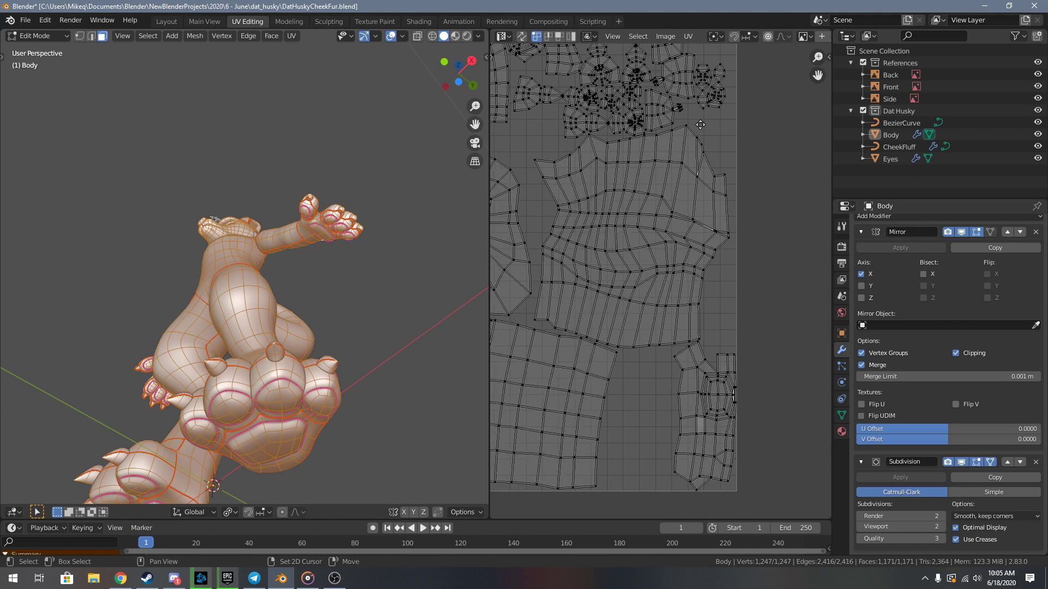
key("l")
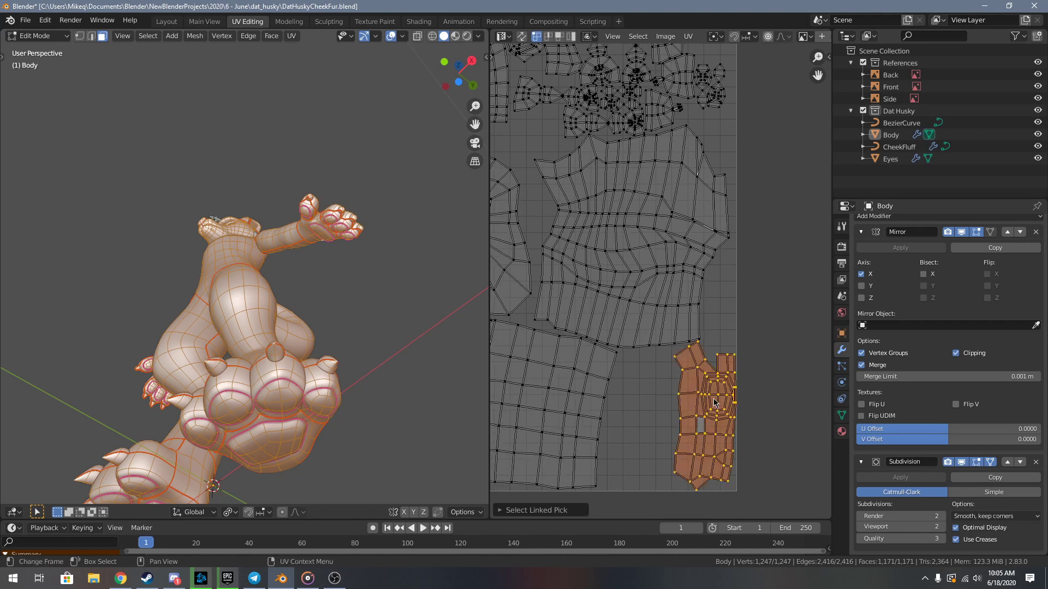
key("h")
key("ctrl+z")
key("ctrl+z")
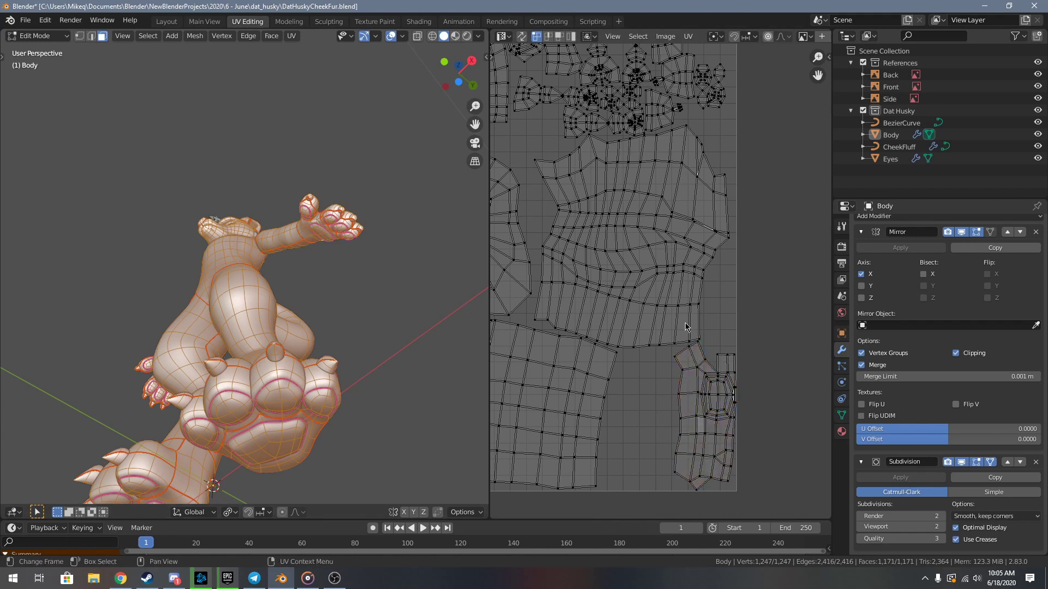
- Pack the four fan-shaped islands and four small segmented islands from the UV square's upper right together, scaling the group by 0.25
middle_click_drag(686, 323, 713, 499)
scroll(751, 287, "up", 2)
middle_click_drag(751, 287, 752, 312)
scroll(752, 312, "up", 1)
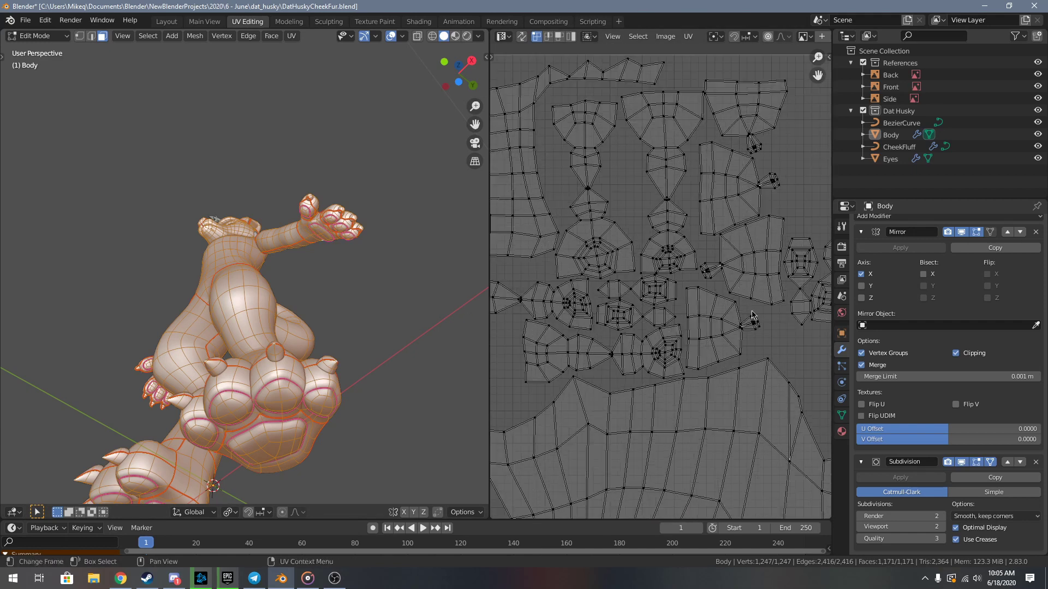
scroll(752, 315, "up", 1)
middle_click_drag(590, 268, 620, 398)
scroll(713, 360, "down", 1)
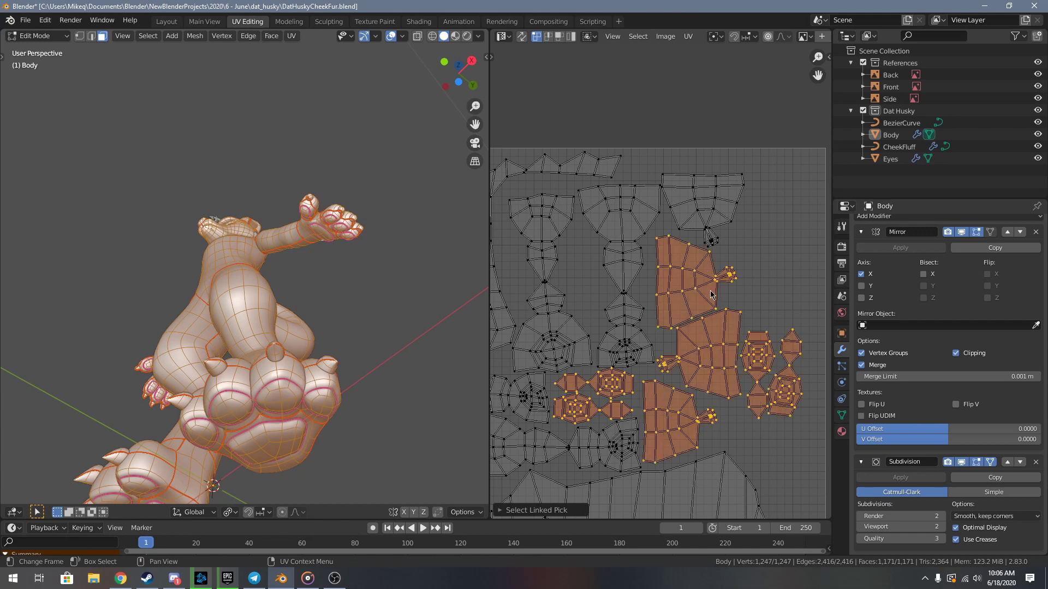
scroll(704, 218, "down", 4)
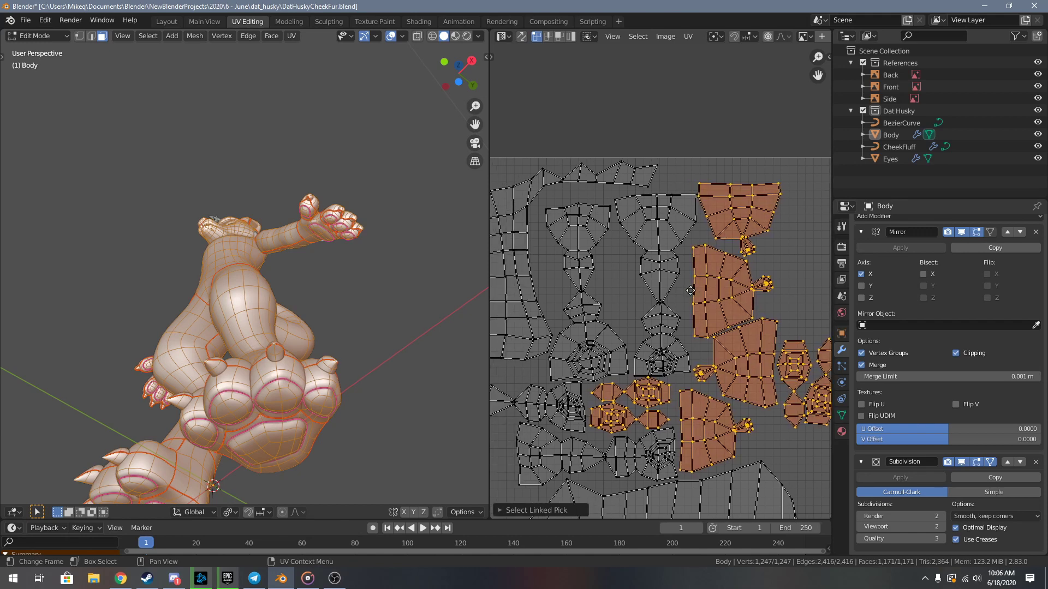
key("F3")
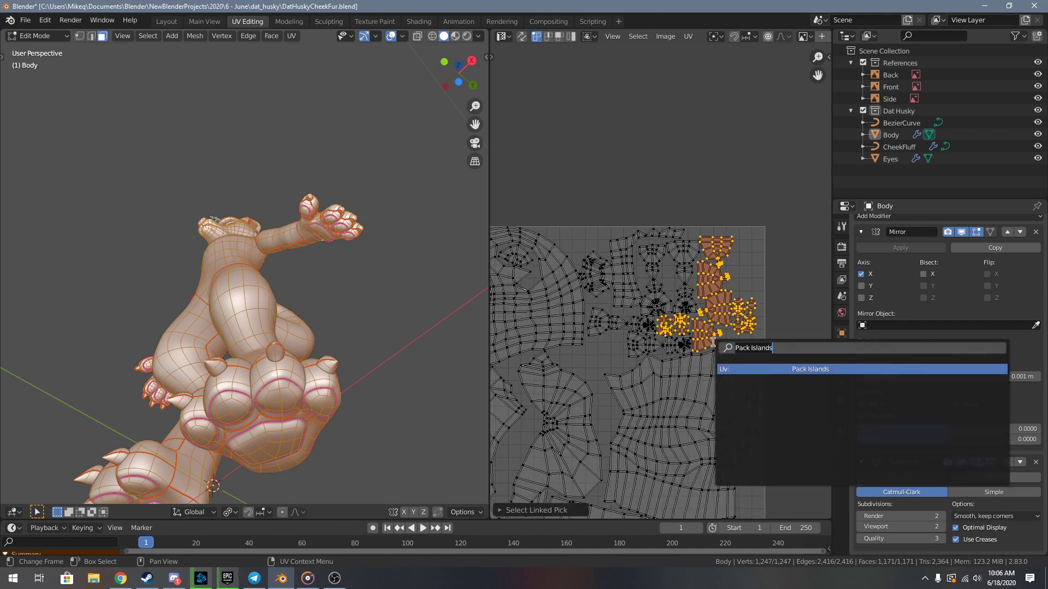
key("Return")
type(".25")
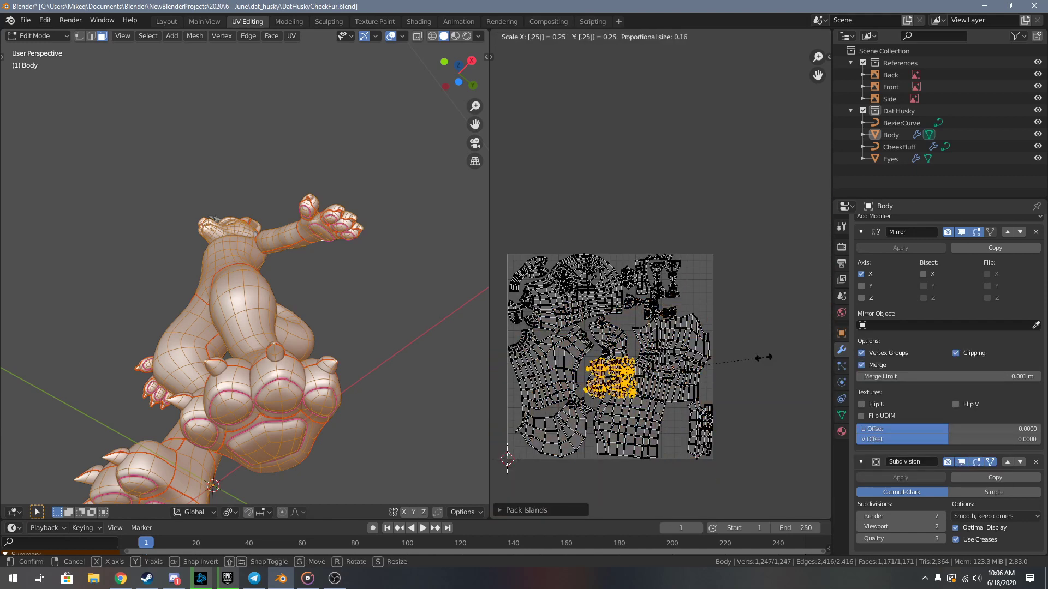
key("Return")
- Move the packed group of small islands out of the layout, just below the UV square's lower-right corner, and deselect it
middle_click_drag(667, 374, 641, 253)
scroll(642, 254, "up", 3)
key("g")
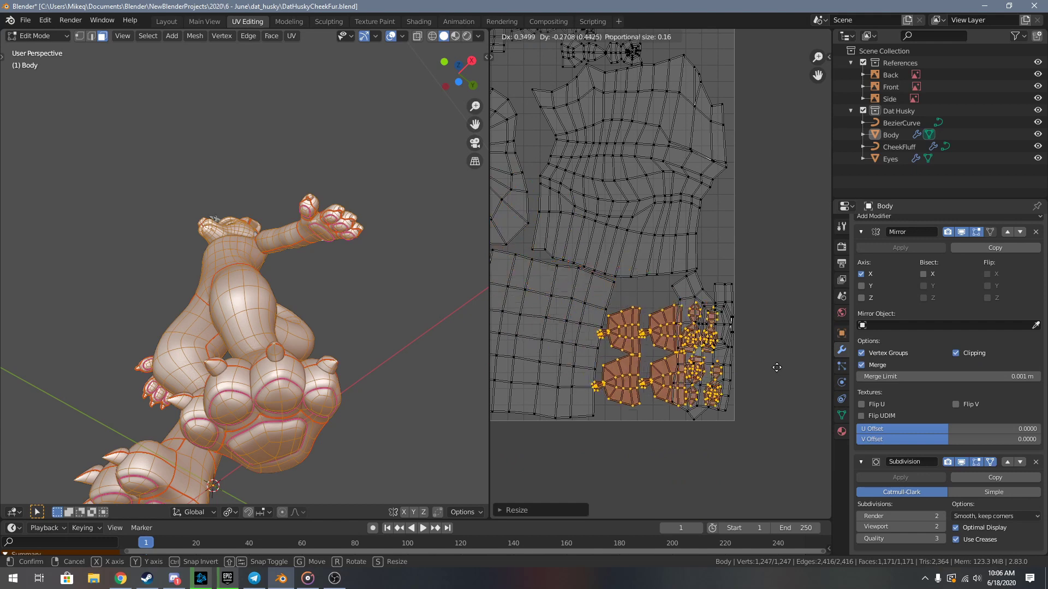
left_click(769, 368)
scroll(744, 369, "up", 4)
key("g")
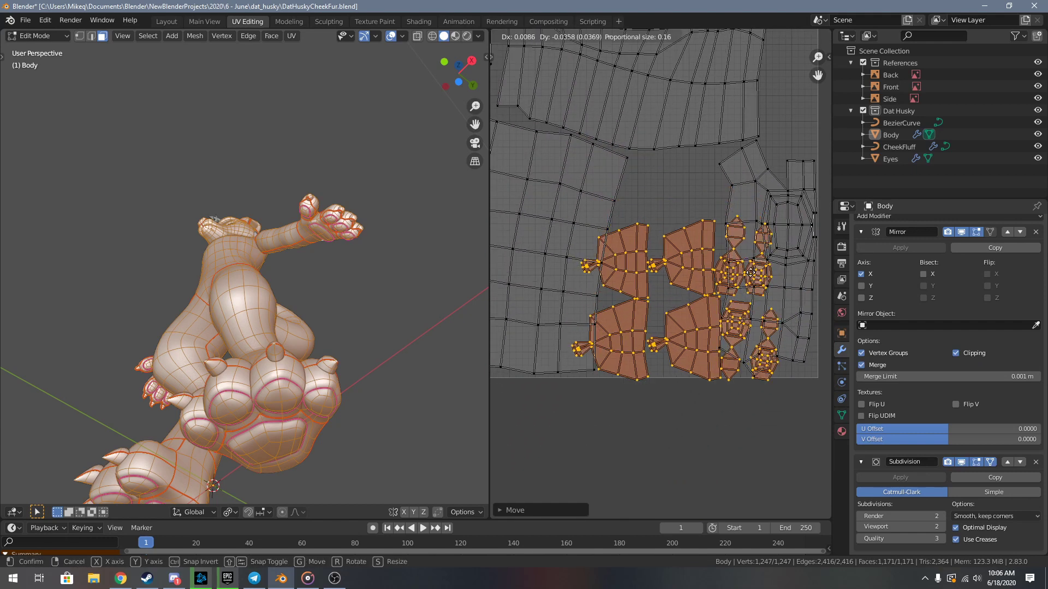
left_click(763, 290)
key("g")
left_click(699, 398)
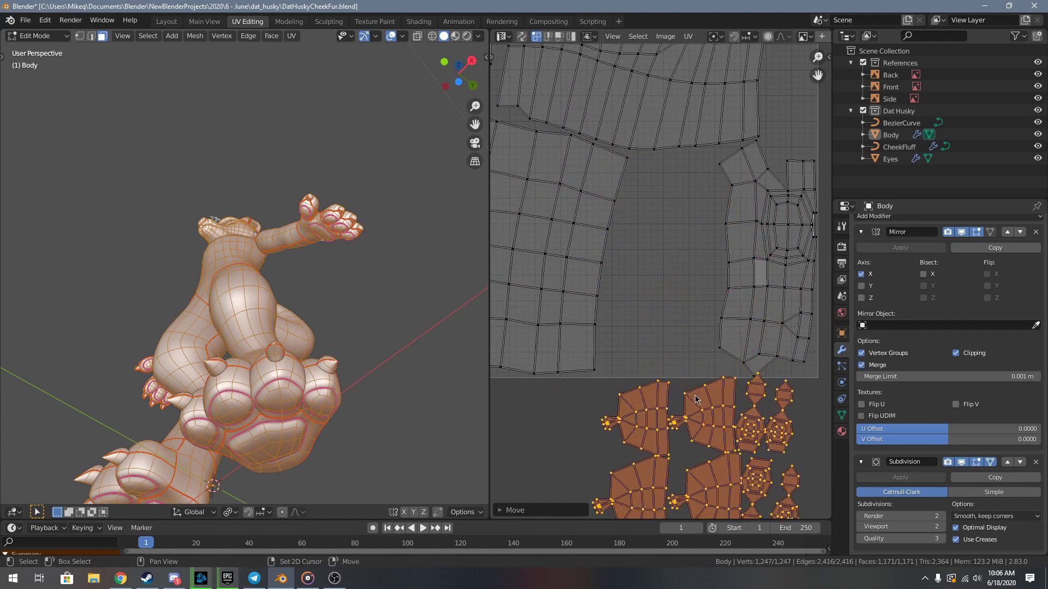
key("alt+a")
- Place the first fan-shaped island at the lower border directly beside the narrow island, rotating it slightly to fit
middle_click_drag(692, 403, 667, 320)
key("l")
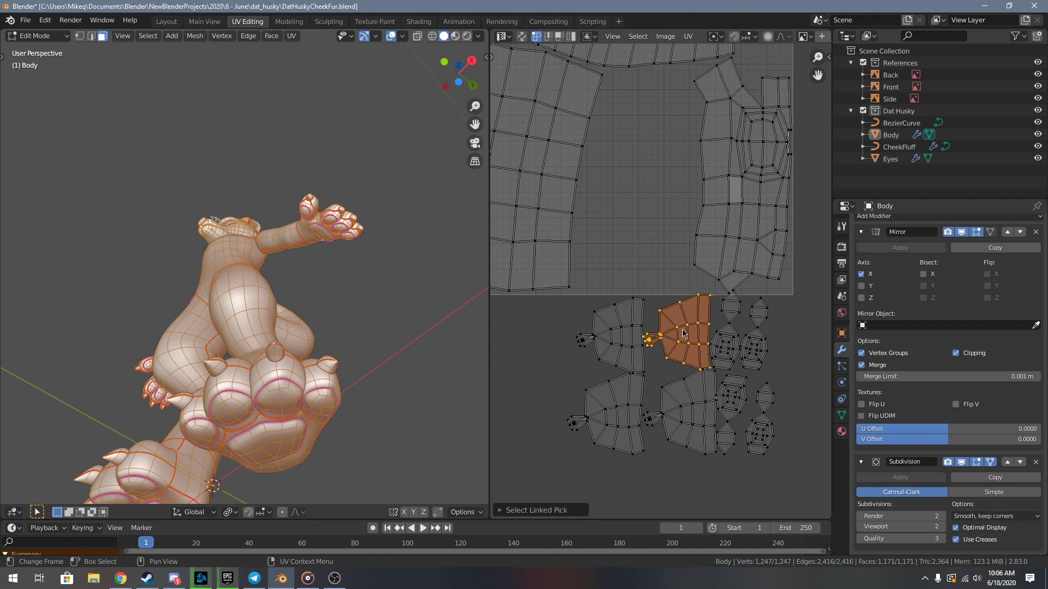
key("g")
left_click(651, 250)
middle_click_drag(694, 238, 703, 355)
scroll(702, 354, "up", 1)
key("g")
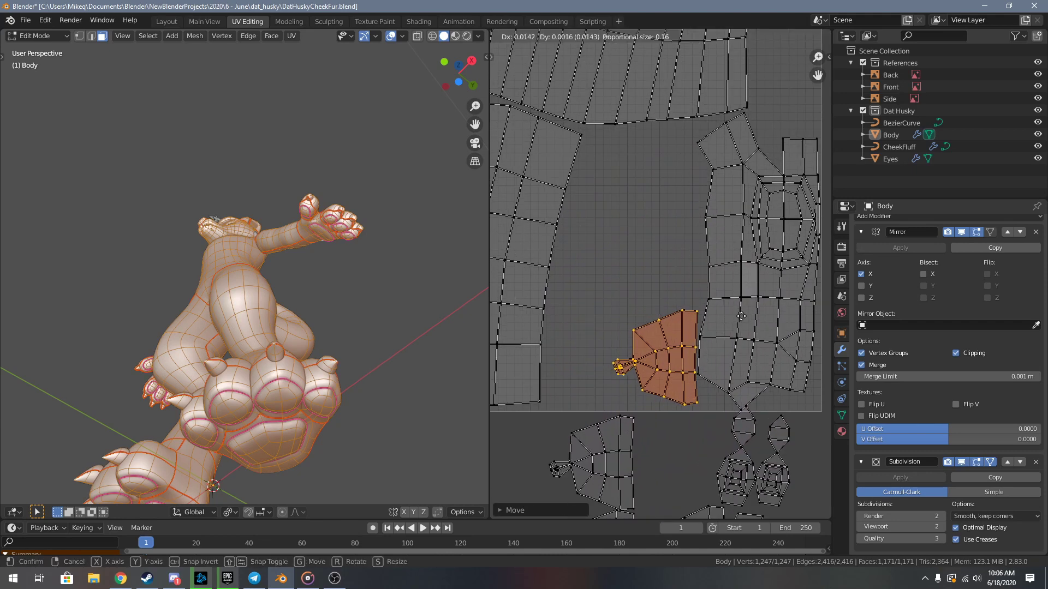
key("r")
key("Escape")
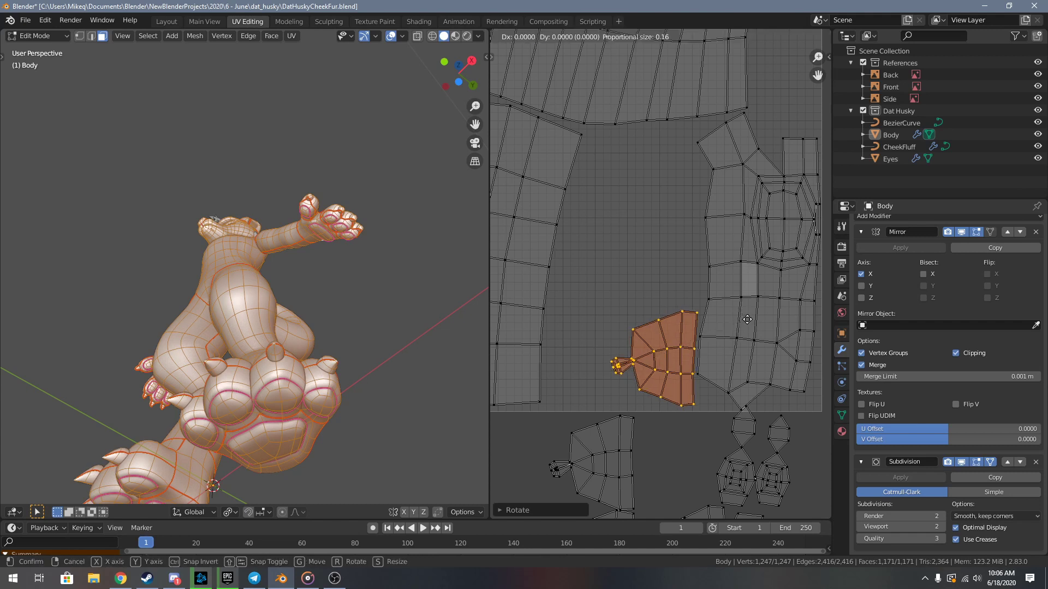
left_click(623, 412)
- Rotate the second fan-shaped island 180° and fit it directly above the first one in the gap
key("l")
key("g")
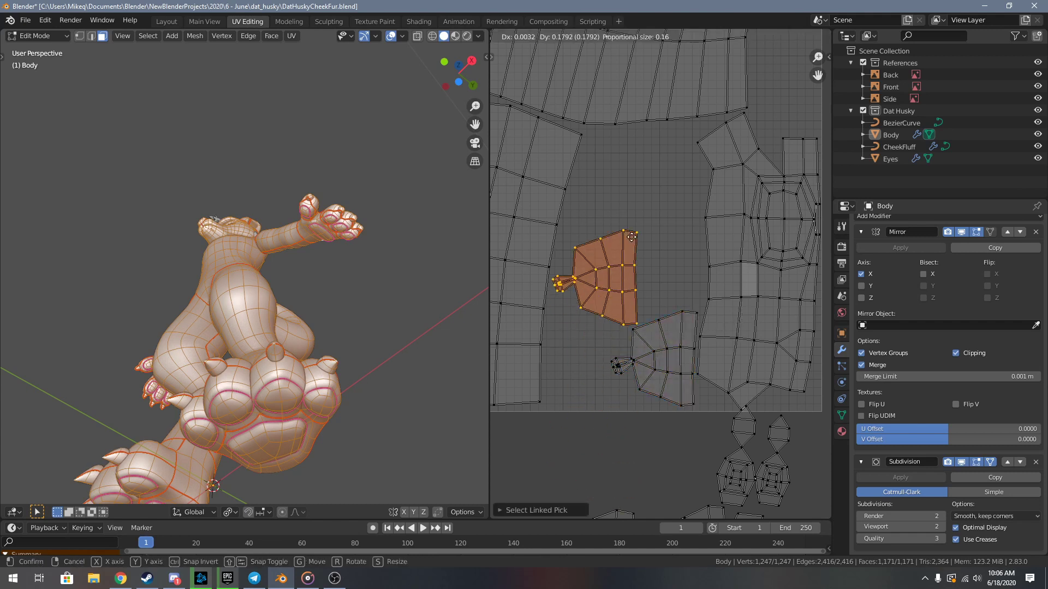
left_click(641, 223)
type("r180")
key("Return")
key("g")
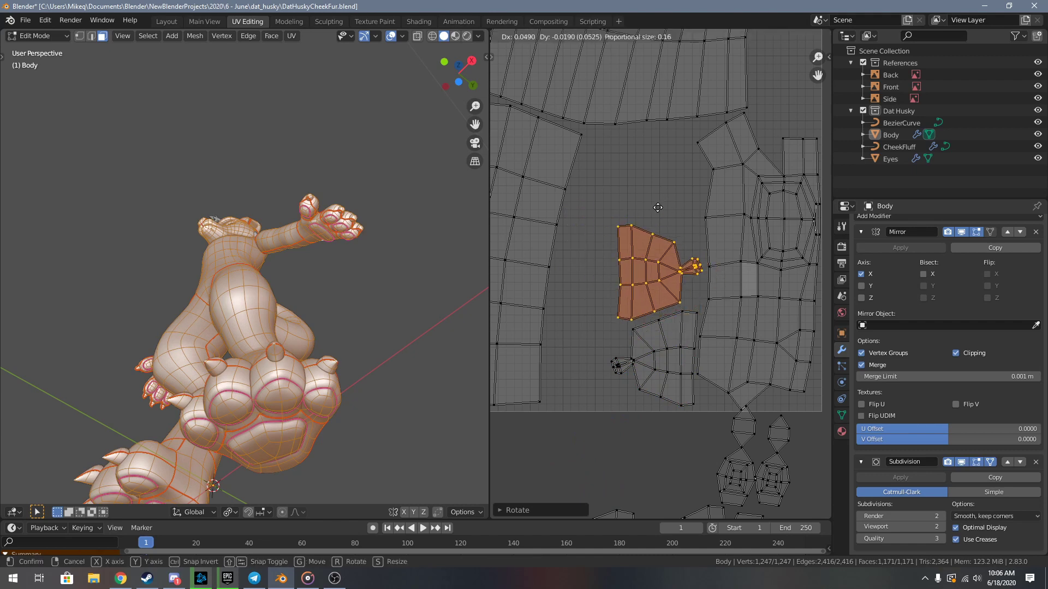
left_click(661, 210)
key("alt+a")
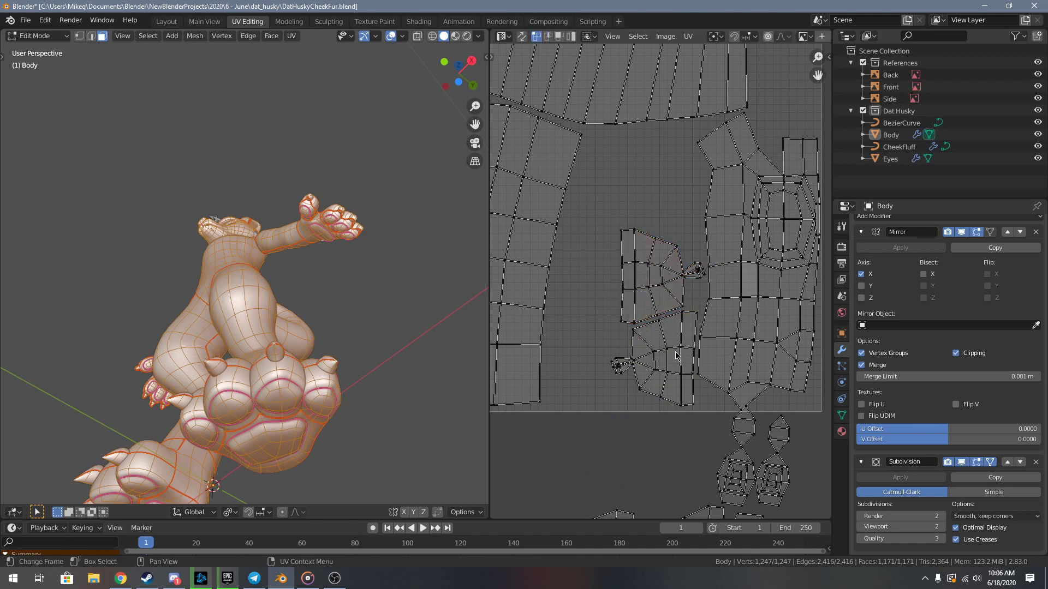
- Move the third fan-shaped island into the gap directly above the second one, beside the narrow island
scroll(674, 357, "down", 2)
middle_click_drag(649, 366, 649, 361)
key("l")
middle_click_drag(662, 215, 657, 281)
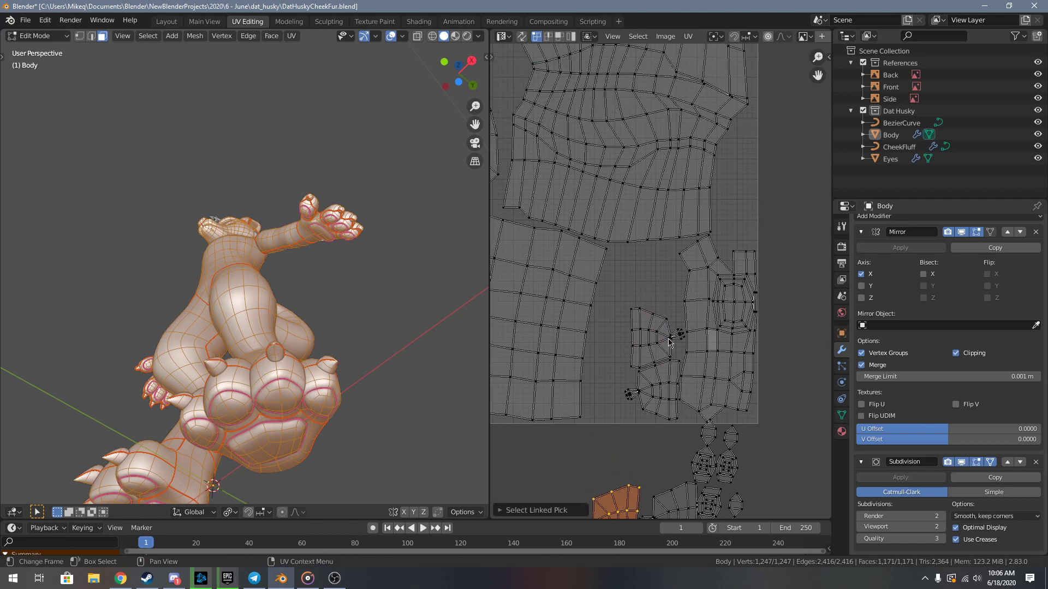
key("g")
left_click(704, 117)
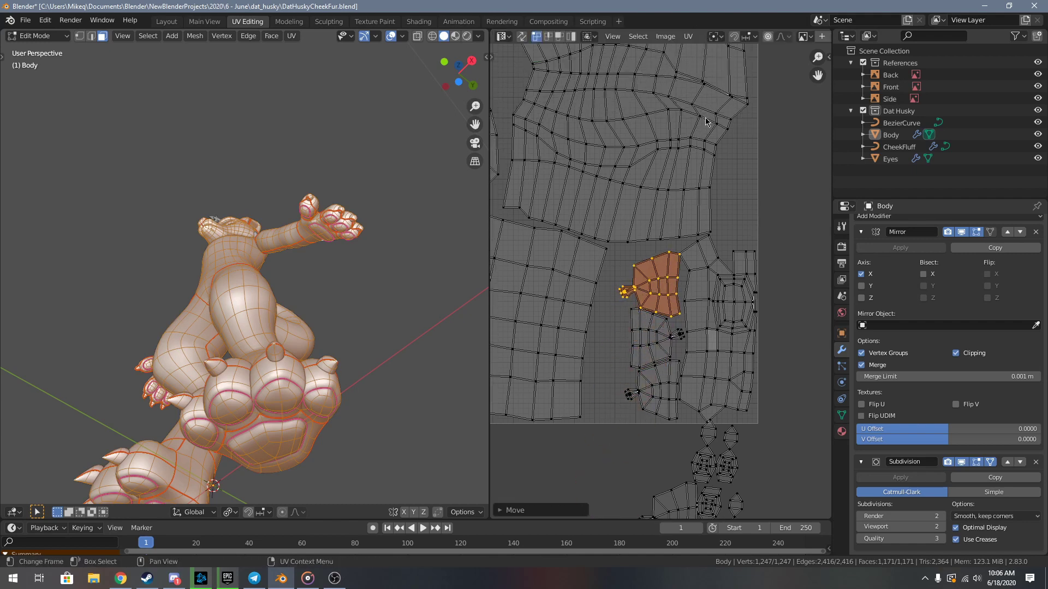
scroll(706, 230, "up", 3)
key("g")
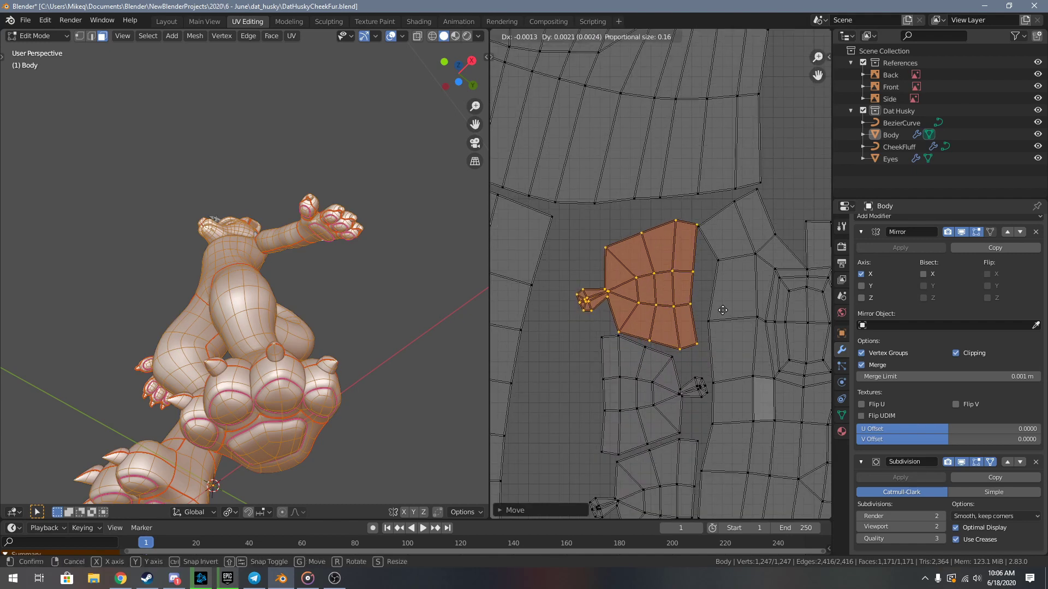
left_click(716, 309)
scroll(709, 327, "down", 4)
key("alt+a")
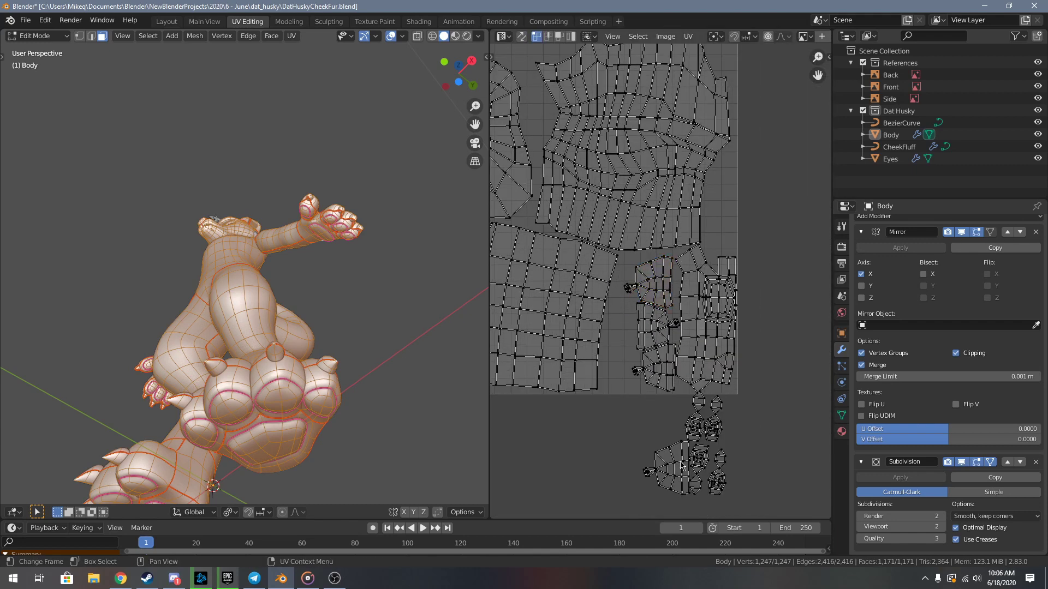
- Move the last fan-shaped island against the UV square's right border, just above the sloping corner of the large island
scroll(706, 416, "up", 2)
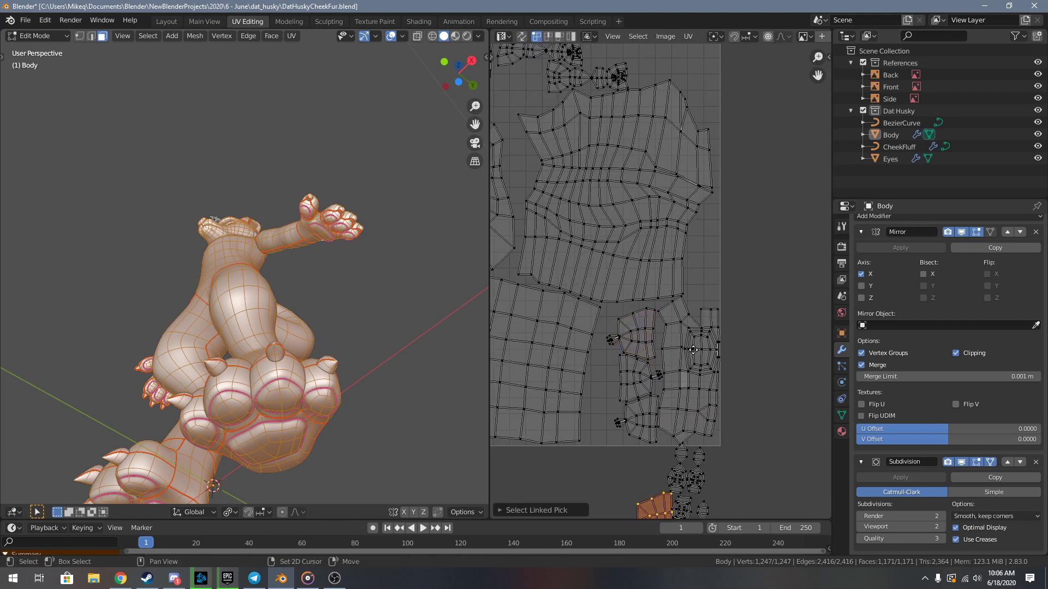
key("g")
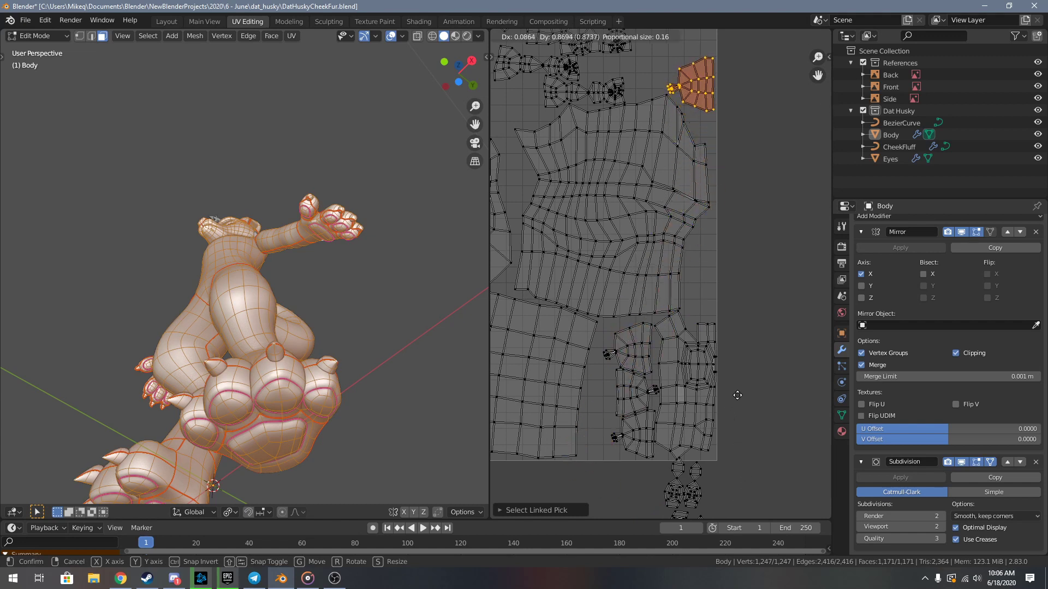
left_click(738, 396)
middle_click_drag(751, 344, 765, 539)
scroll(661, 269, "up", 3)
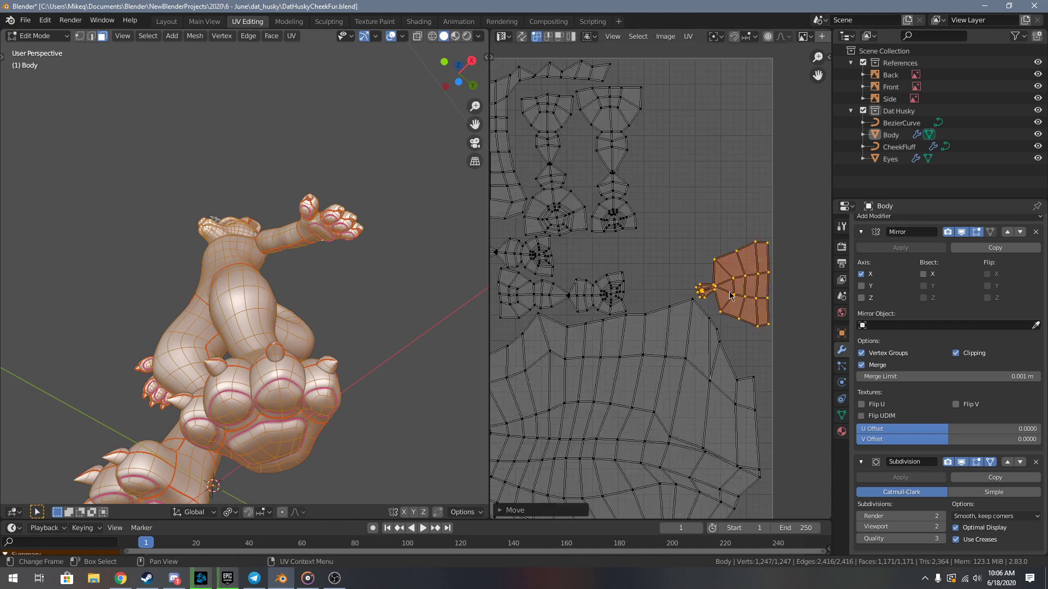
middle_click_drag(710, 328, 669, 327)
key("g")
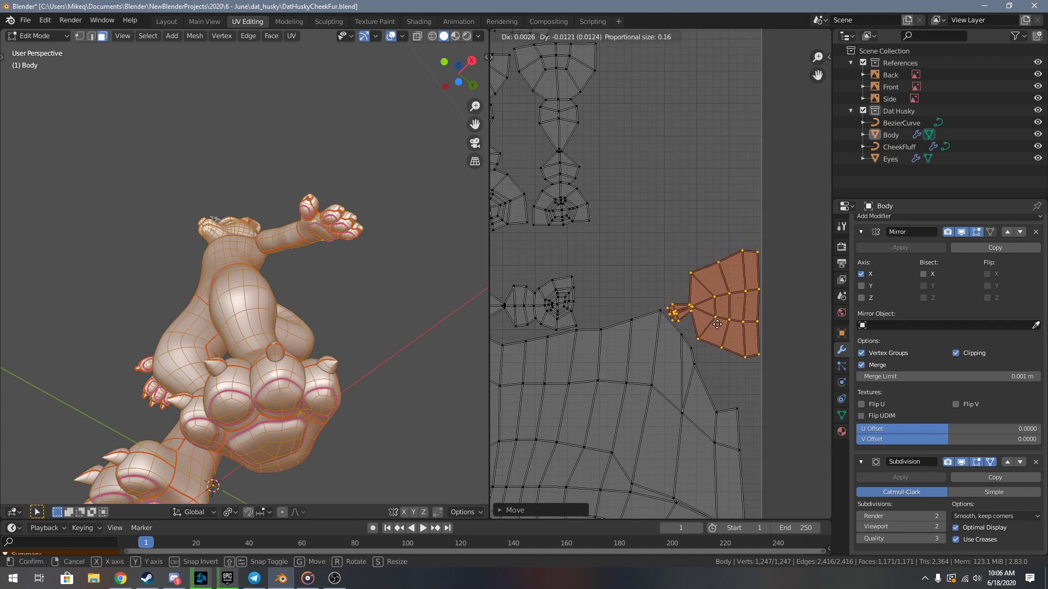
left_click(717, 324)
- Move the first small segmented island into the lower gap beside the large grid island and rotate it slightly to stand upright
scroll(715, 355, "down", 4)
middle_click_drag(707, 466, 709, 220)
scroll(685, 418, "up", 3)
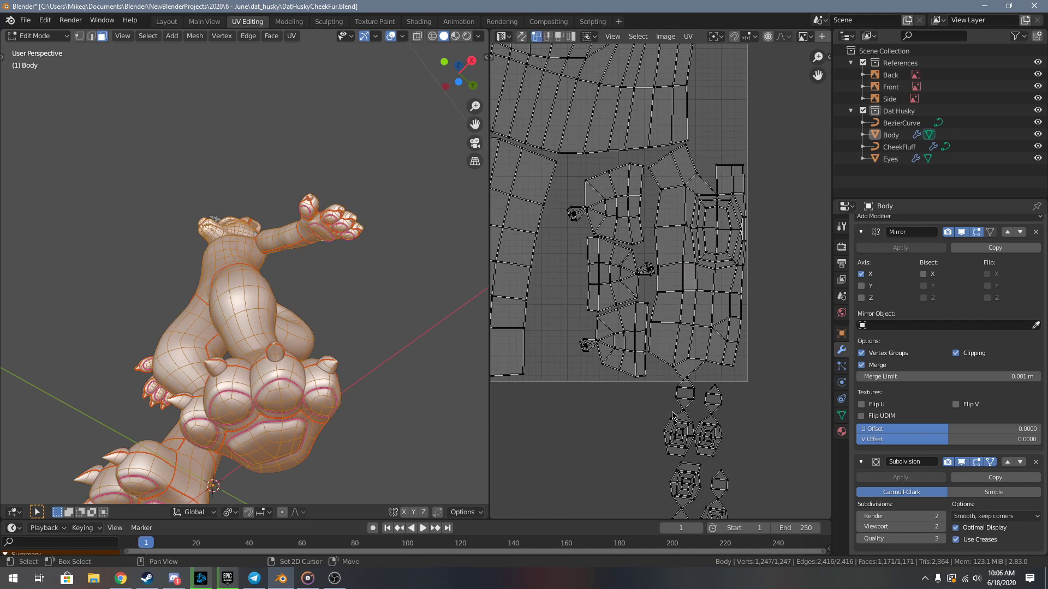
middle_click_drag(682, 423, 691, 404)
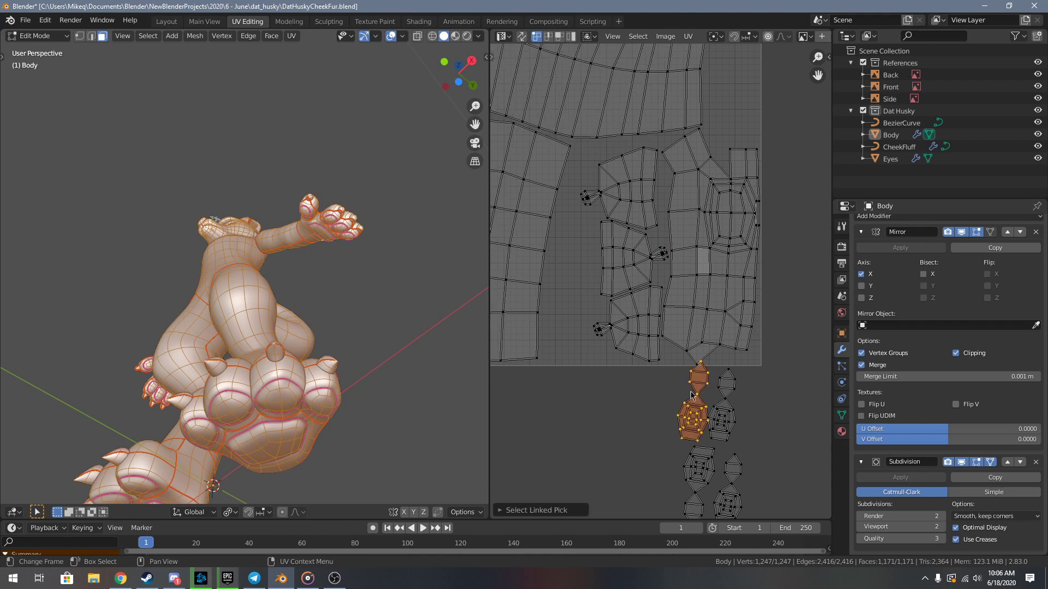
key("g")
left_click(604, 316)
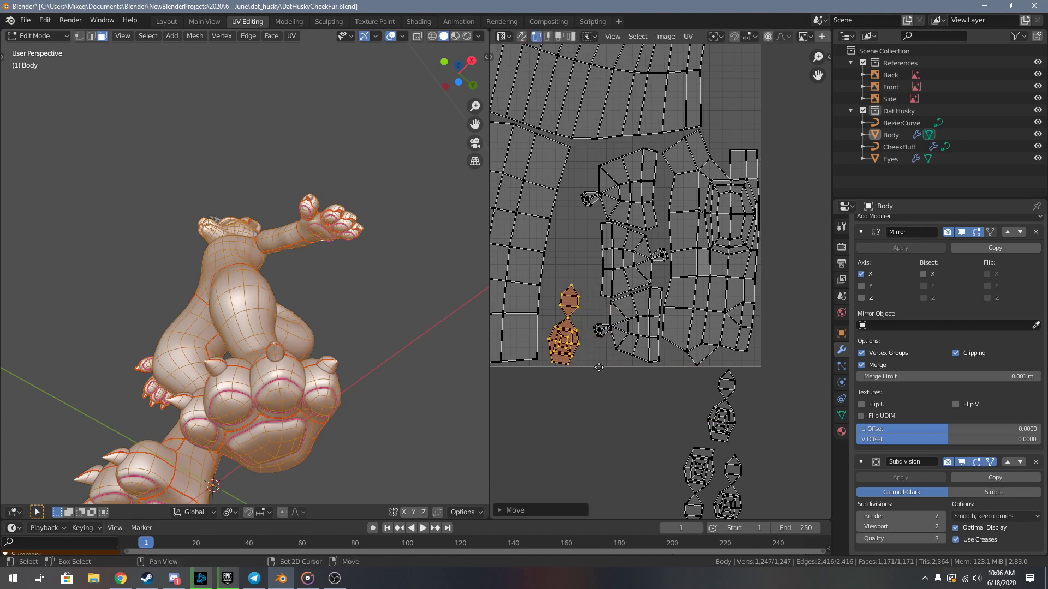
scroll(601, 366, "up", 3)
middle_click_drag(601, 368, 709, 389)
key("r")
left_click(709, 377)
key("g")
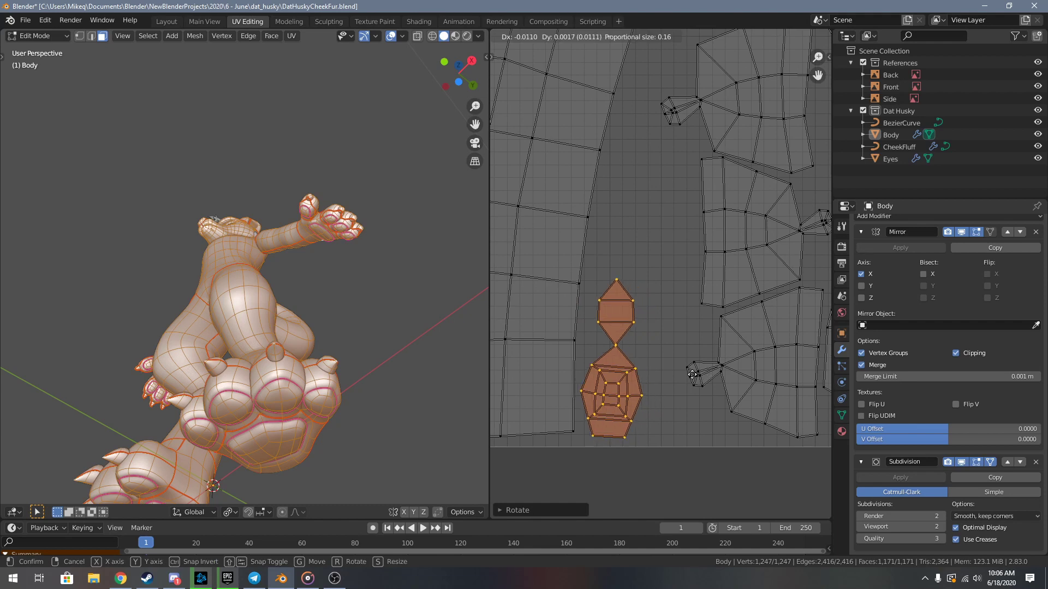
left_click(690, 377)
- Place the second small segmented island beside the first one, rotating it slightly and shifting it up to clear the fan-shaped islands
scroll(709, 393, "down", 3)
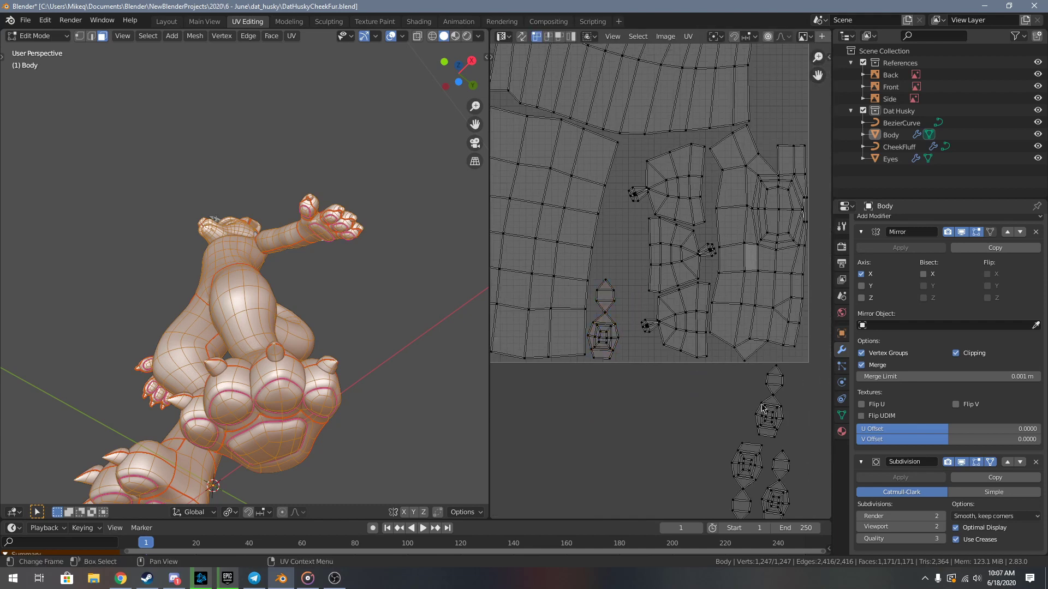
key("g")
left_click(644, 336)
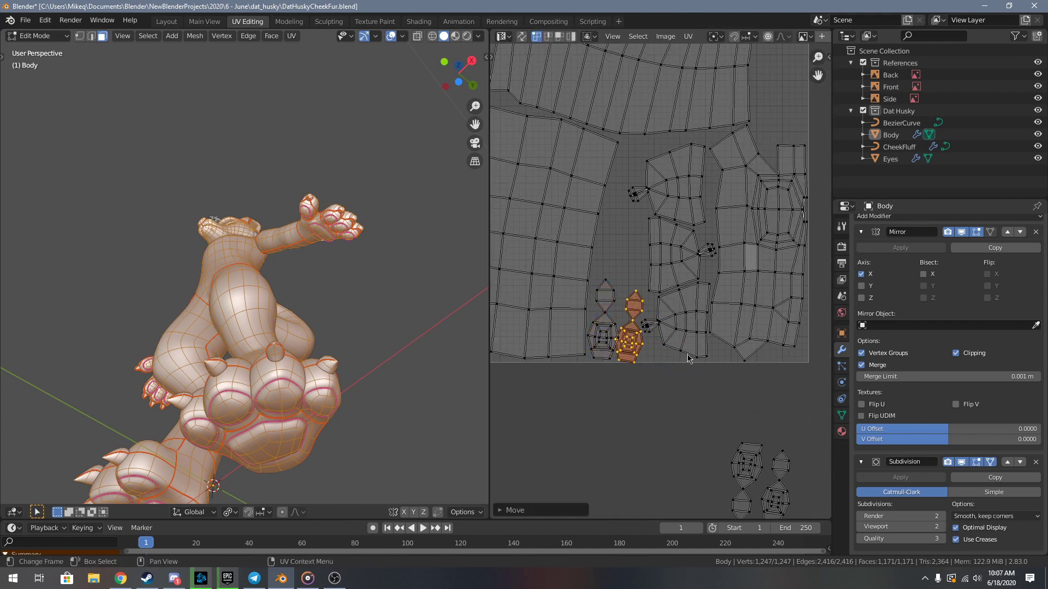
scroll(644, 335, "up", 3)
key("r")
left_click(726, 391)
key("g")
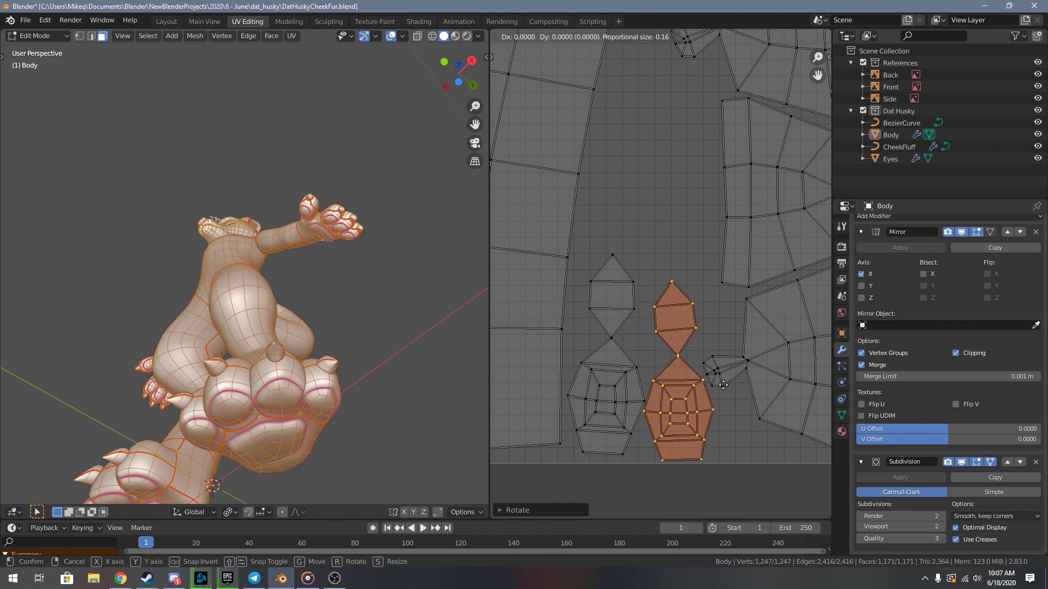
left_click(715, 310)
- Bring the third small segmented island inside the UV square just above the first two and rotate it slightly
scroll(686, 320, "down", 3)
middle_click_drag(686, 320, 654, 310, "shift")
left_click(738, 398)
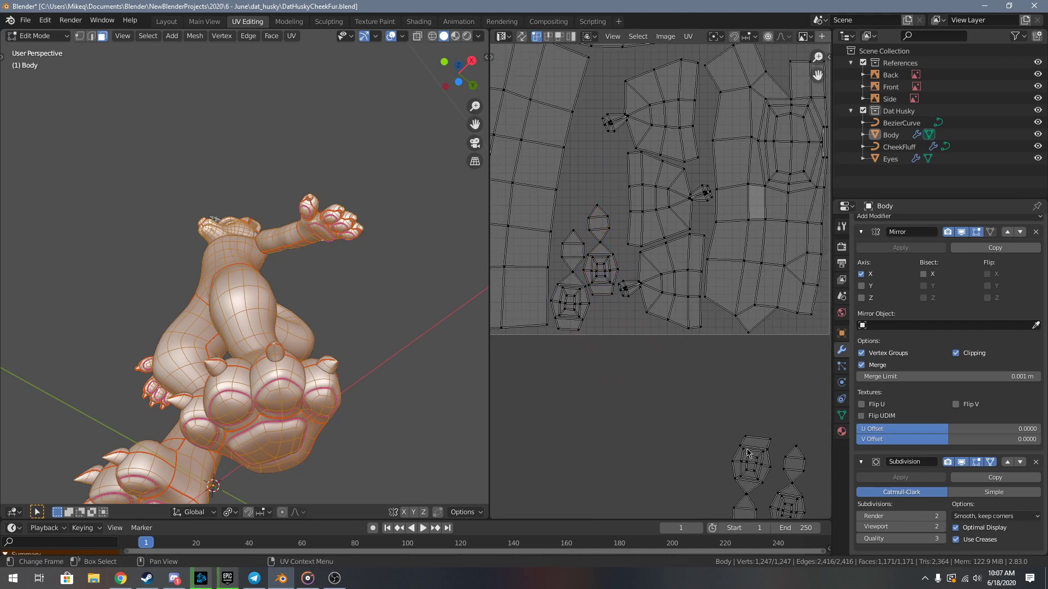
key("g")
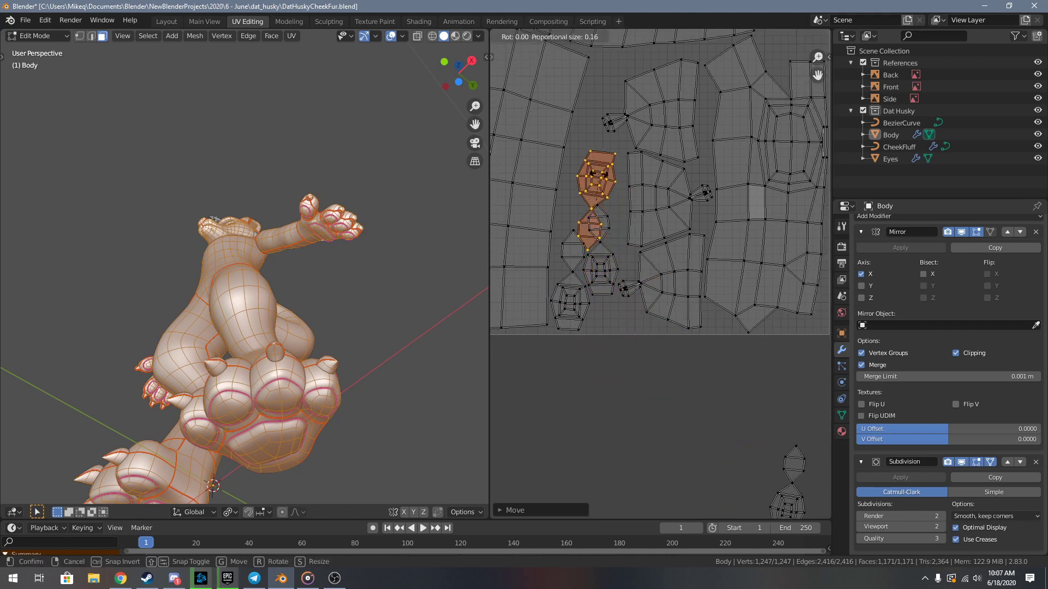
left_click(603, 173)
scroll(603, 174, "up", 3)
middle_click_drag(603, 174, 704, 343)
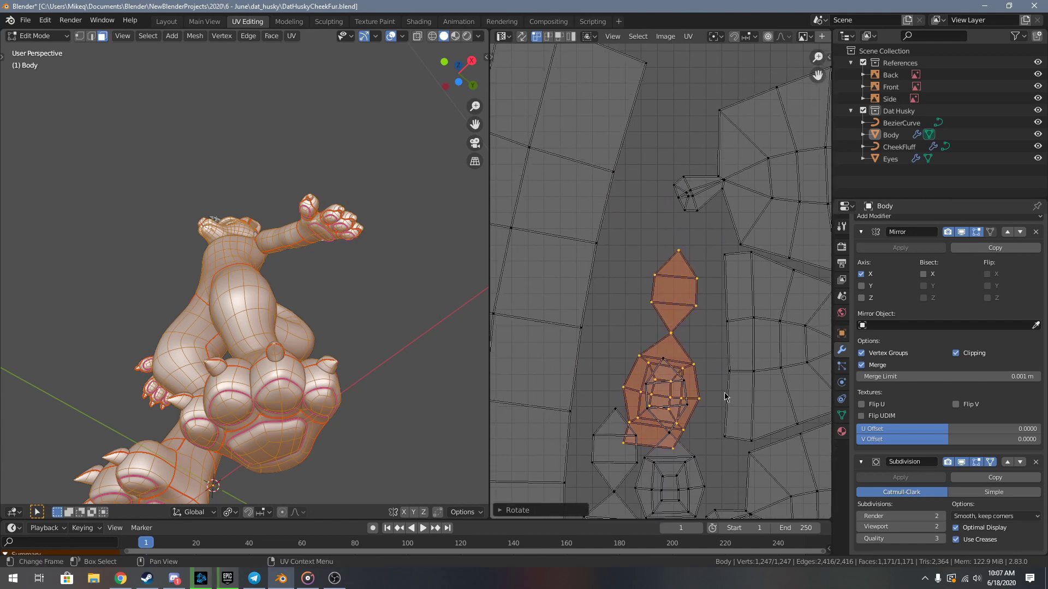
key("g")
right_click(701, 336)
- Move the third small segmented island into the gap between the large curved island and the UV square's right border, rotating it upright
scroll(700, 333, "down", 6)
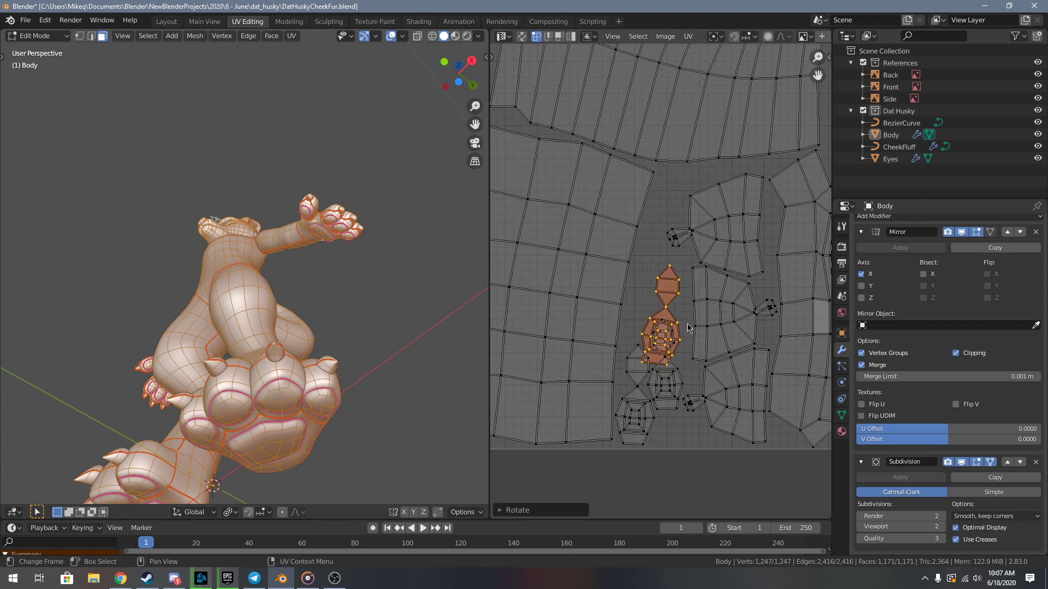
middle_click_drag(700, 305, 653, 372)
scroll(651, 371, "up", 4)
key("g")
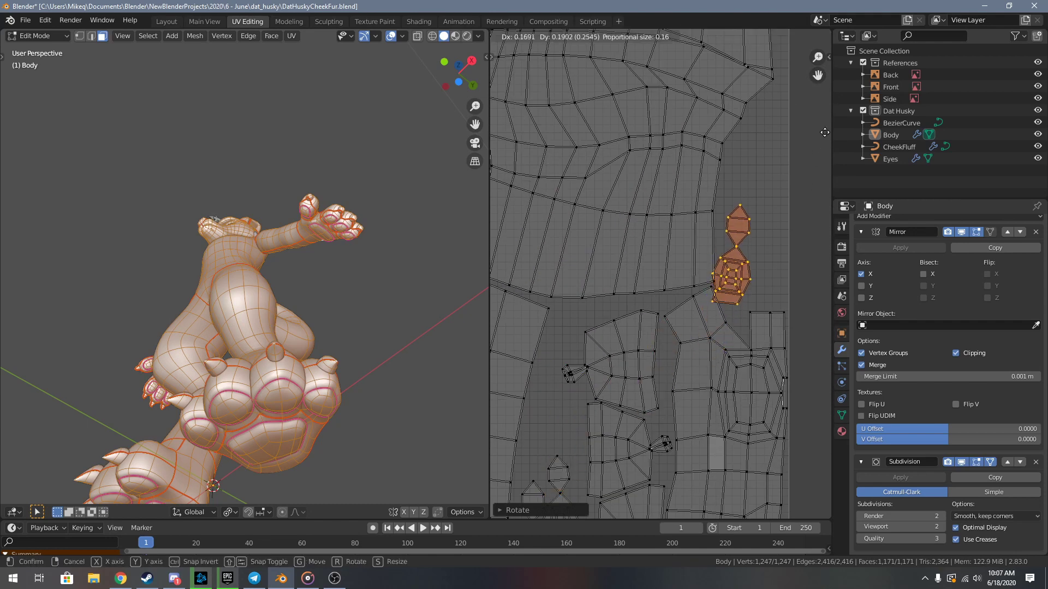
left_click(498, 135)
key("r")
left_click(781, 260)
key("g")
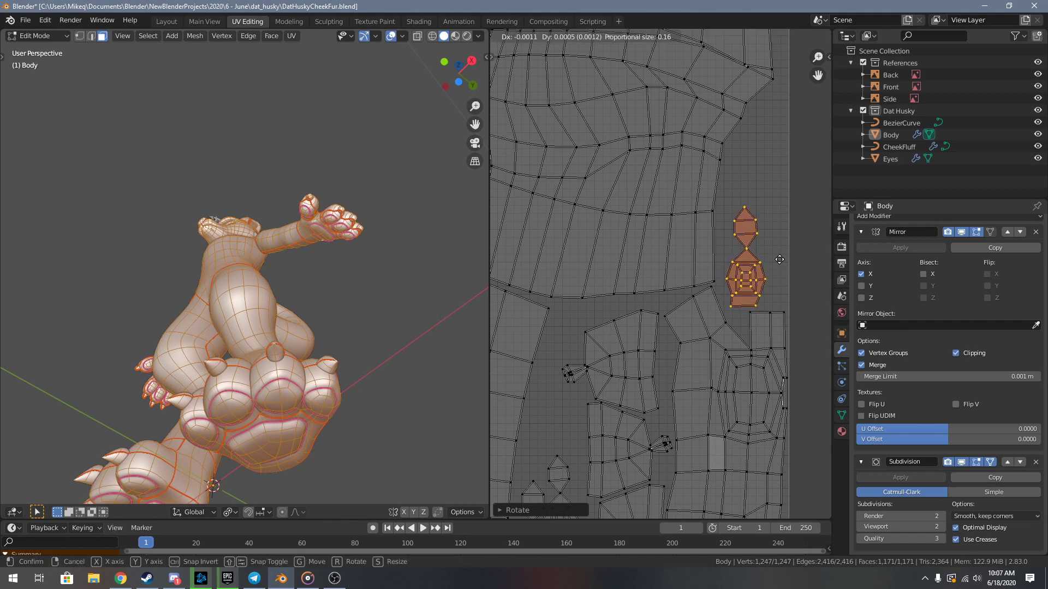
left_click(779, 259)
key("g")
left_click(772, 254)
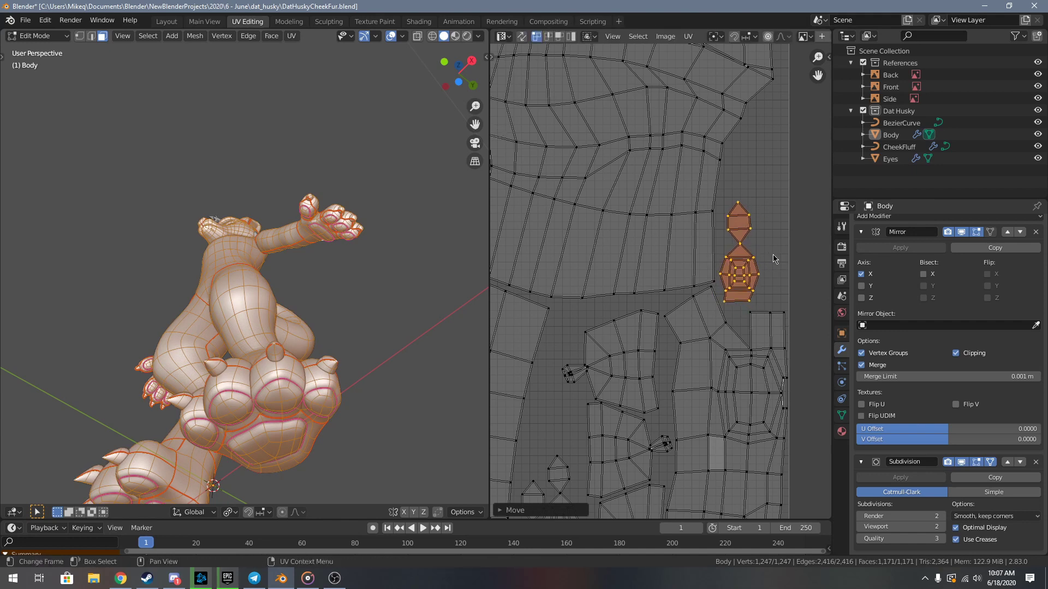
- Move the fourth small segmented island into the same right-border gap, rotate it slightly and shift it above the third one
scroll(687, 448, "down", 5)
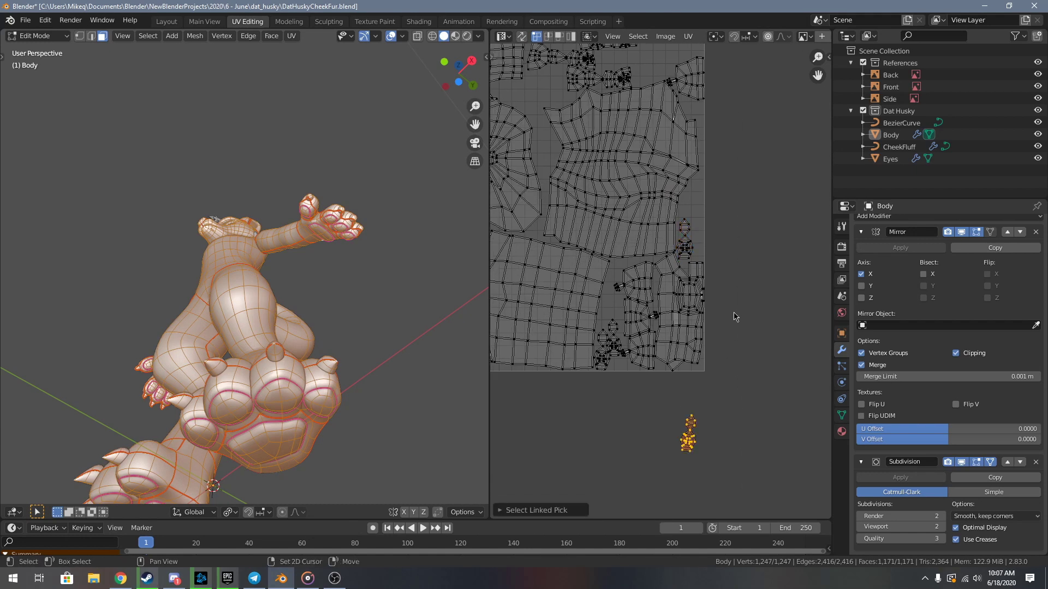
middle_click_drag(716, 358, 679, 451)
key("g")
left_click(685, 243)
scroll(674, 318, "up", 5)
middle_click_drag(674, 317, 735, 347)
scroll(736, 347, "up", 1)
key("g")
left_click(732, 399)
key("r")
left_click(729, 394)
key("g")
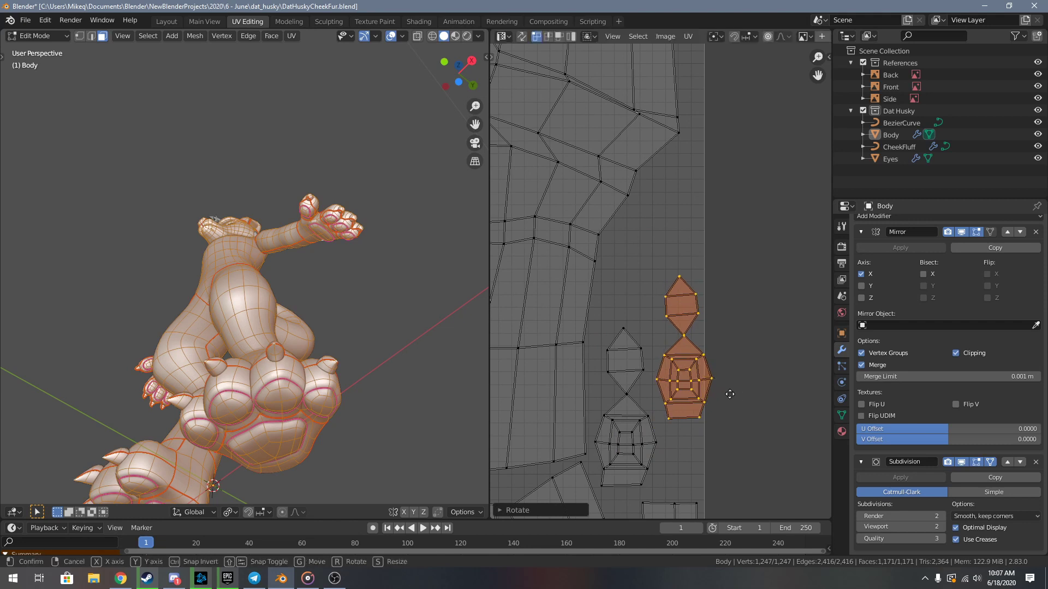
key("g")
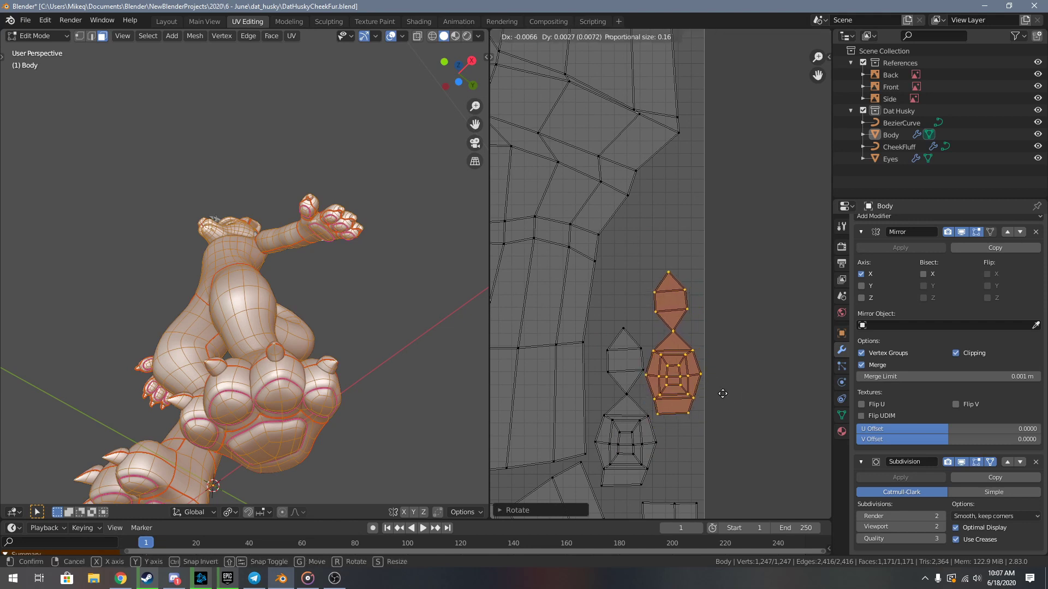
left_click(720, 322)
- Rotate the fourth small segmented island by 180 degrees, lower it slightly and enlarge it
type("r")
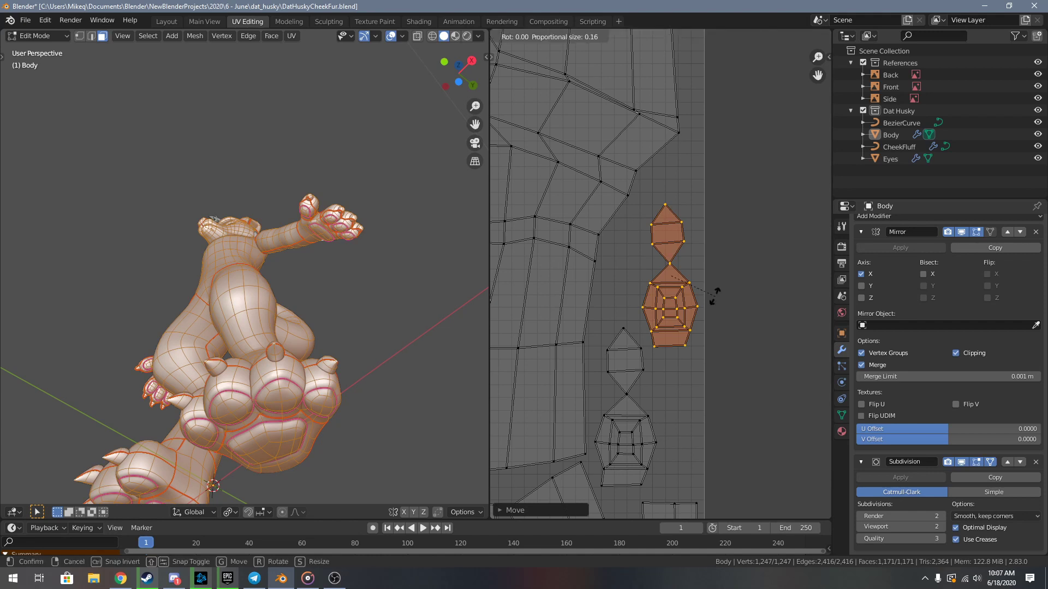
type("180")
key("Return")
key("g")
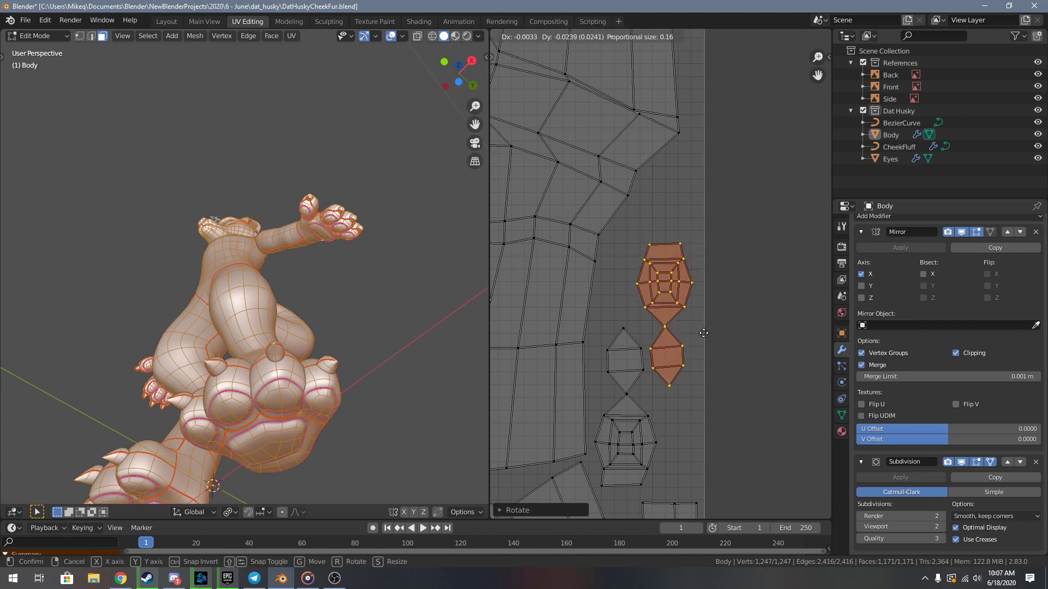
left_click(703, 332)
key("s")
left_click(720, 332)
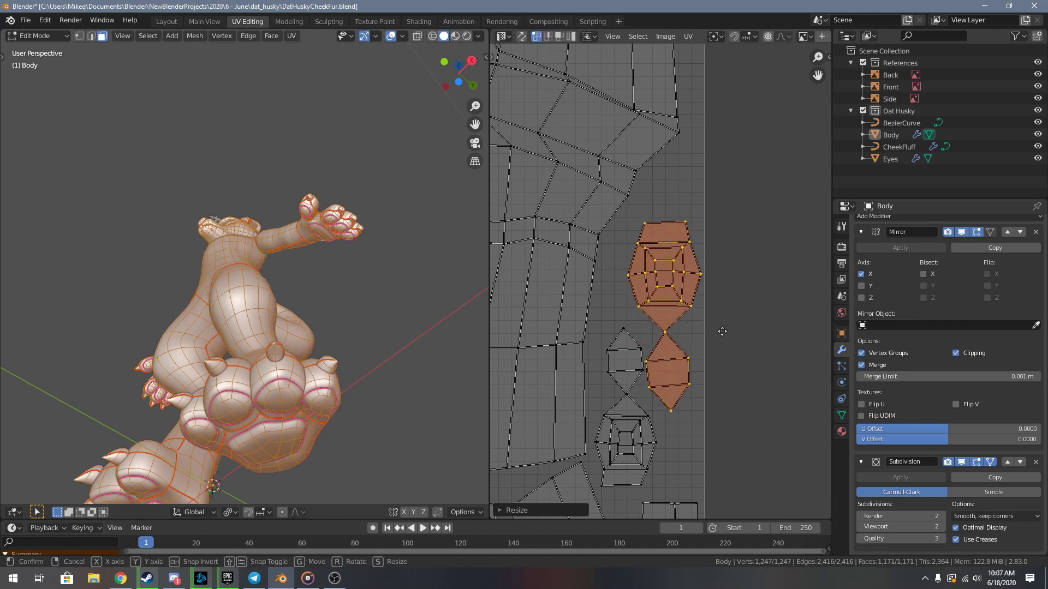
- Shift the flipped island up against the UV square's right border and tilt it by about -3.5 degrees
key("g")
left_click(725, 316)
key("r")
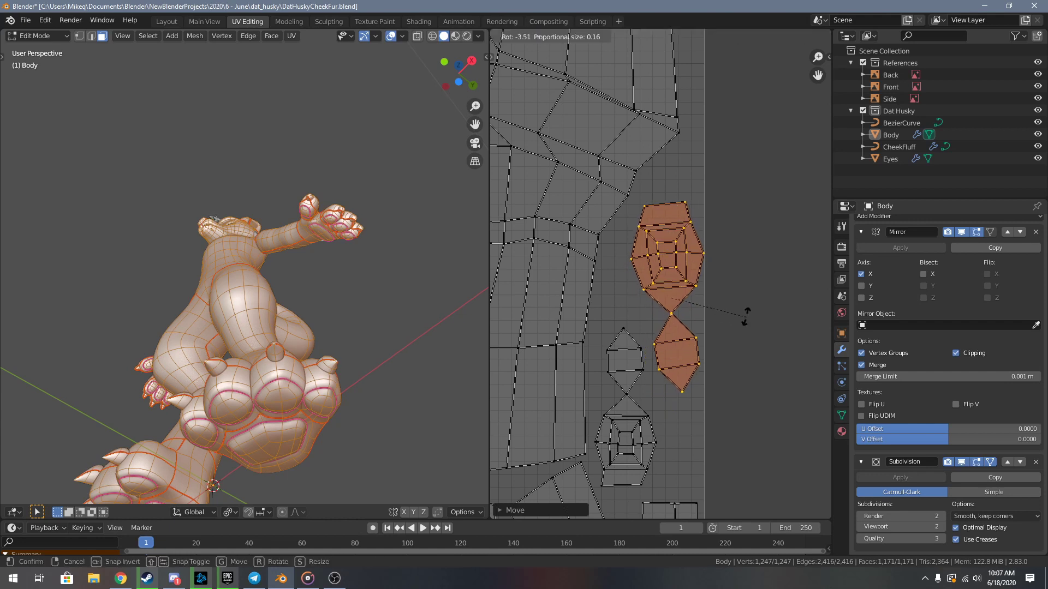
left_click(746, 317)
key("g")
left_click(745, 317)
left_click(745, 318)
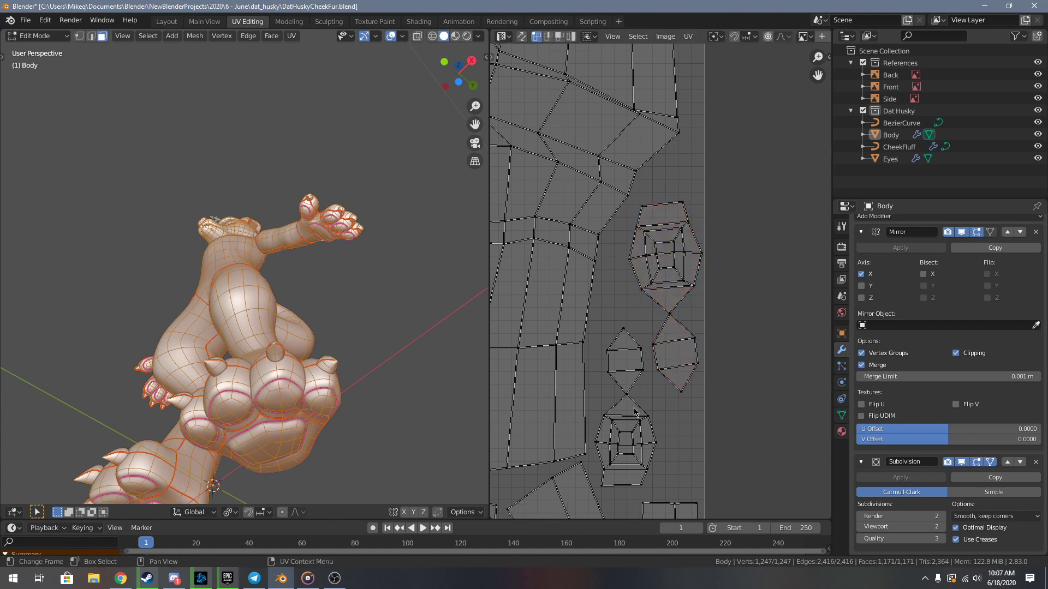
- Enlarge and tilt the small segmented island below the flipped one, nudging it up so the two interlock
key("l")
key("s")
left_click(726, 418)
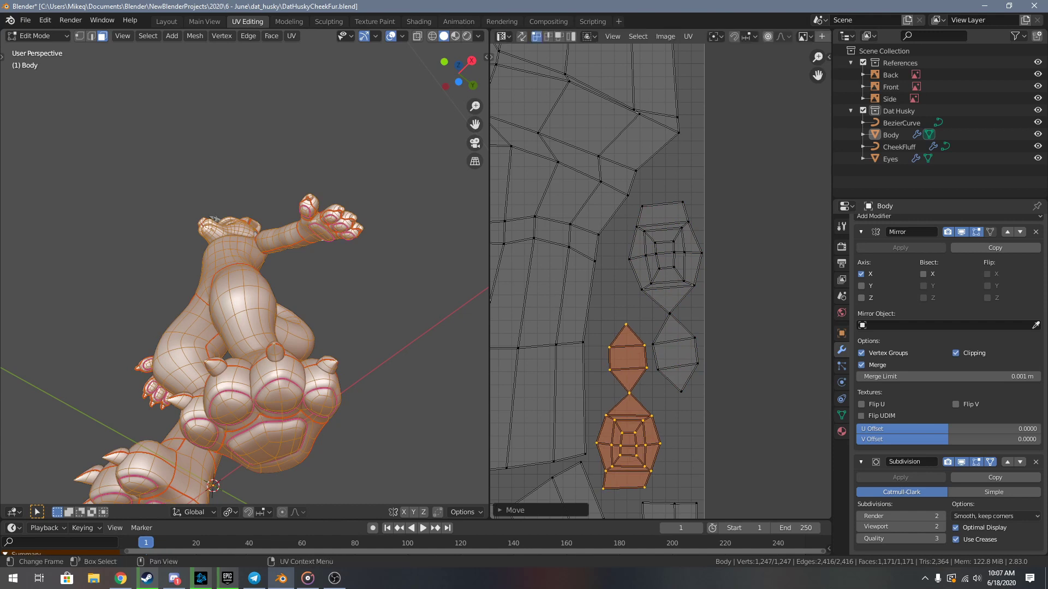
key("r")
left_click(729, 400)
key("g")
left_click(731, 402)
key("s")
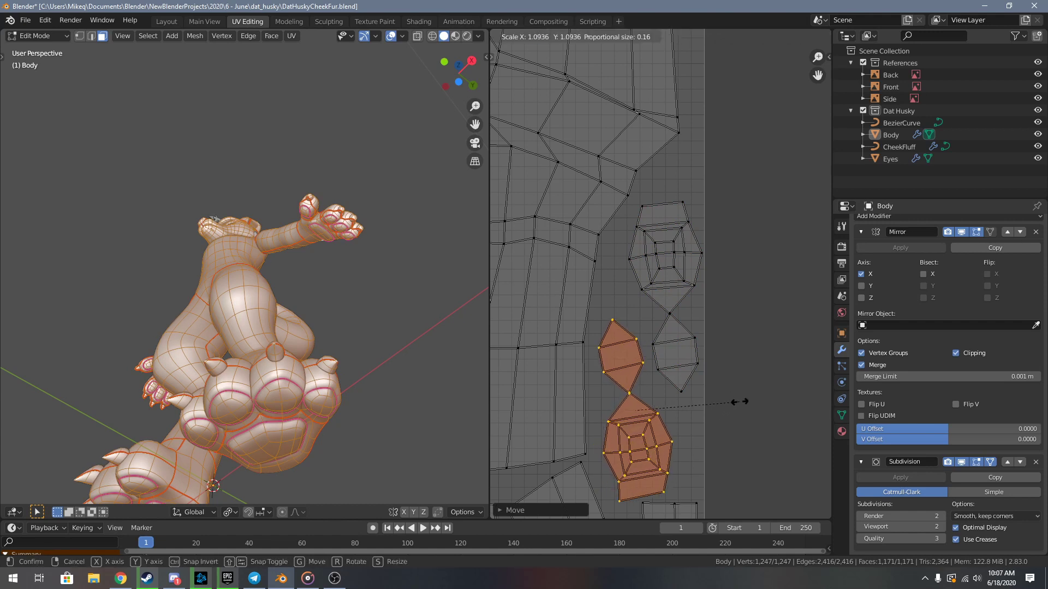
left_click(744, 402)
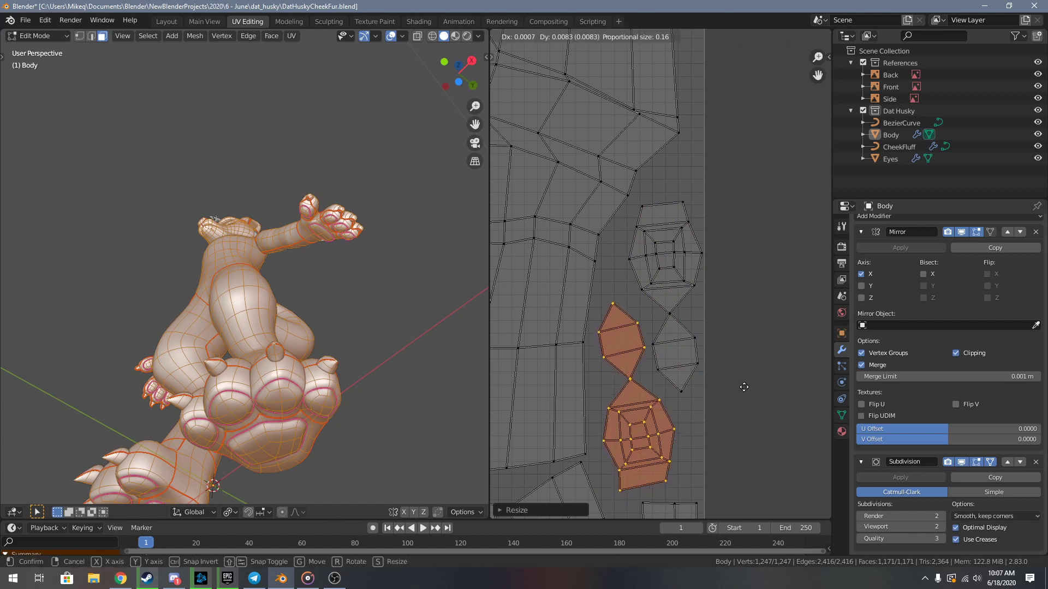
left_click(745, 387)
- Rotate the second small segmented island in the lower gap by 180 degrees, then move it up and enlarge it
scroll(709, 360, "down", 5)
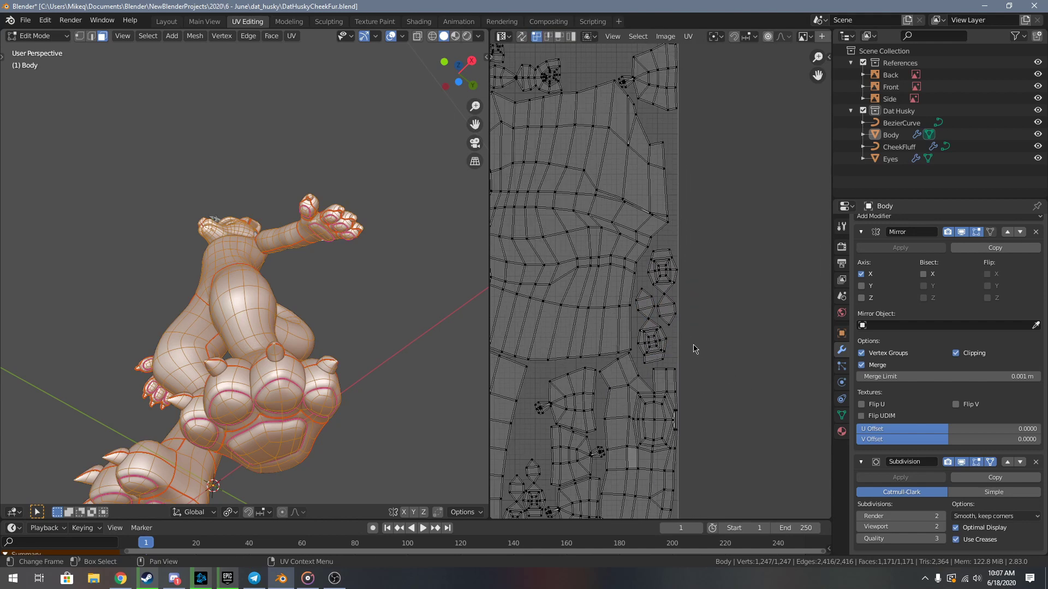
scroll(607, 374, "up", 2)
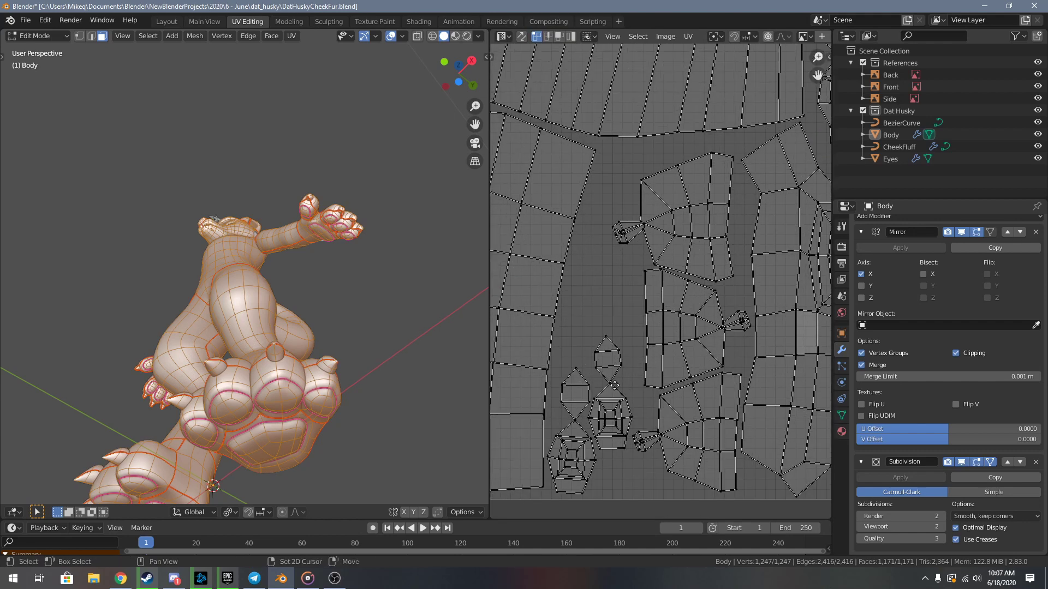
type("r180")
key("Return")
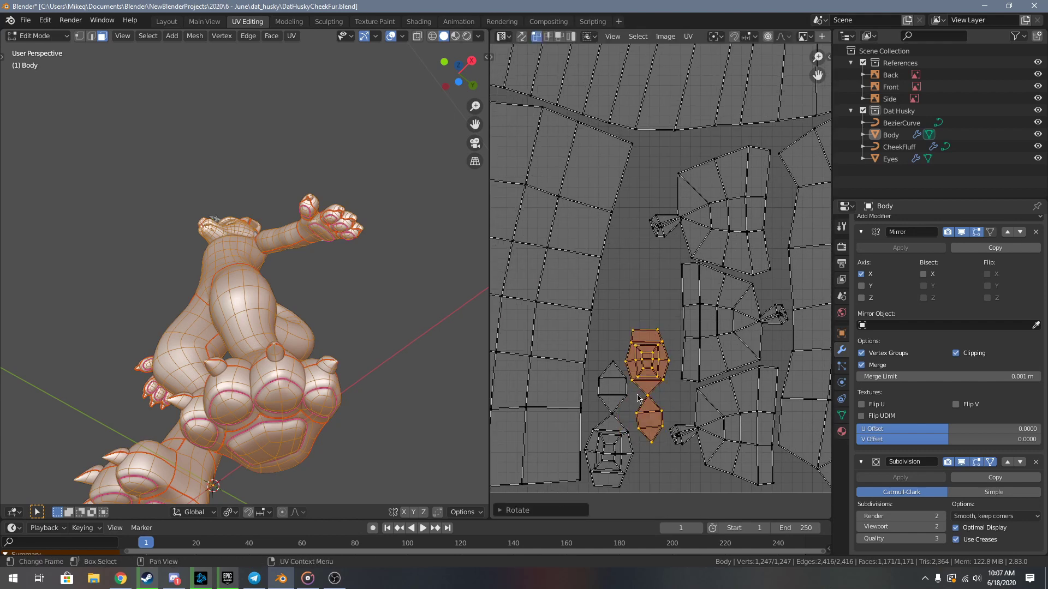
key("g")
left_click(712, 329)
key("s")
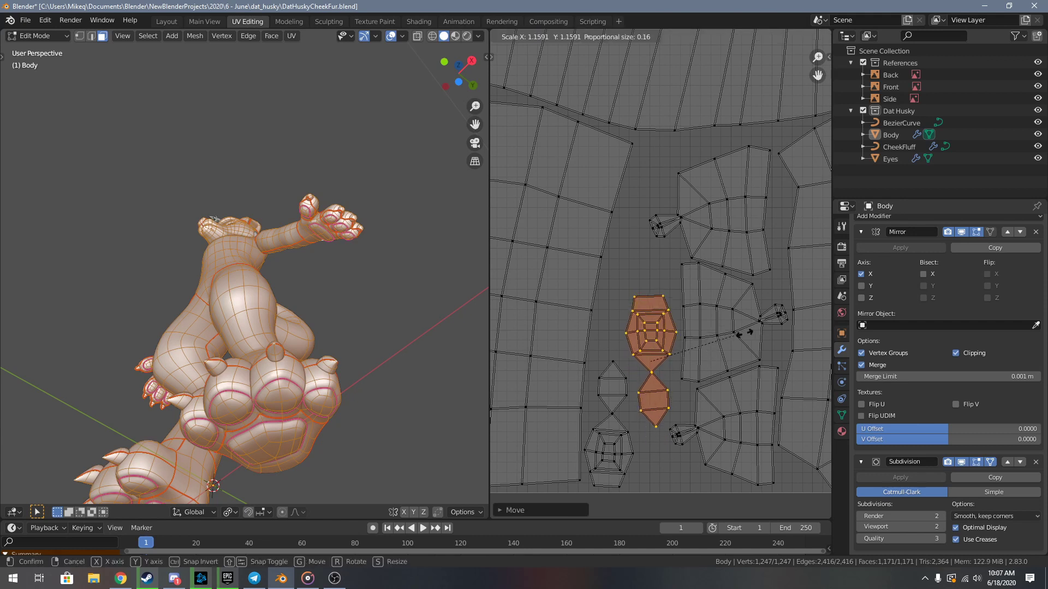
left_click(750, 326)
- Shift the flipped second island further up between the large grid island and the fan-shaped islands, tilting it slightly
key("g")
left_click(751, 304)
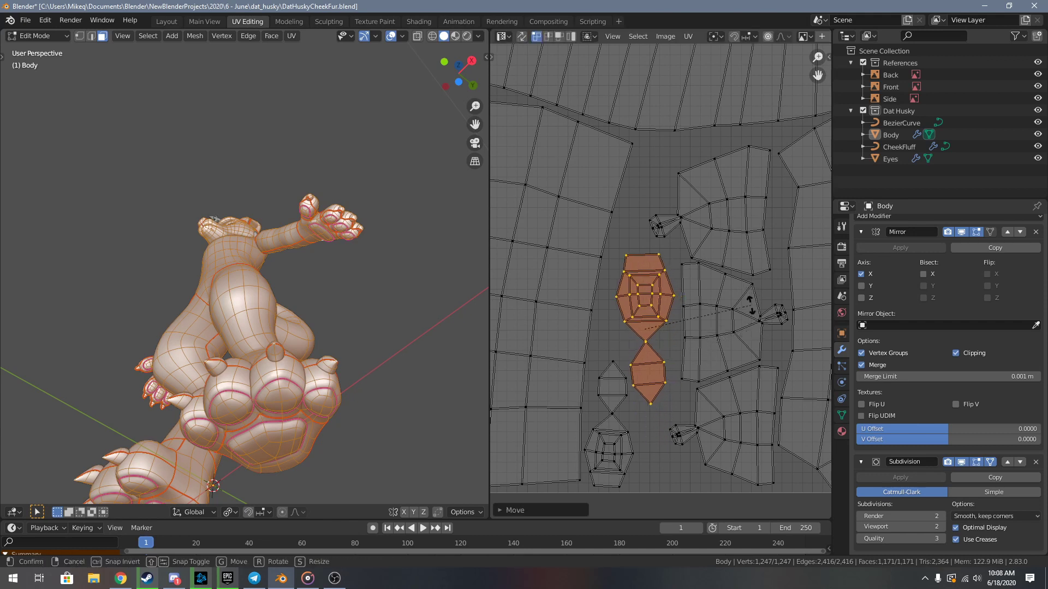
key("r")
left_click(756, 294)
key("g")
left_click(756, 290)
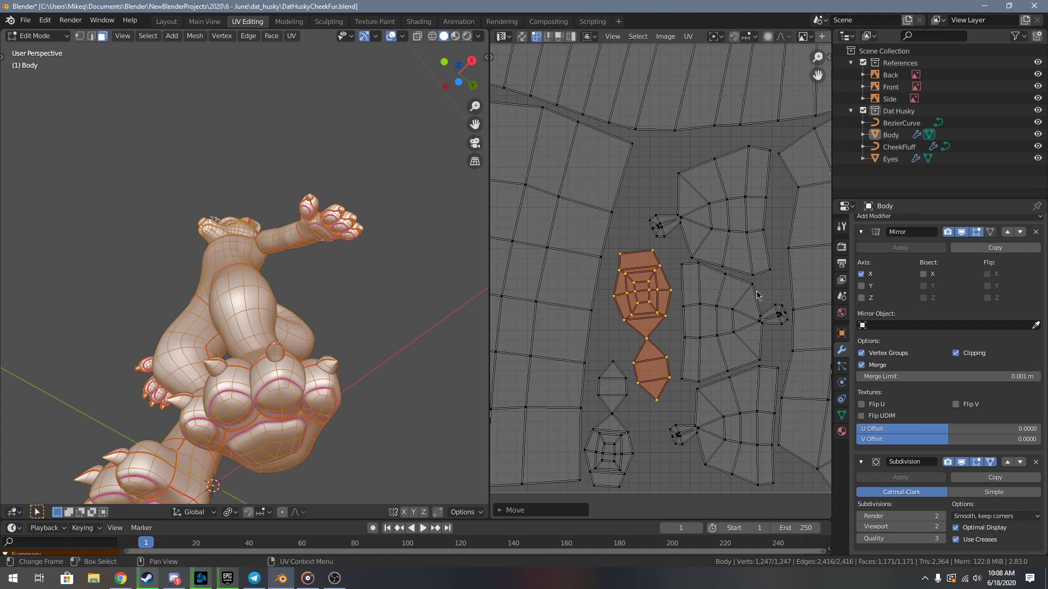
- Move the first small segmented island up beneath the flipped one, tilt it slightly and scale it to about 1.27
key("alt+a")
key("g")
left_click(695, 435)
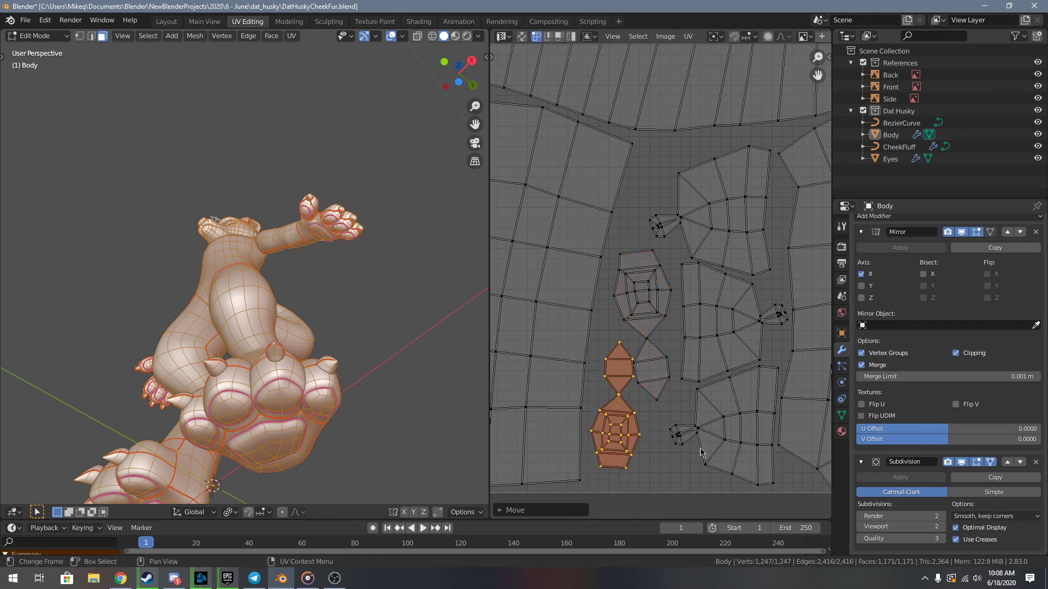
key("r")
left_click(713, 430)
key("s")
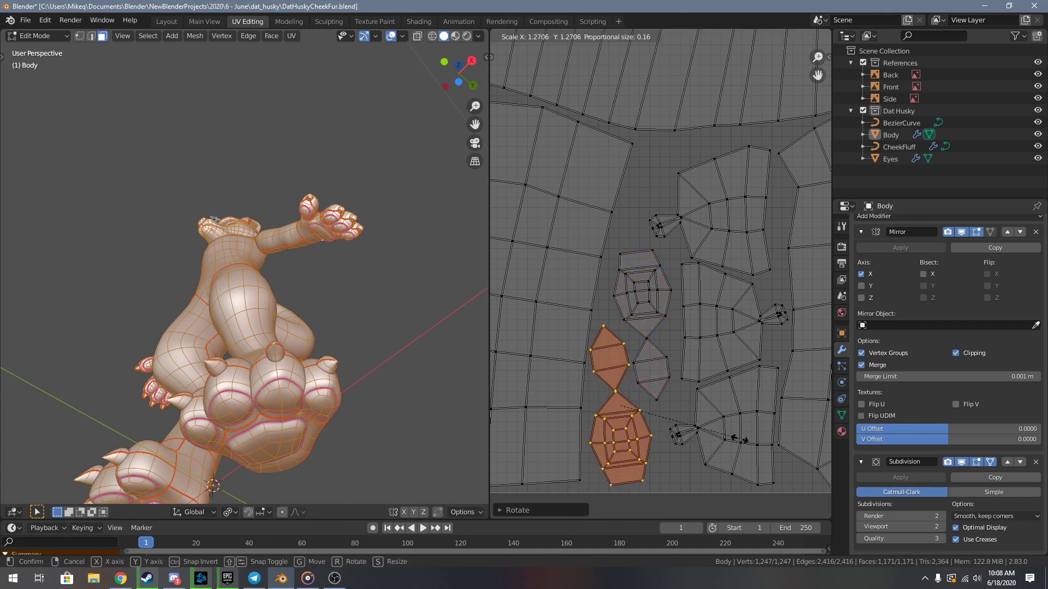
left_click(743, 439)
key("alt+a")
- Move the horizontal finger island above the large curved island into the UV square's upper right corner, rotate it 90 degrees and enlarge it
scroll(699, 371, "down", 5)
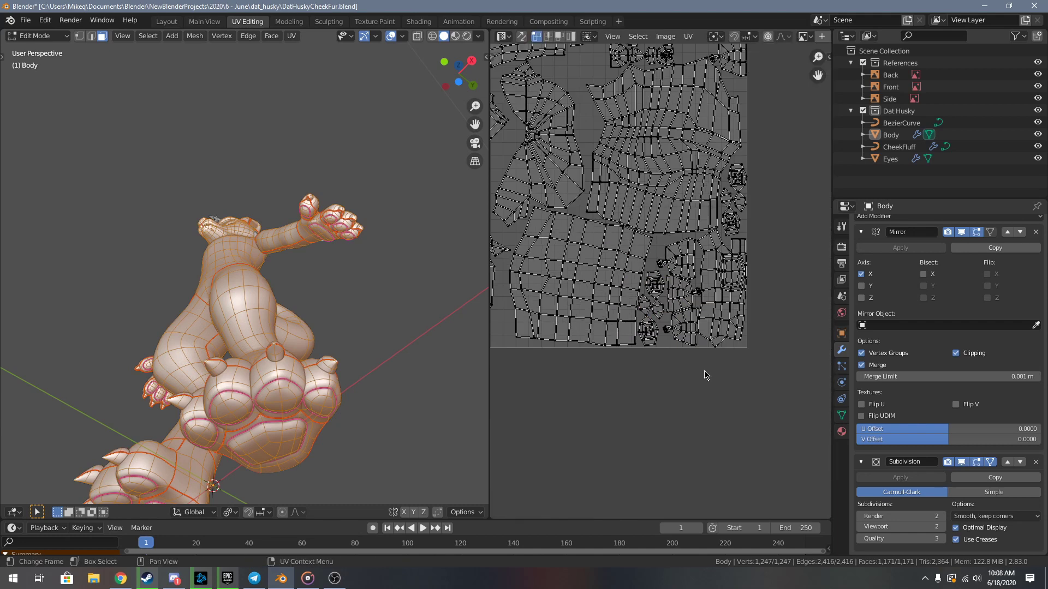
middle_click_drag(690, 357, 691, 424)
middle_click_drag(708, 300, 671, 332)
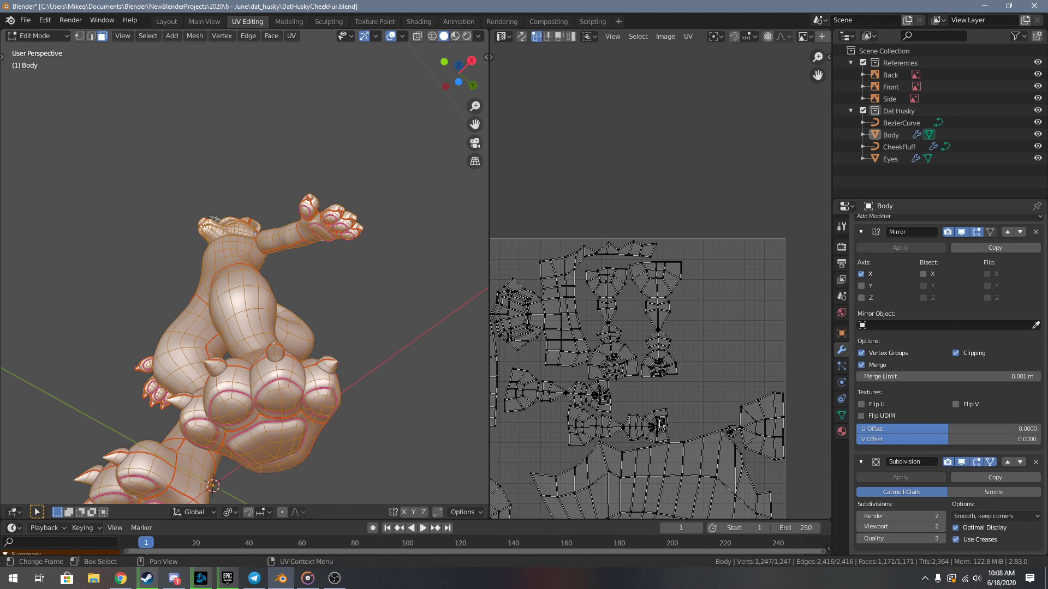
left_click(764, 308)
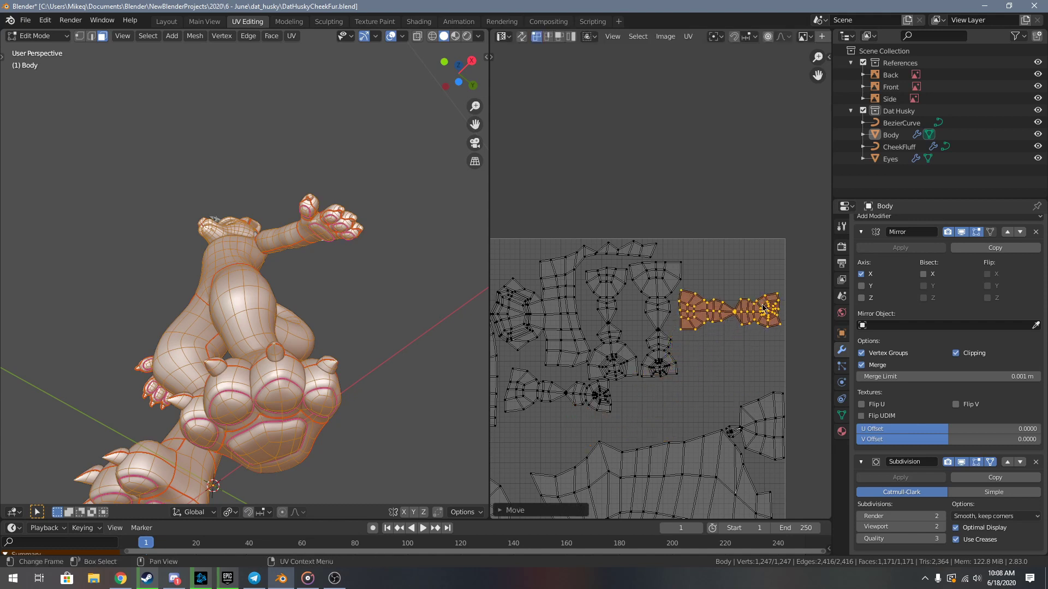
type("r90")
key("Return")
key("s")
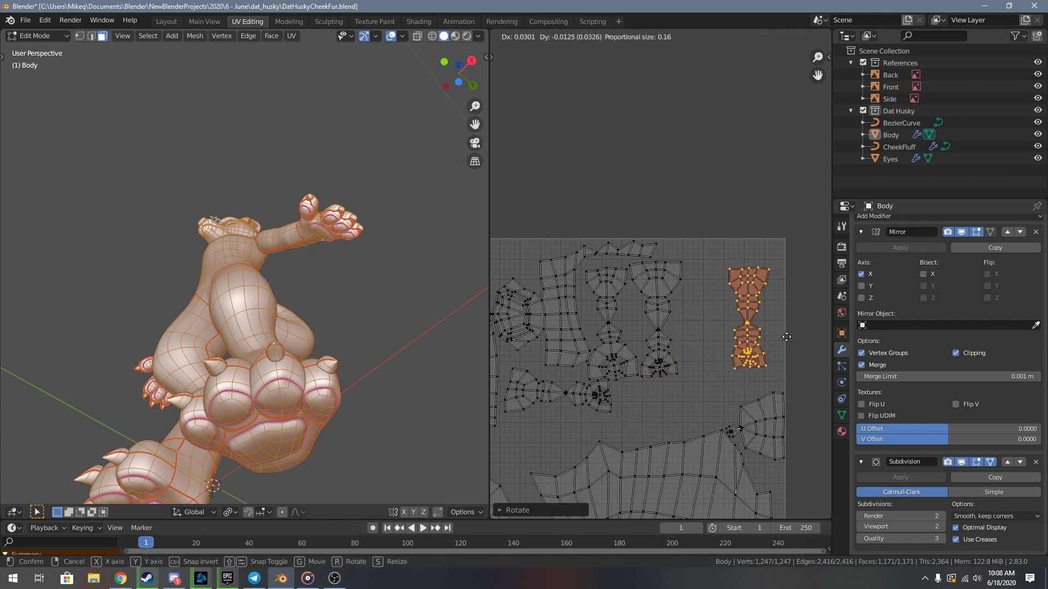
left_click(820, 349)
key("alt+a")
- Move the neighbouring upright finger island beside the corner one and scale it up to about 1.2
key("g")
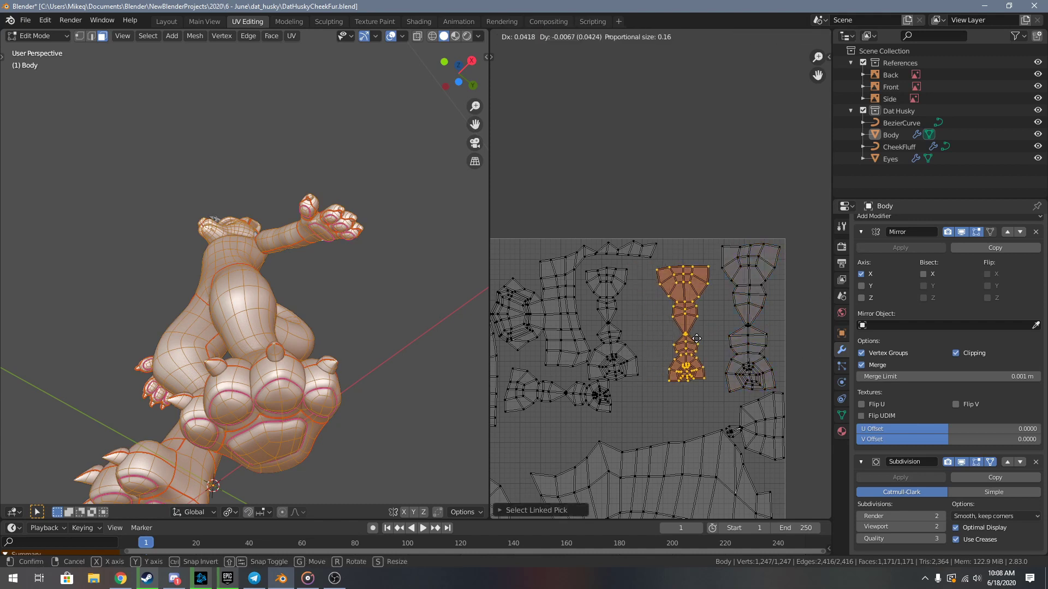
left_click(695, 338)
key("s")
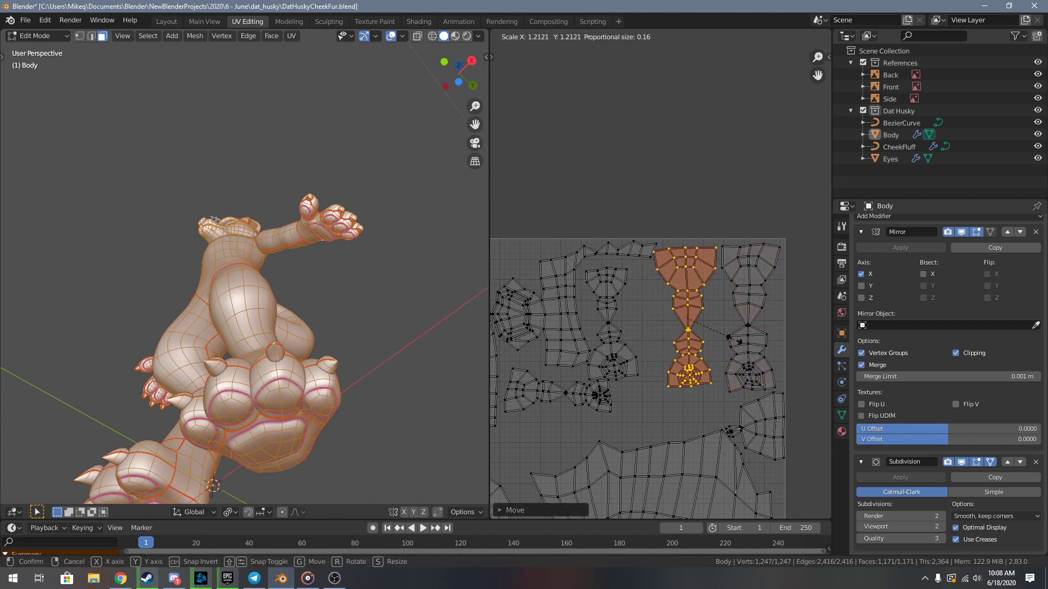
left_click(737, 342)
key("g")
left_click(738, 341)
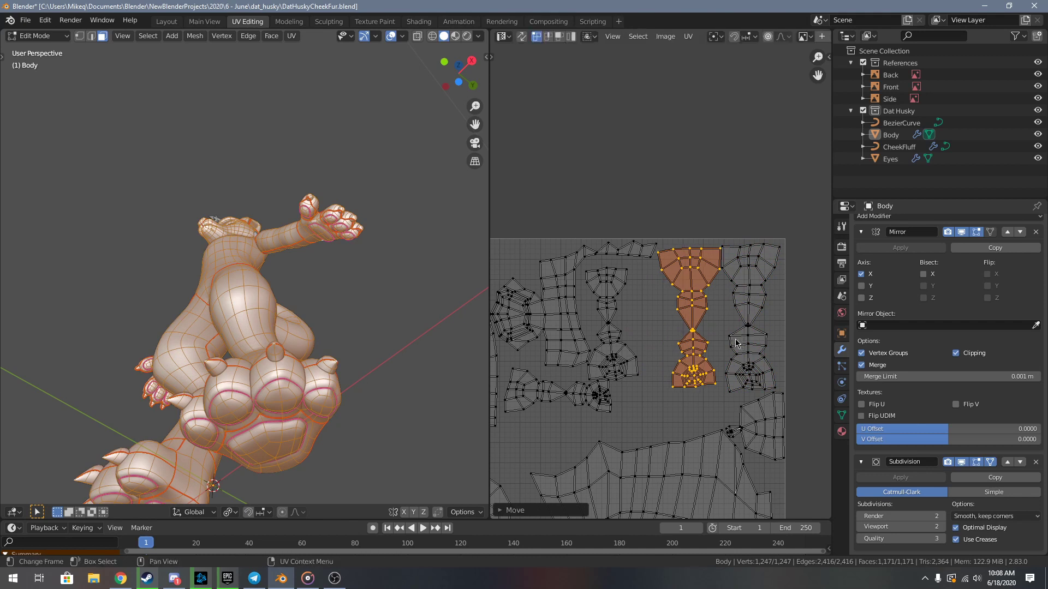
- Rotate the second finger island 180 degrees, enlarge it and fit it upright beside the corner finger island
type("180")
key("Return")
key("s")
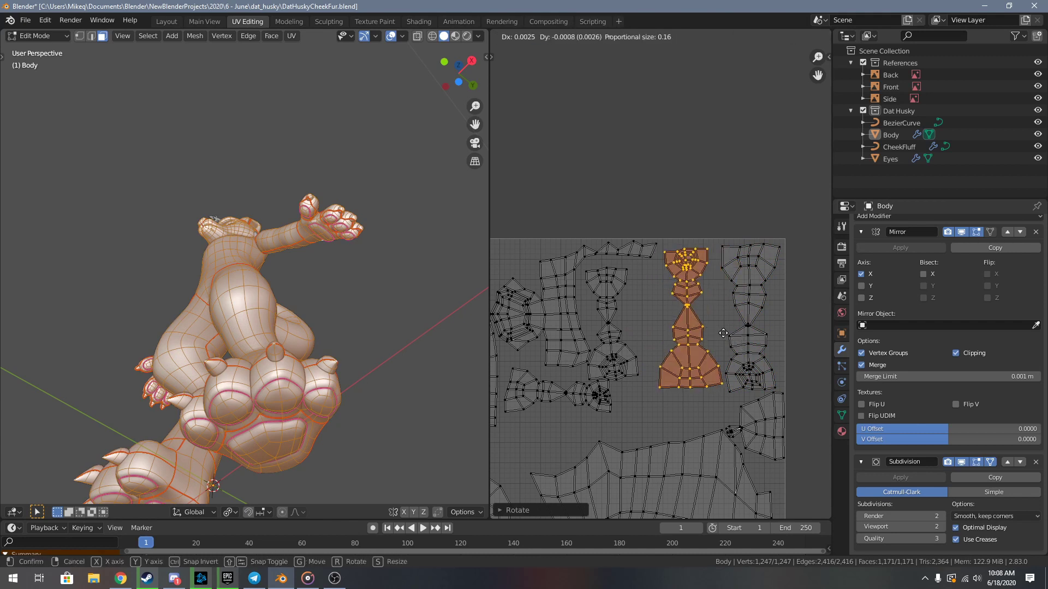
left_click(753, 338)
key("g")
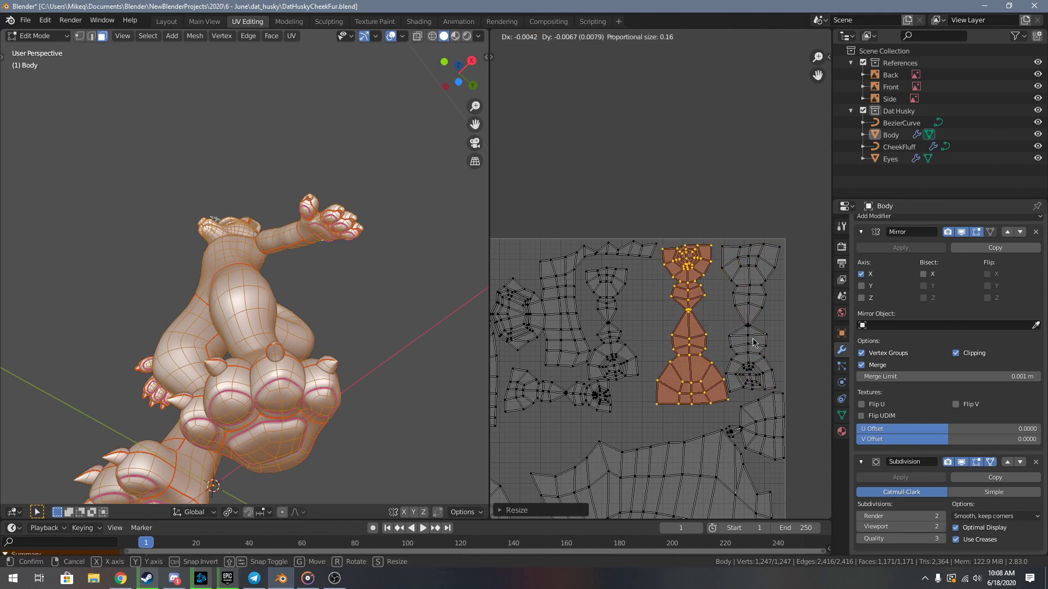
left_click(757, 339)
key("r")
left_click(763, 337)
key("alt+a")
- Move the horizontal finger island out of the layout to the empty area above the UV square
middle_click_drag(618, 371, 678, 354)
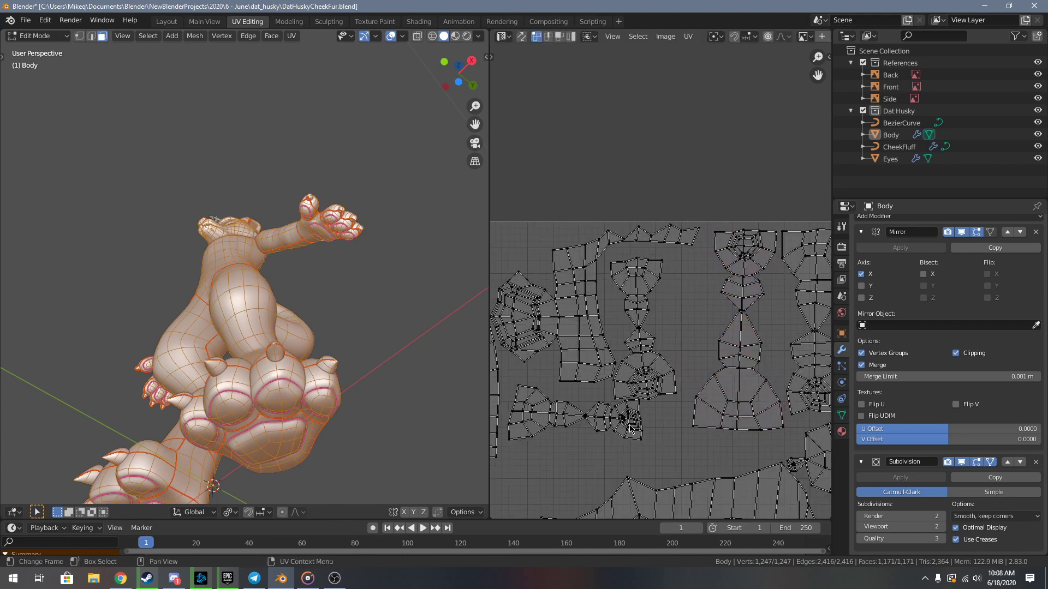
scroll(673, 365, "up", 1)
middle_click_drag(621, 419, 675, 374)
key("g")
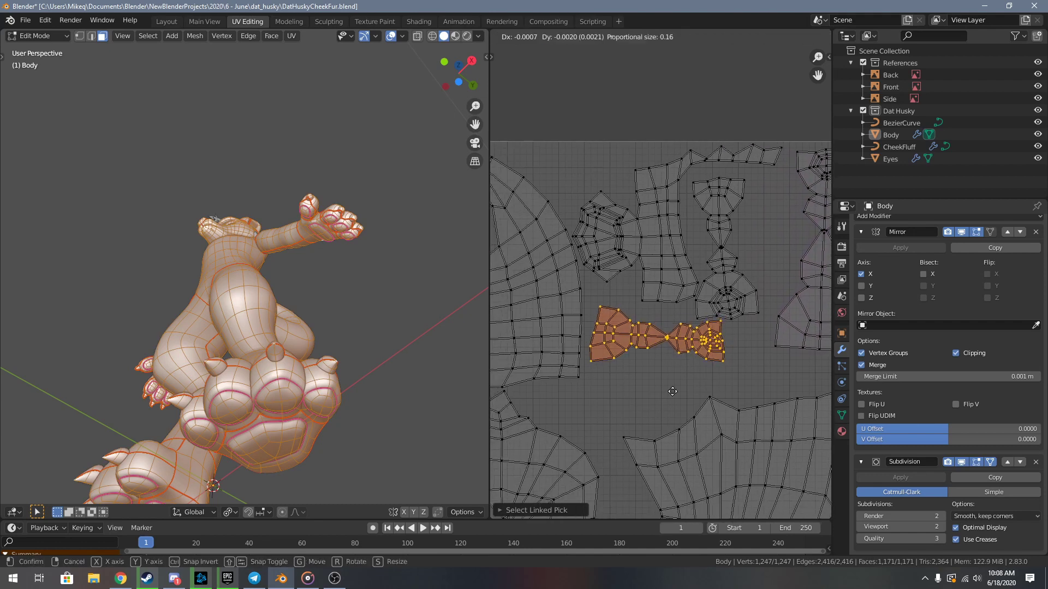
left_click(677, 437)
key("g")
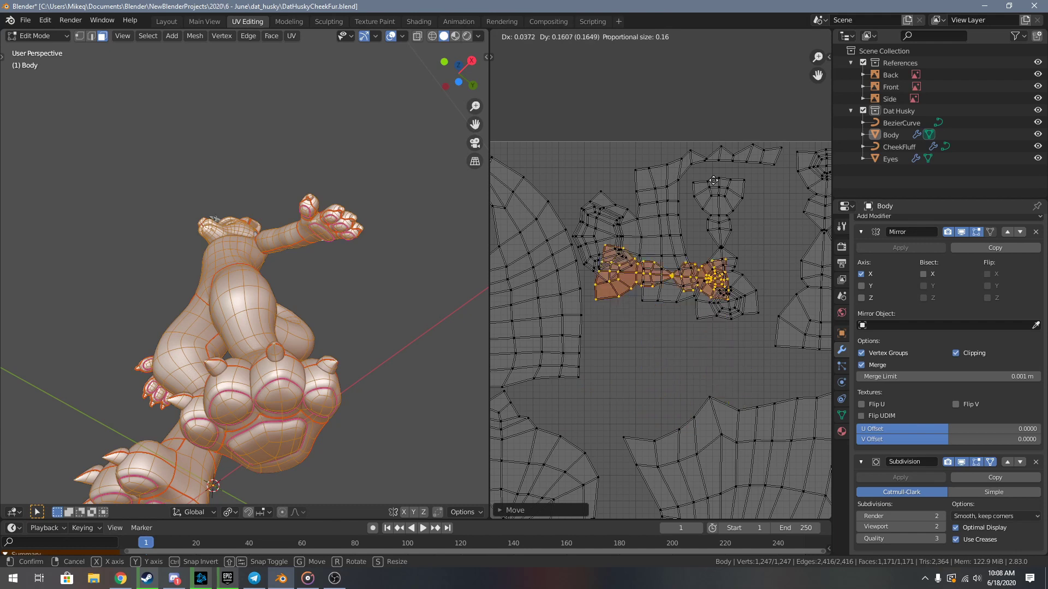
left_click(720, 101)
middle_click_drag(715, 230, 631, 305)
- Enlarge the remaining upright finger island, shift it down slightly and rotate it 180 degrees
key("alt+a")
key("l")
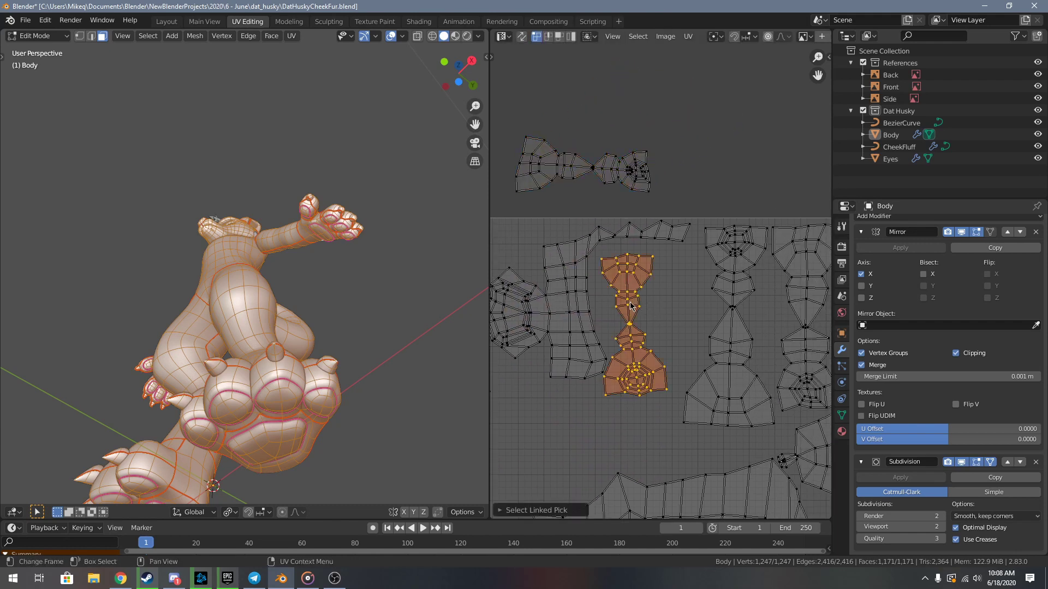
key("s")
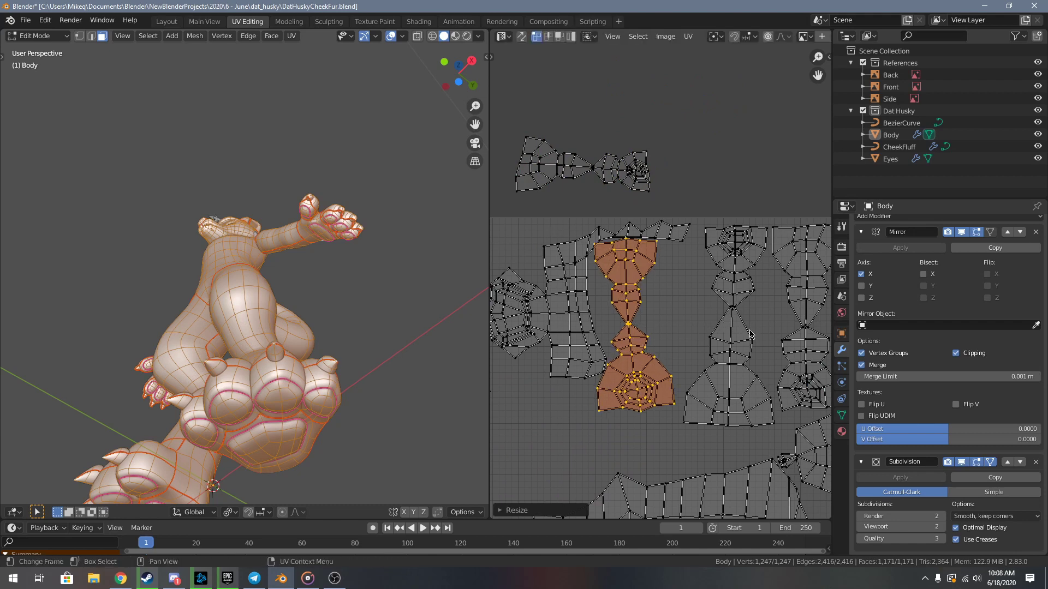
key("g")
left_click(752, 352)
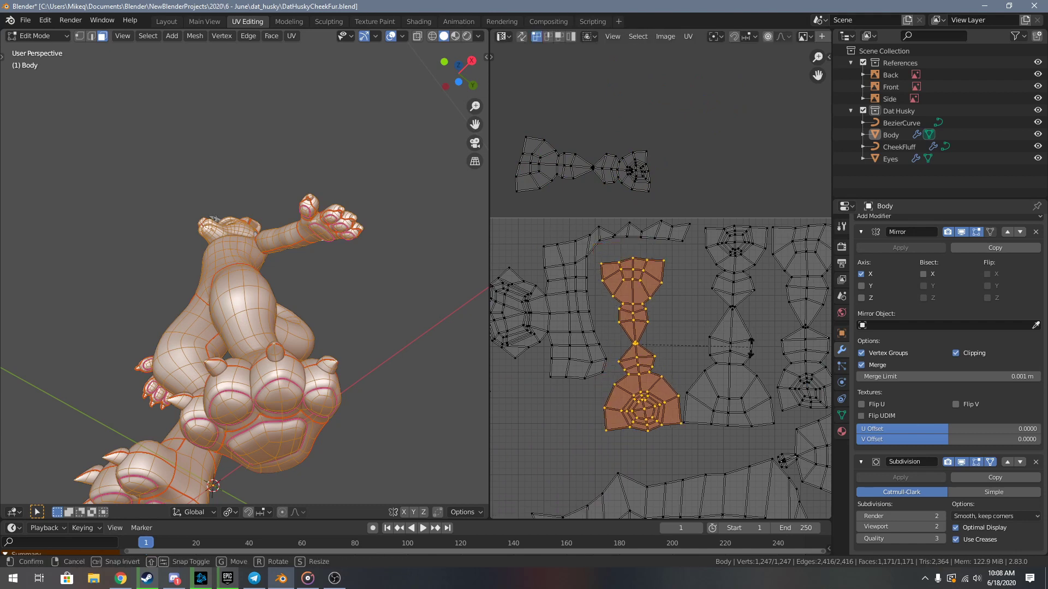
type("180")
key("Return")
- Scale the flipped finger island up further, straighten it and position it beside the second finger island
key("s")
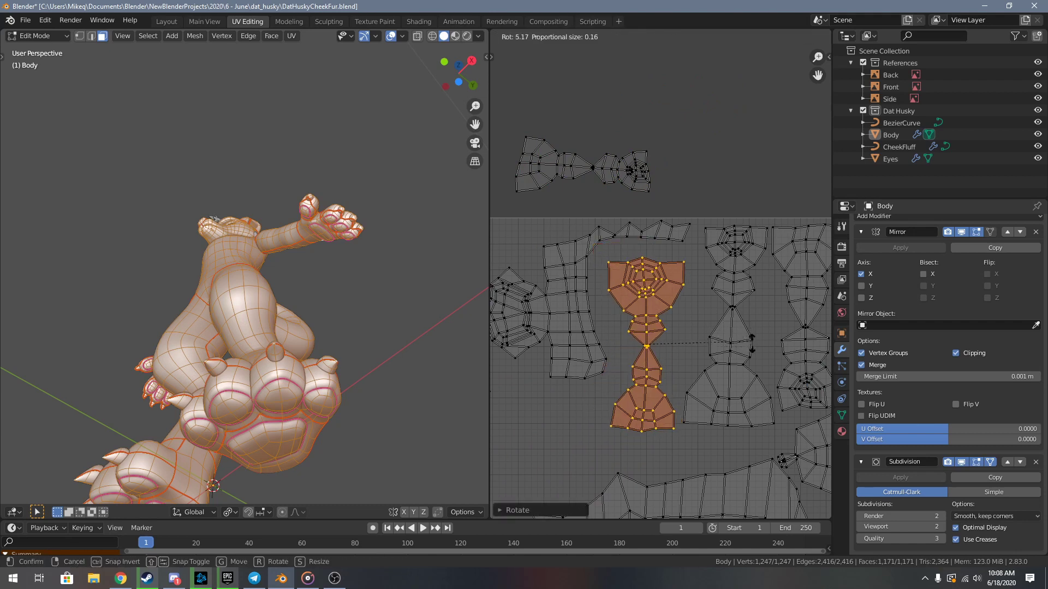
left_click(762, 345)
key("g")
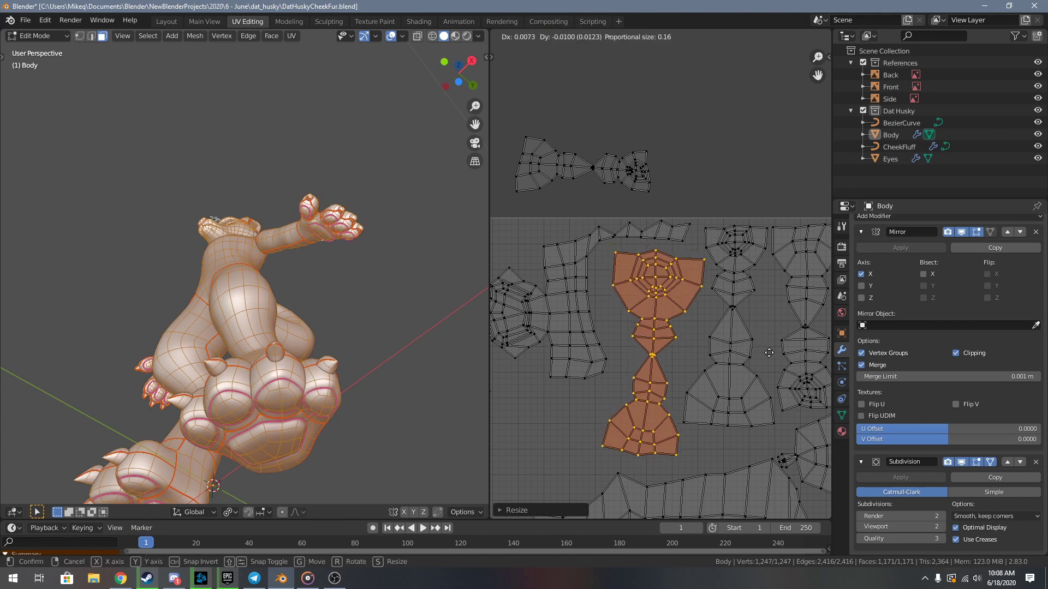
left_click(769, 352)
key("r")
left_click(771, 345)
key("s")
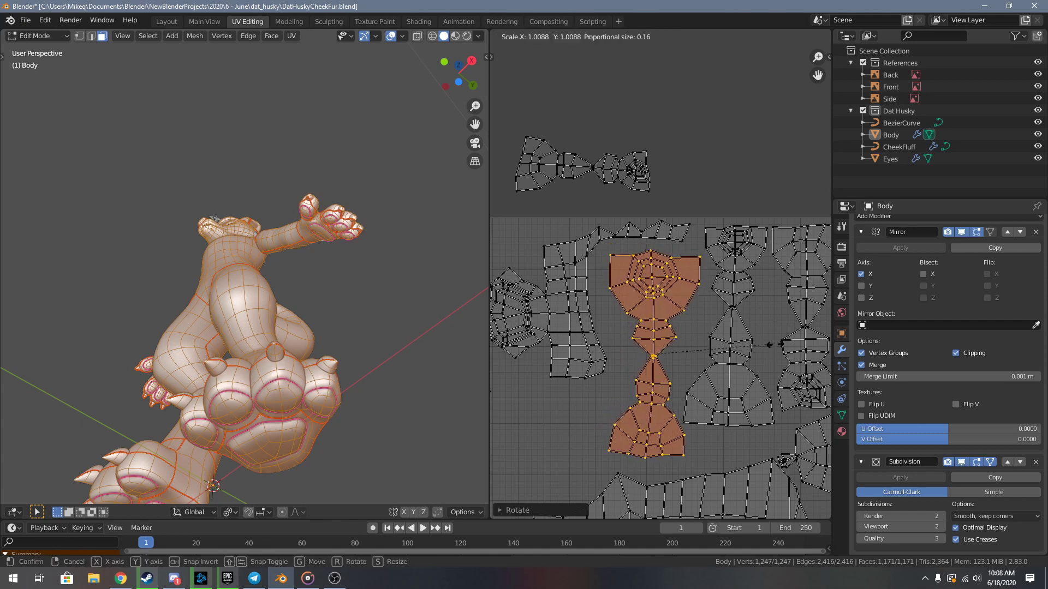
left_click(778, 346)
key("g")
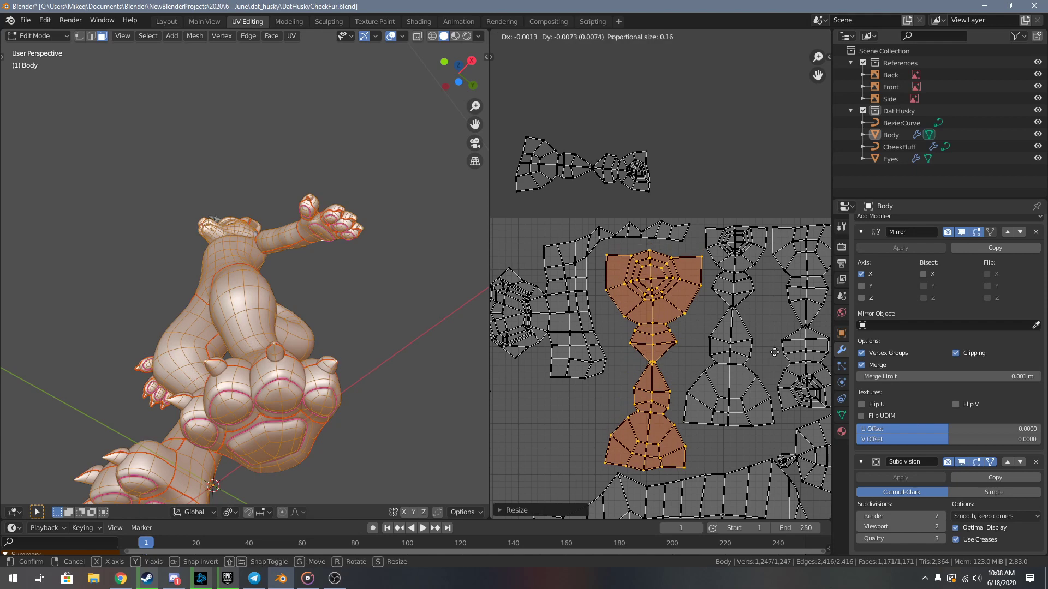
left_click(777, 352)
- Bring the parked finger island back into the UV square, turn it upright, enlarge it and place it left of the other finger islands
middle_click_drag(635, 338, 701, 334)
scroll(701, 334, "down", 1)
key("alt+a")
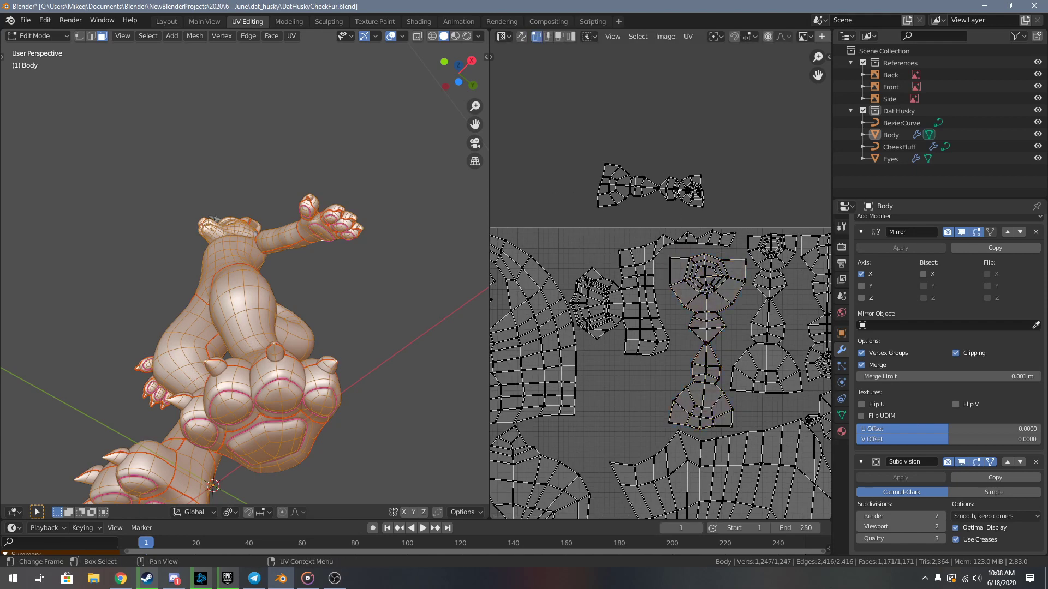
key("l")
key("g")
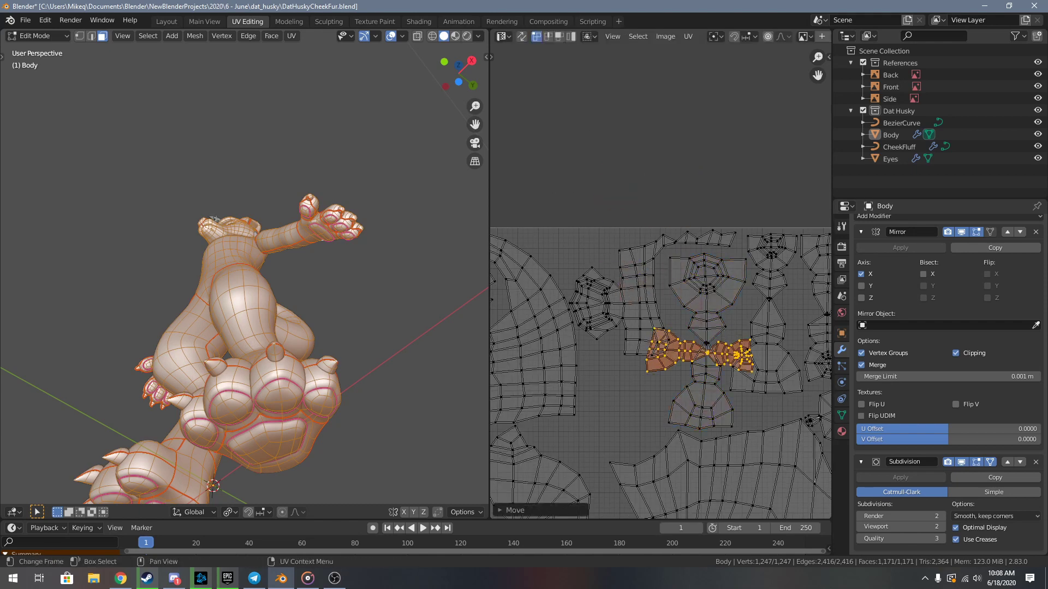
left_click(727, 339)
key("r")
left_click(764, 394)
key("s")
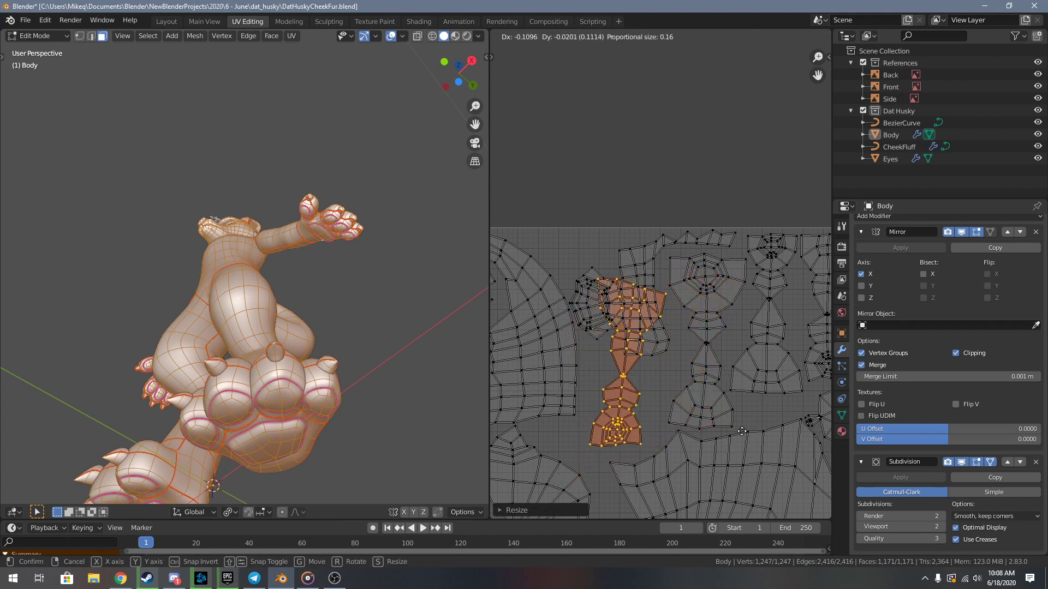
left_click(746, 425)
key("r")
left_click(752, 407)
- Move the fourth finger island up so it lines up with the row of finger islands
scroll(736, 398, "down", 4)
middle_click_drag(711, 385, 796, 346)
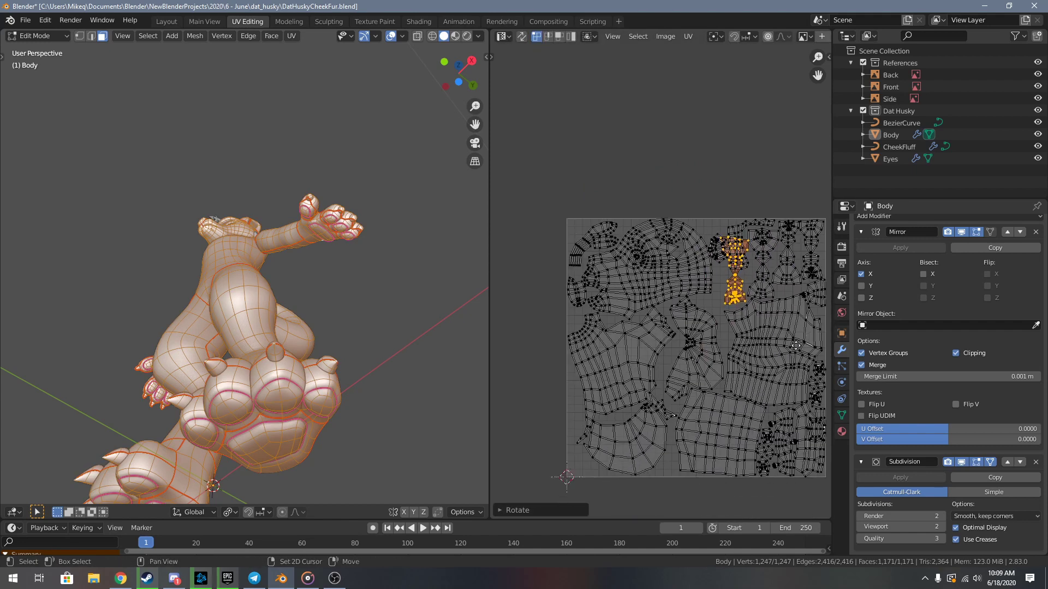
scroll(796, 345, "up", 5)
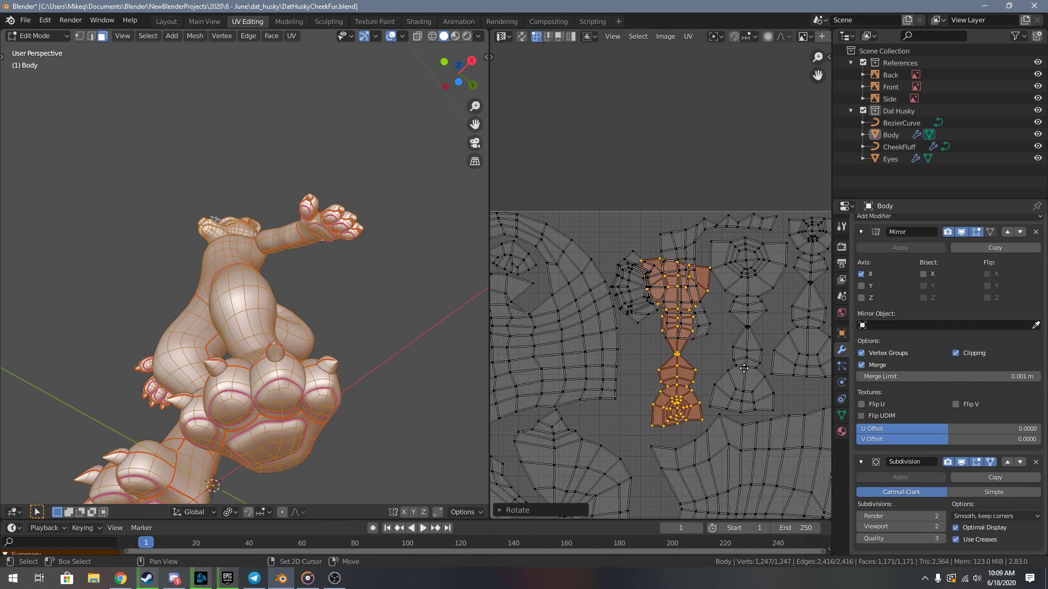
middle_click_drag(744, 368, 644, 384)
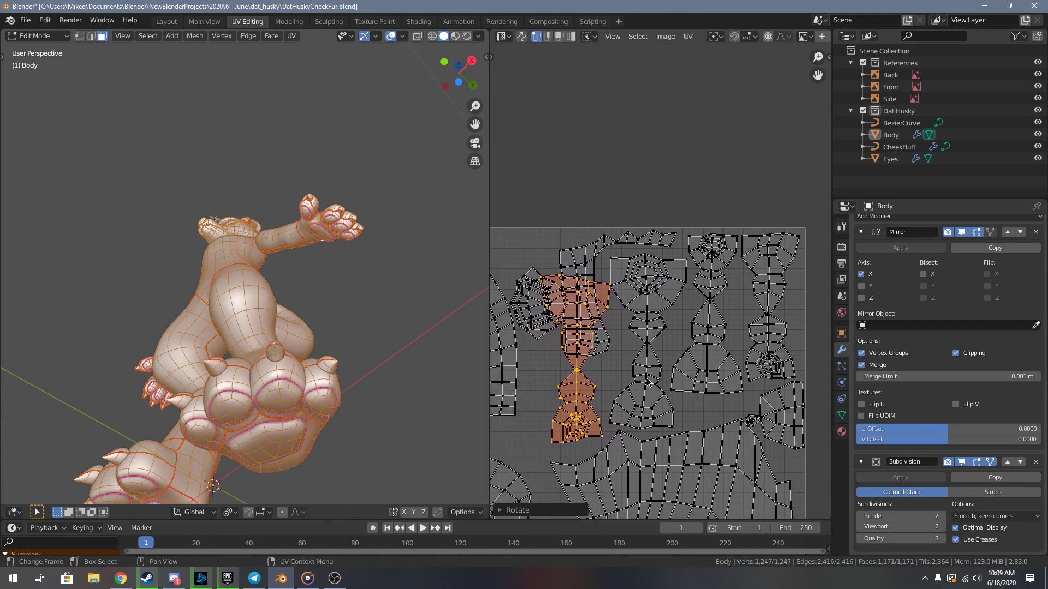
key("g")
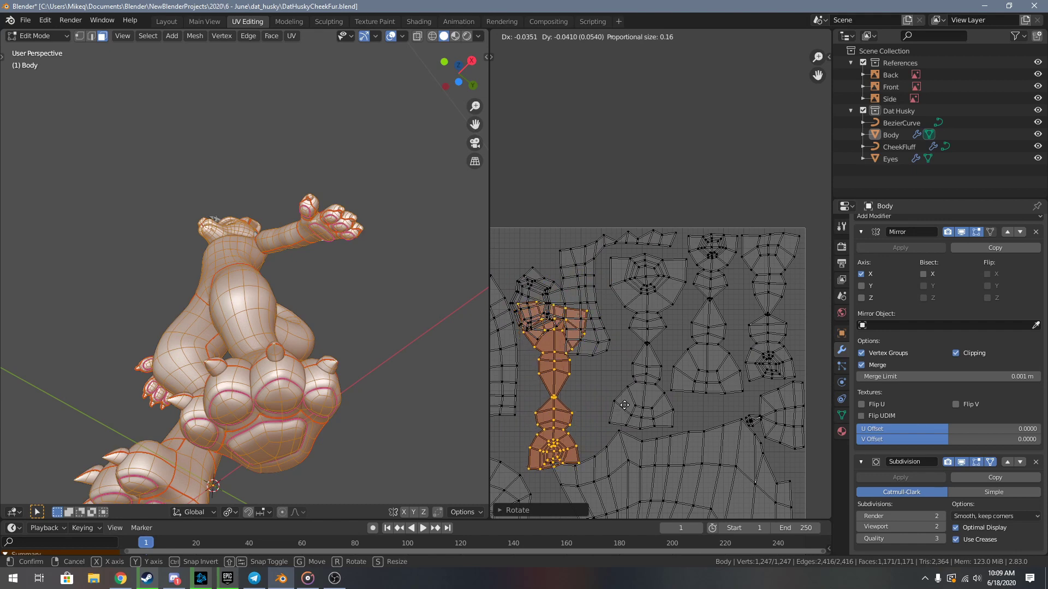
left_click(648, 361)
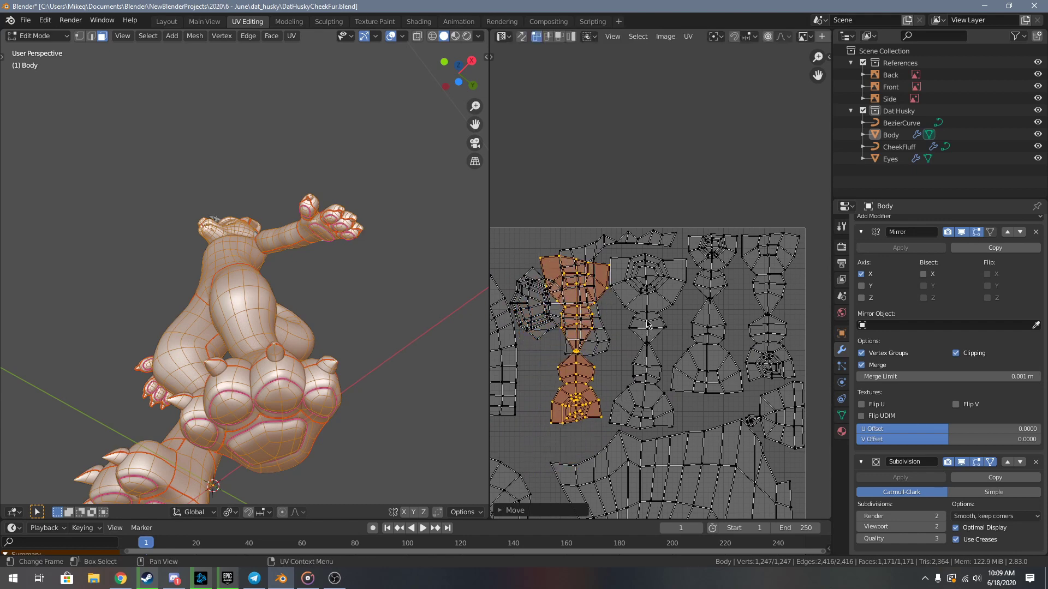
- Scale all four finger islands down together and move them into the UV square's upper right corner
key("s")
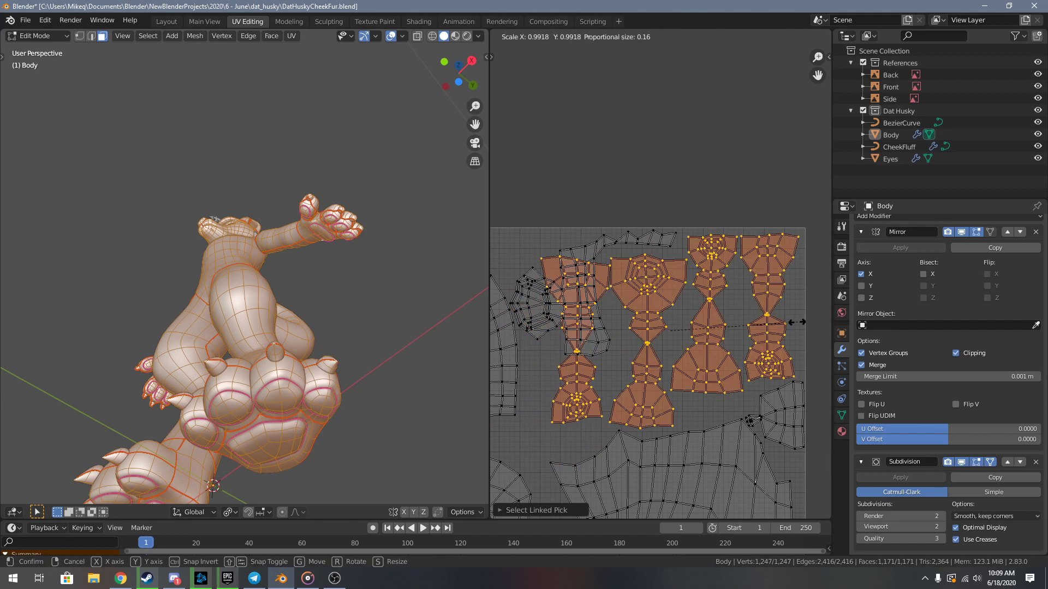
left_click(798, 325)
key("g")
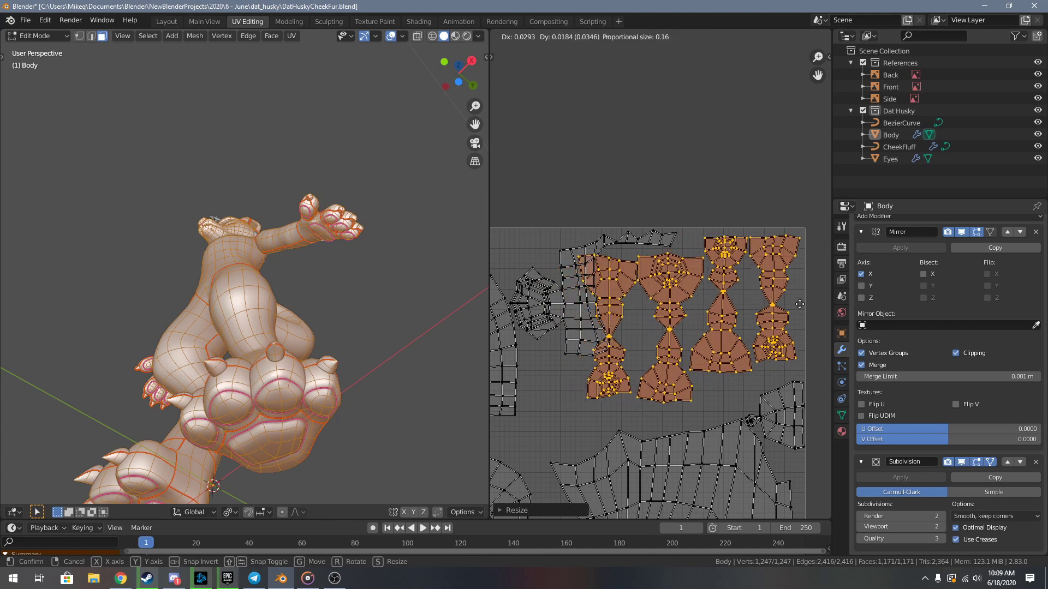
left_click(800, 304)
- Rotate the leftmost finger island to horizontal and place it beneath the others, just above the large grid island
key("alt+a")
scroll(691, 322, "up", 2)
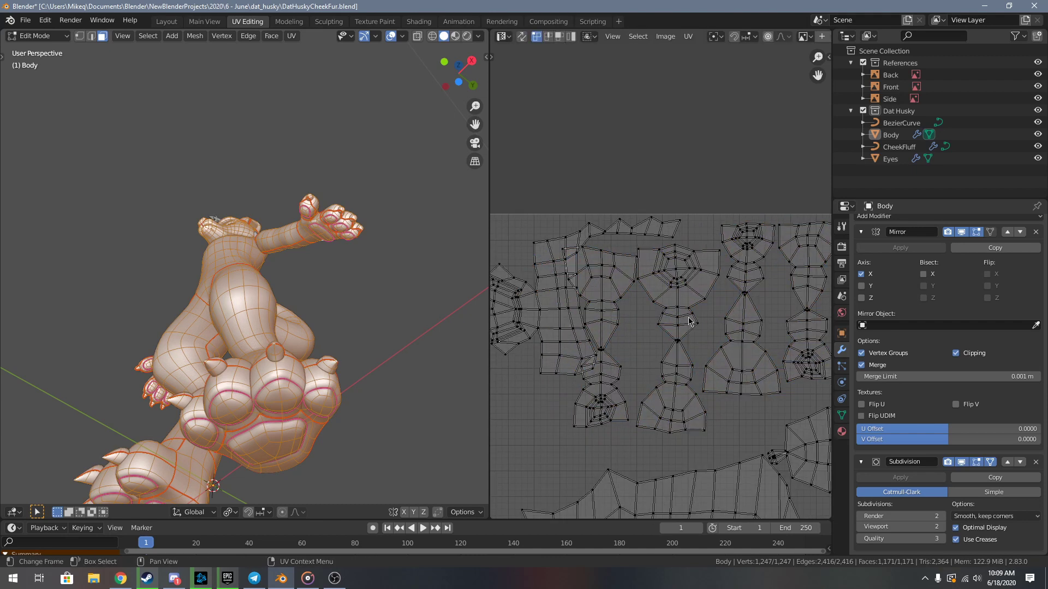
middle_click_drag(614, 307, 697, 198)
key("g")
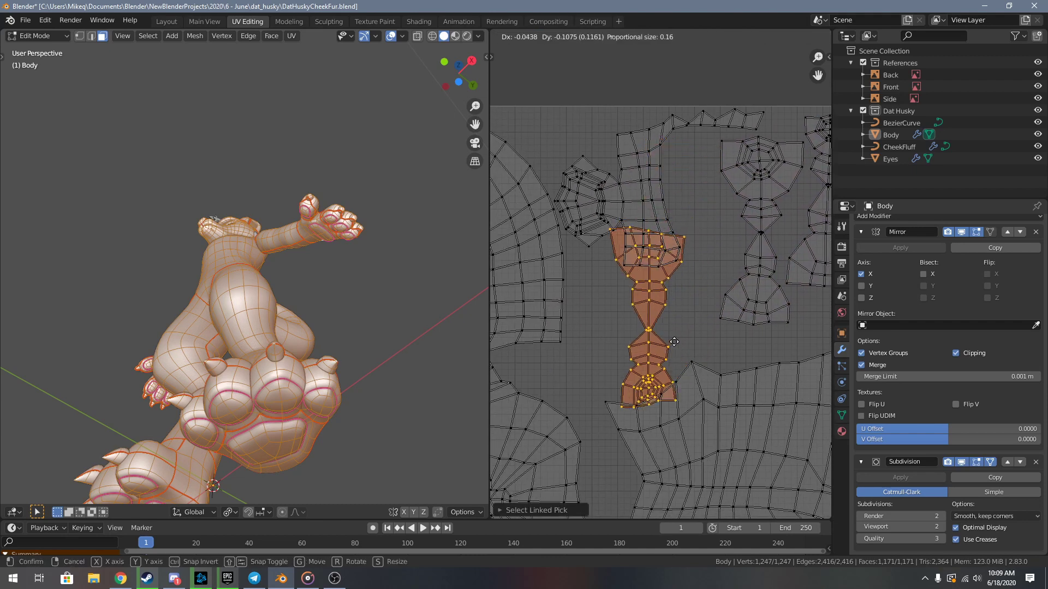
left_click(709, 375)
key("r")
left_click(715, 229)
key("g")
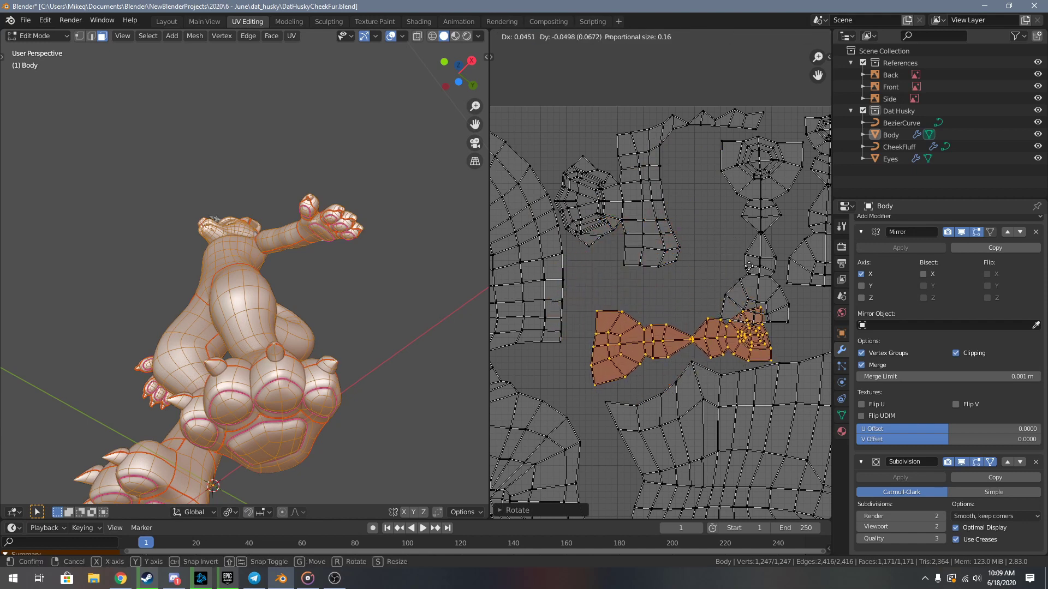
left_click(750, 268)
middle_click_drag(768, 306, 678, 356)
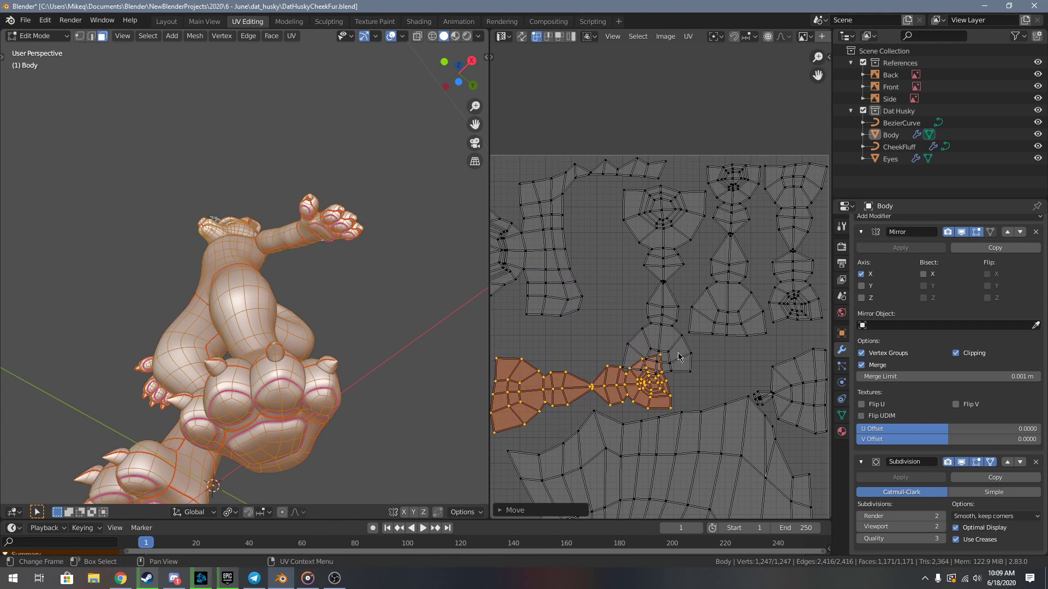
left_click(689, 356)
left_click(685, 326)
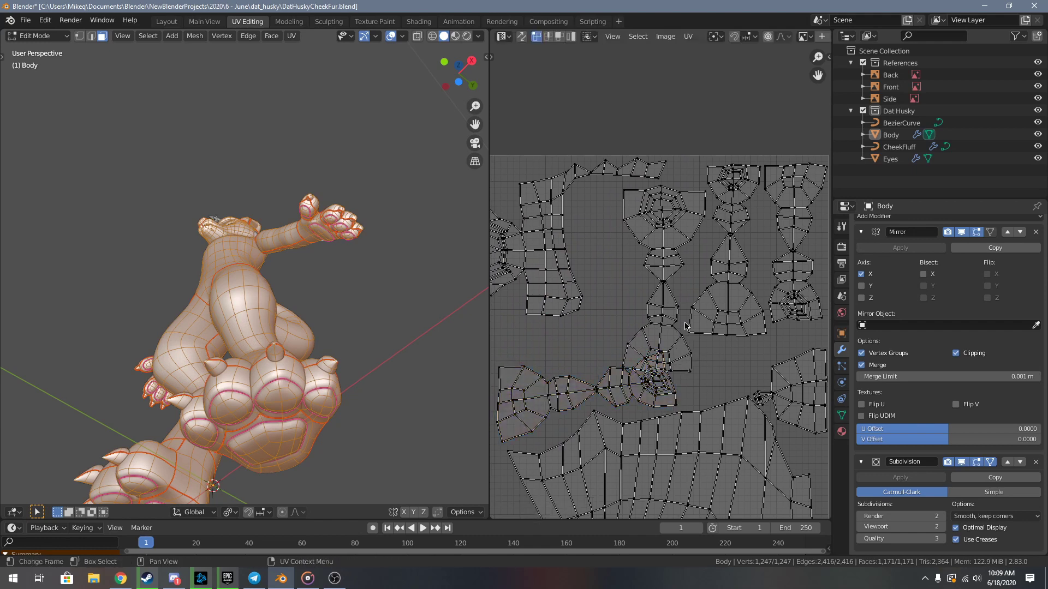
- Move the pad-topped finger island left and up towards the curved strip island, tilting it slightly
key("l")
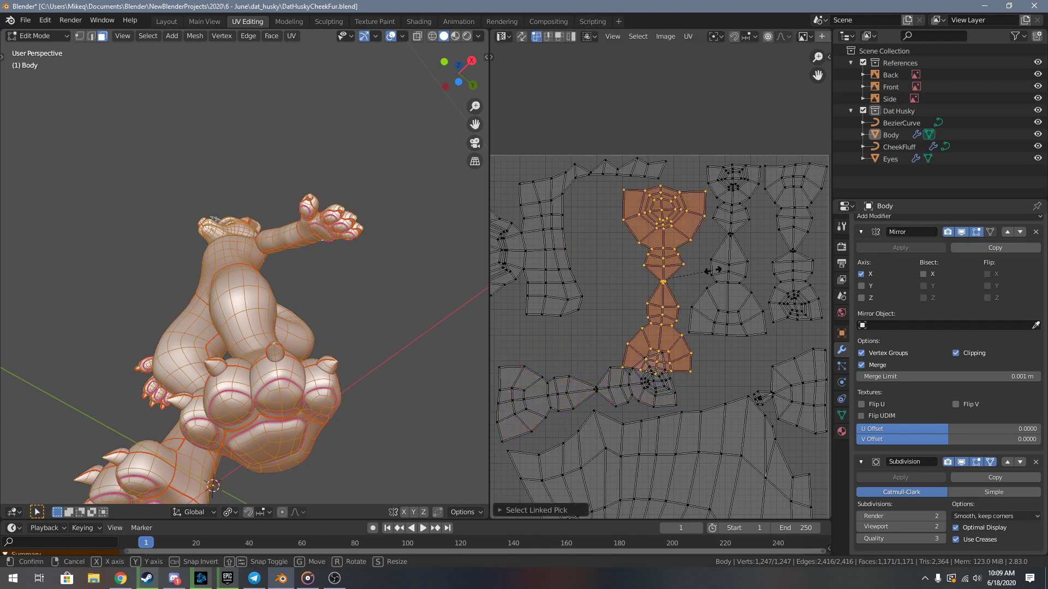
left_click(711, 271)
key("g")
left_click(713, 290)
key("r")
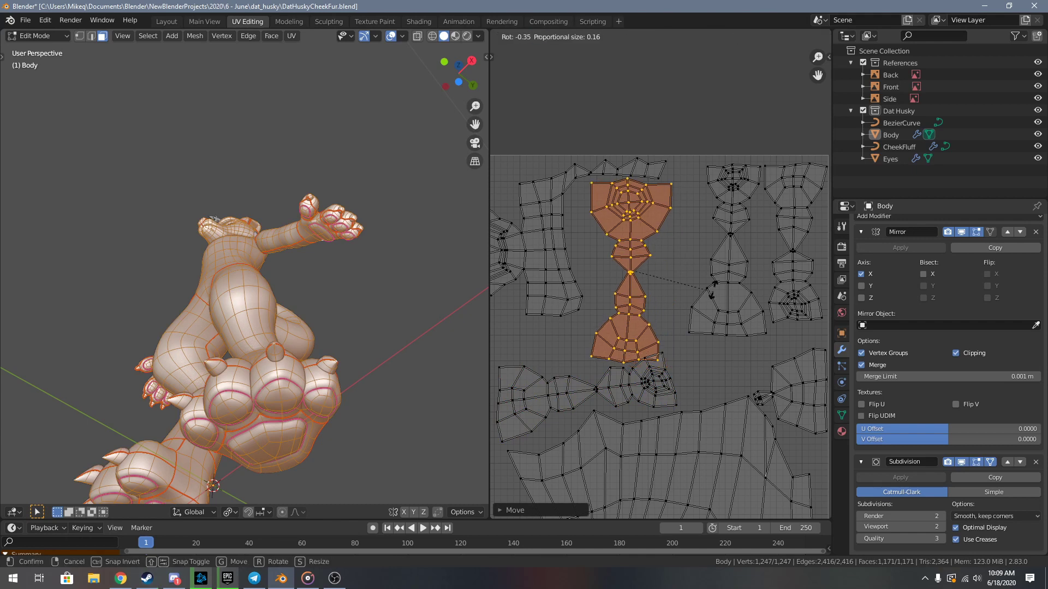
left_click(707, 288)
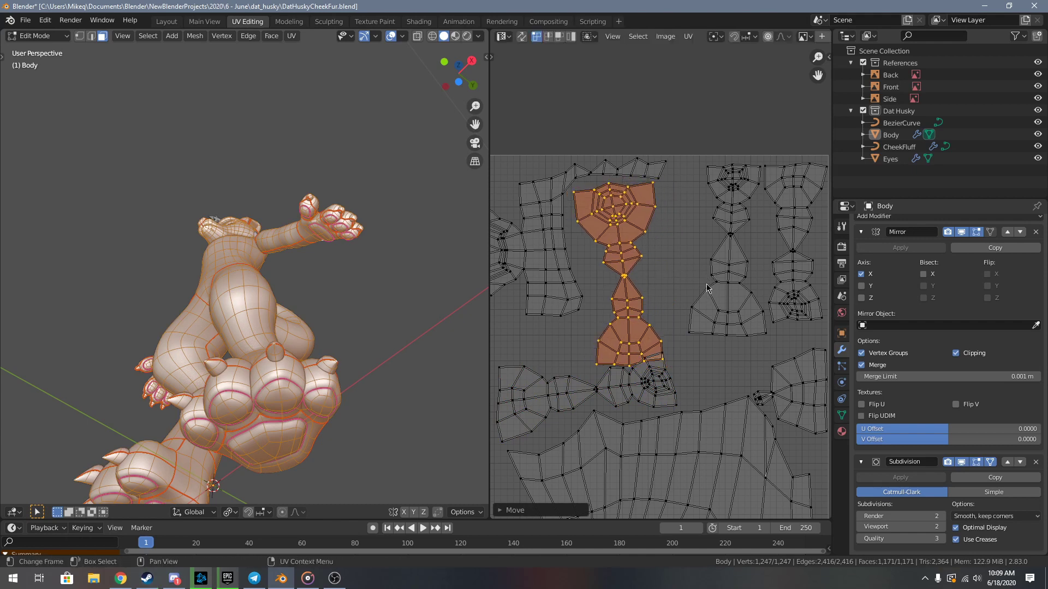
- Rotate the tilted finger island 180 degrees, nudge it into the gap above the horizontal one and adjust its scale
type("r180")
key("Return")
key("g")
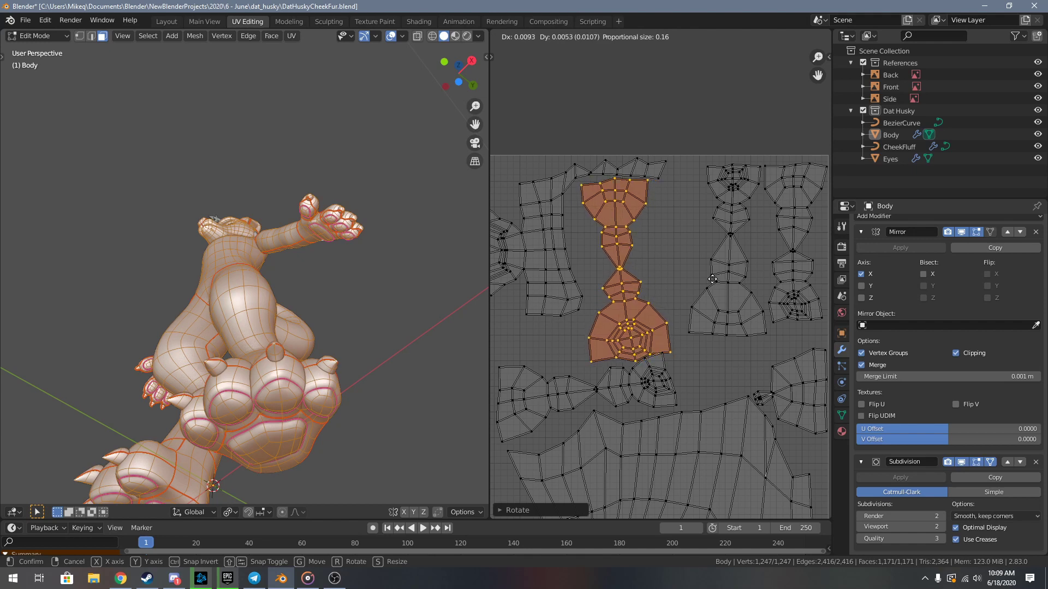
left_click(714, 281)
key("s")
left_click(720, 302)
- Rotate the middle upright finger island 180 degrees so its spiral pad end points down
middle_click_drag(734, 252, 729, 289)
key("alt+a")
key("l")
key("r")
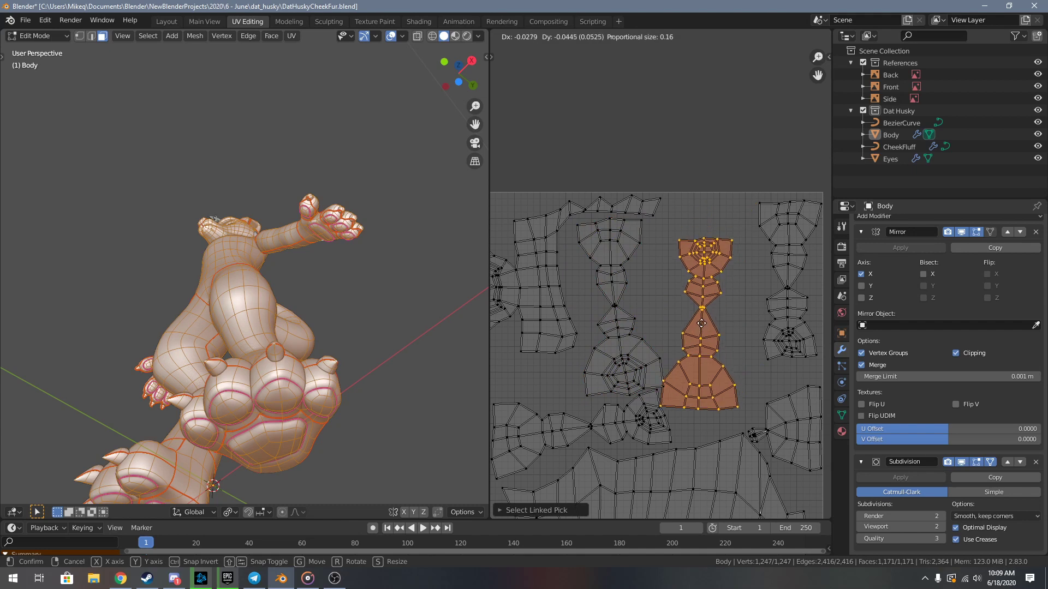
type("1")
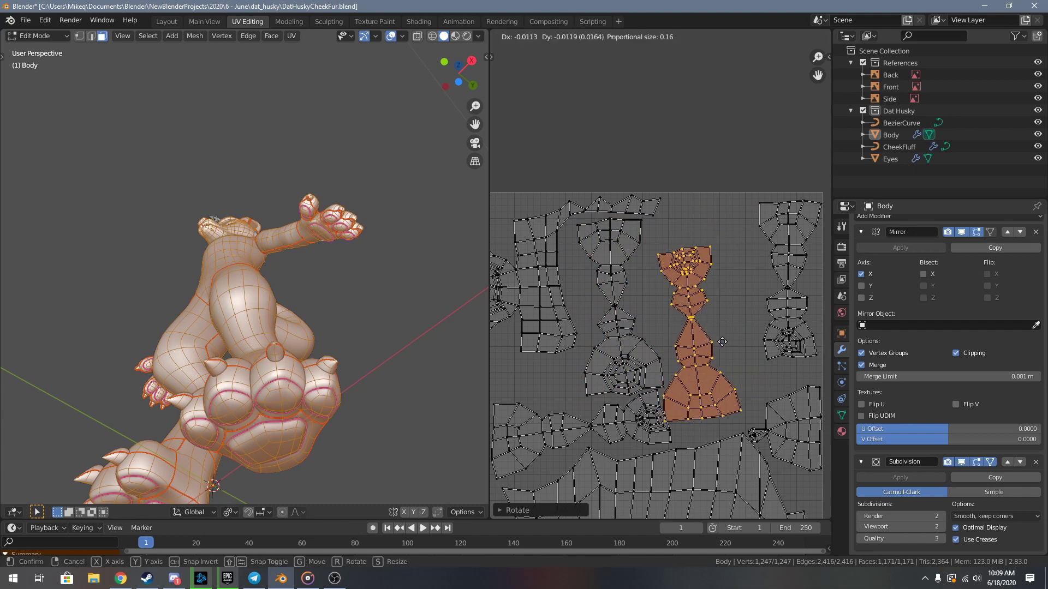
type("80")
key("Return")
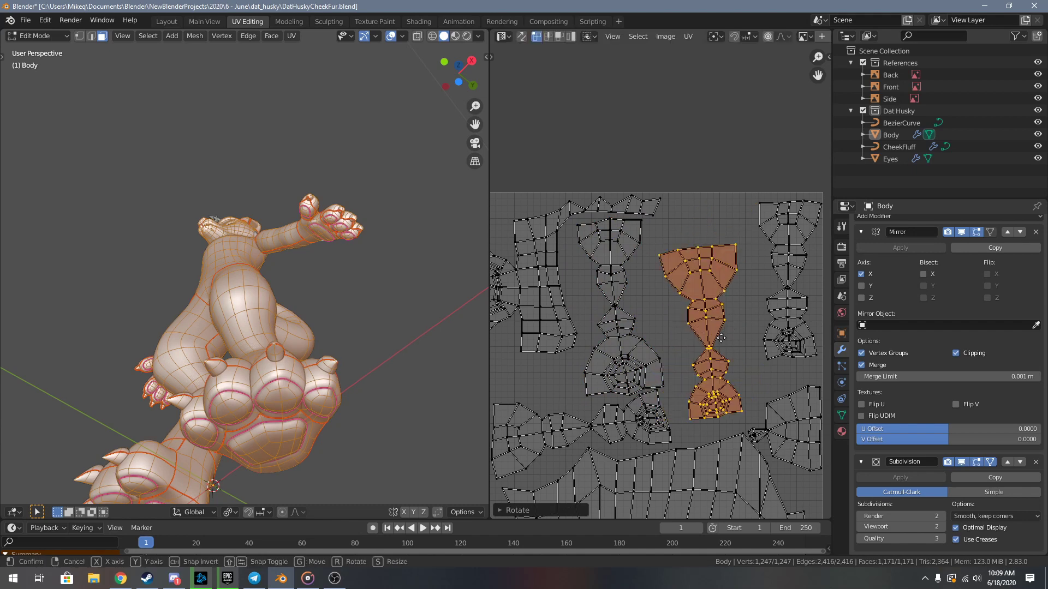
- Move the flipped finger island close beside its upright neighbour, above the large grid island, with a slight tilt and scale adjustment
key("g")
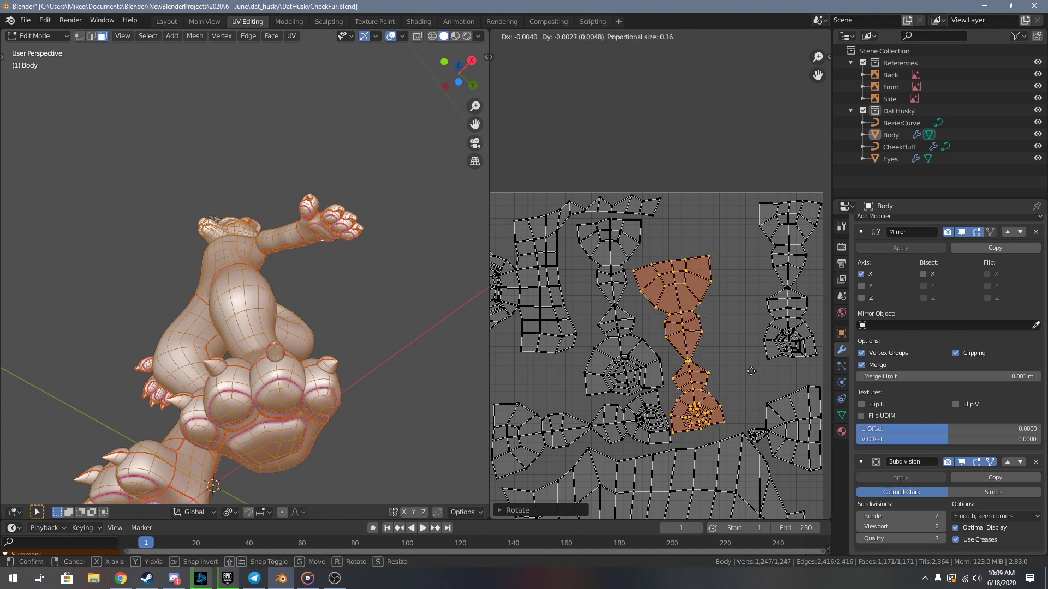
left_click(751, 371)
key("r")
left_click(752, 370)
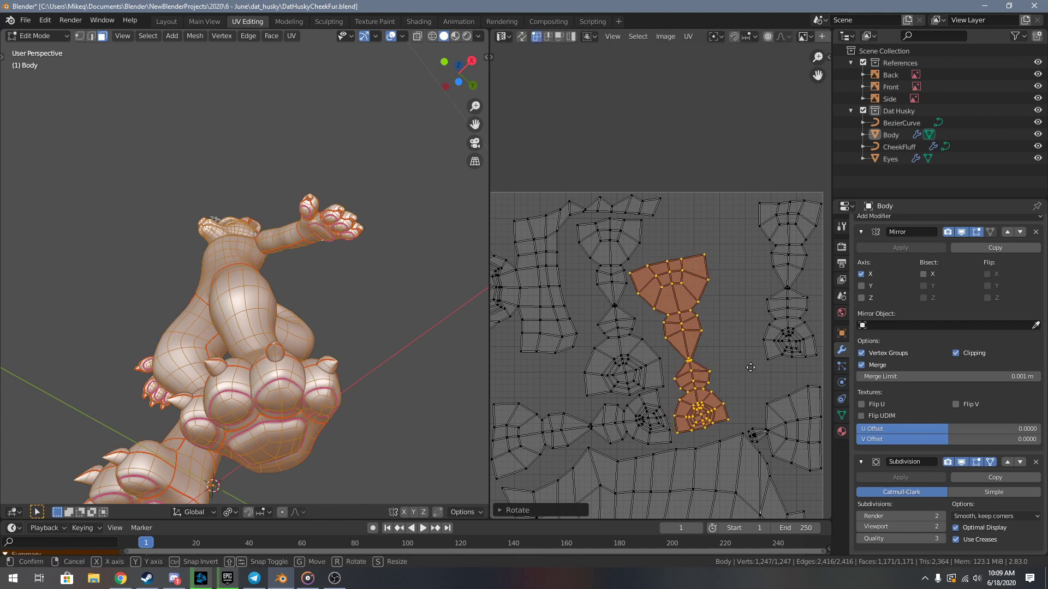
key("g")
left_click(750, 367)
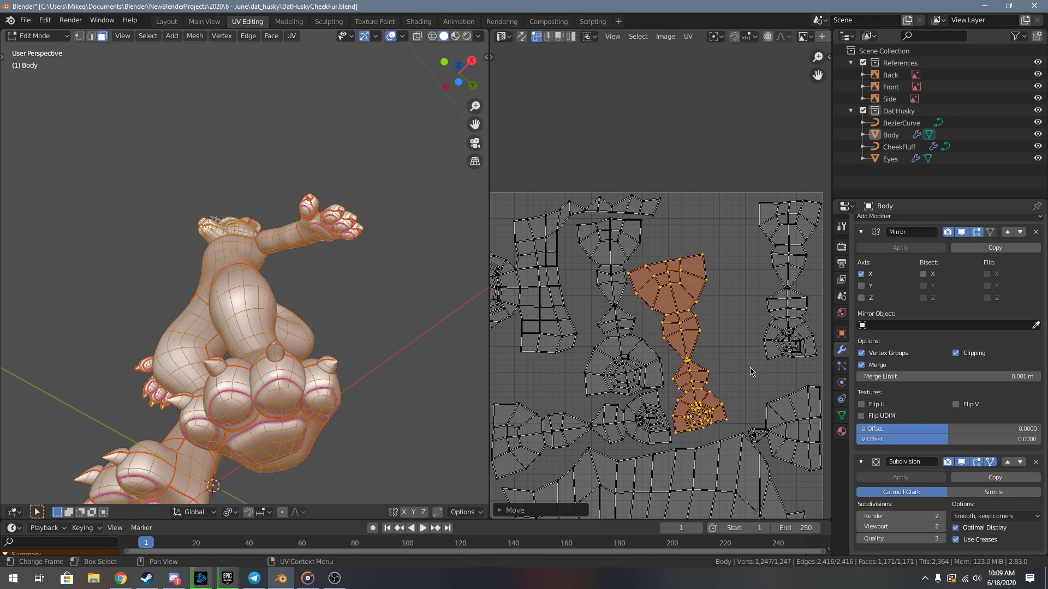
key("s")
left_click(755, 369)
scroll(754, 369, "up", 3)
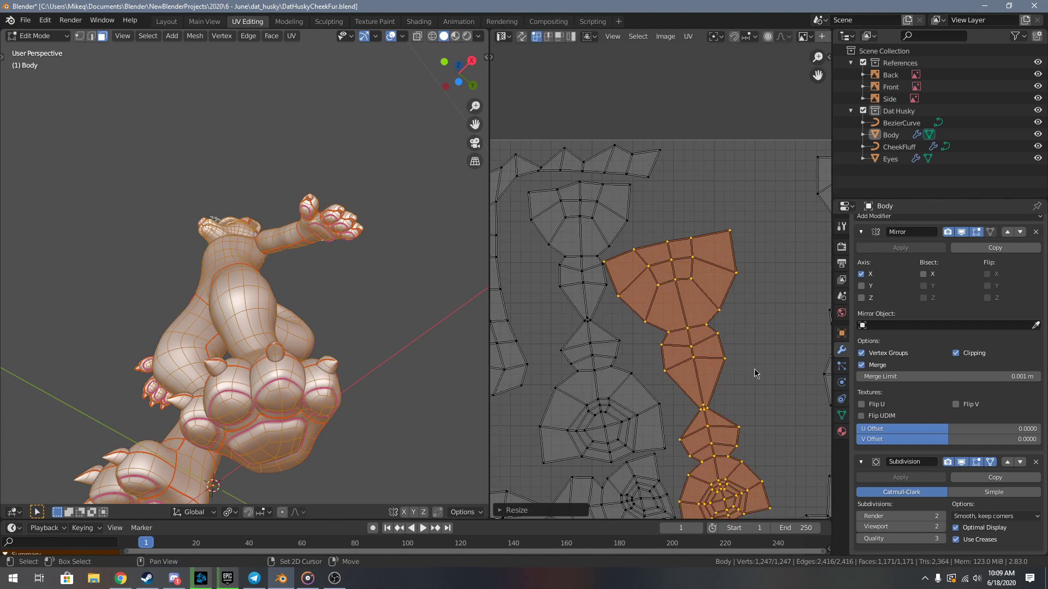
key("g")
left_click(771, 274)
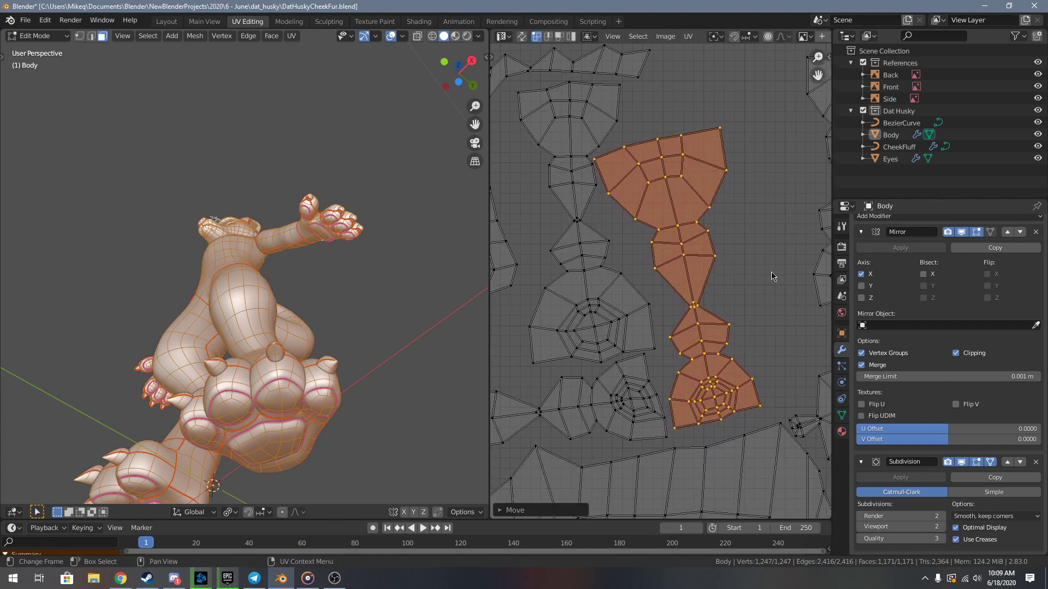
- Move the last upright finger island from the UV square's right edge into the gap beside the tilted one
key("alt+a")
middle_click_drag(771, 271, 693, 297)
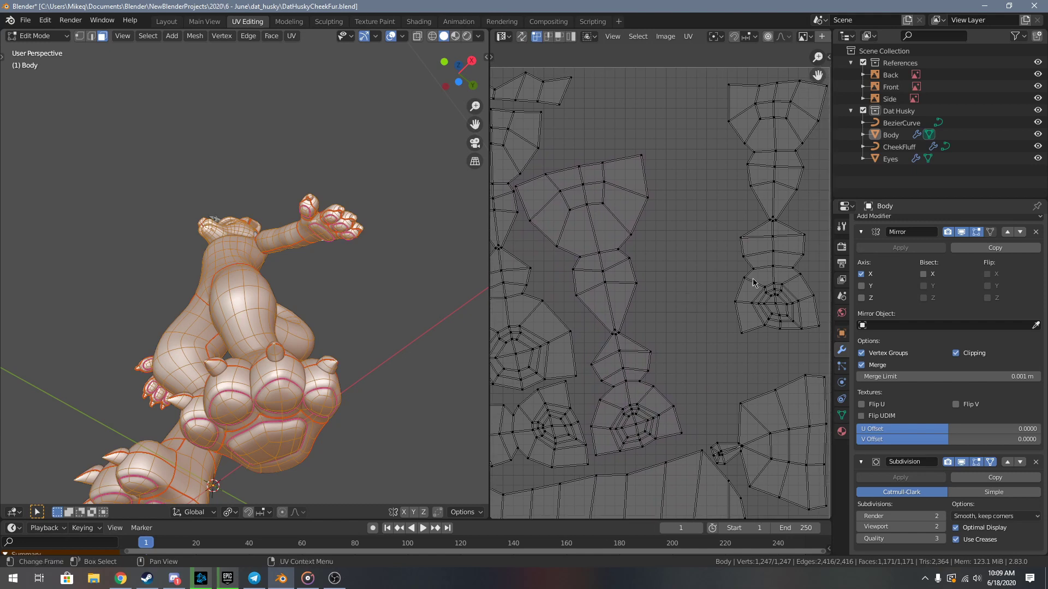
middle_click_drag(763, 279, 752, 282)
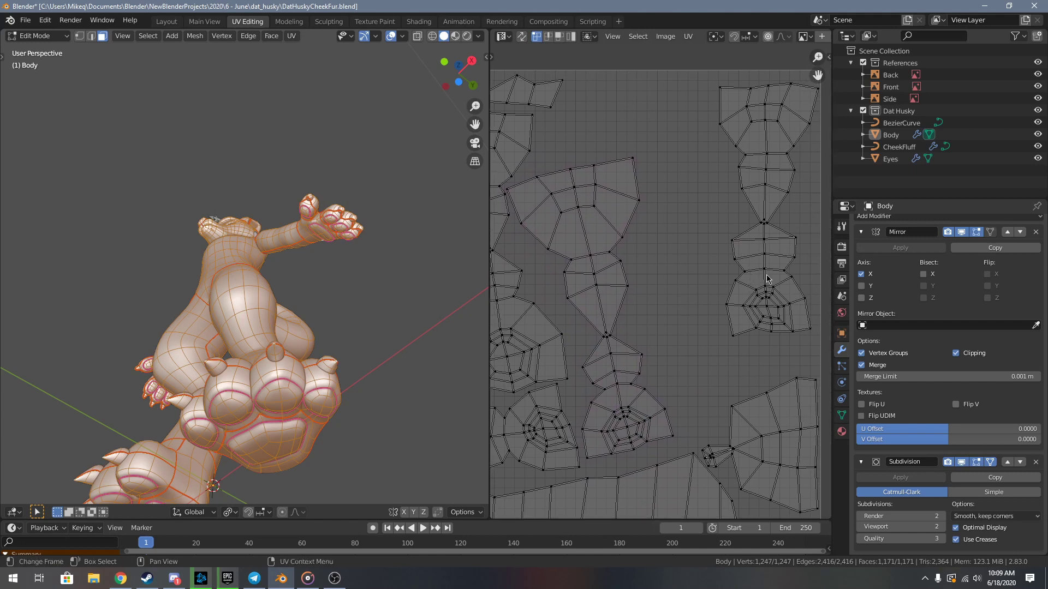
key("l")
key("g")
left_click(704, 273)
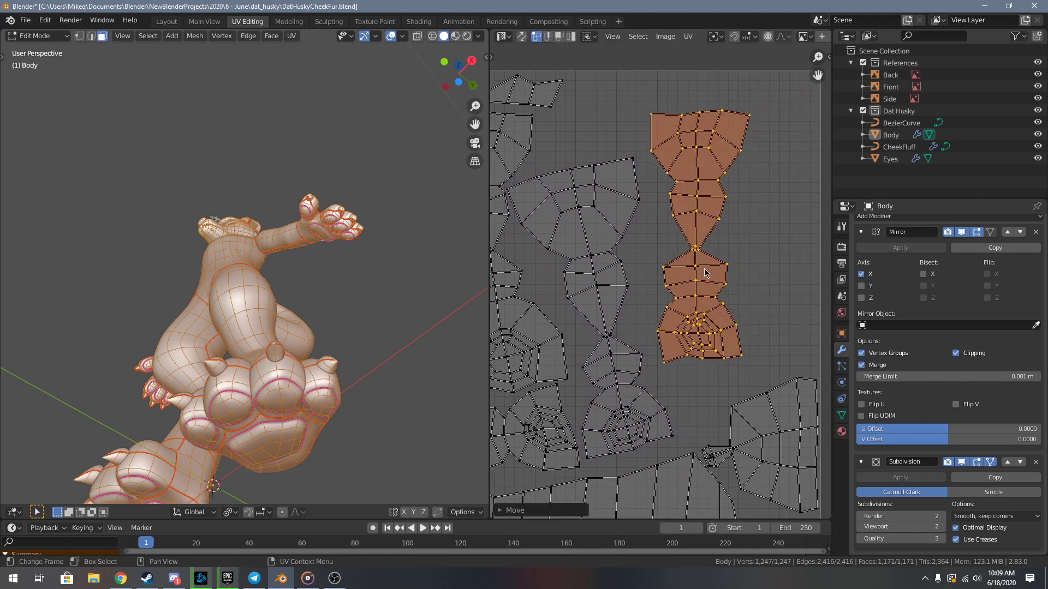
- Enlarge that finger island to fill the gap up to the UV square's top edge, nudging it into place
key("s")
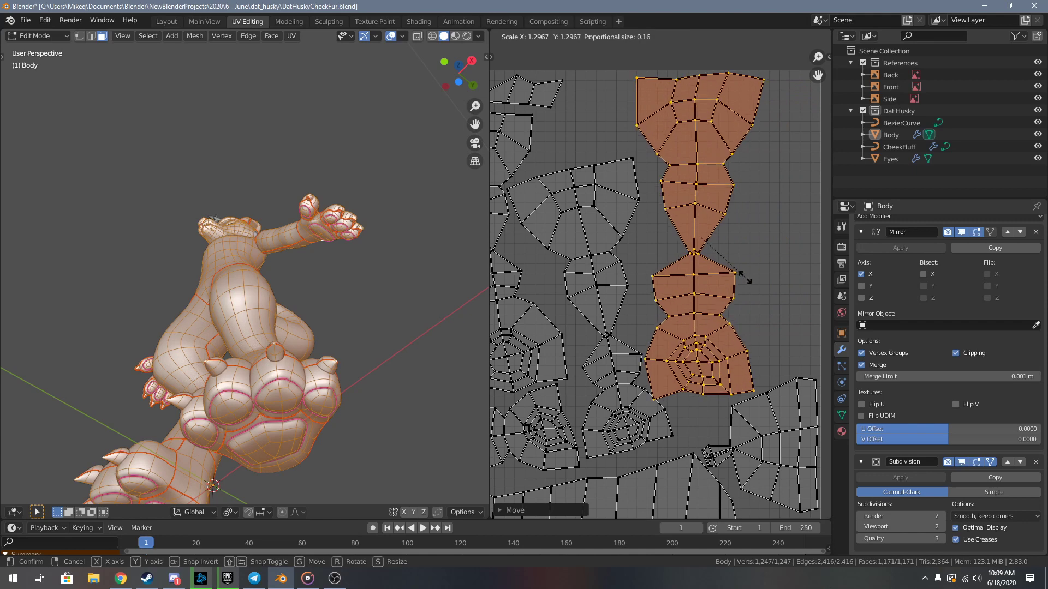
left_click(751, 278)
key("s")
left_click(768, 284)
key("g")
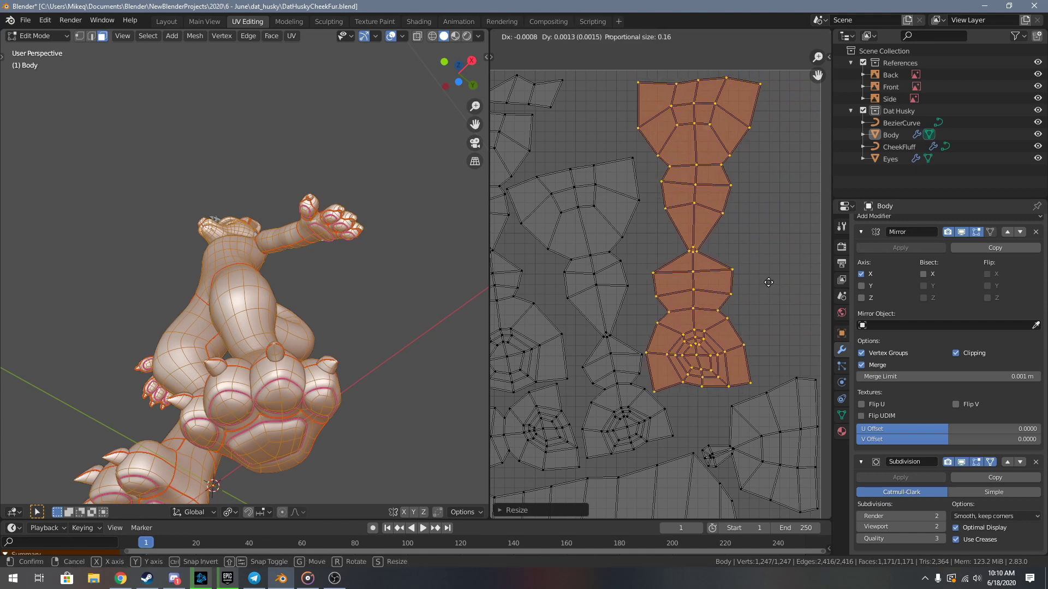
left_click(768, 282)
key("s")
left_click(770, 283)
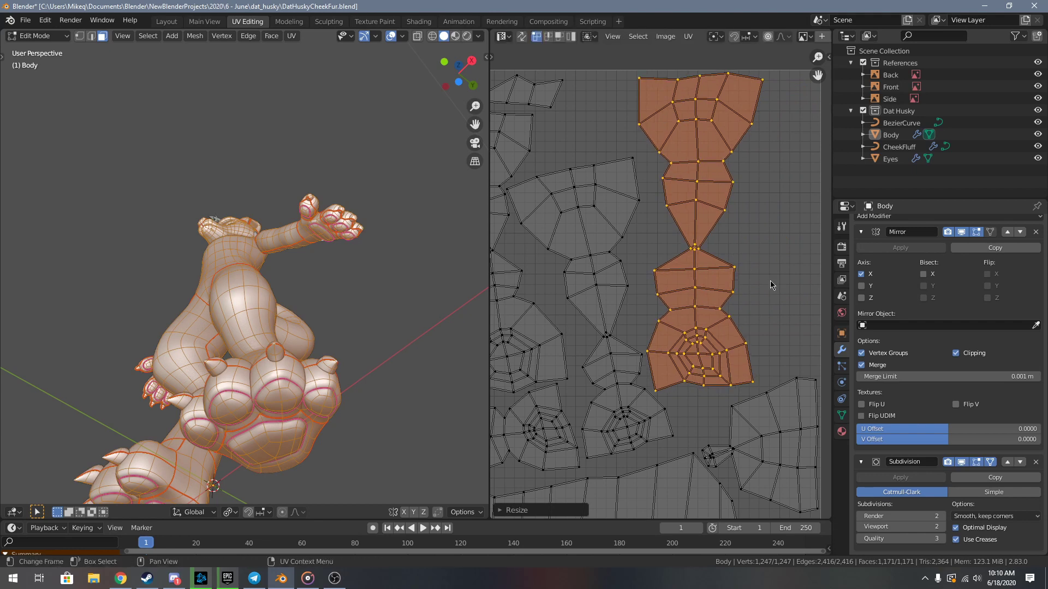
- Deselect all UV islands and save the blend file
scroll(771, 281, "down", 8)
key("alt+a")
middle_click_drag(641, 368, 726, 309)
scroll(717, 333, "up", 2)
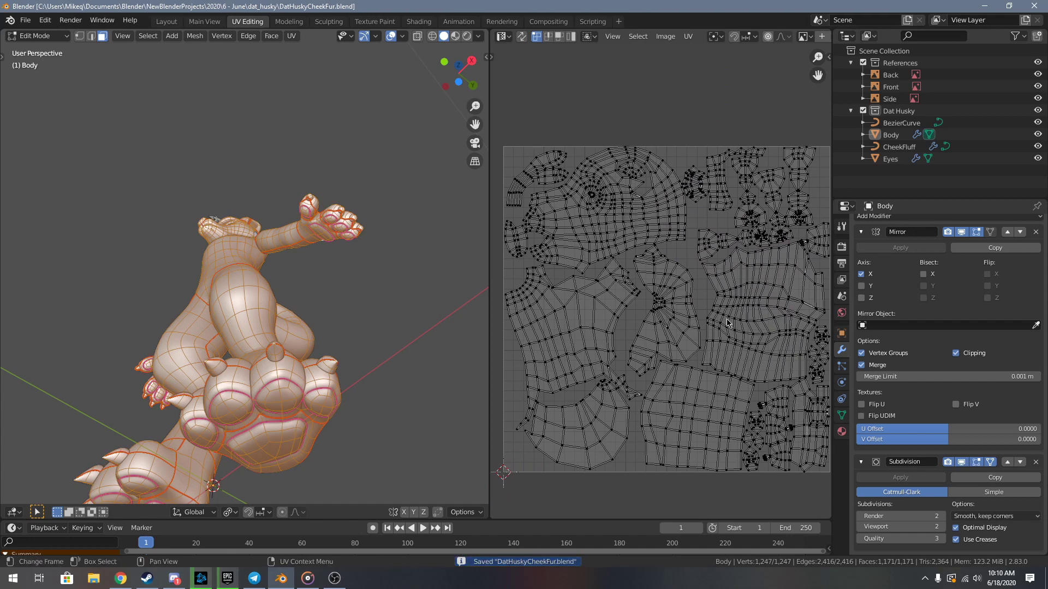
middle_click_drag(316, 297, 328, 356)
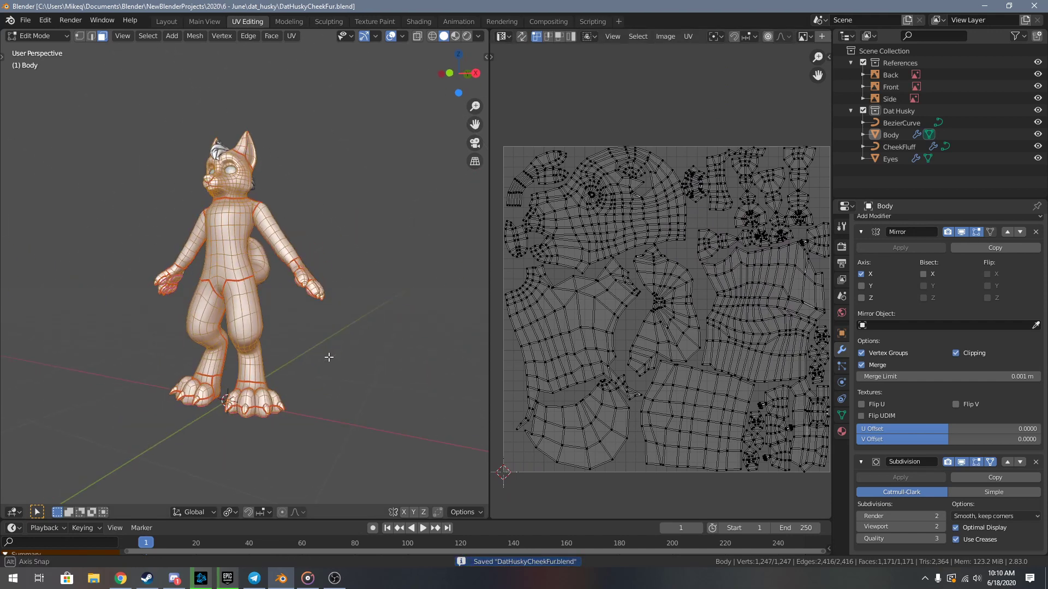
middle_click_drag(382, 330, 358, 356)
scroll(344, 355, "up", 5)
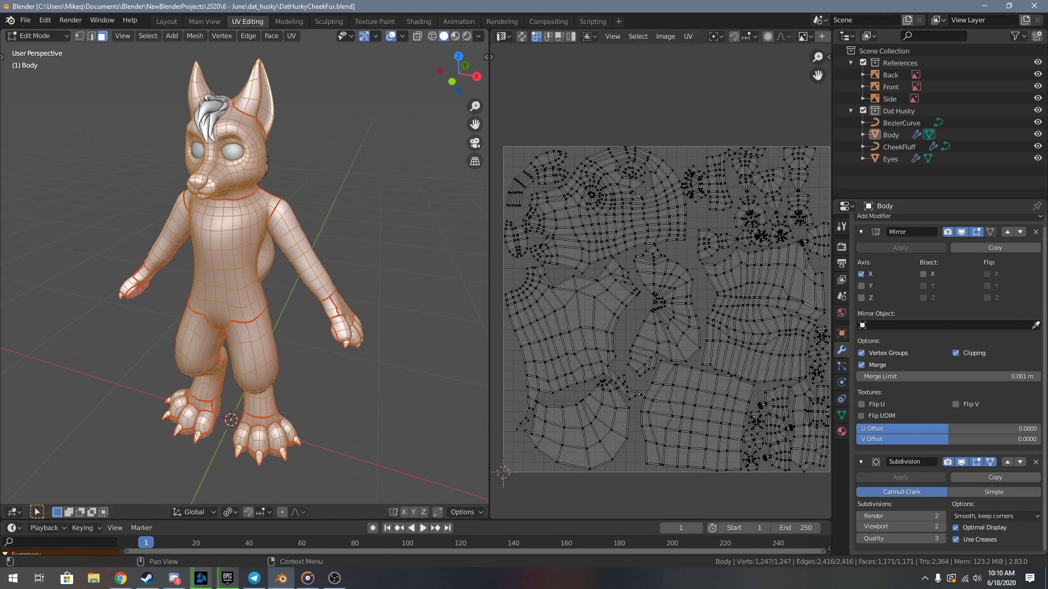
key("ctrl+s")
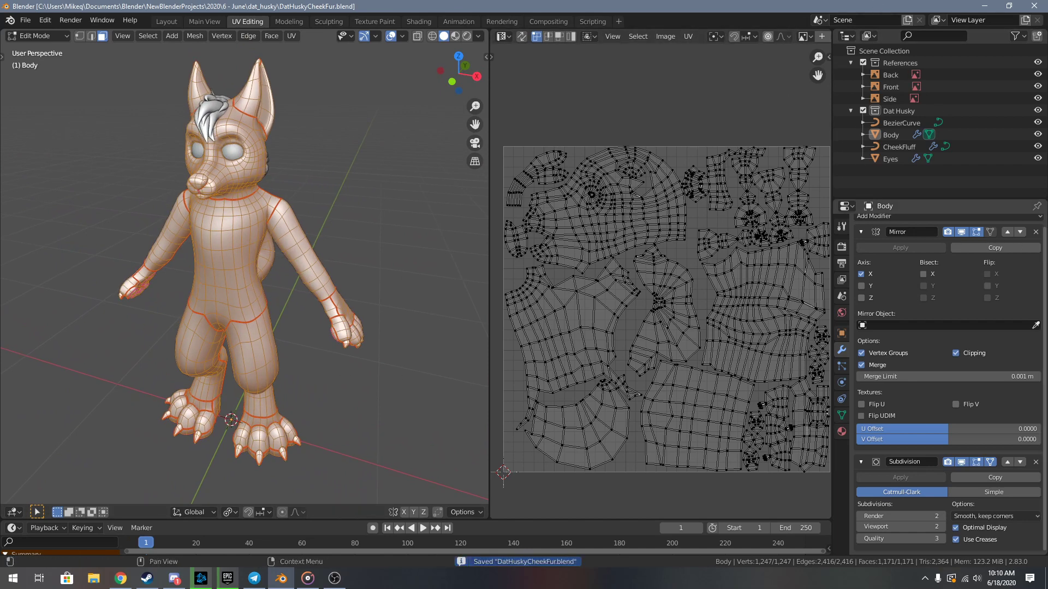